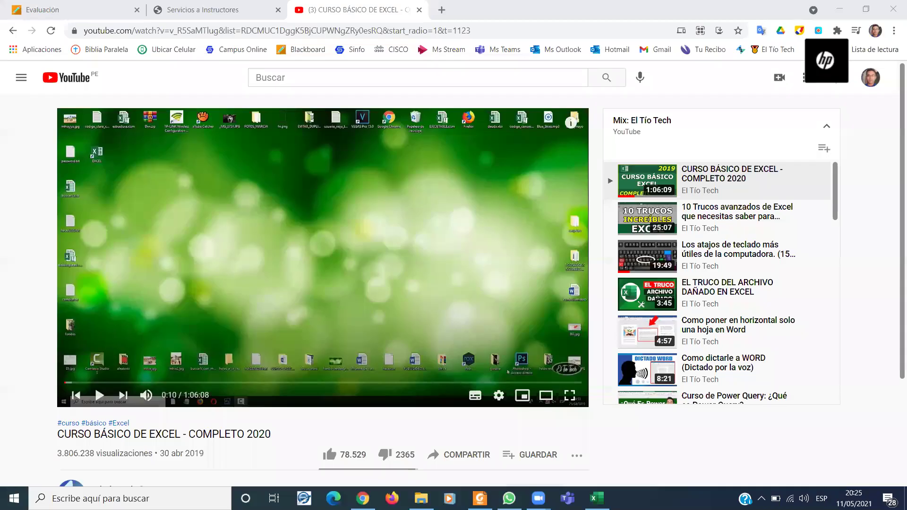
Look over the Servicios a Instructores and Evaluación portal pages, then bring up the Excel book PDF.
click(186, 10)
click(97, 7)
click(194, 10)
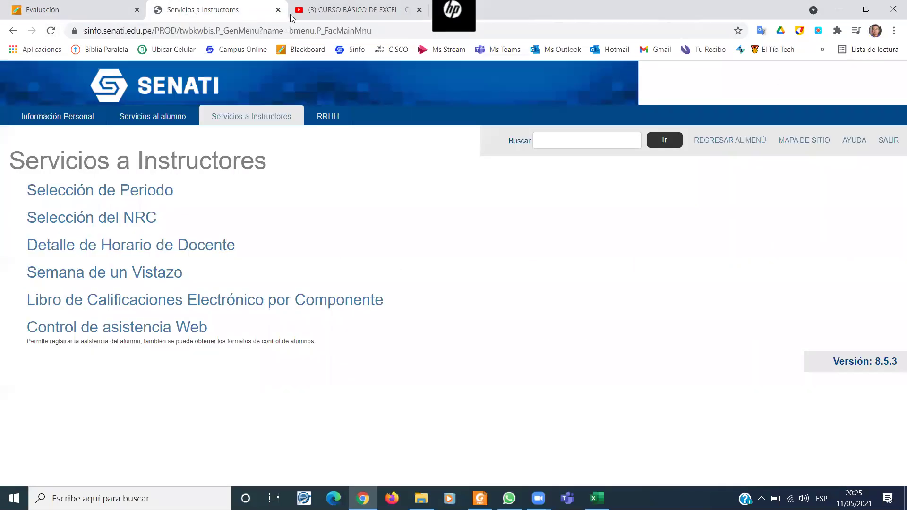
click(357, 10)
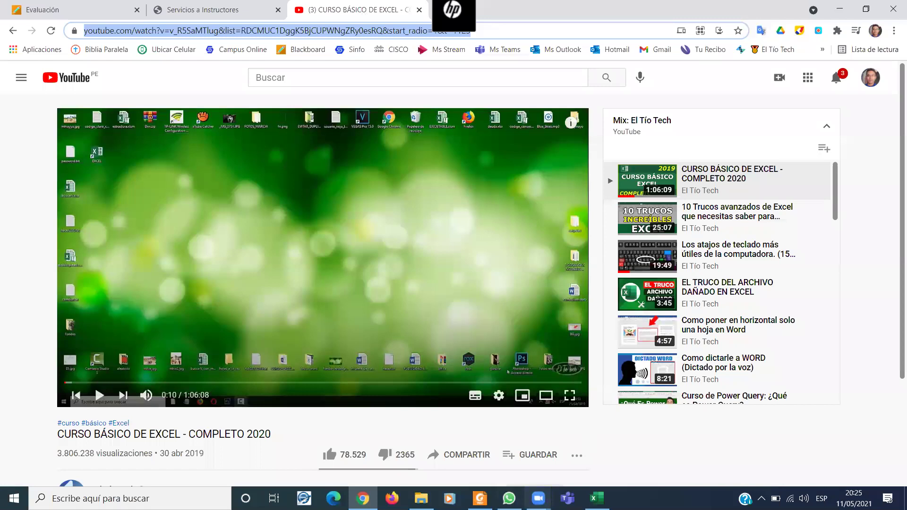
key(alt+Tab)
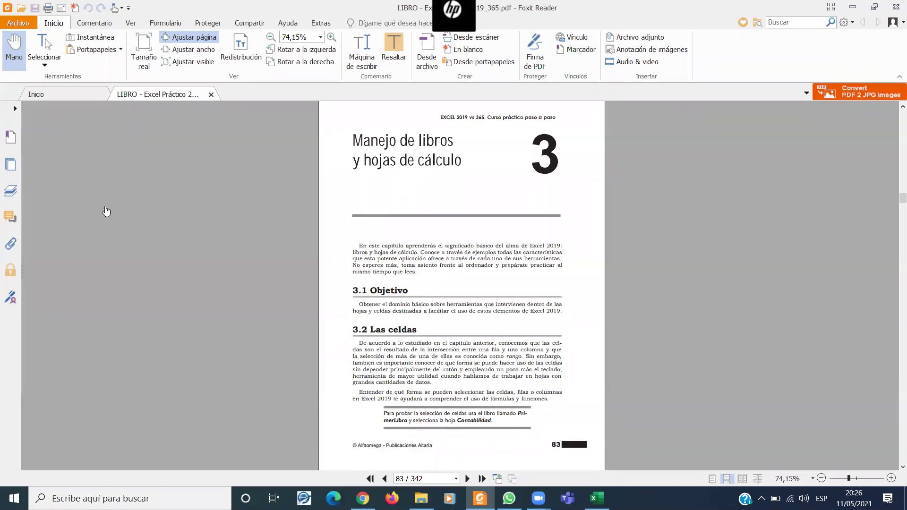
In WhatsApp's Téc. Of. 2021 - Excel 1 group, find the LIBRO PDF message and start forwarding it.
key(alt+Tab)
click(100, 189)
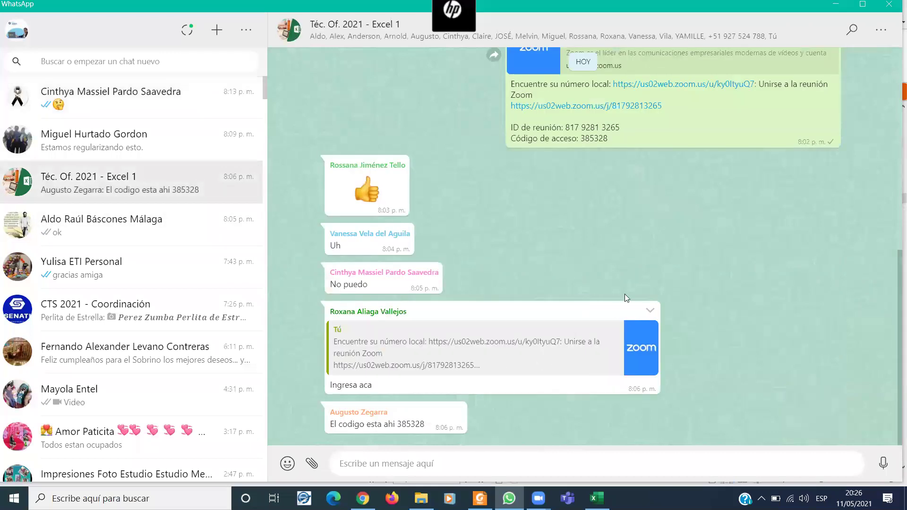
scroll(628, 287, up, 5)
scroll(629, 286, up, 3)
scroll(628, 286, up, 5)
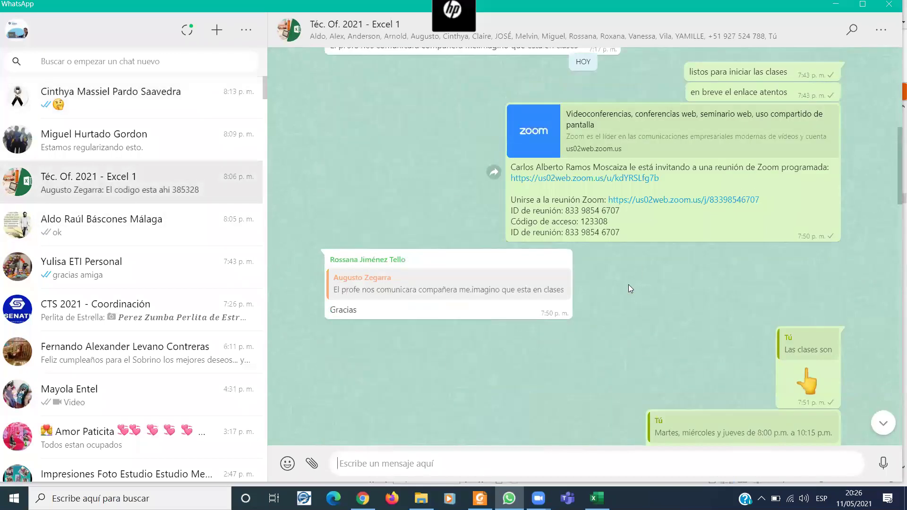
scroll(628, 286, up, 2)
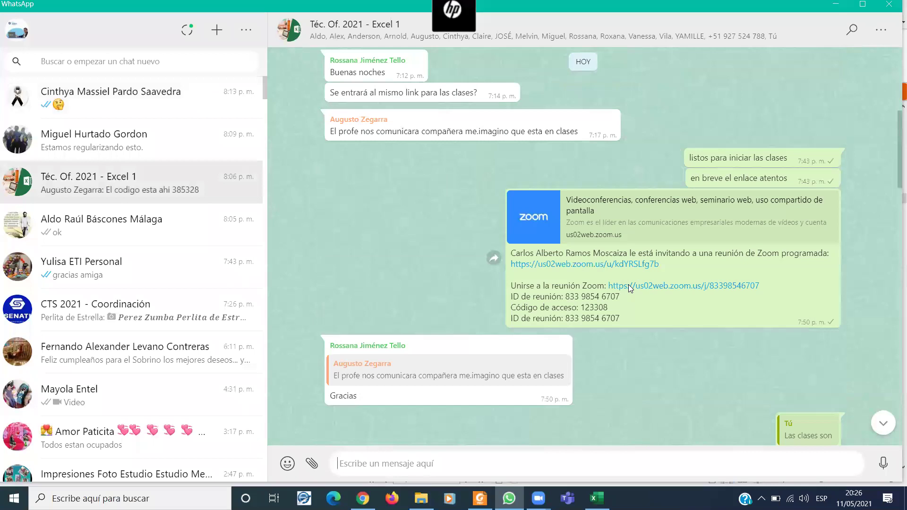
scroll(630, 289, down, 10)
scroll(670, 349, down, 2)
scroll(708, 401, down, 5)
mouse_move(673, 383)
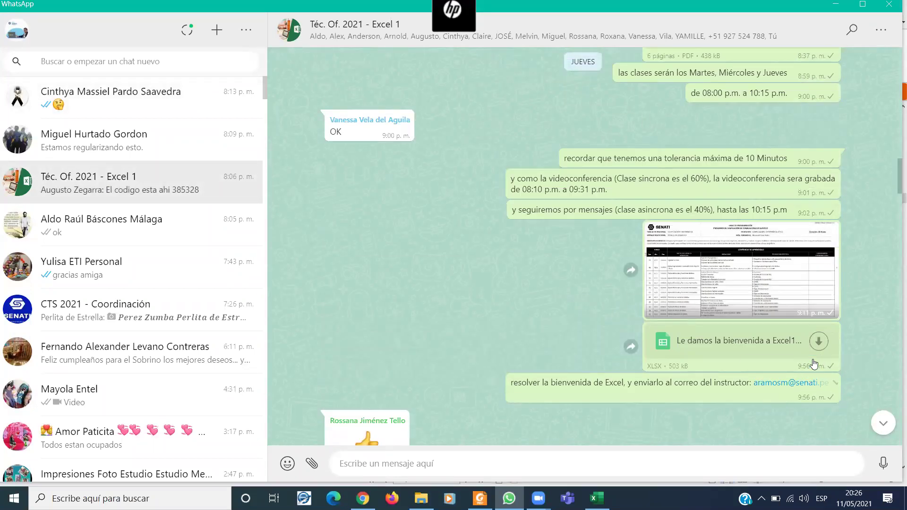
scroll(798, 303, up, 5)
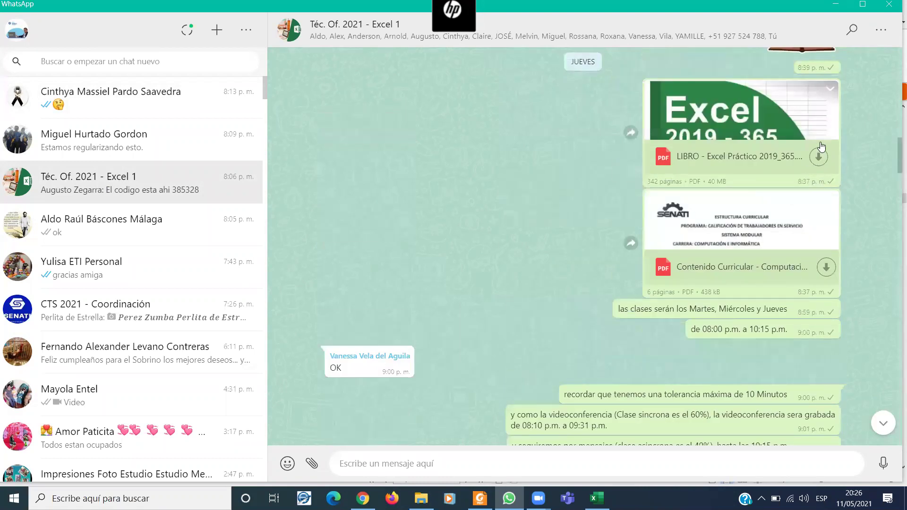
mouse_move(741, 134)
click(630, 133)
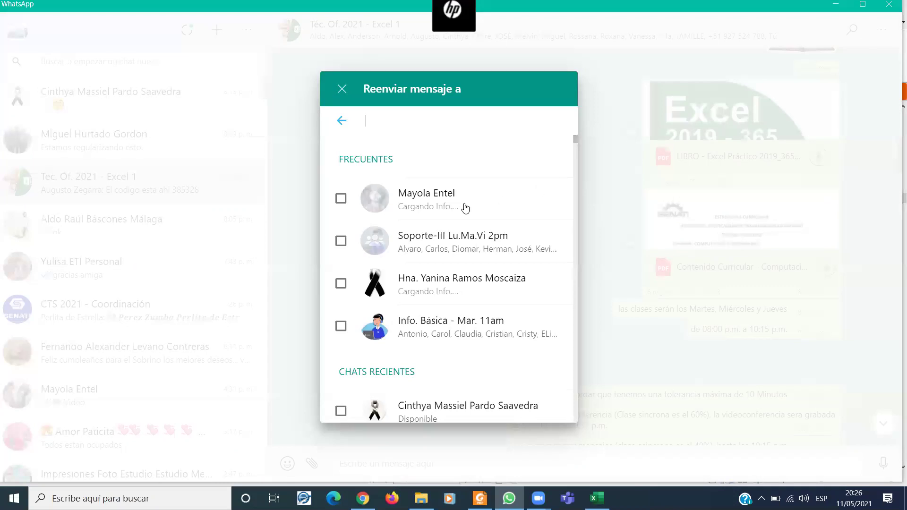
Send LIBRO - Excel Práctico 2019_365.pdf to the Téc. Of. 2021 - Excel 1 group, then return to Chrome.
scroll(411, 345, down, 4)
click(354, 328)
click(541, 386)
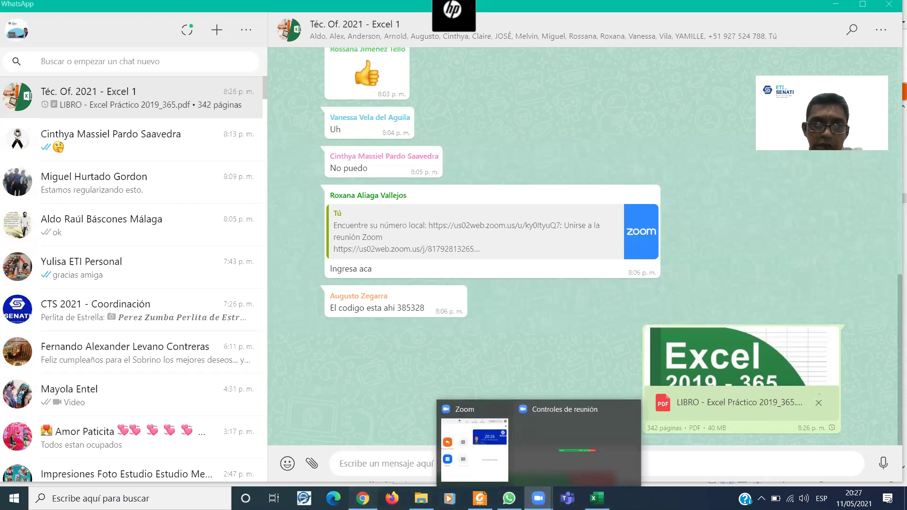
click(363, 499)
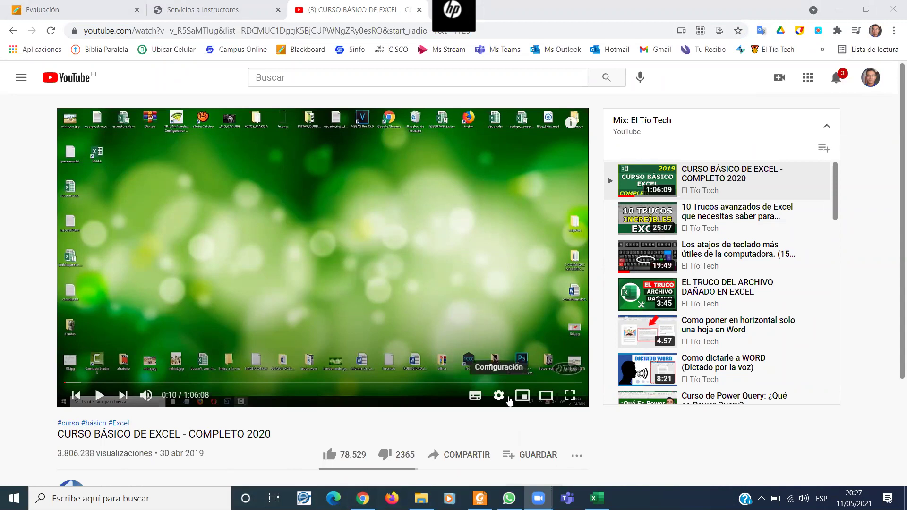
Check YouTube's notifications bell, then switch through Foxit back to the WhatsApp Excel 1 chat.
click(836, 77)
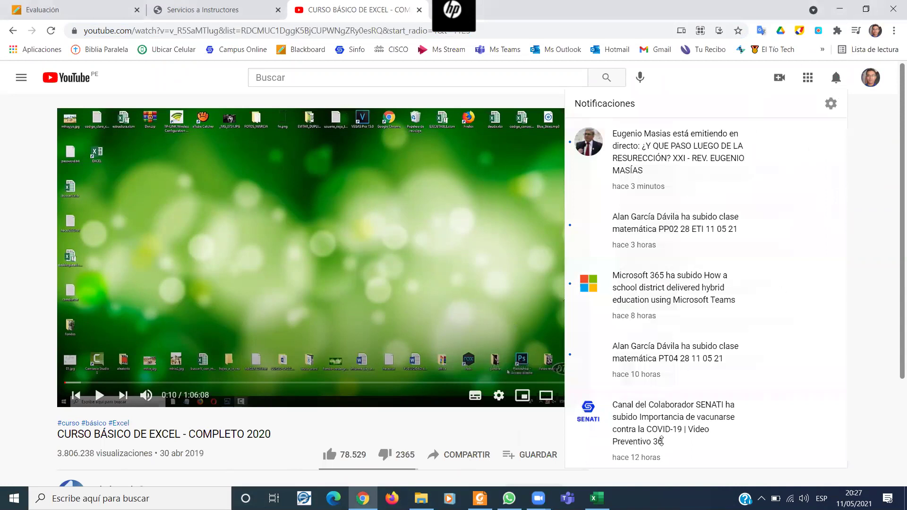
key(alt+Tab)
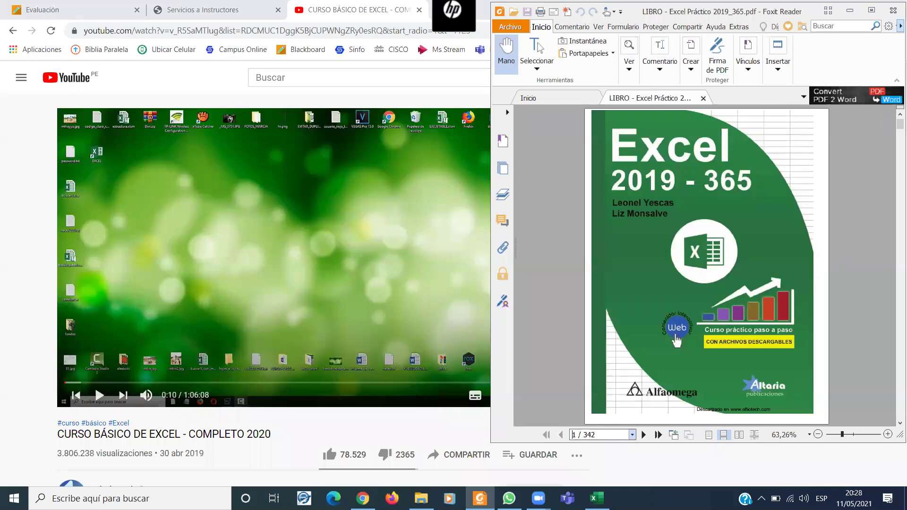
key(alt+Tab)
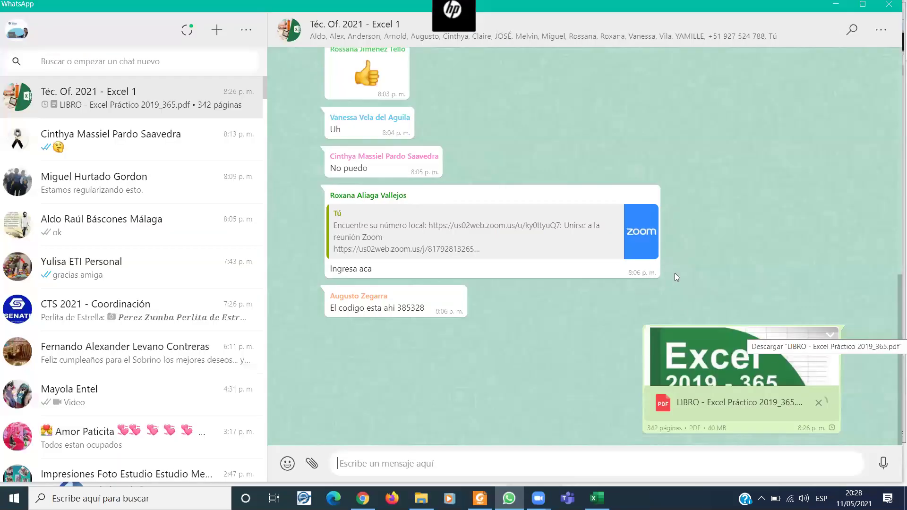
Scroll back through the Excel 1 group's earlier class messages, then switch to the Excel tour workbook.
scroll(674, 273, up, 10)
scroll(679, 275, up, 10)
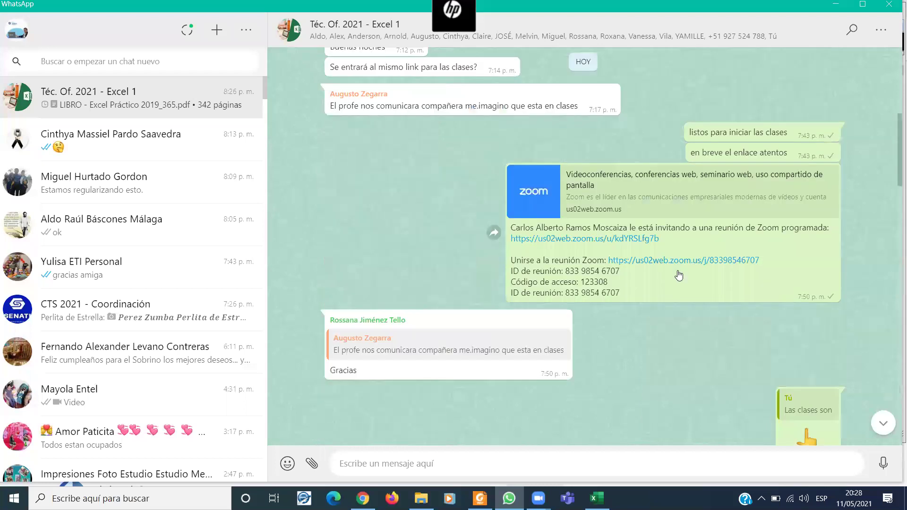
scroll(679, 275, up, 10)
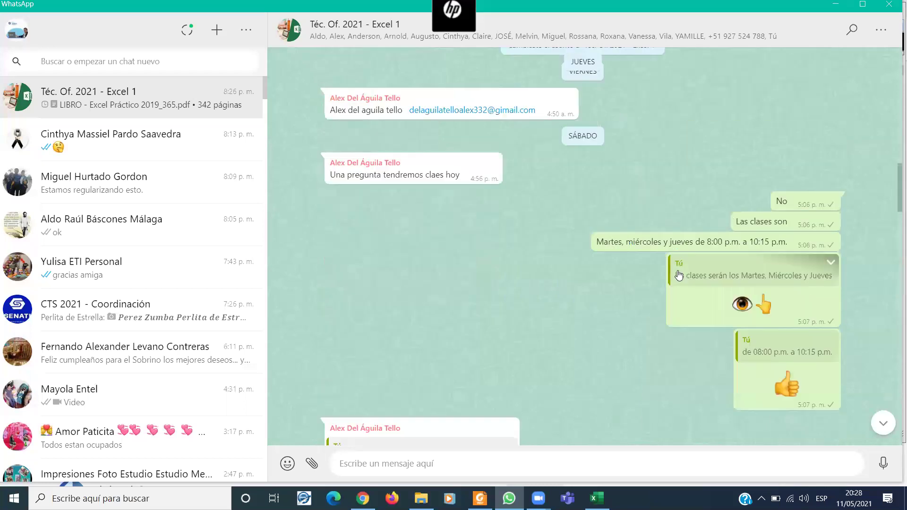
scroll(679, 275, up, 10)
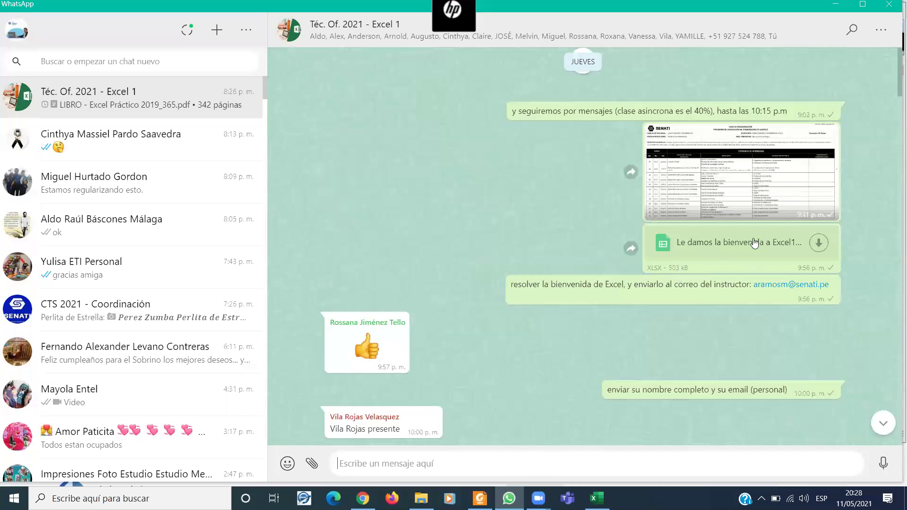
scroll(754, 244, up, 1)
scroll(758, 267, up, 5)
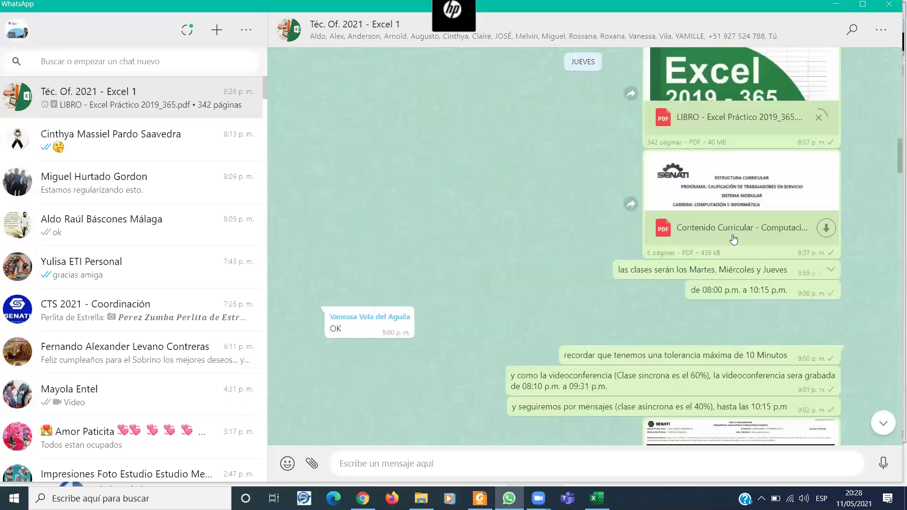
scroll(765, 302, down, 5)
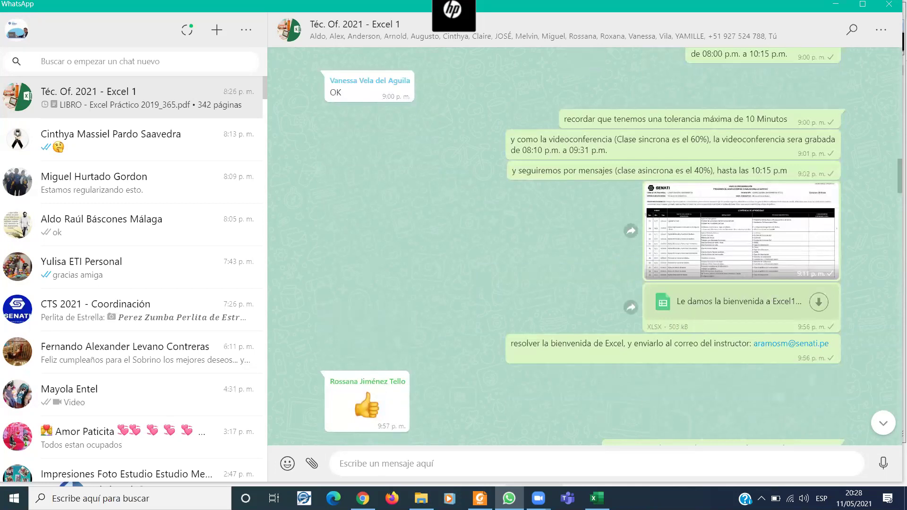
key(alt+Tab)
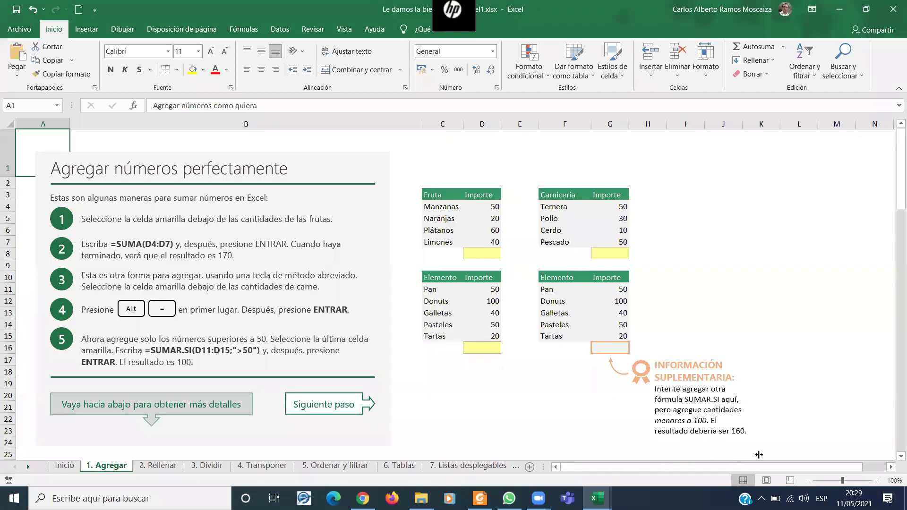
Reveal all sheet tabs and visit Más información, 10, 8, 5, 4, 3 and 1 sheets, ending on Inicio.
drag(869, 465, 849, 466)
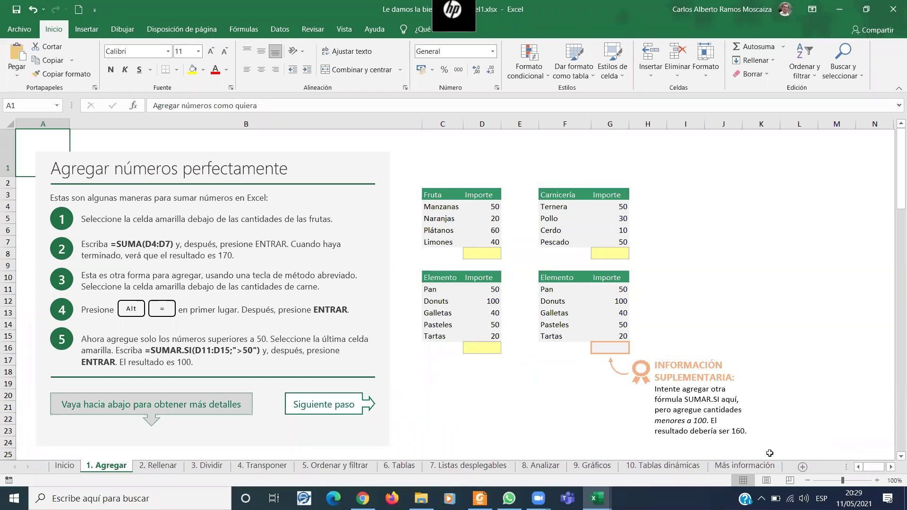
click(744, 466)
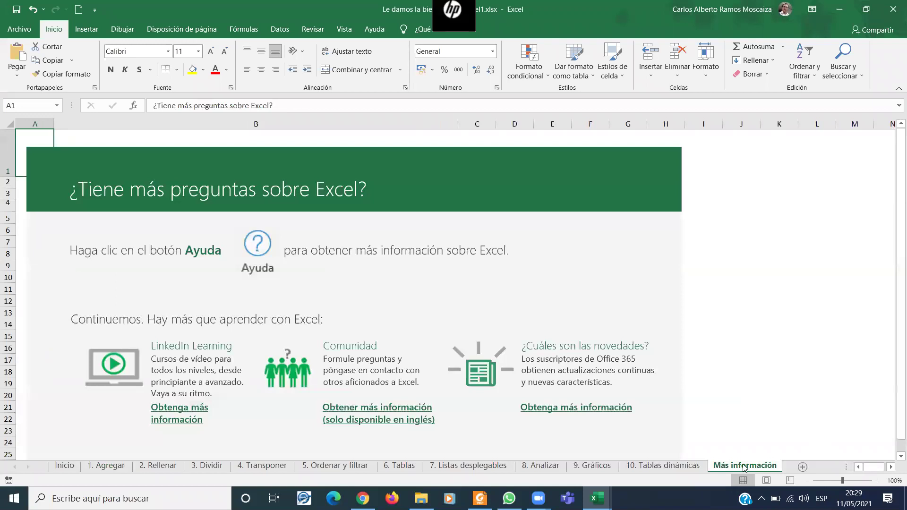
click(651, 466)
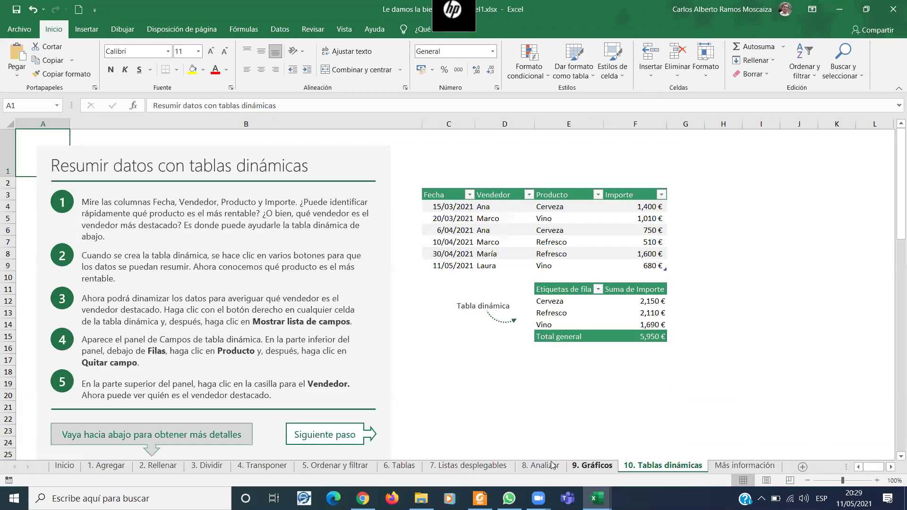
click(539, 465)
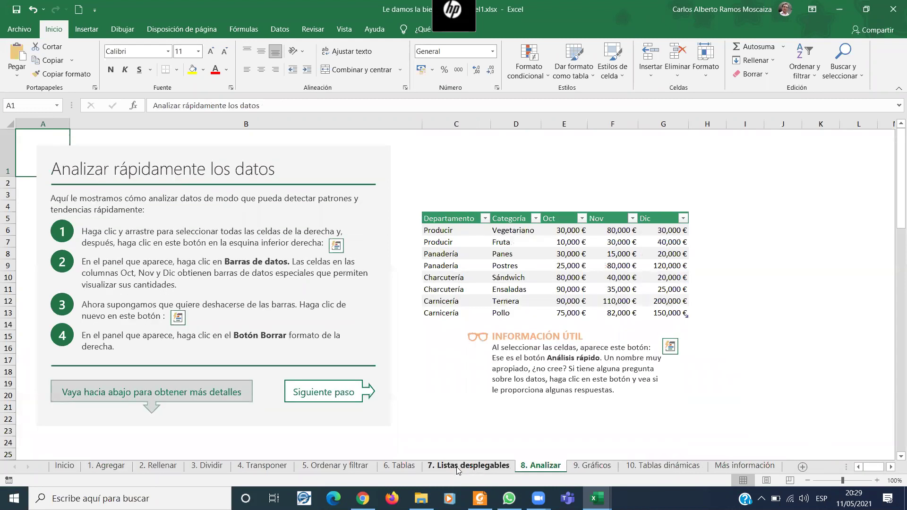
click(333, 465)
click(272, 466)
click(205, 467)
click(109, 467)
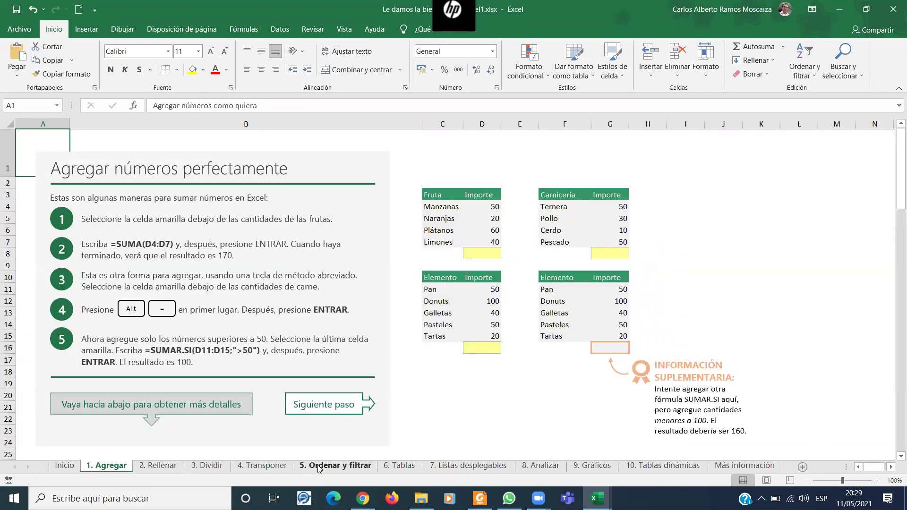
click(65, 467)
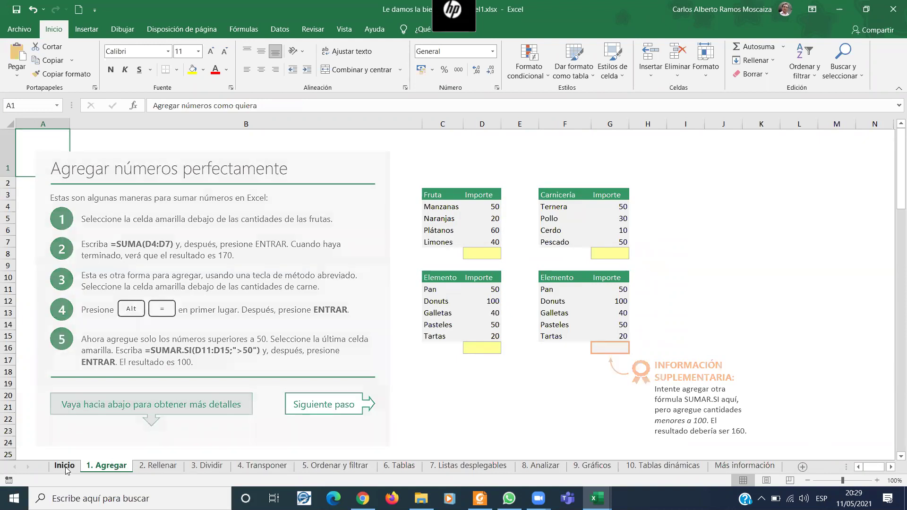
Browse the File > Nuevo templates and the Cuenta page, then go back to the workbook.
click(19, 30)
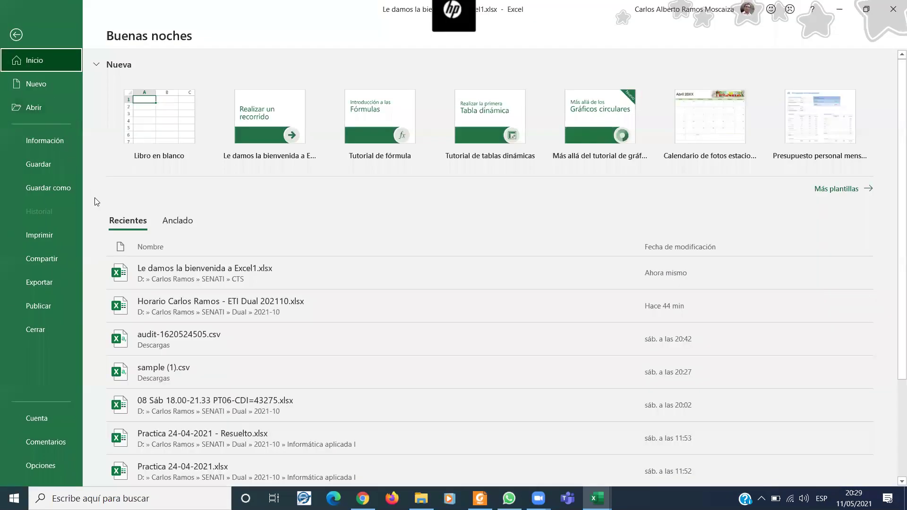
click(36, 88)
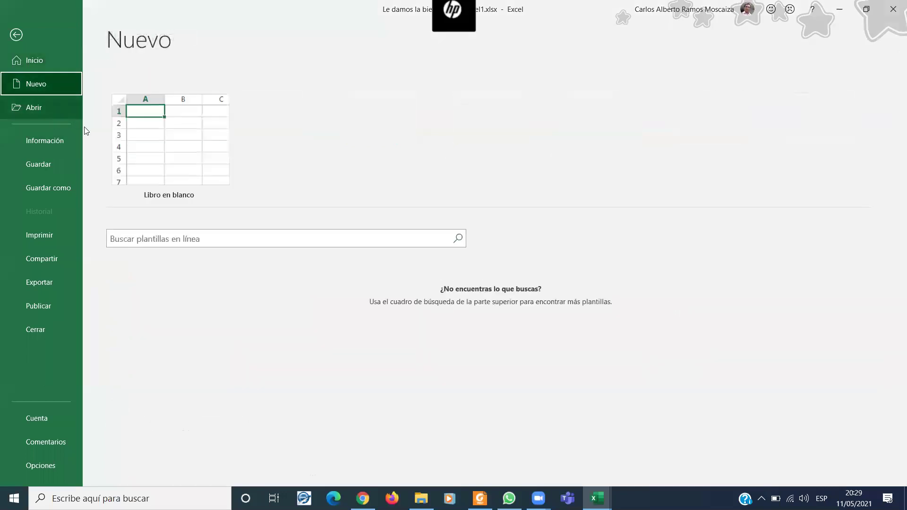
scroll(302, 178, down, 3)
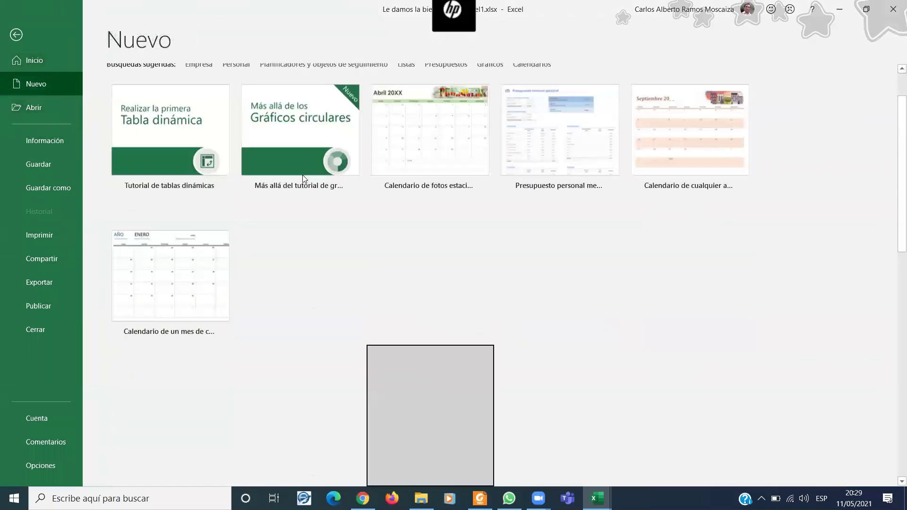
scroll(302, 178, up, 3)
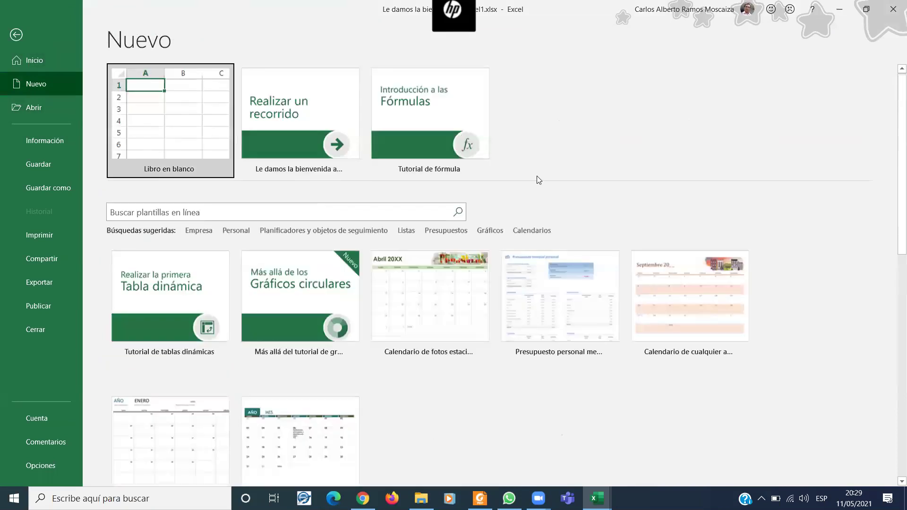
scroll(504, 154, down, 1)
scroll(505, 154, up, 1)
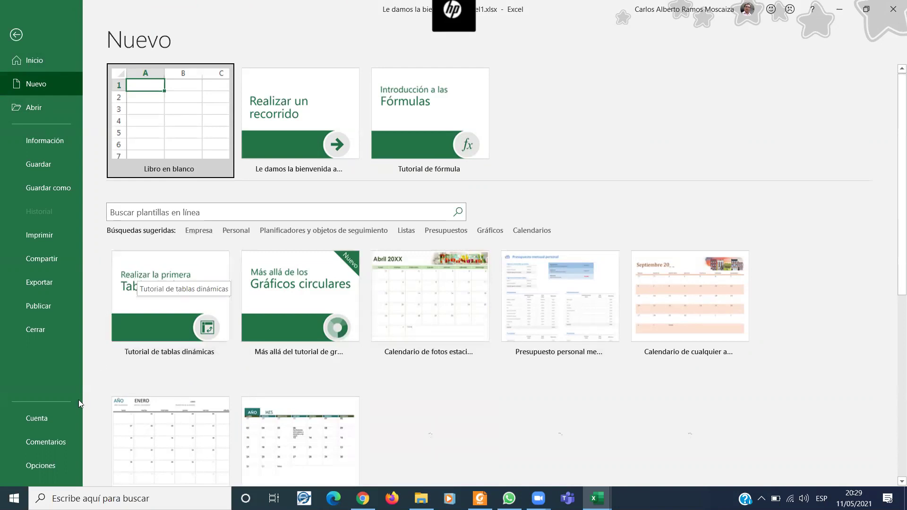
click(44, 424)
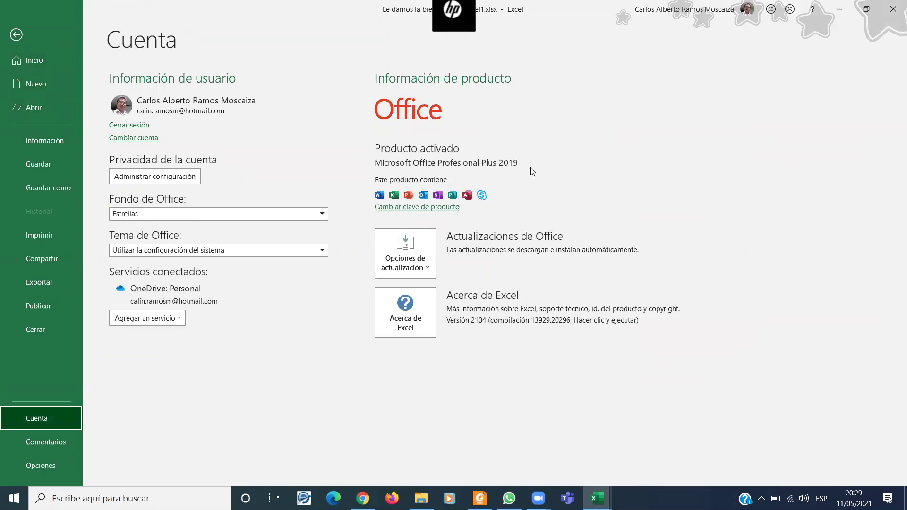
click(16, 34)
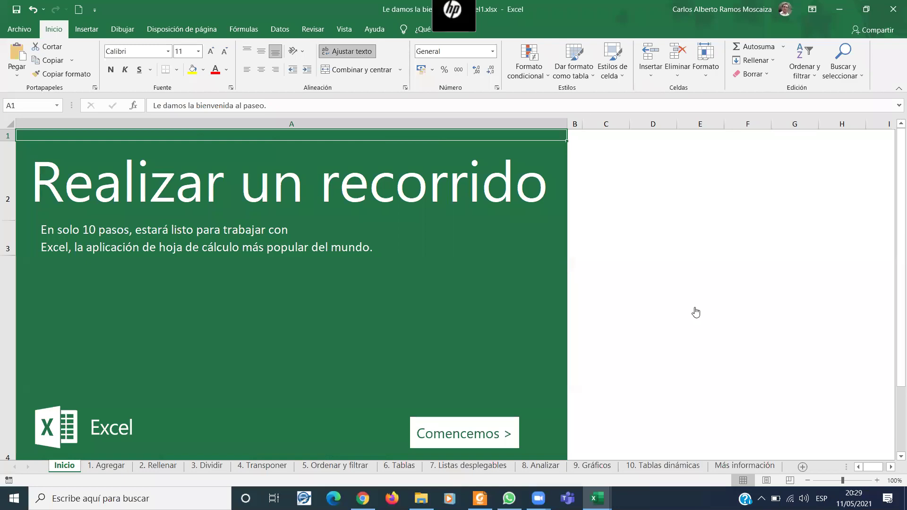
key(alt+Tab)
scroll(768, 307, up, 5)
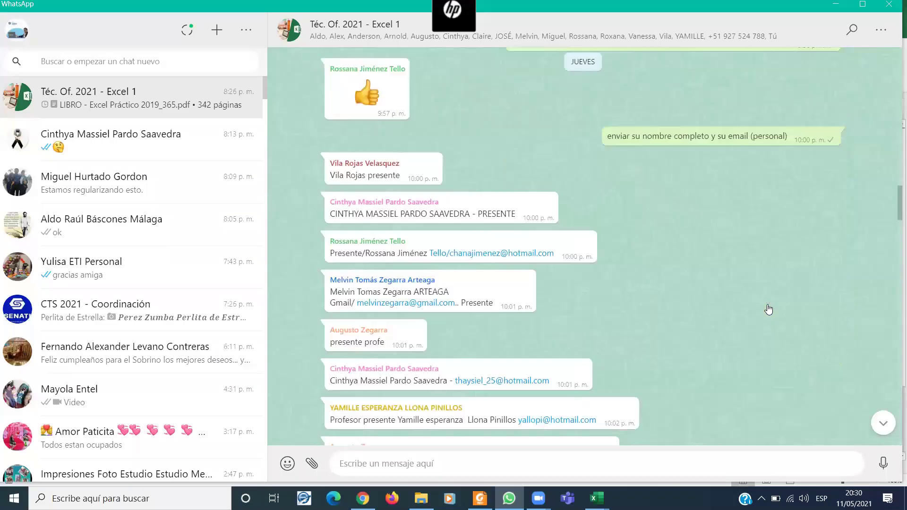
scroll(769, 302, up, 5)
scroll(770, 301, up, 5)
scroll(769, 300, down, 5)
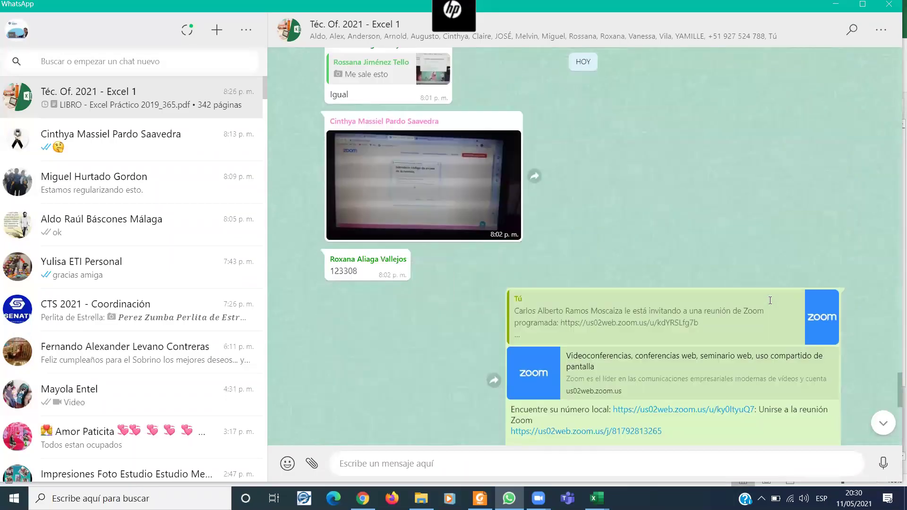
scroll(769, 299, down, 5)
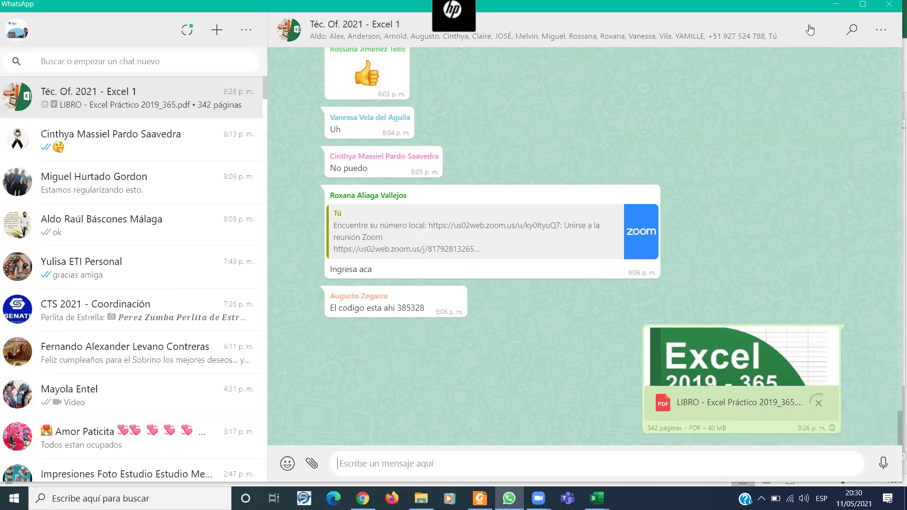
click(835, 5)
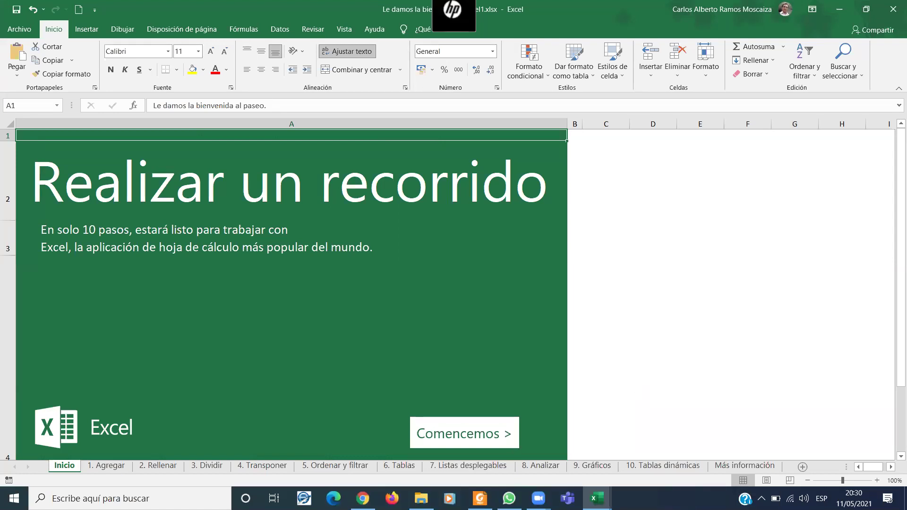
Select the CURSO BÁSICO DE EXCEL - COMPLETO 2020 video's URL in Chrome, then go to WhatsApp.
key(alt+Tab)
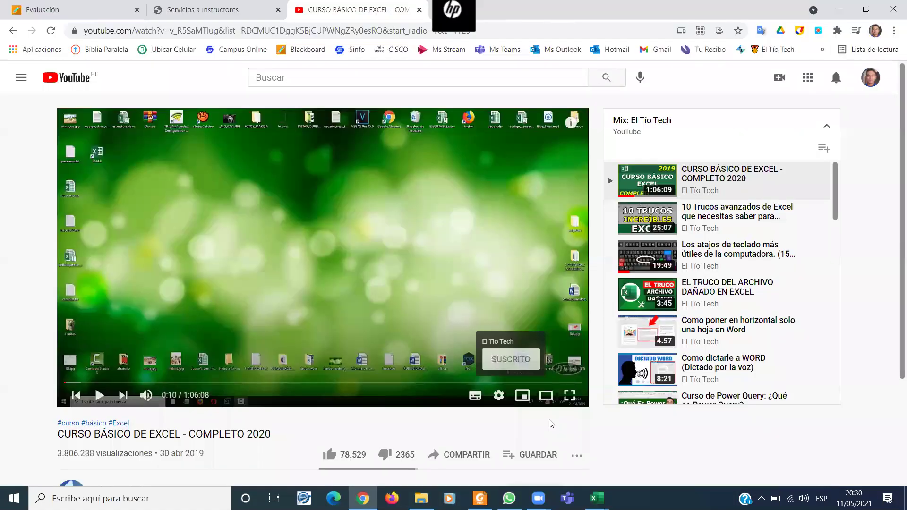
click(538, 498)
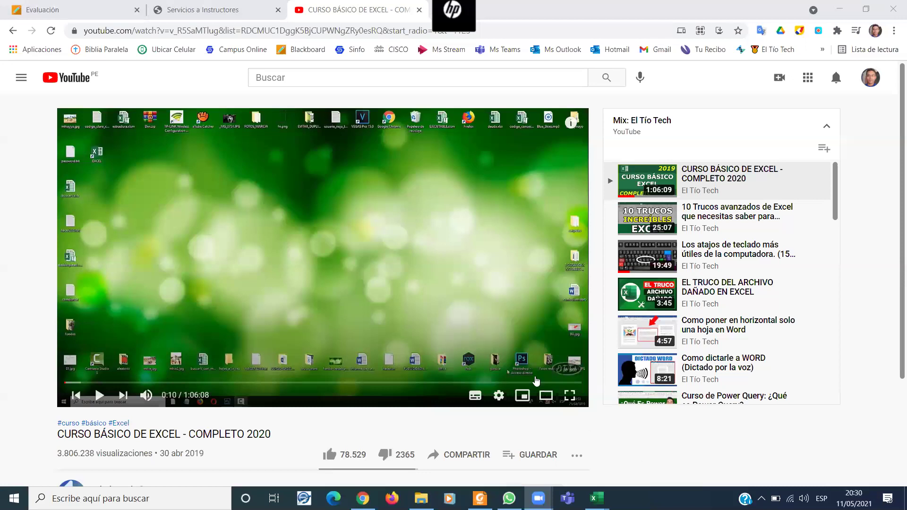
scroll(387, 306, down, 3)
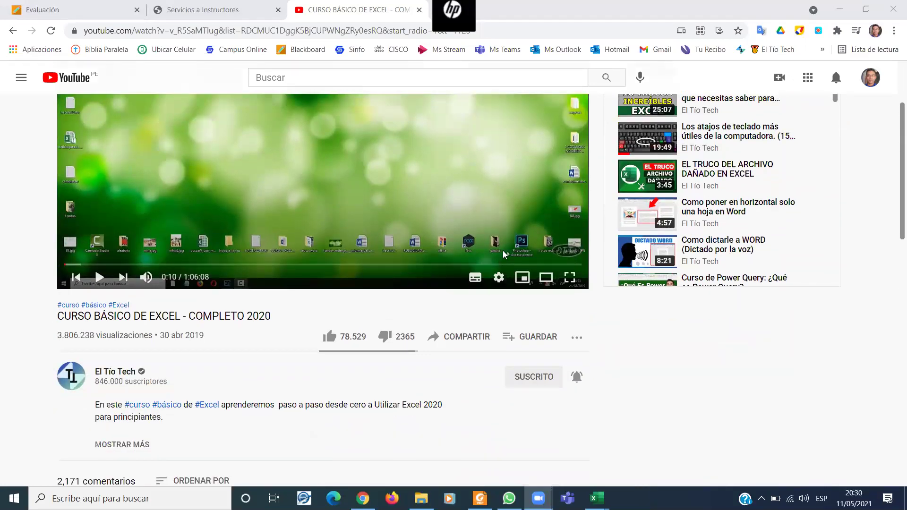
scroll(503, 251, up, 3)
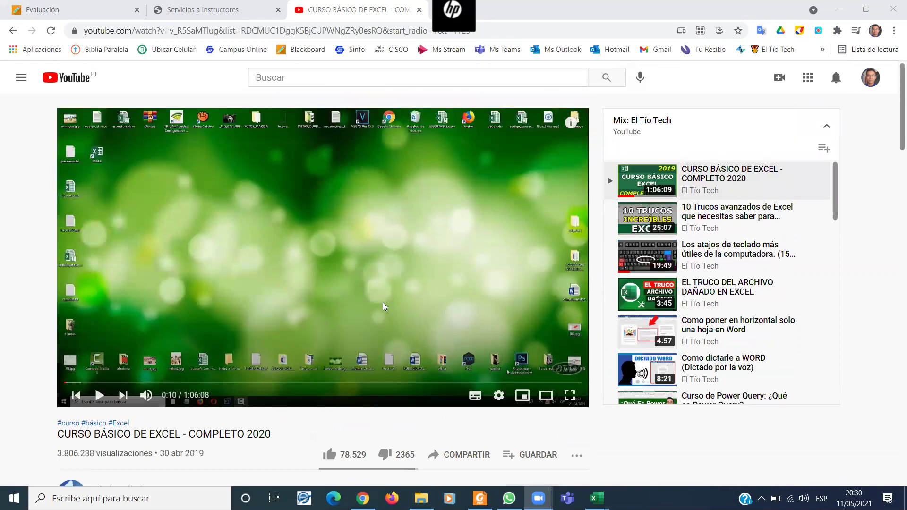
click(258, 31)
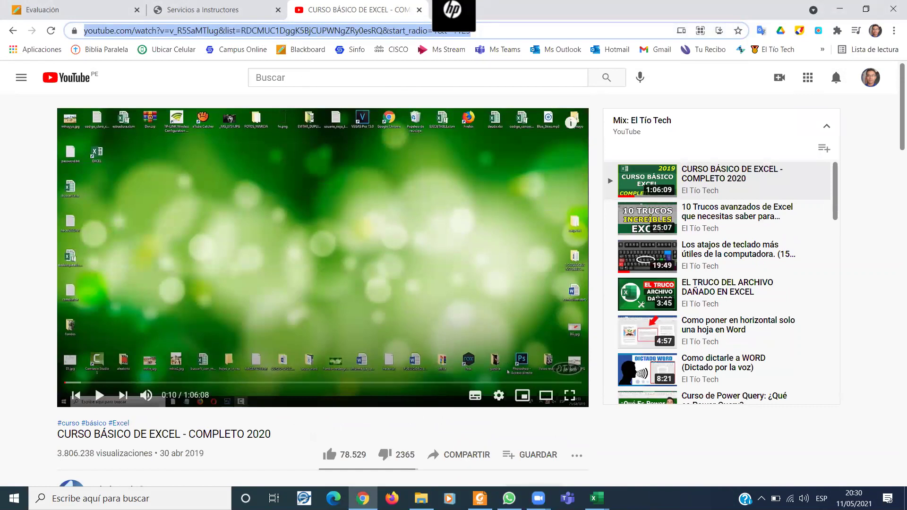
click(509, 499)
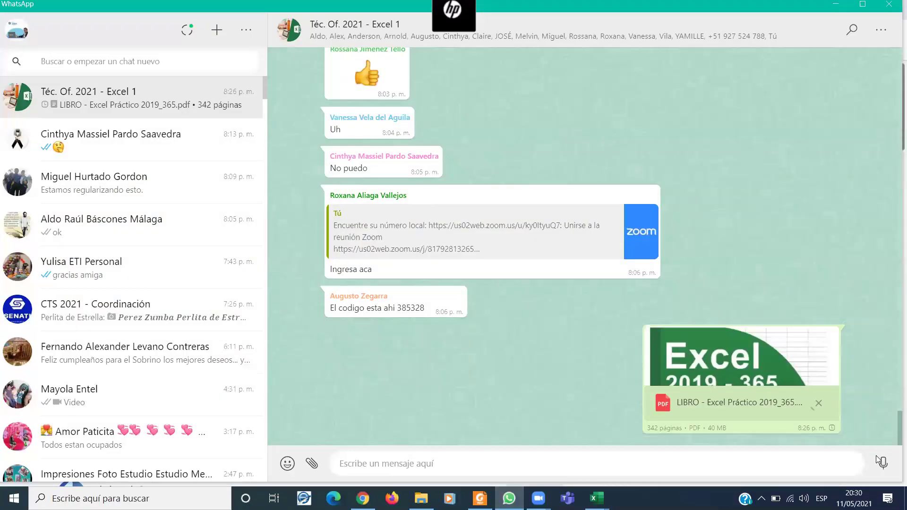
Paste and send the YouTube course link in the Excel 1 group, then return to Chrome.
text(https://www.youtube.com/watch?v=v_R5SaMTlug&list=RDCMUC1DqgK5BjCUPWNqZRy0esRQ&start_radio=1&t=1123)
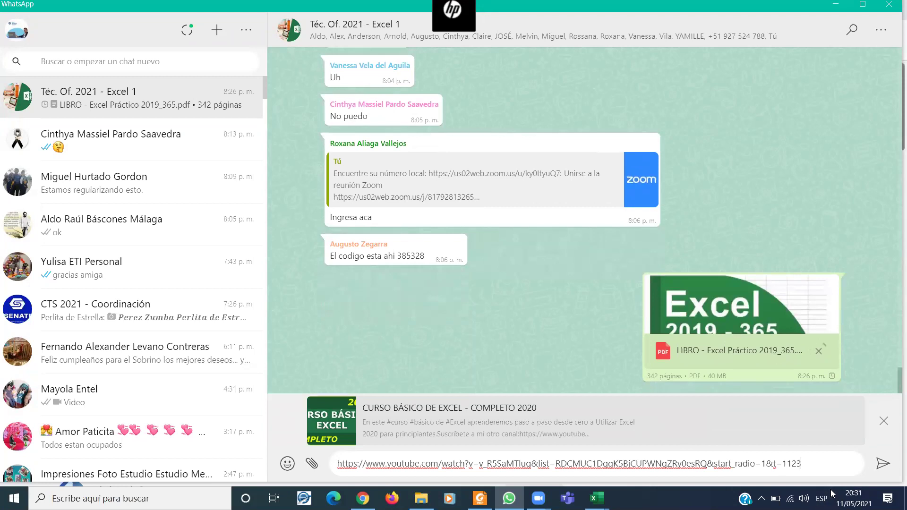
click(881, 466)
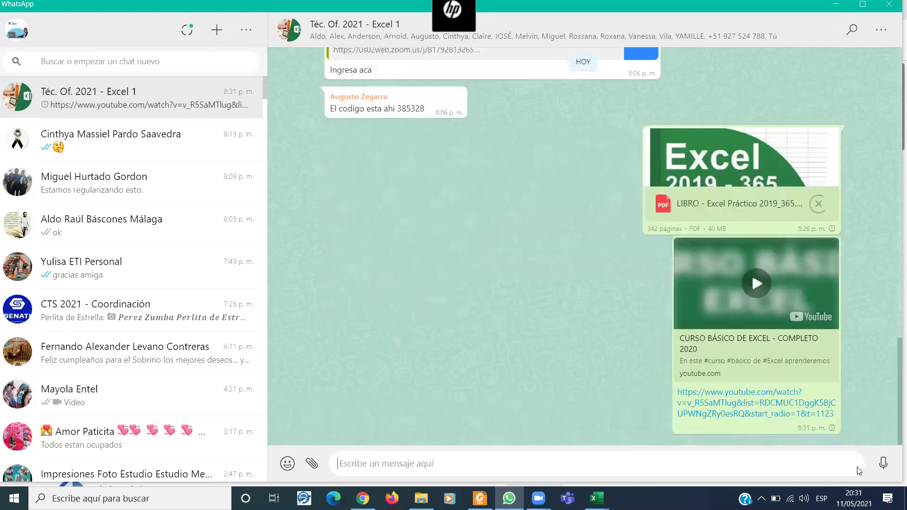
click(680, 331)
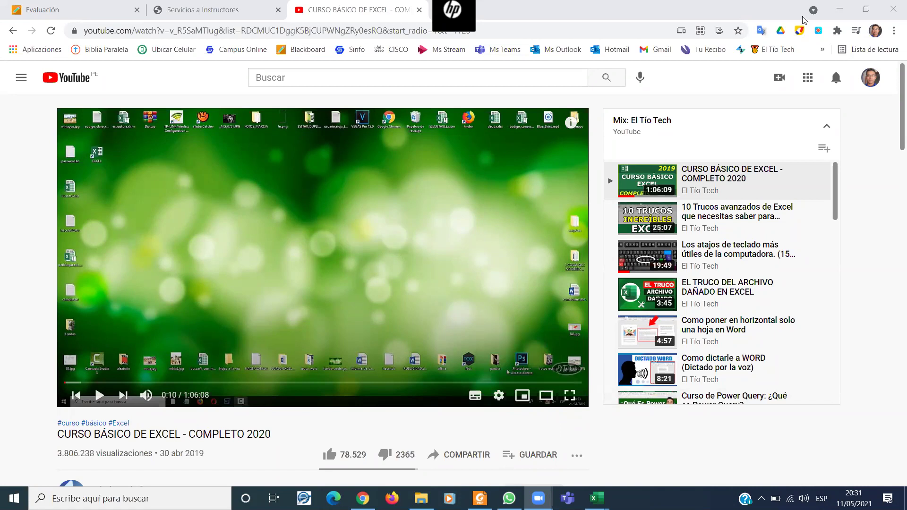
In Foxit, open Contenido Curricular - Computación e Informática - Excel 1.pdf from recent documents.
key(alt+Tab)
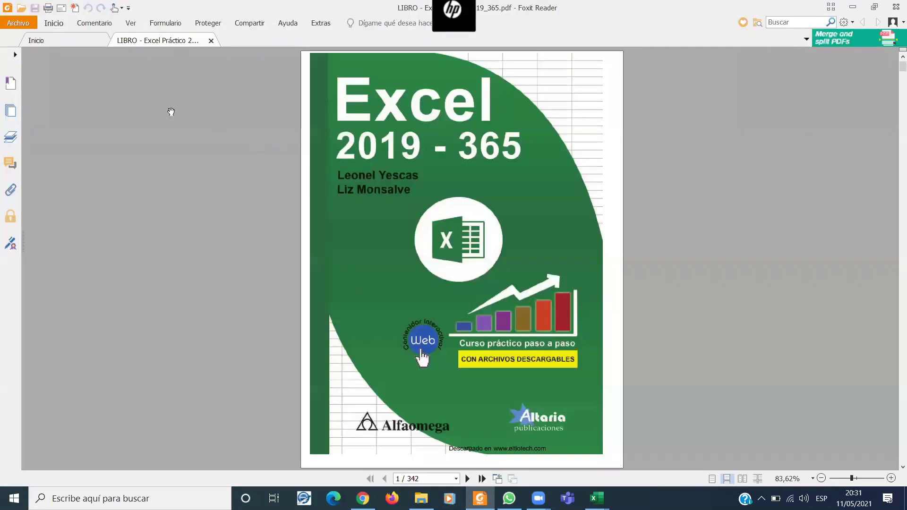
click(20, 24)
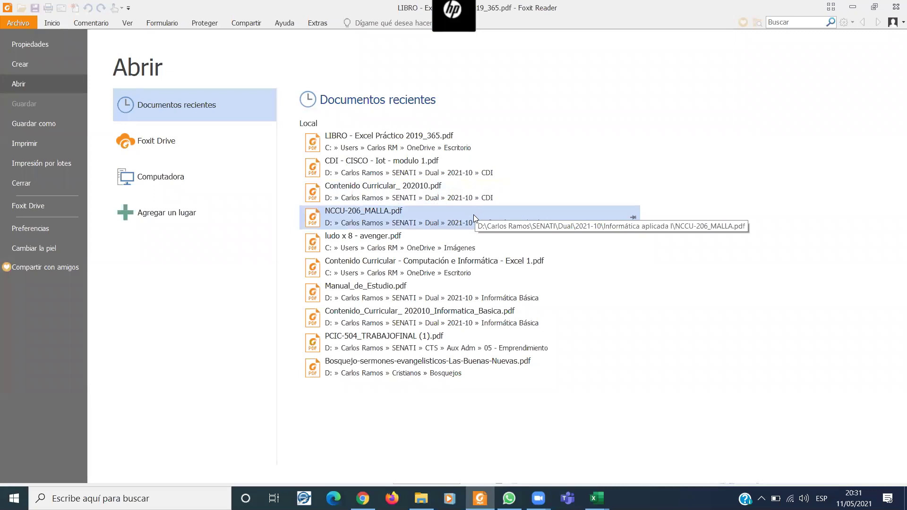
click(366, 265)
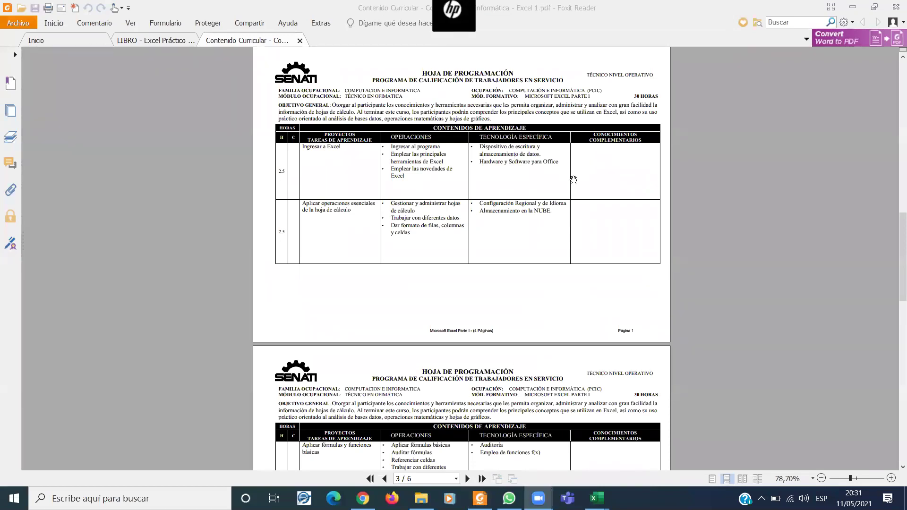
Review the curriculum's course schedule chart on pages 2–3, then switch back to Excel.
scroll(561, 157, up, 5)
scroll(559, 156, up, 3)
scroll(557, 159, up, 1)
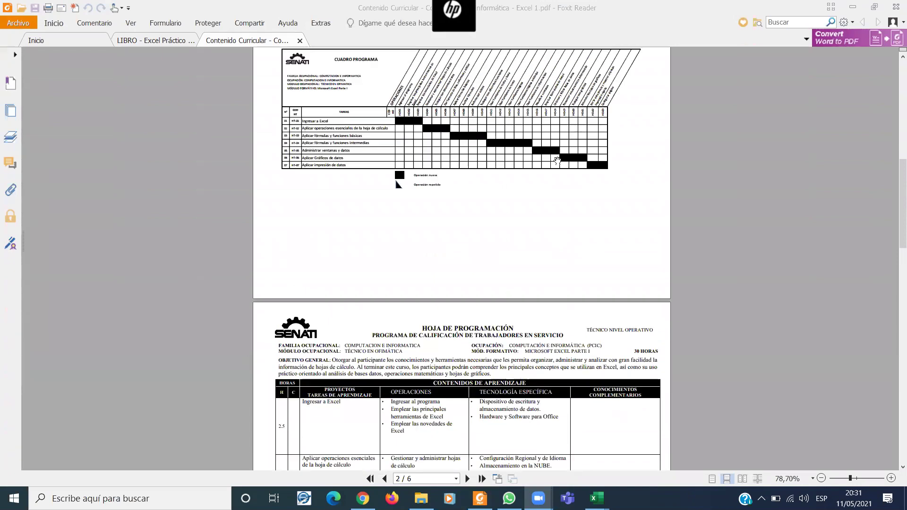
scroll(557, 160, up, 4)
scroll(556, 165, down, 3)
scroll(554, 172, down, 3)
scroll(558, 173, down, 3)
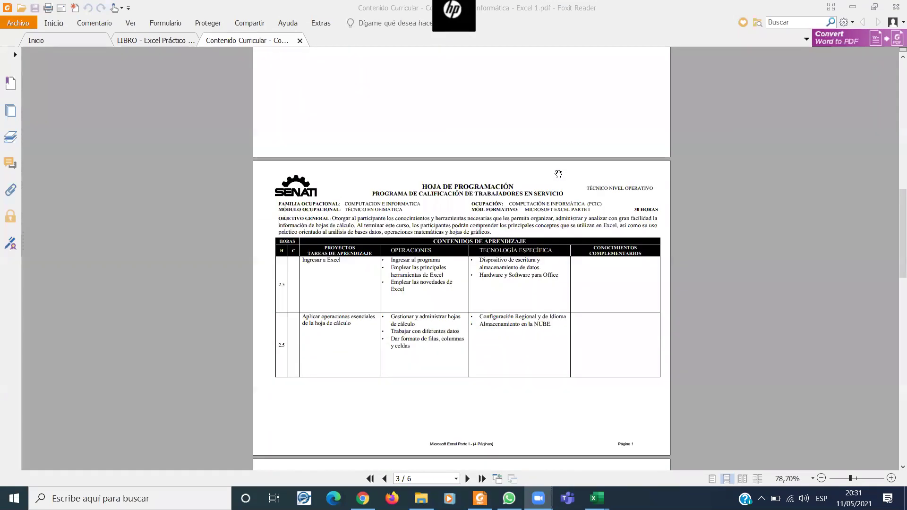
scroll(559, 174, down, 1)
scroll(559, 174, up, 4)
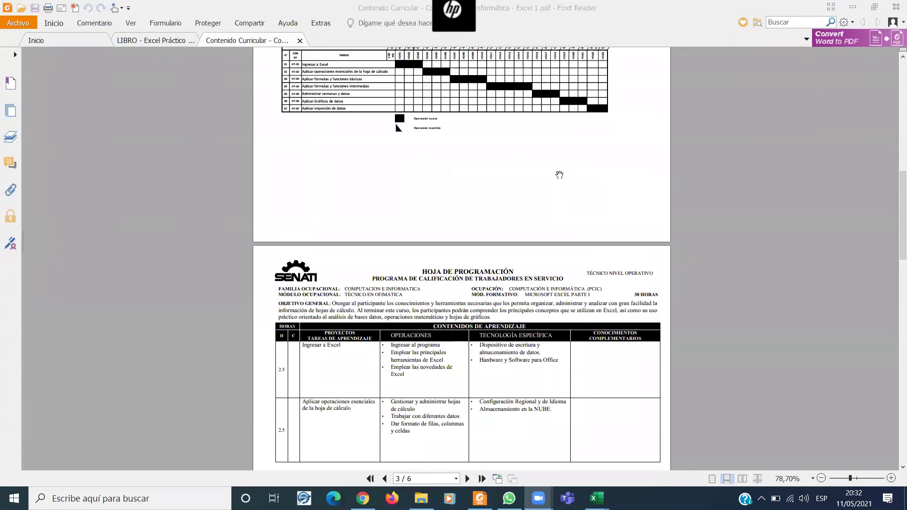
scroll(558, 174, up, 5)
scroll(558, 174, up, 3)
scroll(559, 173, up, 3)
scroll(560, 176, down, 6)
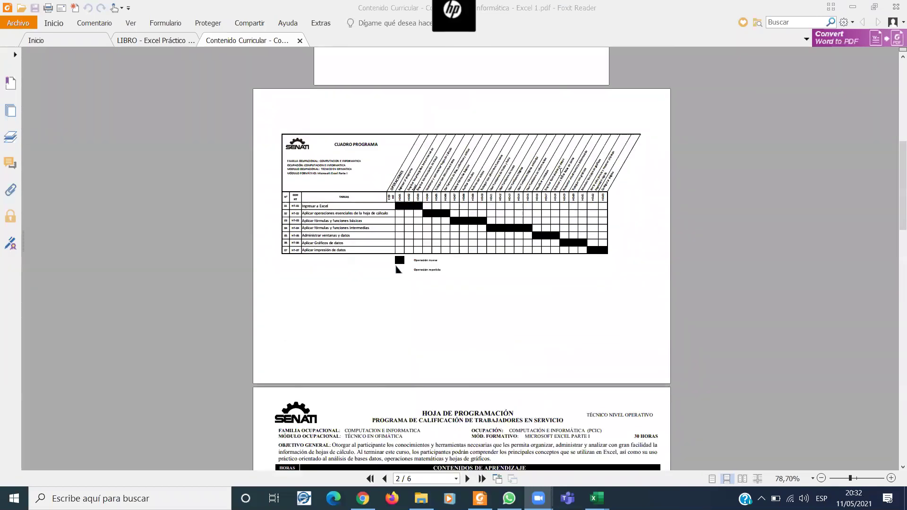
scroll(561, 177, down, 2)
scroll(561, 178, down, 2)
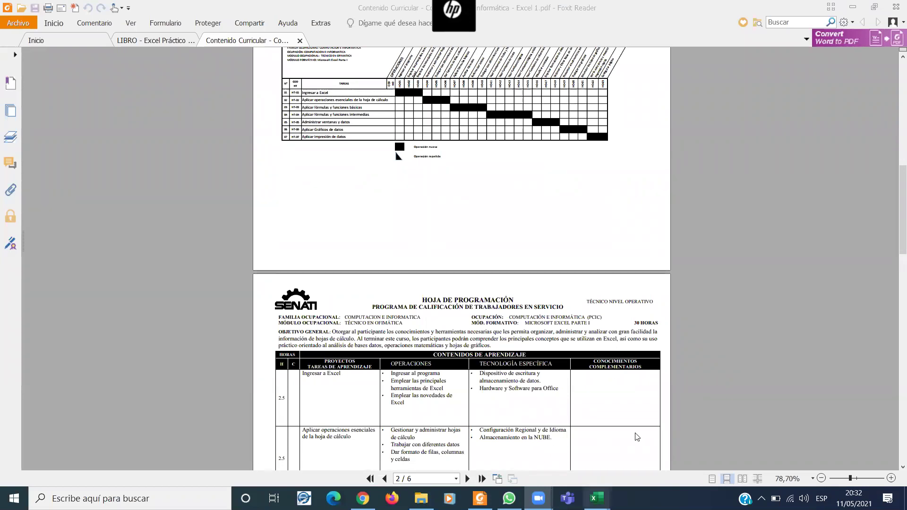
key(alt+Tab)
Open the 04 Excel I 20-04-2021.xlsx workbook from the recent files list.
click(21, 31)
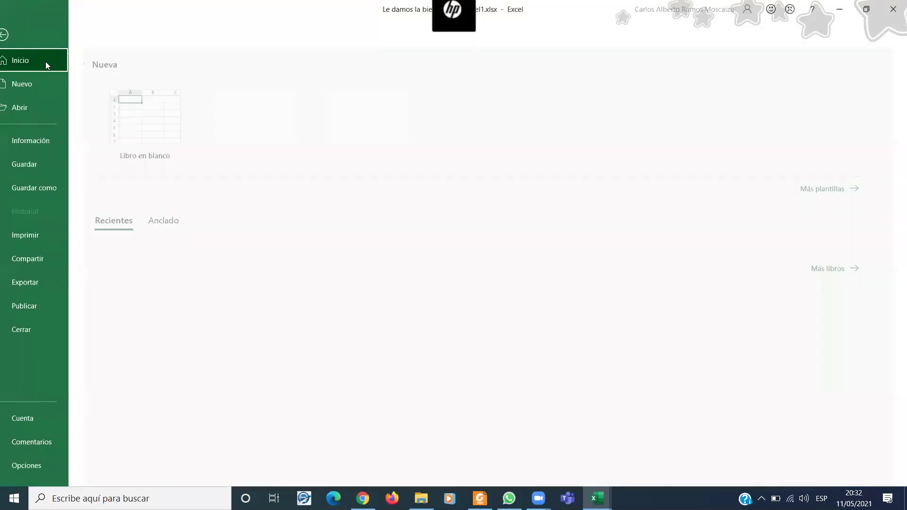
scroll(293, 278, down, 2)
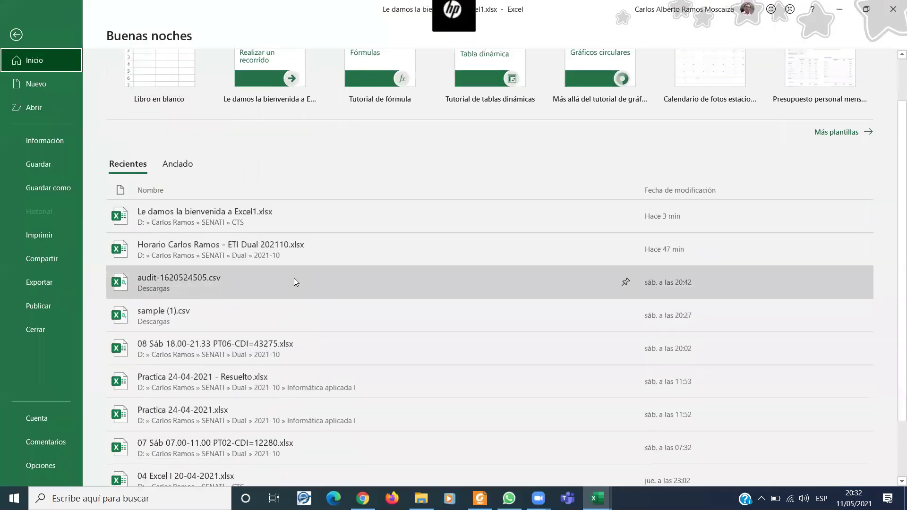
scroll(293, 279, down, 2)
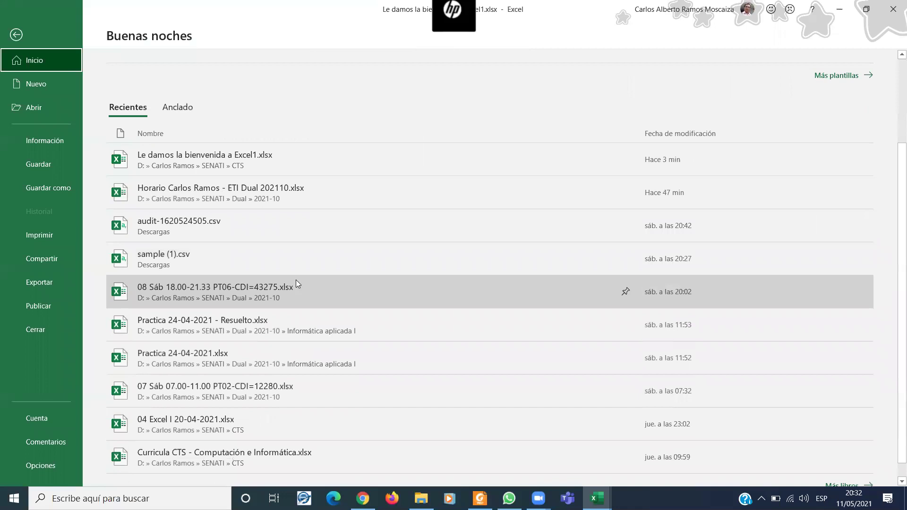
scroll(257, 408, down, 1)
click(264, 405)
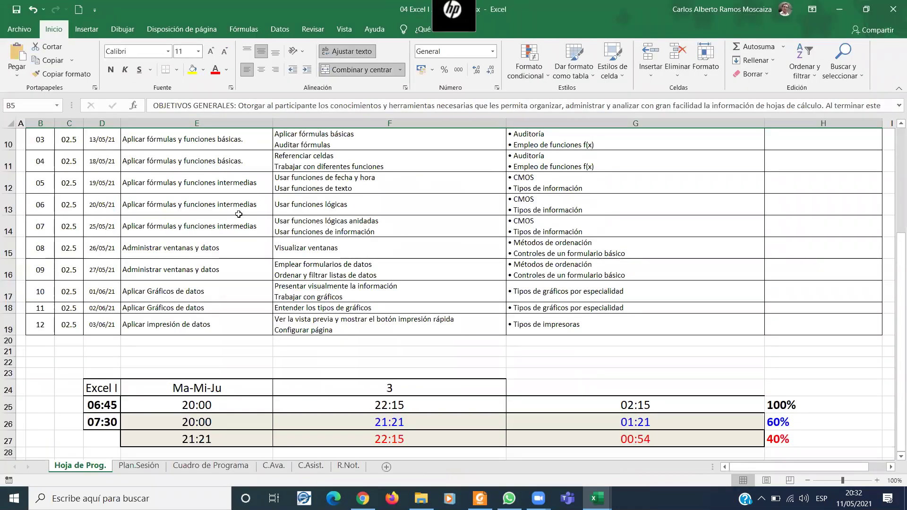
Fill session 01's row, B8:H8, yellow.
scroll(201, 222, up, 1)
scroll(204, 262, up, 2)
scroll(189, 250, down, 1)
scroll(151, 217, down, 1)
scroll(114, 189, down, 1)
drag(45, 168, 693, 167)
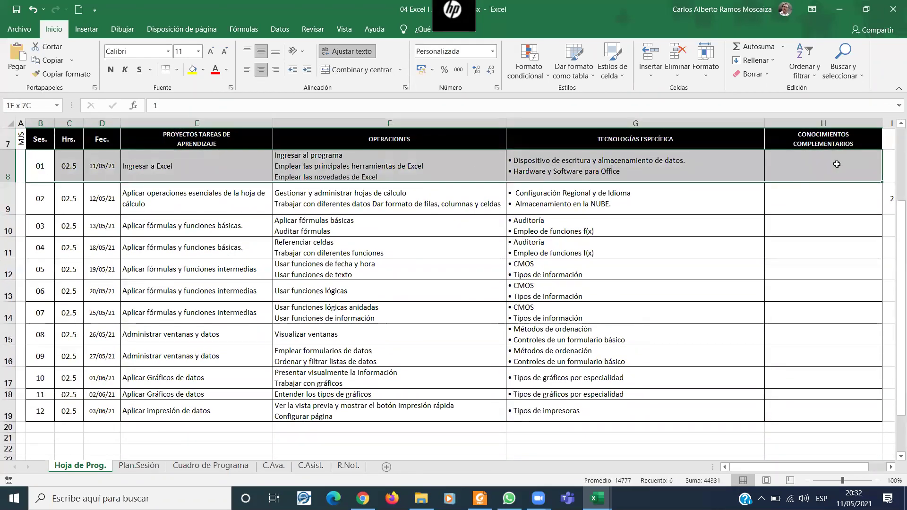
drag(693, 167, 832, 166)
click(192, 70)
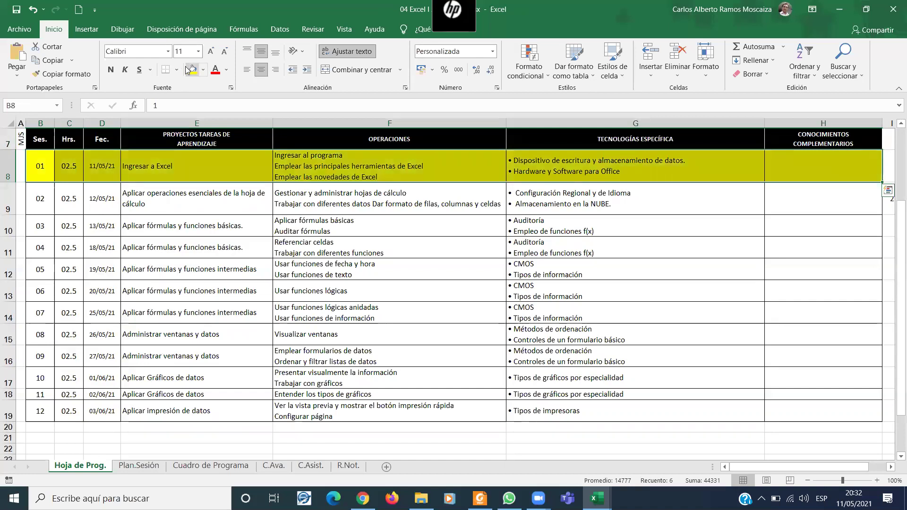
click(196, 219)
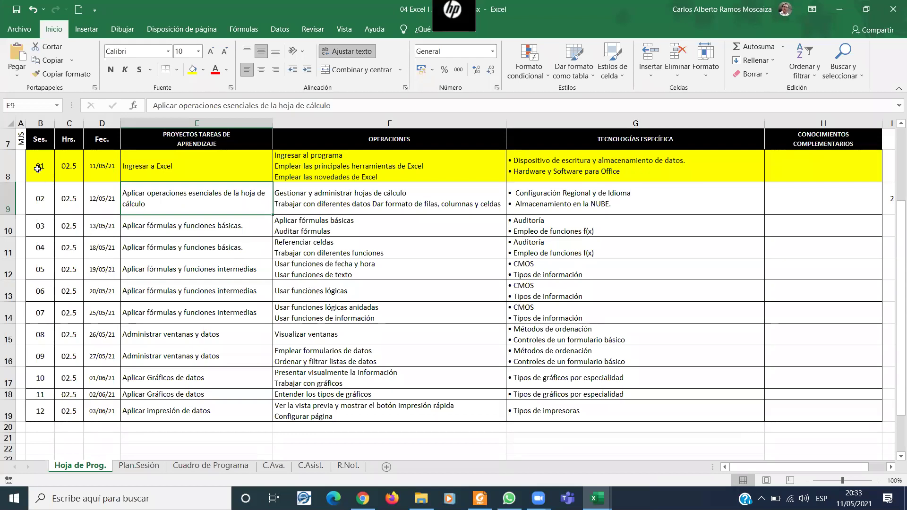
Change session 01's row fill from yellow to green.
mouse_move(35, 167)
mouse_down()
mouse_move(470, 199)
mouse_move(772, 165)
mouse_up()
click(203, 69)
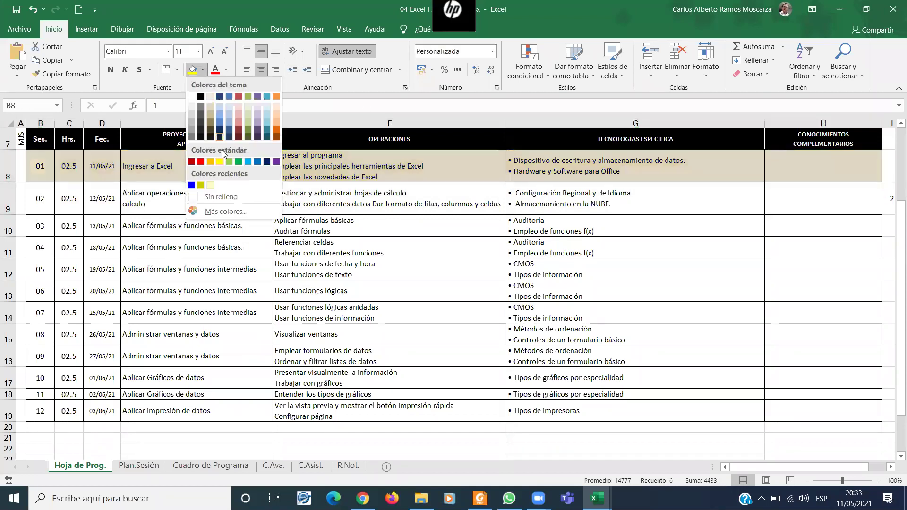
click(227, 154)
Fill session 02's row B9:H9 yellow, then switch to the YouTube course video.
drag(40, 197, 838, 206)
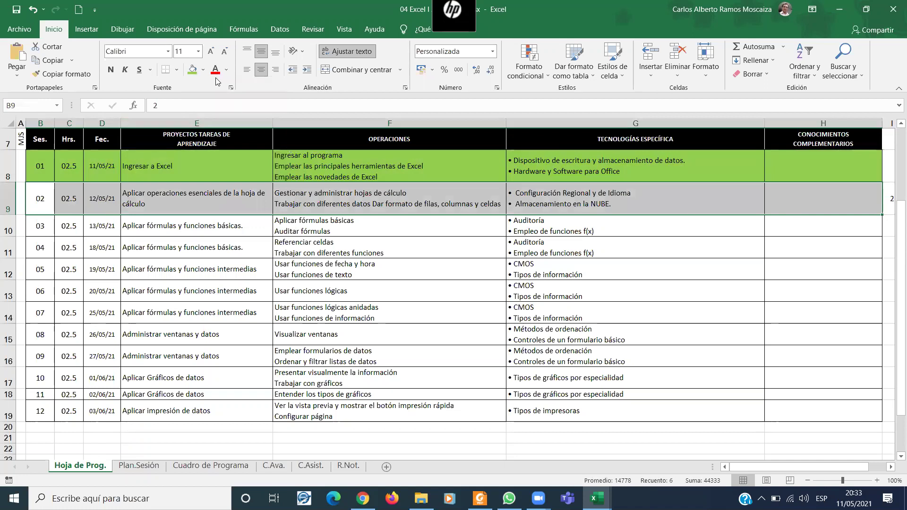
click(203, 70)
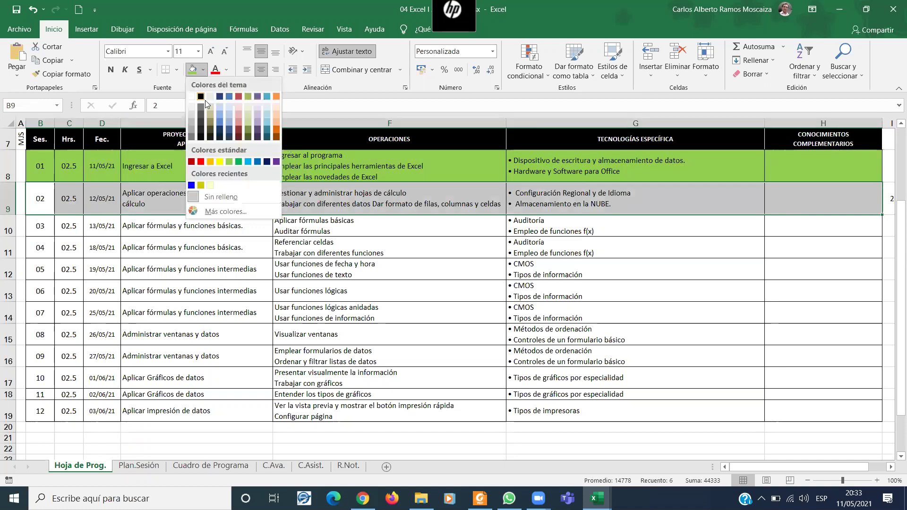
click(219, 162)
key(Down)
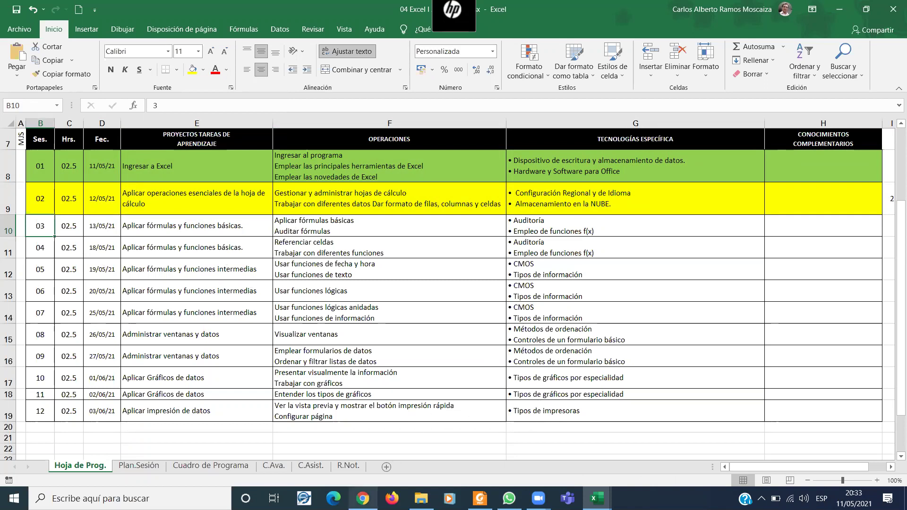
click(362, 498)
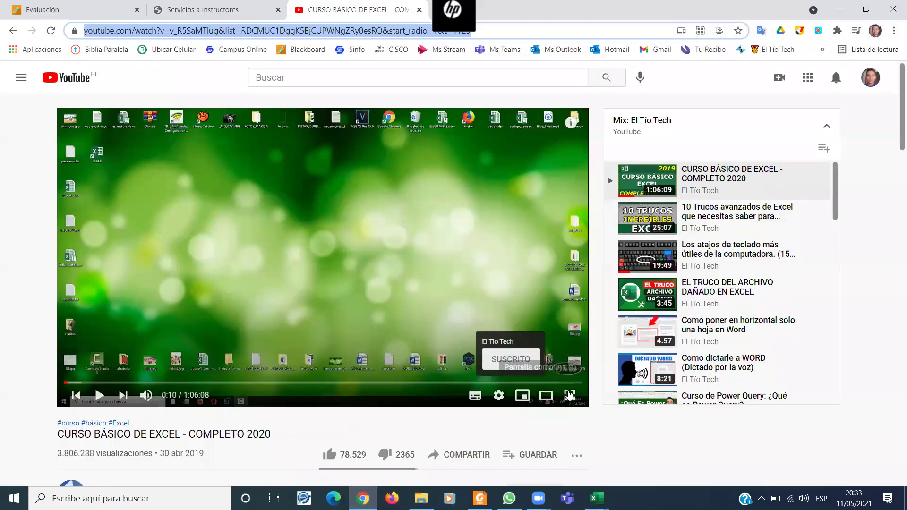
Play the course video full screen, then close the Horario workbook, choosing Guardar.
key(F11)
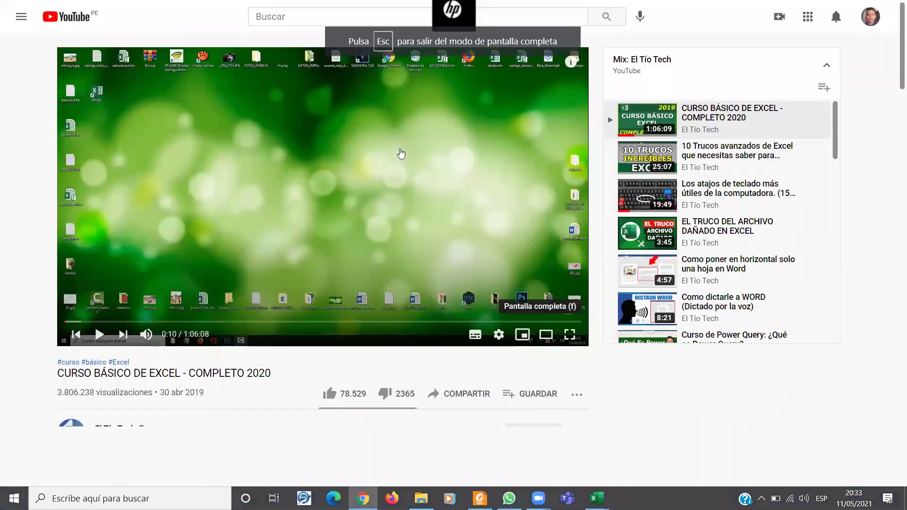
mouse_move(259, 254)
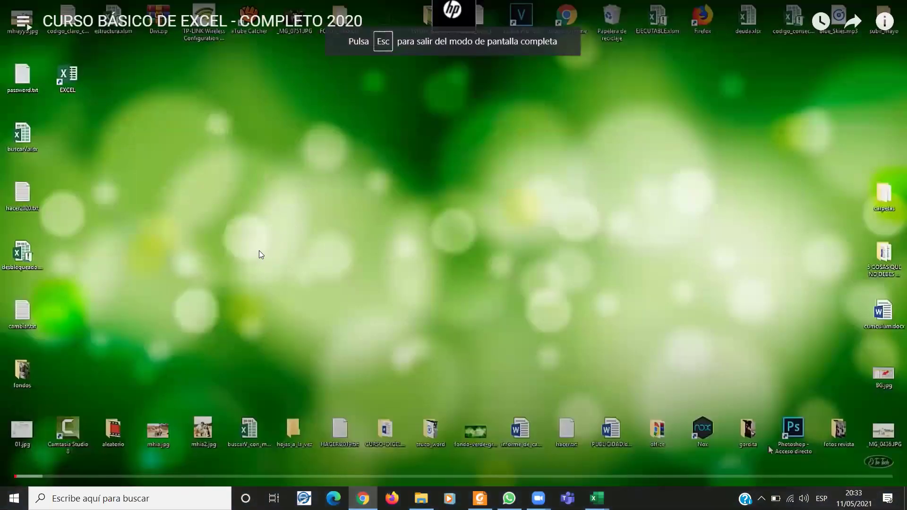
click(269, 244)
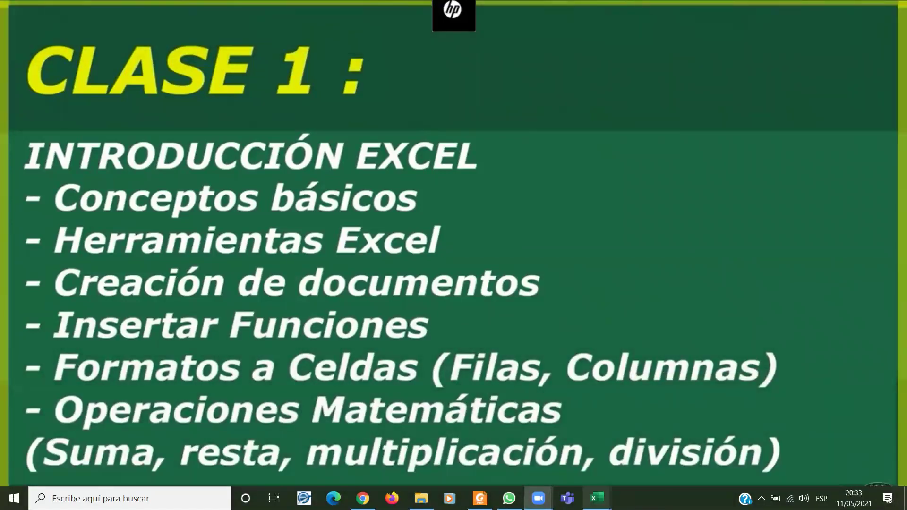
mouse_move(596, 498)
click(527, 416)
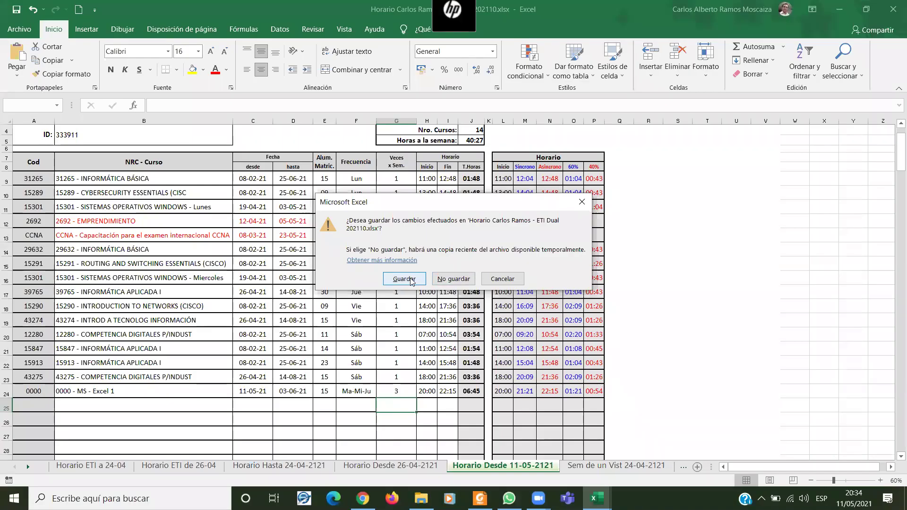
click(453, 279)
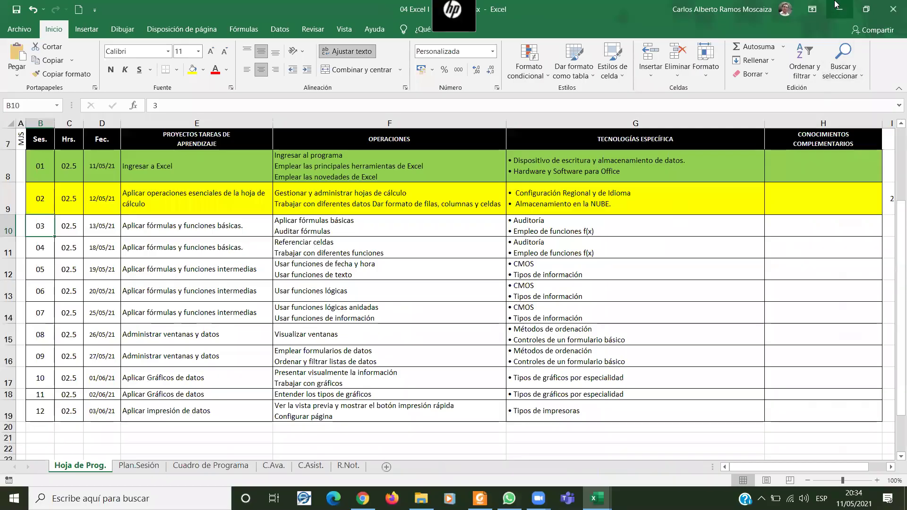
click(838, 9)
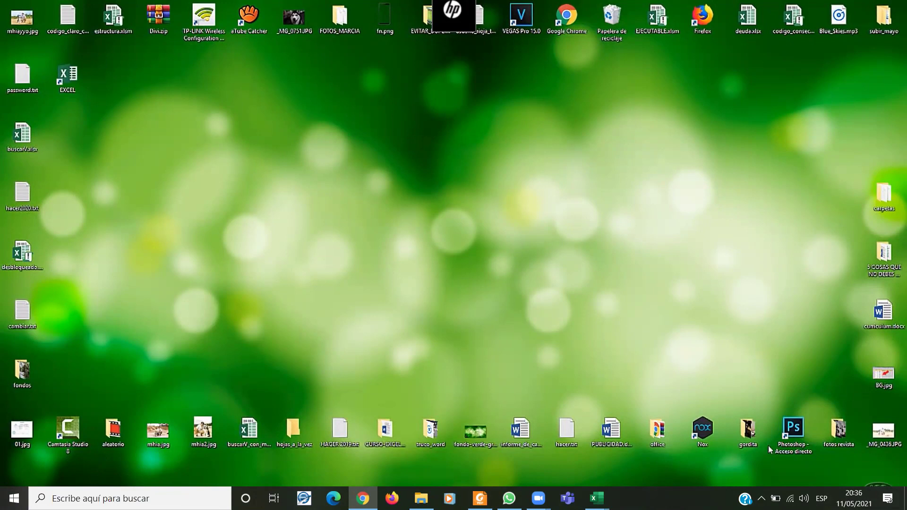
mouse_move(68, 76)
mouse_down()
mouse_move(198, 234)
mouse_move(213, 189)
mouse_up()
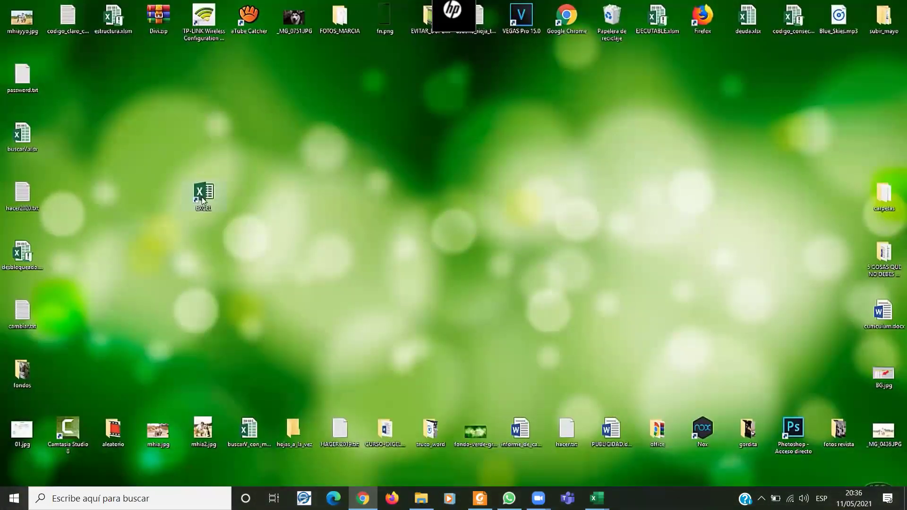
double_click(202, 198)
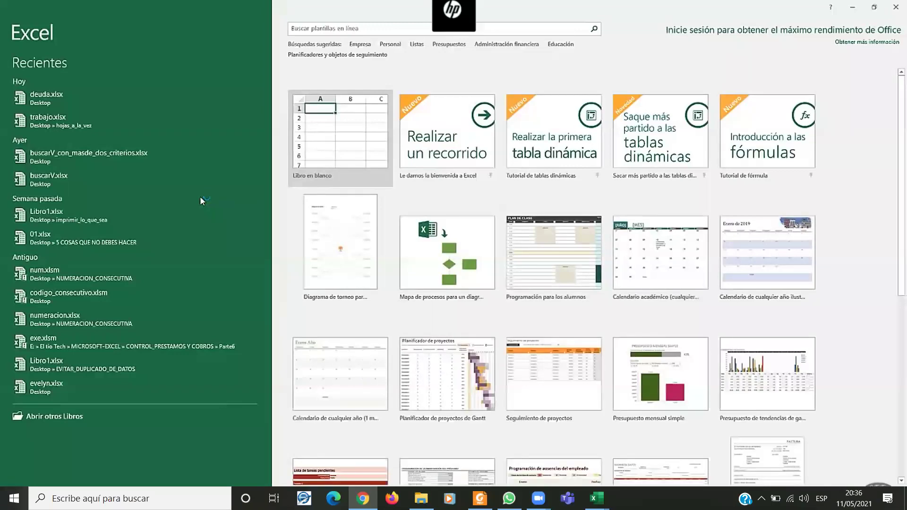
click(897, 7)
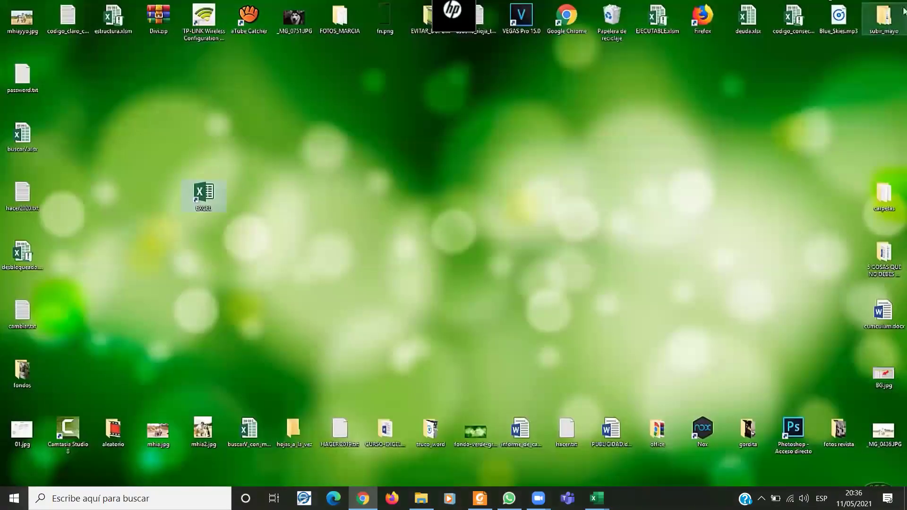
drag(140, 153, 345, 302)
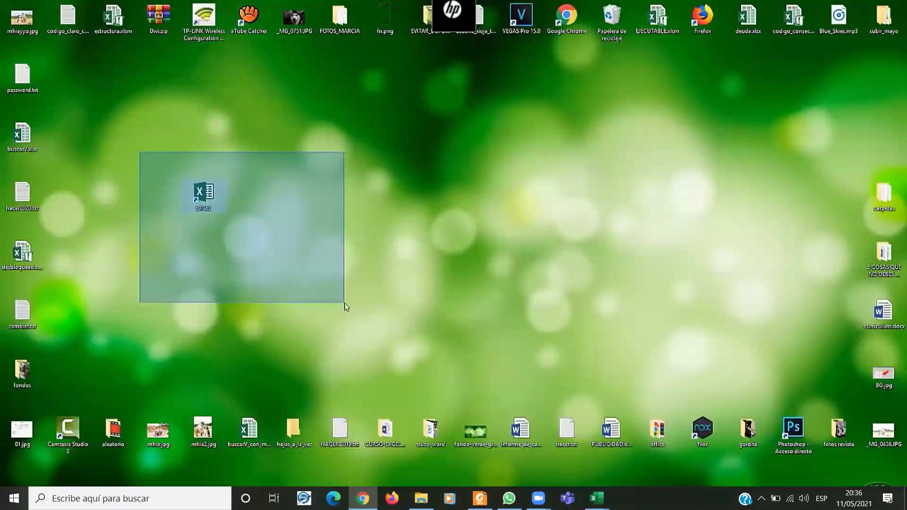
drag(145, 147, 326, 267)
click(472, 272)
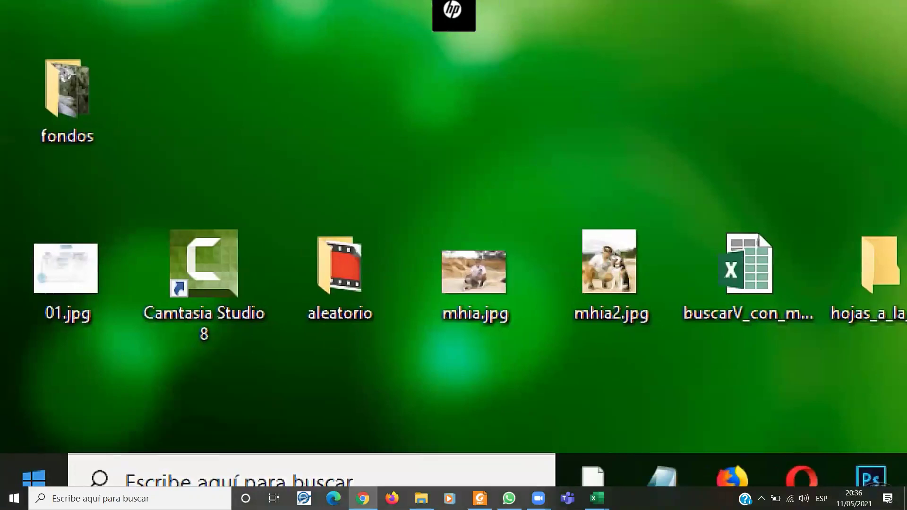
click(150, 476)
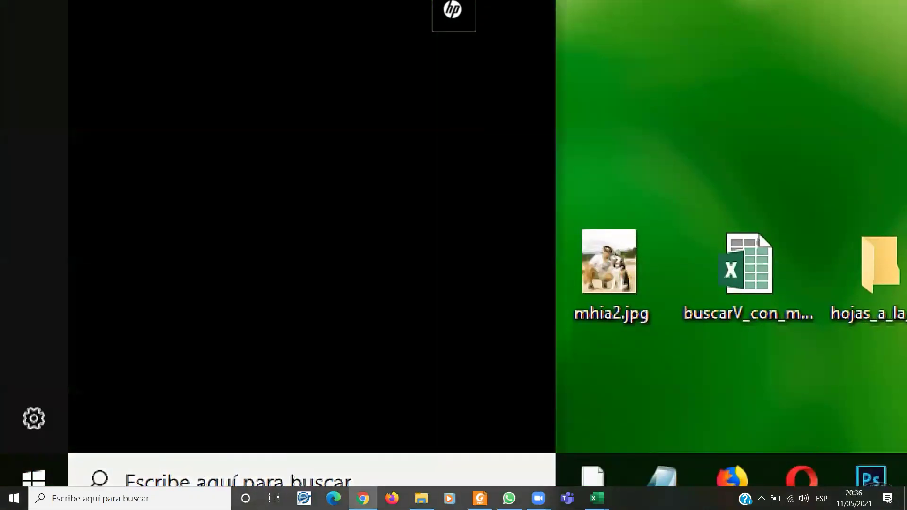
text(EXCEL)
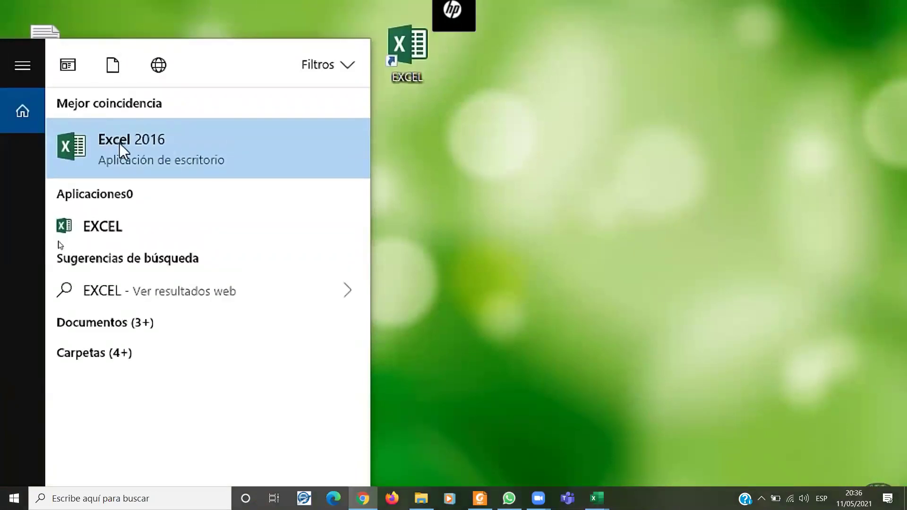
click(117, 152)
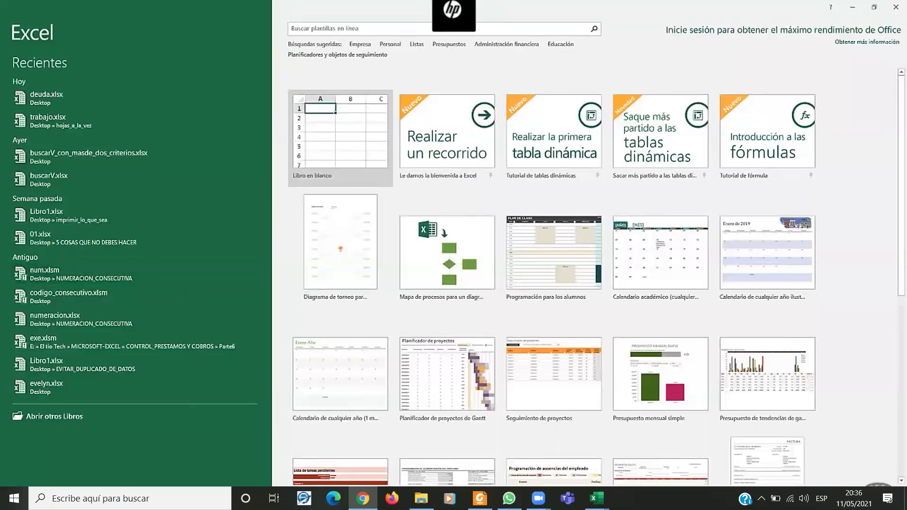
click(895, 7)
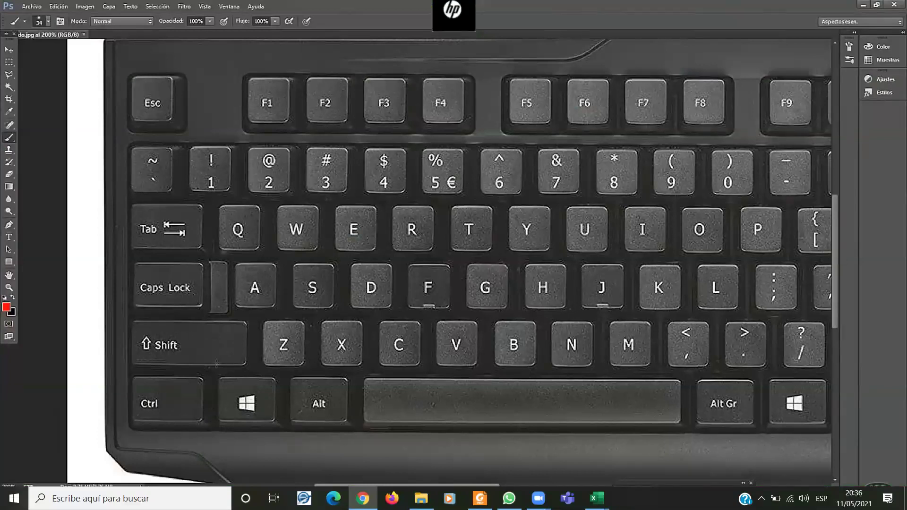
Draw red marks circling the Windows key with an arrow, plus a circle around R.
click(324, 226)
key(ctrl+z)
mouse_move(267, 372)
mouse_down()
mouse_move(203, 378)
mouse_move(210, 428)
mouse_move(276, 442)
mouse_move(279, 375)
mouse_up()
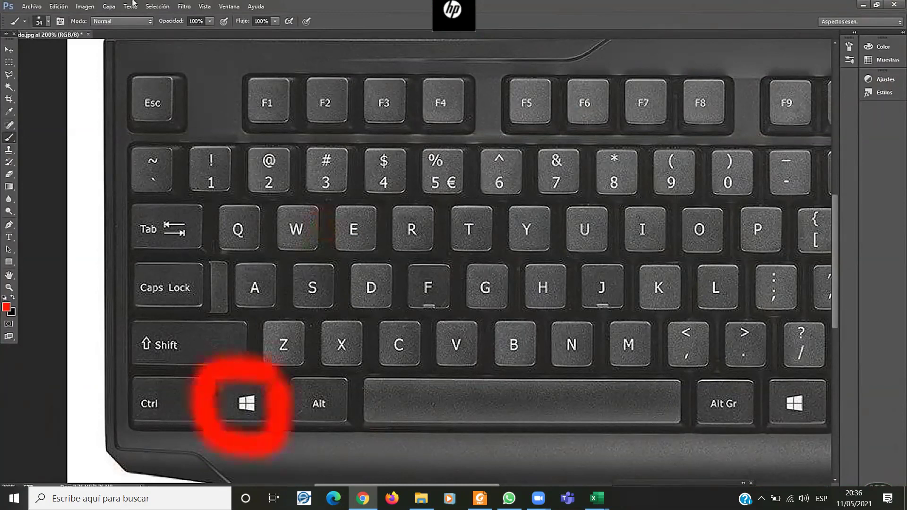
click(48, 21)
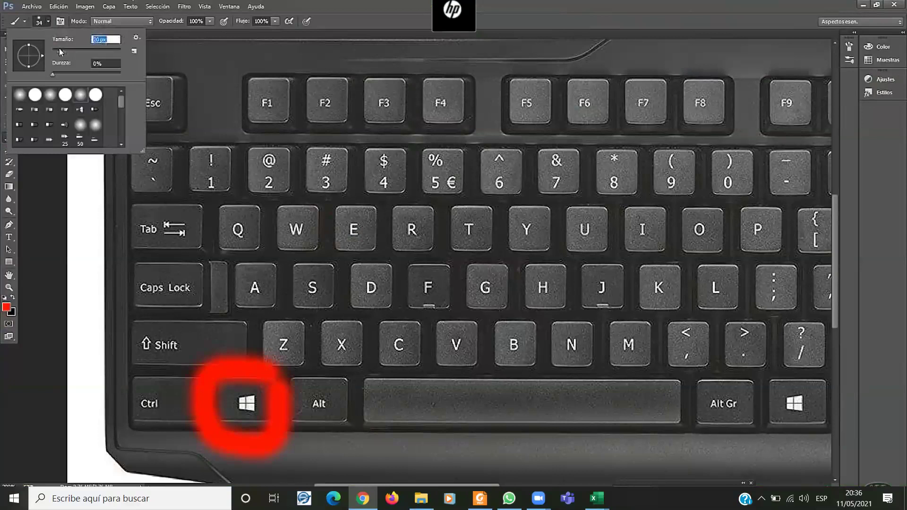
drag(240, 242, 231, 333)
drag(193, 301, 230, 337)
drag(232, 336, 278, 306)
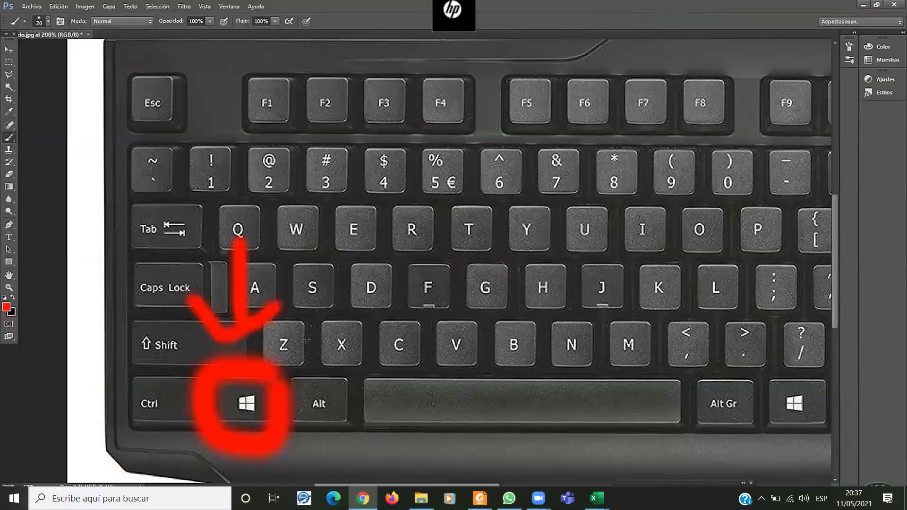
mouse_move(433, 197)
mouse_down()
mouse_move(435, 244)
mouse_move(438, 189)
mouse_up()
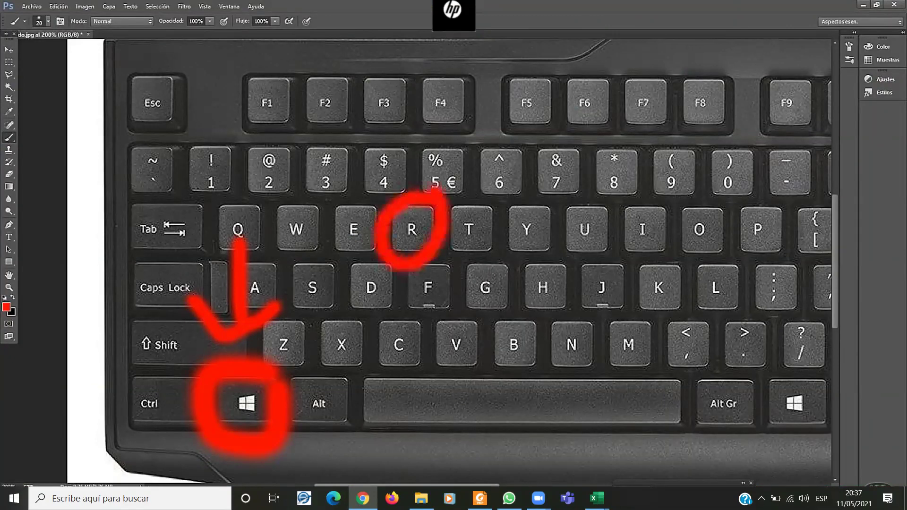
From the desktop, run 'excel' in the Ejecutar dialog to launch Excel.
key(super+d)
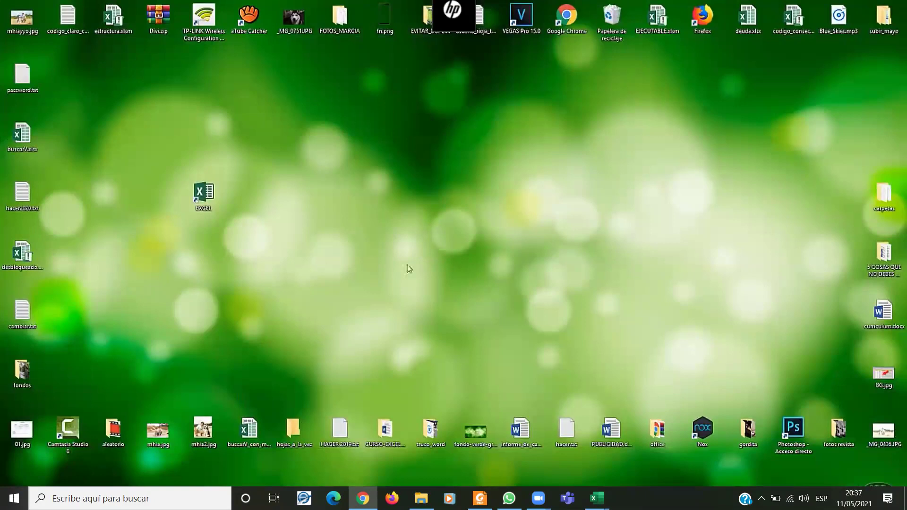
key(super+r)
mouse_move(126, 401)
mouse_down()
mouse_move(474, 182)
mouse_move(435, 207)
mouse_up()
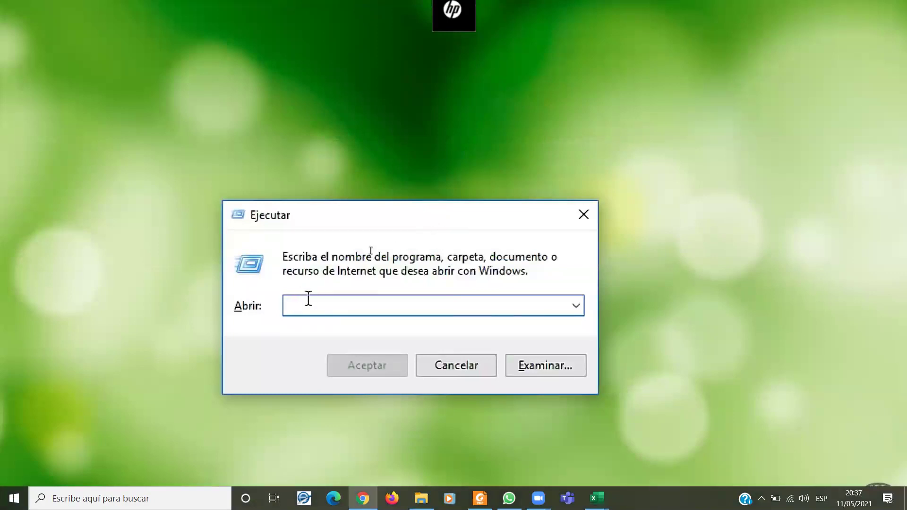
text(EXCEL)
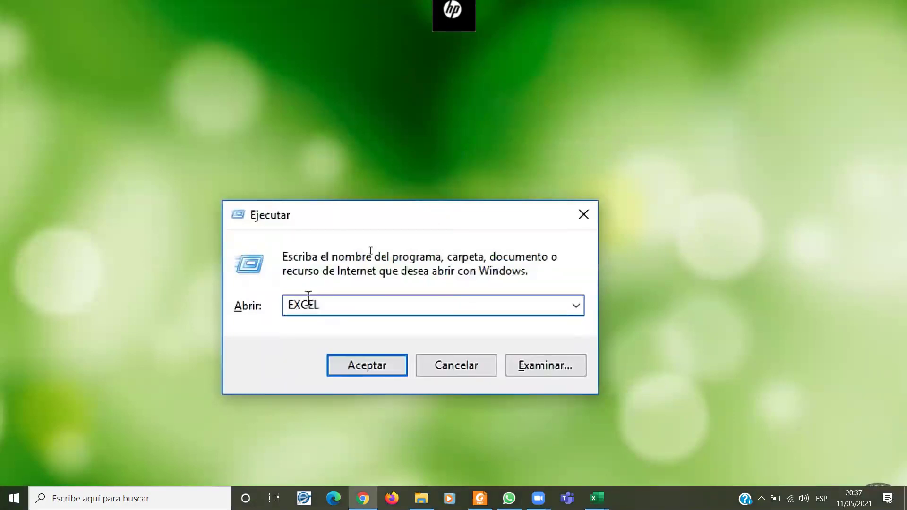
key(BackSpace)
key(BackSpace)
key(BackSpace)
key(BackSpace)
key(BackSpace)
text(excel)
click(367, 371)
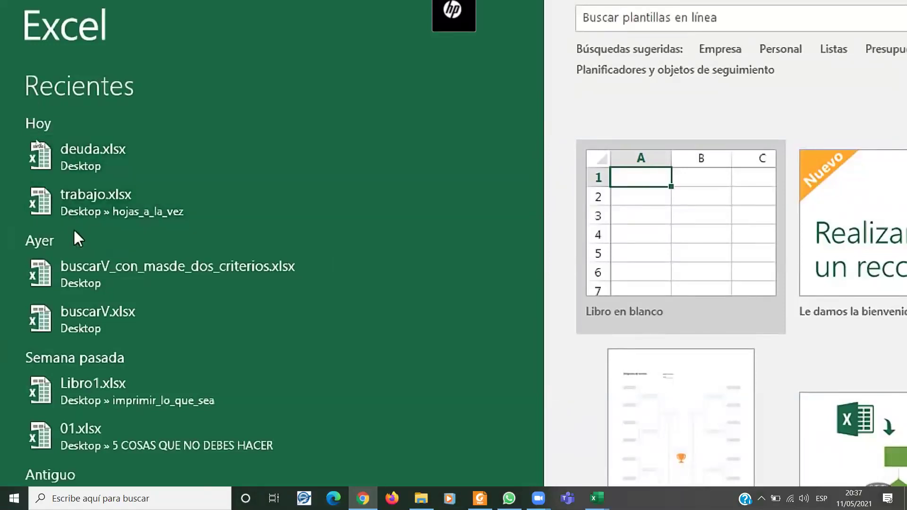
scroll(19, 302, down, 2)
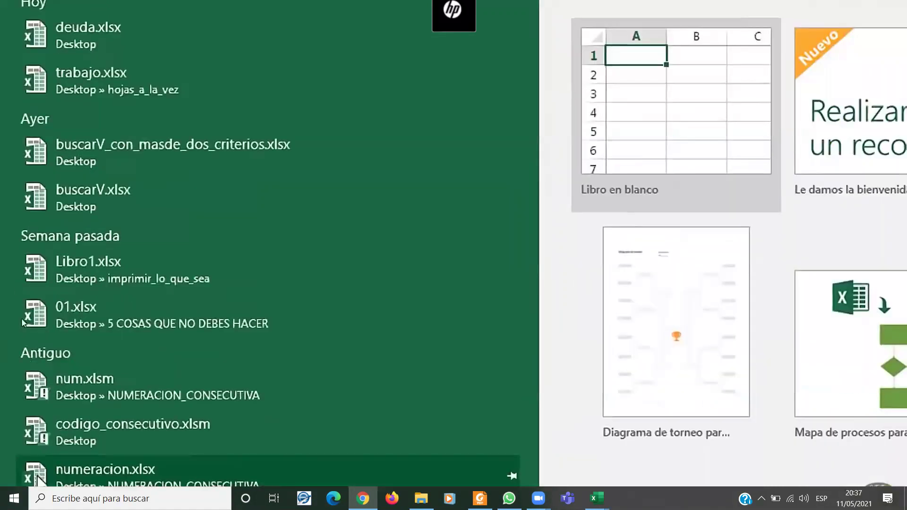
scroll(16, 347, down, 3)
scroll(9, 373, down, 2)
scroll(10, 392, down, 1)
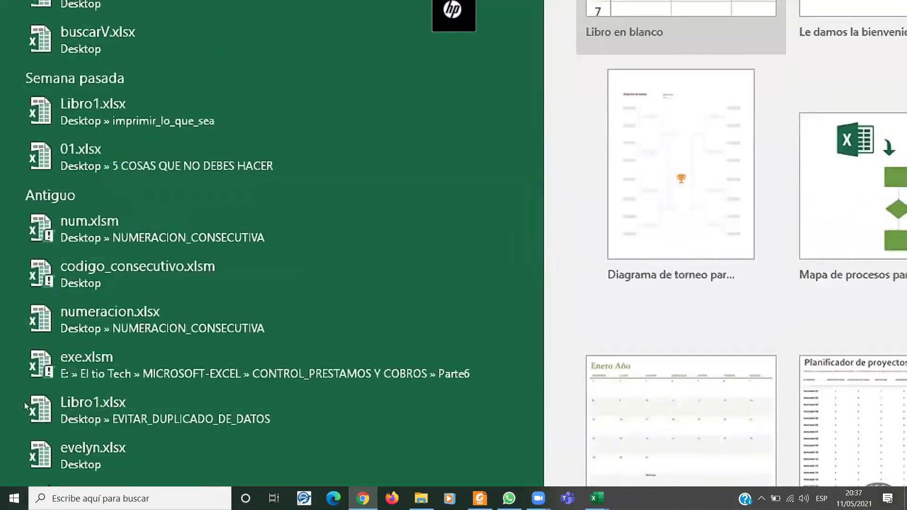
scroll(54, 52, up, 2)
scroll(58, 23, up, 3)
scroll(57, 19, up, 3)
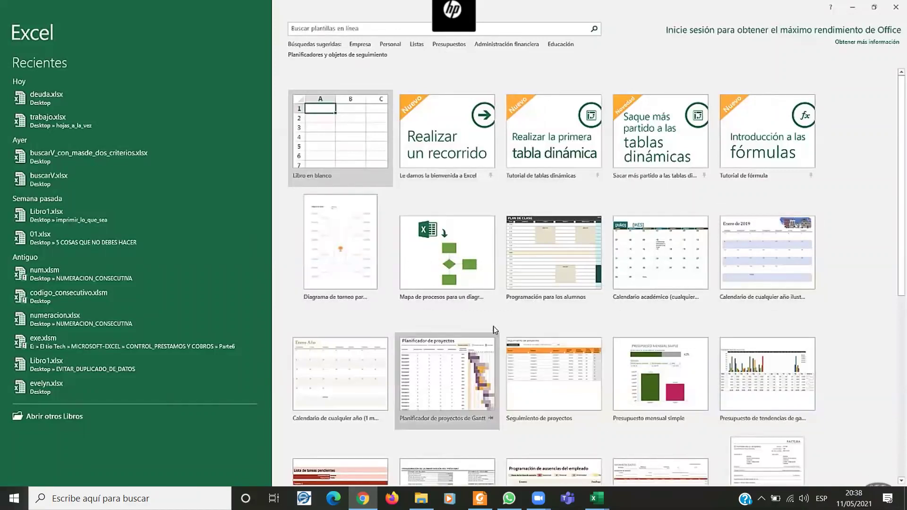
scroll(493, 326, down, 2)
scroll(493, 326, down, 3)
scroll(493, 326, up, 5)
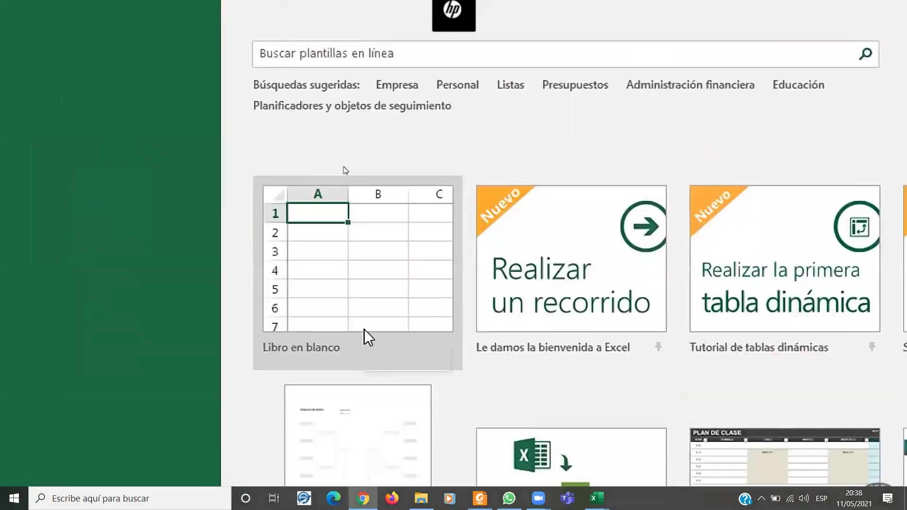
Create a blank workbook from the Libro en blanco tile on the start screen.
click(364, 329)
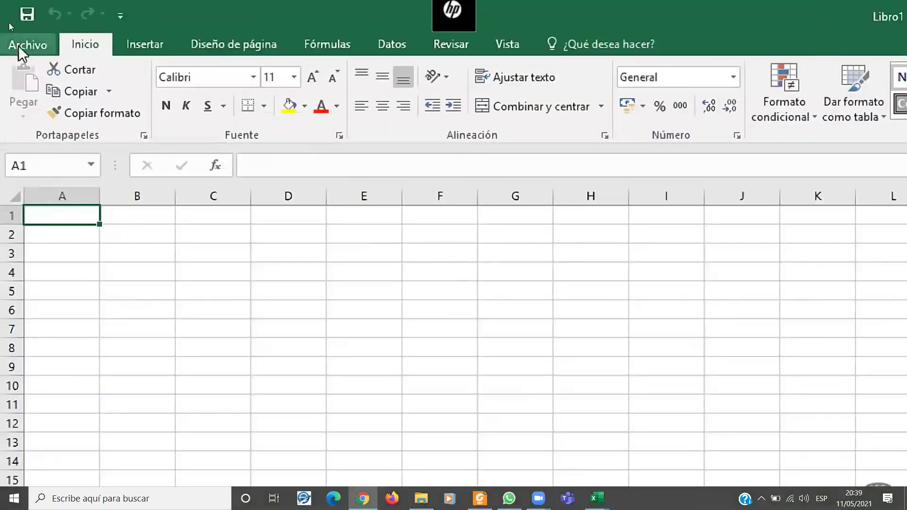
Create a second blank workbook, Libro2, from Archivo > Nuevo.
click(18, 47)
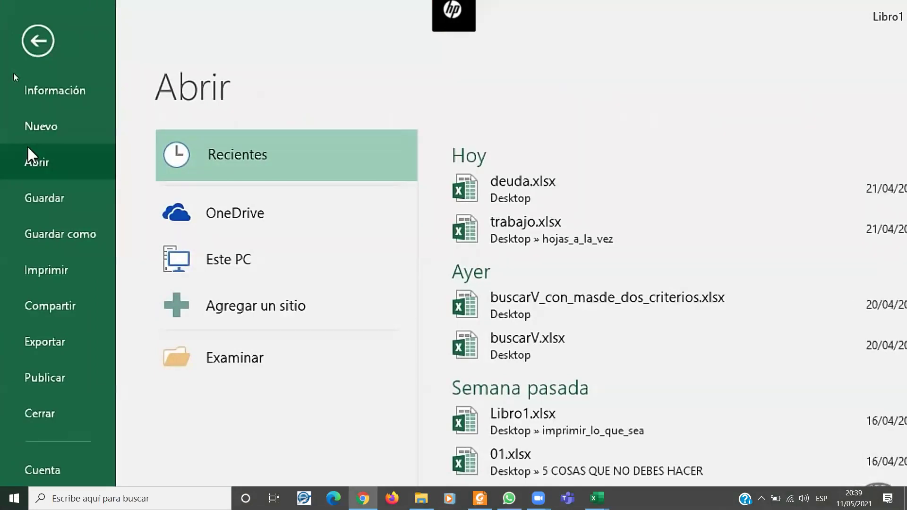
click(41, 124)
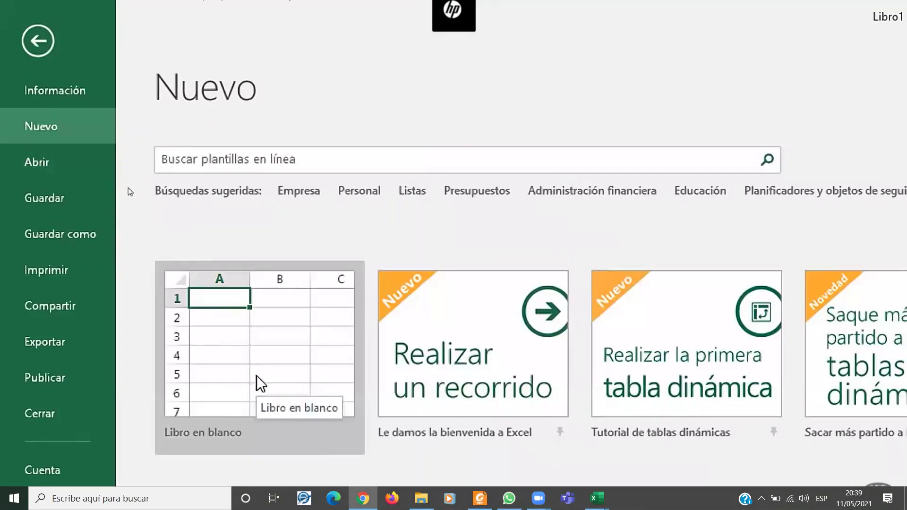
click(259, 384)
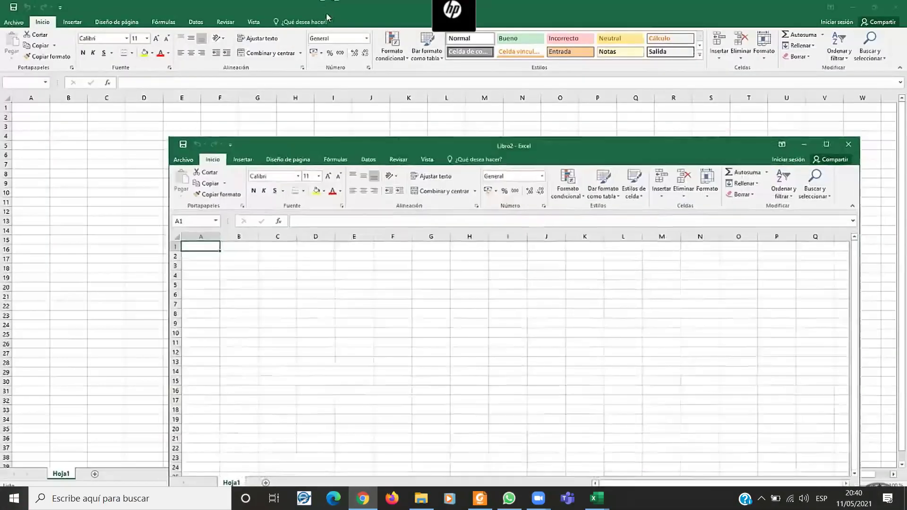
Maximize the Libro2 window and show the list of recent workbooks.
mouse_move(397, 179)
mouse_down()
mouse_move(405, 11)
mouse_move(485, 115)
mouse_move(560, 108)
mouse_move(494, 92)
mouse_up()
drag(601, 98, 537, 148)
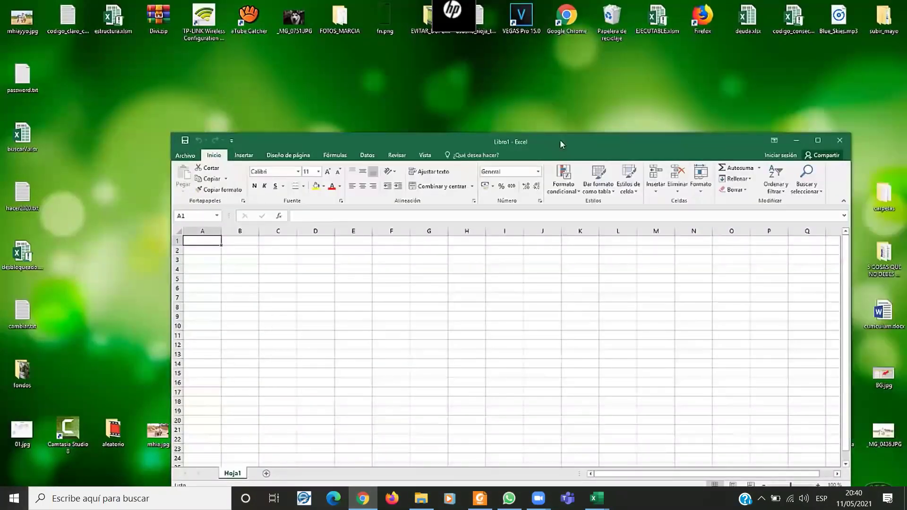
double_click(559, 140)
click(14, 21)
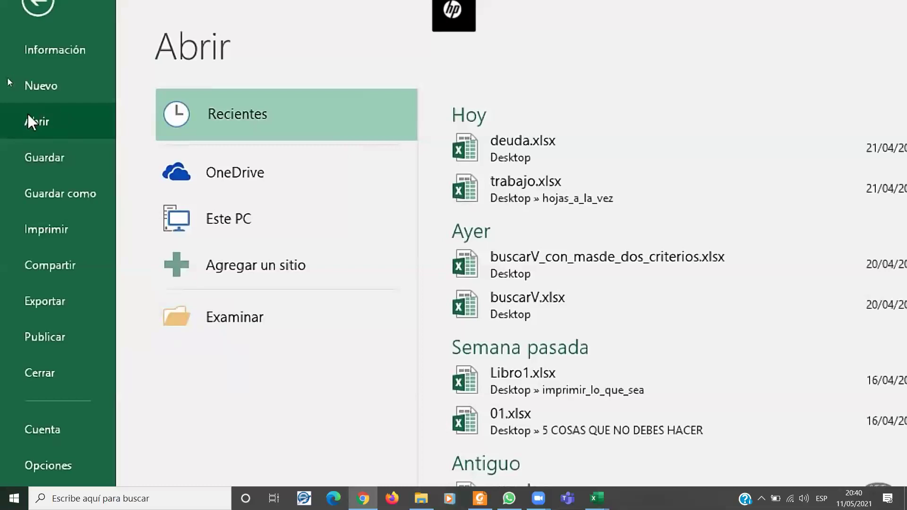
Show the Guardar como save locations in the Archivo backstage.
click(55, 156)
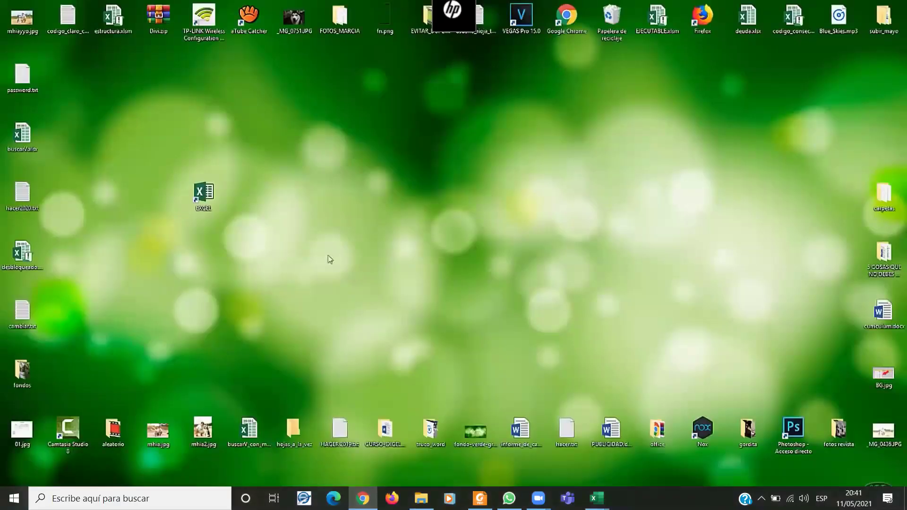
Create a new desktop folder, keeping the default name Nueva carpeta.
right_click(320, 241)
click(348, 213)
right_click(348, 213)
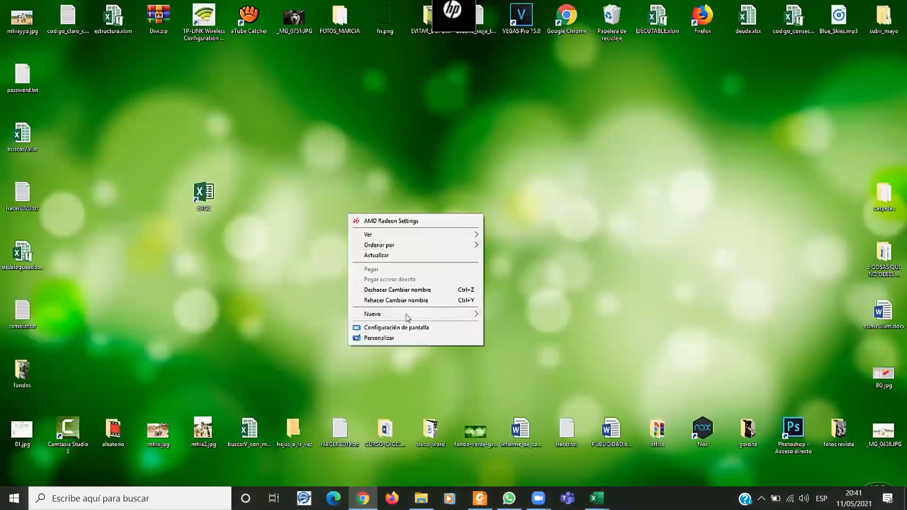
click(552, 313)
key(Return)
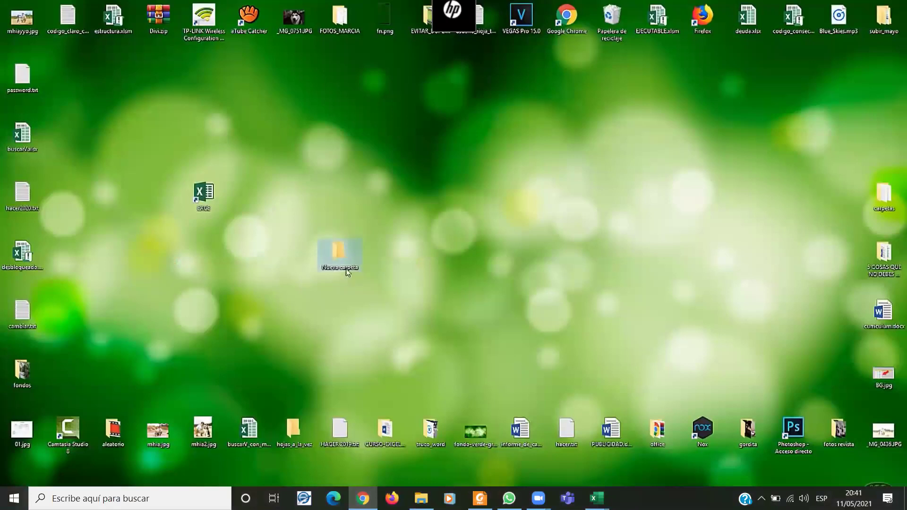
Add a second desktop folder named CURSO BASICO DE EXCEL 2019.
right_click(414, 230)
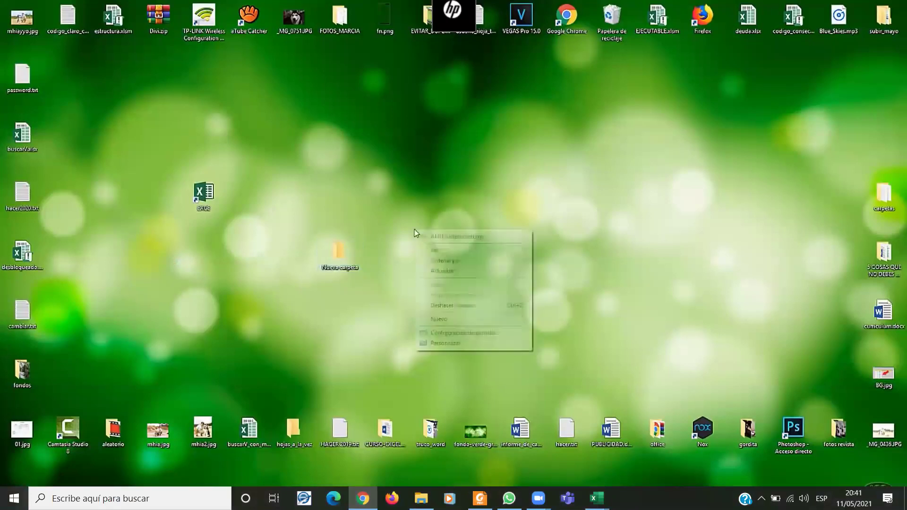
click(558, 315)
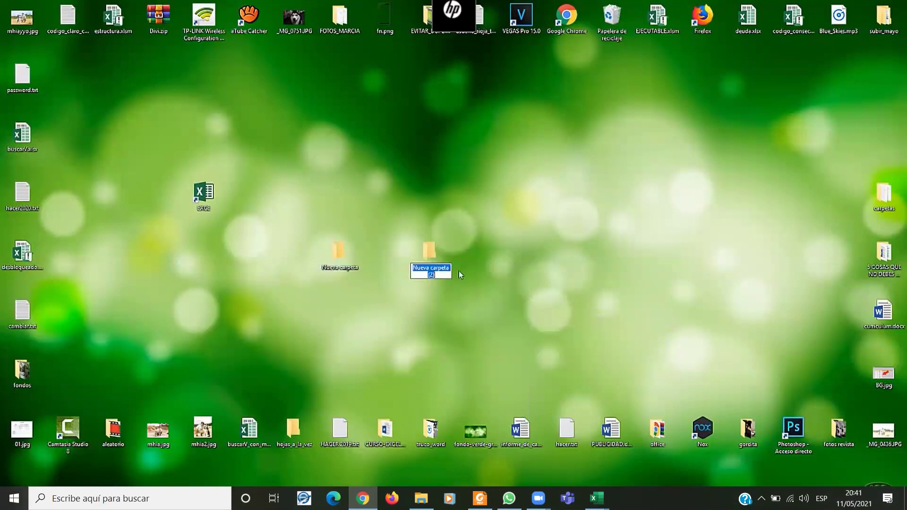
key(Return)
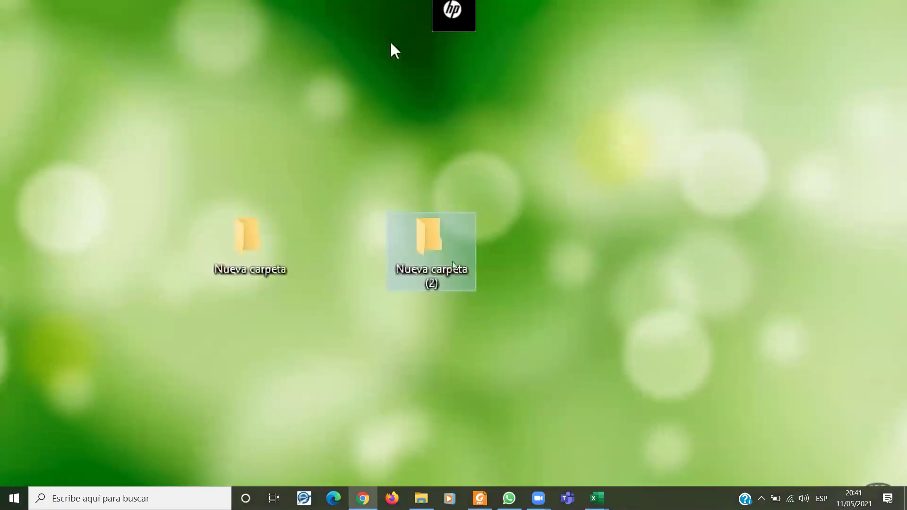
click(422, 286)
text(CURSO BASICO DE EXCEL 2019)
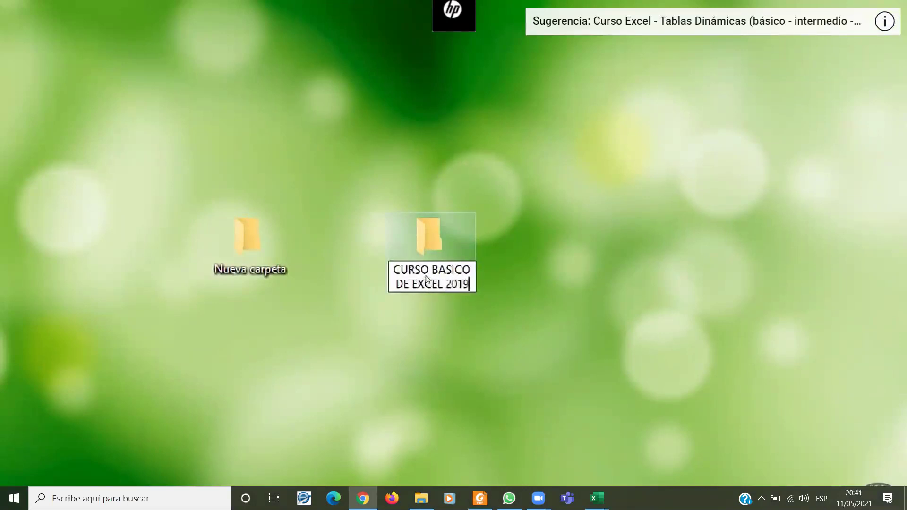
key(Return)
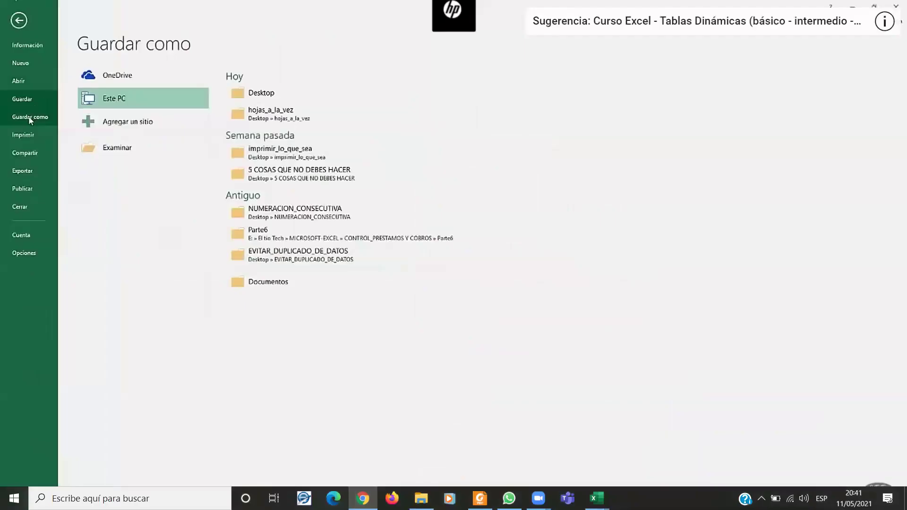
Save the workbook as Libro1.xlsx in the desktop's CURSO BASICO DE EXCEL 2019 folder.
click(109, 151)
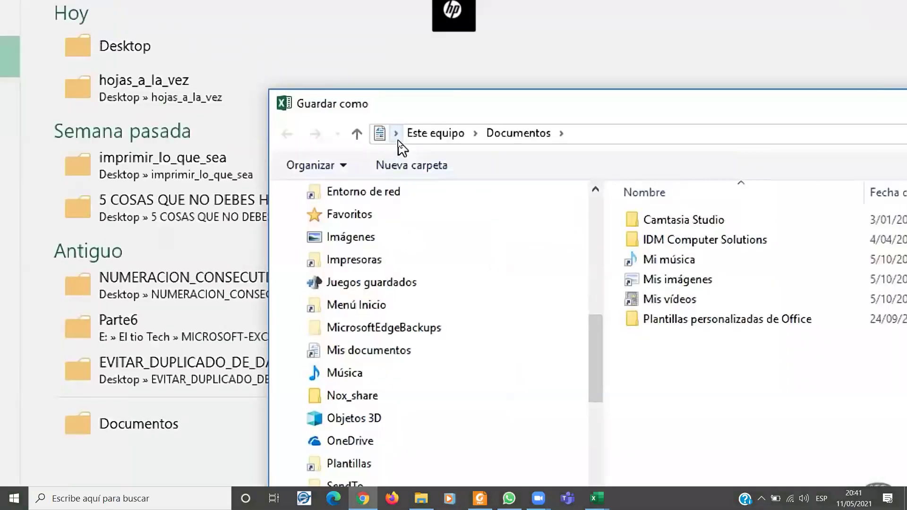
click(396, 134)
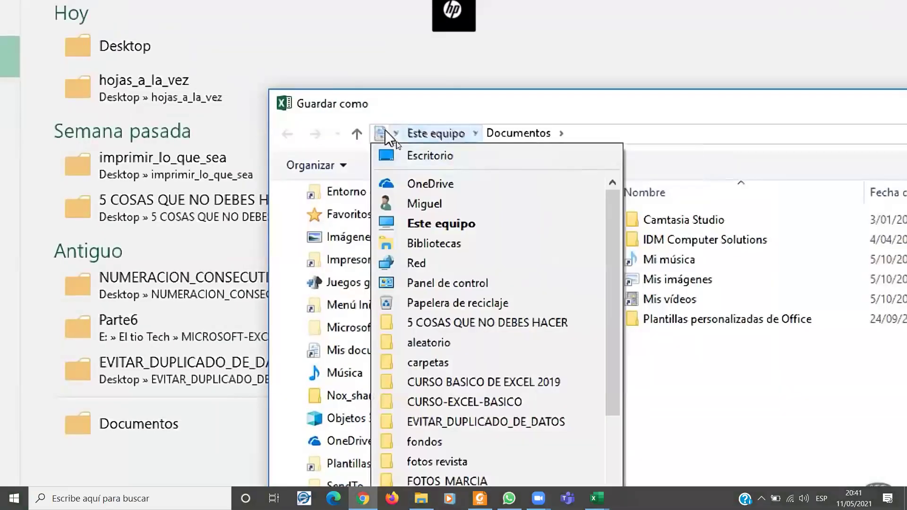
click(410, 156)
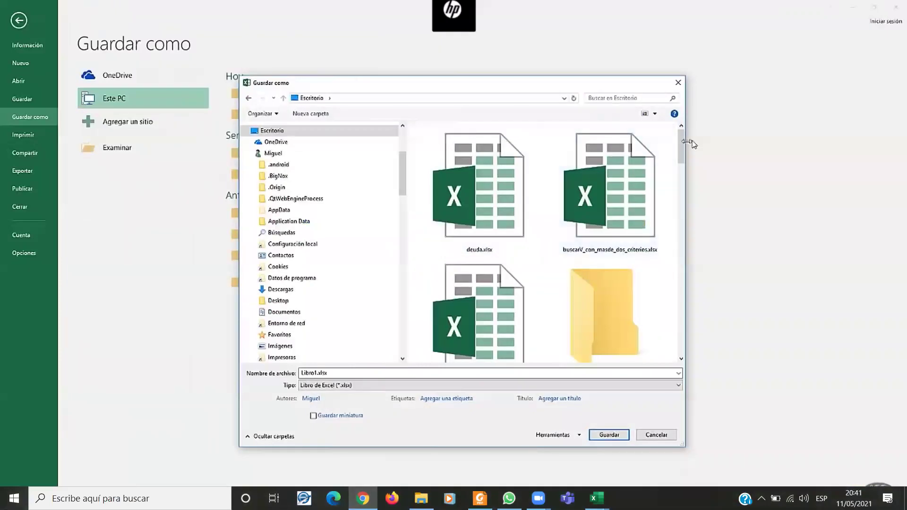
drag(680, 141, 681, 165)
click(620, 226)
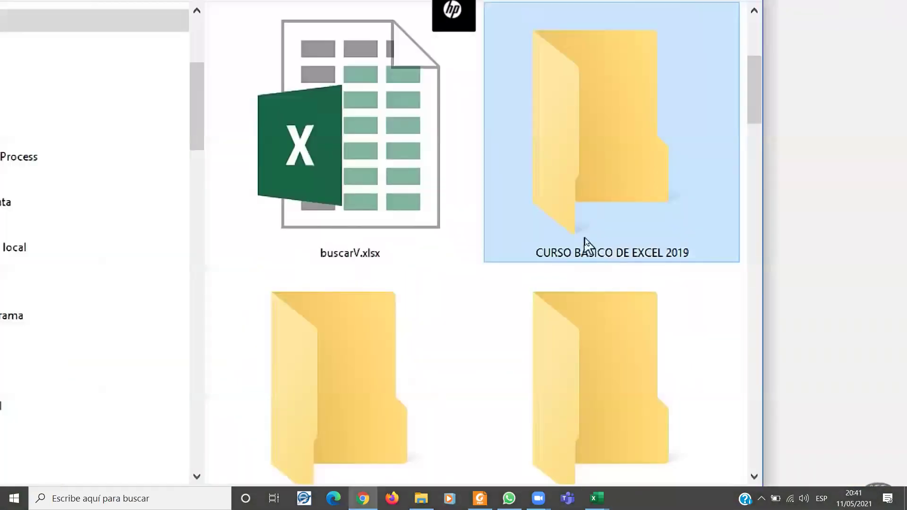
double_click(597, 126)
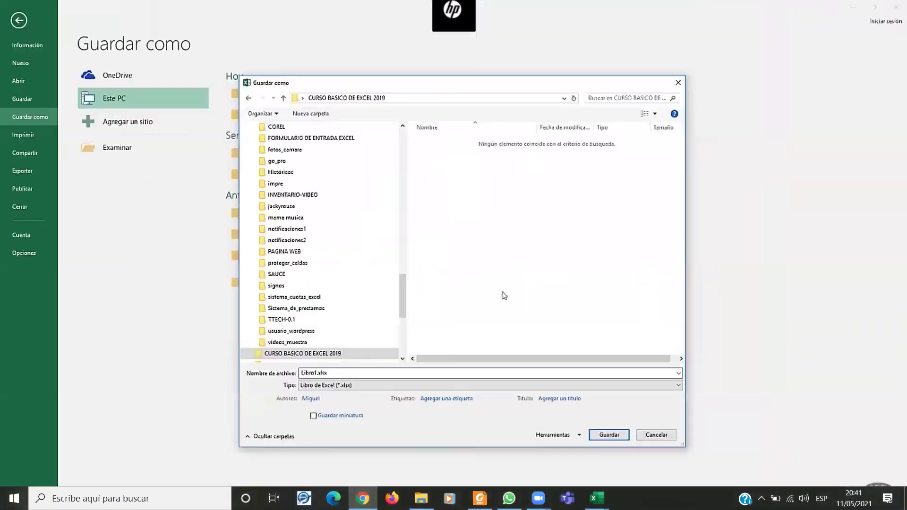
click(332, 373)
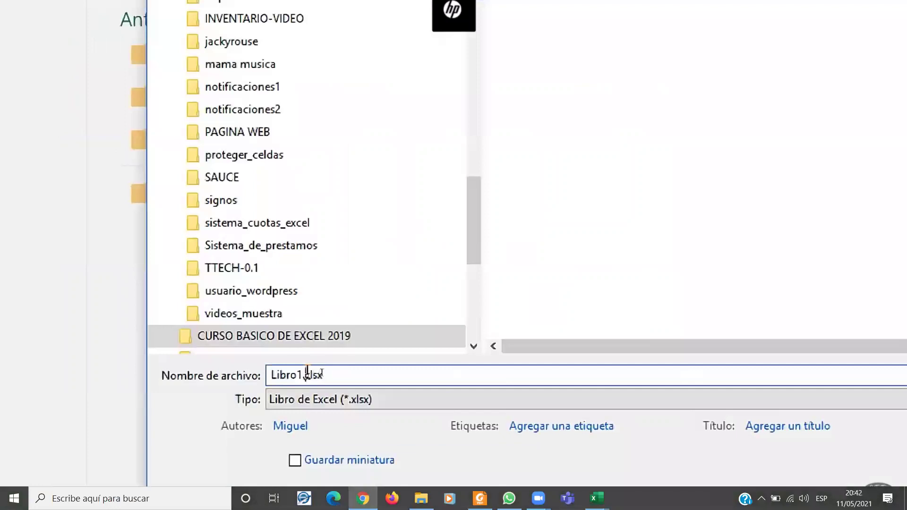
drag(317, 373, 328, 372)
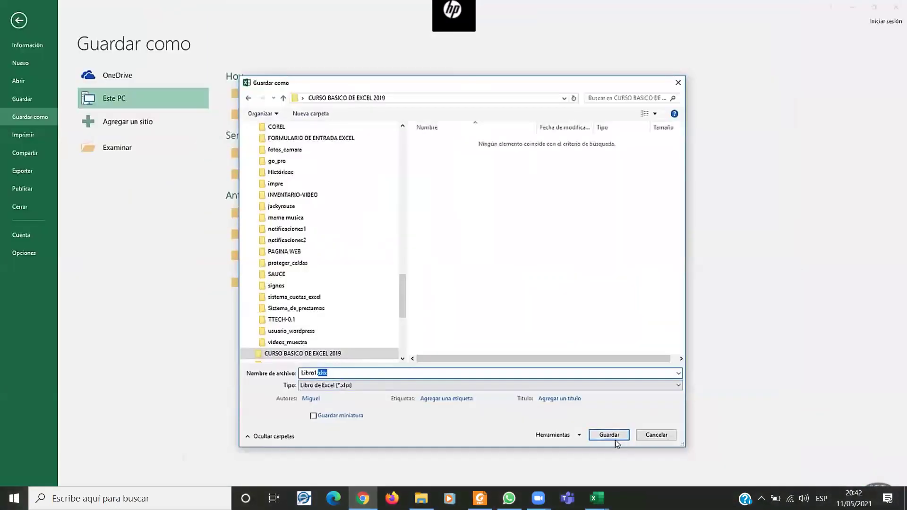
click(658, 449)
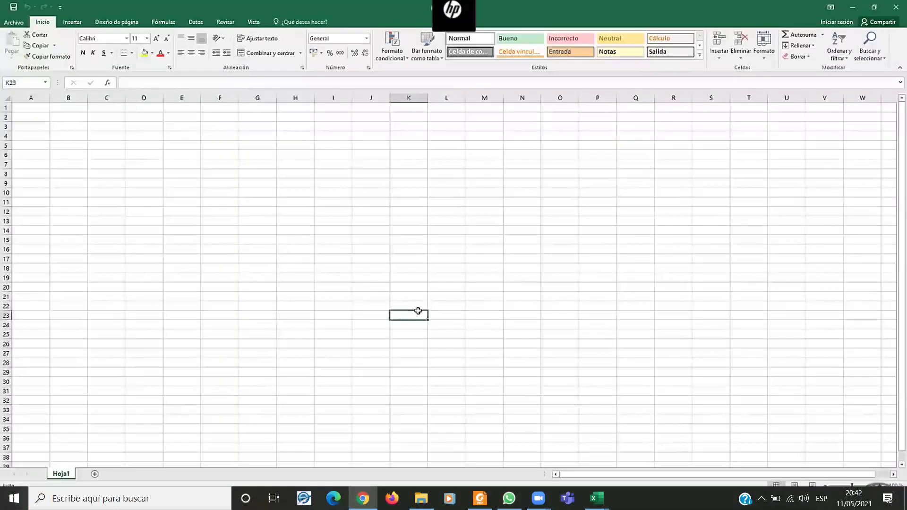
click(14, 22)
click(22, 99)
click(13, 22)
click(19, 21)
click(15, 22)
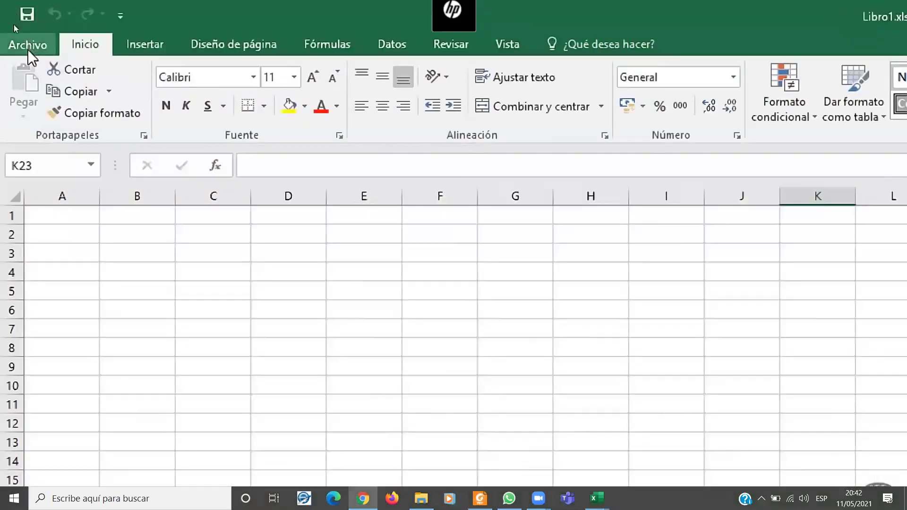
click(18, 23)
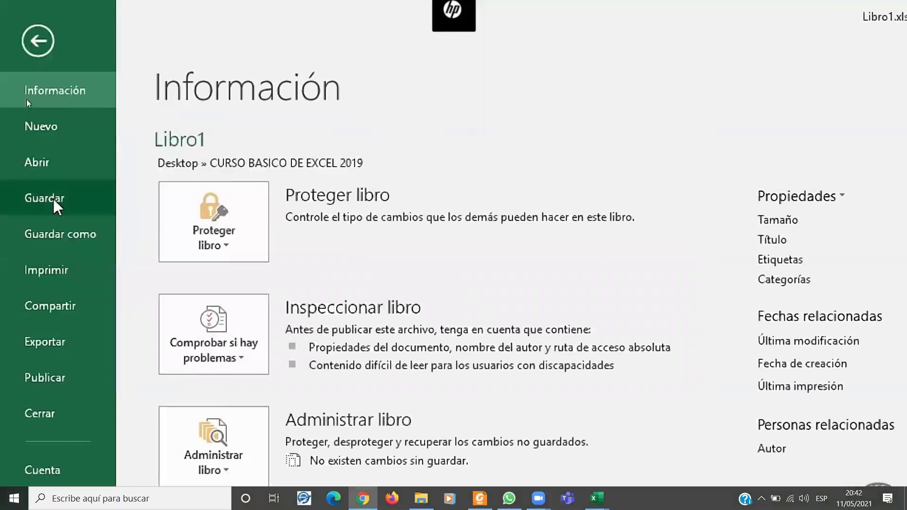
click(61, 231)
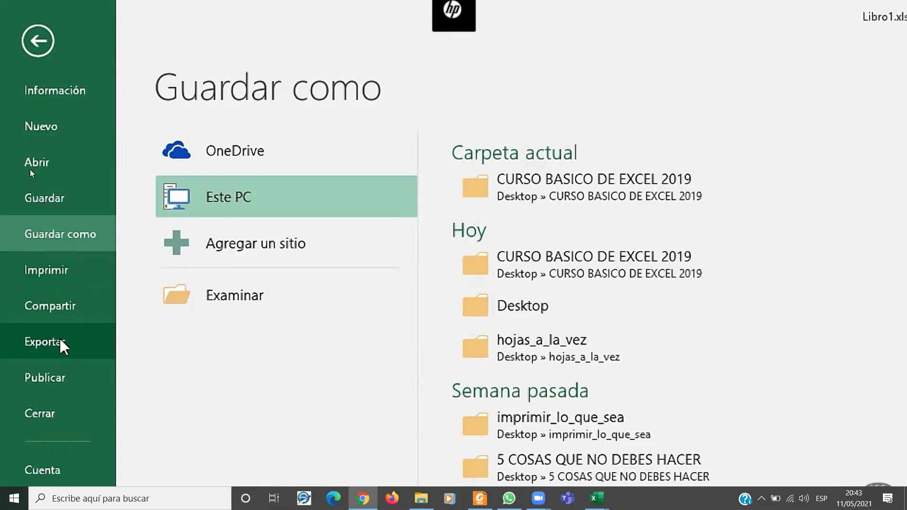
click(44, 194)
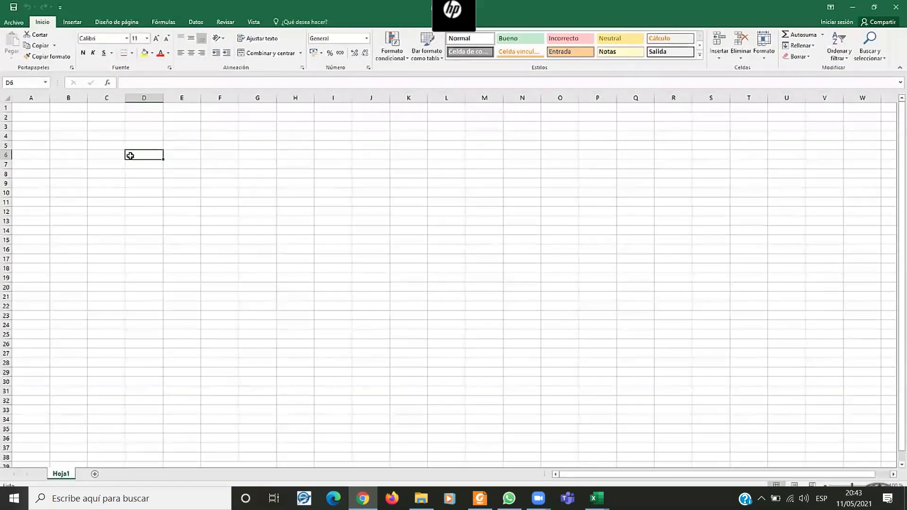
click(132, 174)
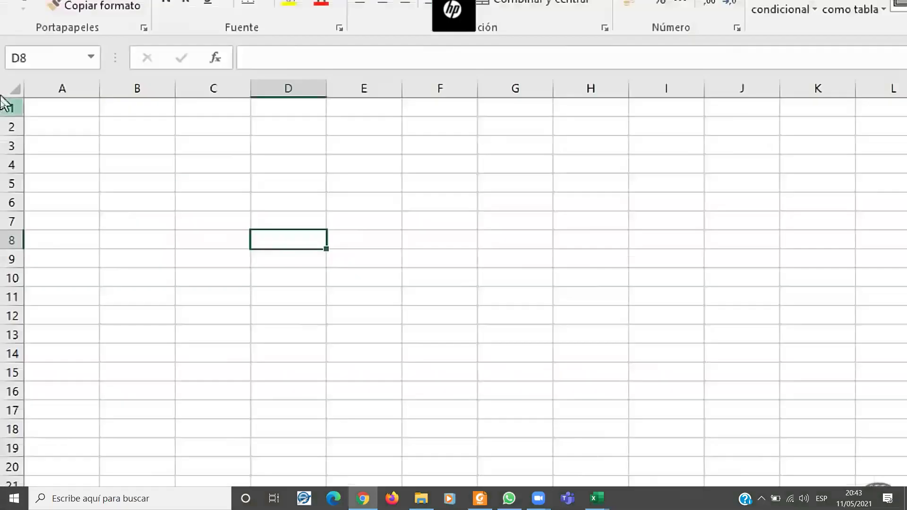
click(68, 192)
click(515, 352)
drag(218, 167, 239, 154)
drag(136, 259, 137, 277)
click(364, 352)
drag(364, 259, 440, 277)
click(83, 186)
click(136, 316)
click(288, 315)
click(199, 217)
click(187, 261)
click(171, 278)
click(198, 279)
click(238, 204)
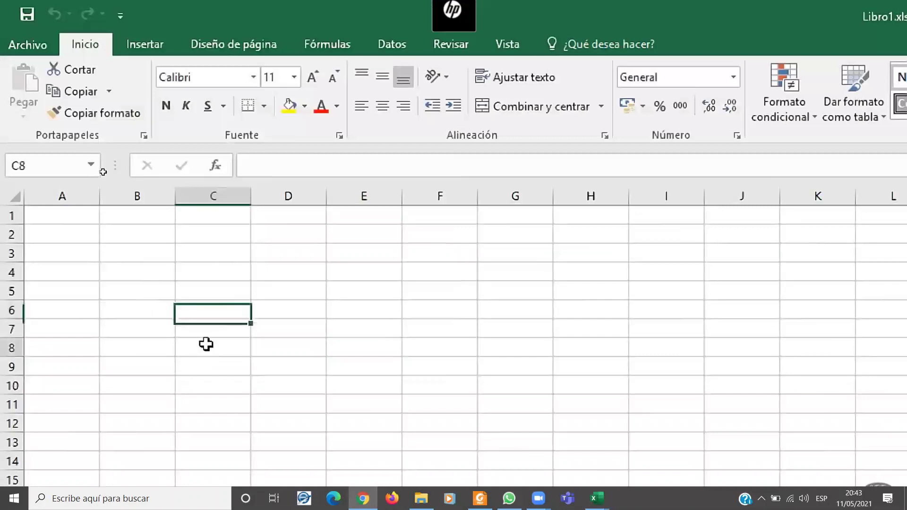
click(209, 345)
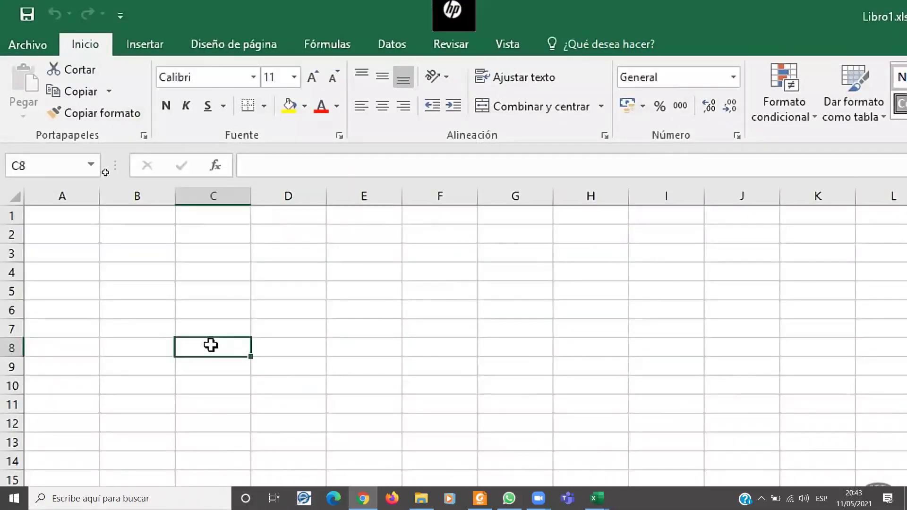
click(217, 189)
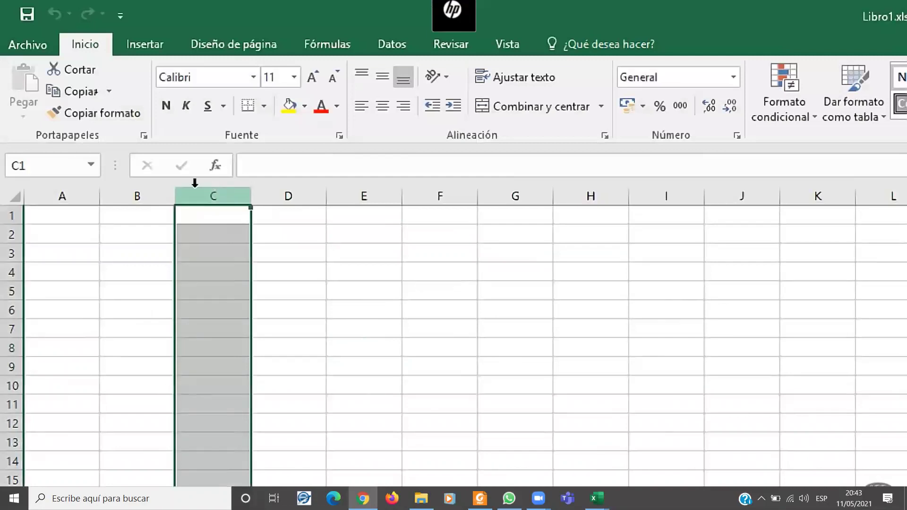
click(152, 187)
click(213, 187)
click(336, 194)
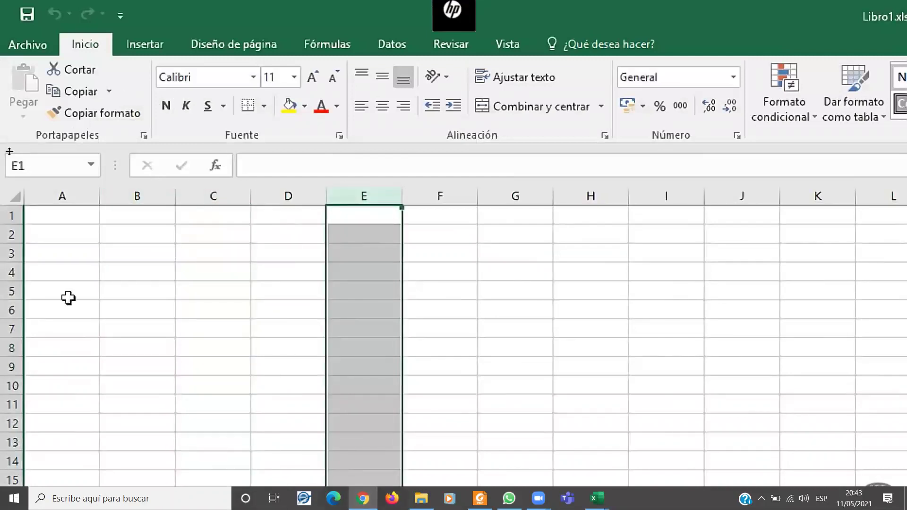
click(9, 272)
click(9, 385)
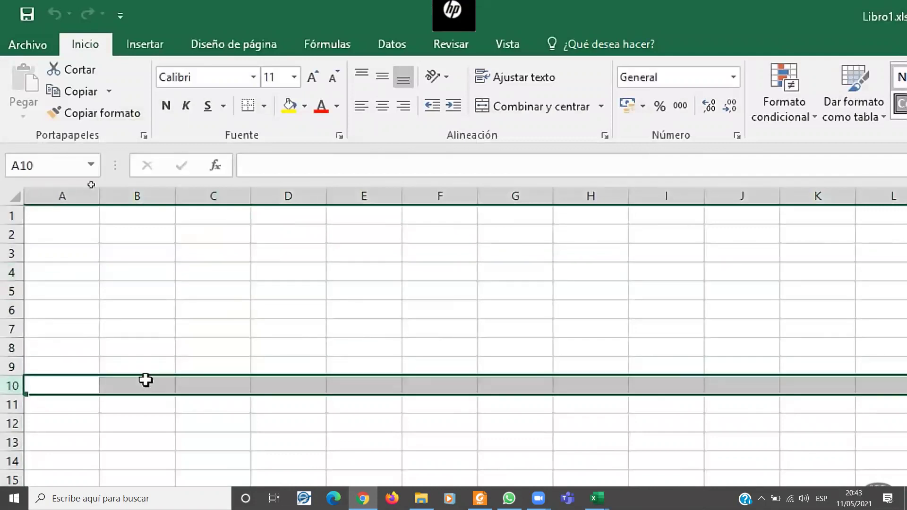
click(208, 386)
click(195, 258)
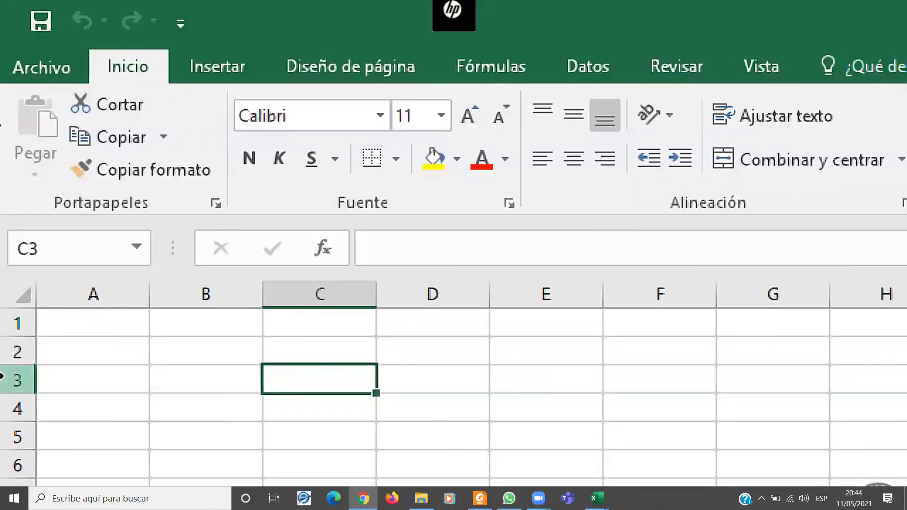
mouse_move(11, 352)
mouse_down()
mouse_move(4, 452)
mouse_move(6, 440)
mouse_up()
click(10, 208)
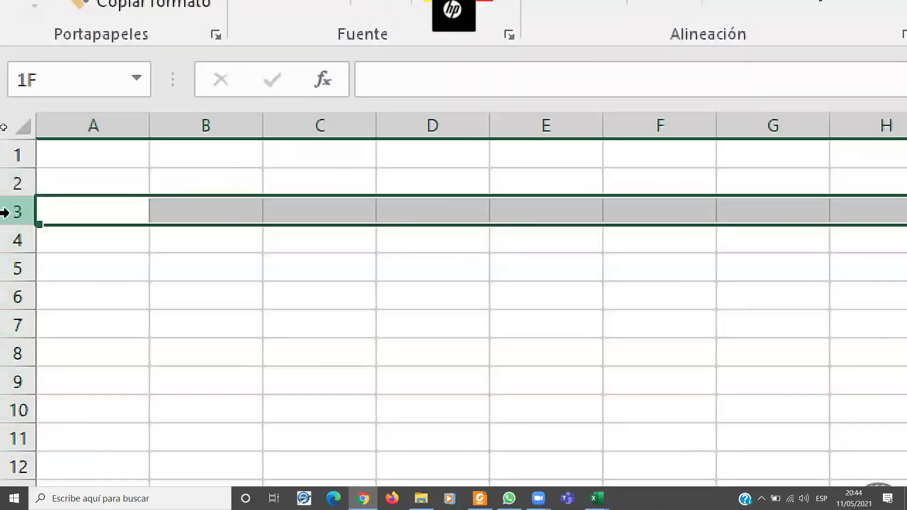
click(9, 239)
click(327, 239)
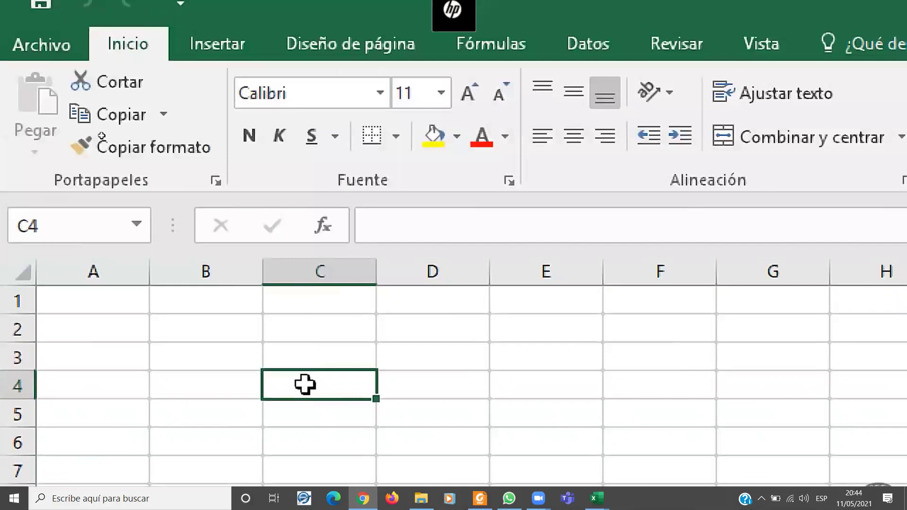
click(31, 225)
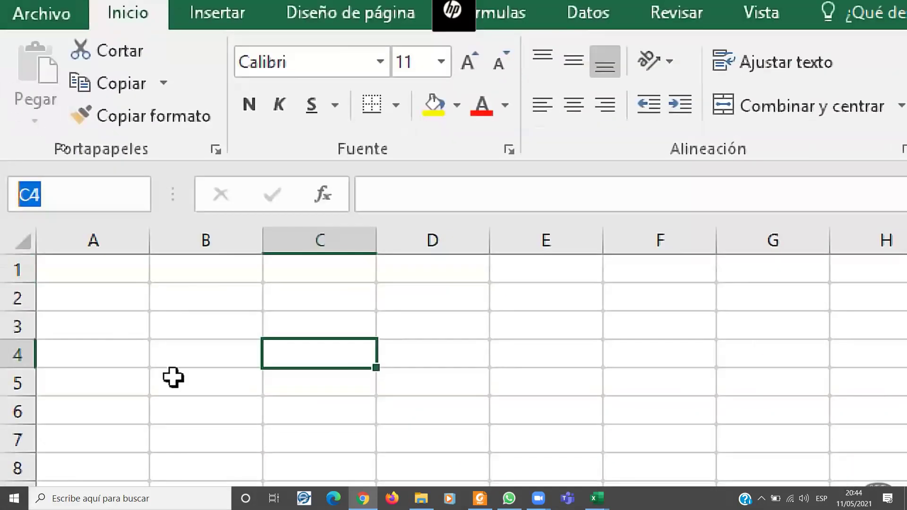
click(208, 411)
click(218, 439)
click(48, 193)
click(270, 407)
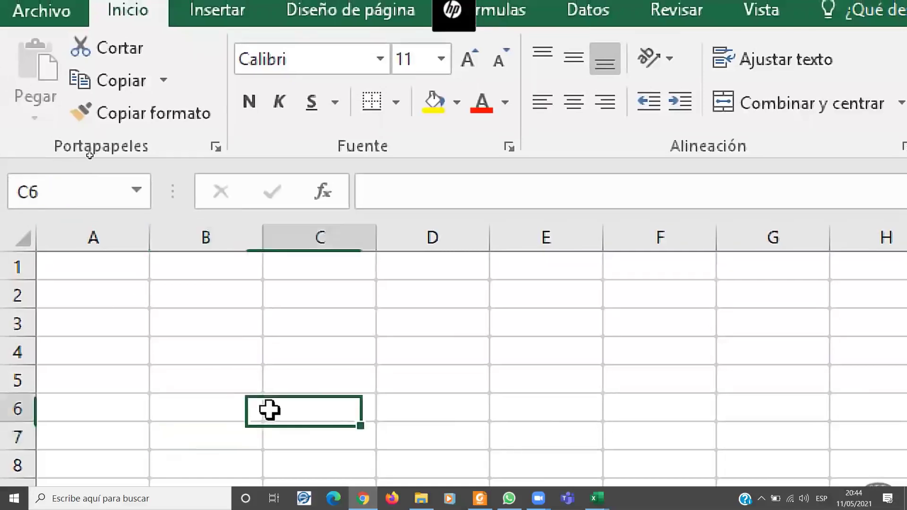
drag(316, 291, 324, 416)
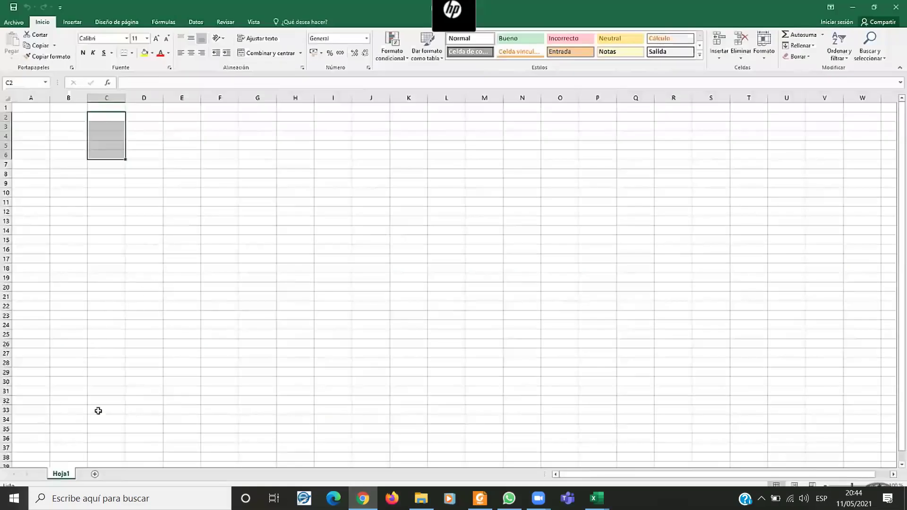
click(100, 410)
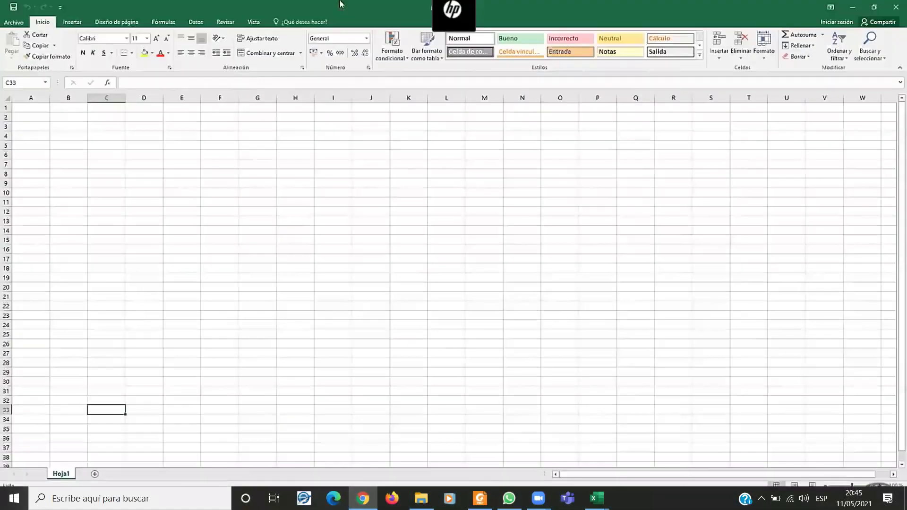
Restore the window, add sheets Hoja2, Hoja3 and Hoja4, and flip through them back to Hoja1.
mouse_move(338, 2)
mouse_down()
mouse_move(418, 142)
mouse_move(411, 49)
mouse_move(351, 3)
mouse_up()
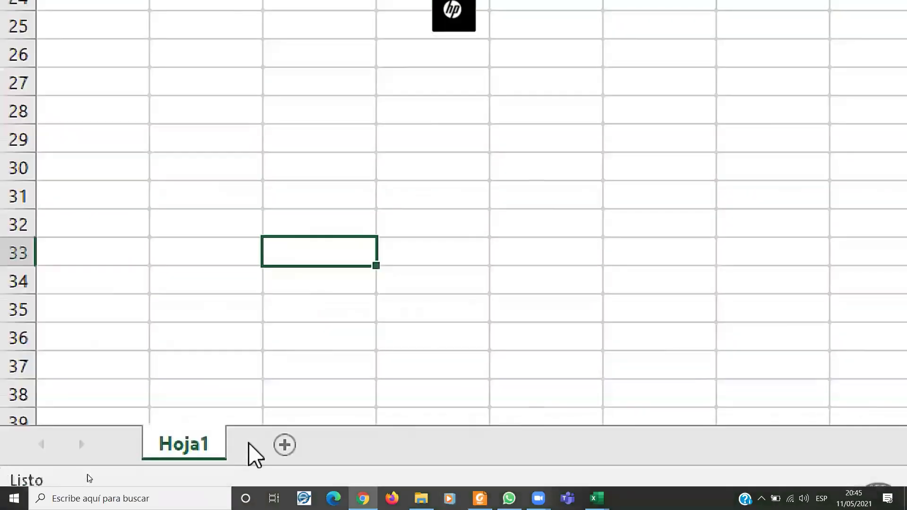
click(94, 473)
click(370, 444)
click(454, 444)
click(341, 445)
click(244, 447)
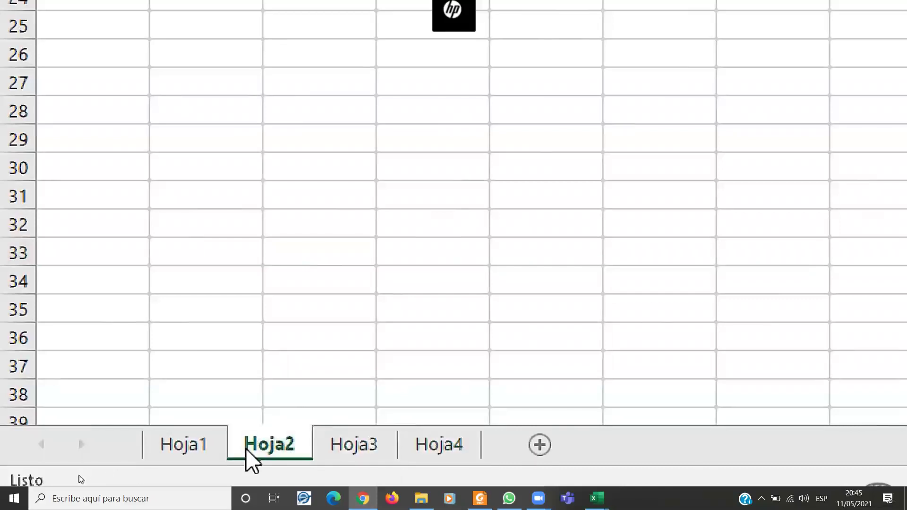
click(197, 446)
click(289, 456)
click(354, 457)
click(453, 459)
click(167, 451)
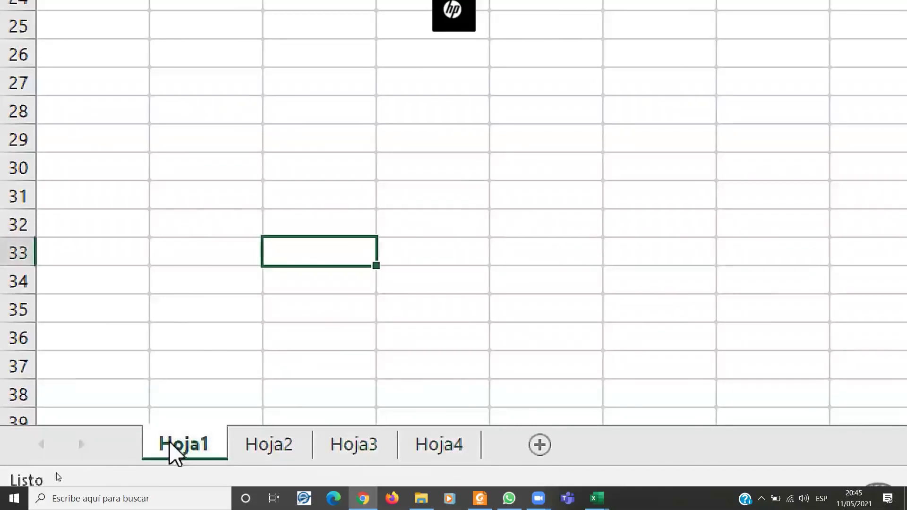
Enter WETRWETR in B35 and WERTWERT in C35 on Hoja1.
click(241, 304)
text(WETRWETR)
key(Tab)
text(WERT)
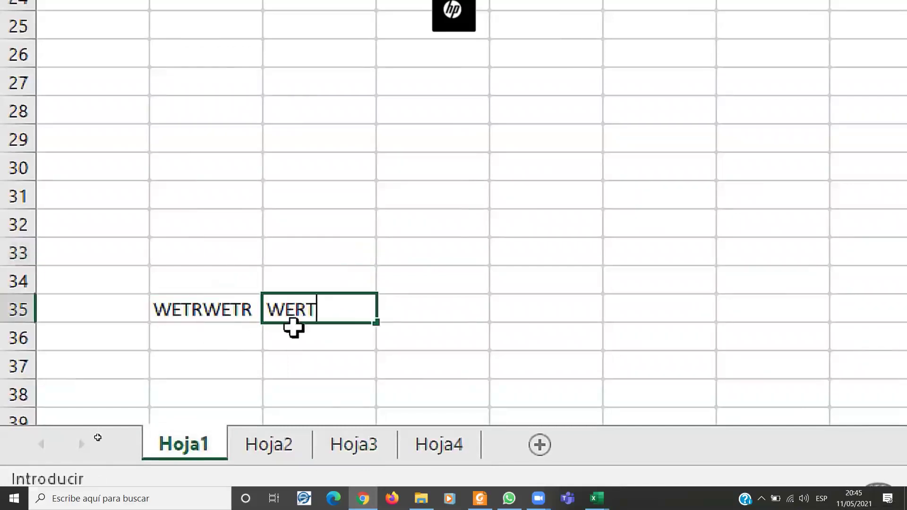
text(WERT)
key(Return)
Switch between sheets Hoja1, Hoja2 and Hoja3, ending on Hoja1.
click(272, 451)
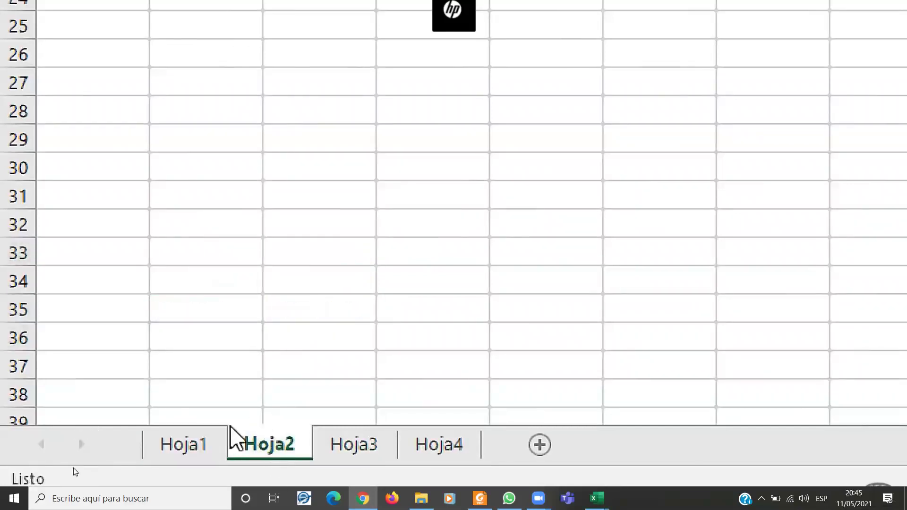
click(184, 446)
click(247, 452)
click(206, 449)
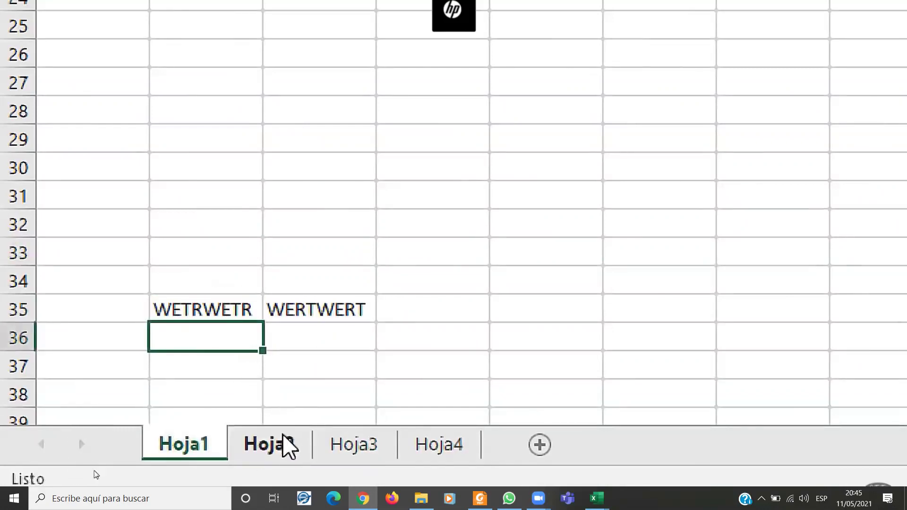
click(285, 444)
click(313, 448)
click(302, 448)
click(189, 447)
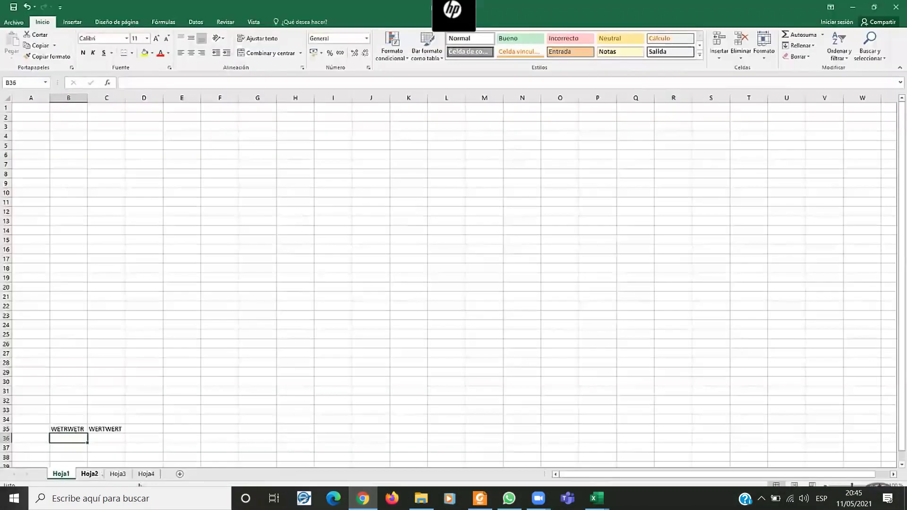
Insert sheets Hoja5, Hoja6 and Hoja7 after Hoja1, then return to Hoja1.
click(174, 473)
click(203, 474)
click(235, 473)
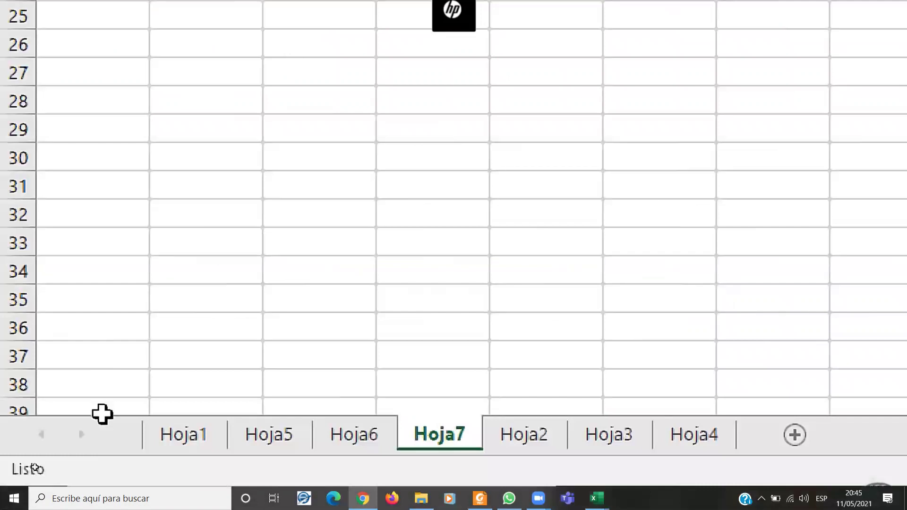
click(182, 437)
click(269, 442)
click(202, 438)
click(283, 438)
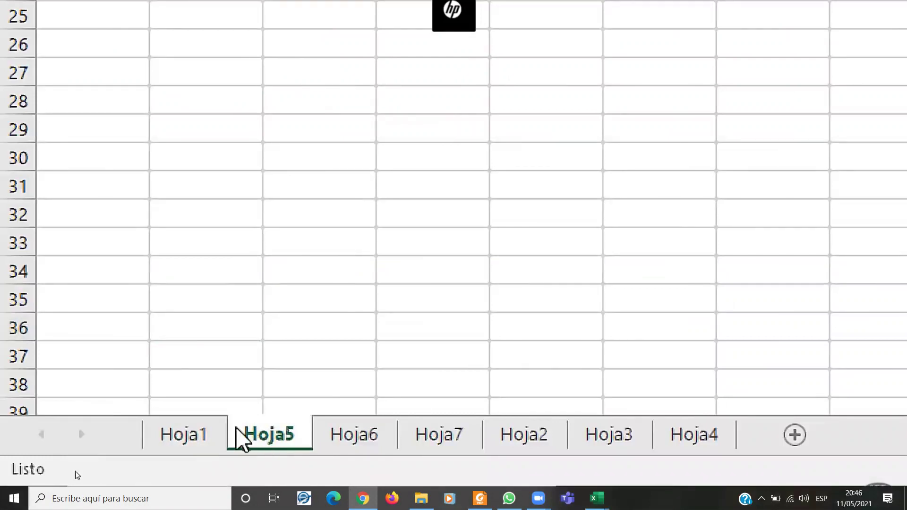
click(197, 438)
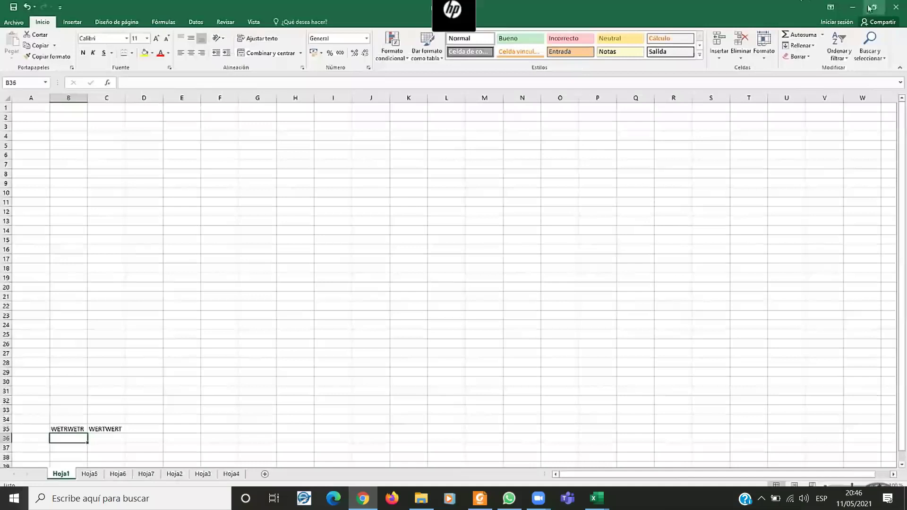
Restore the workbook window, narrow it to two columns, then maximize it again.
click(870, 7)
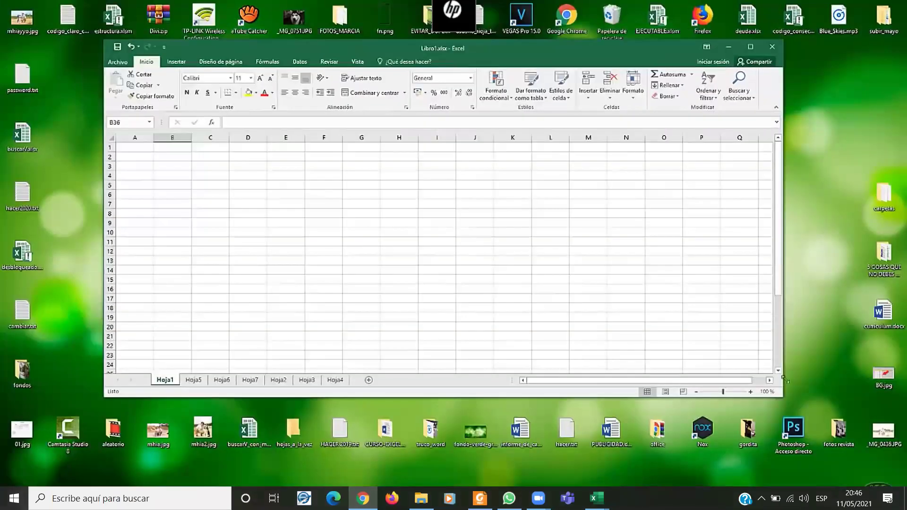
drag(781, 377, 214, 367)
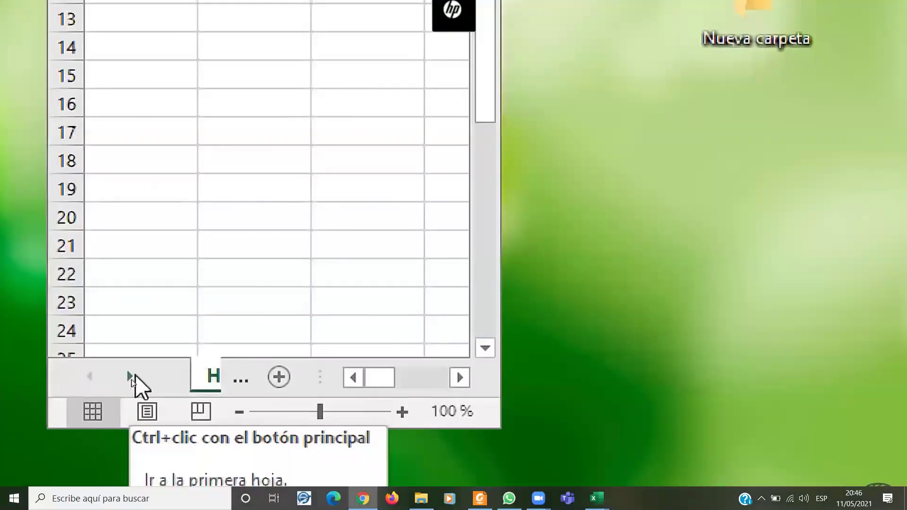
click(130, 377)
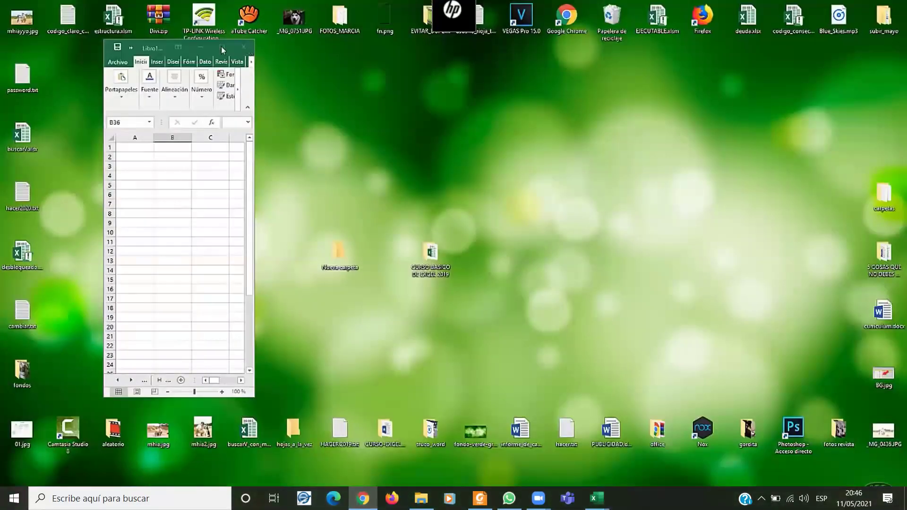
click(221, 46)
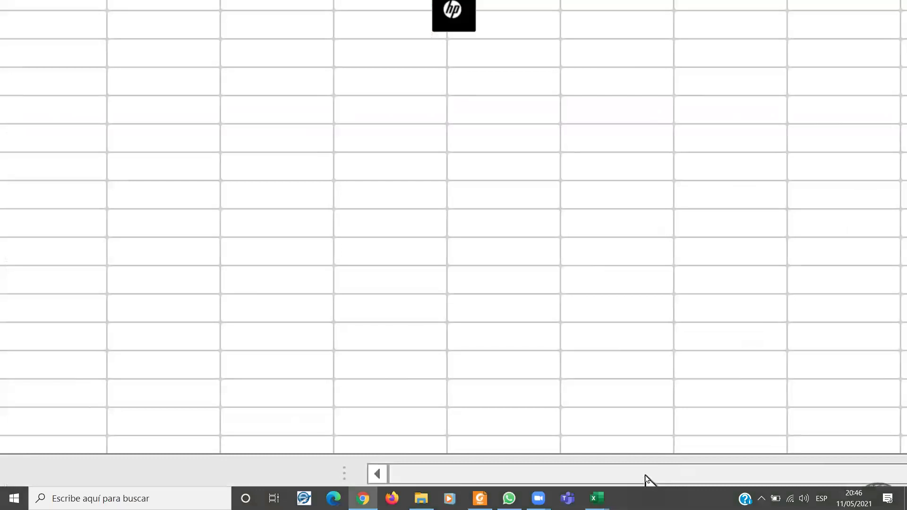
Scroll back to the test text and clear range A28:E37 with Delete.
drag(619, 476, 310, 479)
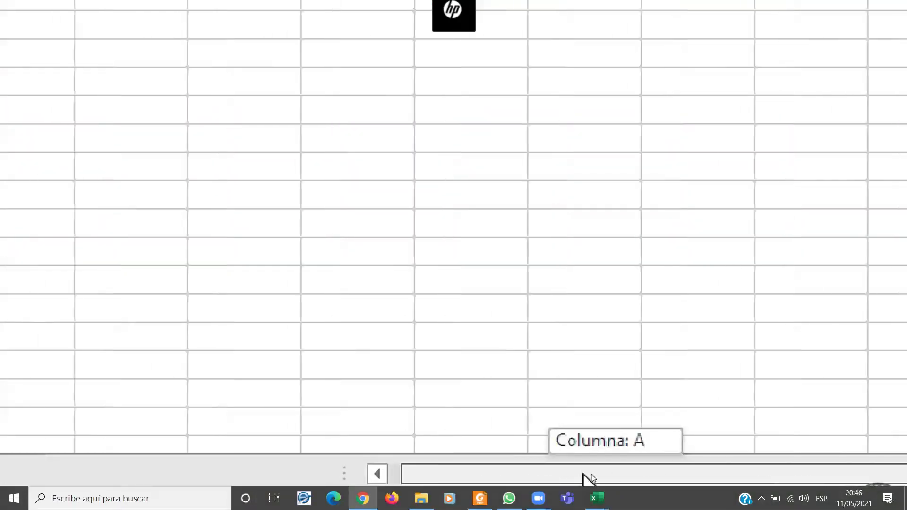
drag(556, 477, 611, 476)
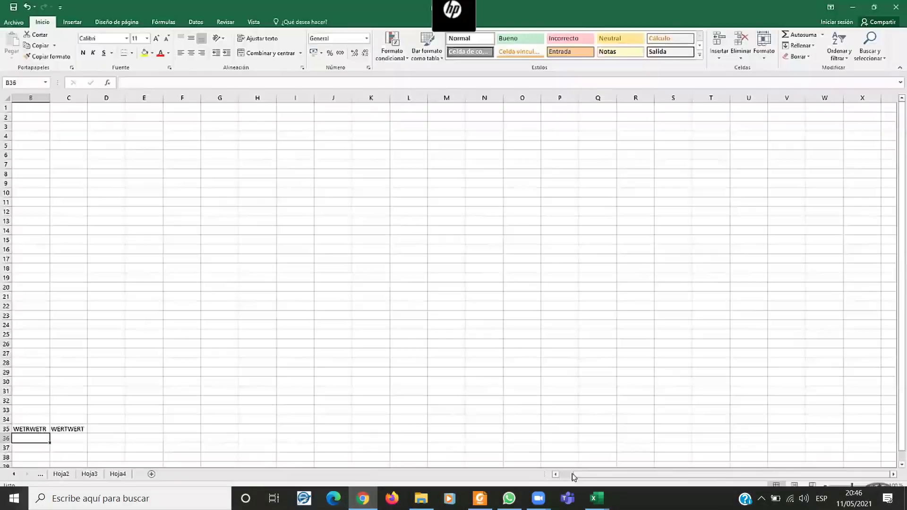
click(573, 476)
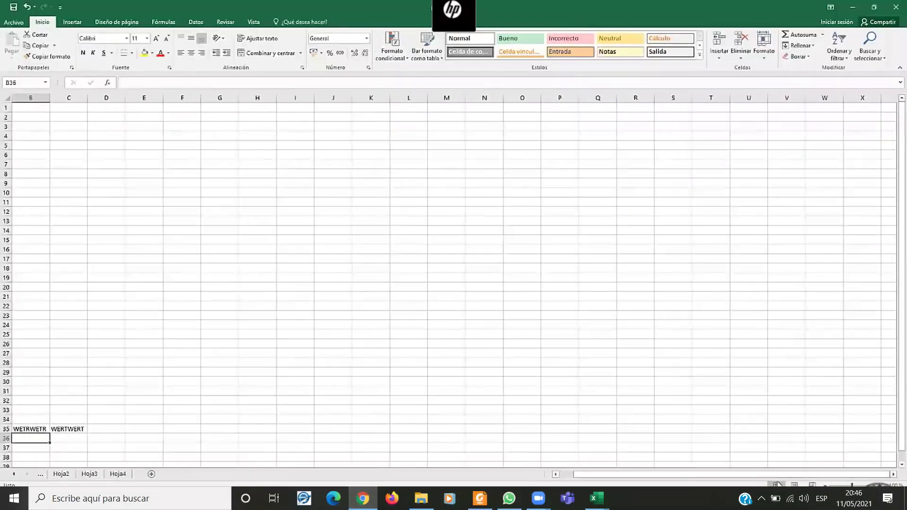
mouse_move(901, 135)
mouse_down()
mouse_move(901, 173)
mouse_move(902, 124)
mouse_up()
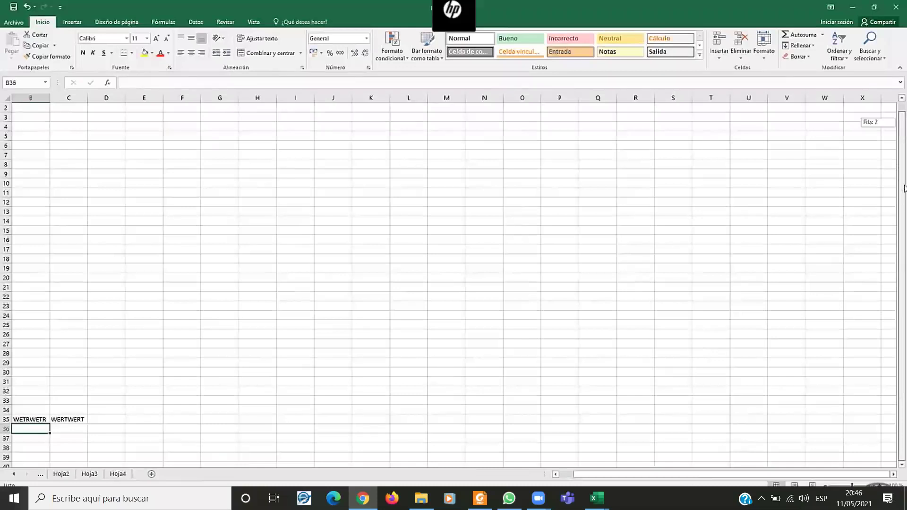
drag(904, 188, 902, 108)
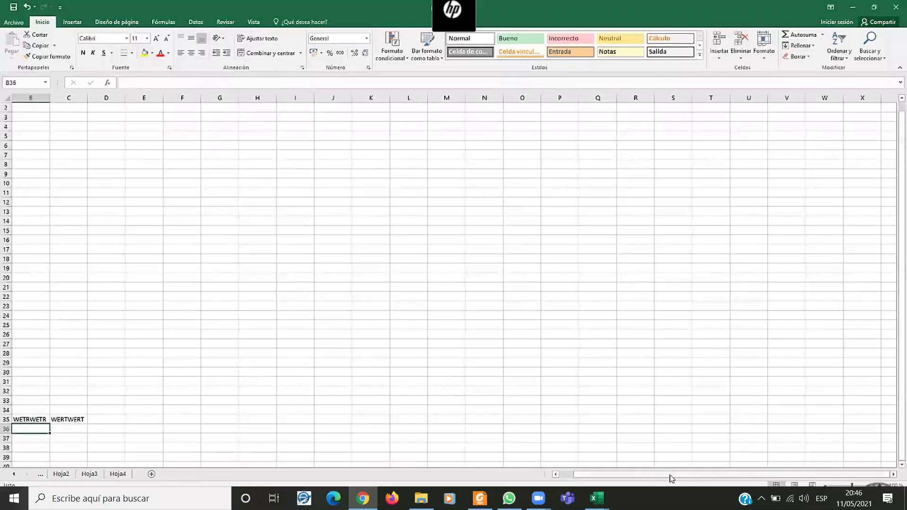
drag(669, 475, 320, 433)
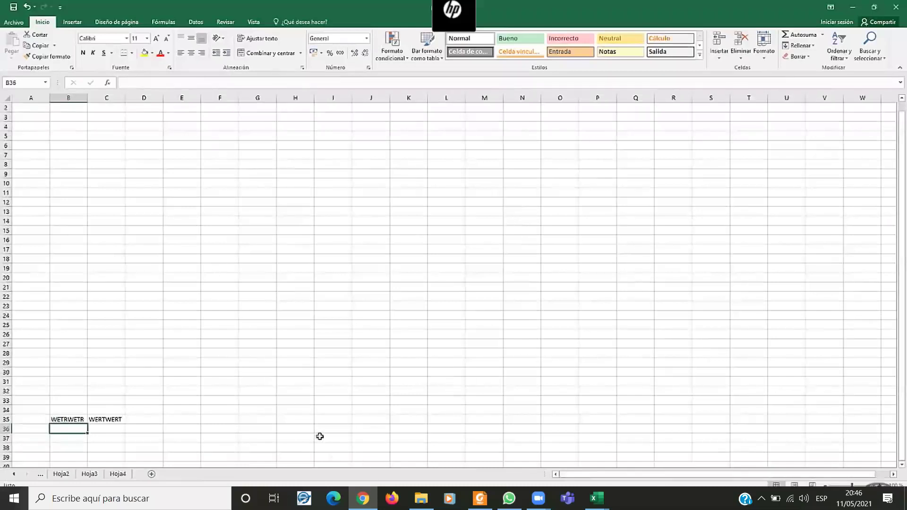
click(12, 475)
drag(182, 439, 36, 357)
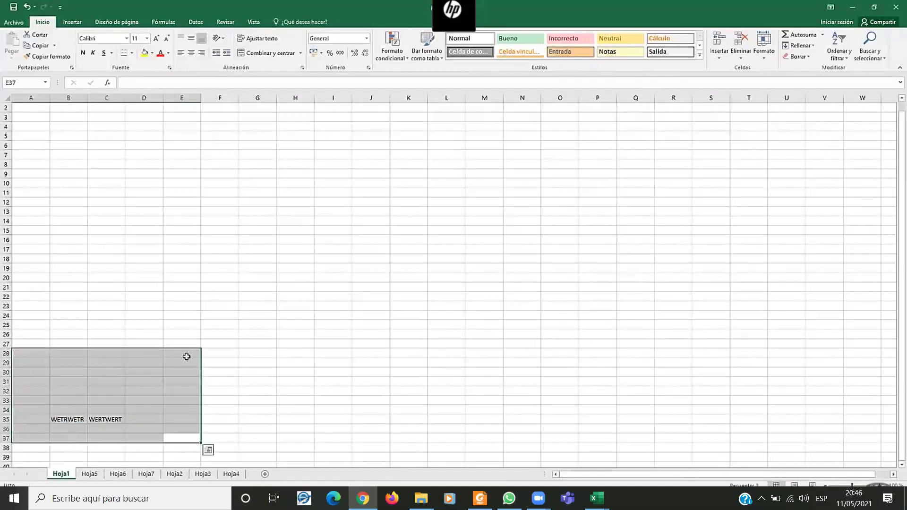
key(Delete)
Revert the keyboard photo to its Abrir state using the Historia panel.
click(26, 107)
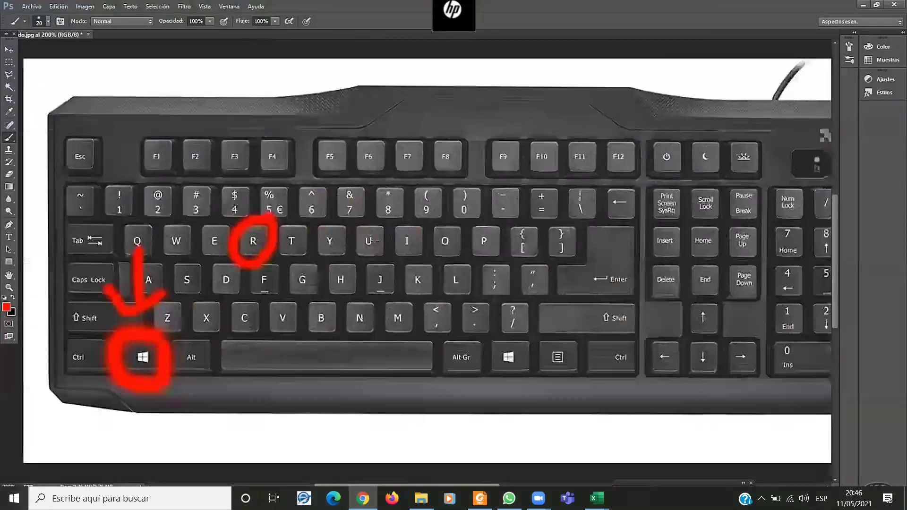
key(ctrl+minus)
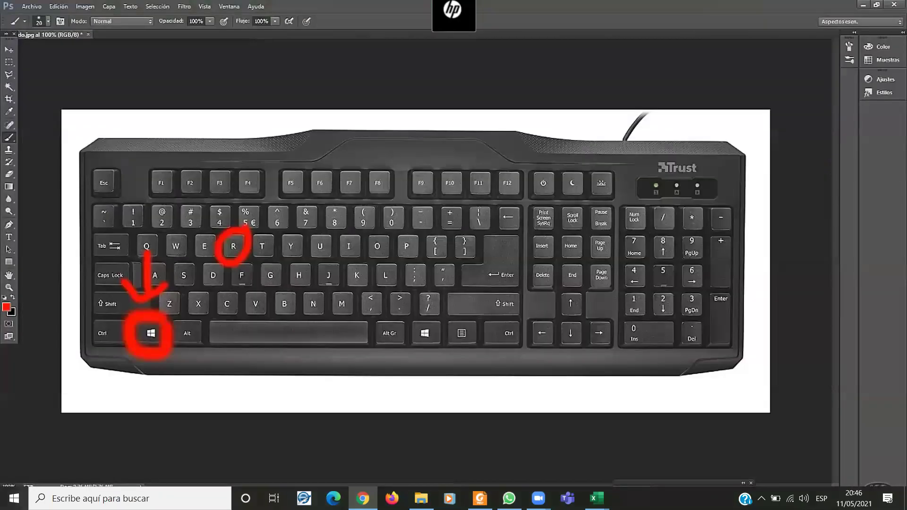
click(229, 7)
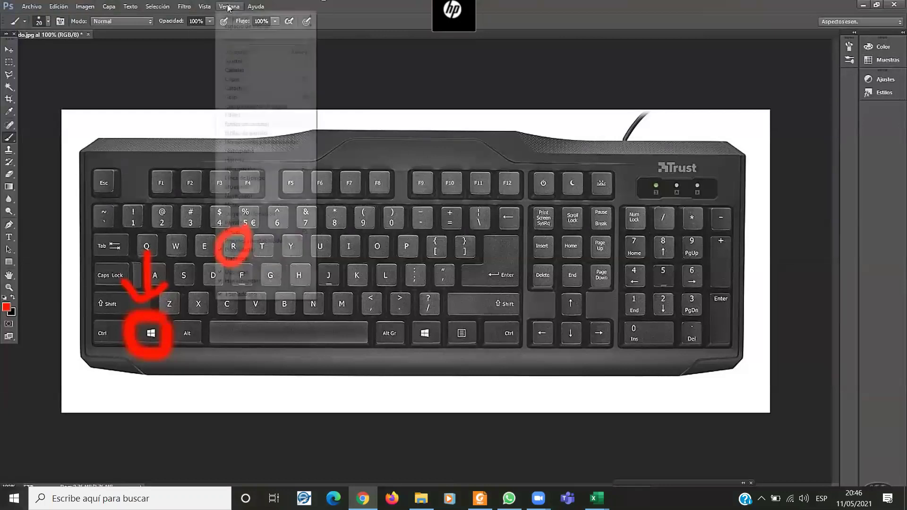
click(244, 162)
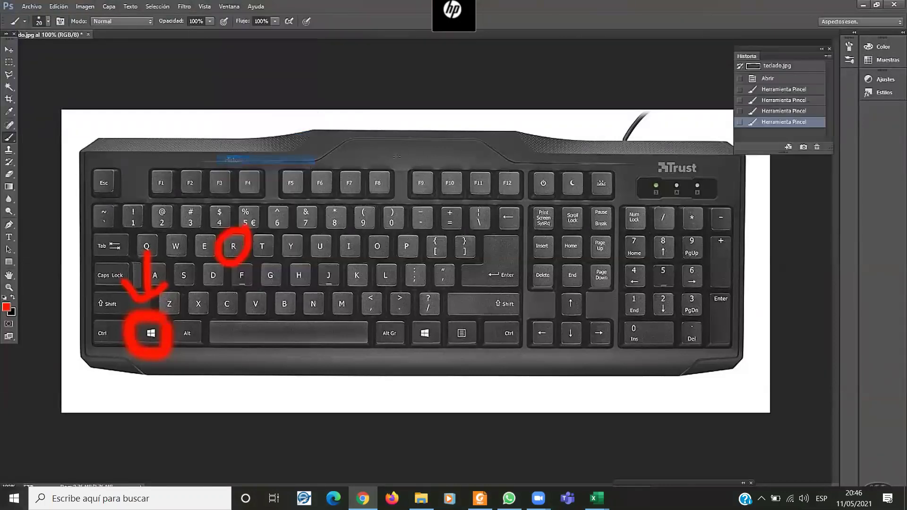
click(767, 79)
Draw red circles around the Ctrl and down-arrow keys, then zoom and pan to show them.
mouse_move(134, 320)
mouse_down()
mouse_move(80, 339)
mouse_move(135, 321)
mouse_up()
mouse_move(571, 326)
mouse_down()
mouse_move(567, 317)
mouse_move(555, 342)
mouse_move(579, 330)
mouse_up()
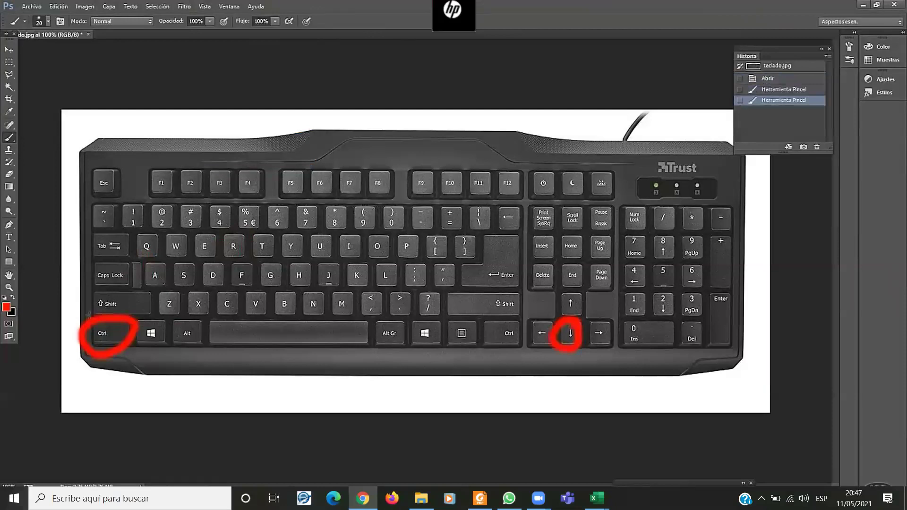
key(ctrl+plus)
key(ctrl+minus)
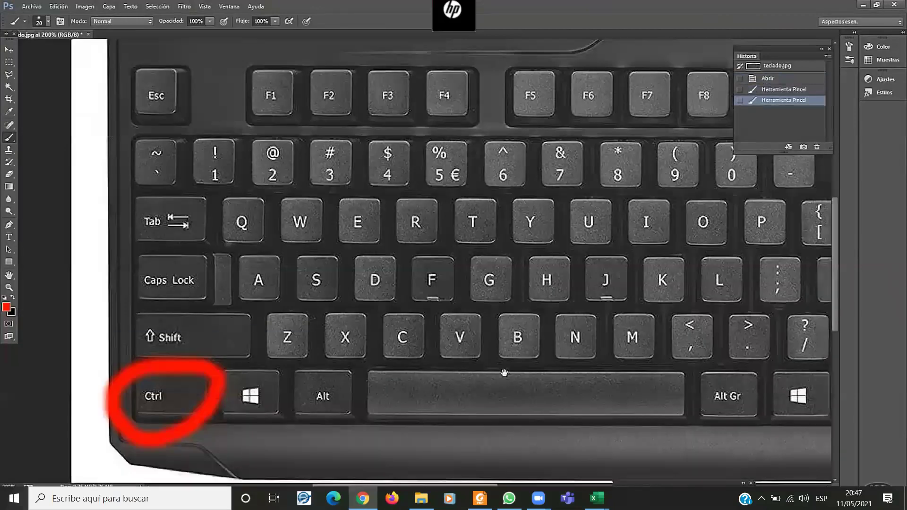
key(ctrl+plus)
drag(667, 359, 321, 309)
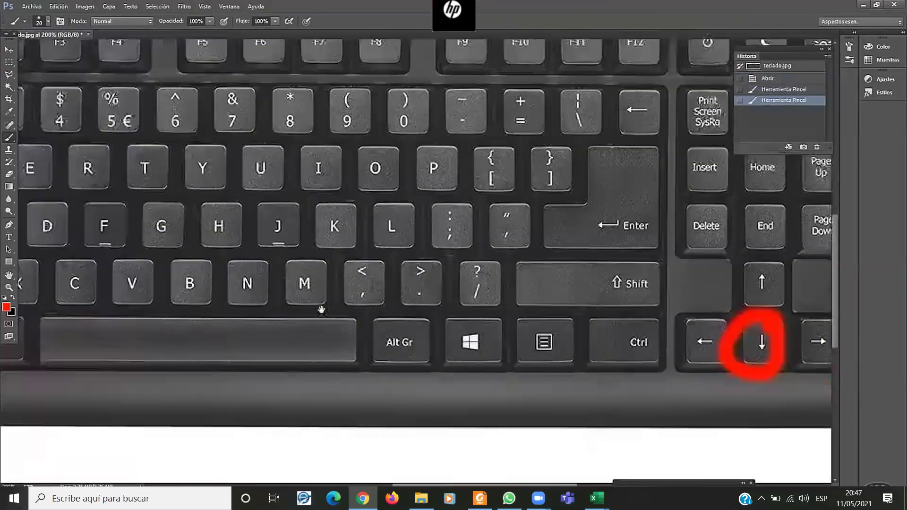
drag(770, 361, 598, 352)
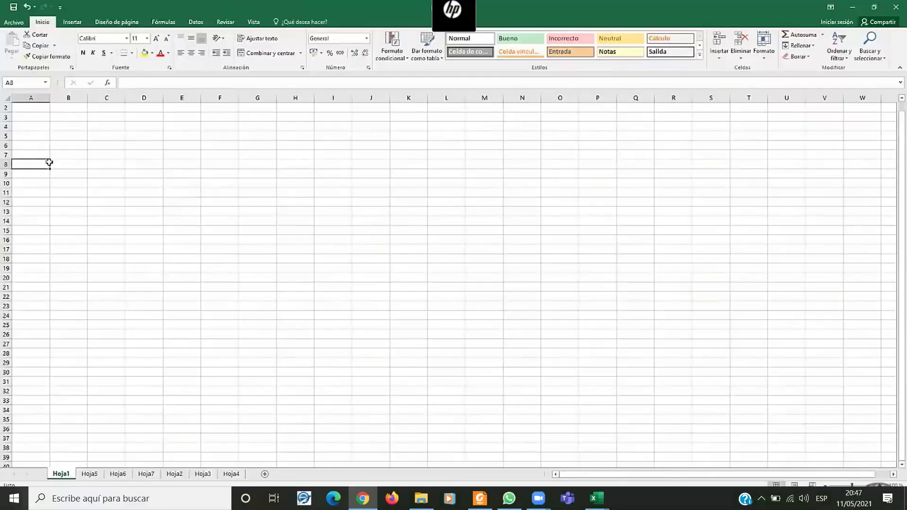
Jump with Ctrl+Down Arrow to row 1048576, the sheet's last row.
key(ctrl+Down)
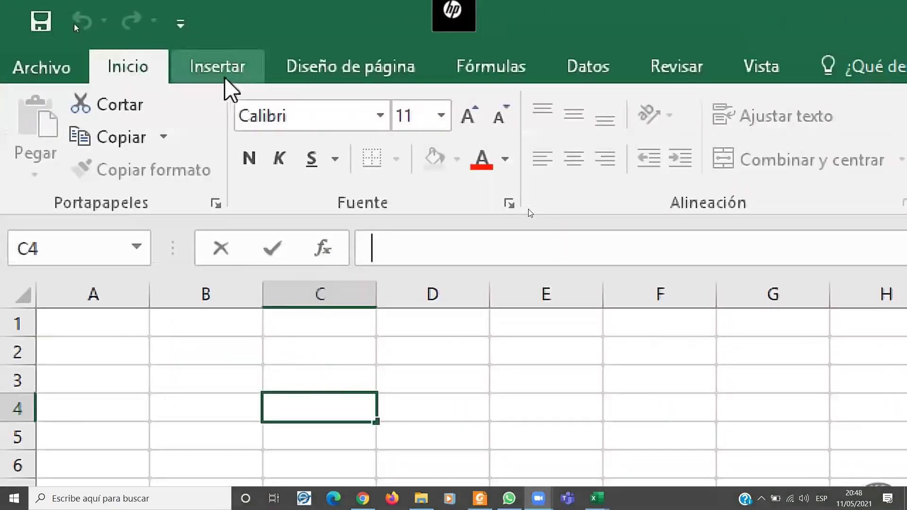
Cycle through the Insertar, Diseño de página, Fórmulas, Datos, Revisar and Vista tabs, ending on Inicio.
click(72, 22)
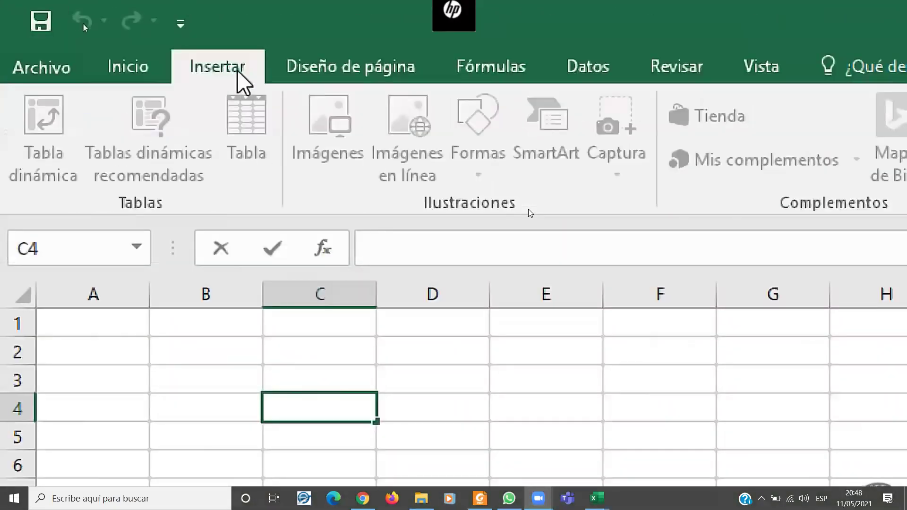
click(346, 81)
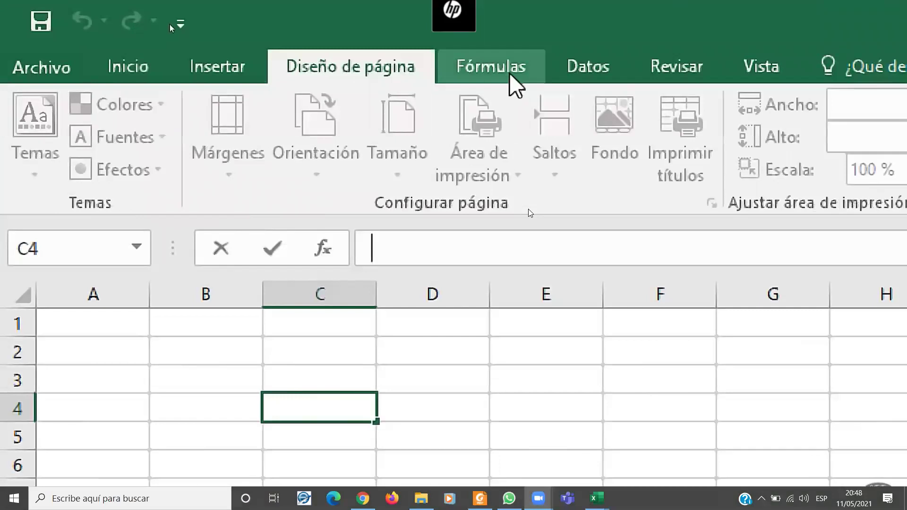
click(510, 83)
click(586, 68)
click(675, 72)
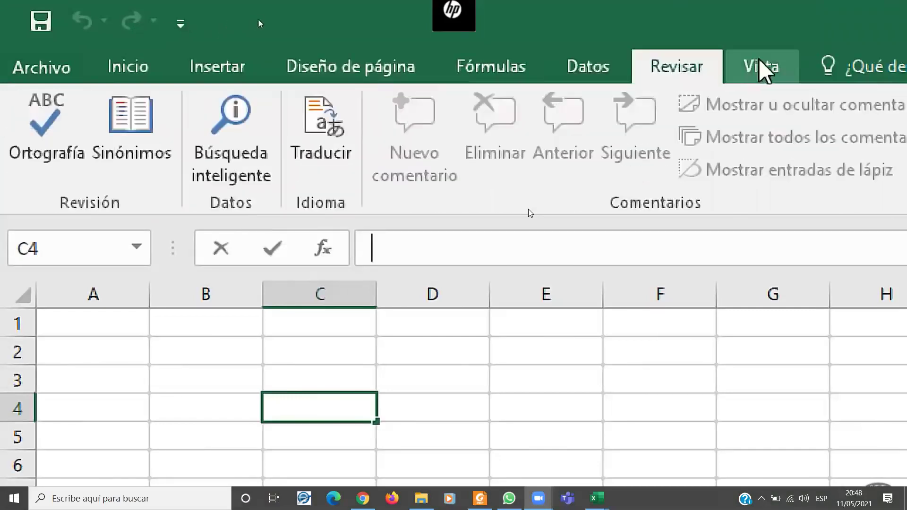
click(761, 68)
click(127, 69)
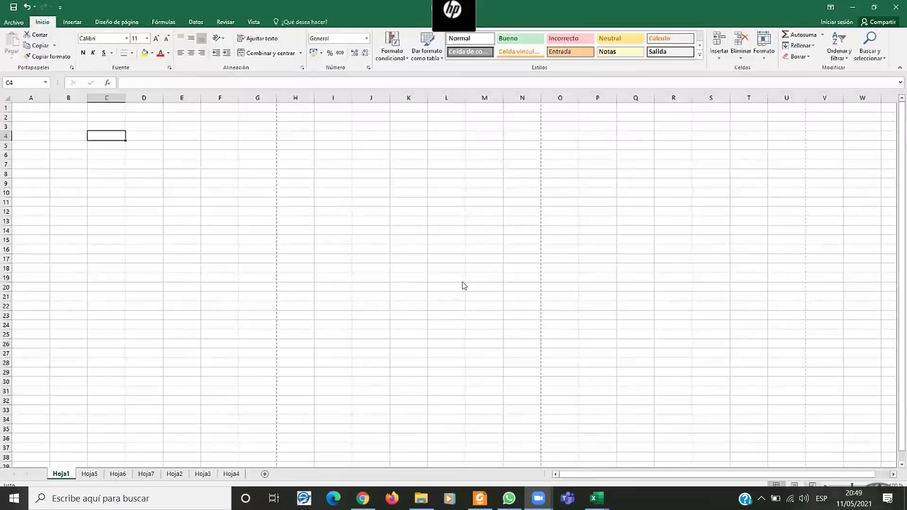
Switch to page break preview, then page layout view, and try editing the page header.
click(812, 485)
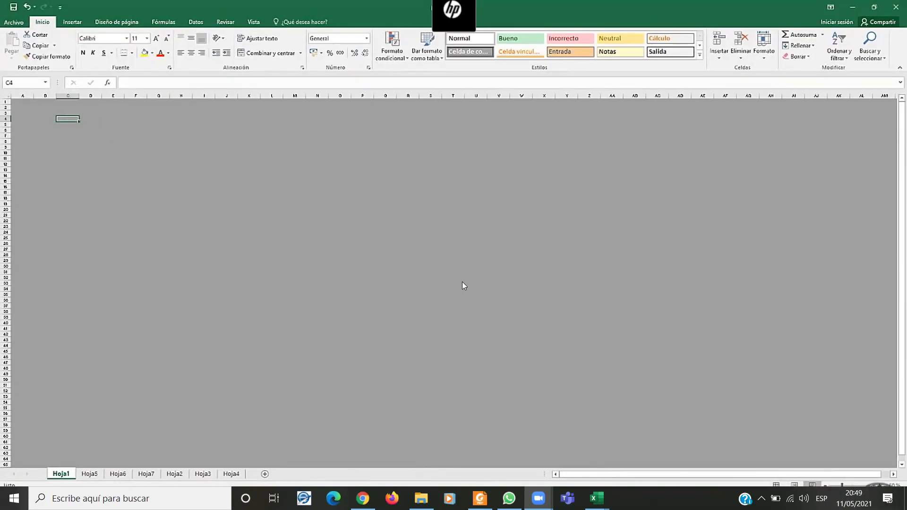
click(794, 485)
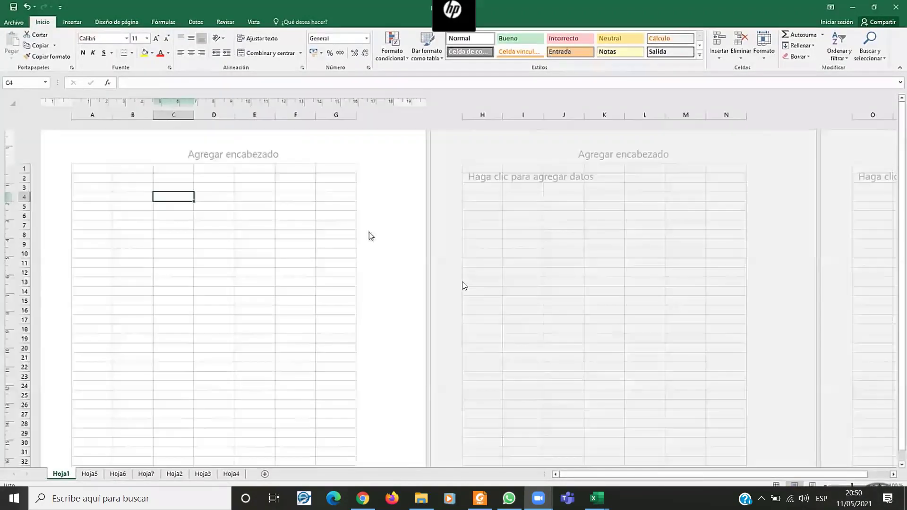
click(249, 156)
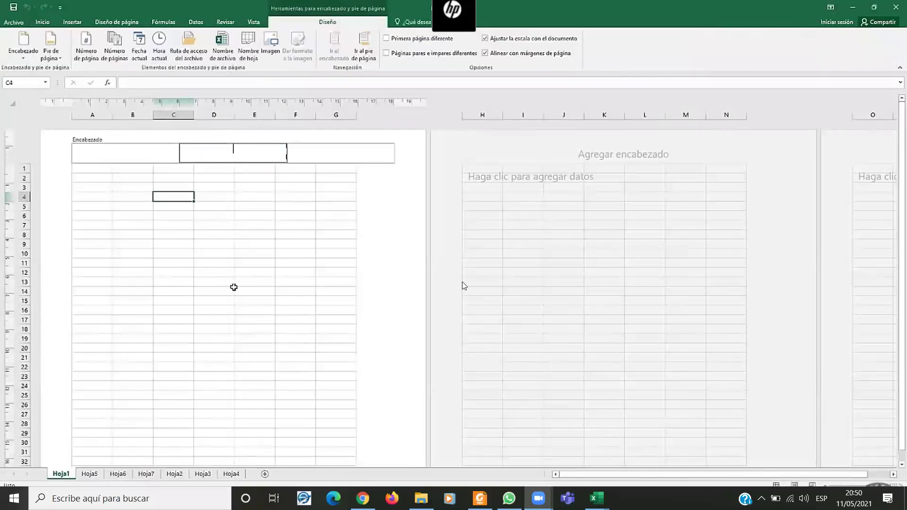
click(280, 299)
scroll(281, 299, down, 3)
scroll(274, 402, down, 3)
Edit the centre footer box, then return the sheet to Normal view.
click(273, 404)
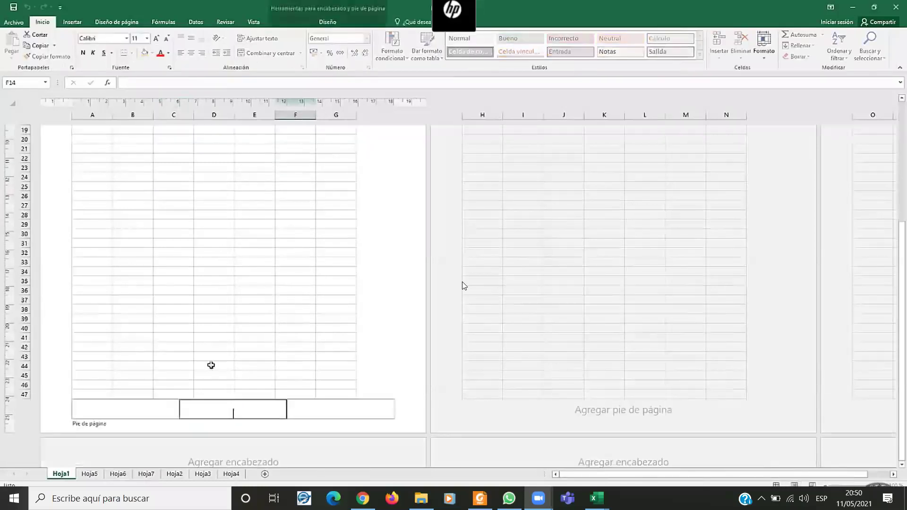
click(258, 247)
scroll(276, 305, up, 7)
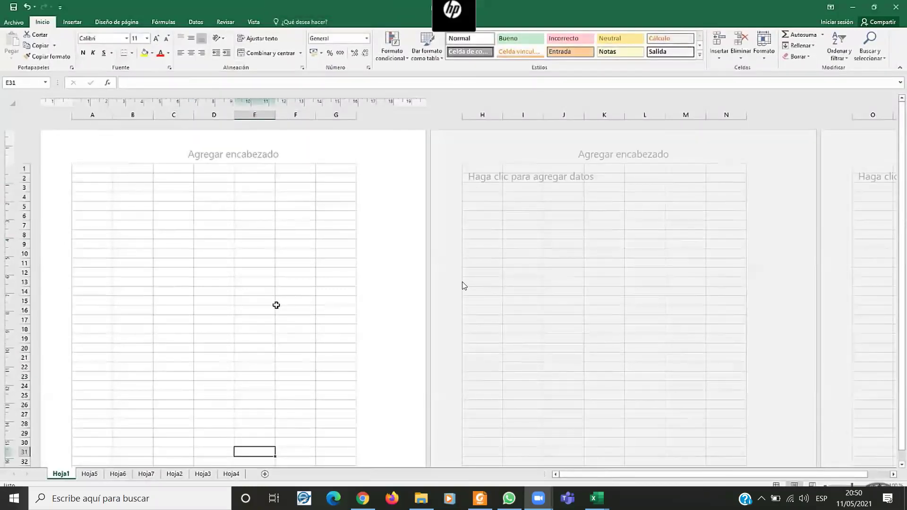
click(776, 485)
click(335, 317)
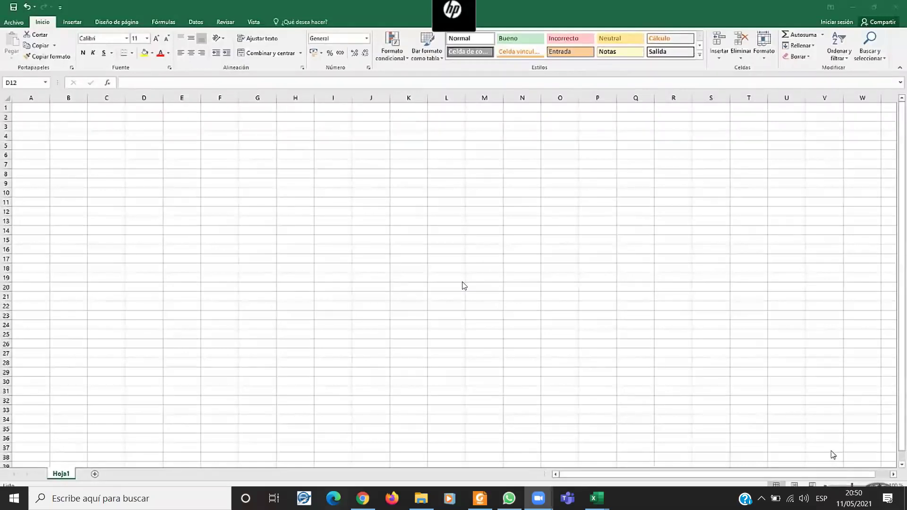
double_click(396, 10)
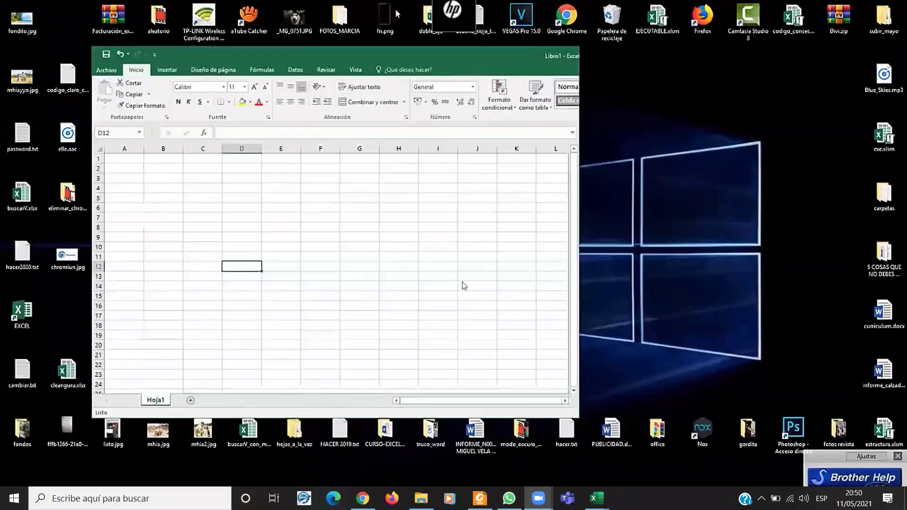
mouse_move(395, 9)
mouse_down()
mouse_move(531, 87)
mouse_move(398, 95)
mouse_move(283, 31)
mouse_move(397, 3)
mouse_up()
click(341, 268)
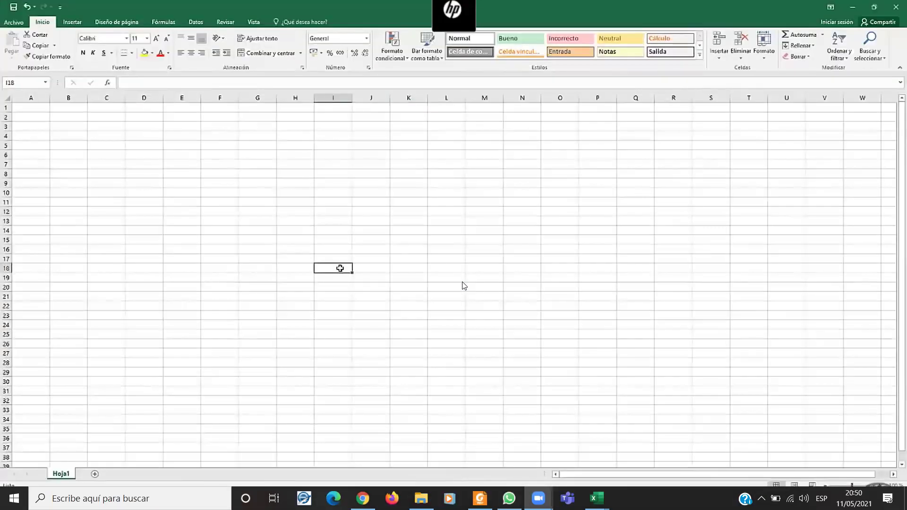
double_click(309, 9)
drag(310, 92, 194, 2)
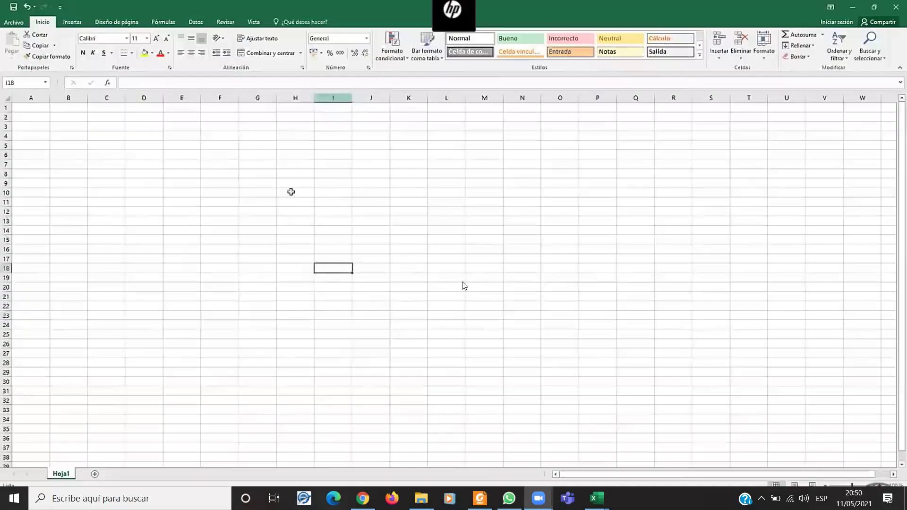
click(241, 316)
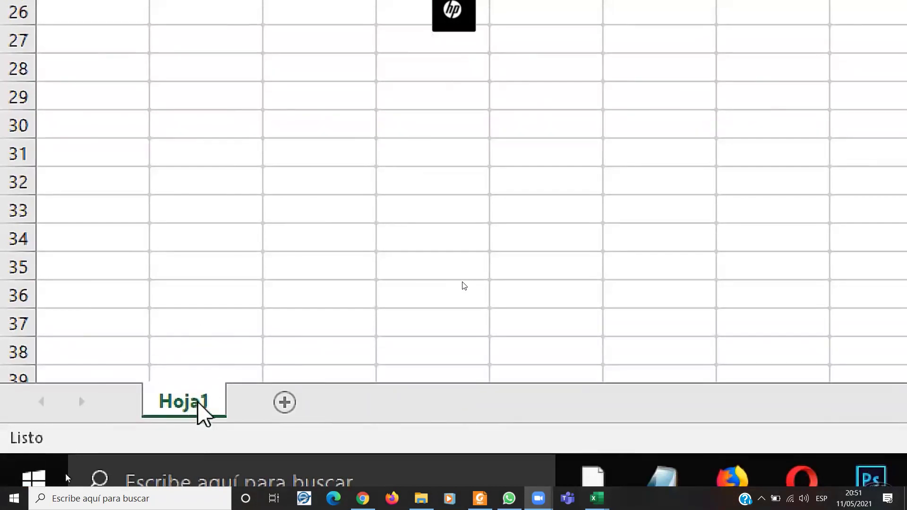
Add five new sheets, Hoja2 through Hoja6, then go back to Hoja1.
click(285, 402)
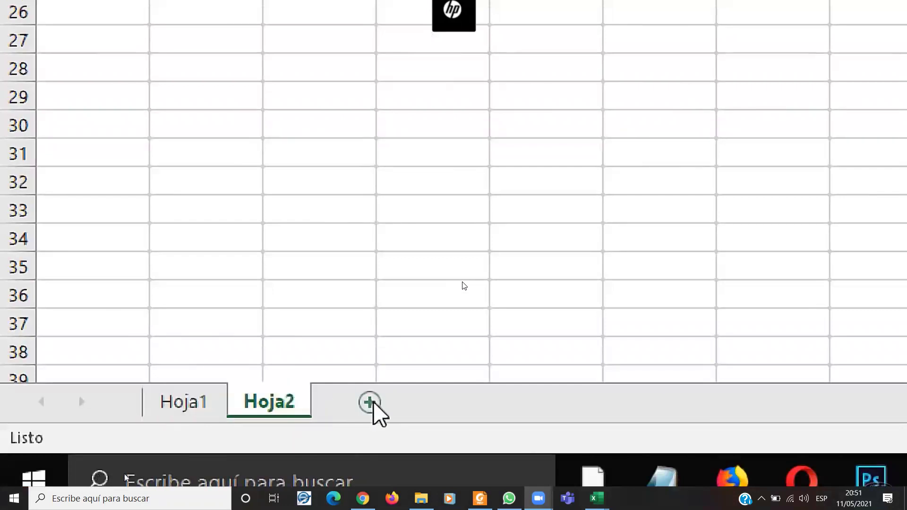
click(369, 403)
click(451, 405)
click(538, 403)
click(623, 404)
click(531, 406)
click(428, 406)
click(174, 410)
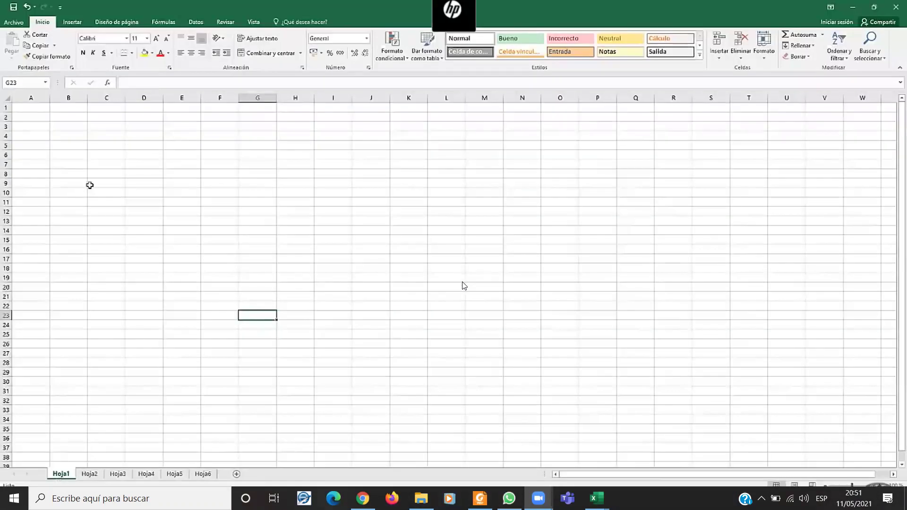
Enter sample 's' text into cells B12 and B13 of Hoja1.
click(85, 211)
text(ssssssssssssssssssssssssssss)
key(Return)
text(s)
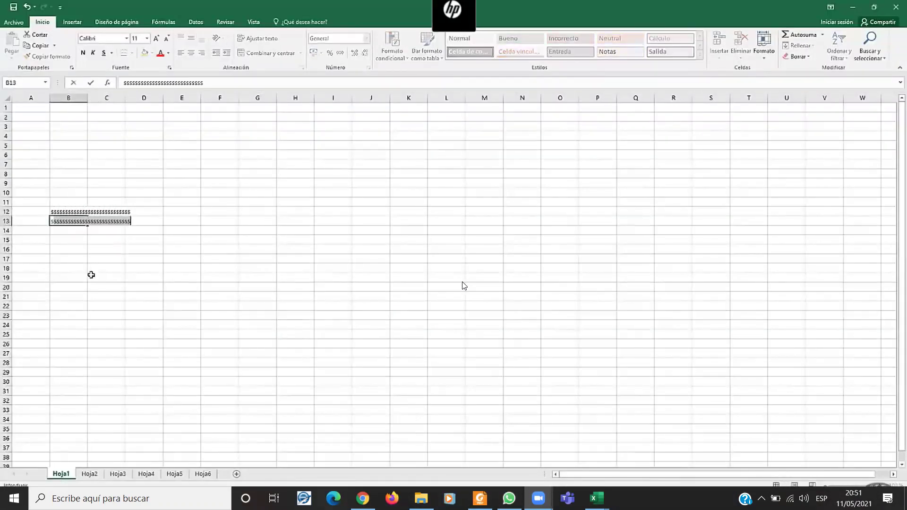
click(98, 278)
Clear the sample text from range B9:E20, then flip through the sheet tabs back to Hoja1.
click(89, 474)
click(61, 474)
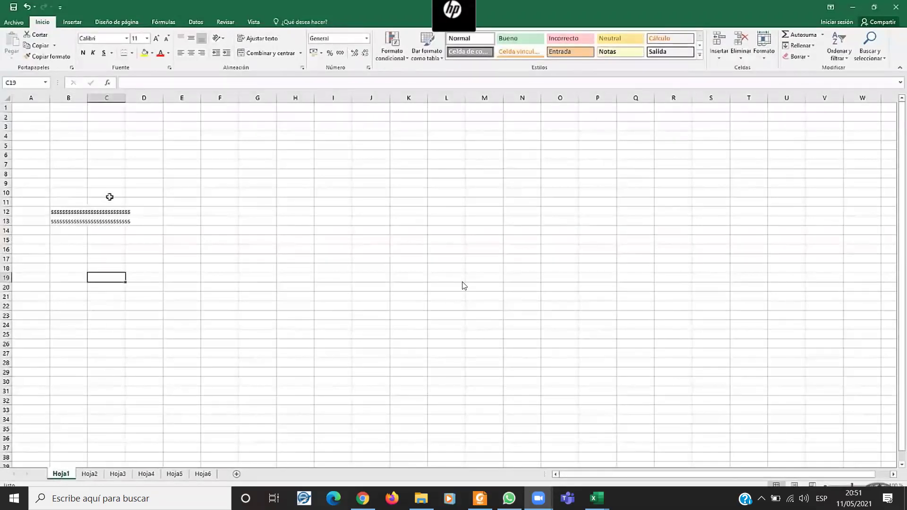
drag(52, 180, 184, 291)
key(Delete)
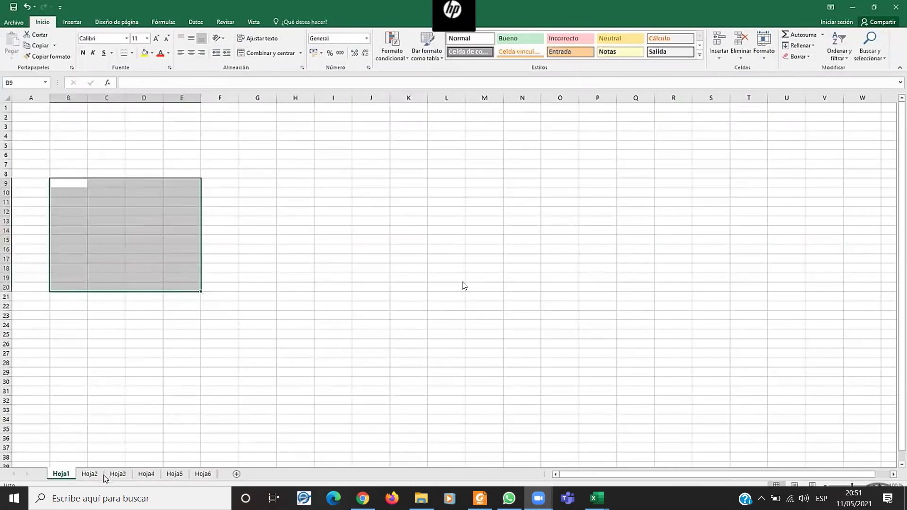
click(106, 473)
click(92, 473)
click(69, 475)
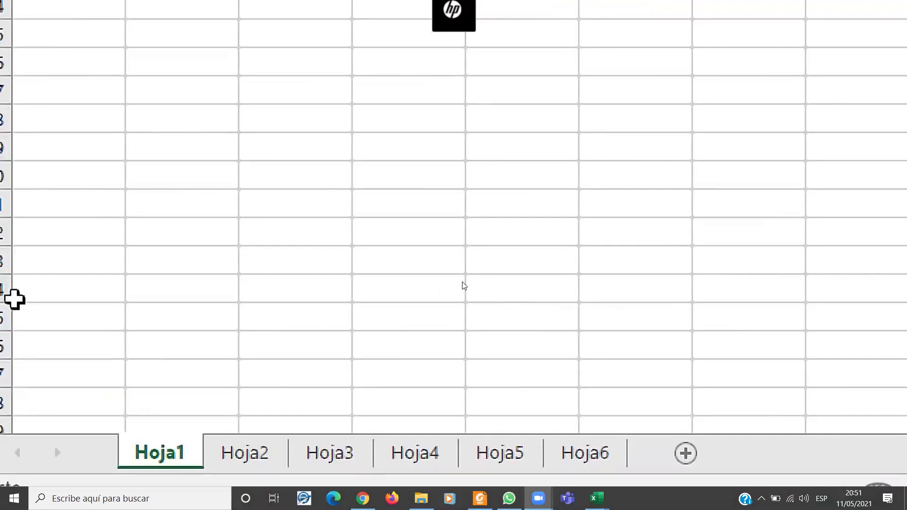
Delete sheets Hoja2, Hoja3 and Hoja4 through the sheet tab's Eliminar option.
click(264, 458)
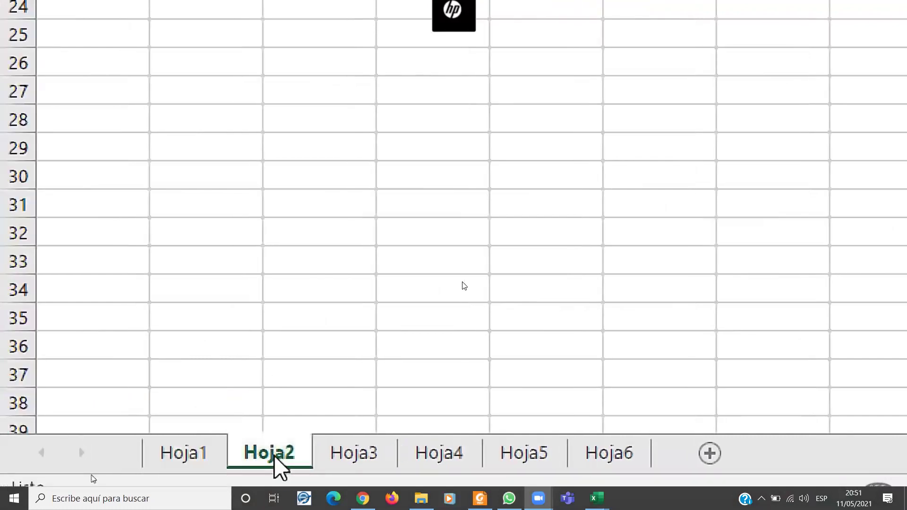
right_click(274, 456)
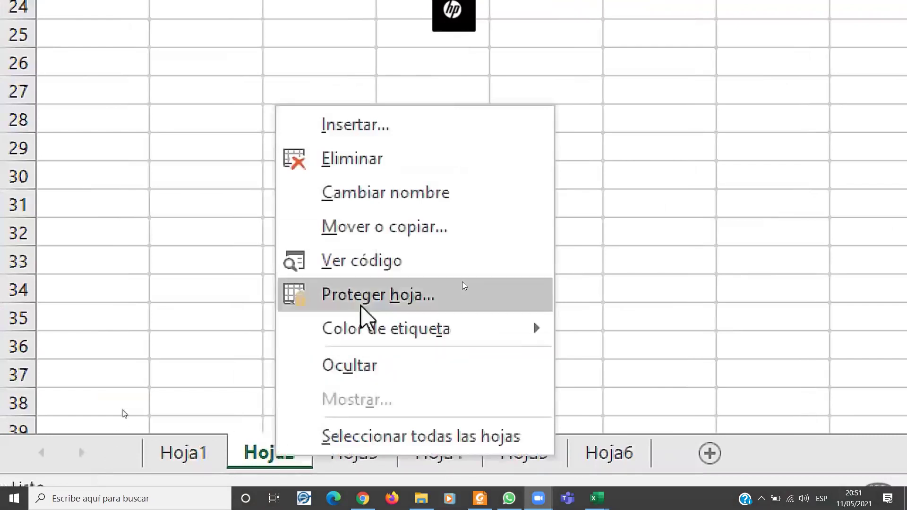
click(372, 160)
right_click(269, 449)
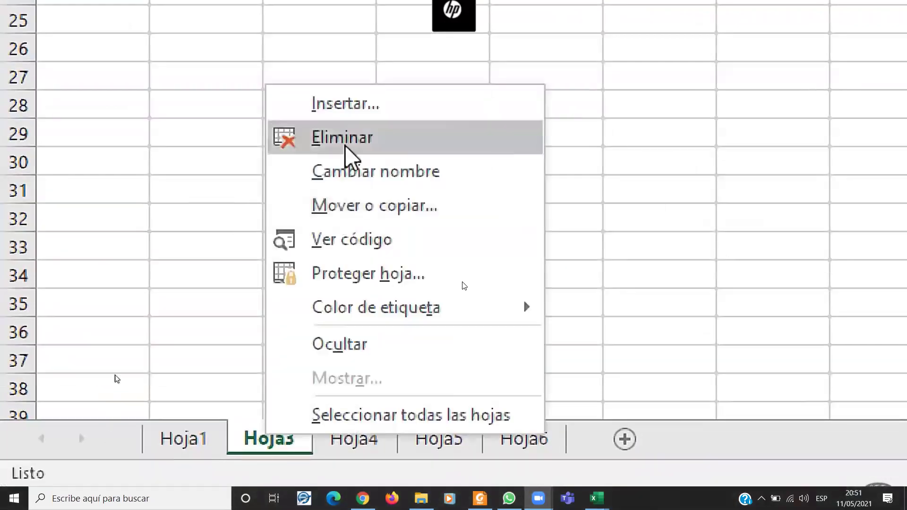
click(348, 154)
right_click(264, 446)
click(348, 148)
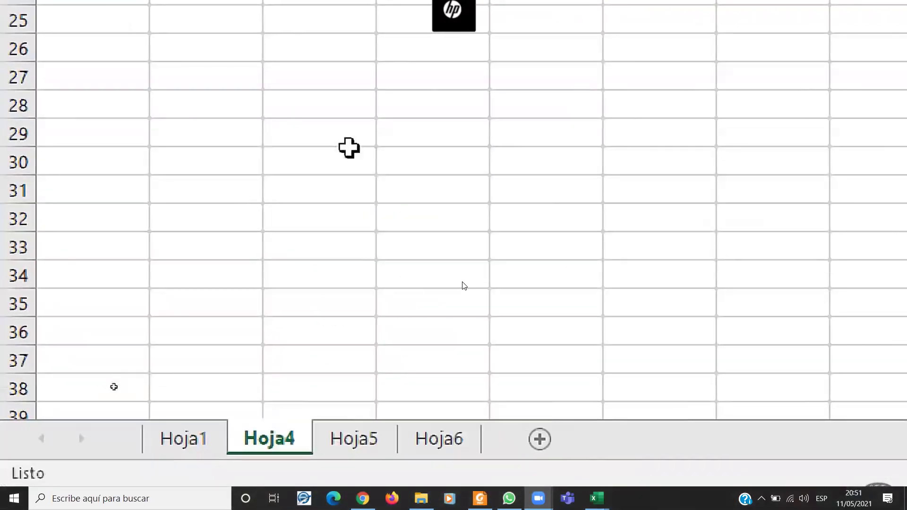
Delete Hoja5 and Hoja6, leaving only Hoja1, then add new sheets Hoja7 and Hoja8.
right_click(283, 447)
click(352, 140)
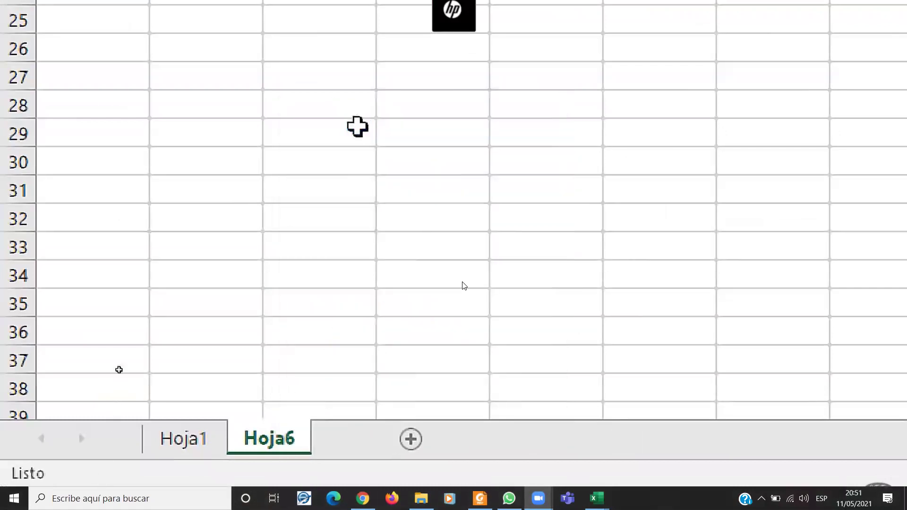
right_click(282, 430)
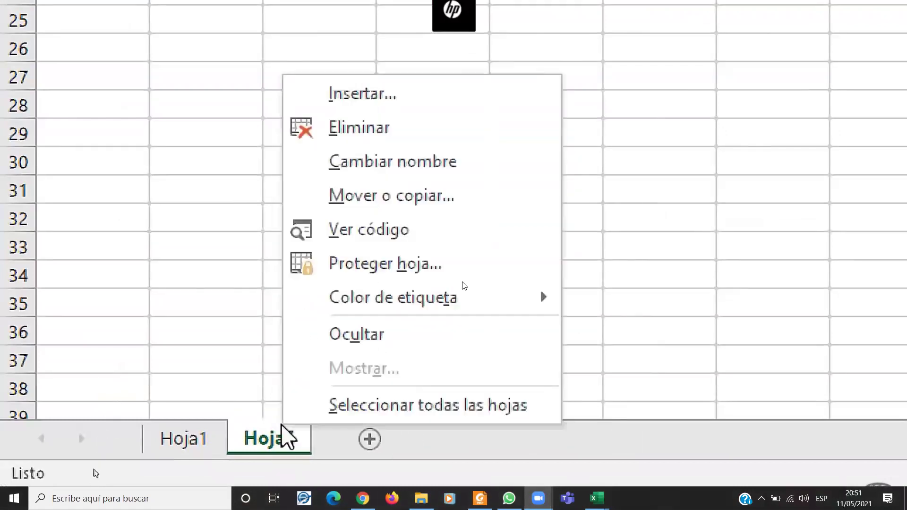
click(368, 136)
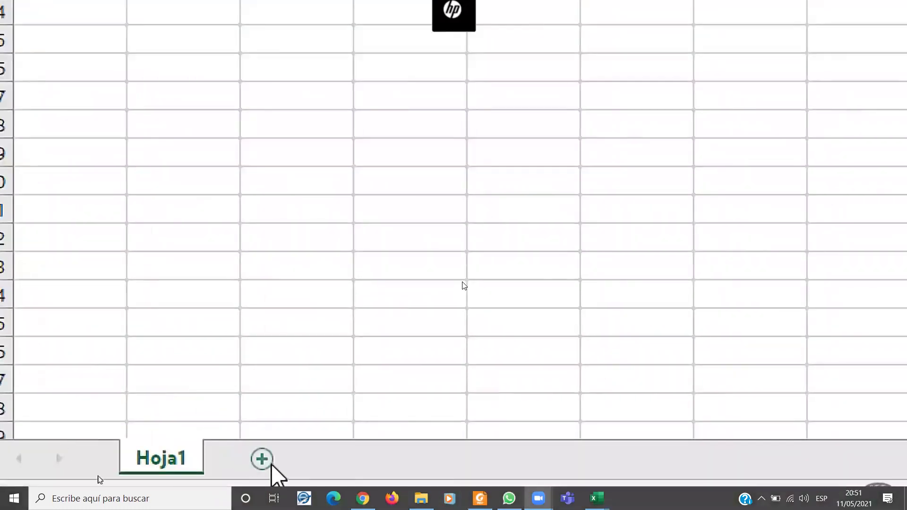
click(272, 464)
click(356, 459)
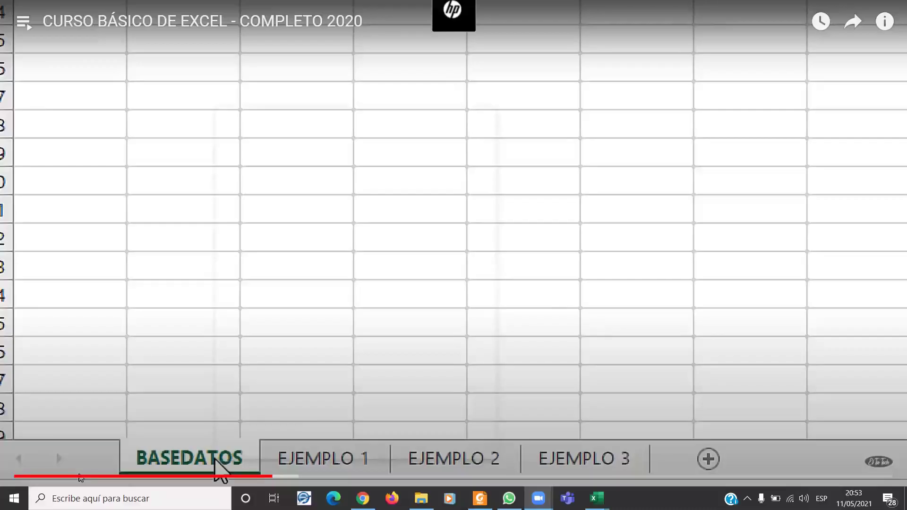
mouse_move(396, 473)
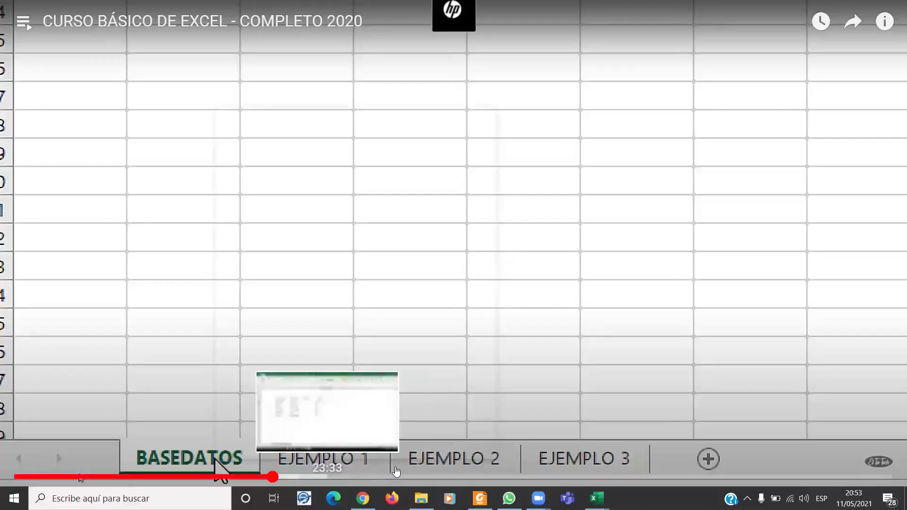
Restart the paused Excel course video with the spacebar, continuing from 18:54.
key(space)
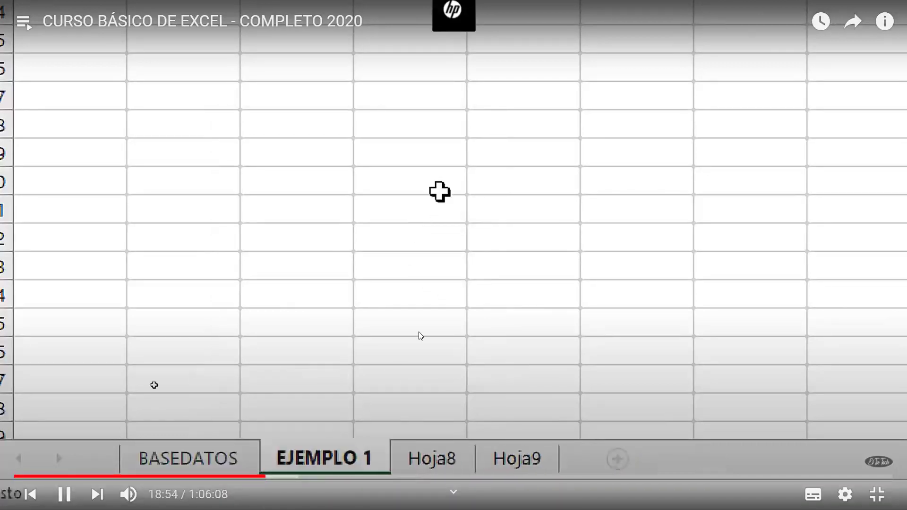
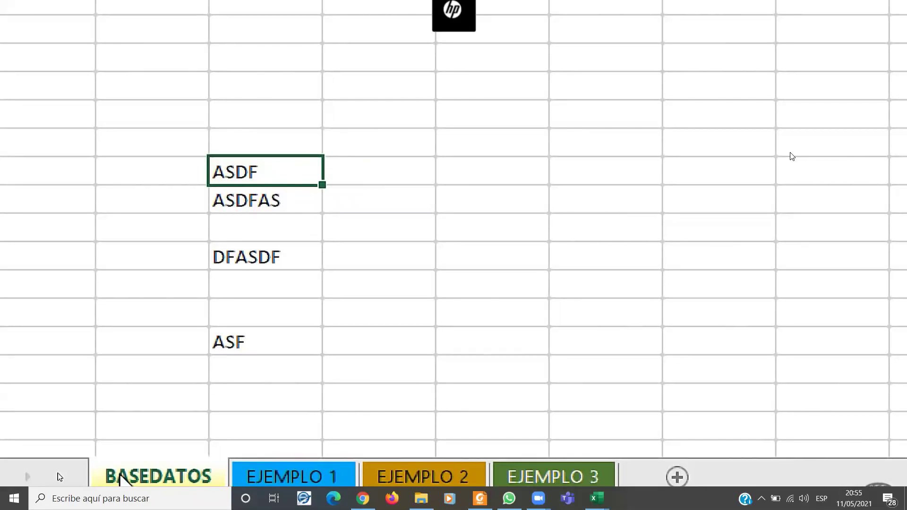
Clear the sample entries from ASDF down to ASF on BASEDATOS.
click(200, 286)
mouse_move(265, 142)
mouse_down()
mouse_move(267, 326)
mouse_move(252, 341)
mouse_up()
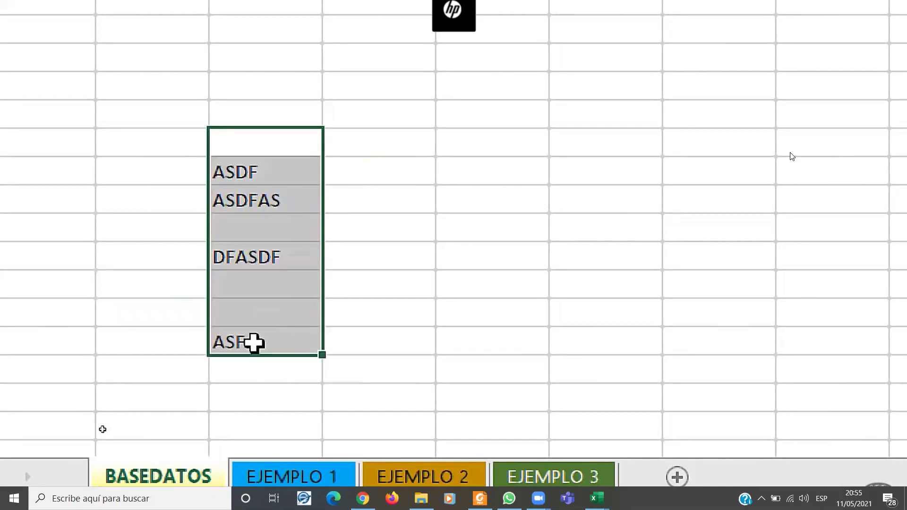
key(Delete)
click(73, 340)
Hide the EJEMPLO 1, EJEMPLO 2 and EJEMPLO 3 sheets.
click(331, 478)
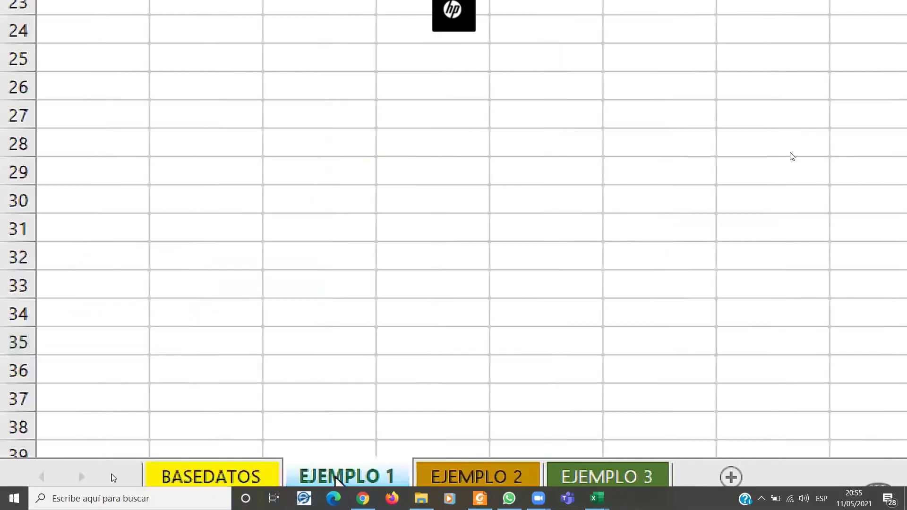
right_click(334, 481)
click(425, 399)
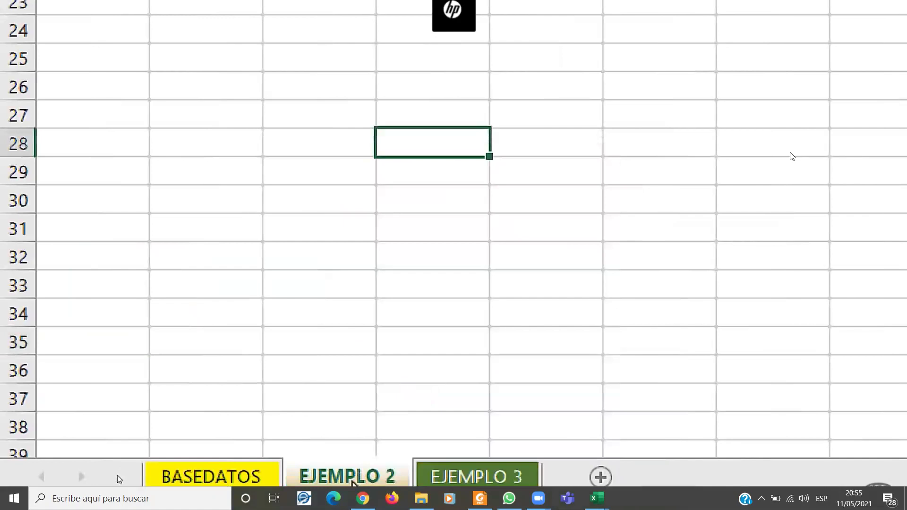
right_click(354, 478)
click(438, 398)
right_click(348, 477)
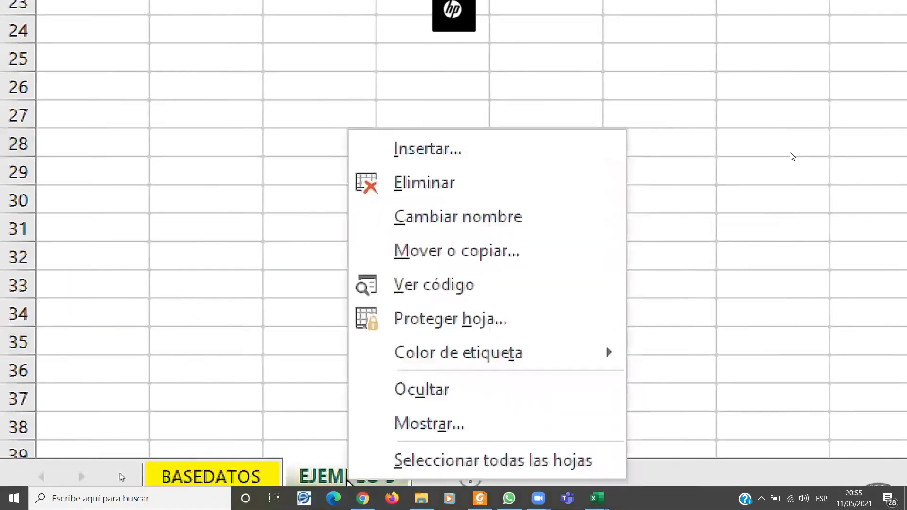
click(438, 399)
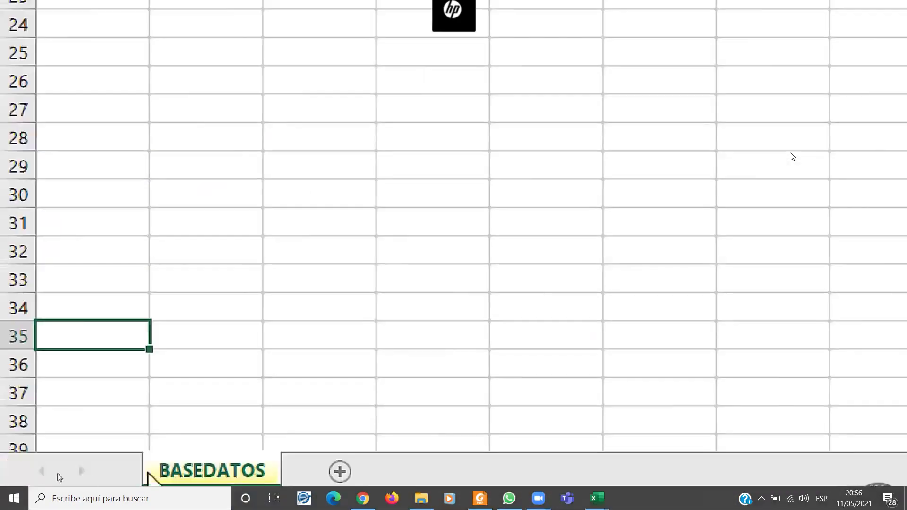
Unhide EJEMPLO 1, EJEMPLO 2 and EJEMPLO 3 so all four tabs show again.
right_click(72, 474)
click(298, 414)
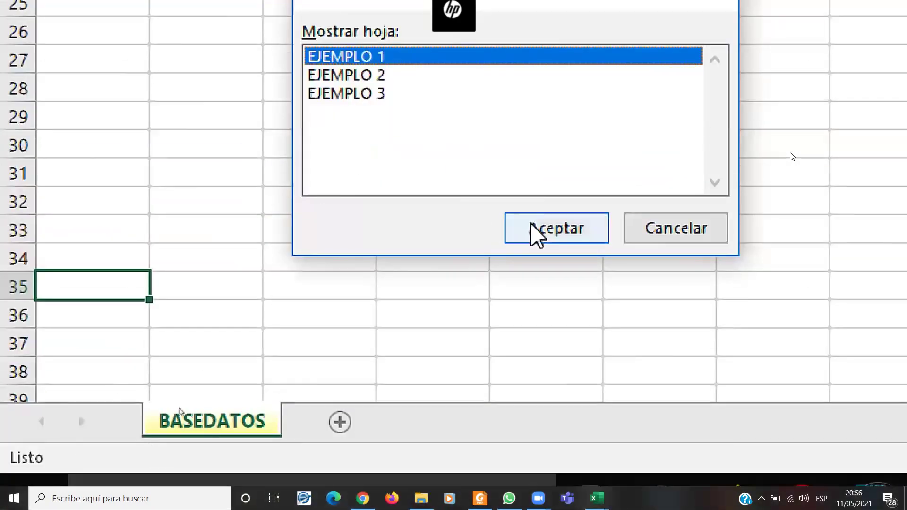
click(536, 233)
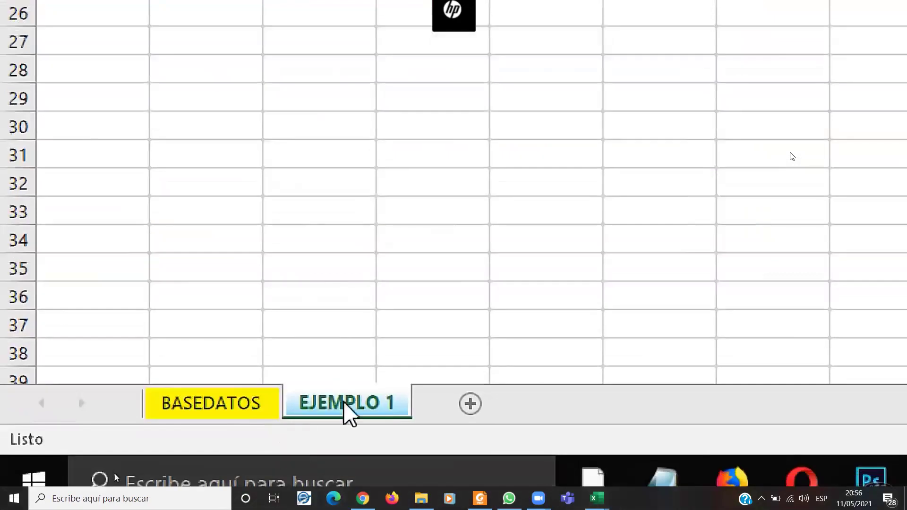
right_click(348, 414)
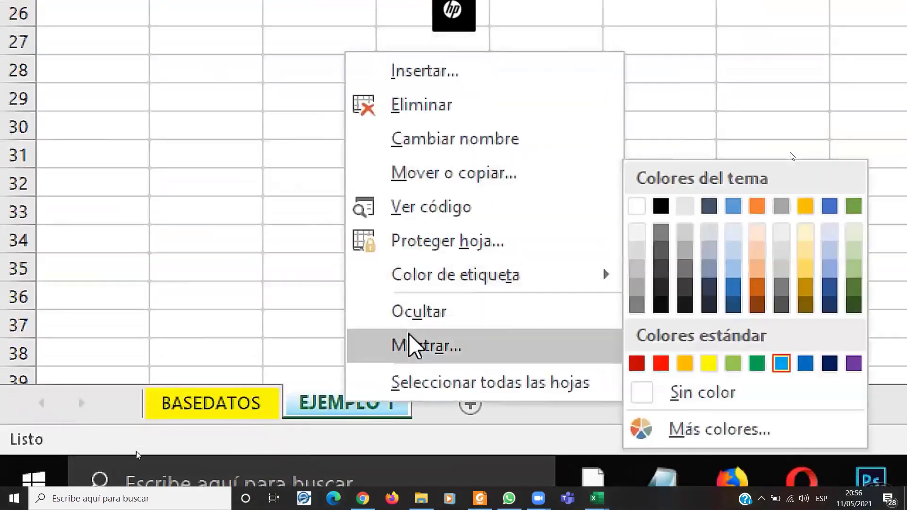
click(413, 344)
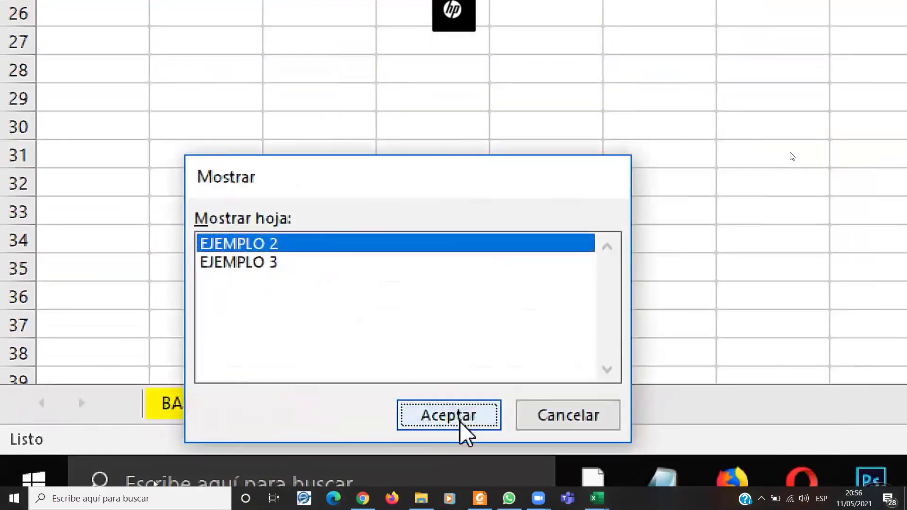
click(466, 428)
right_click(450, 405)
click(520, 348)
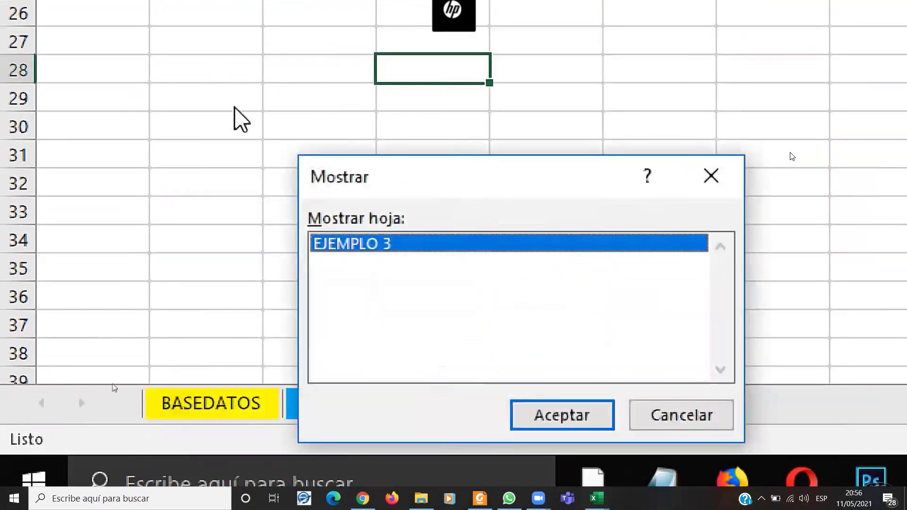
drag(387, 170, 344, 85)
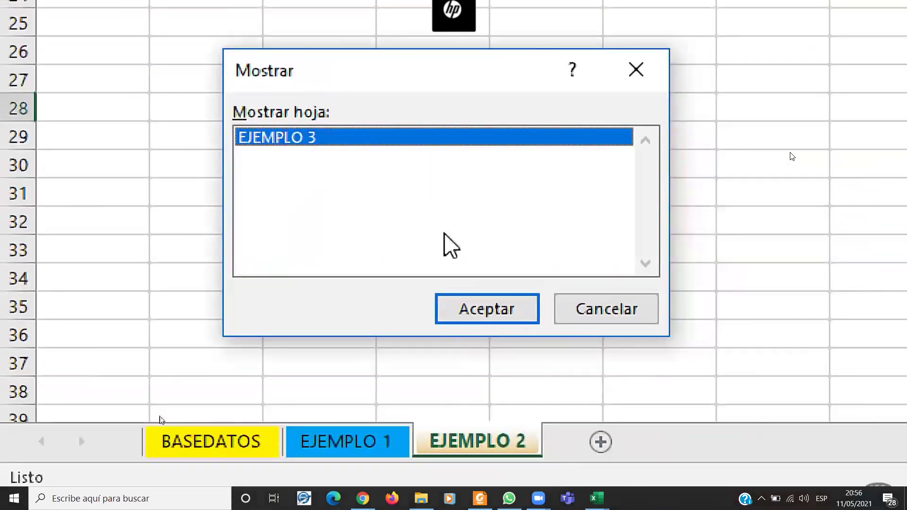
click(524, 310)
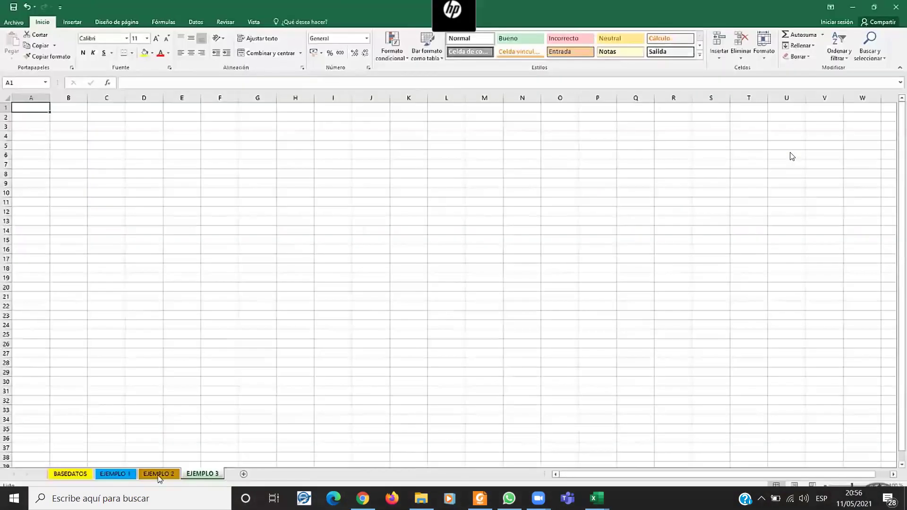
Flip through the EJEMPLO 1 and EJEMPLO 2 tabs and land on BASEDATOS.
click(117, 474)
click(90, 475)
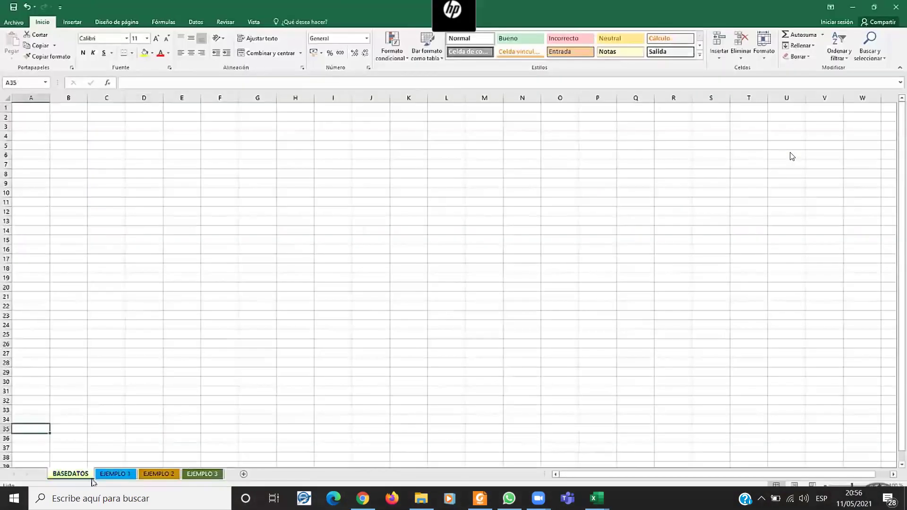
click(116, 474)
click(159, 474)
click(116, 474)
click(70, 474)
Click around cells C30, B6, C8, H13, G19 and C14, then zoom in on BASEDATOS.
click(109, 382)
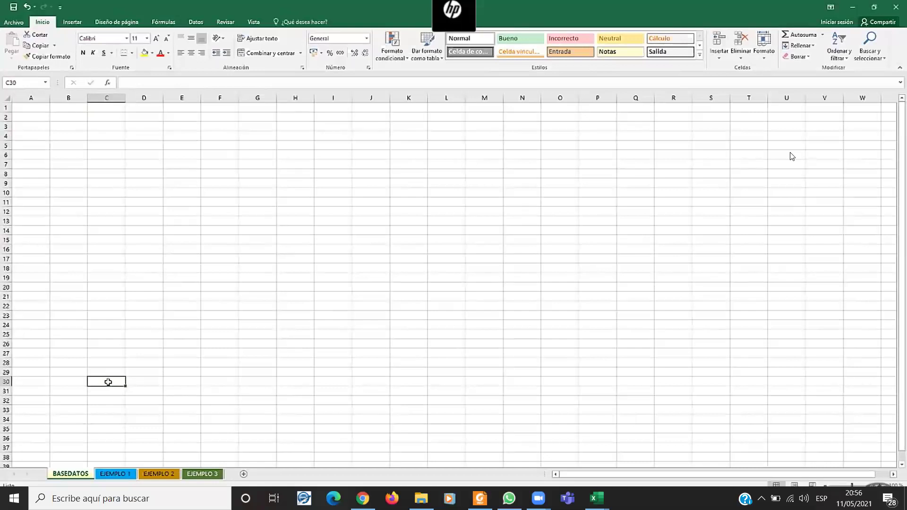
click(72, 155)
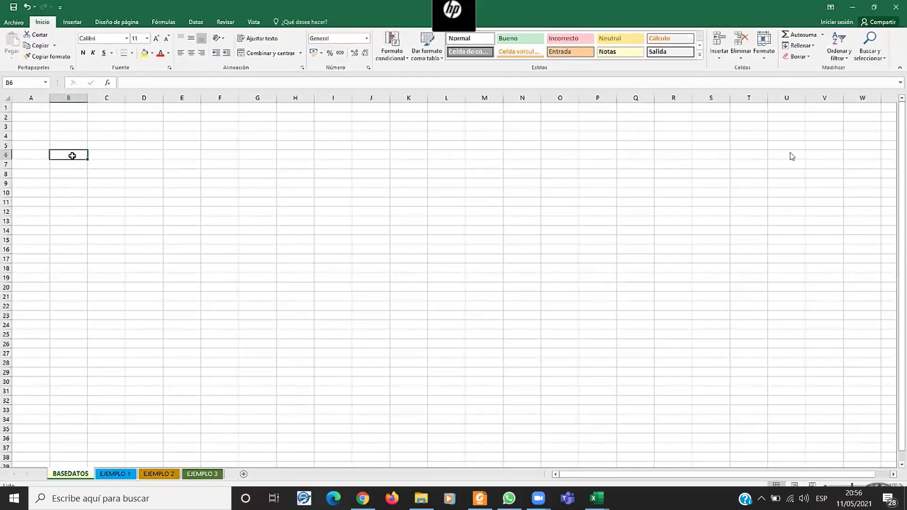
click(106, 174)
click(289, 218)
click(258, 278)
click(184, 259)
click(106, 231)
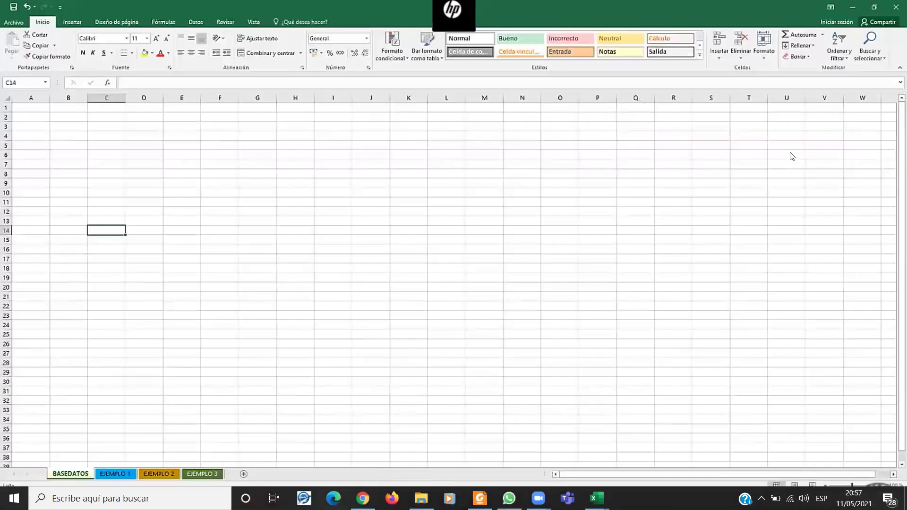
ctrl+scroll(792, 156, up, 1)
ctrl+scroll(792, 157, up, 2)
ctrl+scroll(792, 157, up, 3)
ctrl+scroll(792, 156, up, 2)
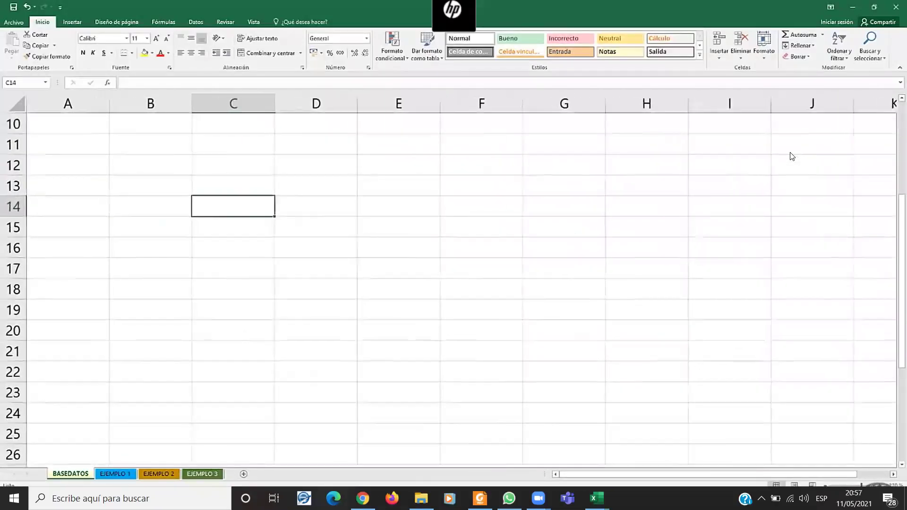
ctrl+scroll(792, 157, up, 1)
Enter the headings Nombre, Apellido, Edad and Sexo across row 13 from B13.
click(180, 175)
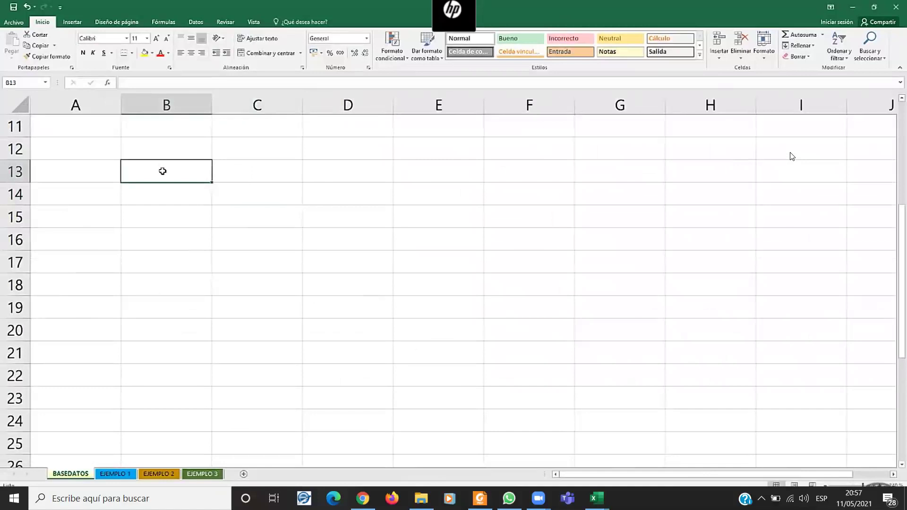
text(Nombre)
key(Tab)
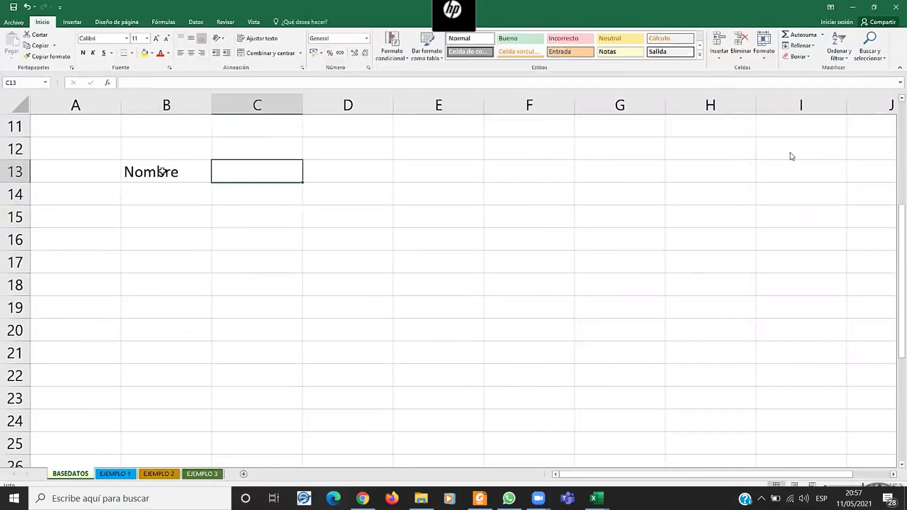
text(Apellid)
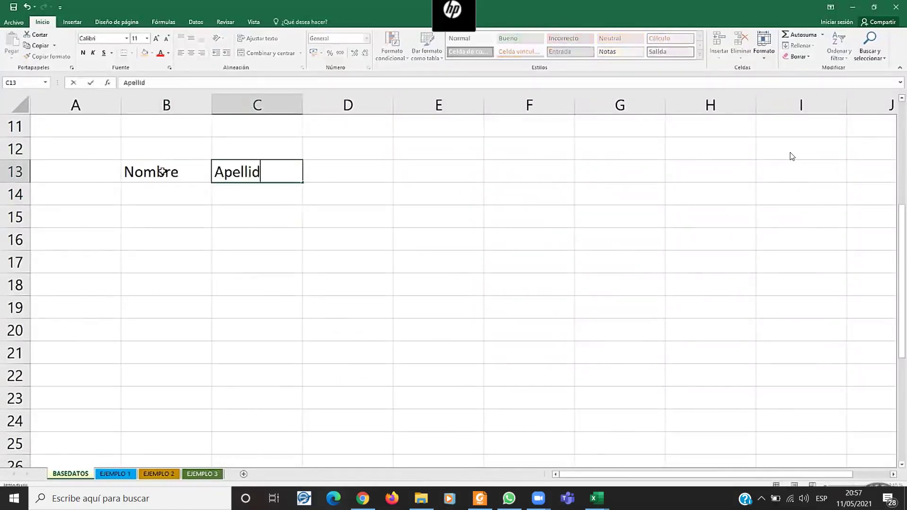
text(o)
key(Tab)
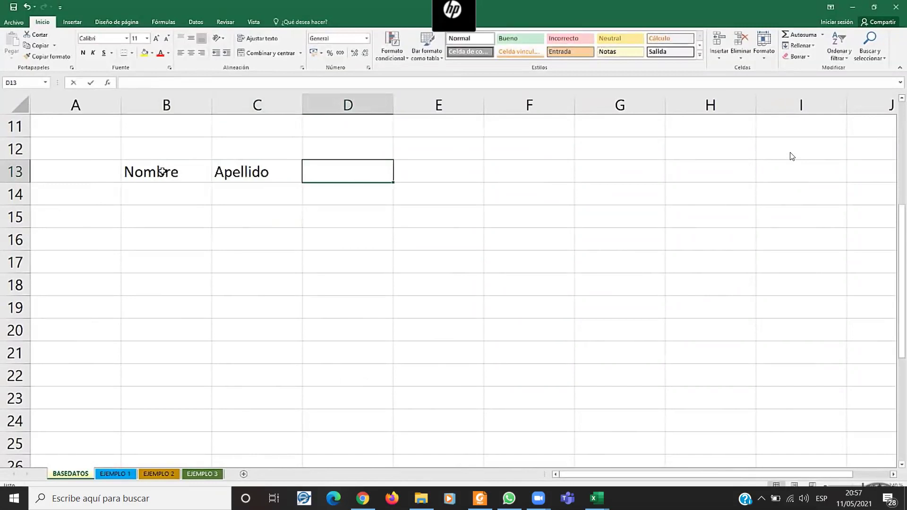
text(Edad)
key(Tab)
text(Sexo)
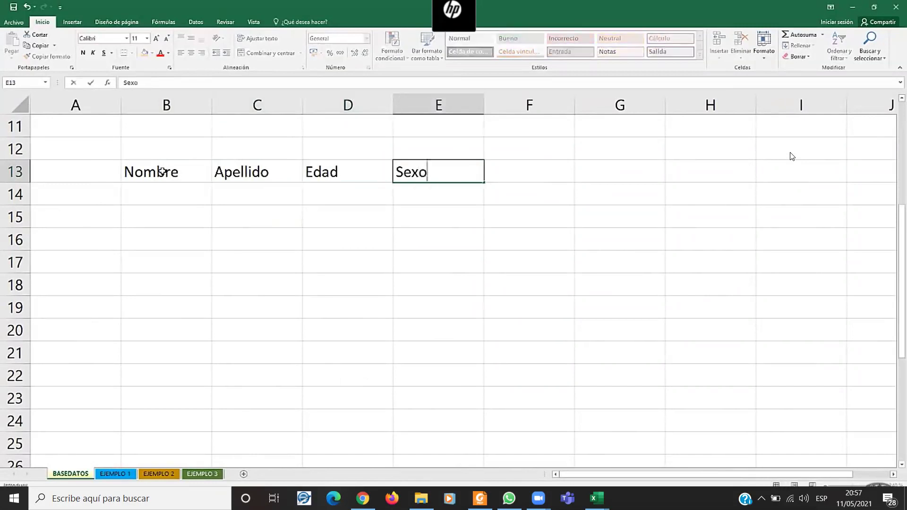
key(Return)
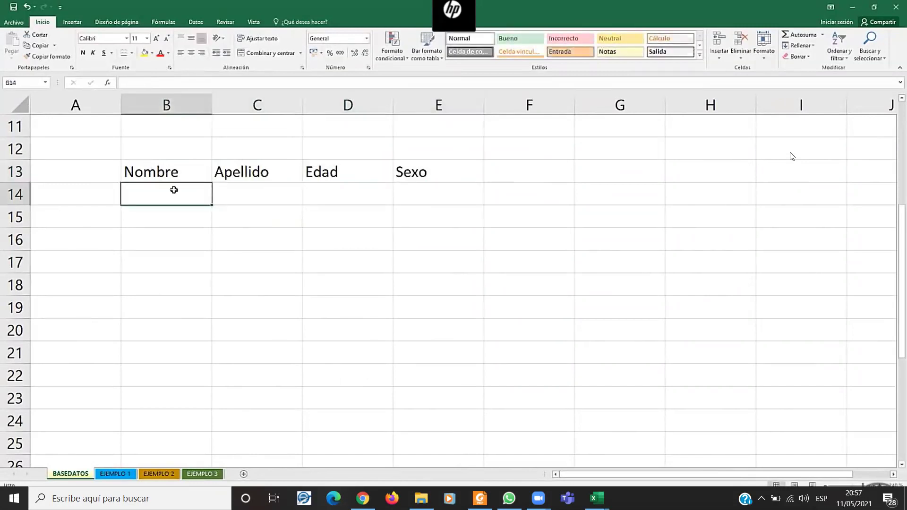
List the names Miguel, Julio, Martín, Marcos and José under Nombre.
text(Miguel)
key(Return)
text(Julio)
key(Return)
text(Martín)
key(Return)
text(Marcos)
key(Return)
text(José)
key(Return)
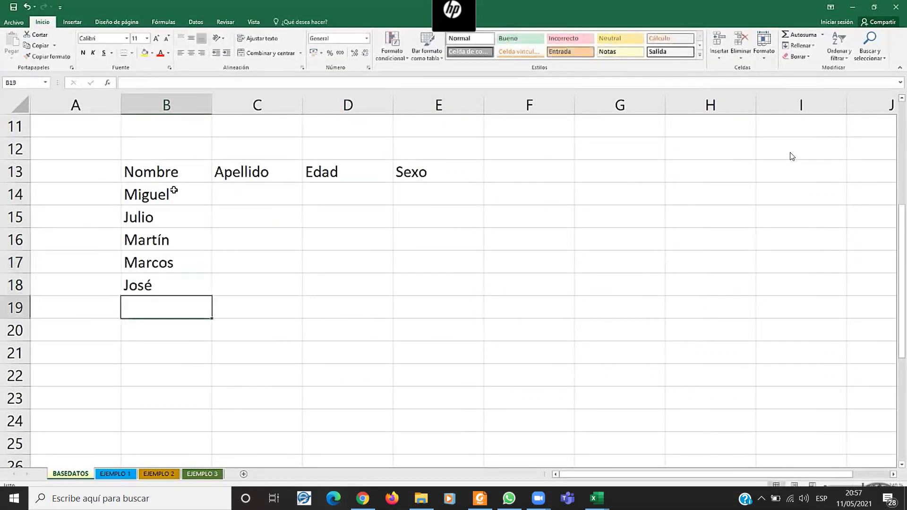
Fill the Apellido column with Peres, Sanchez, Olortegui, Vela and Reateguí.
click(216, 193)
text(Pe)
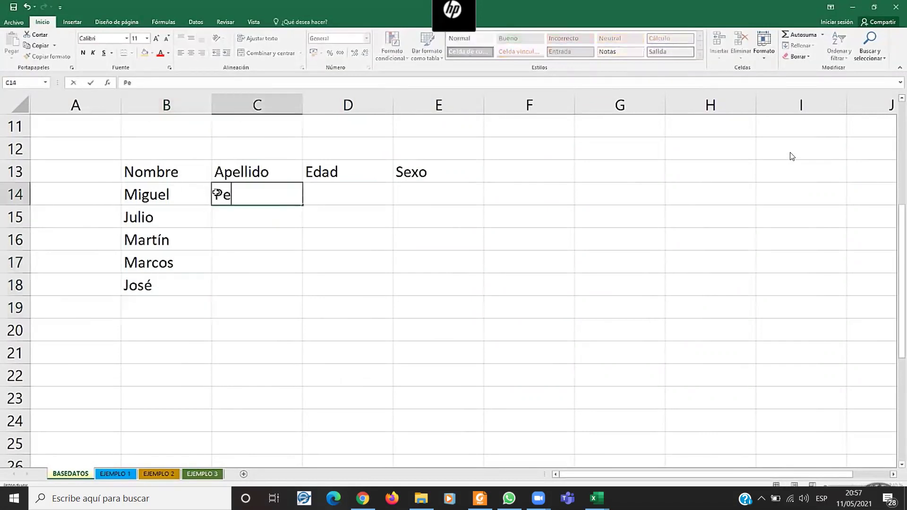
text(res)
key(Return)
text(Sanchez)
key(Return)
text(Olortegui)
key(Return)
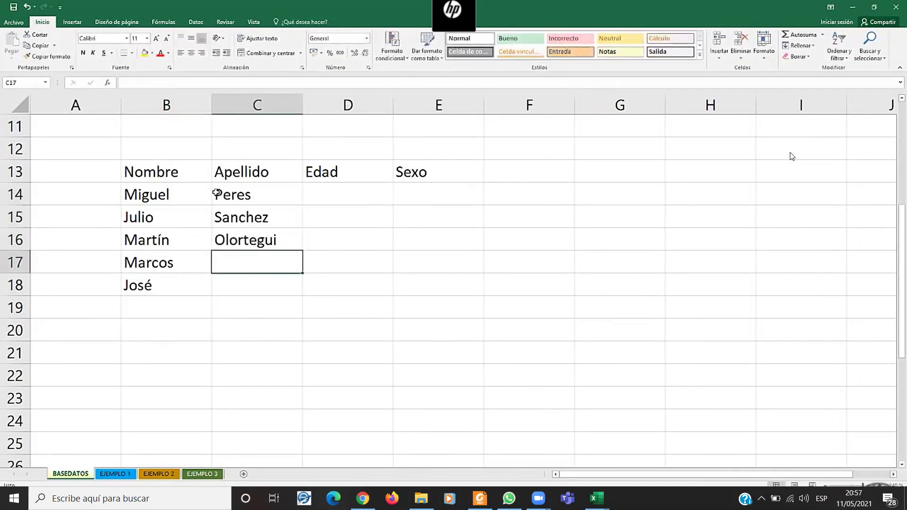
text(Vela)
key(Return)
text(T)
key(BackSpace)
text(Reateguí)
key(Return)
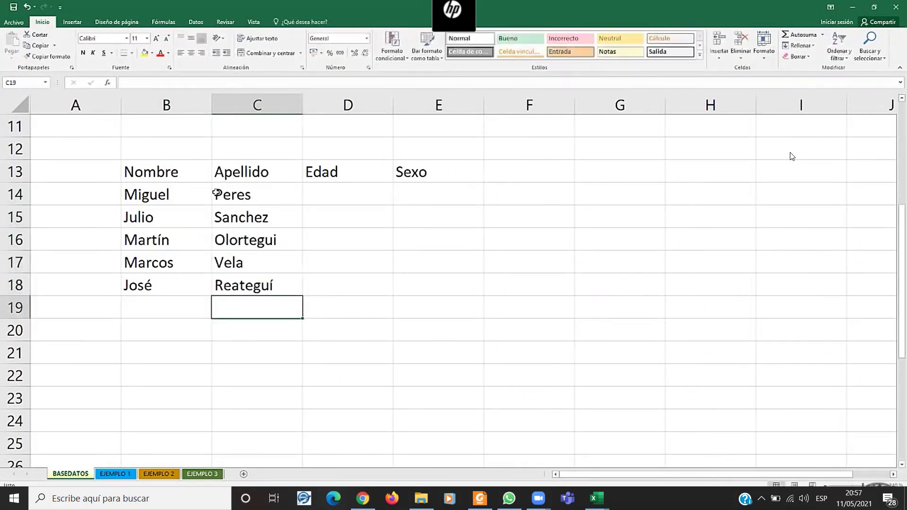
Enter the ages 18, 19, 20, 22 and 20 in the Edad column D14:D18.
click(327, 187)
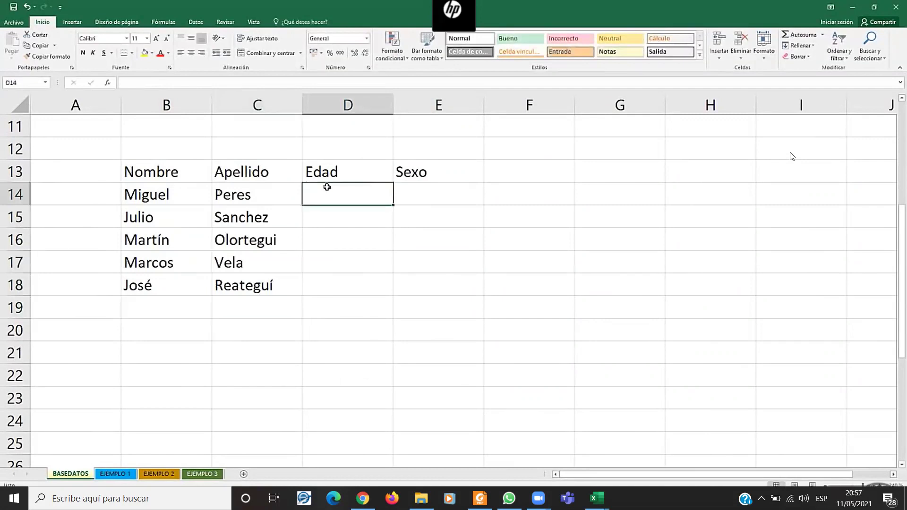
text(18)
key(Return)
text(19)
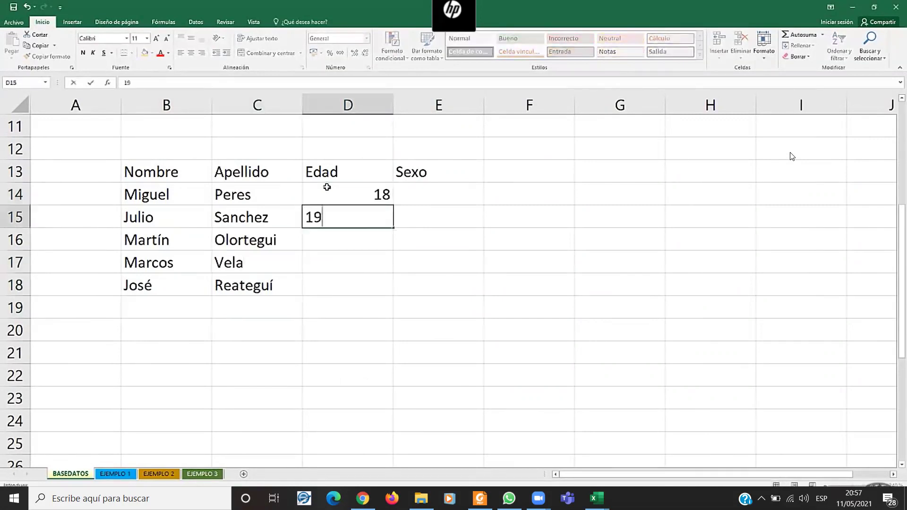
key(Return)
text(20)
key(Return)
text(22)
key(Return)
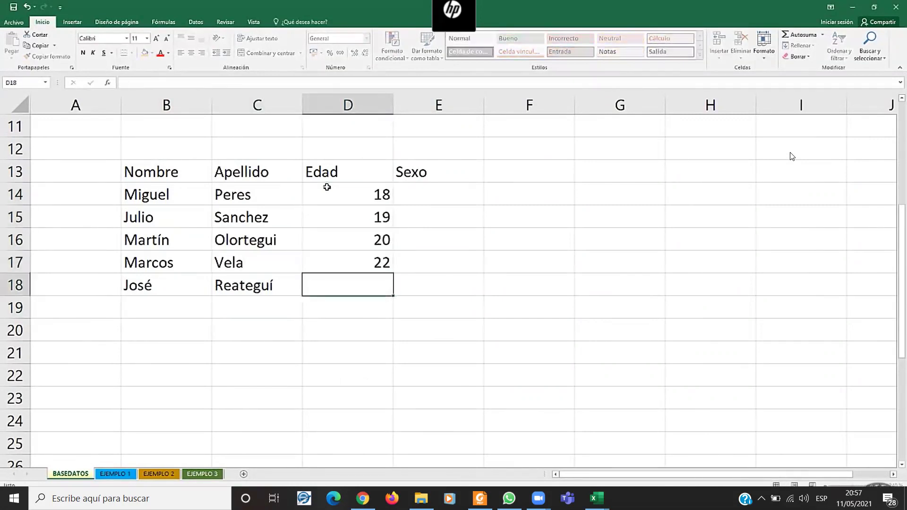
text(20)
key(Return)
Enter Hombre in every Sexo cell from E14 to E18.
click(423, 198)
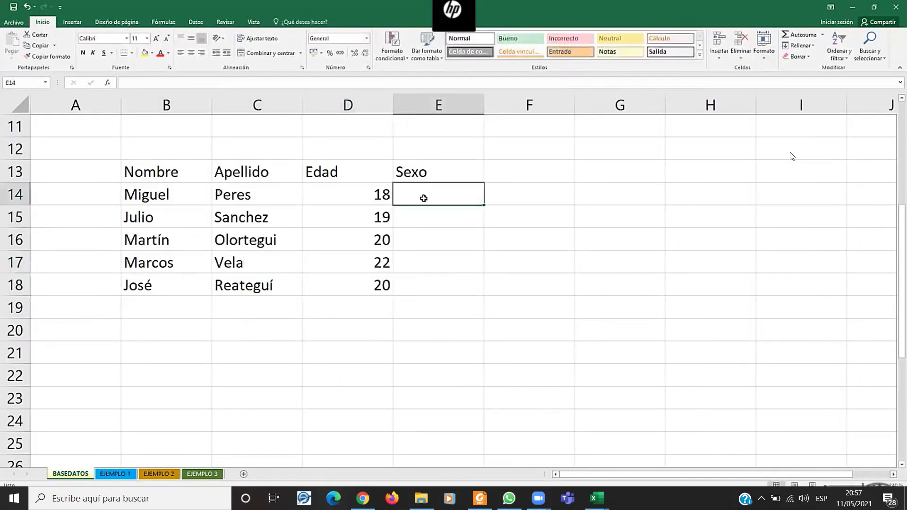
text(Hombre)
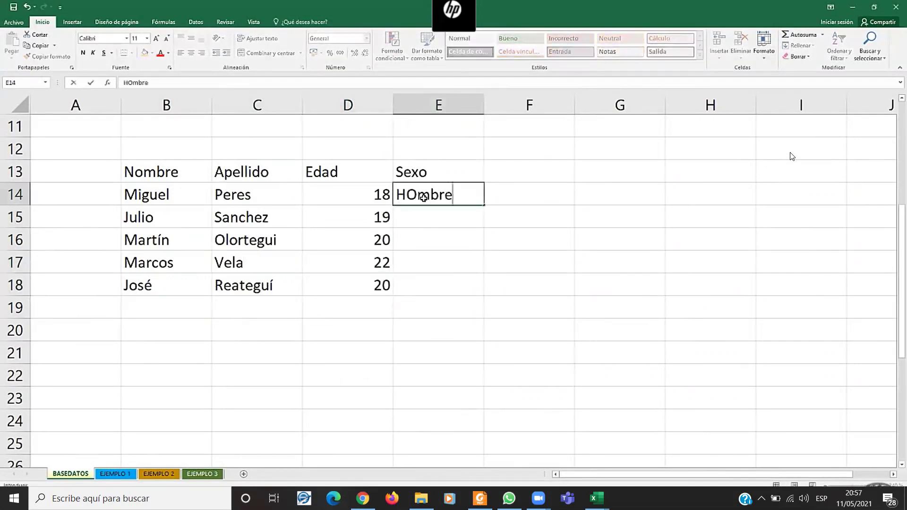
key(Return)
text(Homb)
key(Return)
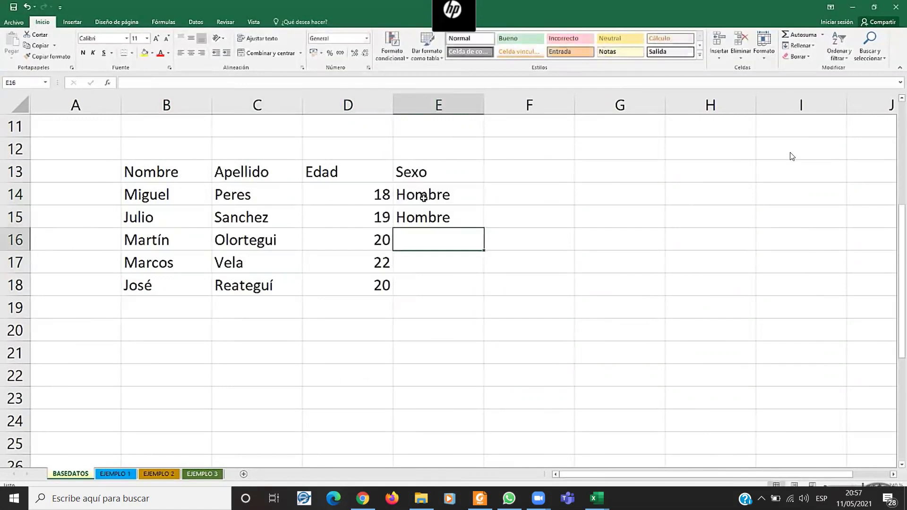
text(Hombre)
key(Return)
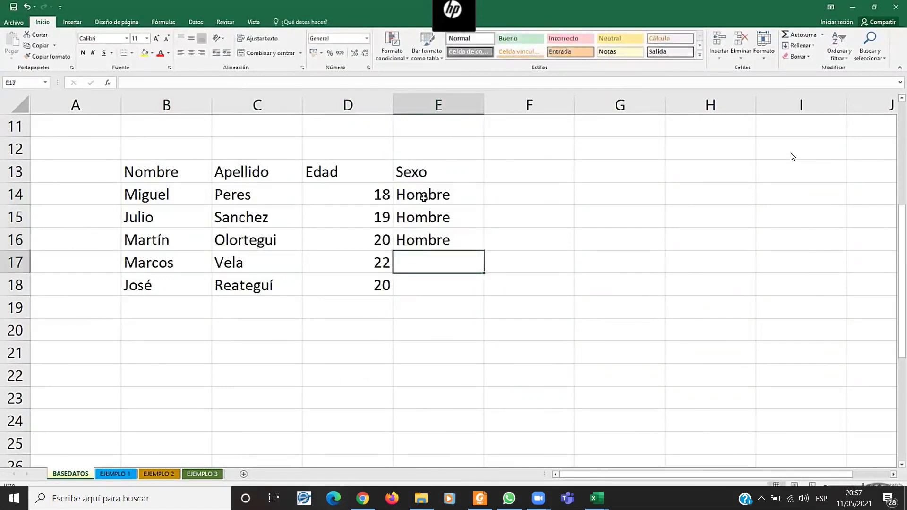
key(F2)
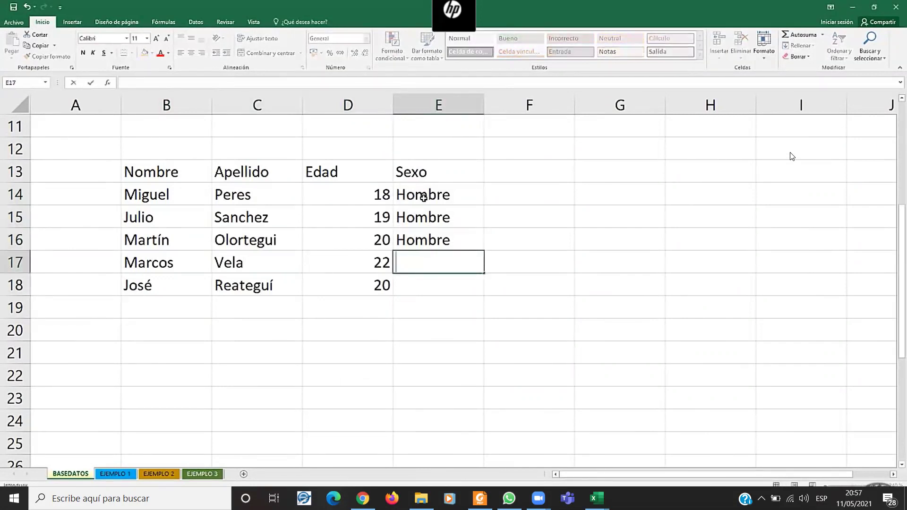
text(Hombre)
key(Return)
text(Hombre)
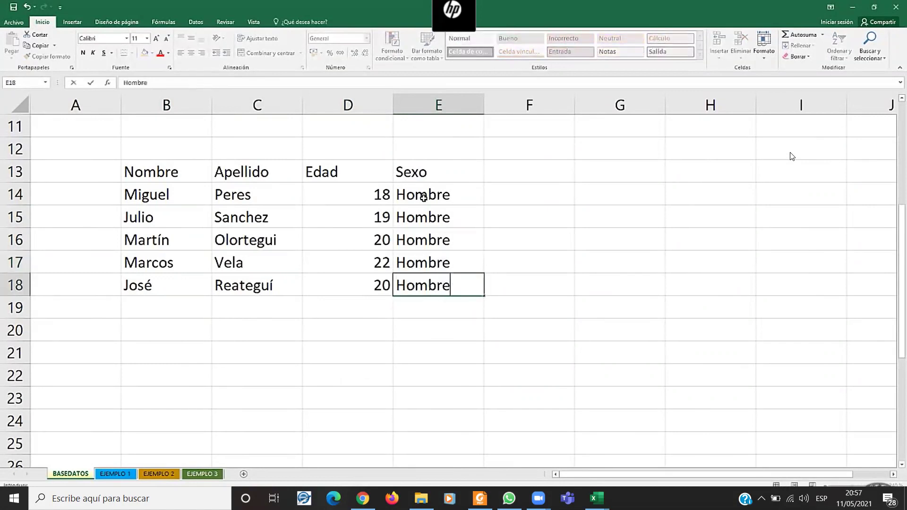
key(Return)
Click around below the table and discard the stray 112 typed in B21.
click(236, 280)
click(235, 320)
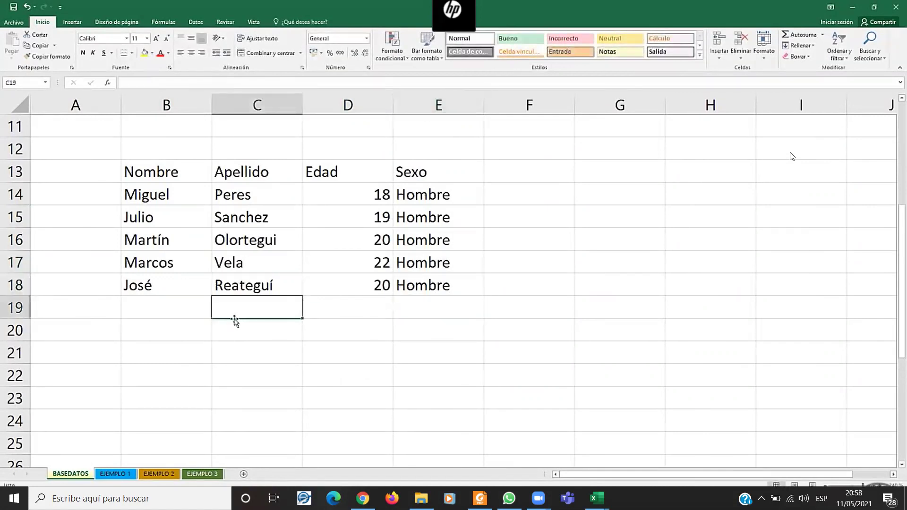
click(470, 285)
click(505, 219)
click(517, 333)
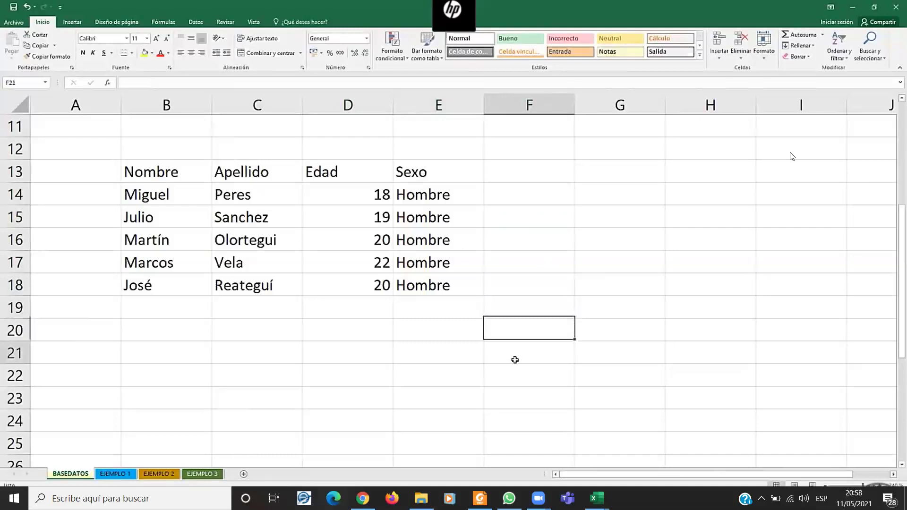
click(330, 355)
click(236, 352)
click(202, 350)
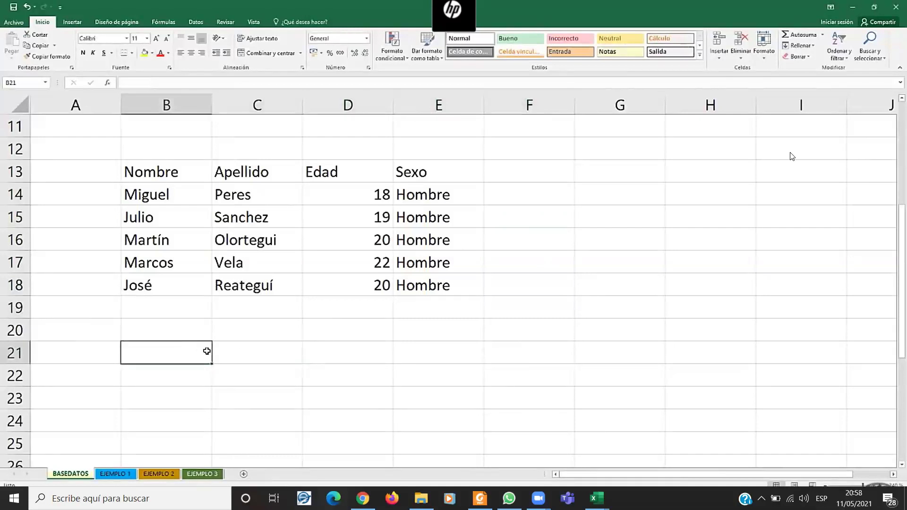
text(112)
key(BackSpace)
key(BackSpace)
key(BackSpace)
Remove the stray 'sssss' letters from C21, leaving it empty.
click(287, 366)
click(245, 357)
text(sssss)
drag(250, 354, 214, 355)
key(BackSpace)
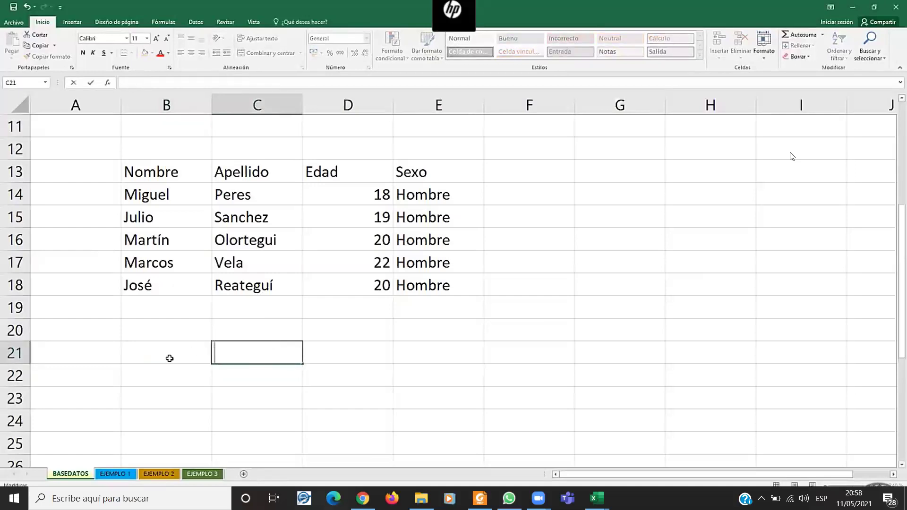
click(170, 358)
click(163, 373)
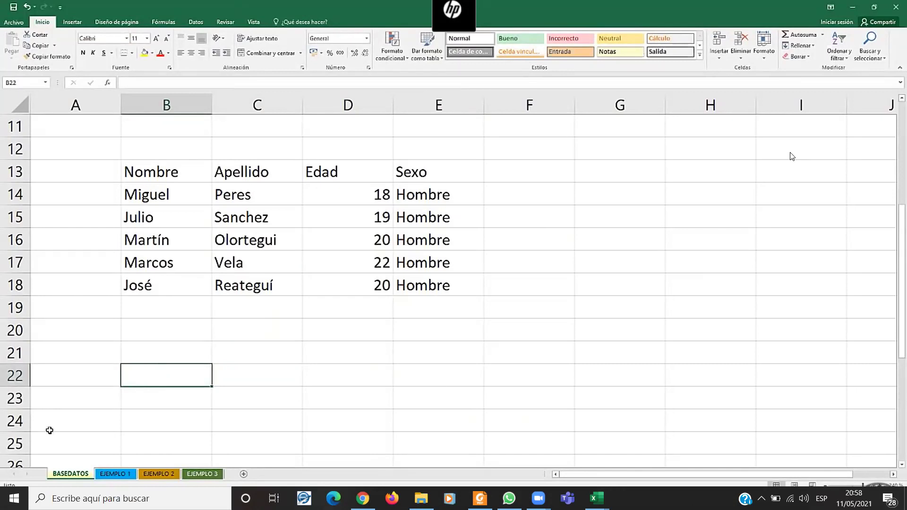
Select the whole table B13:E18 from Nombre to the last Hombre.
mouse_move(147, 172)
mouse_down()
mouse_move(418, 271)
mouse_move(411, 282)
mouse_up()
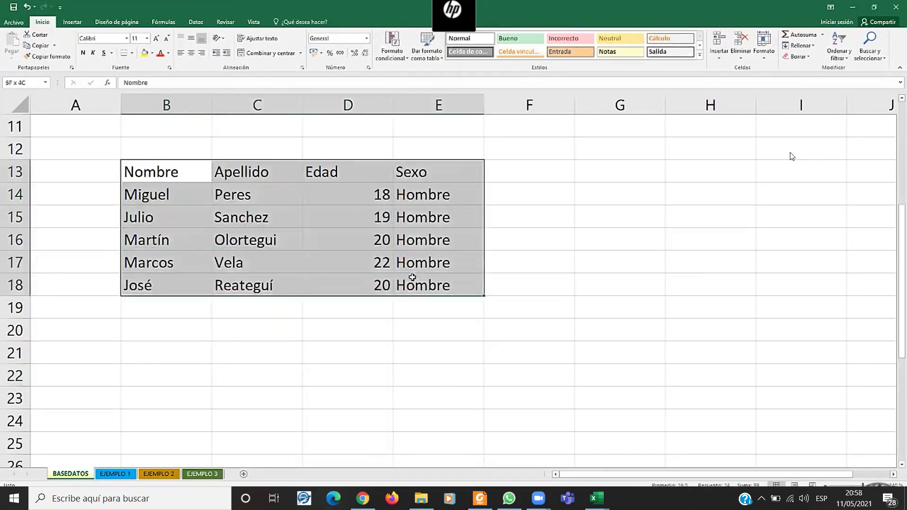
click(411, 326)
click(179, 177)
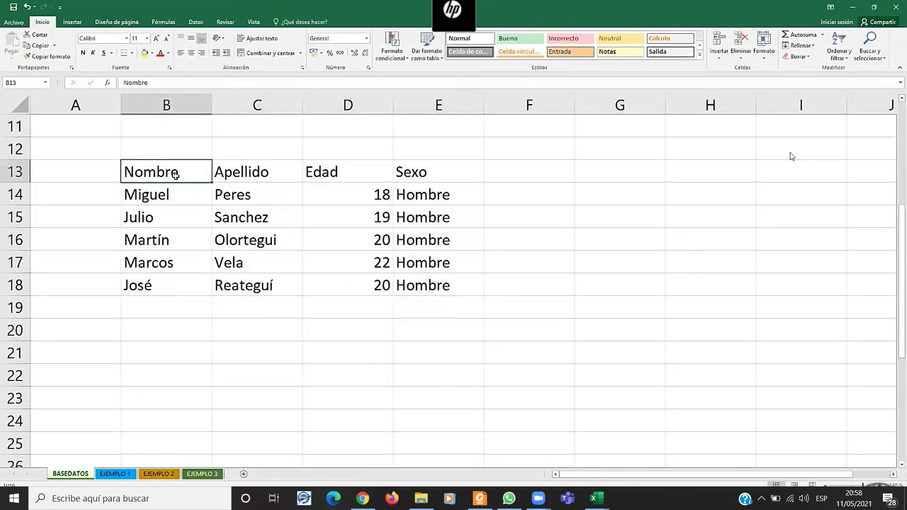
drag(174, 173, 416, 280)
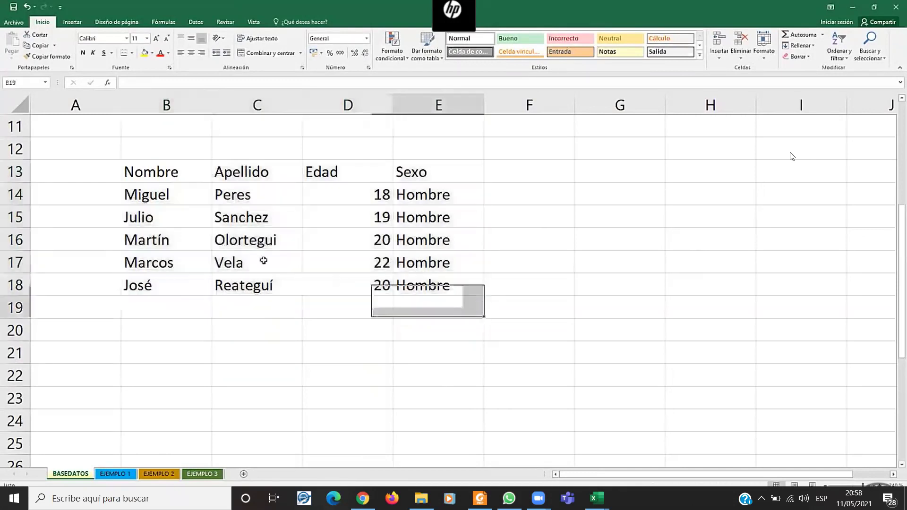
drag(430, 285, 431, 284)
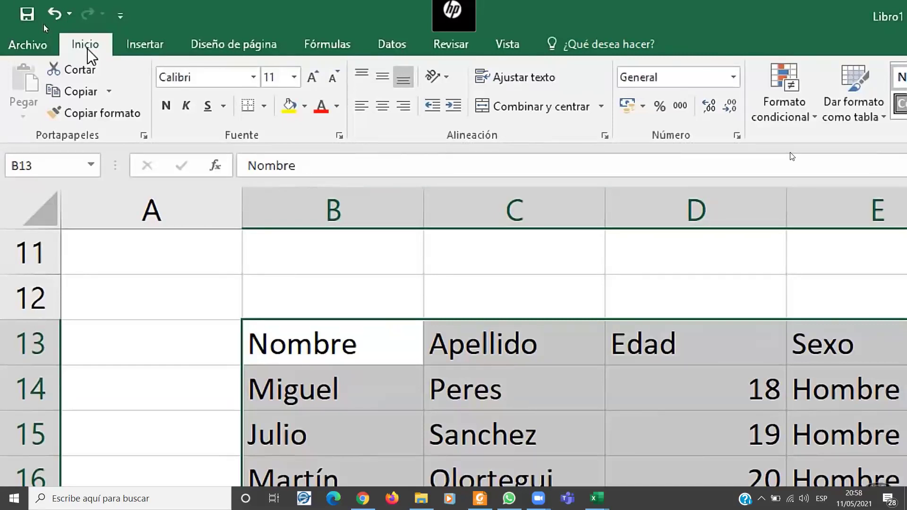
click(265, 104)
Give B13:E18 a thick outside border and reselect the table.
click(267, 102)
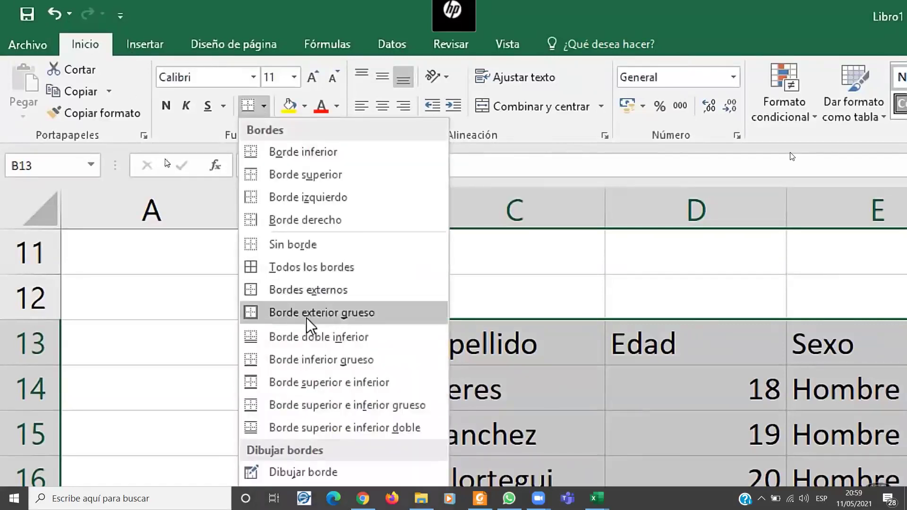
click(333, 314)
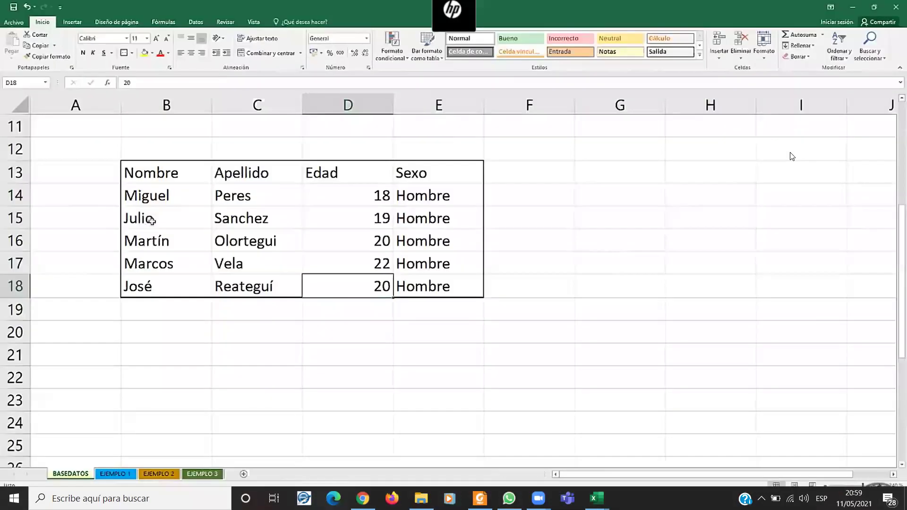
drag(141, 174, 448, 287)
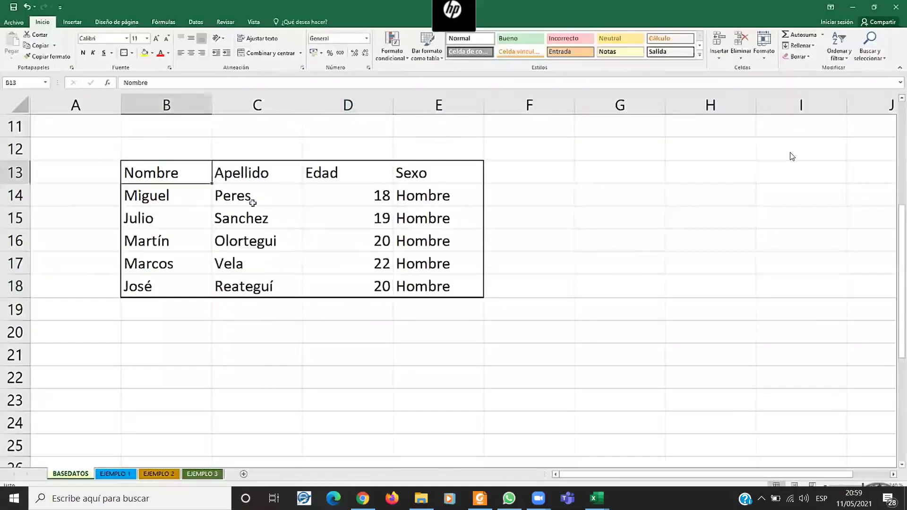
click(399, 325)
mouse_move(155, 173)
mouse_down()
mouse_move(356, 229)
mouse_move(446, 278)
mouse_up()
click(416, 331)
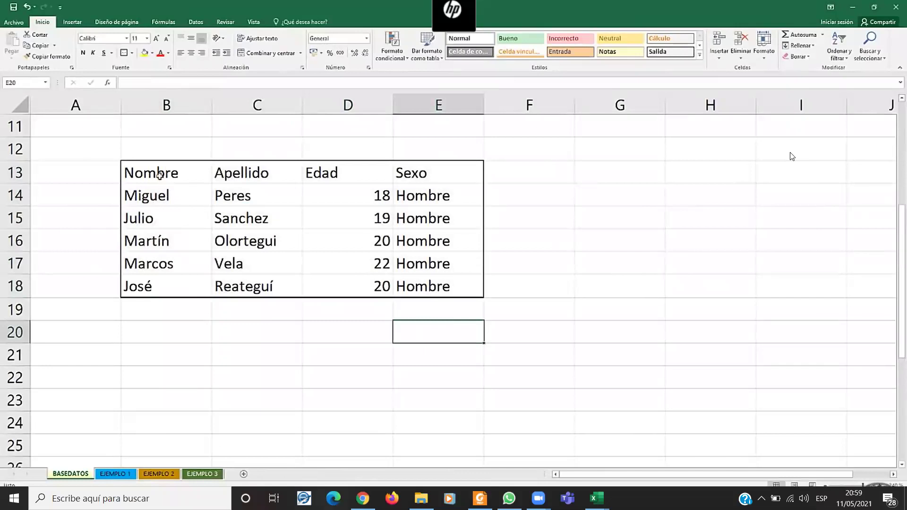
drag(159, 175, 444, 286)
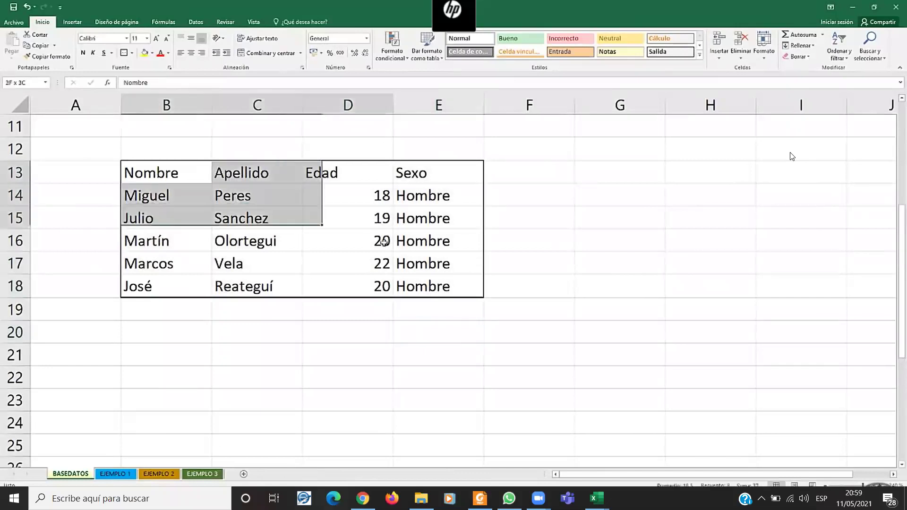
Apply Todos los bordes so every cell of B13:E18 is outlined.
click(132, 53)
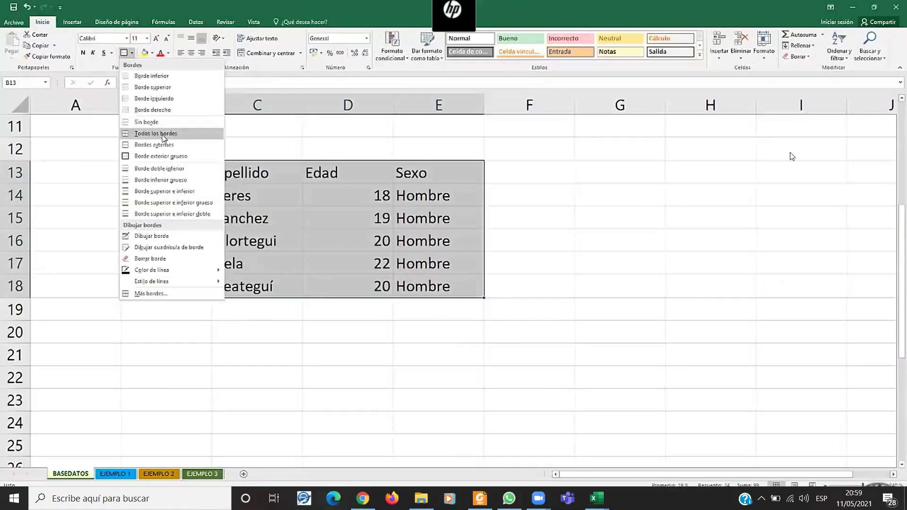
click(163, 134)
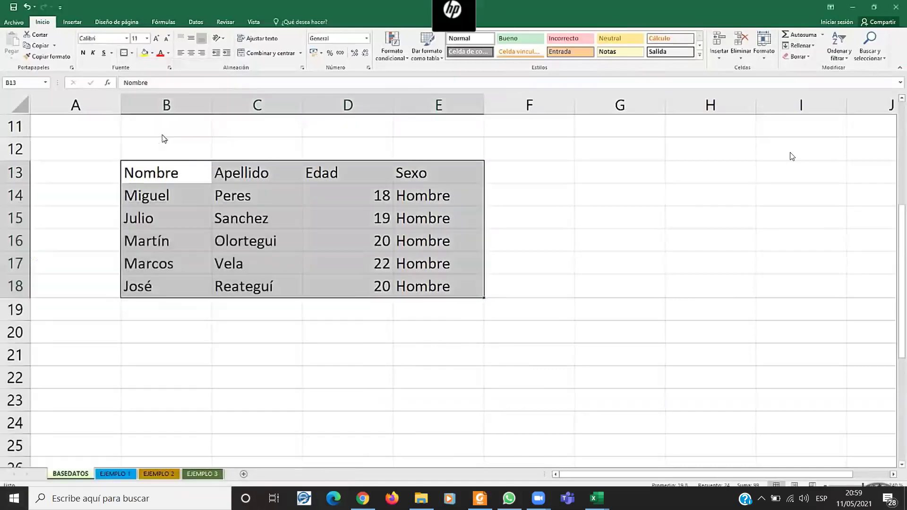
click(132, 53)
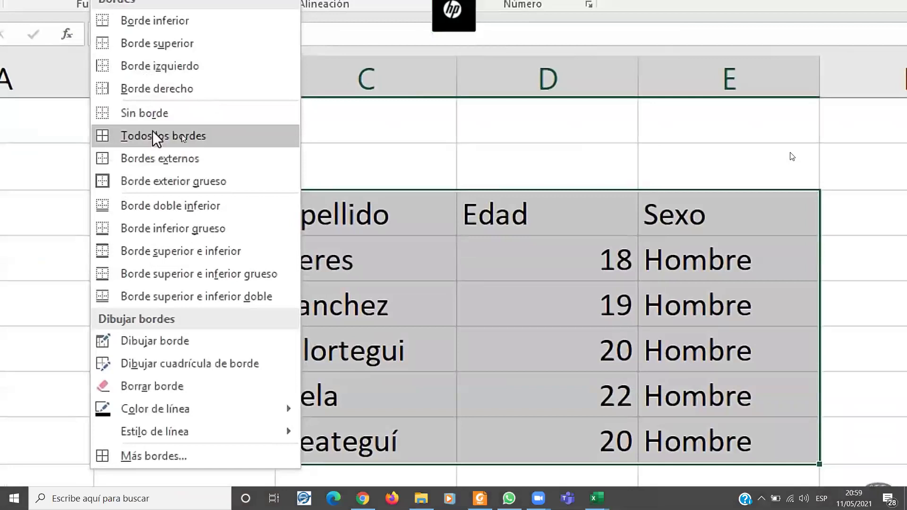
click(174, 140)
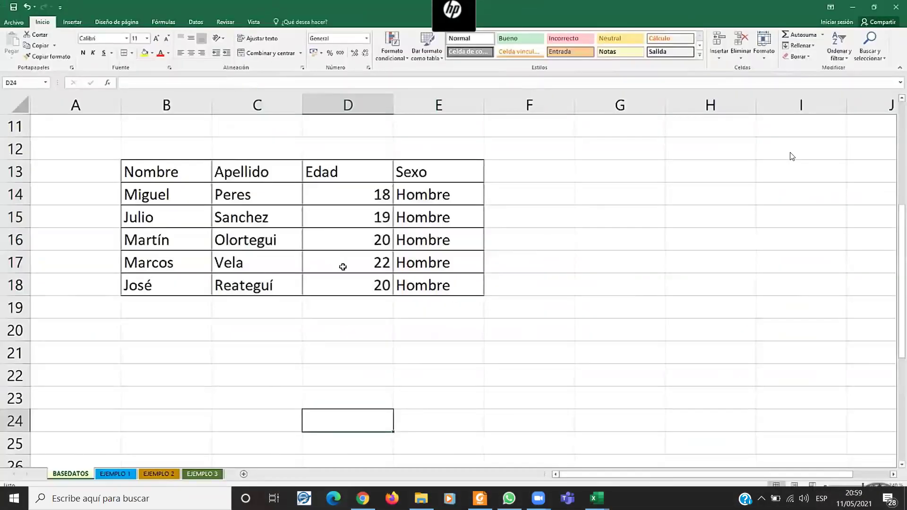
click(300, 325)
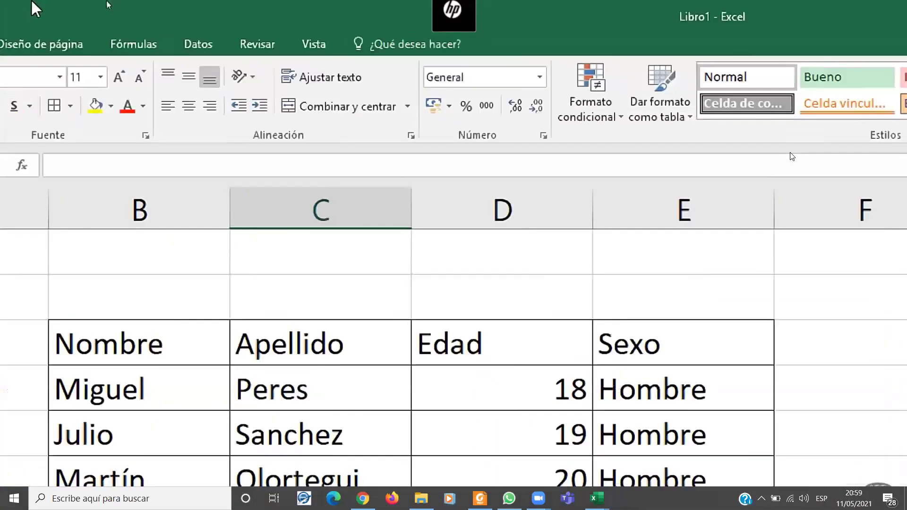
Hide the sheet gridlines and check how the bordered B13:E18 table looks without them.
click(419, 46)
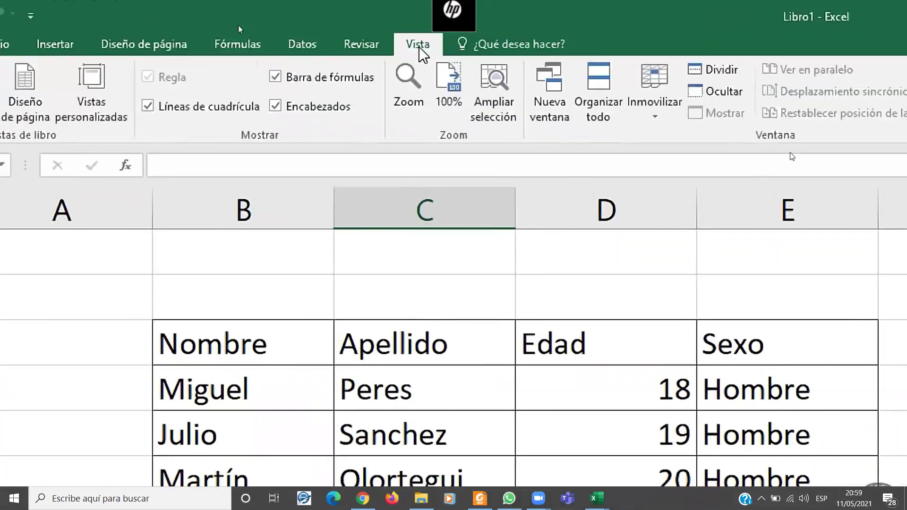
click(147, 106)
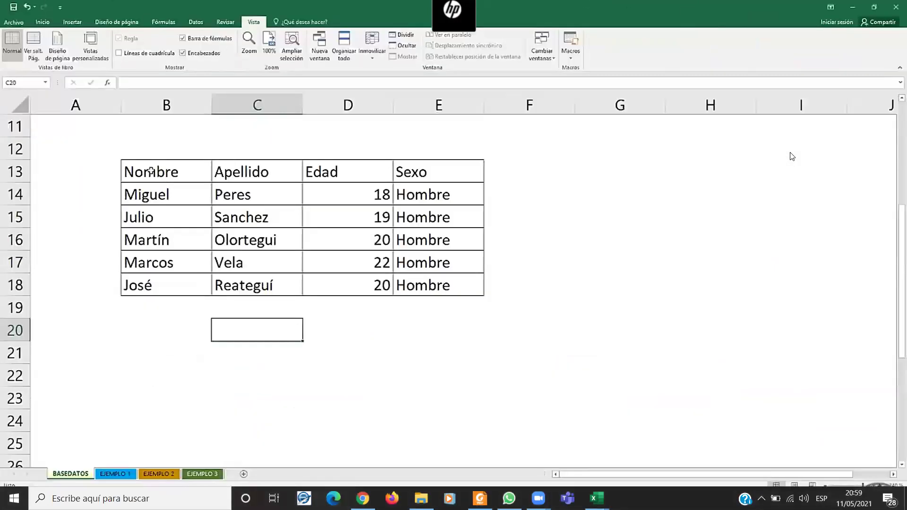
drag(150, 171, 428, 281)
click(426, 339)
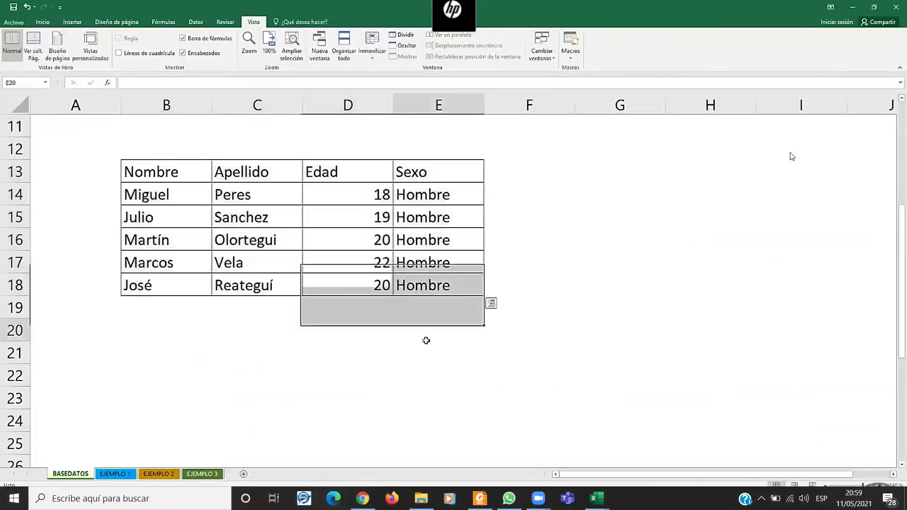
drag(170, 170, 428, 282)
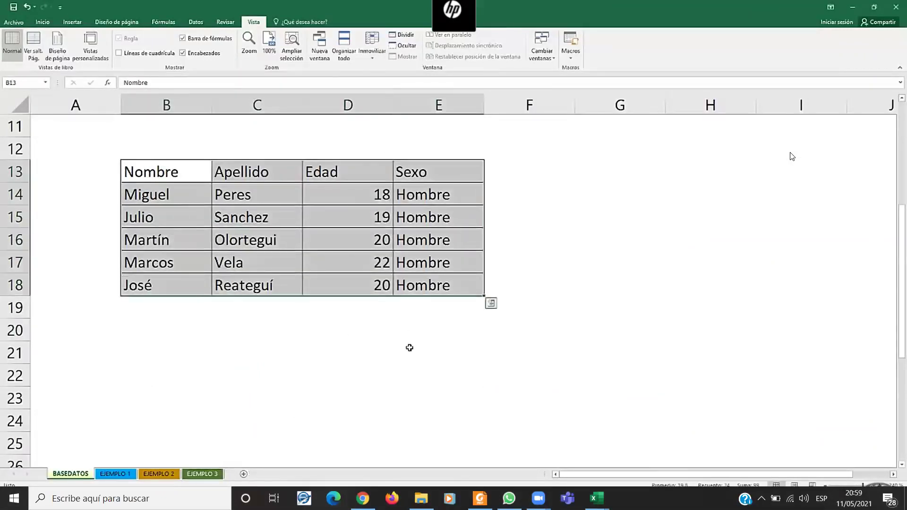
click(409, 348)
drag(179, 172, 427, 283)
click(427, 328)
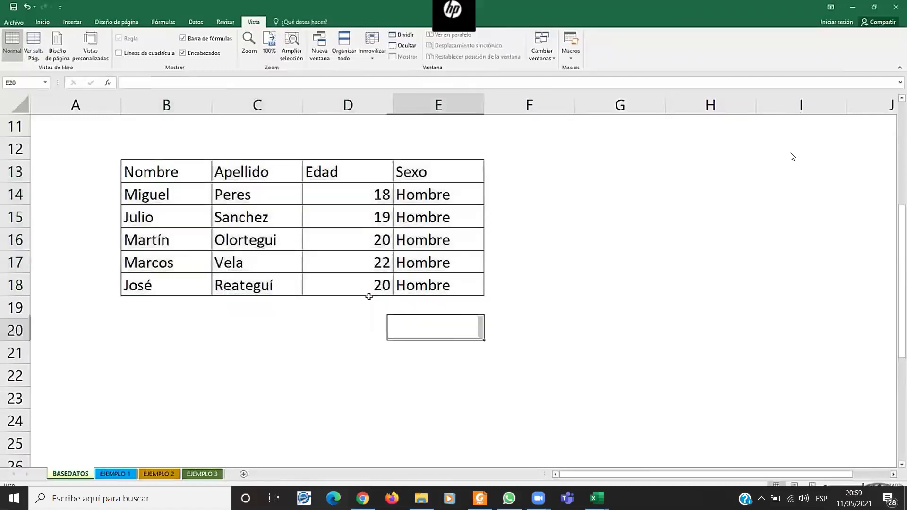
drag(171, 174, 425, 283)
click(619, 217)
click(349, 375)
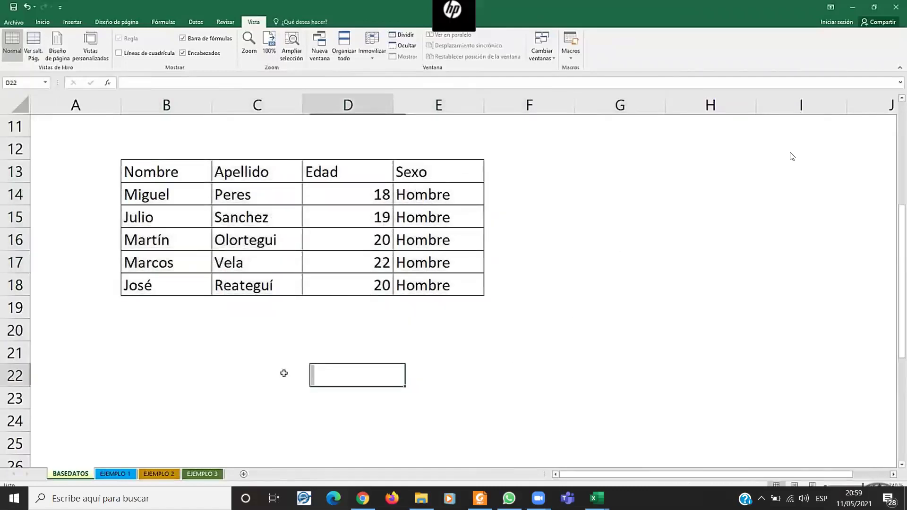
click(124, 332)
key(Down)
key(Down)
key(Down)
key(Down)
click(163, 343)
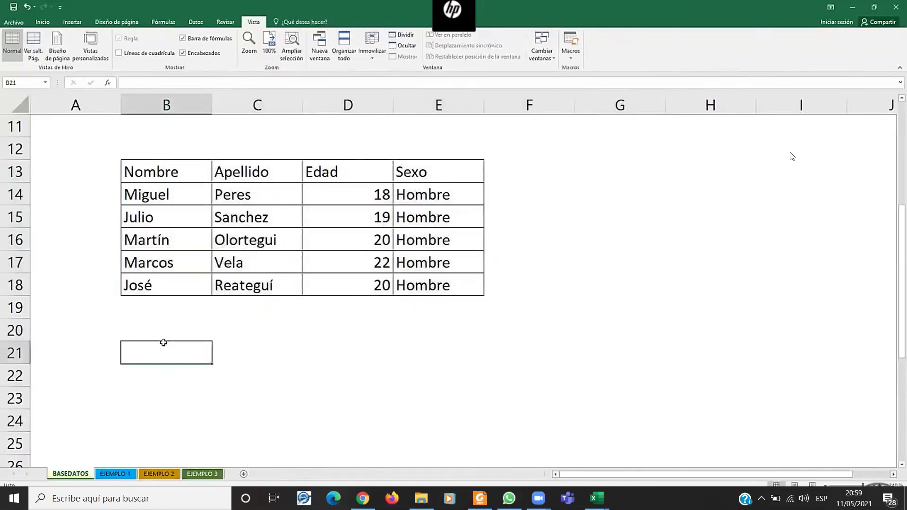
Turn the worksheet gridlines back on and select the Nombre header cell.
click(119, 53)
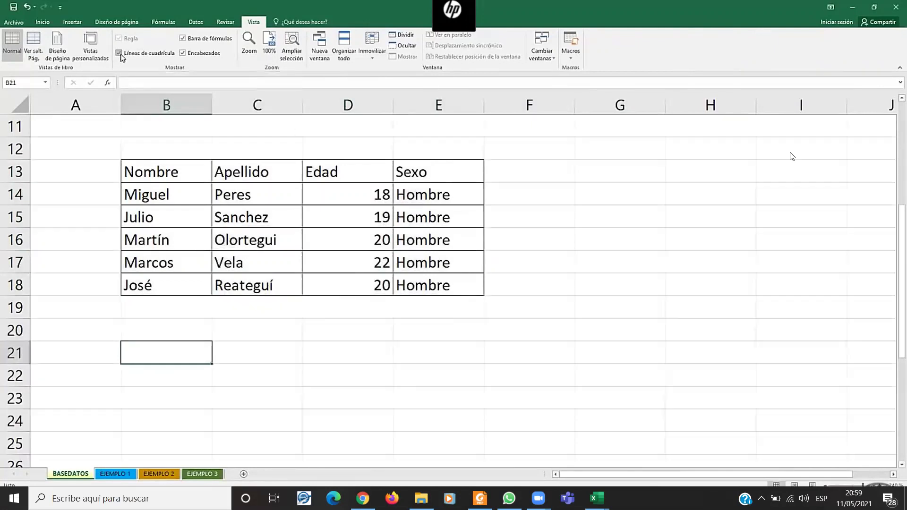
click(236, 148)
click(444, 149)
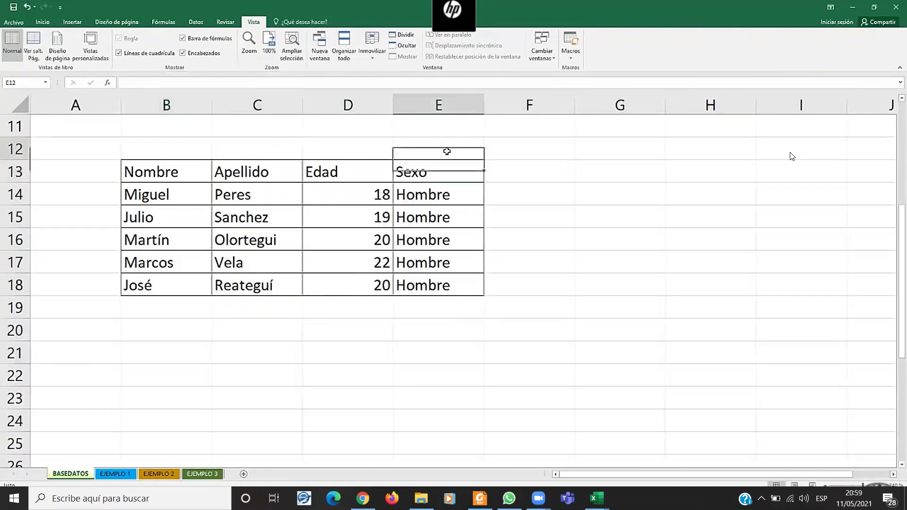
click(607, 245)
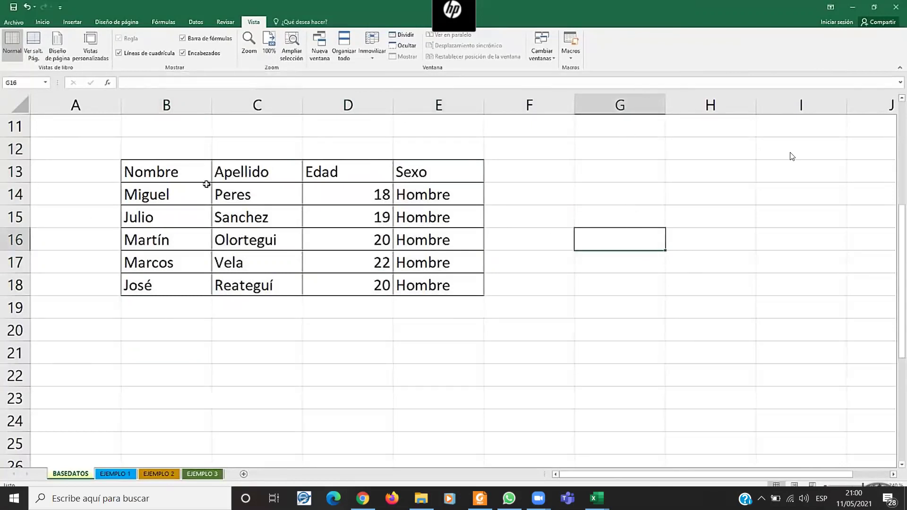
click(157, 174)
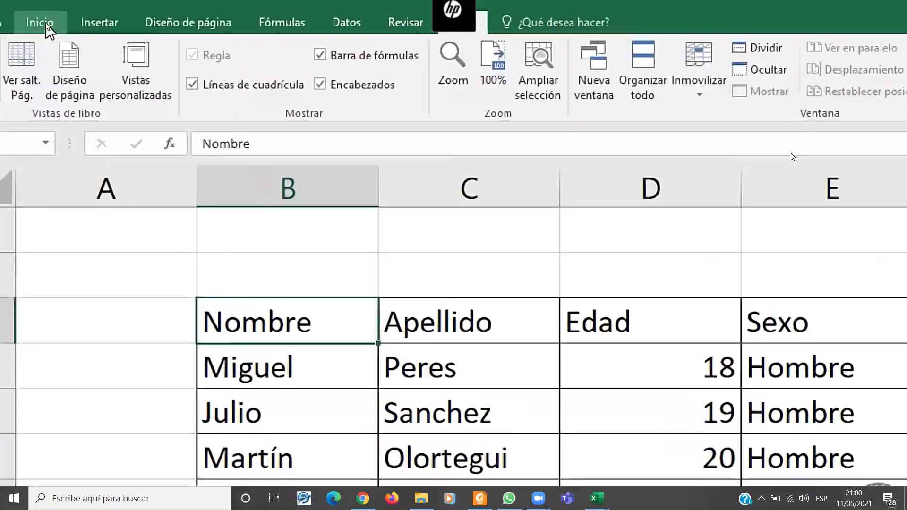
Select the header row B13:E13 (Nombre to Sexo) and give it a gold theme fill.
click(43, 23)
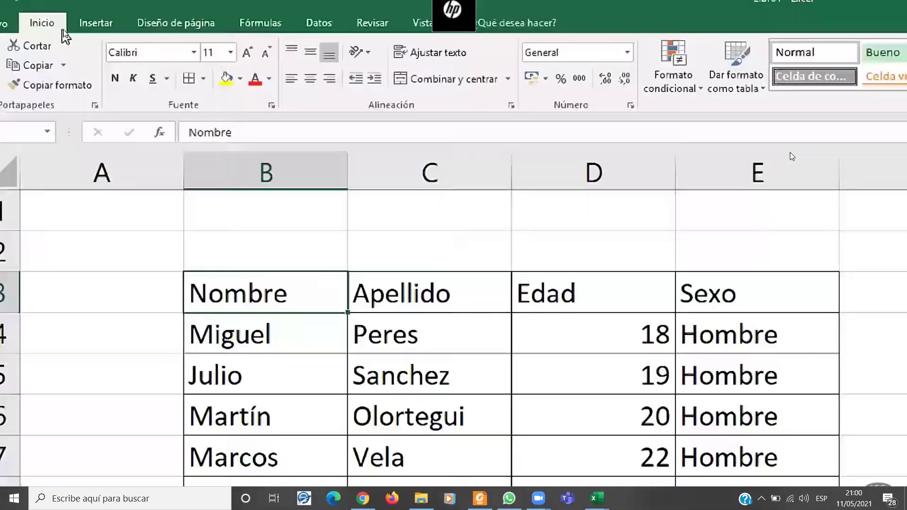
click(158, 194)
click(158, 175)
click(163, 209)
drag(155, 175, 422, 173)
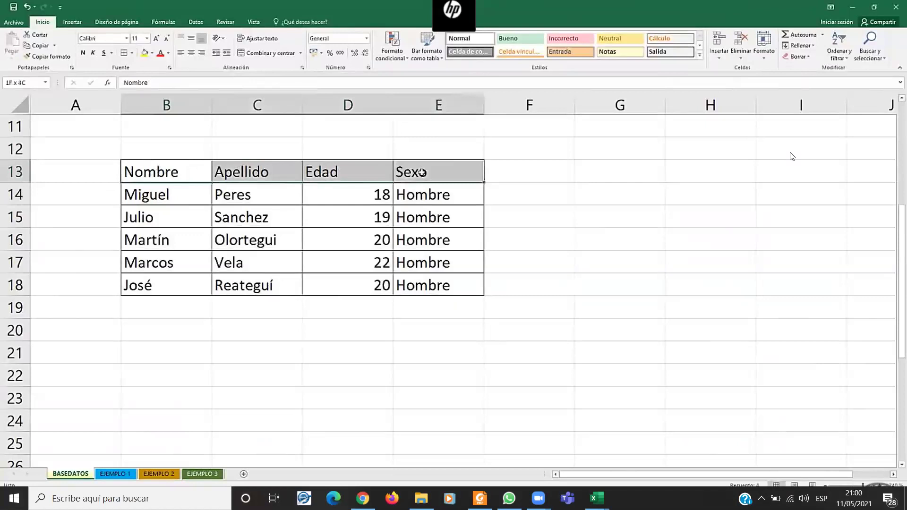
click(222, 236)
click(158, 170)
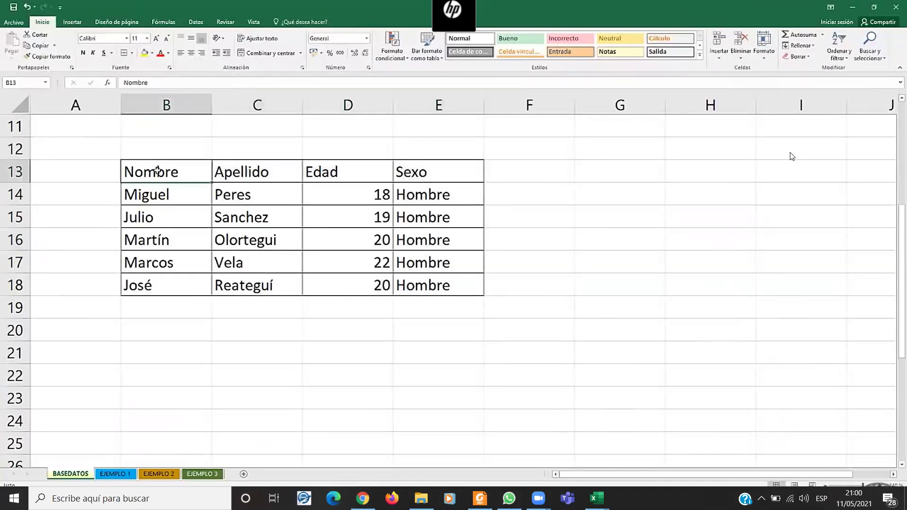
key(super)
key(super)
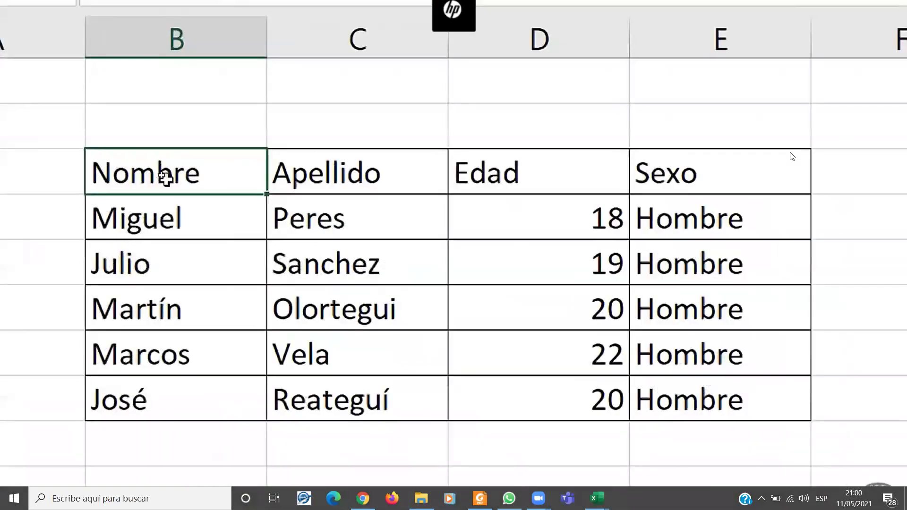
click(161, 281)
drag(141, 218, 166, 402)
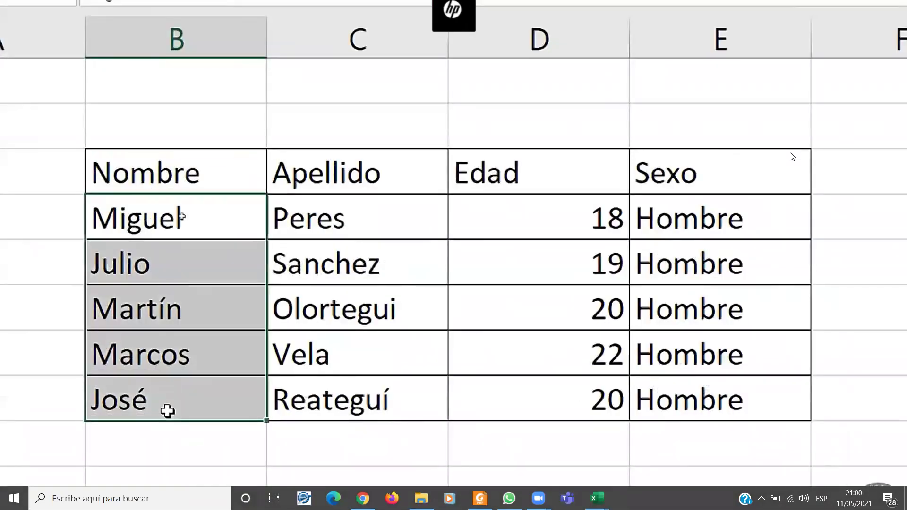
drag(127, 172, 692, 172)
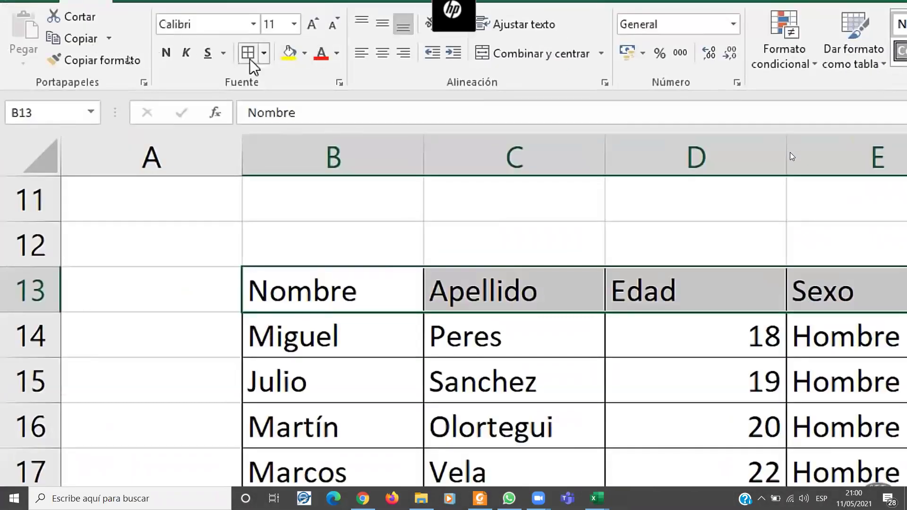
click(306, 55)
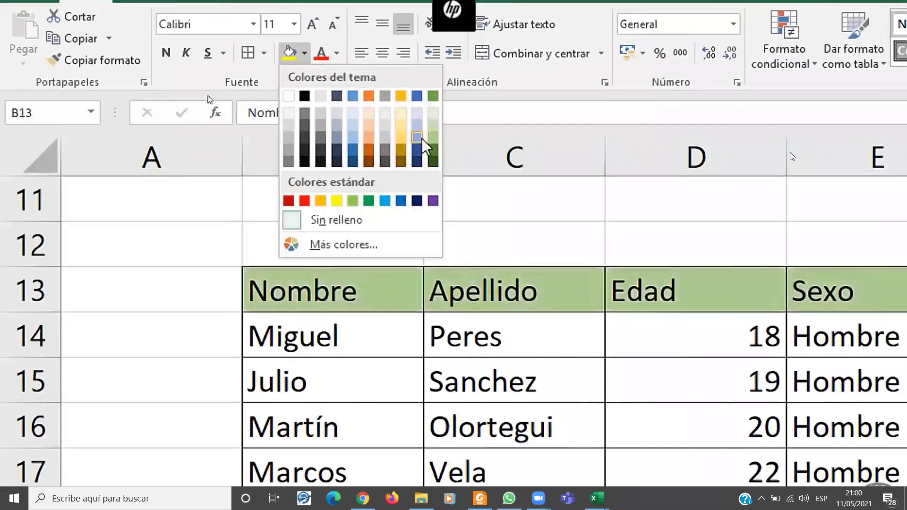
click(399, 139)
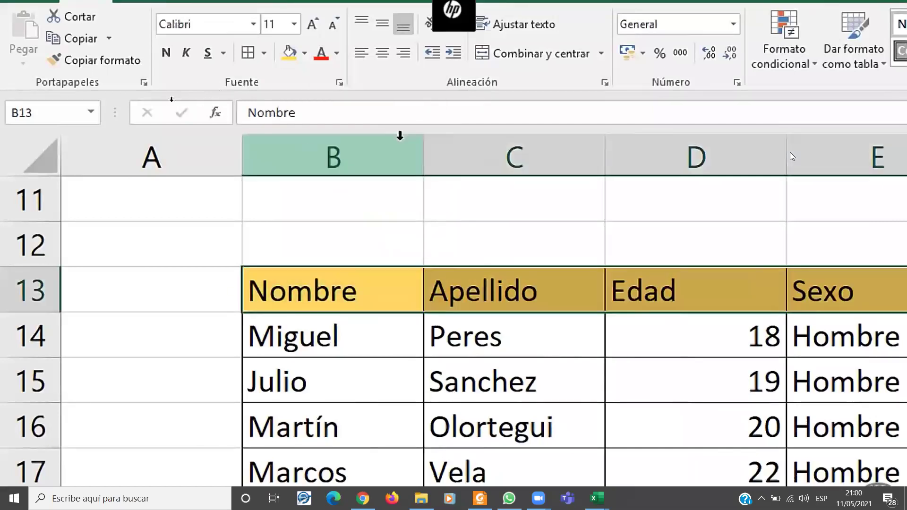
Make the header text bold, italic and underlined.
click(169, 50)
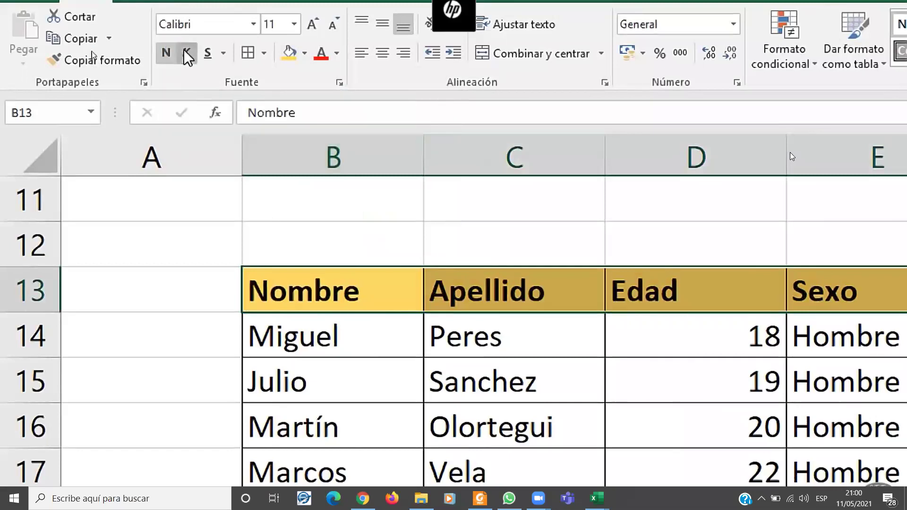
click(185, 52)
click(209, 52)
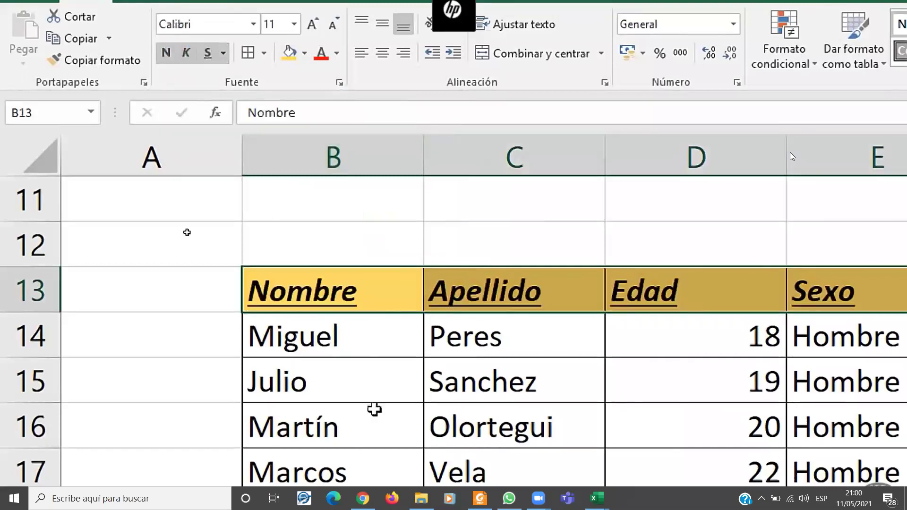
click(208, 53)
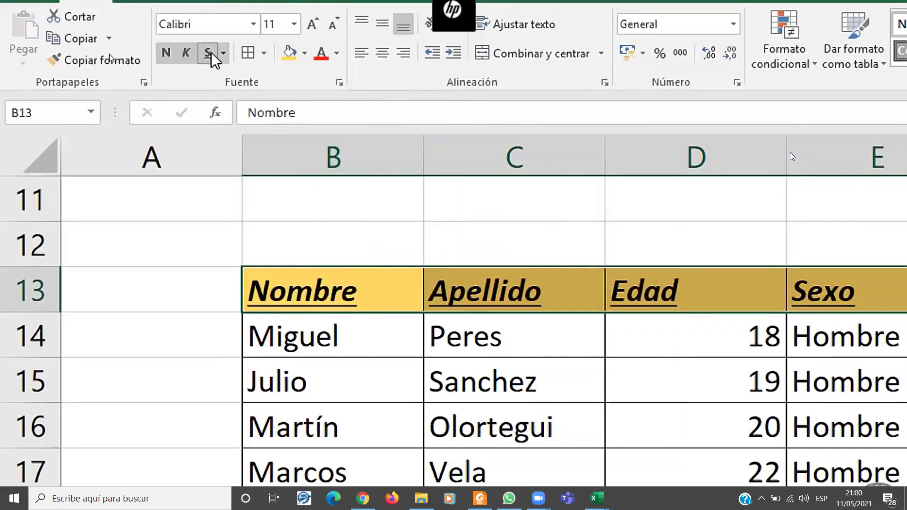
Enlarge the header font, then shrink it back down to 14 pt.
click(311, 25)
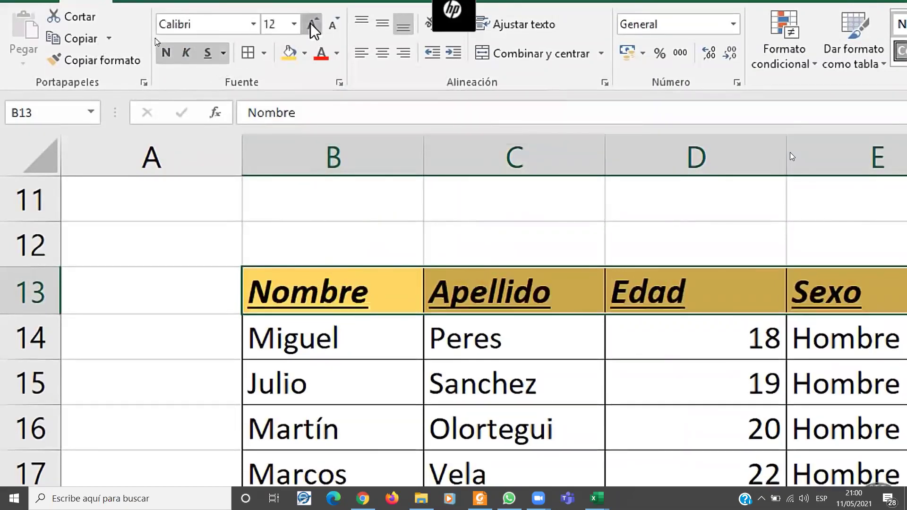
click(311, 25)
click(311, 24)
click(312, 25)
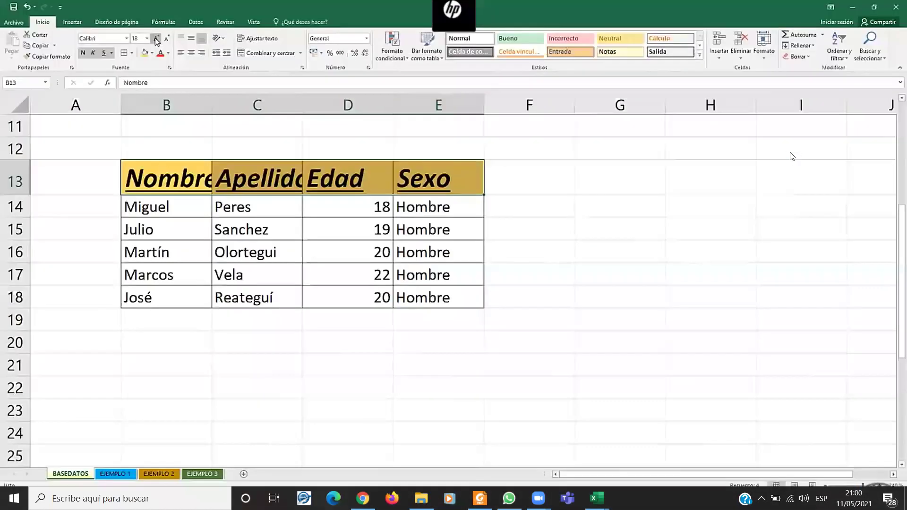
click(157, 41)
click(156, 40)
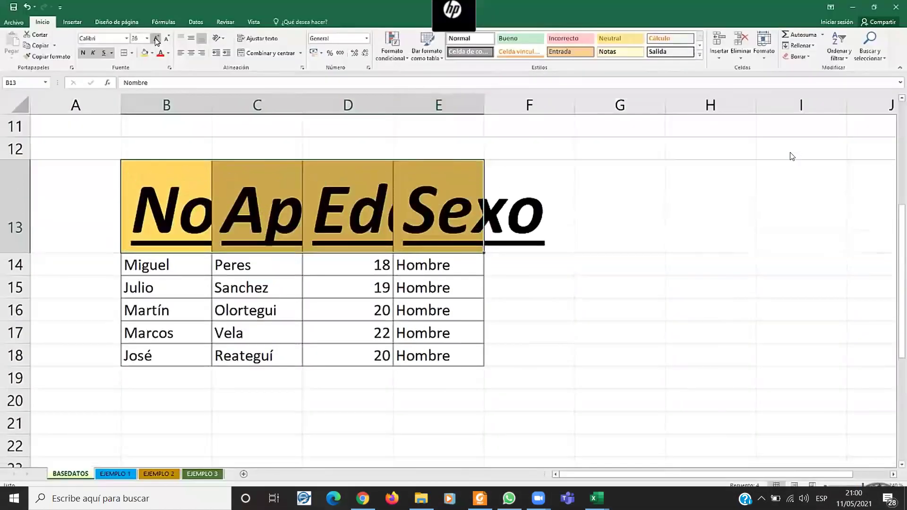
click(157, 40)
click(167, 39)
click(167, 39)
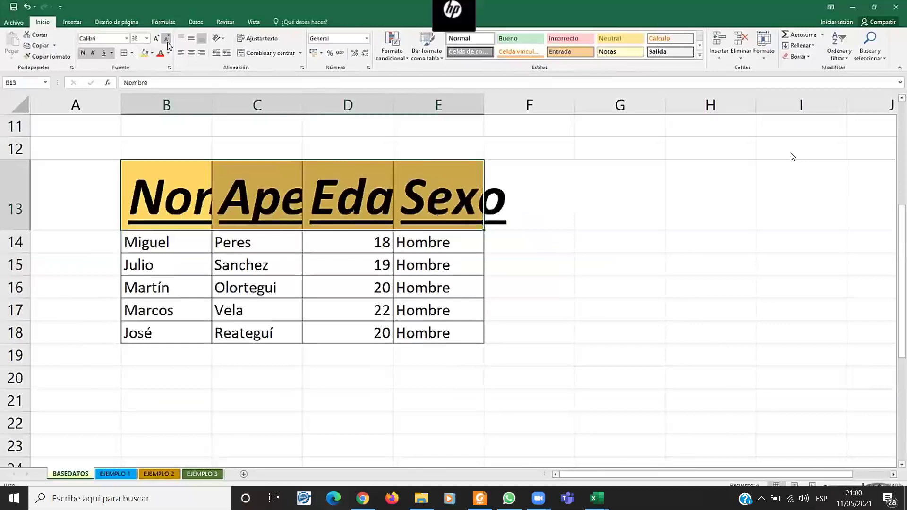
click(166, 39)
click(166, 38)
click(166, 39)
click(166, 38)
click(166, 38)
click(167, 39)
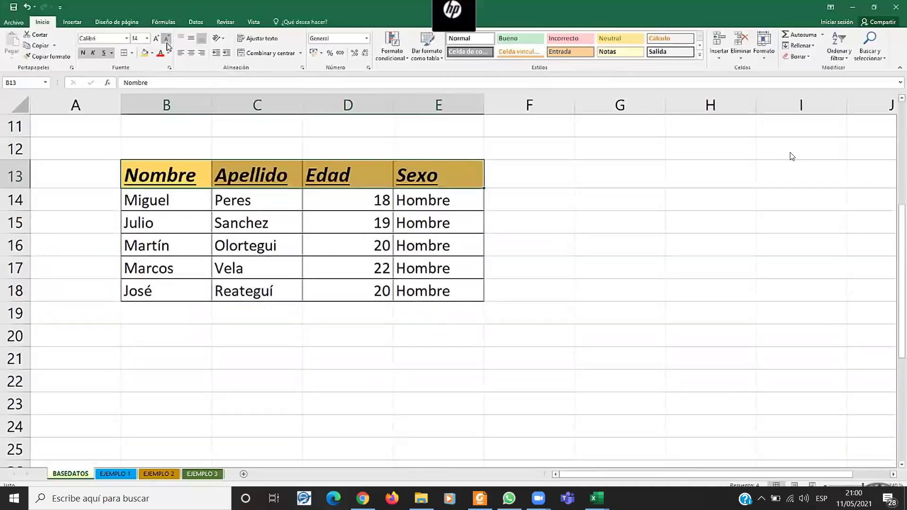
click(168, 53)
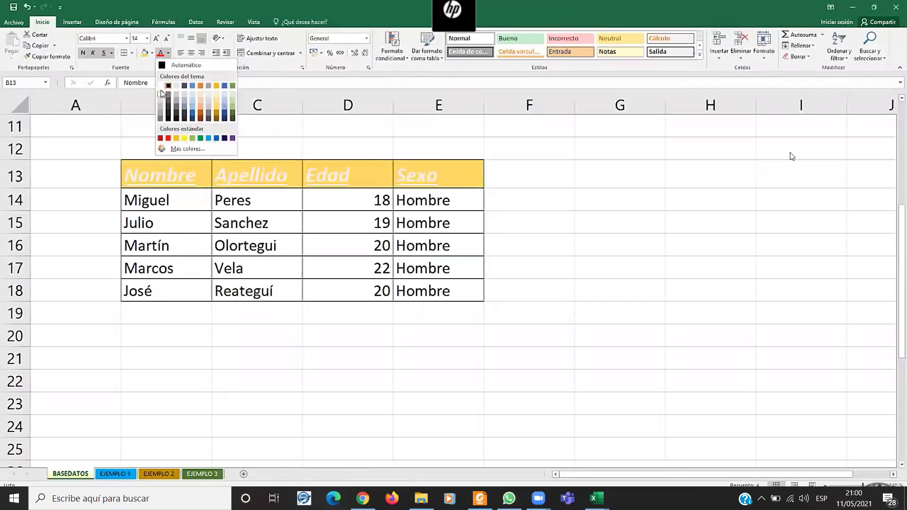
Make the header text black at 12 pt and remove its italic and underline.
click(169, 117)
click(167, 41)
click(103, 53)
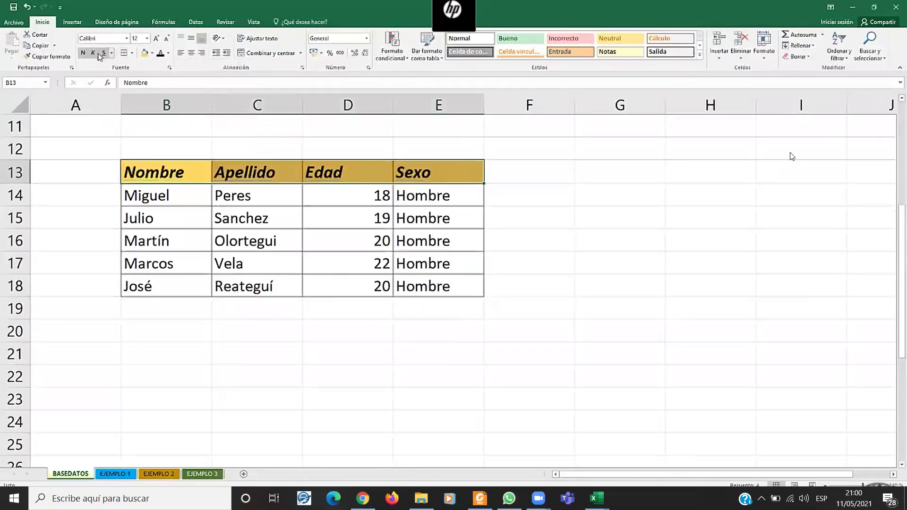
click(93, 53)
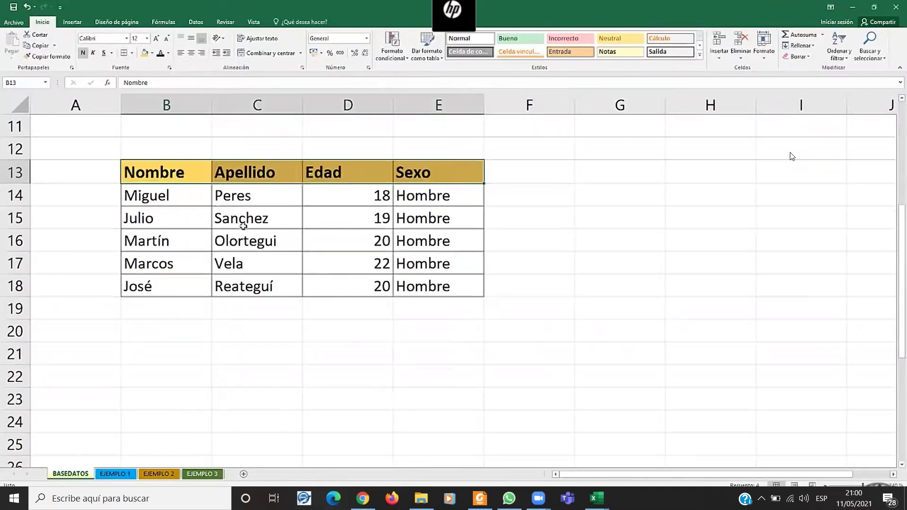
scroll(792, 157, up, 1)
scroll(792, 156, up, 1)
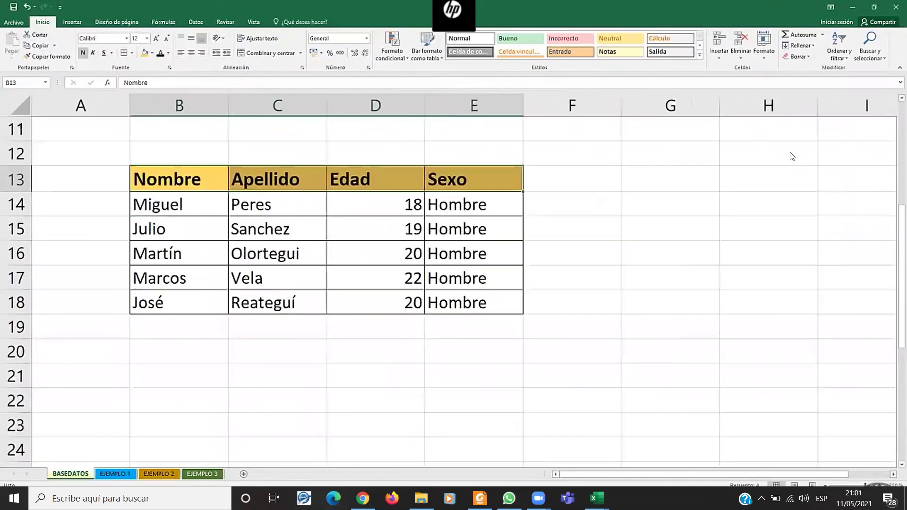
scroll(792, 157, up, 1)
scroll(791, 156, up, 1)
scroll(232, 191, down, 1)
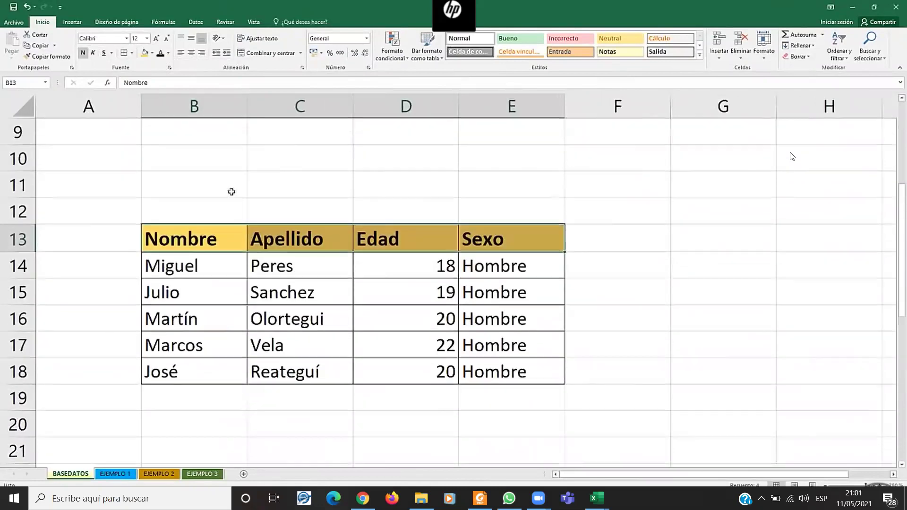
Centre the header text vertically and make row 13 taller.
click(193, 42)
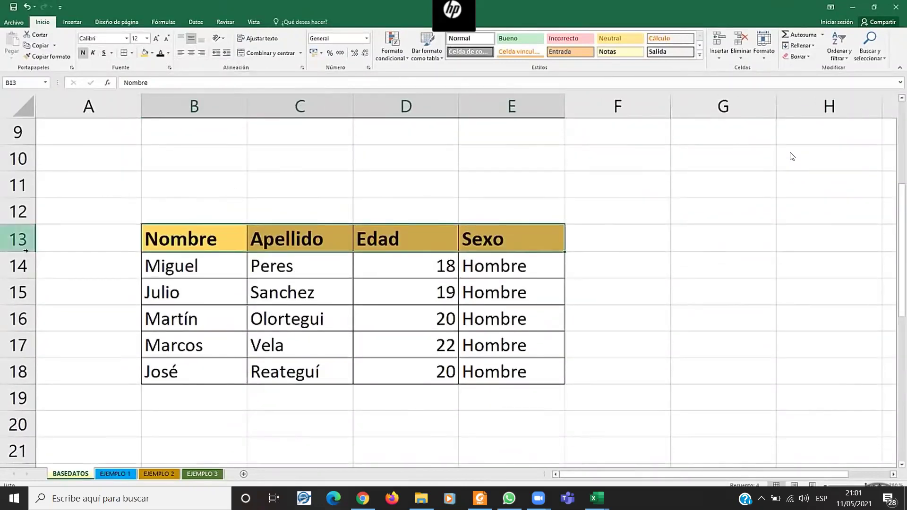
click(65, 264)
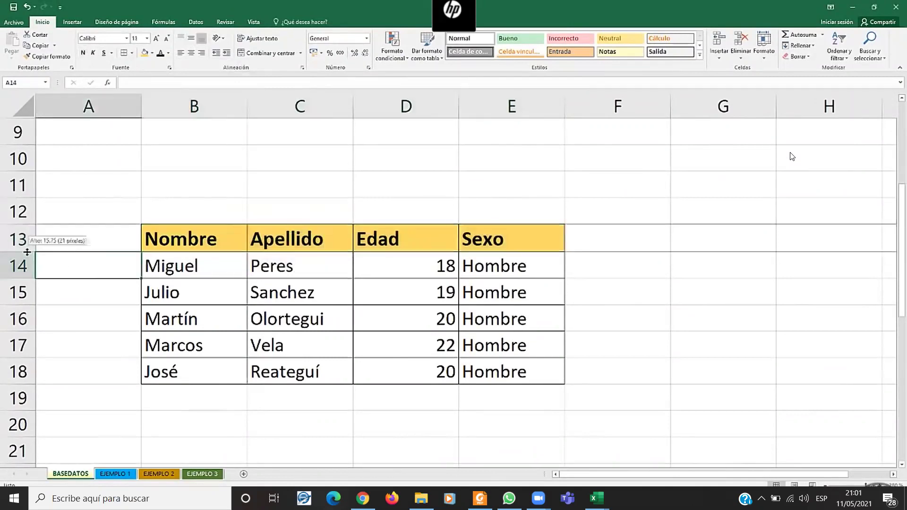
drag(28, 253, 29, 269)
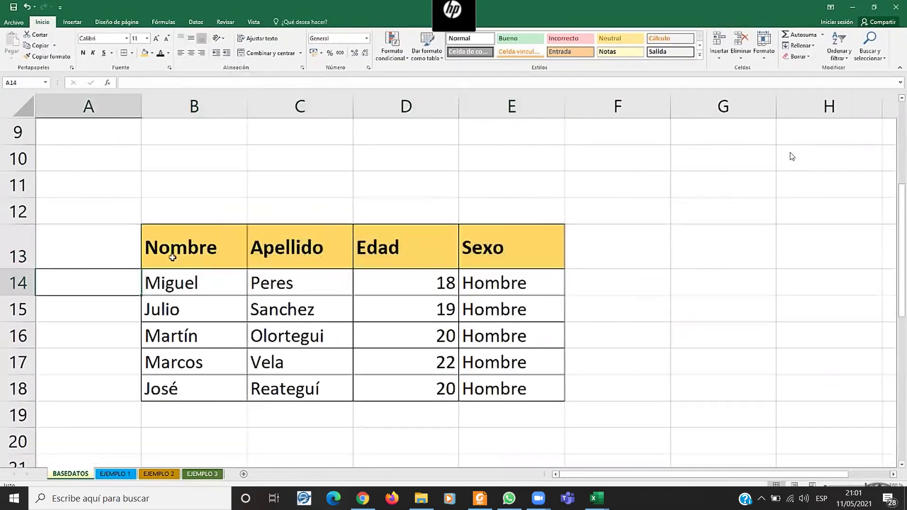
Try bottom and top alignment on the four headers, then centre them vertically and horizontally.
scroll(169, 281, down, 1)
scroll(171, 280, up, 1)
drag(185, 231, 497, 239)
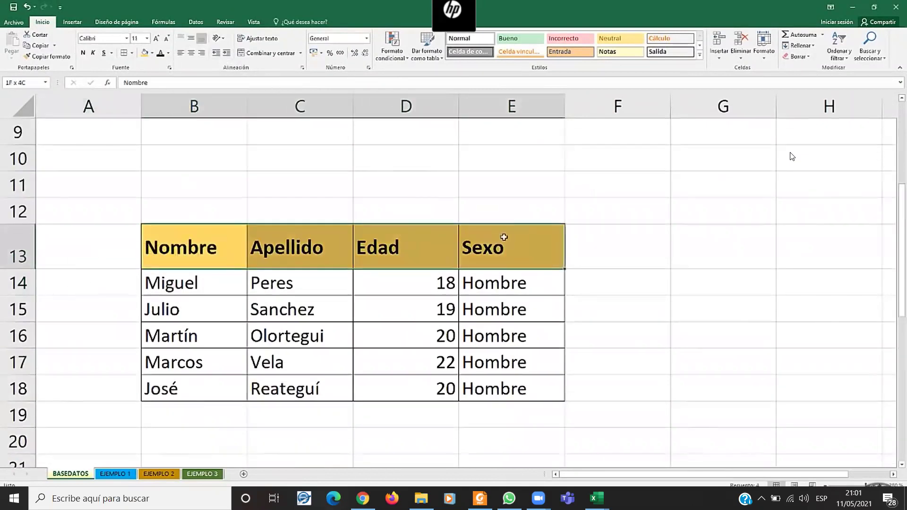
click(190, 40)
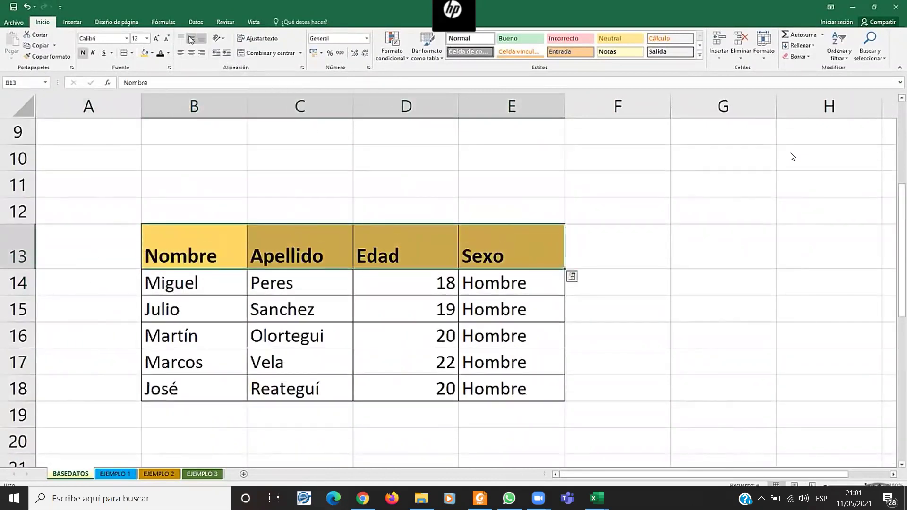
click(190, 40)
click(181, 39)
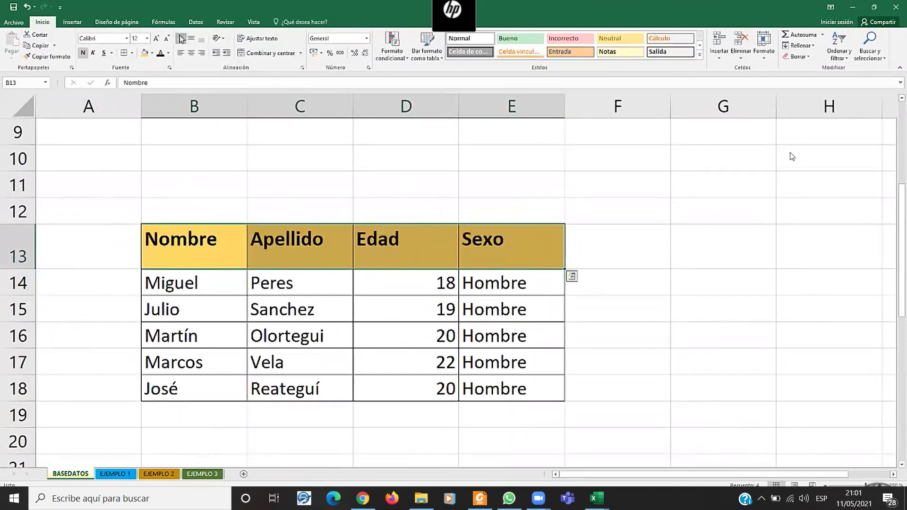
click(190, 40)
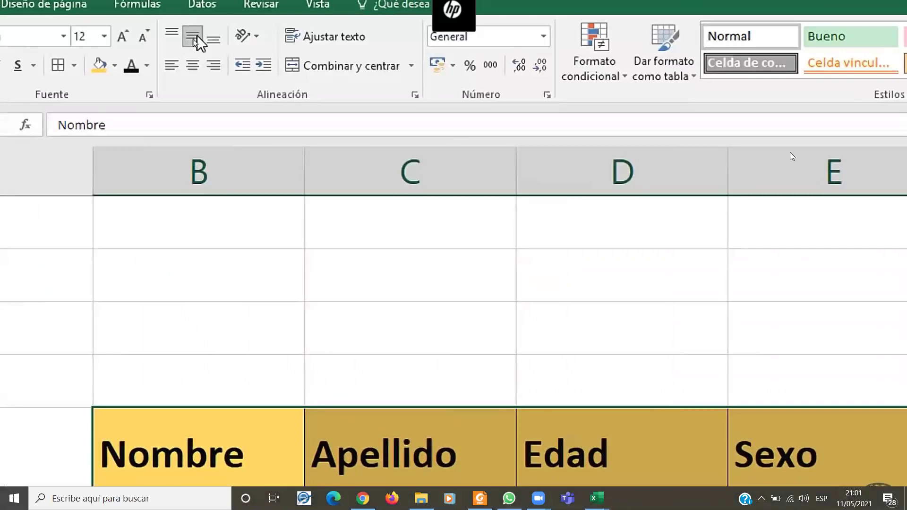
click(191, 67)
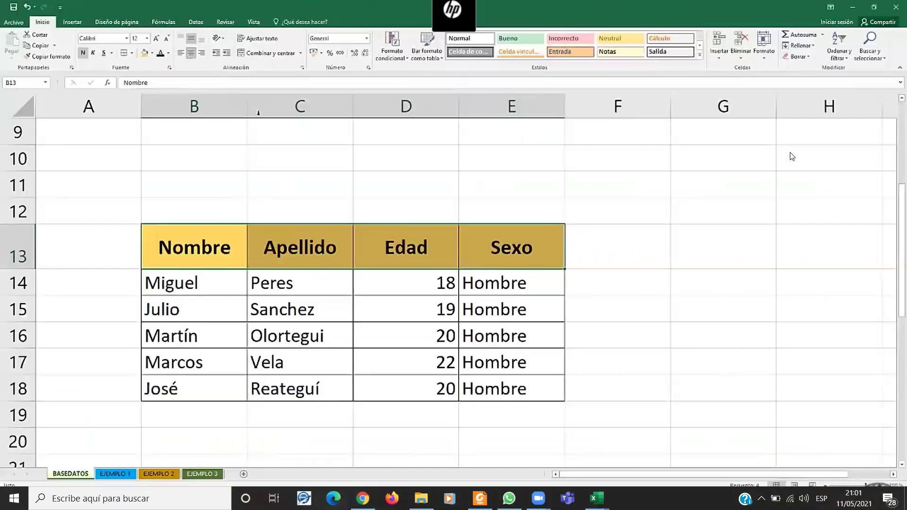
Check each centred header from Nombre to Sexo, then select the data range B14:E18.
click(217, 259)
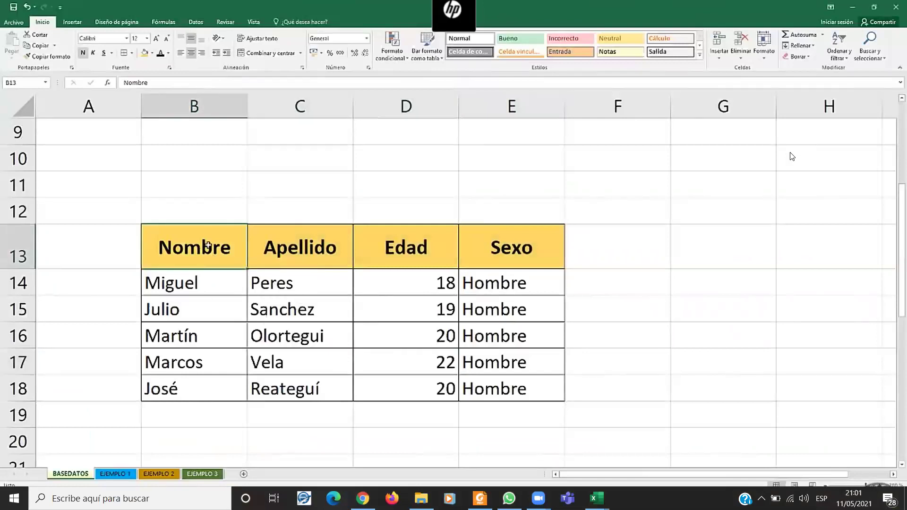
click(302, 250)
click(406, 245)
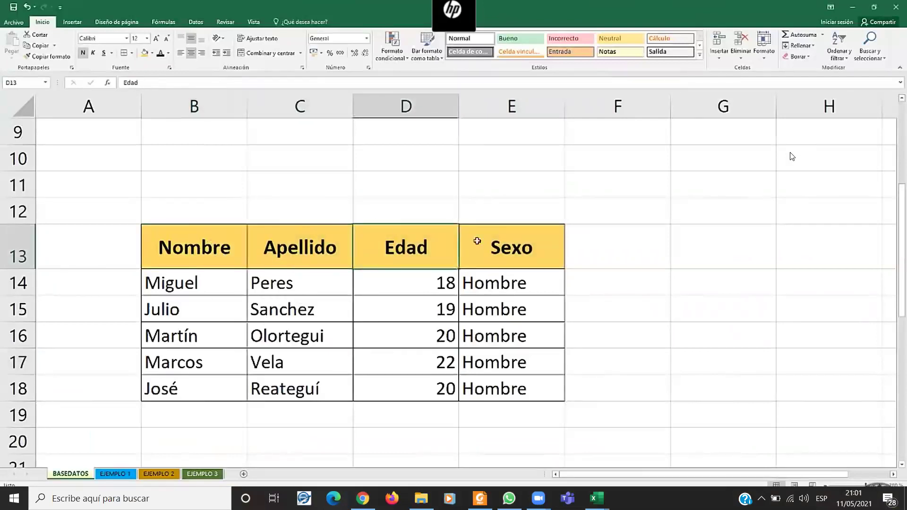
click(489, 244)
drag(194, 282, 473, 389)
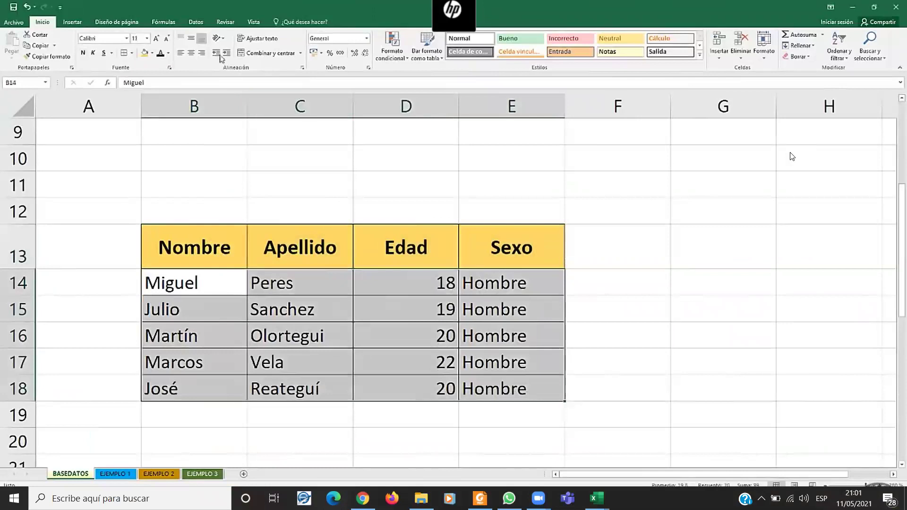
Apply Center alignment to the data range B14:E18, leaving the font size unchanged.
click(192, 55)
click(466, 368)
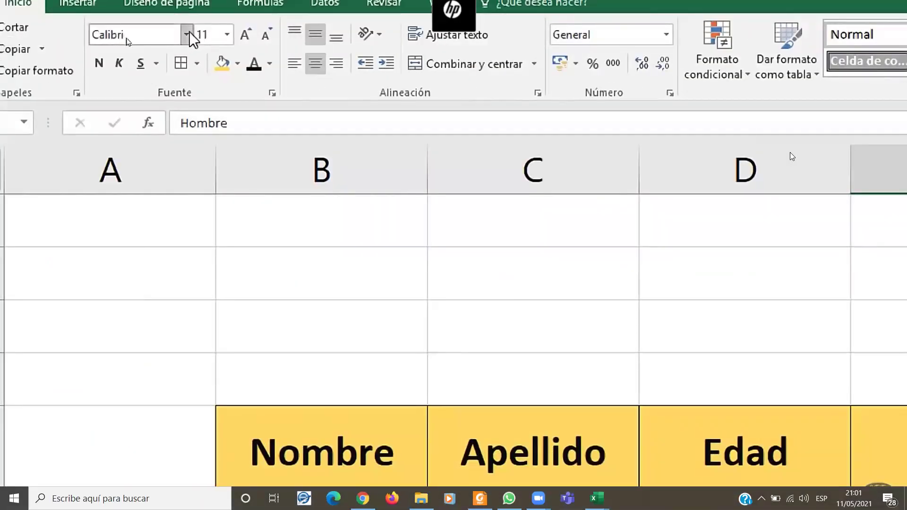
click(227, 34)
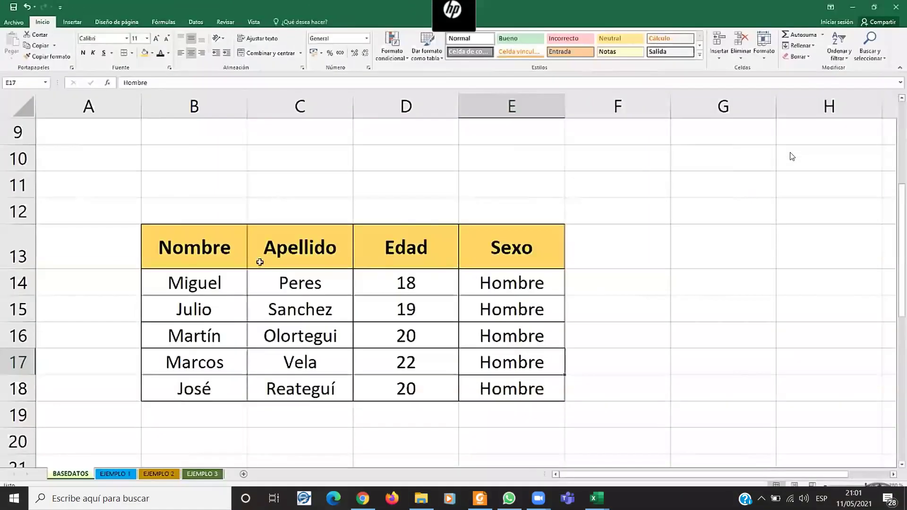
click(286, 302)
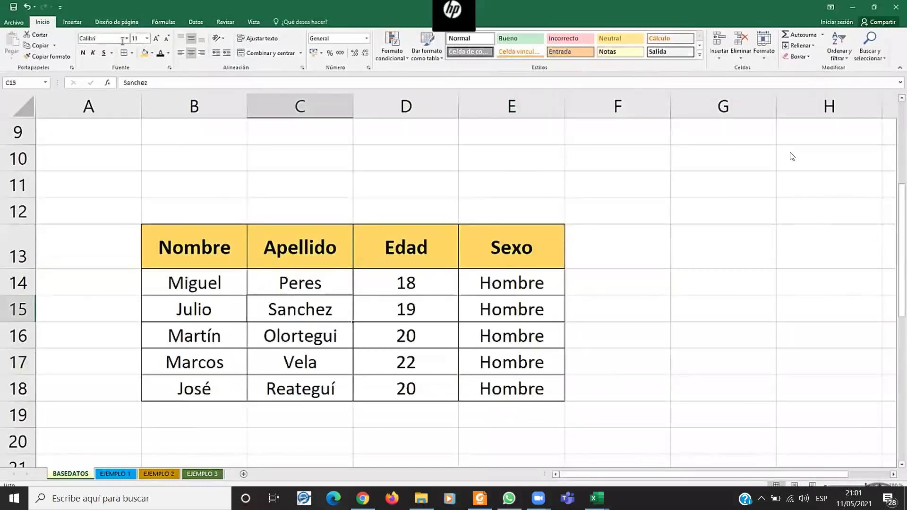
click(189, 290)
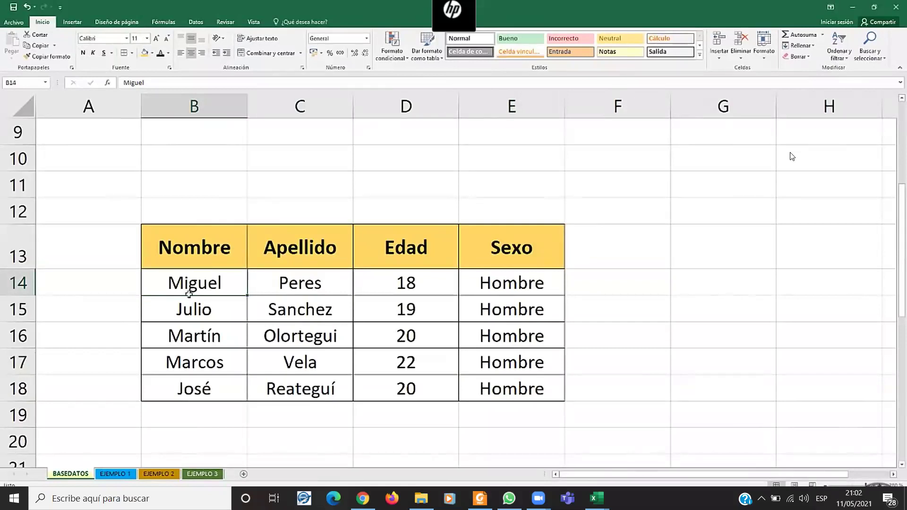
Insert a blank row 15 above Julio.
click(182, 308)
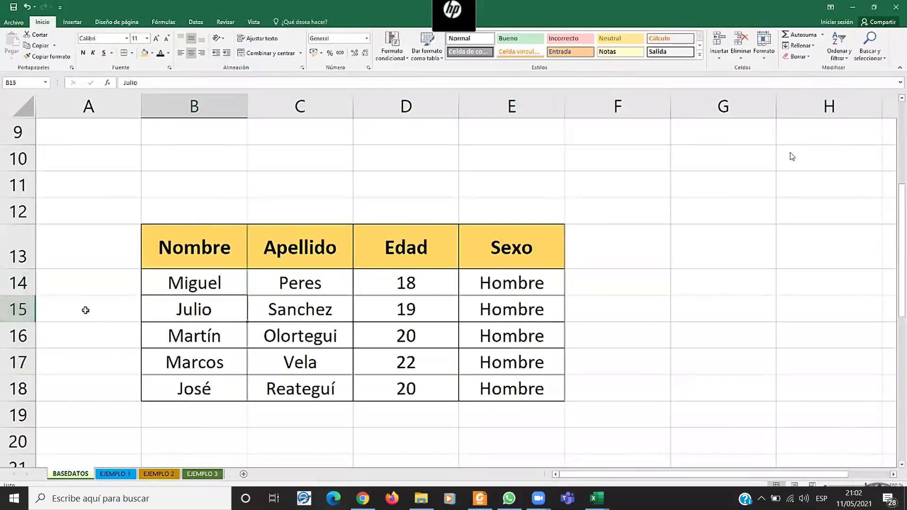
drag(177, 310, 520, 310)
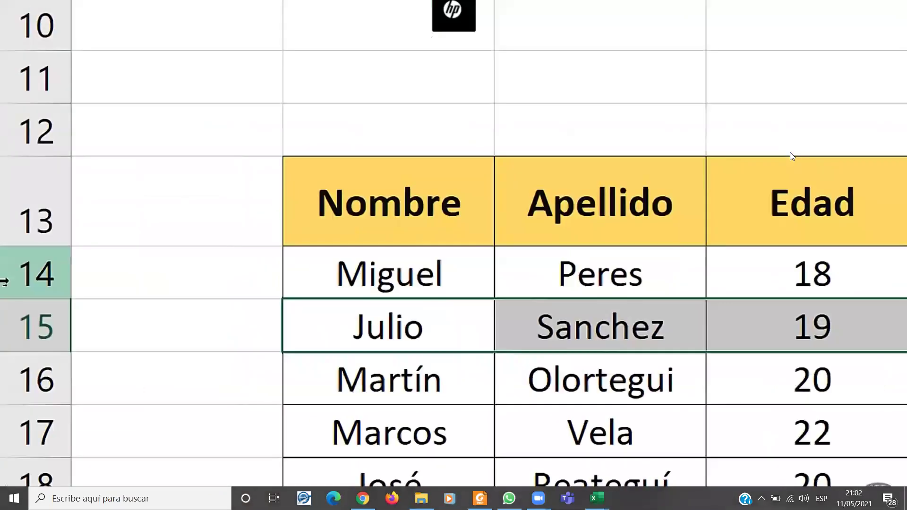
click(14, 282)
click(14, 308)
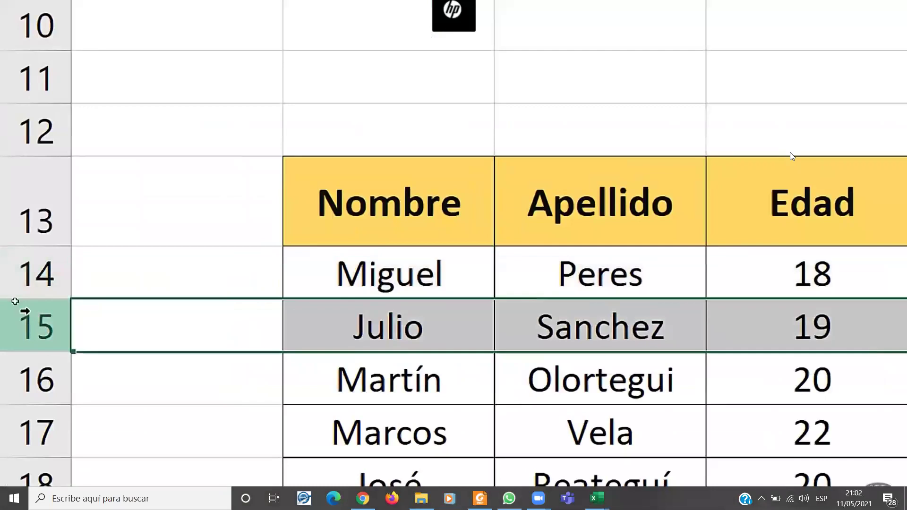
click(24, 276)
click(37, 326)
right_click(40, 326)
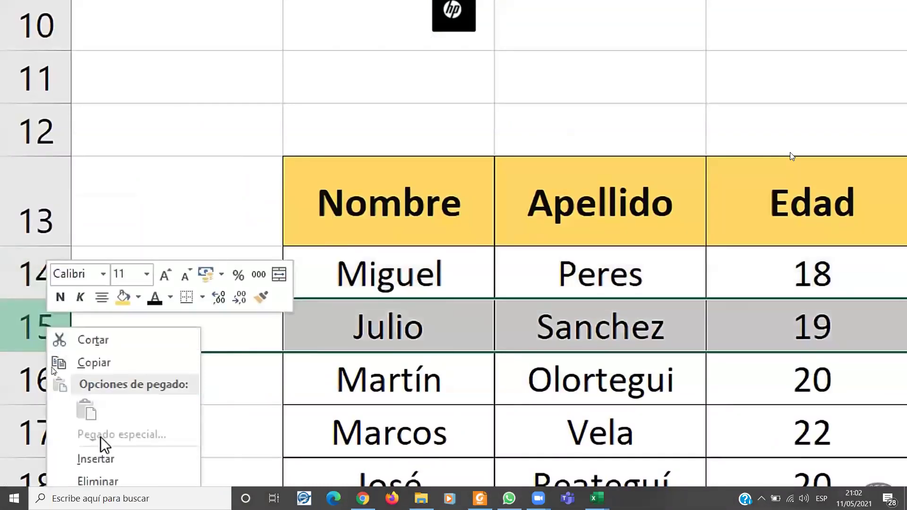
click(106, 461)
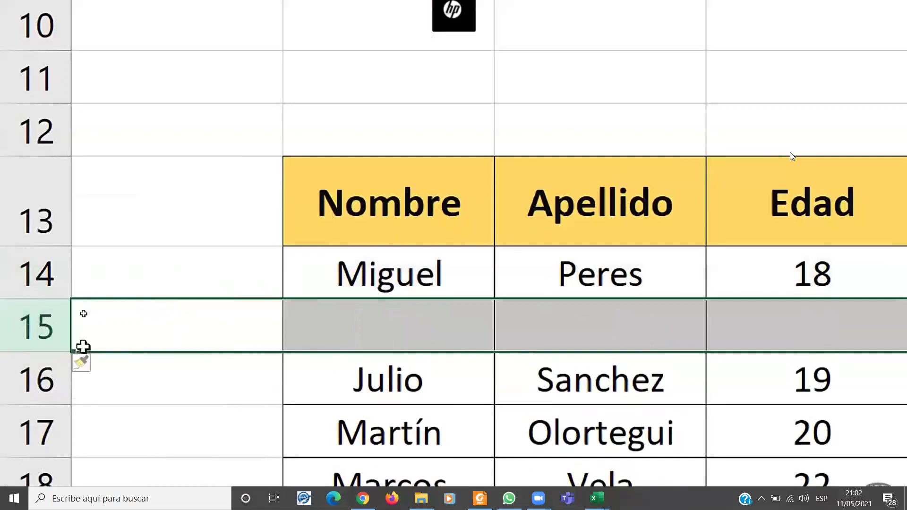
key(ctrl+z)
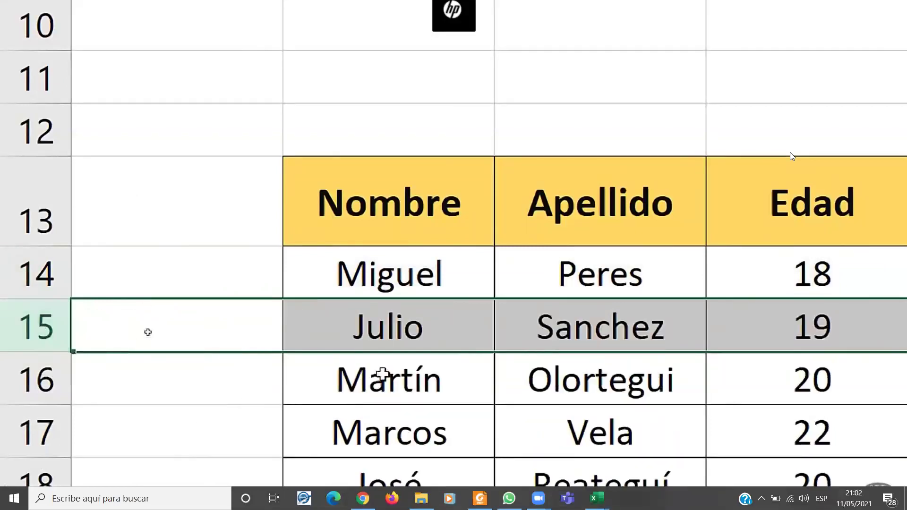
right_click(19, 319)
click(89, 456)
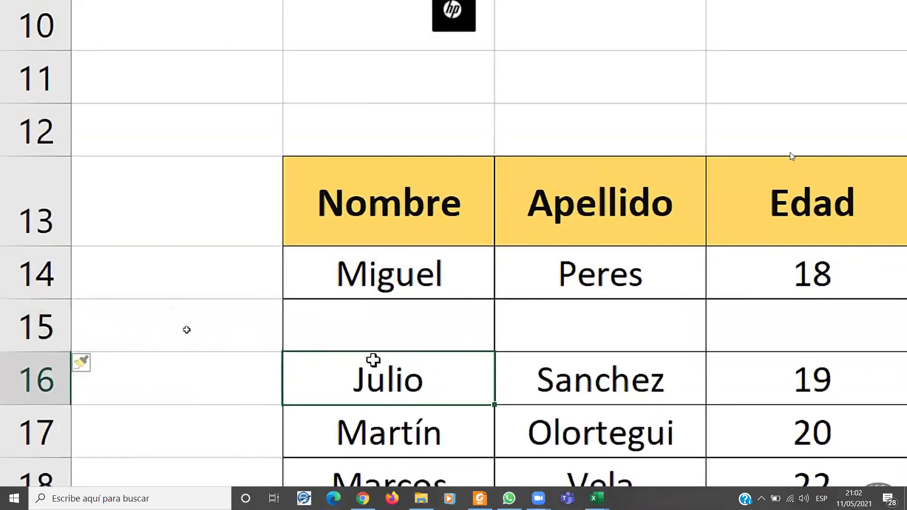
Insert another blank row 14 above Miguel.
click(403, 339)
click(384, 341)
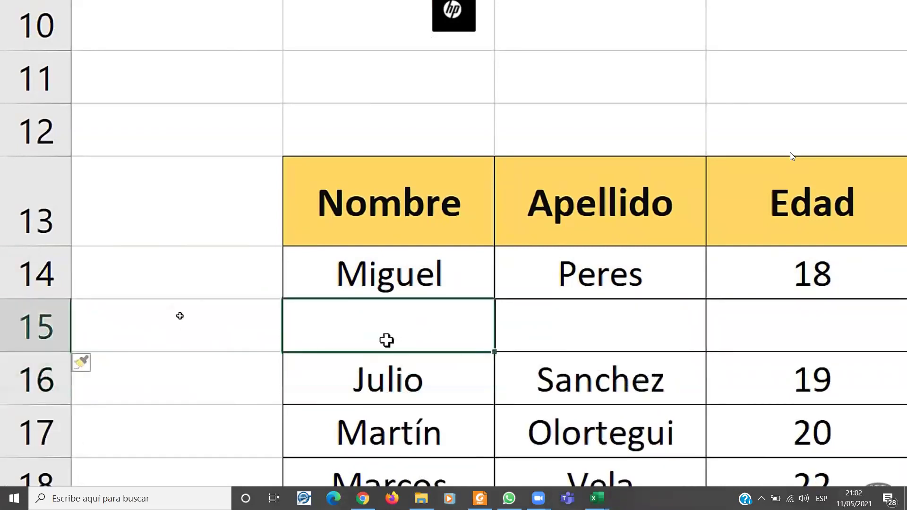
click(19, 277)
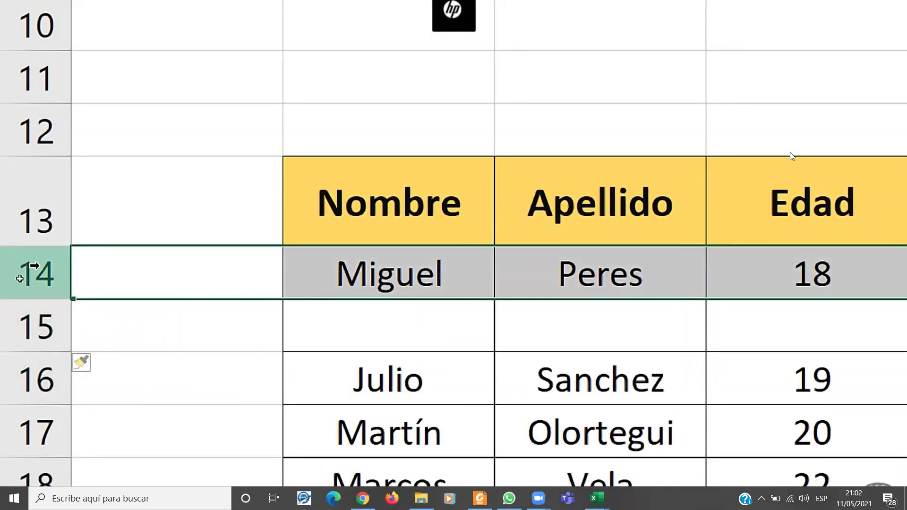
right_click(37, 265)
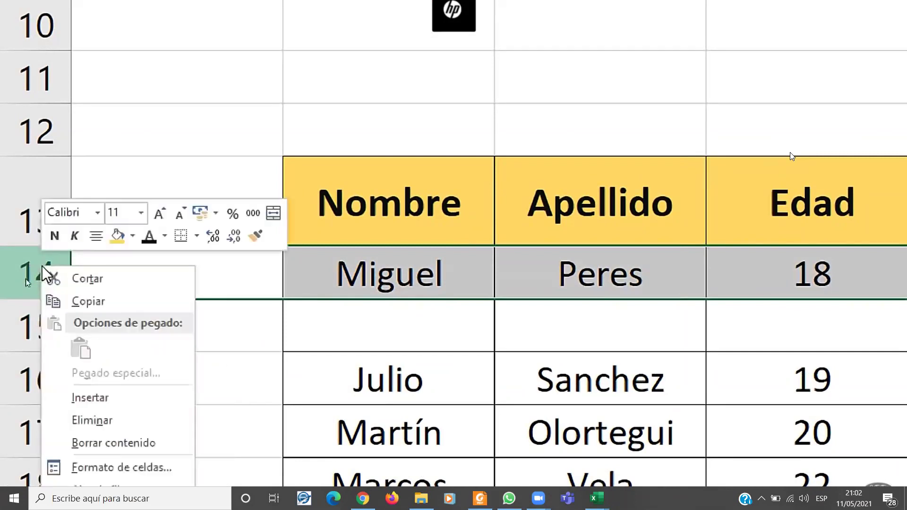
click(99, 396)
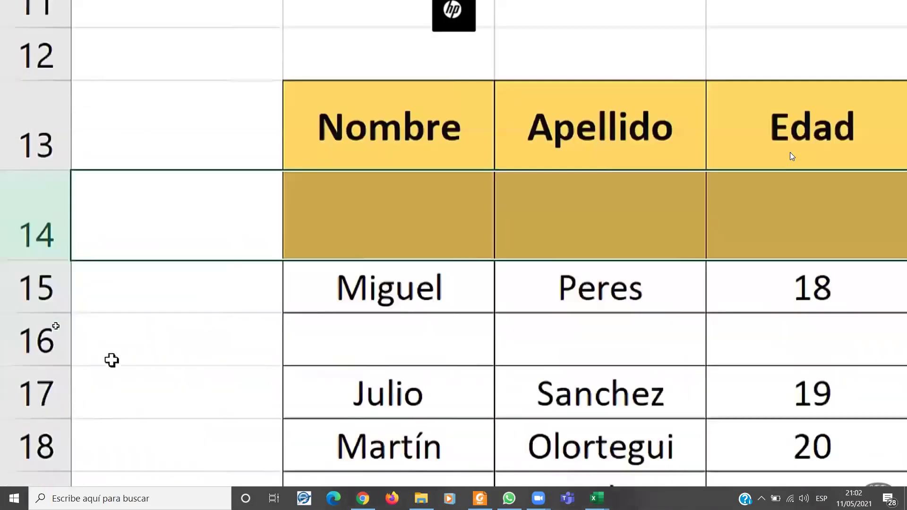
Set the new row's cells B14:E14 to No Fill, removing the gold.
click(379, 273)
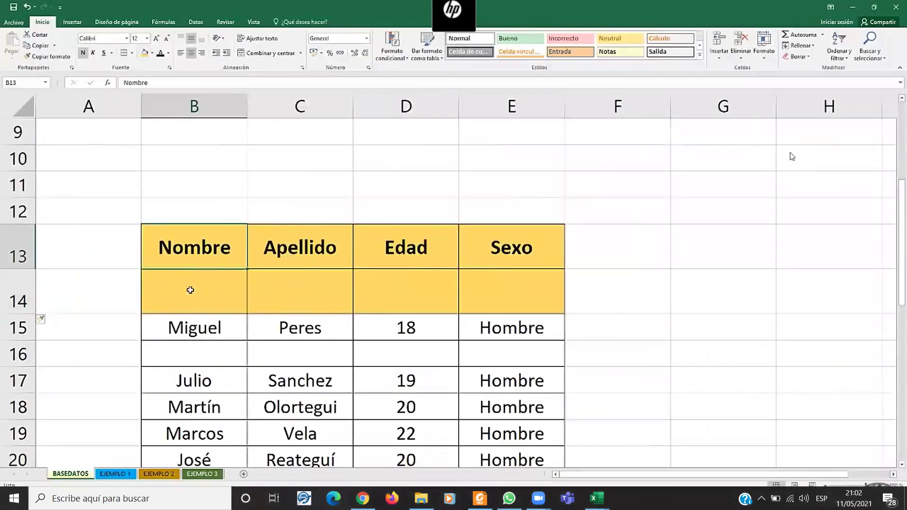
drag(184, 290, 473, 290)
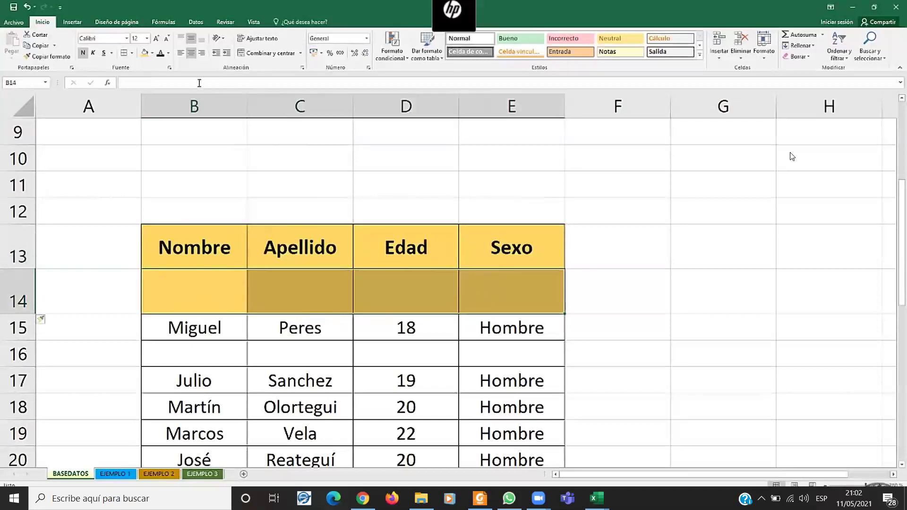
click(152, 54)
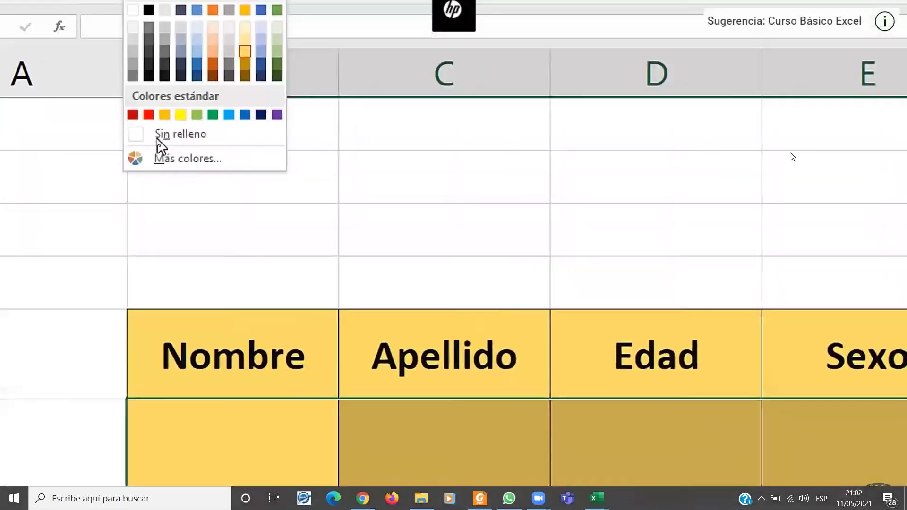
click(161, 137)
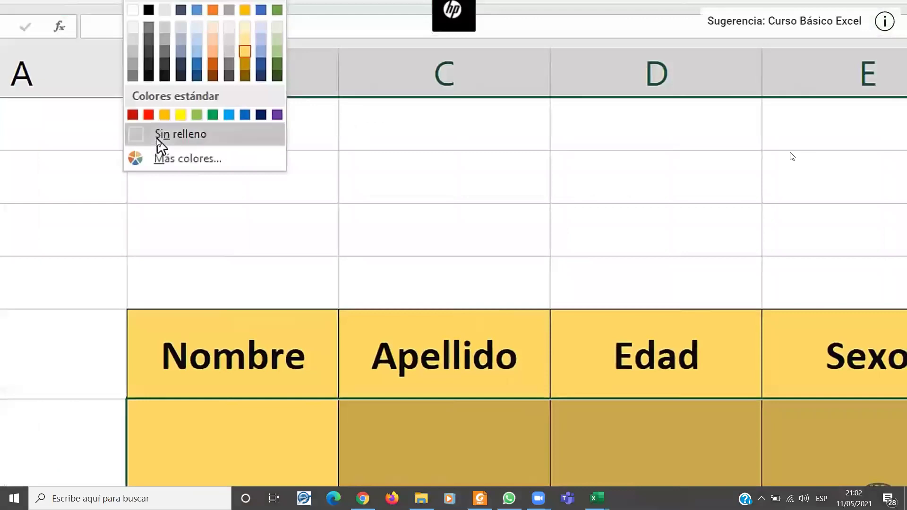
scroll(245, 324, down, 1)
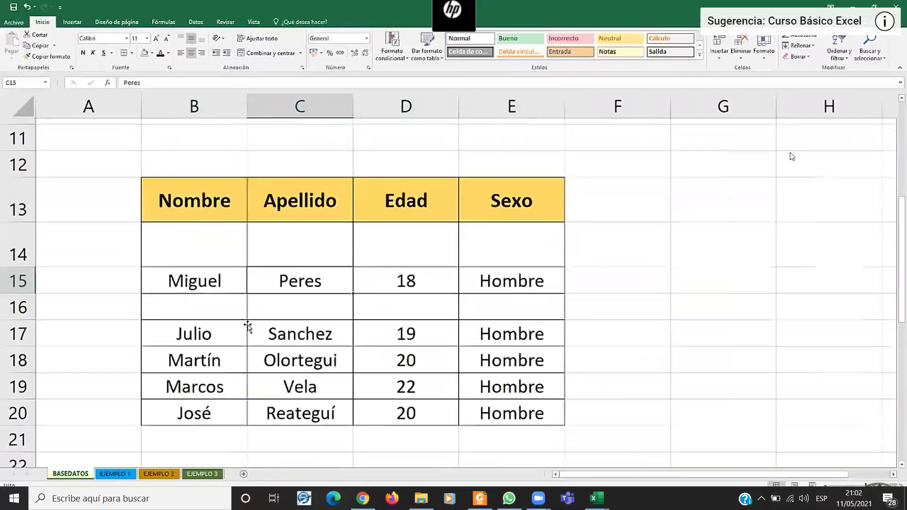
click(465, 219)
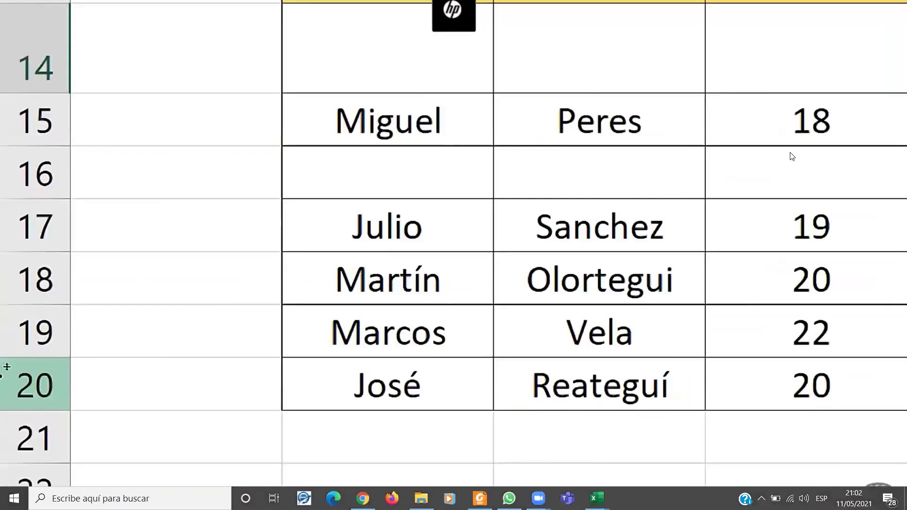
Insert a blank row 20 above José.
click(9, 327)
click(10, 354)
click(7, 378)
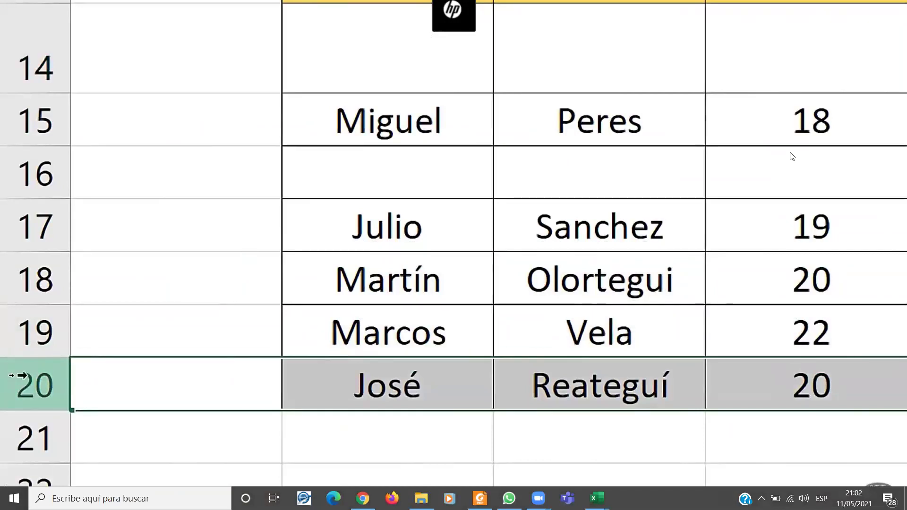
right_click(19, 377)
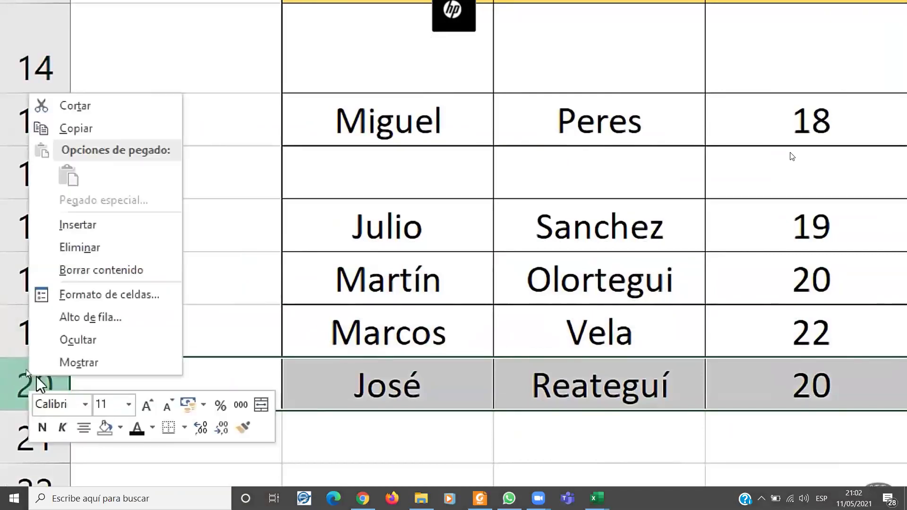
click(90, 226)
click(574, 313)
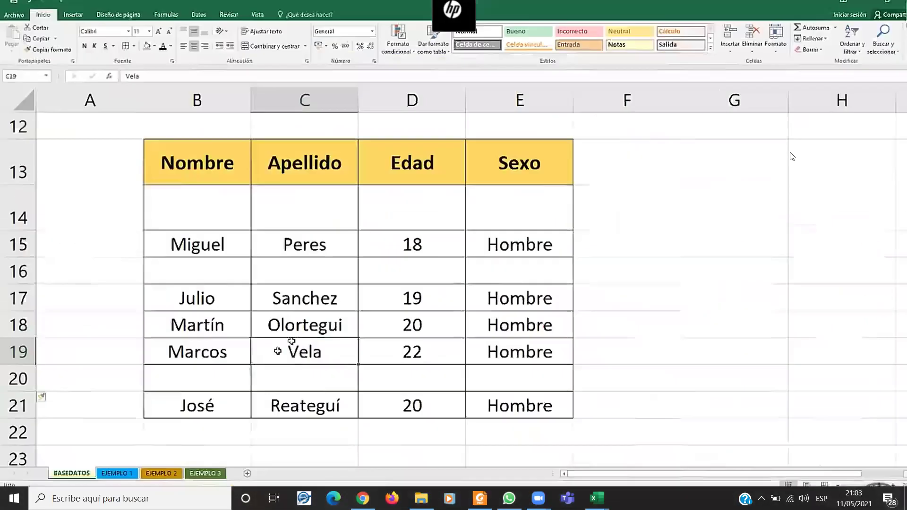
drag(196, 378, 515, 378)
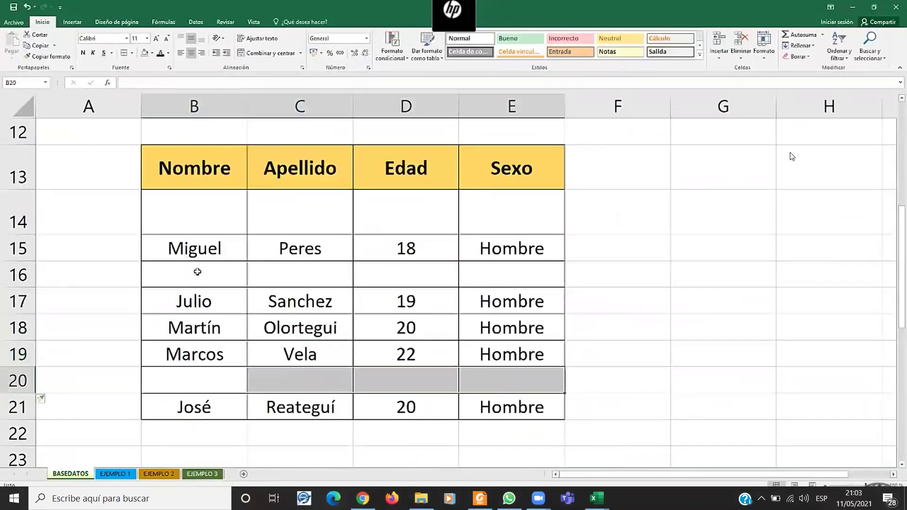
drag(197, 272, 480, 269)
mouse_move(208, 204)
mouse_down()
mouse_move(469, 205)
mouse_move(480, 214)
mouse_up()
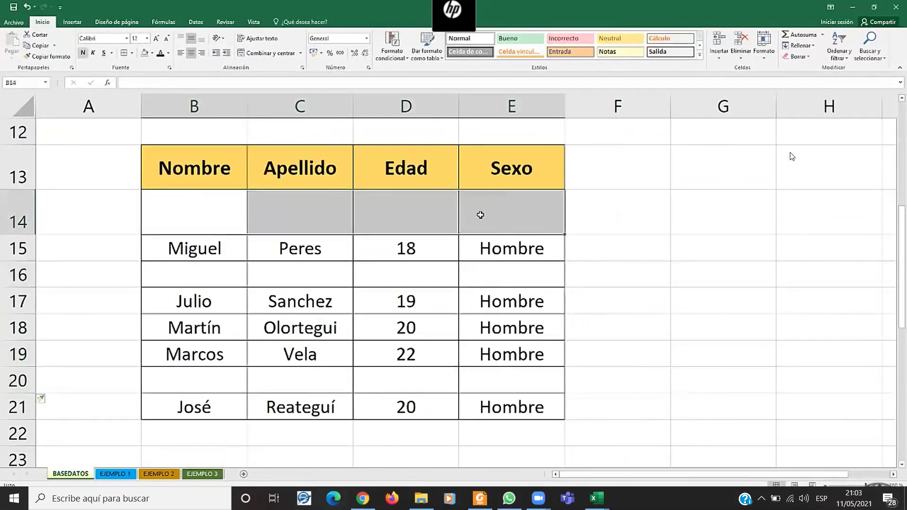
Delete the empty rows above Miguel, above Julio and above José.
right_click(16, 222)
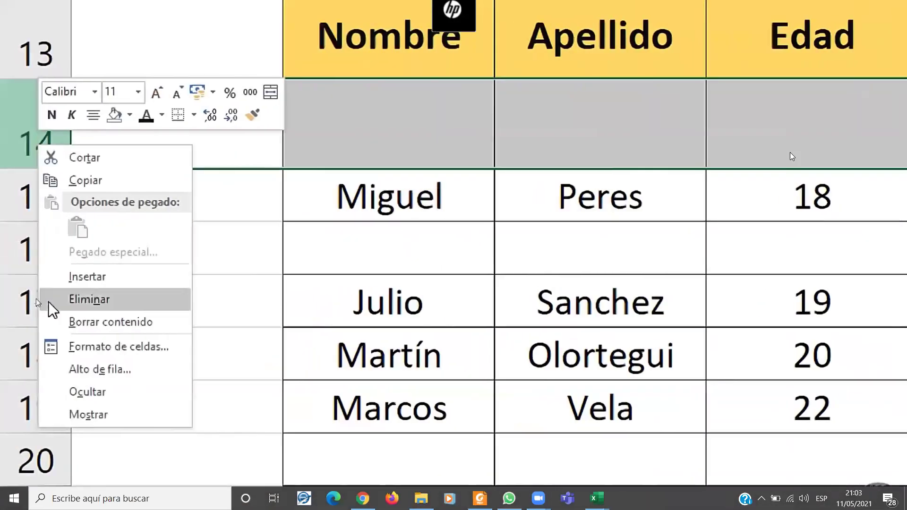
click(81, 299)
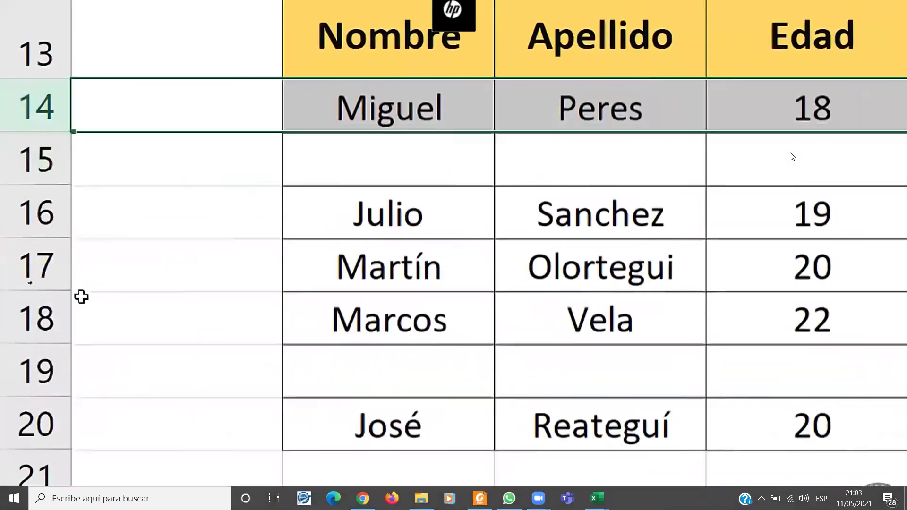
click(26, 151)
right_click(27, 154)
click(86, 312)
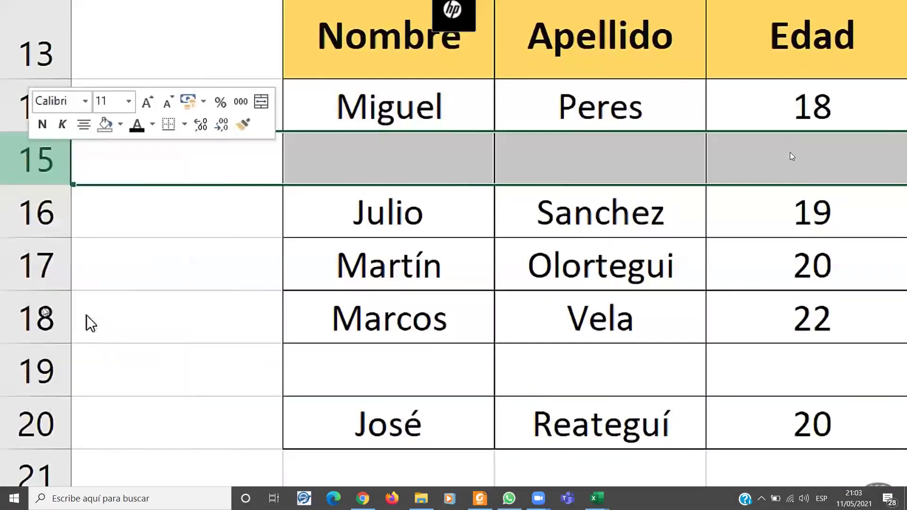
click(29, 314)
right_click(29, 314)
click(81, 477)
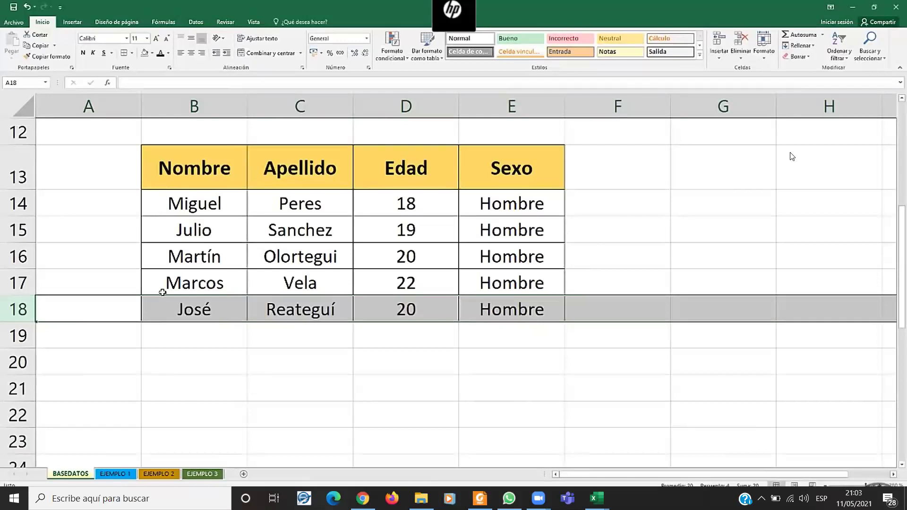
click(3, 265)
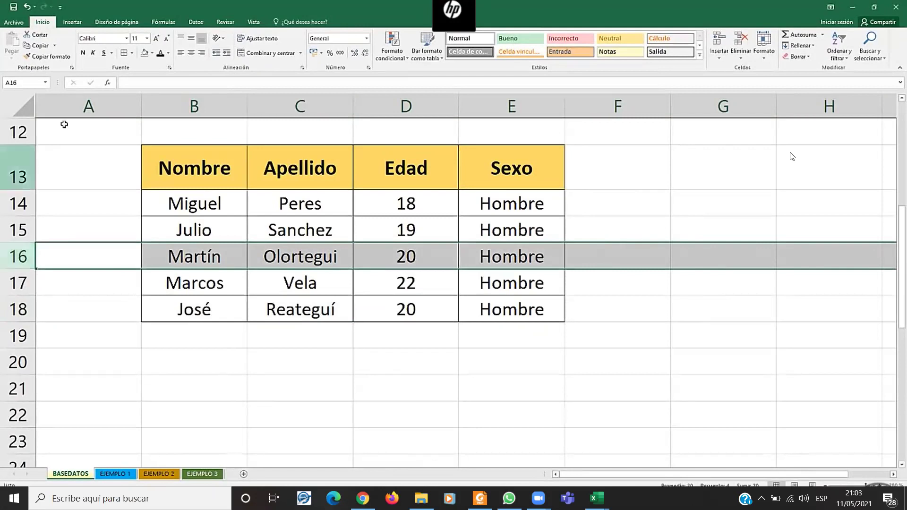
drag(199, 101, 229, 99)
click(278, 100)
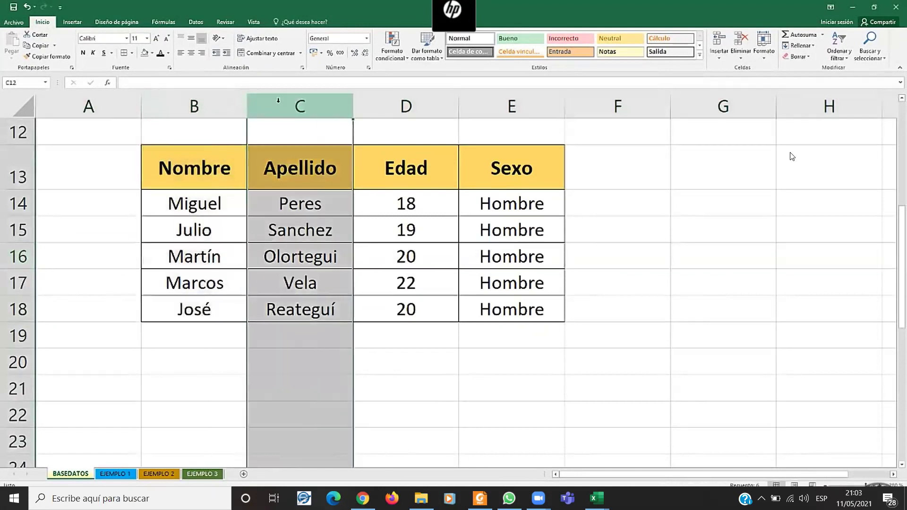
right_click(301, 106)
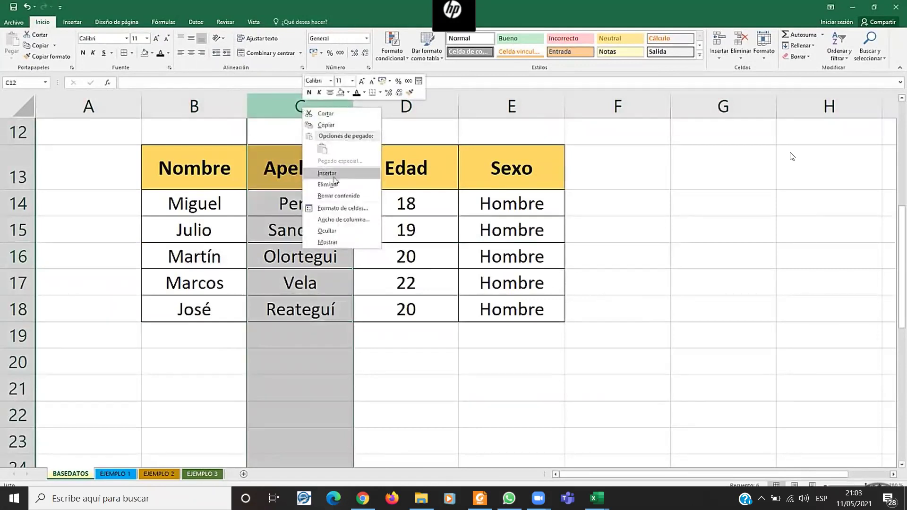
click(336, 178)
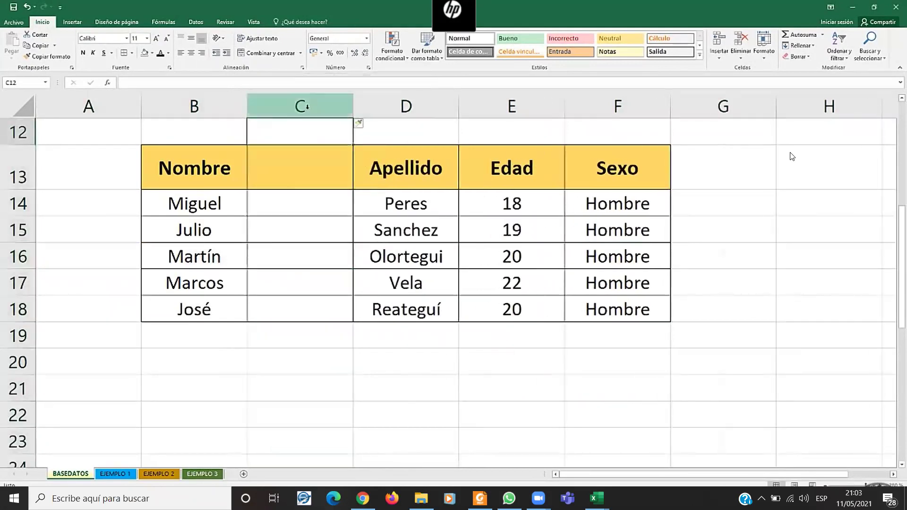
click(297, 256)
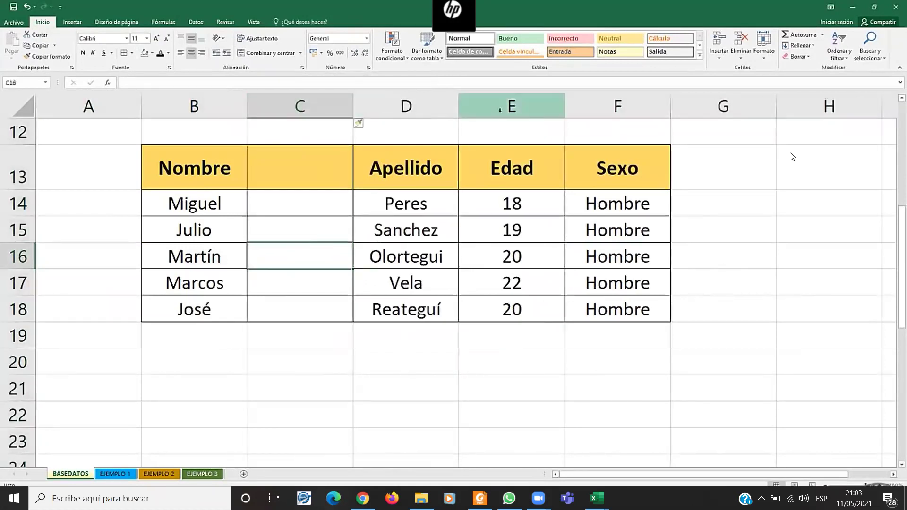
click(513, 162)
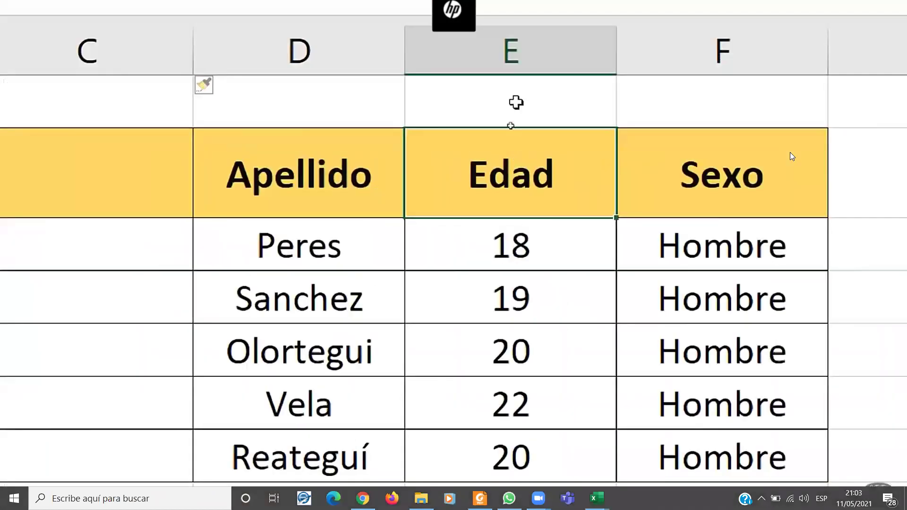
click(508, 106)
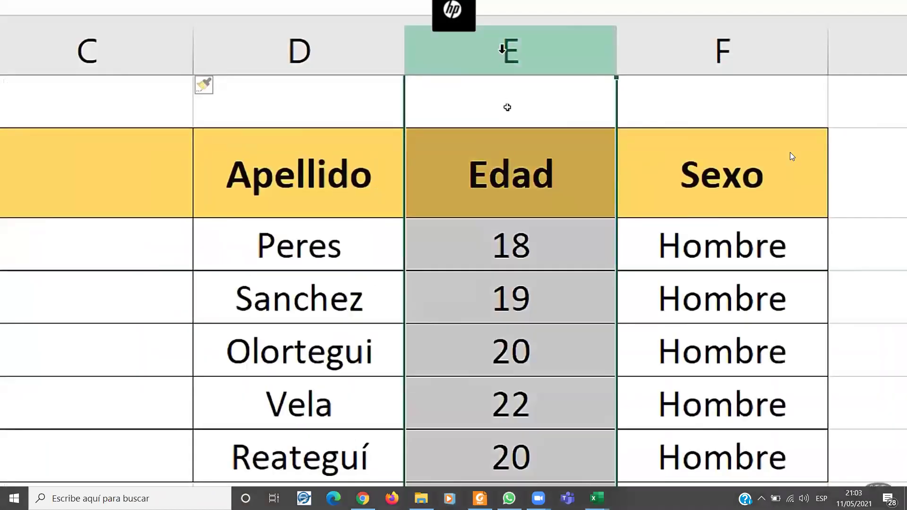
right_click(502, 50)
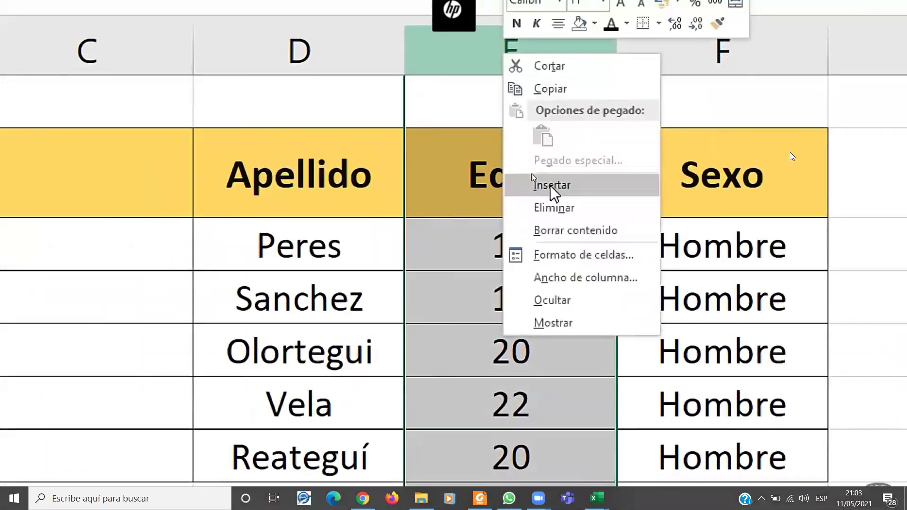
click(550, 187)
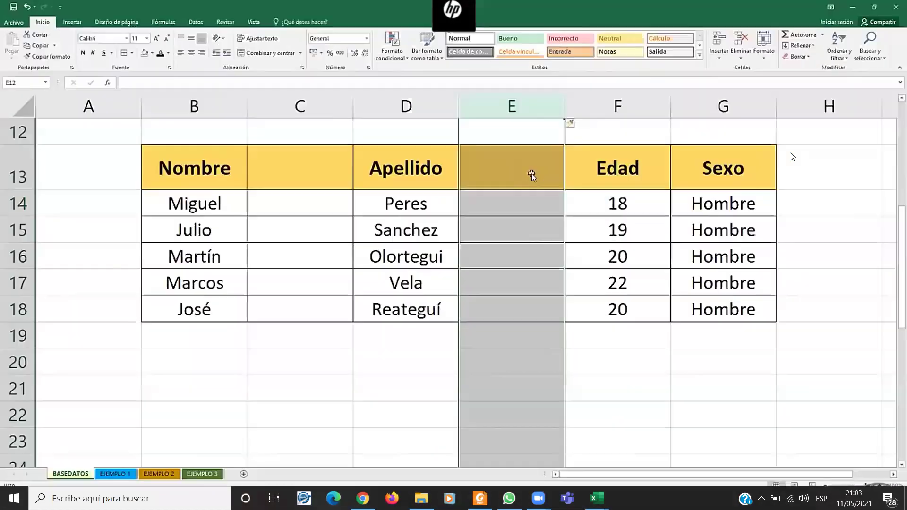
right_click(723, 111)
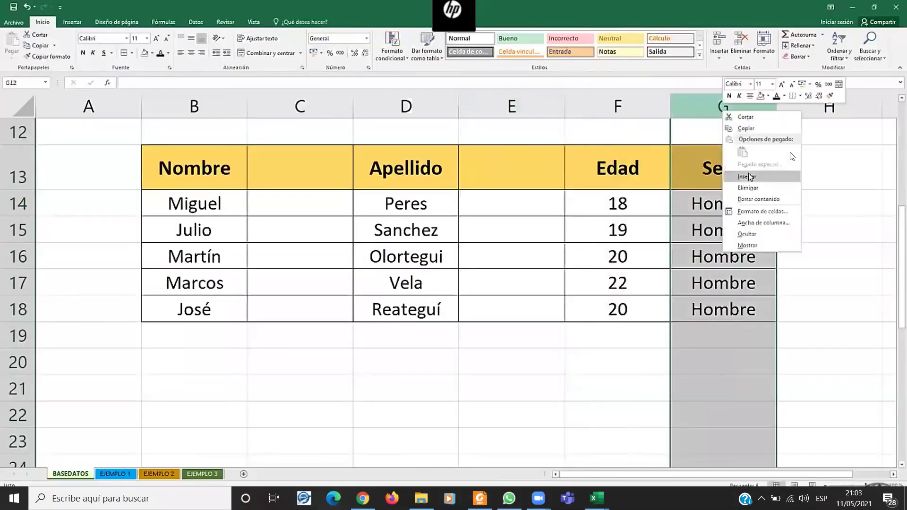
click(749, 177)
drag(306, 151, 307, 310)
drag(507, 163, 511, 309)
click(725, 185)
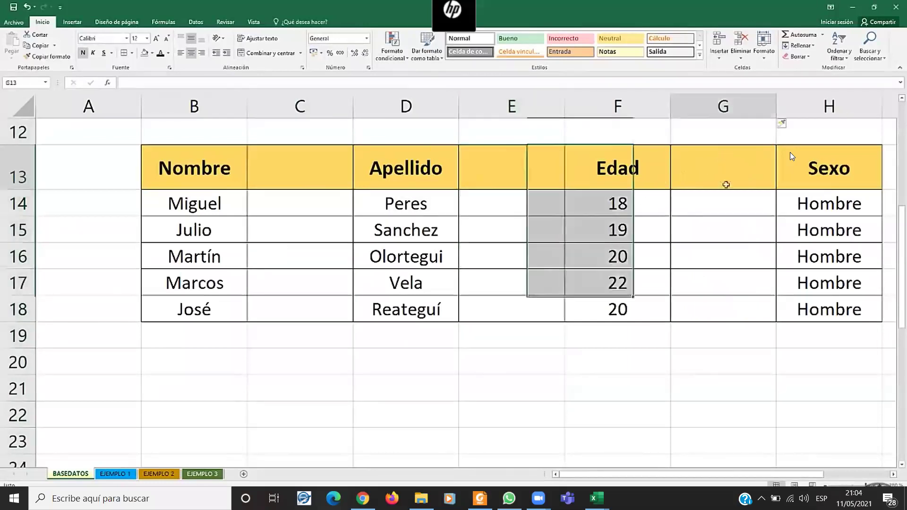
drag(725, 185, 719, 310)
drag(508, 172, 511, 310)
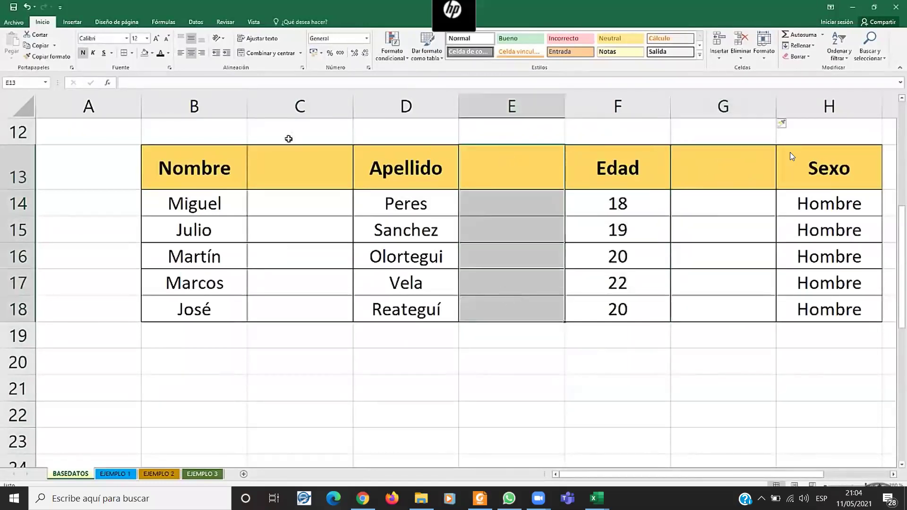
drag(288, 139, 310, 298)
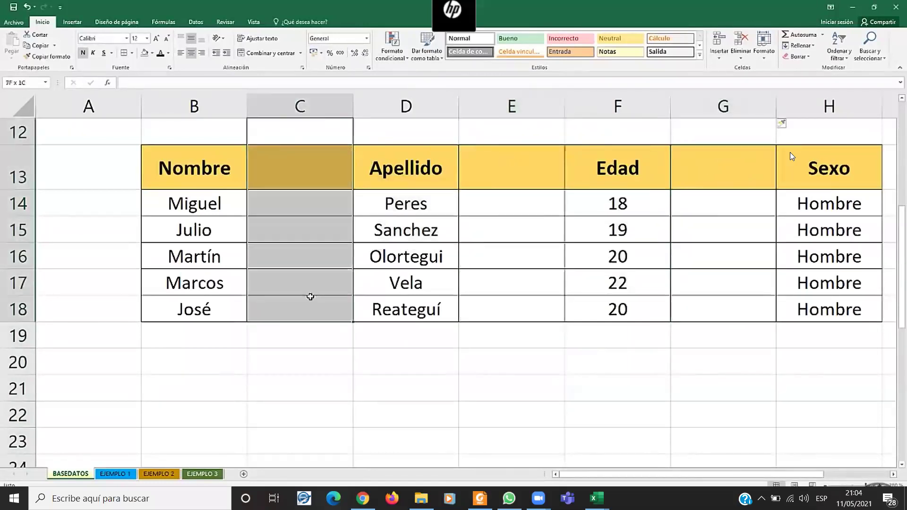
right_click(297, 112)
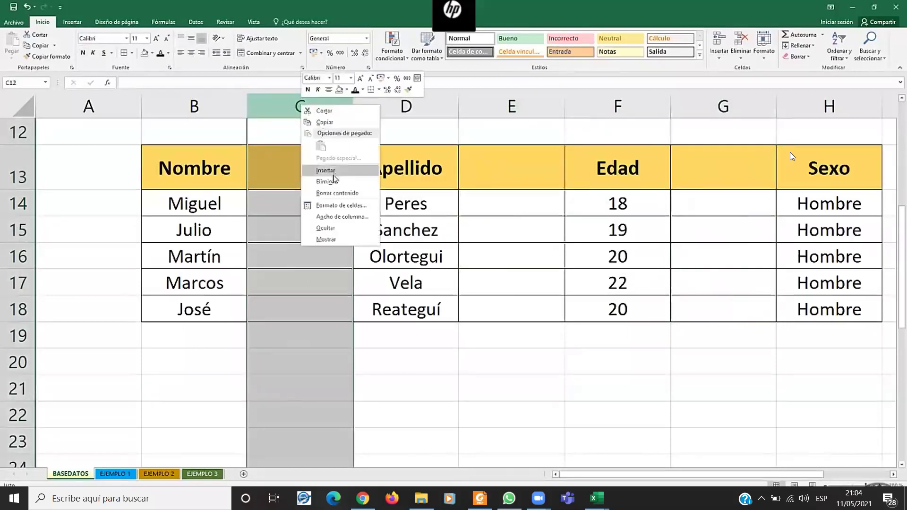
click(332, 176)
drag(406, 132, 406, 453)
right_click(373, 124)
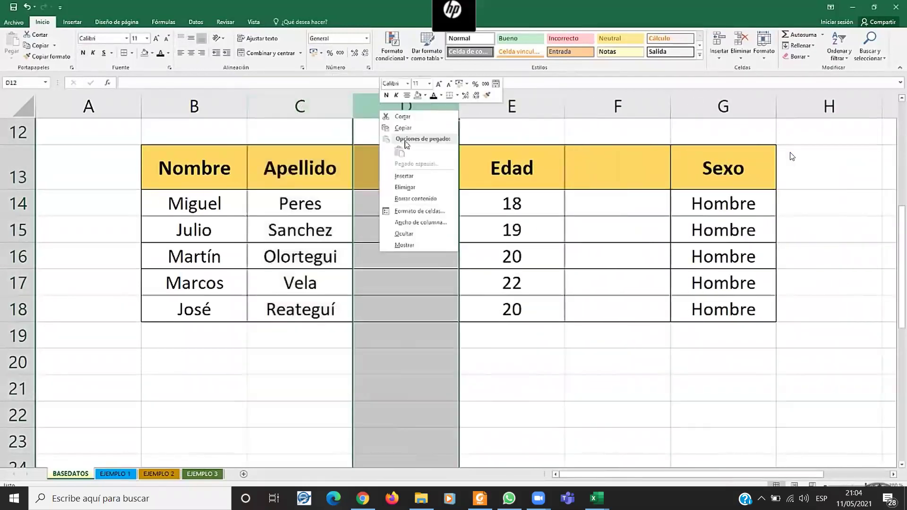
click(392, 195)
drag(524, 137, 525, 454)
right_click(528, 115)
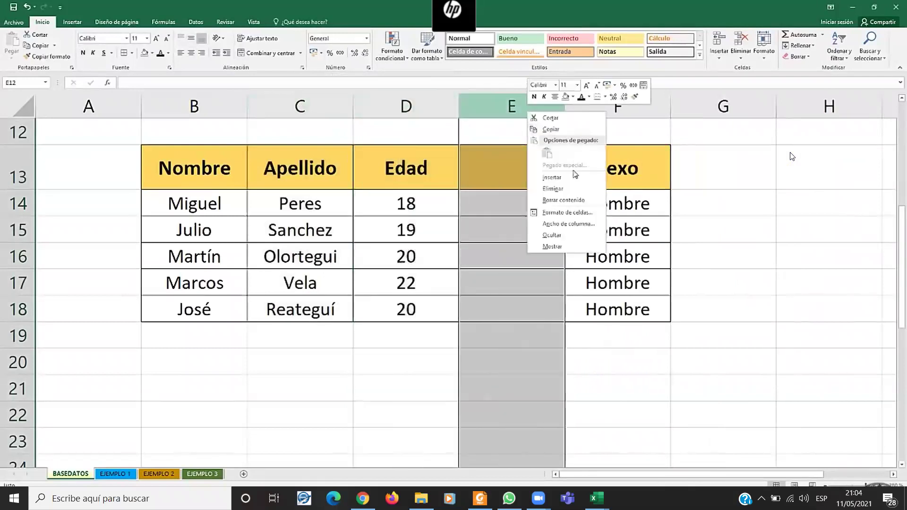
click(560, 189)
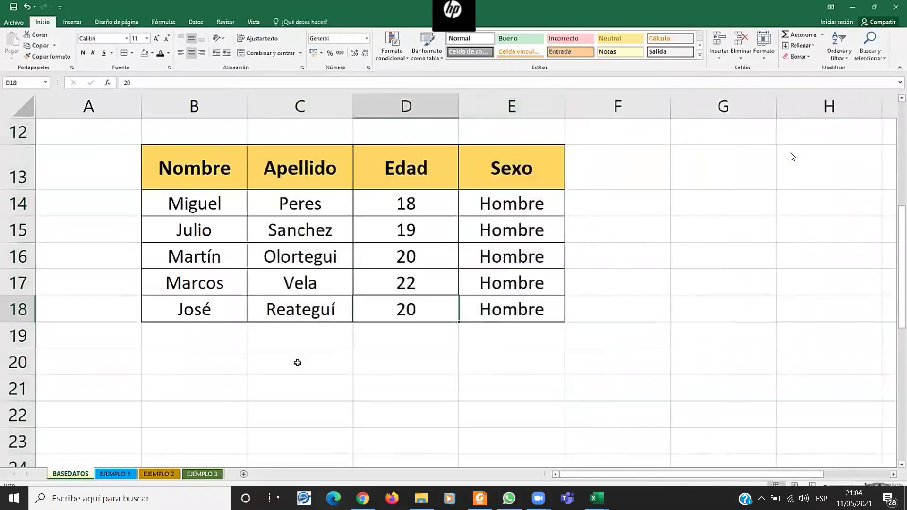
click(260, 379)
Select the names in column B and the ages in column D of the table.
click(283, 335)
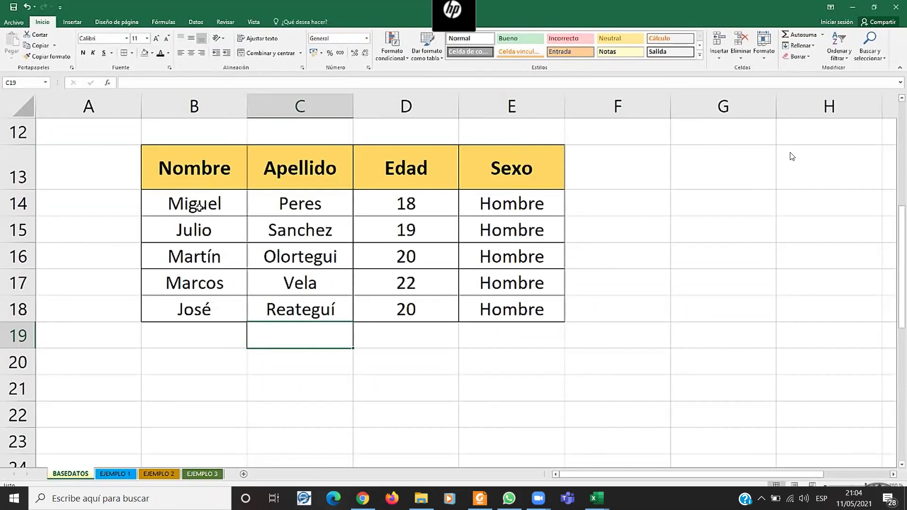
drag(200, 210, 199, 309)
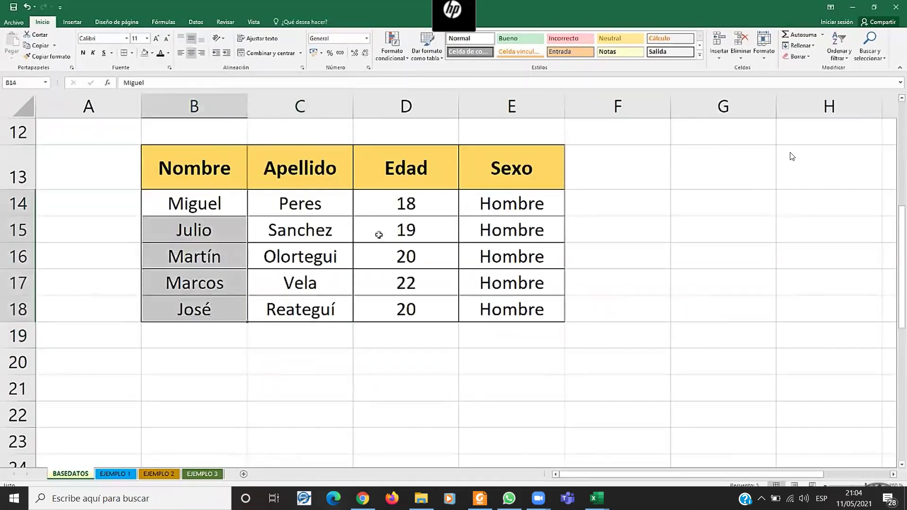
drag(377, 206, 386, 302)
click(241, 230)
click(216, 208)
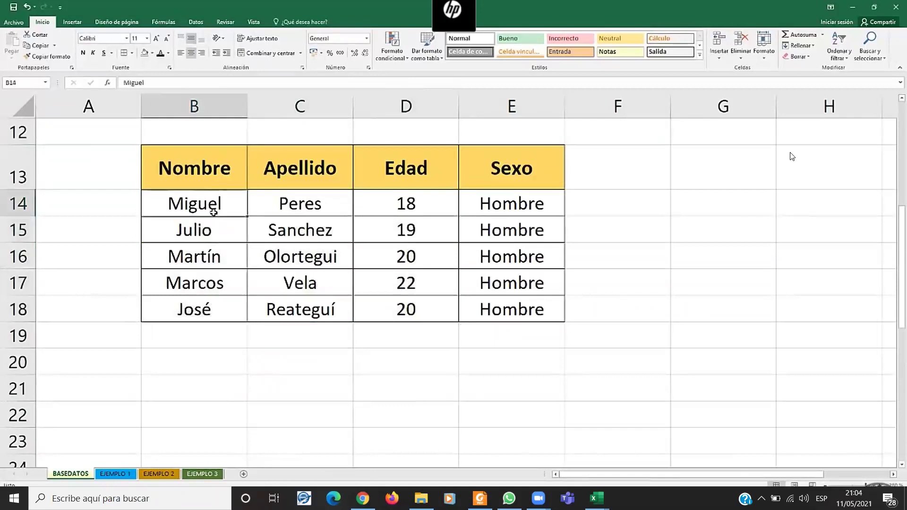
click(217, 238)
click(216, 244)
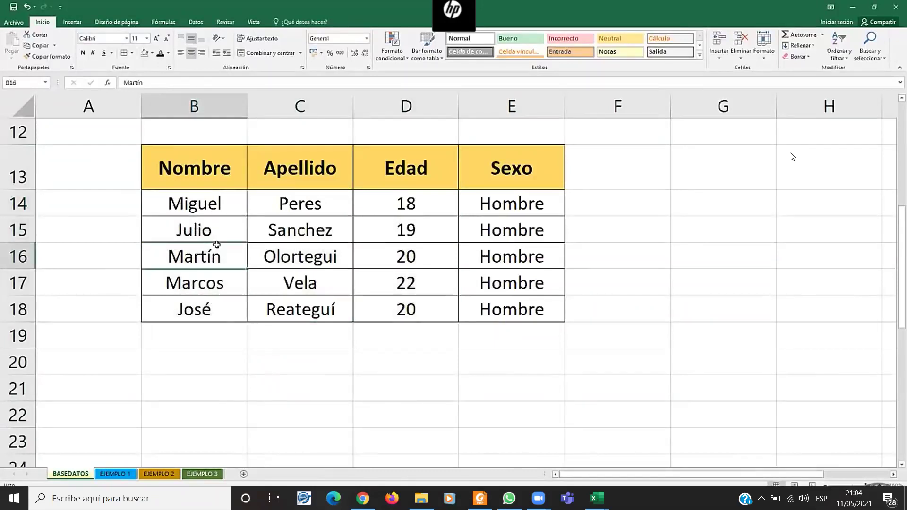
Step through the Edad values in column D.
click(399, 206)
click(423, 222)
click(413, 255)
click(417, 303)
click(414, 278)
click(415, 255)
click(415, 231)
click(417, 204)
click(418, 232)
click(419, 278)
click(414, 257)
click(413, 232)
click(412, 205)
click(426, 257)
Change D14 from 18 to 25 and D16 from 20 to 17, then select D14:D18.
click(417, 205)
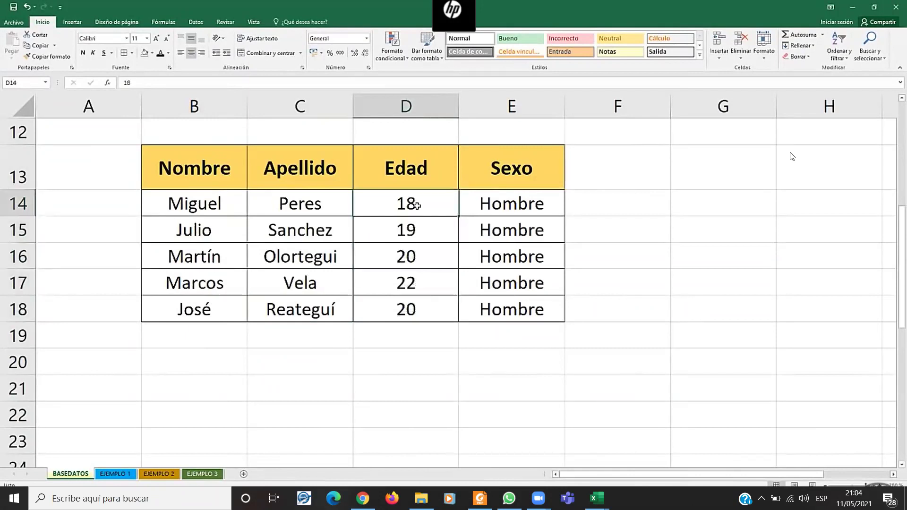
text(25)
key(Return)
key(Return)
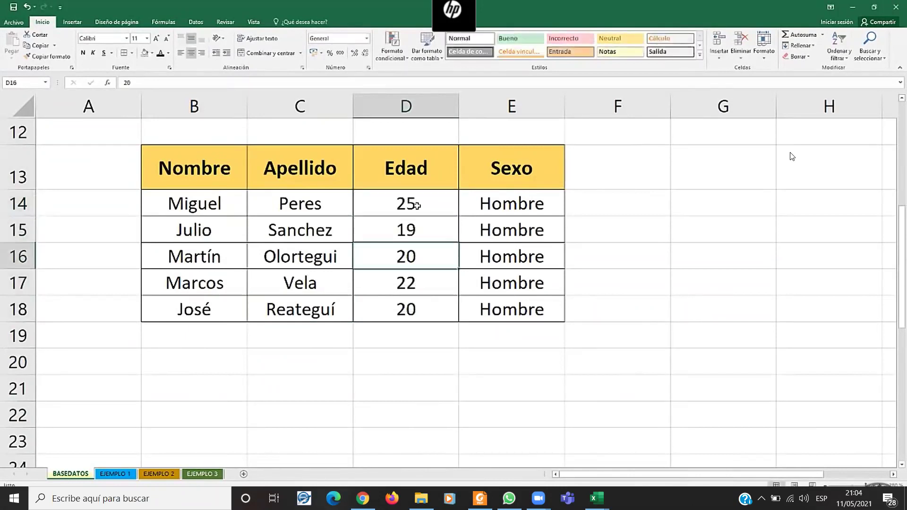
text(17)
key(Return)
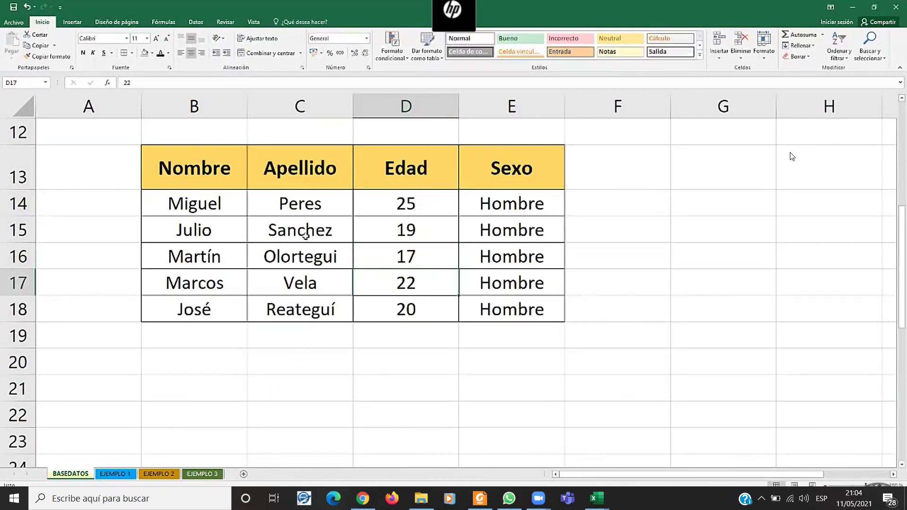
click(407, 202)
drag(414, 230, 417, 307)
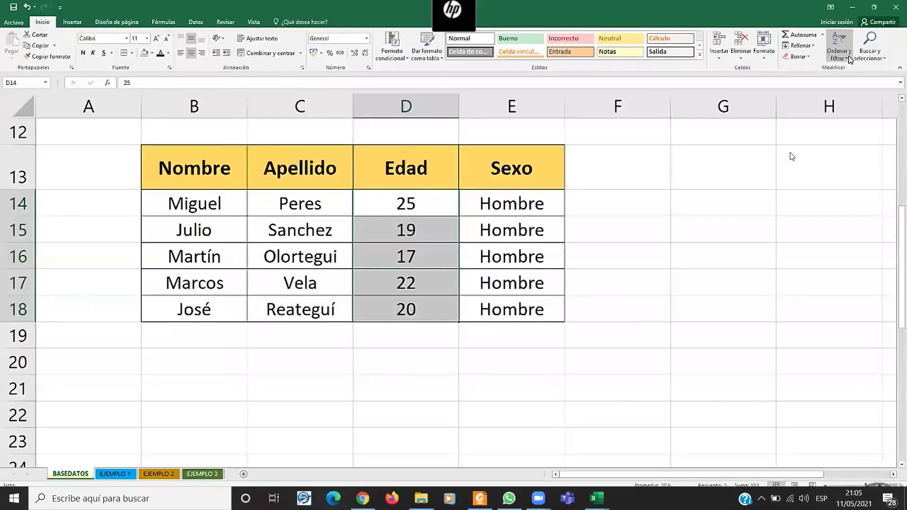
Sort the table by Edad from smallest to largest with expanded selection, then undo it.
click(839, 52)
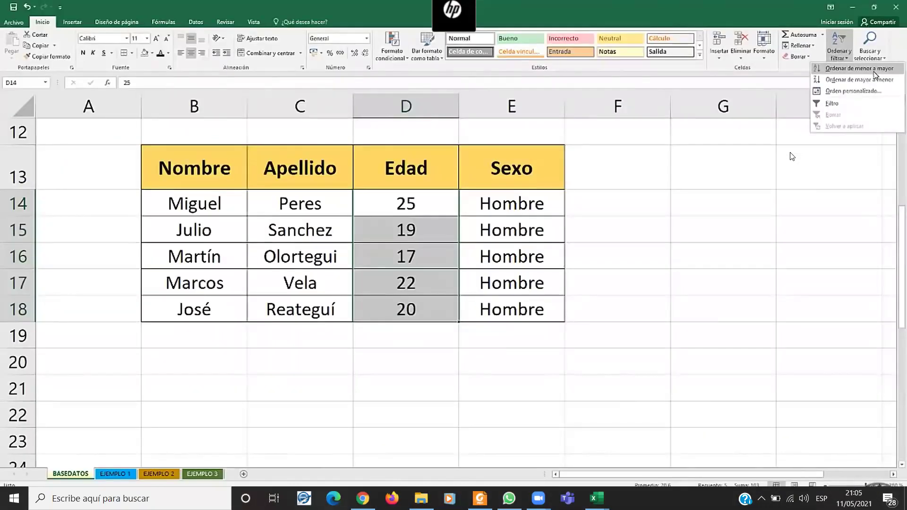
click(874, 70)
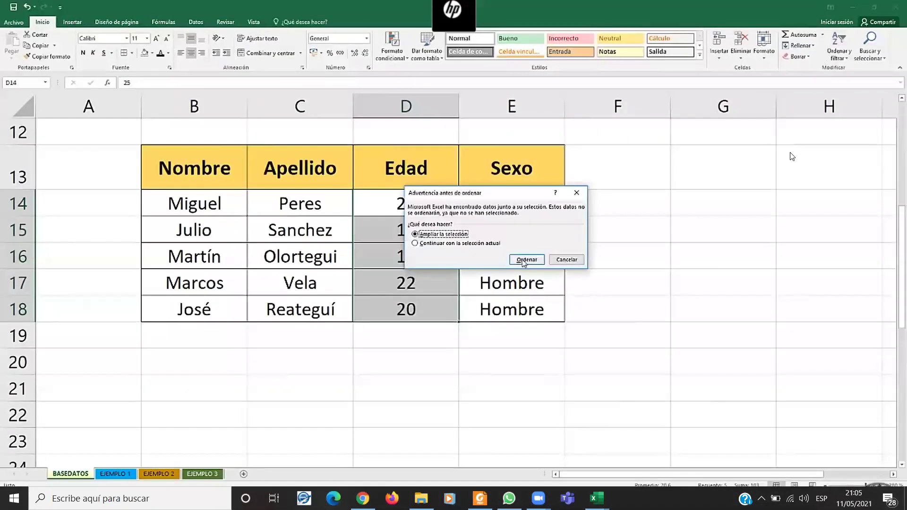
click(526, 261)
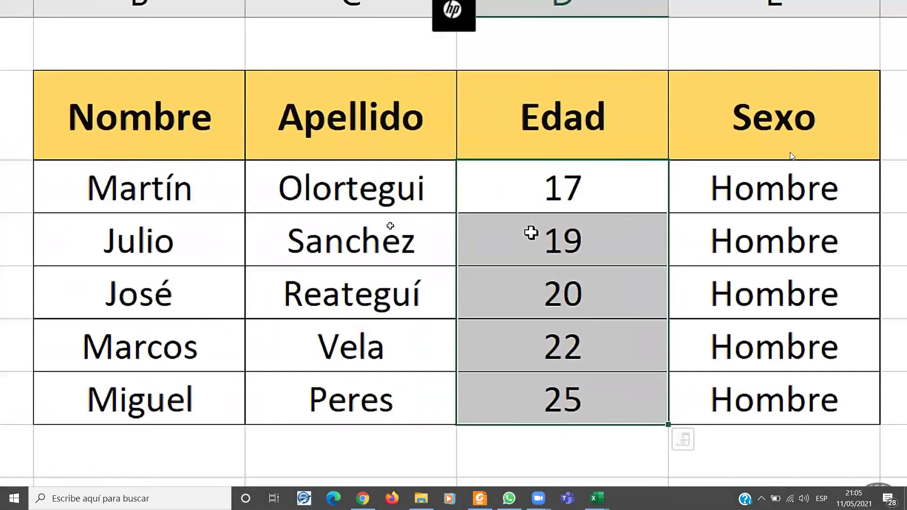
key(ctrl+z)
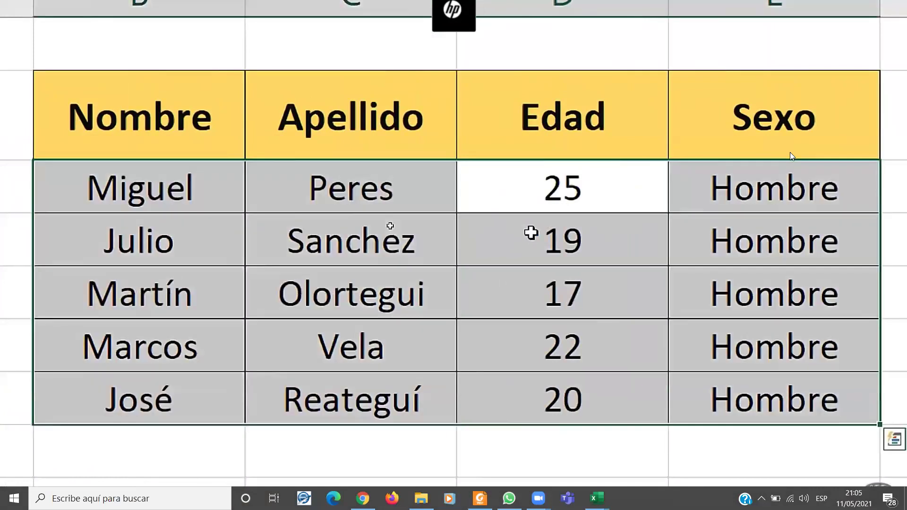
Select row 16 across the table, then reselect the Edad values D14:D18.
click(531, 233)
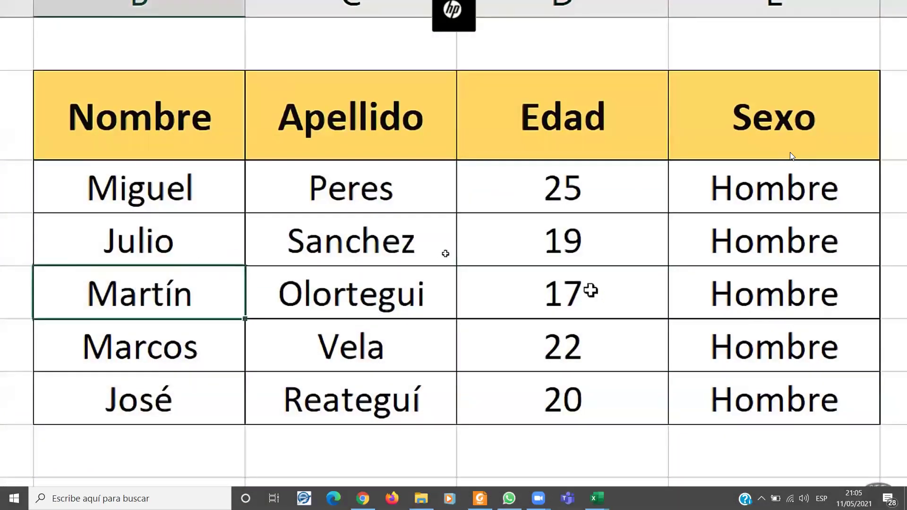
click(588, 144)
drag(567, 293, 202, 297)
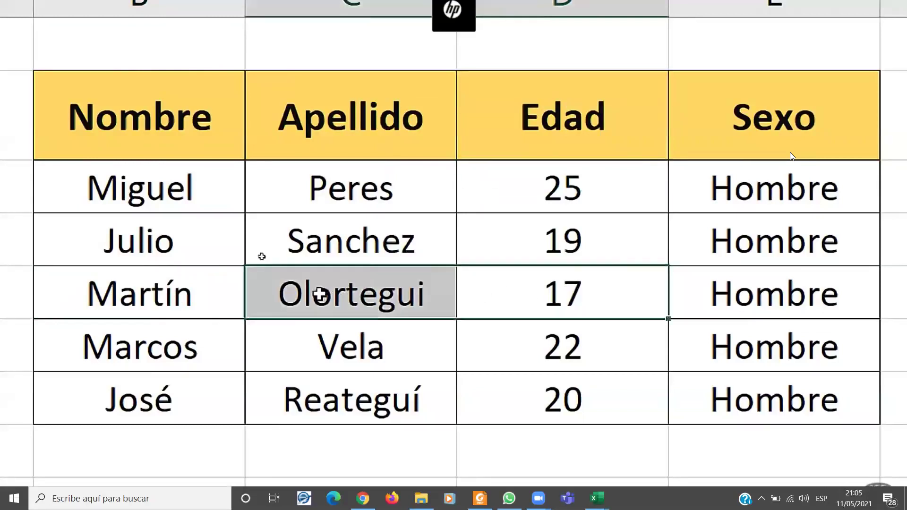
click(178, 344)
click(221, 307)
drag(256, 292, 735, 292)
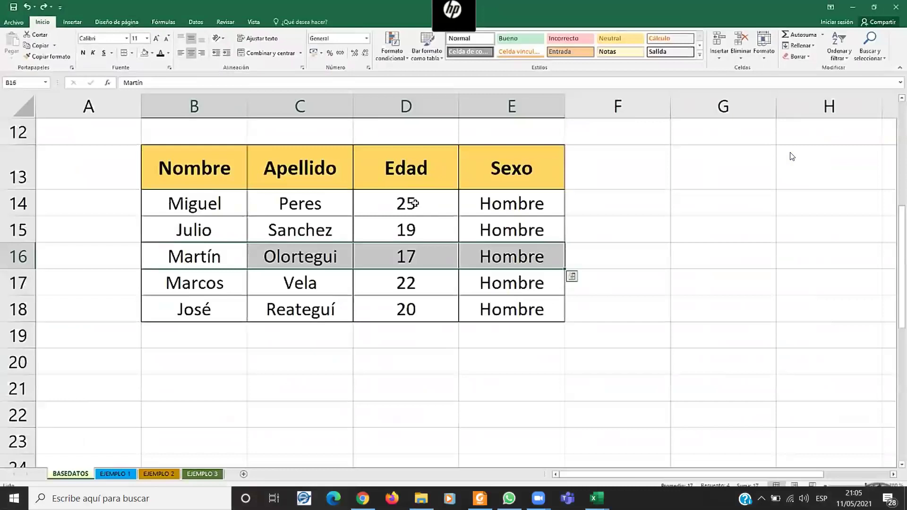
drag(415, 203, 432, 308)
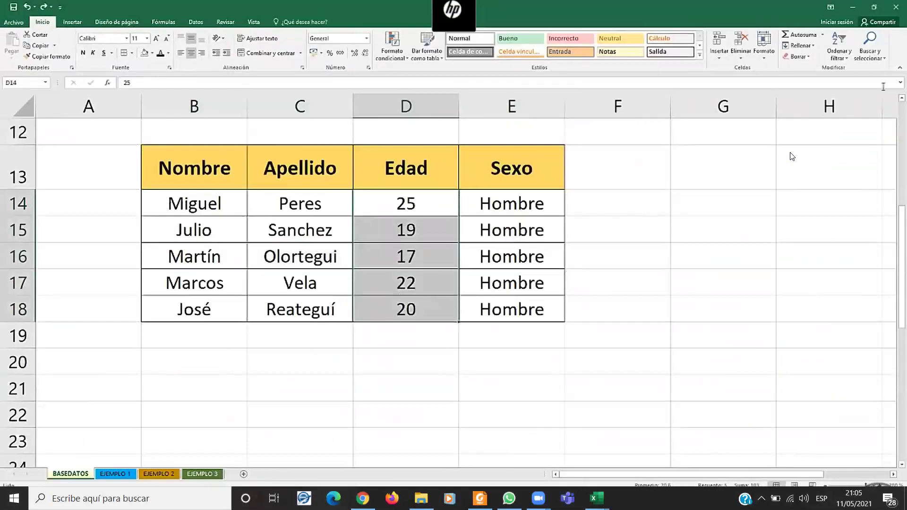
Sort the rows by Edad from smallest to largest, expanding to whole rows.
click(839, 48)
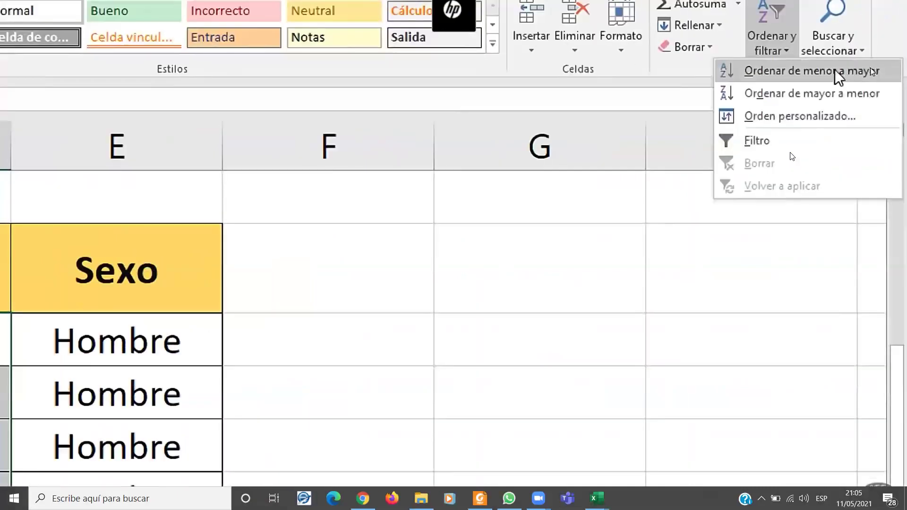
click(830, 72)
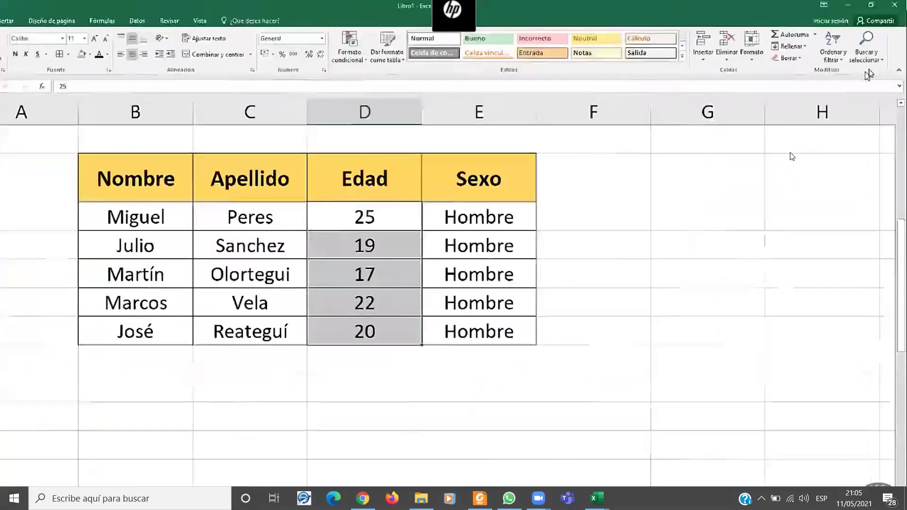
click(838, 47)
click(850, 73)
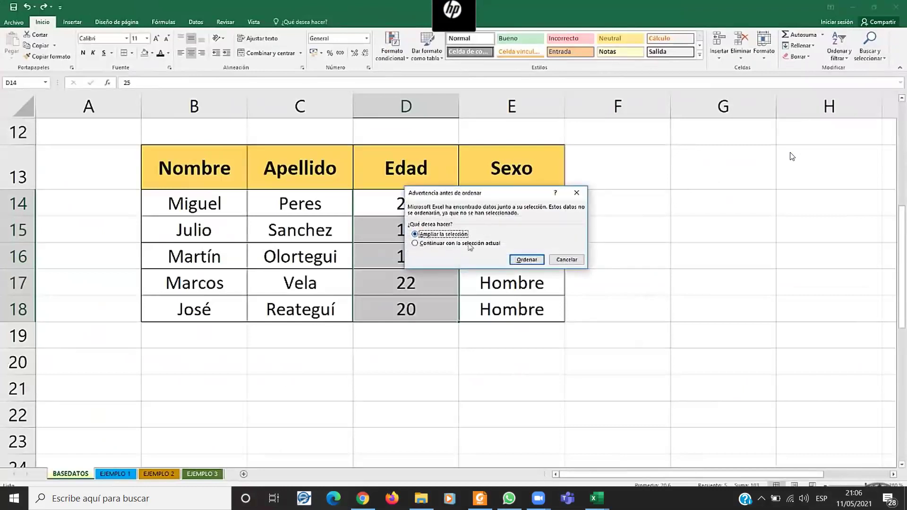
click(527, 260)
Select the Nombre values B14:B18 for the next sort.
drag(188, 207, 518, 204)
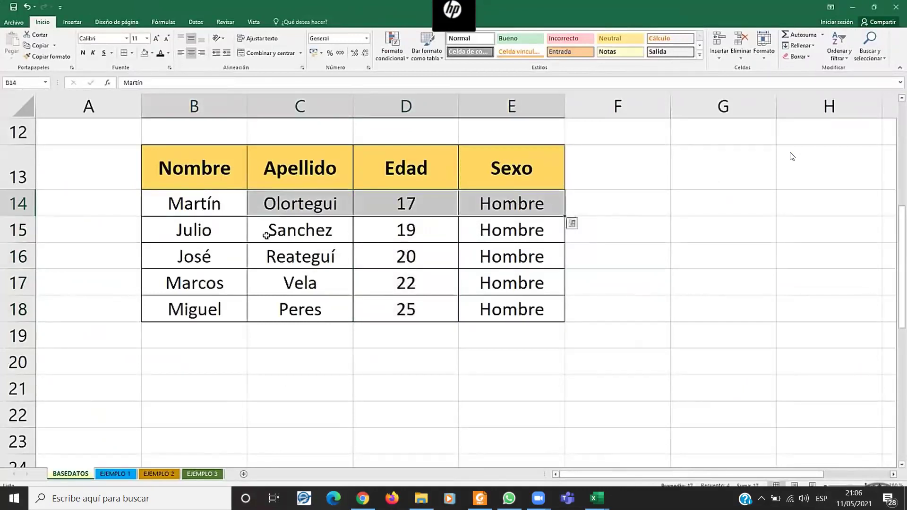
click(300, 245)
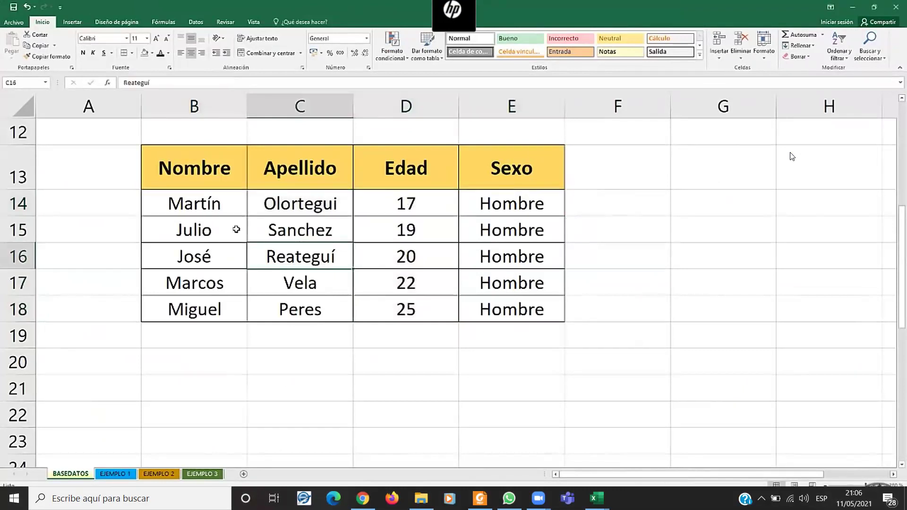
click(205, 286)
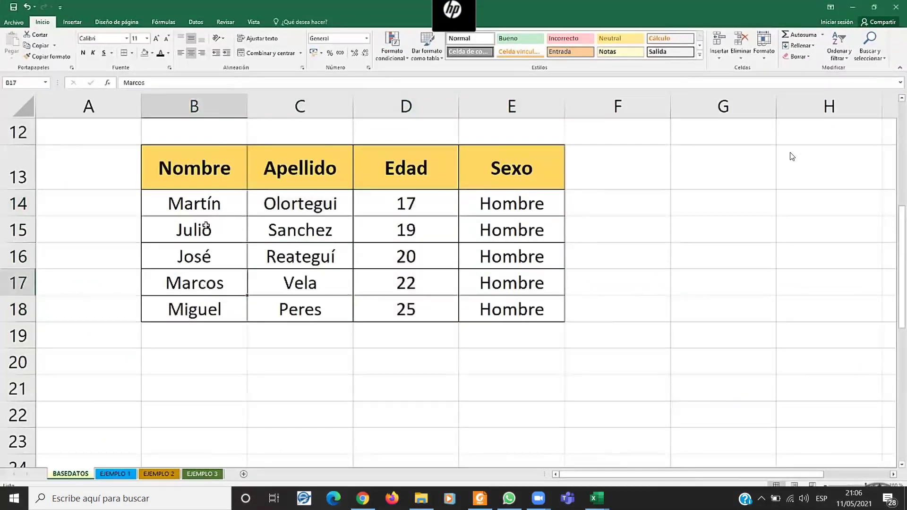
drag(194, 203, 195, 307)
click(204, 245)
drag(194, 199, 202, 306)
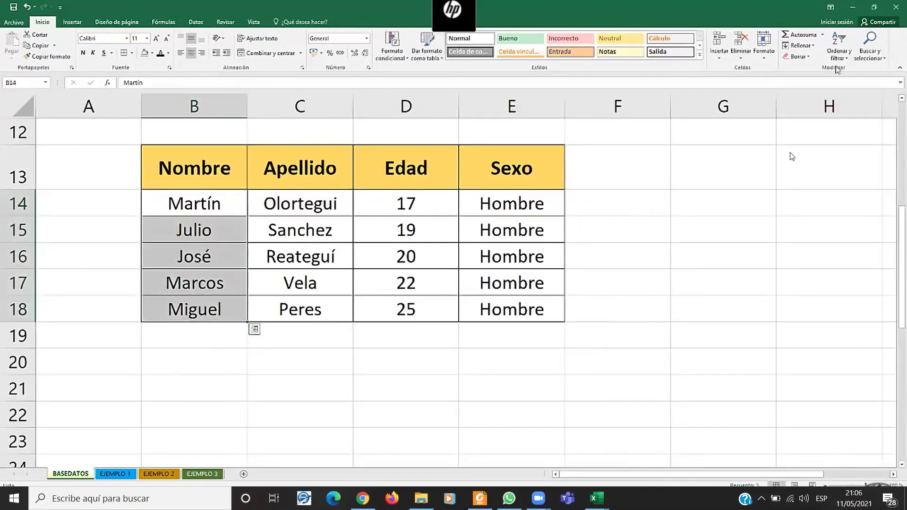
click(839, 45)
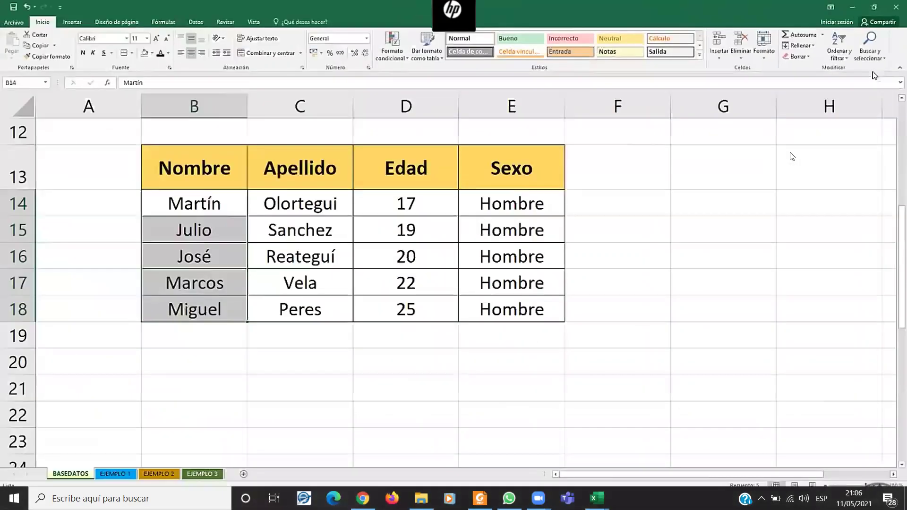
Sort the table from A to Z by Nombre, expanding the selection to whole rows.
click(839, 48)
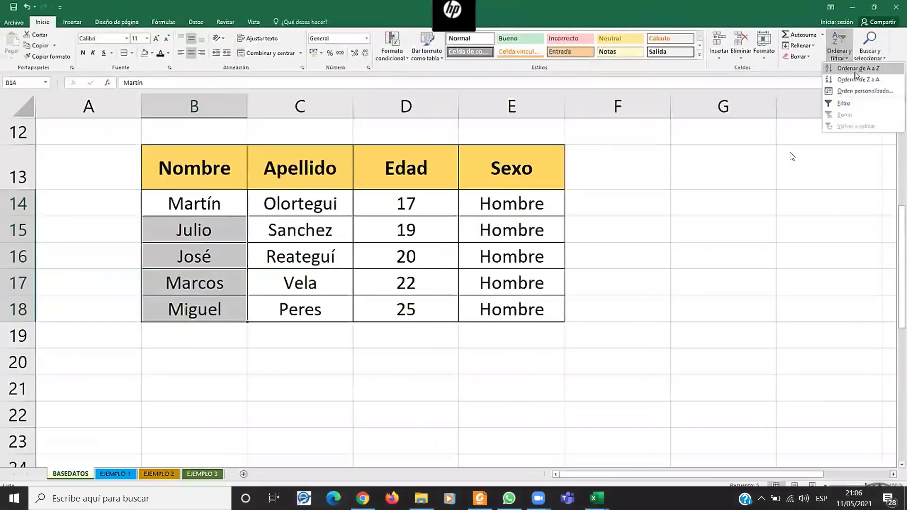
click(856, 69)
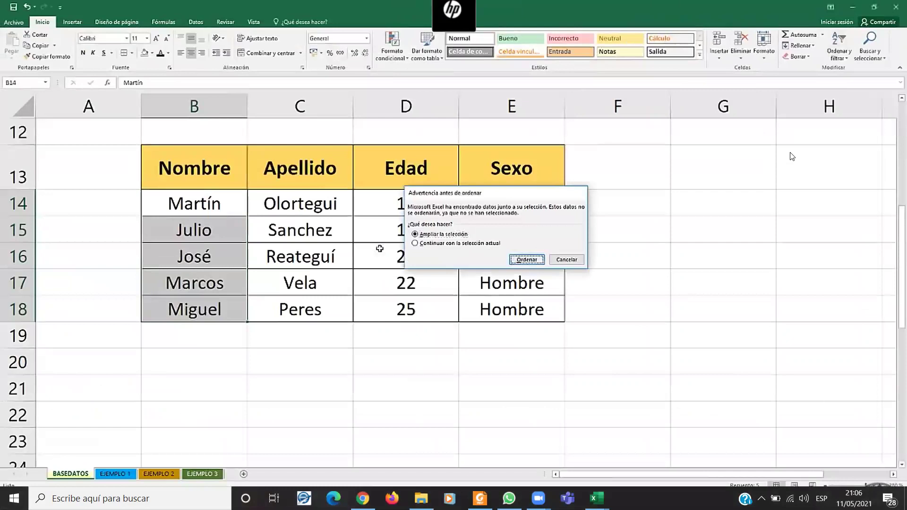
key(Return)
Select the sorted names B14:B18 and return to cell B14.
click(211, 251)
drag(206, 205, 221, 307)
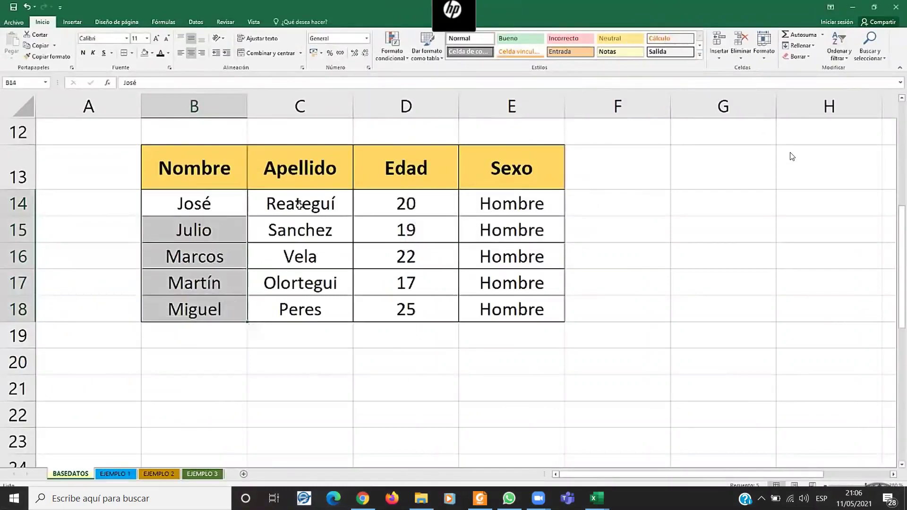
drag(301, 221, 315, 305)
click(224, 227)
click(200, 206)
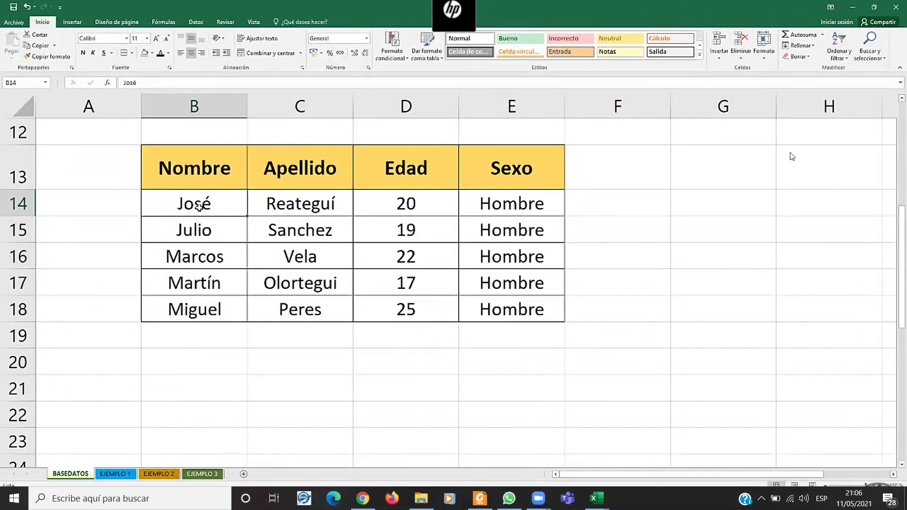
Enter 15654 in cell C20 below the table.
click(265, 359)
click(192, 363)
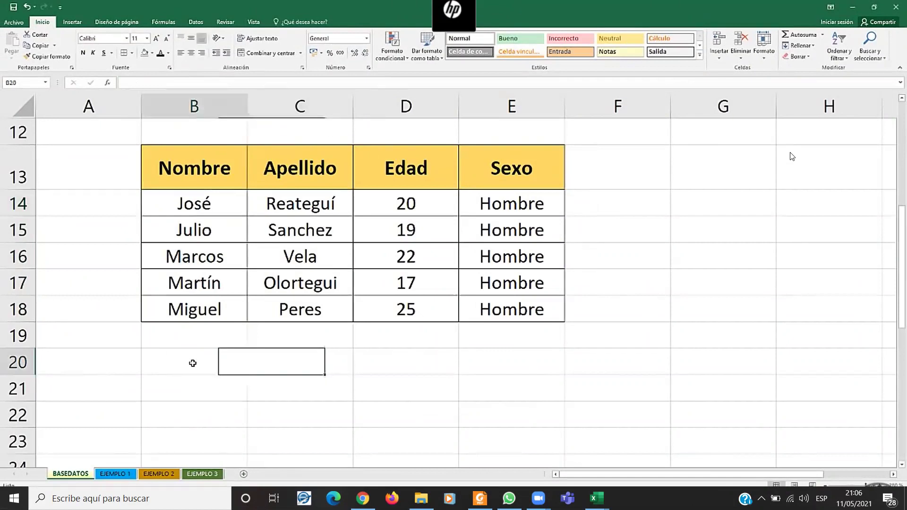
click(285, 354)
click(413, 369)
click(340, 369)
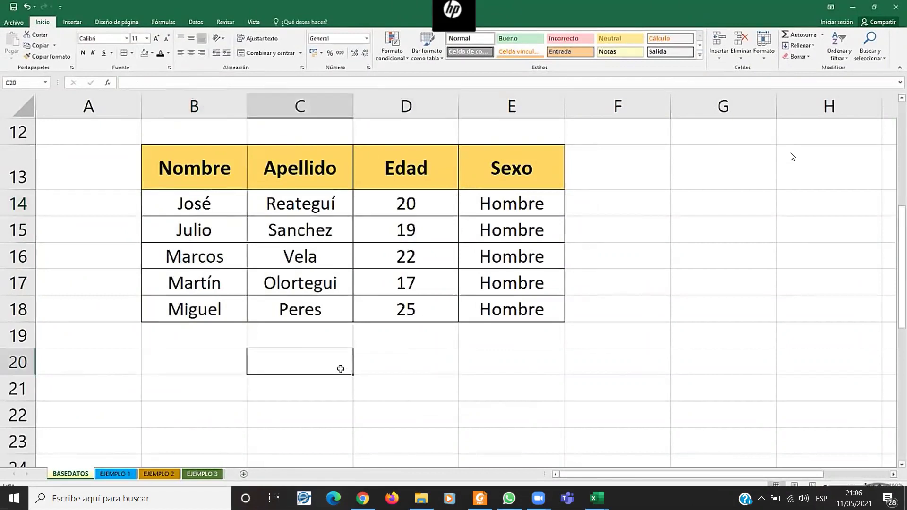
text(15654)
key(Return)
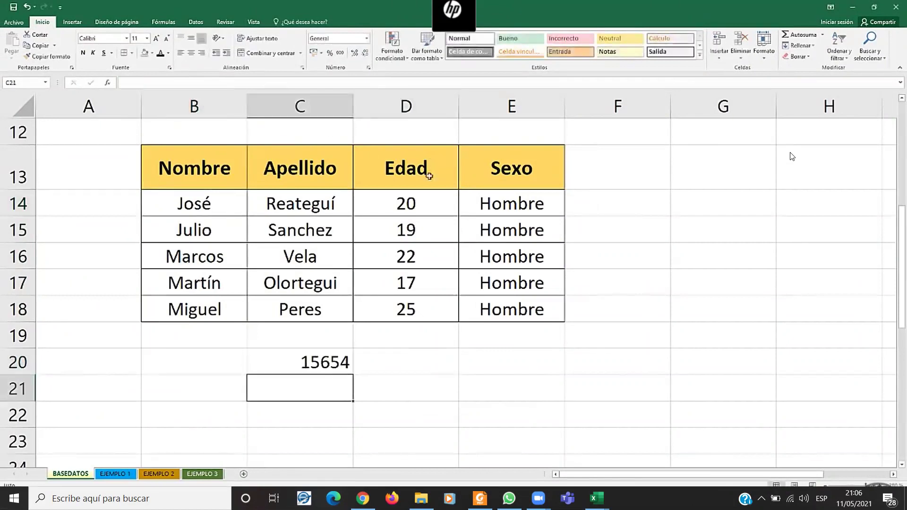
Type stray characters into D20 and erase them.
click(388, 349)
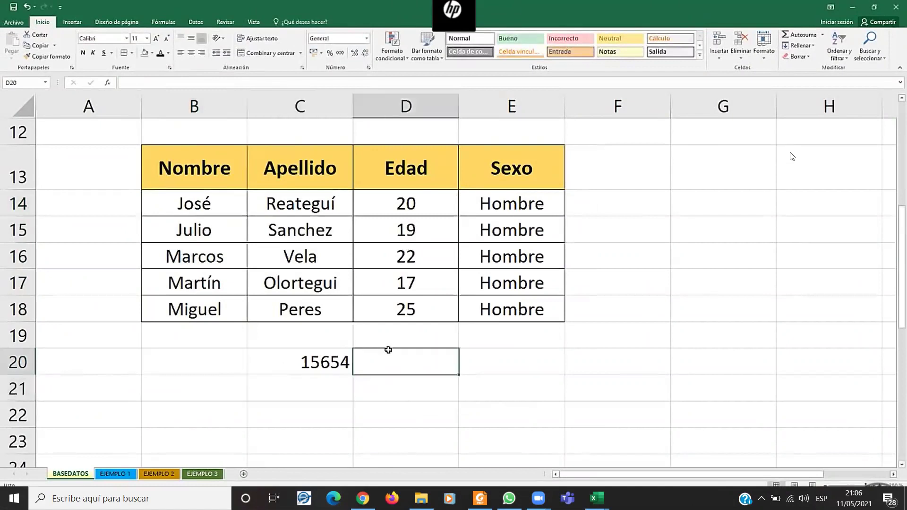
text(jihghj)
key(BackSpace)
key(BackSpace)
key(BackSpace)
key(BackSpace)
key(BackSpace)
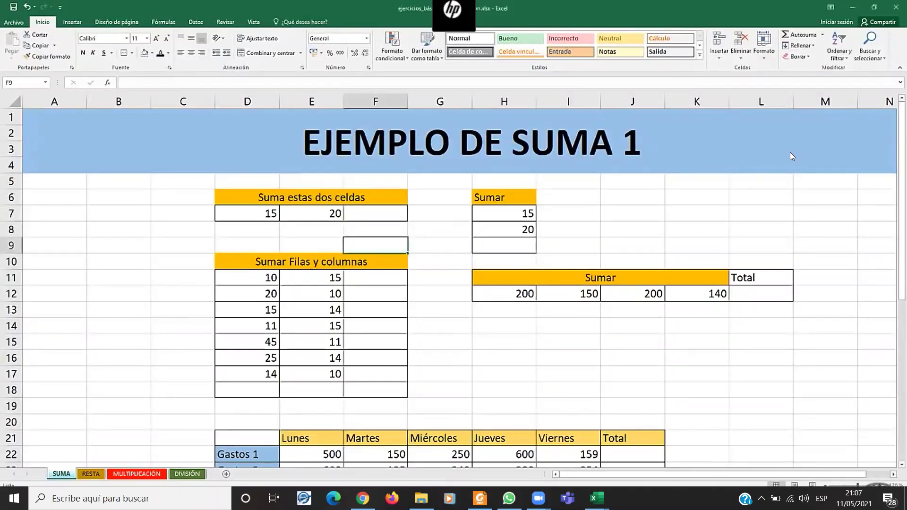
scroll(507, 313, up, 3)
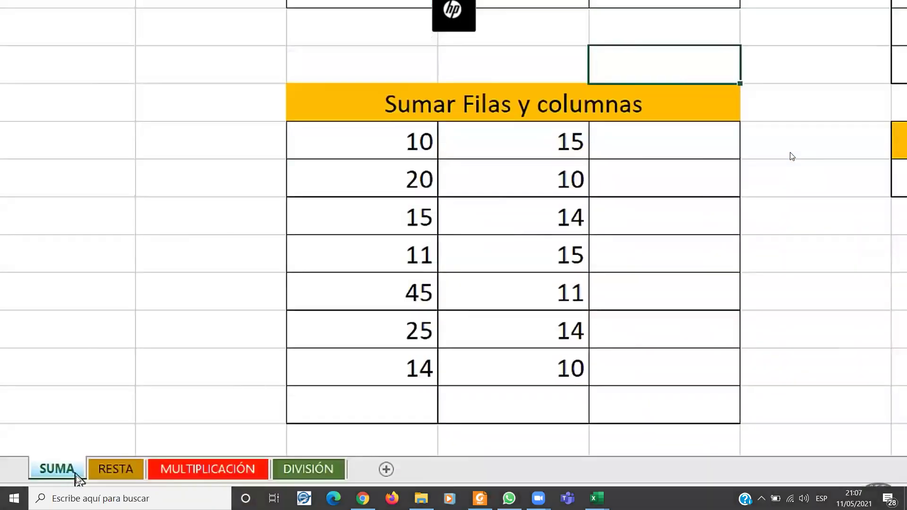
click(91, 474)
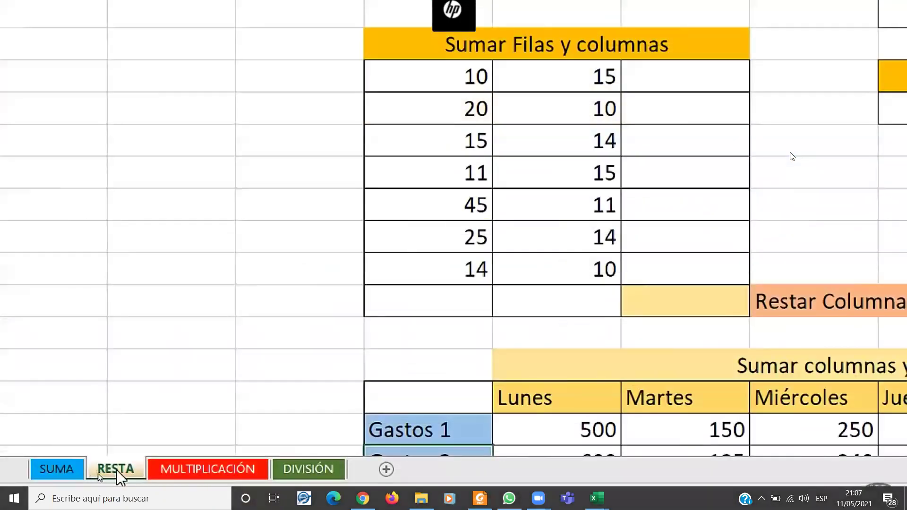
click(199, 467)
click(302, 469)
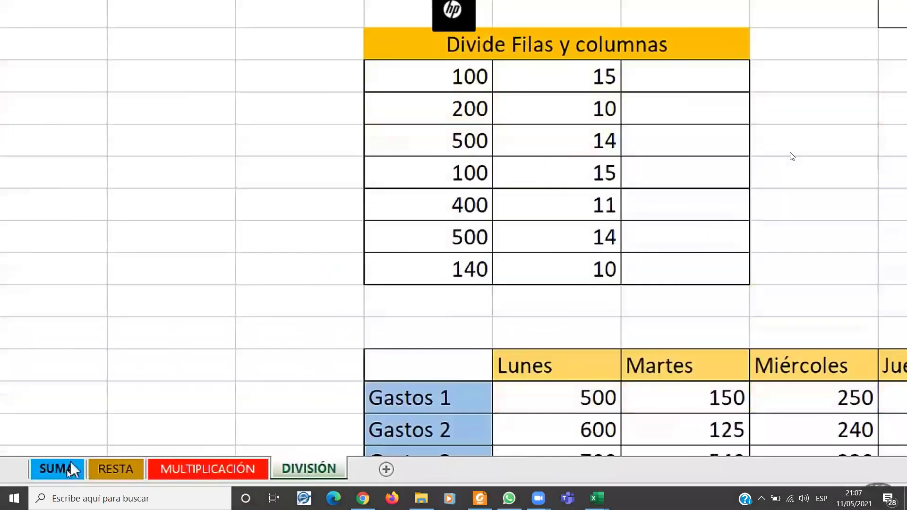
click(70, 467)
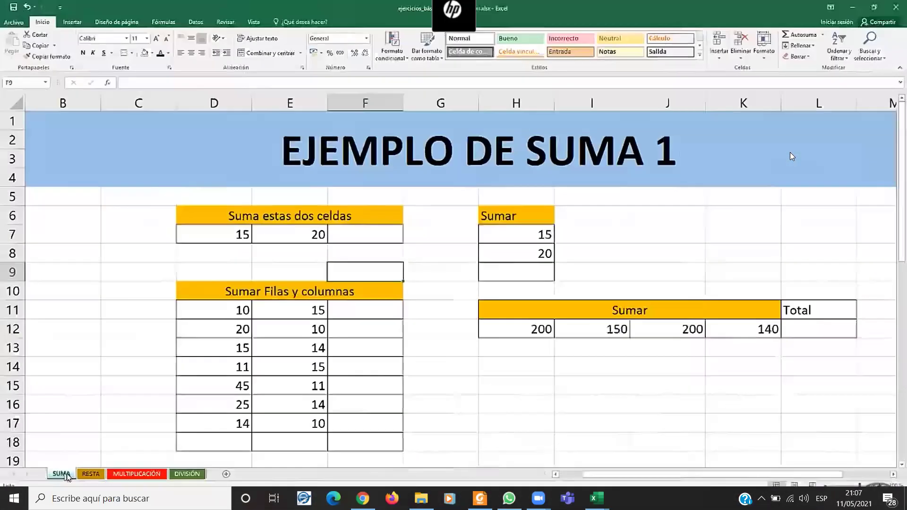
click(300, 237)
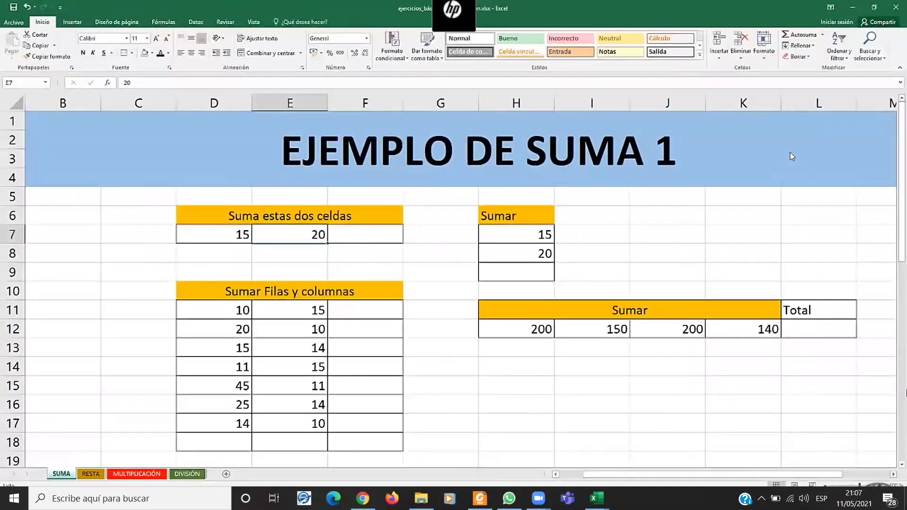
scroll(402, 310, up, 1)
scroll(402, 310, up, 1)
scroll(402, 310, up, 1)
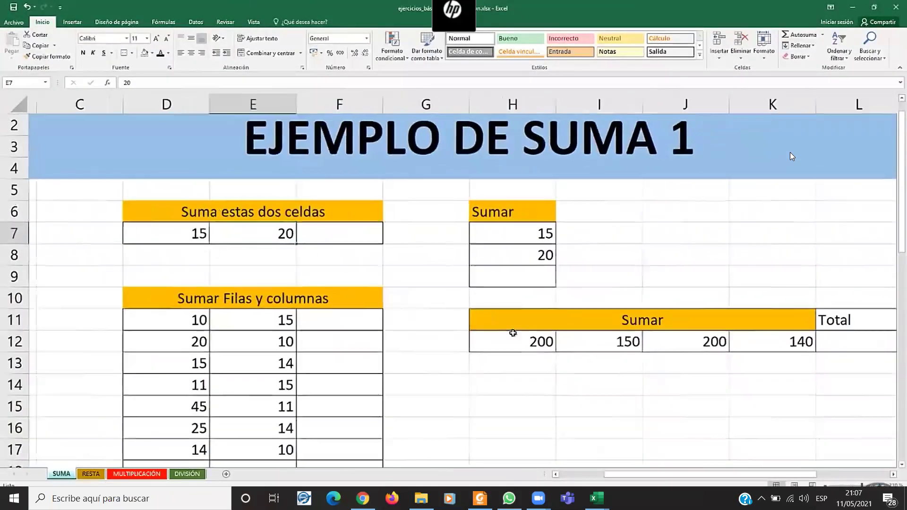
scroll(403, 310, up, 1)
drag(610, 475, 596, 483)
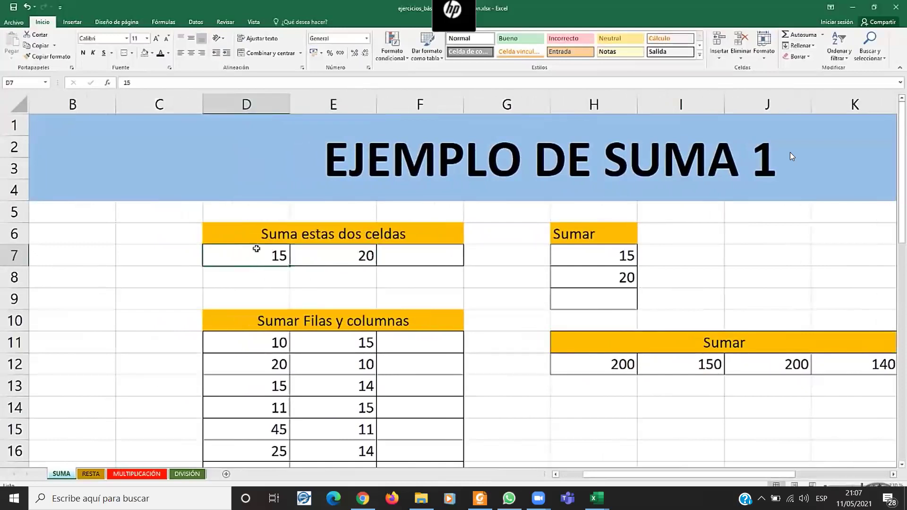
click(248, 235)
drag(347, 250, 266, 257)
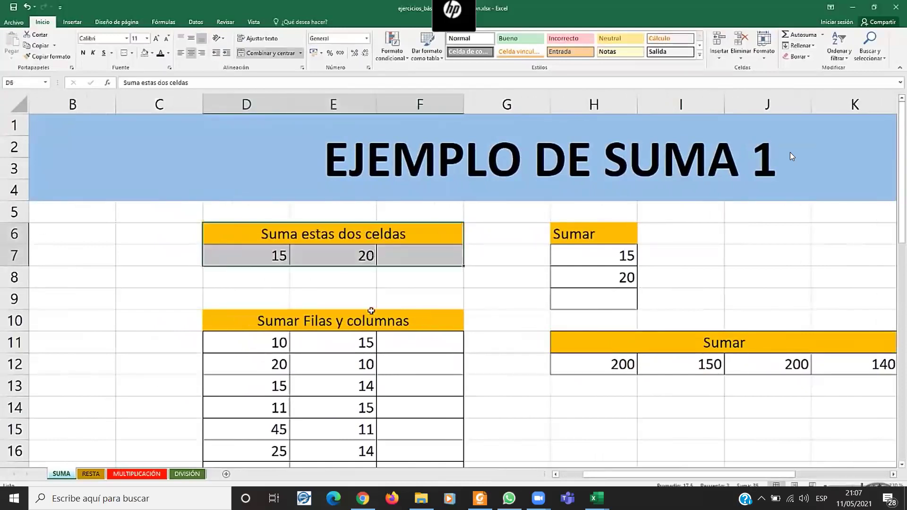
click(266, 257)
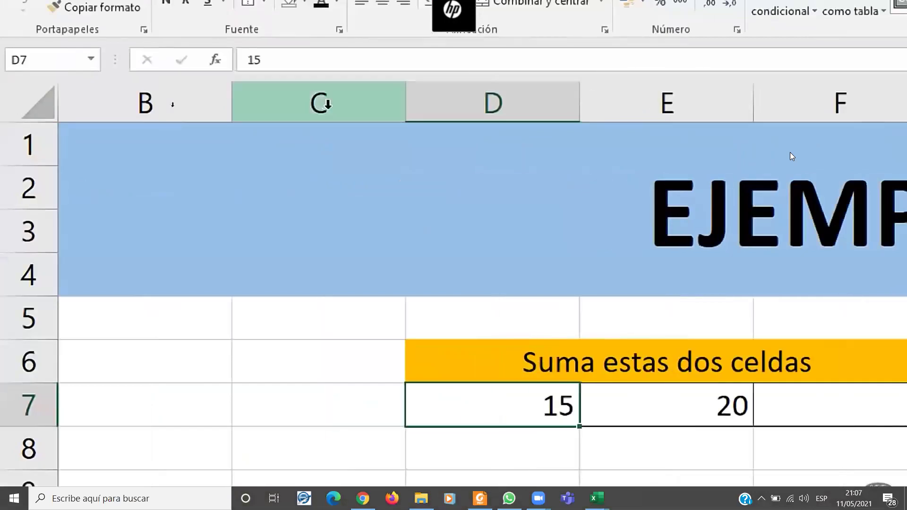
click(467, 94)
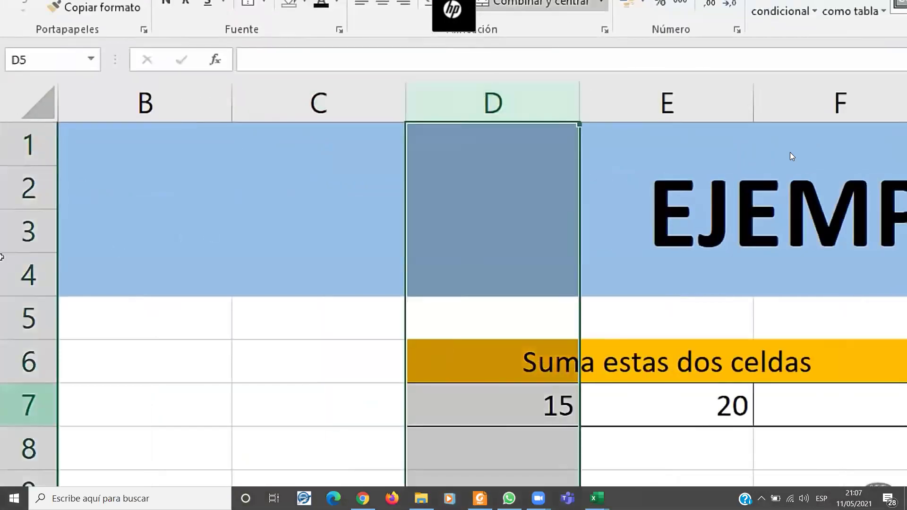
click(28, 405)
click(469, 408)
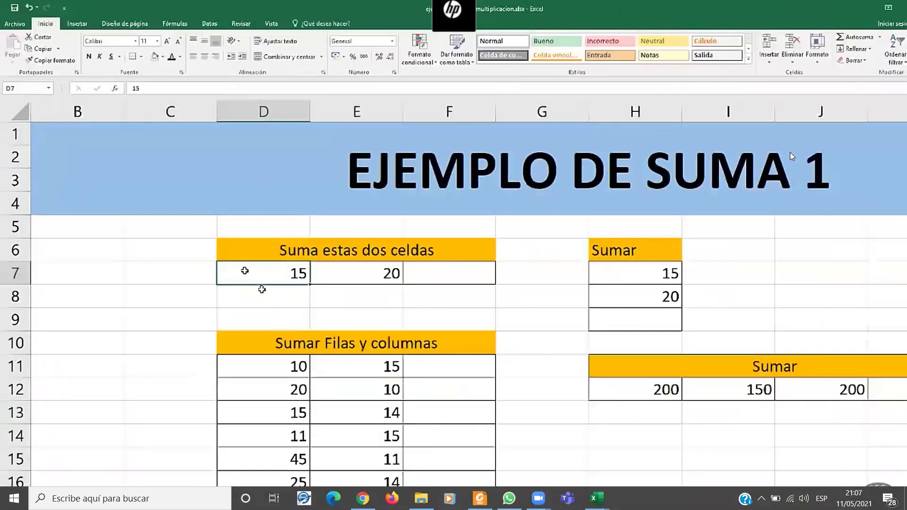
click(325, 257)
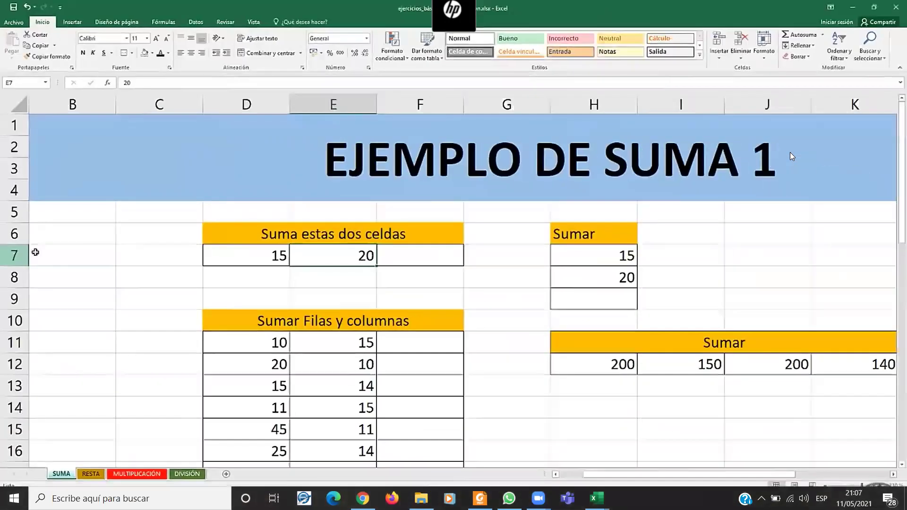
click(402, 253)
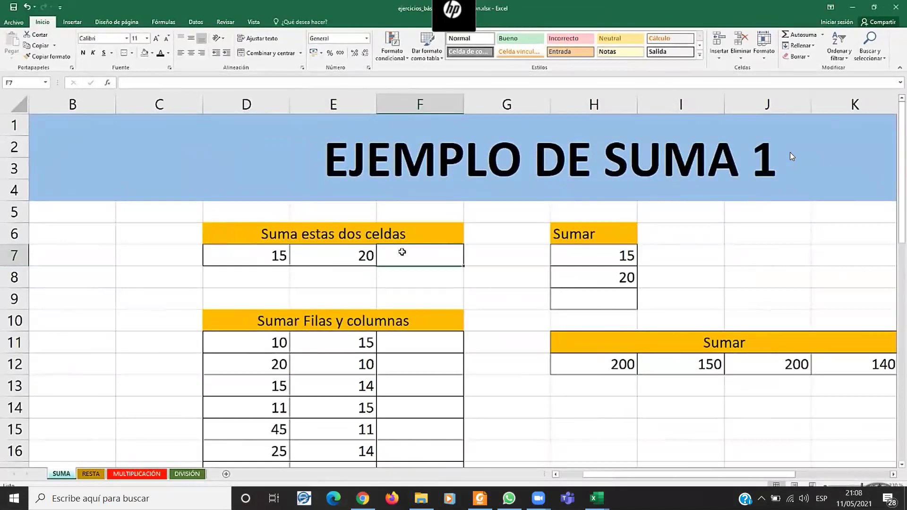
key(super)
key(super)
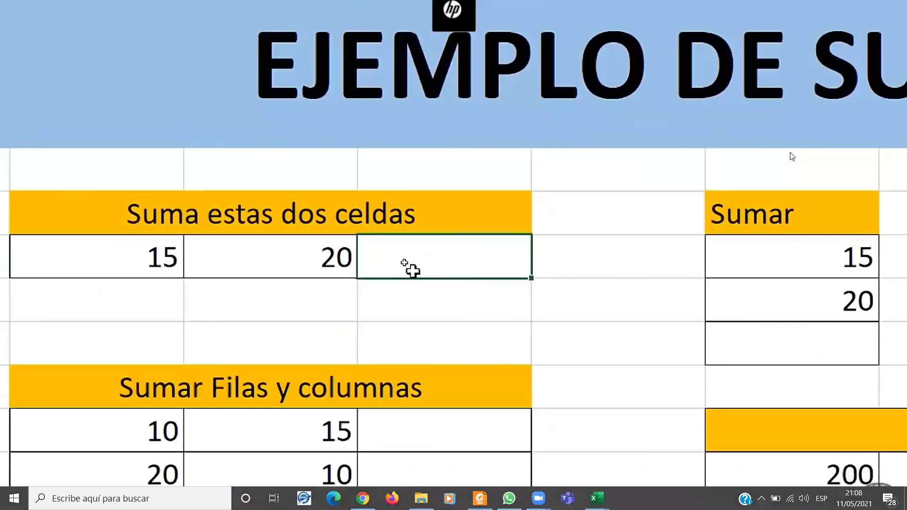
Enter the formula =D7+E7 in cell F7.
double_click(412, 262)
text(=)
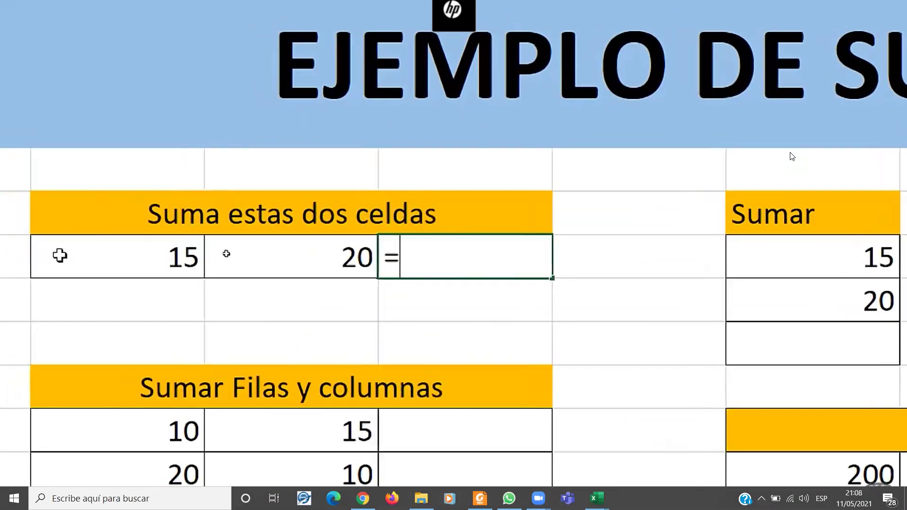
click(105, 257)
drag(435, 257, 409, 261)
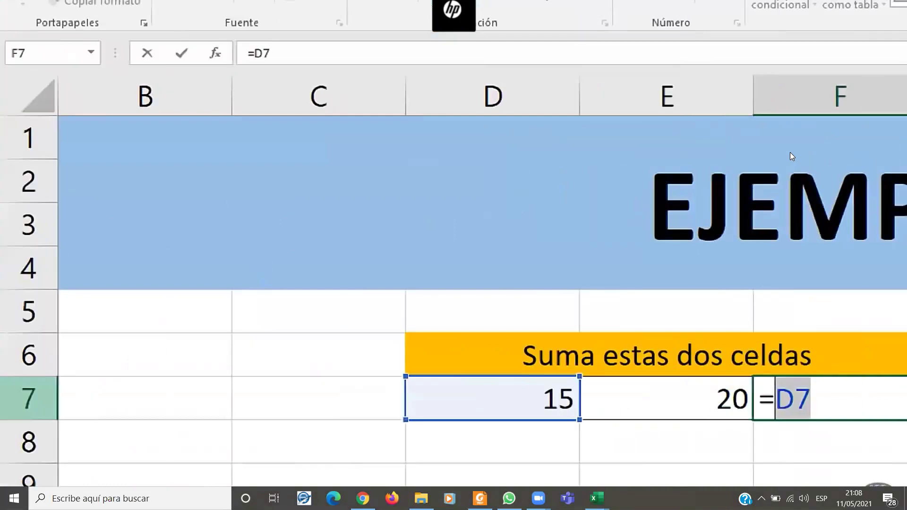
click(645, 402)
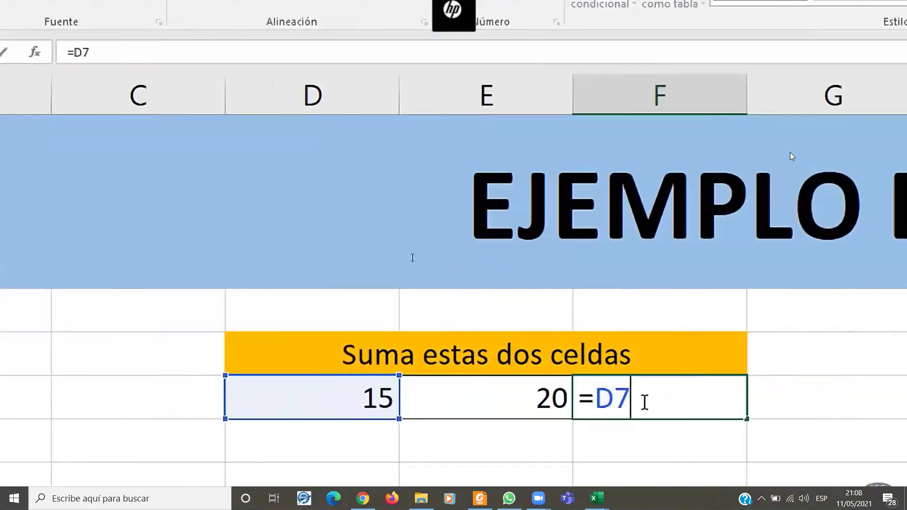
text(+)
click(509, 399)
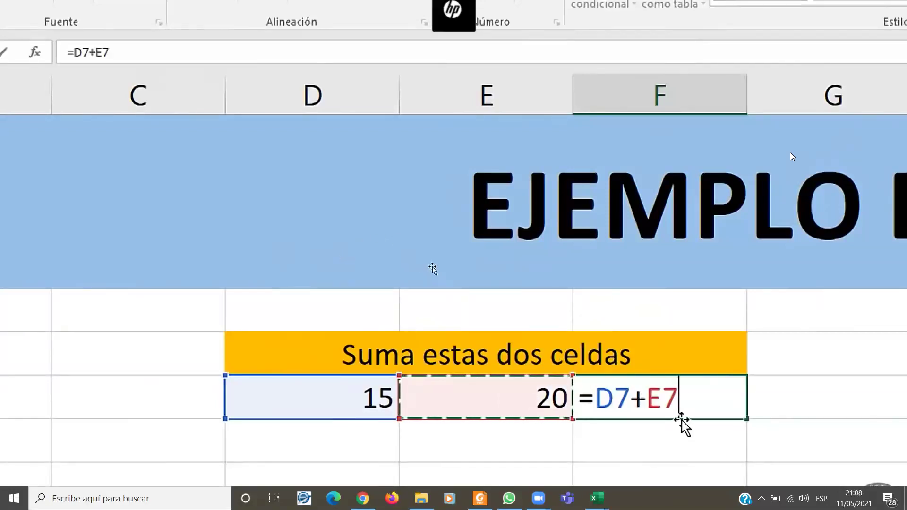
click(683, 397)
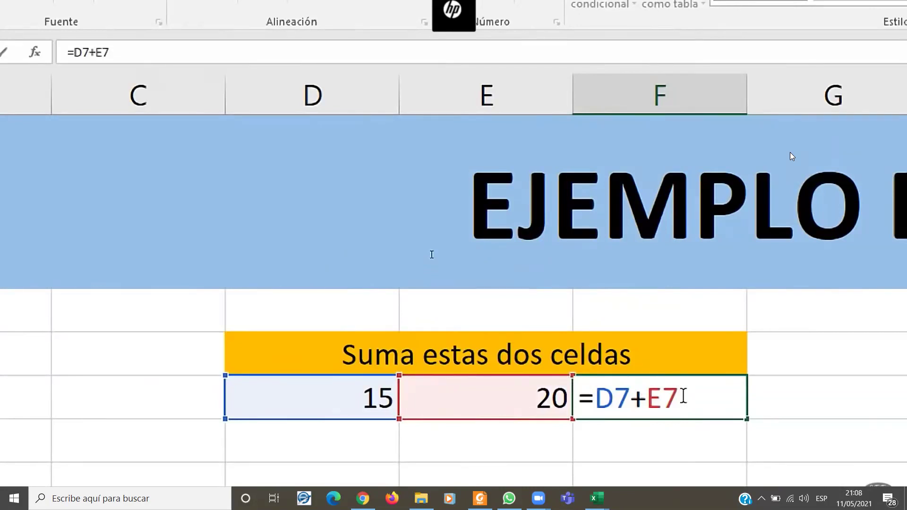
key(Return)
click(673, 395)
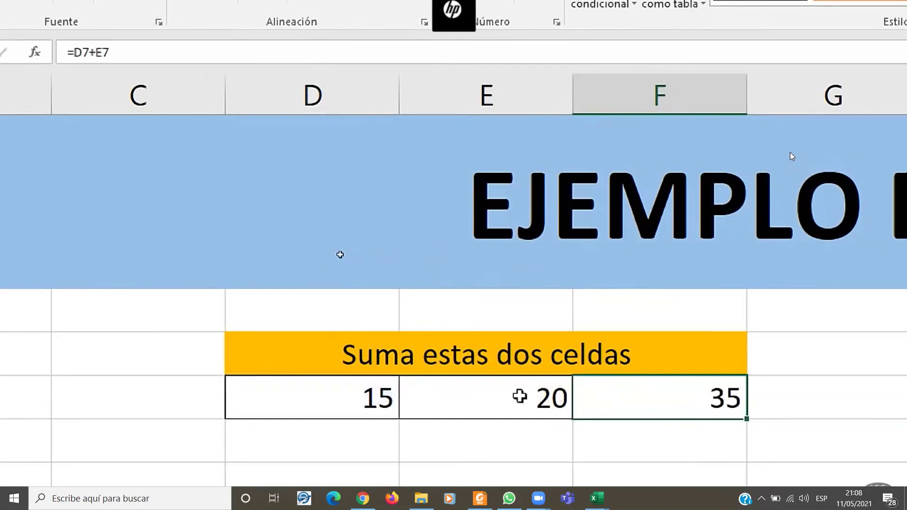
Set D7 and E7 to 100 each so F7 totals 200.
click(328, 393)
double_click(327, 393)
text(0)
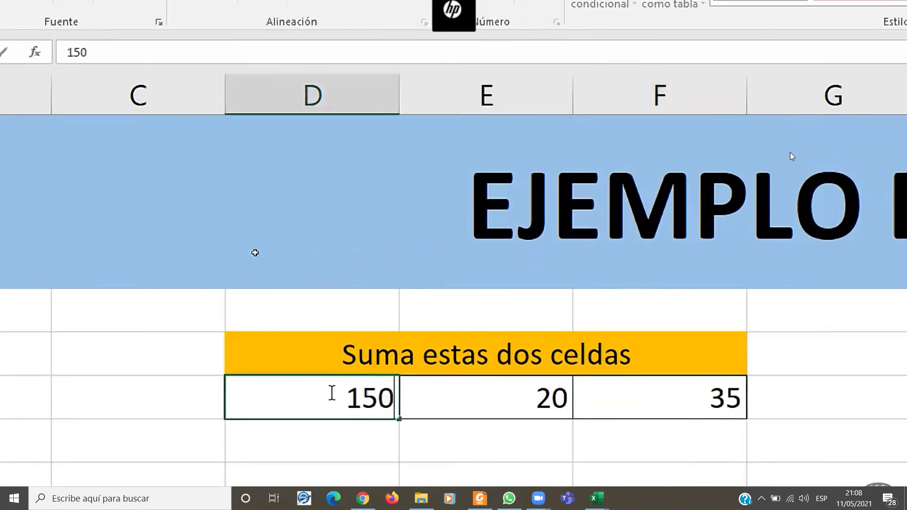
key(Return)
click(729, 400)
click(547, 398)
text(100)
key(Return)
click(361, 390)
text(100)
click(662, 391)
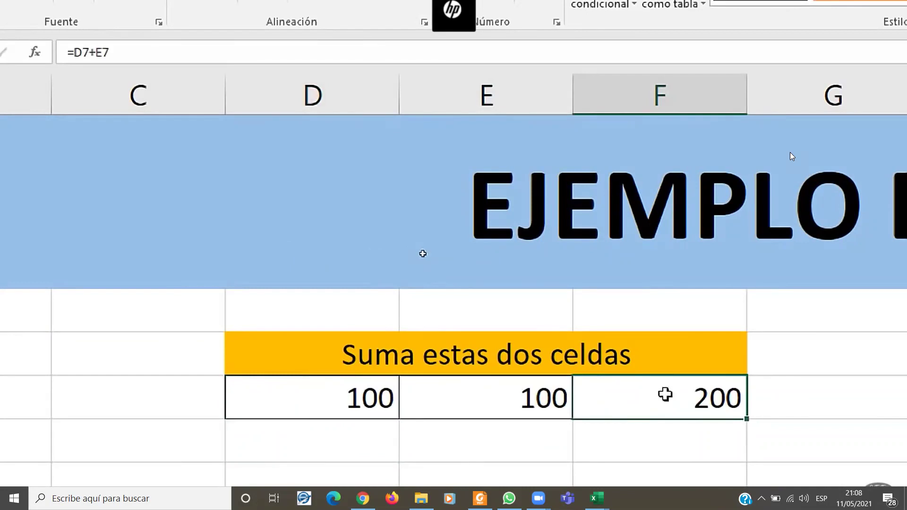
Inspect F7's =D7+E7 formula and leave it showing 200.
double_click(665, 394)
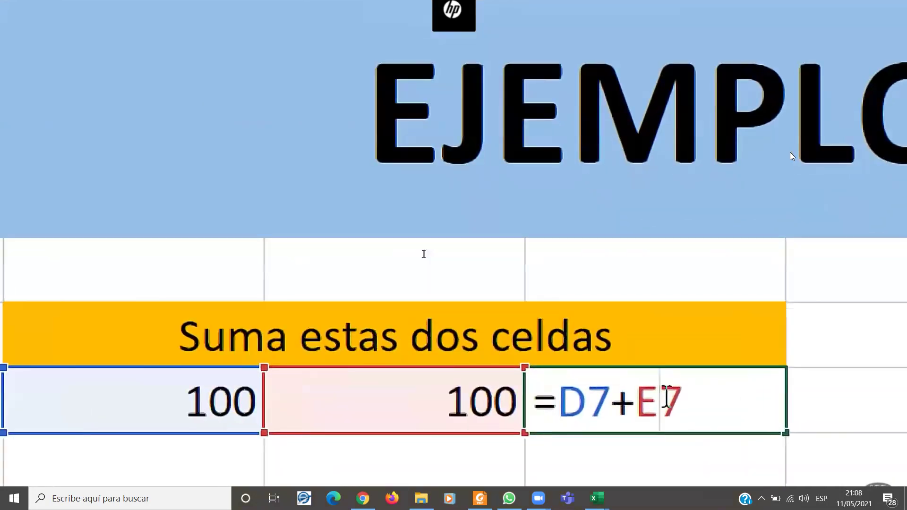
drag(680, 400, 533, 401)
click(533, 401)
key(Escape)
double_click(664, 404)
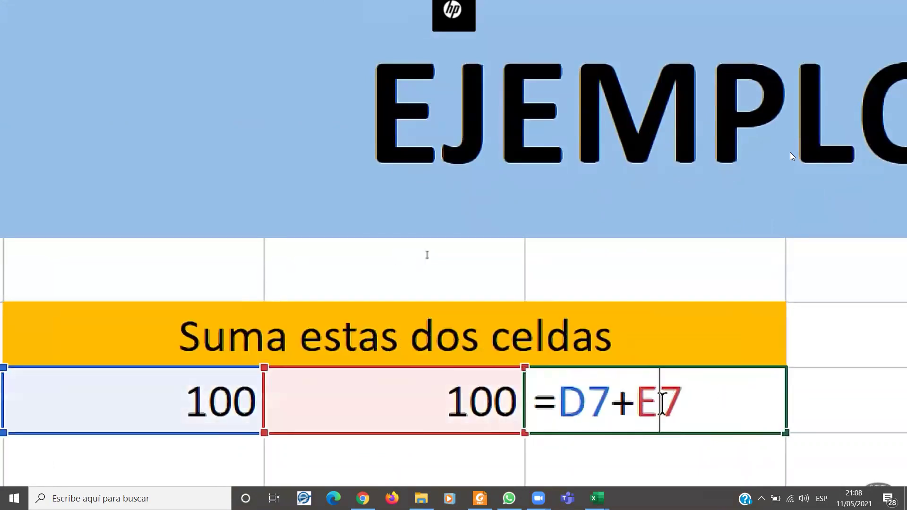
drag(700, 399, 499, 396)
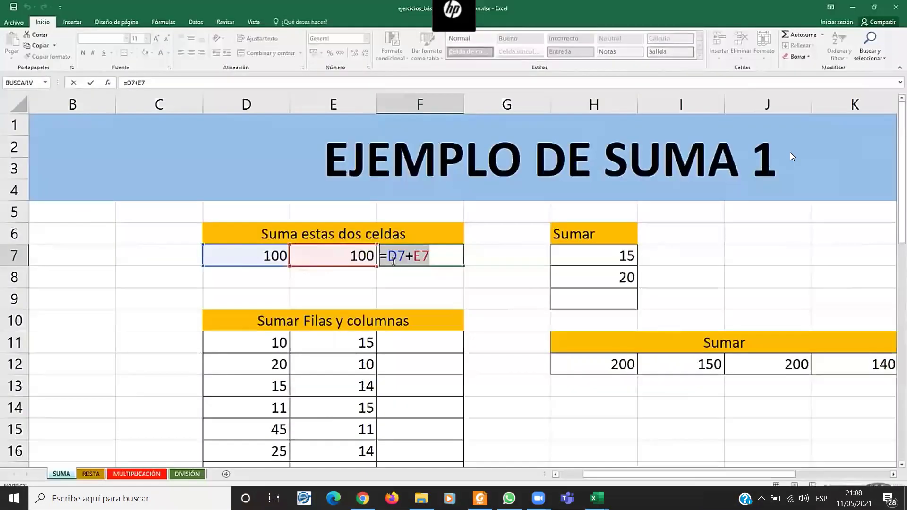
key(Escape)
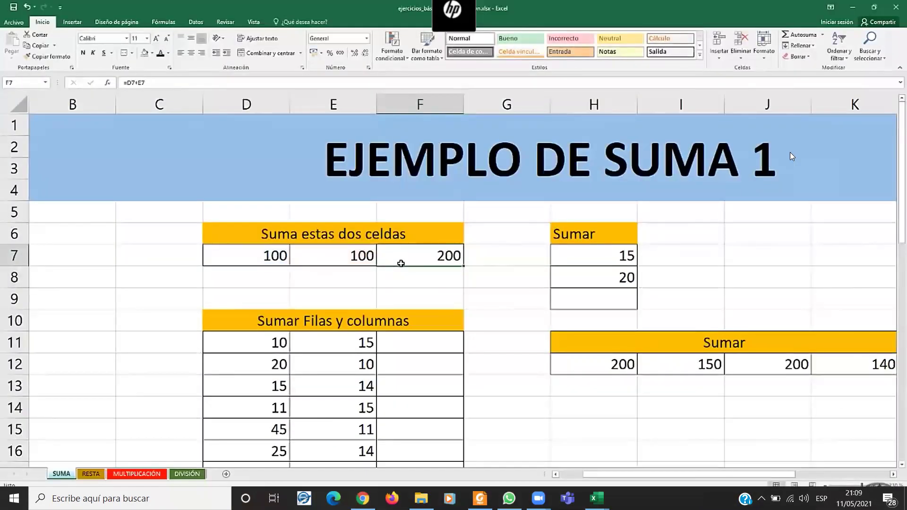
Clear the result from F7 and reselect the empty cell.
key(Delete)
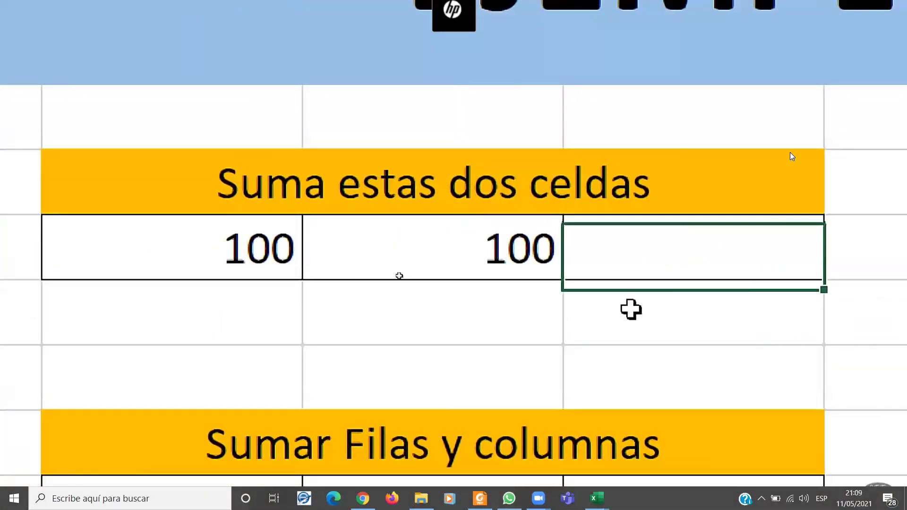
click(623, 307)
click(500, 304)
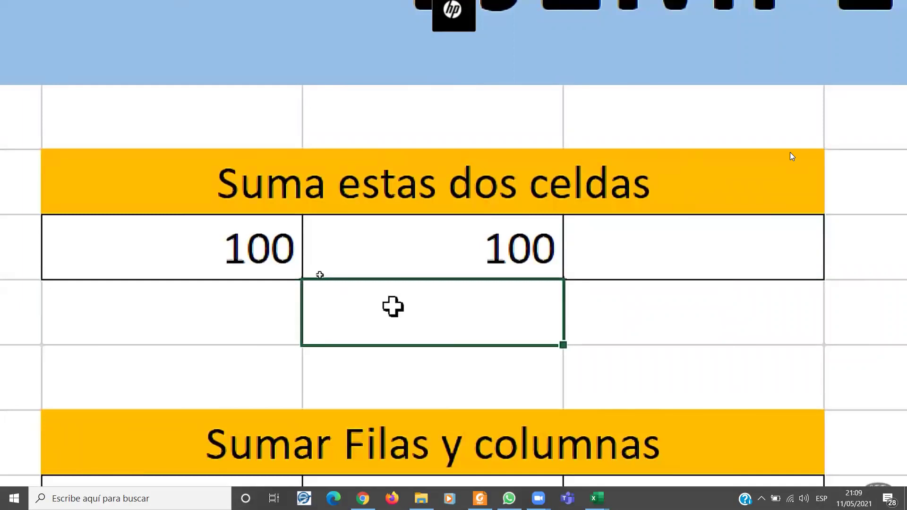
click(586, 308)
click(632, 116)
key(Left)
click(699, 246)
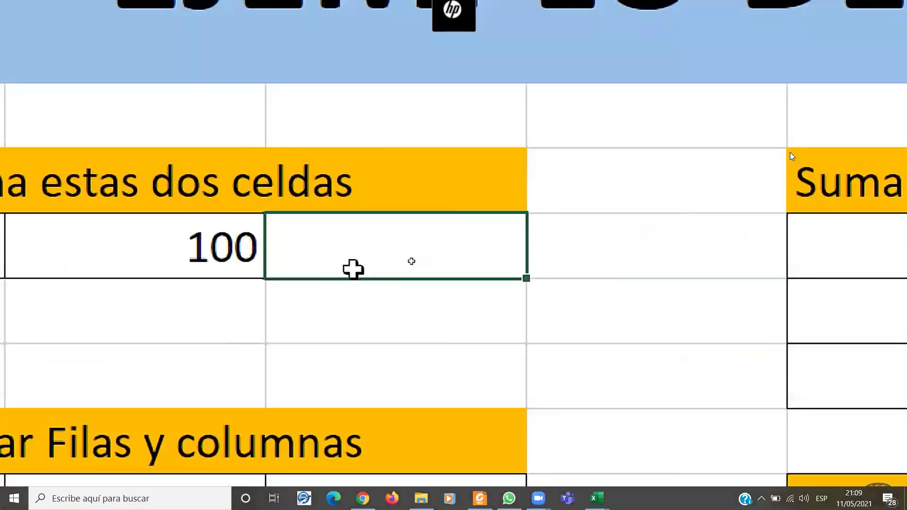
click(405, 282)
click(416, 264)
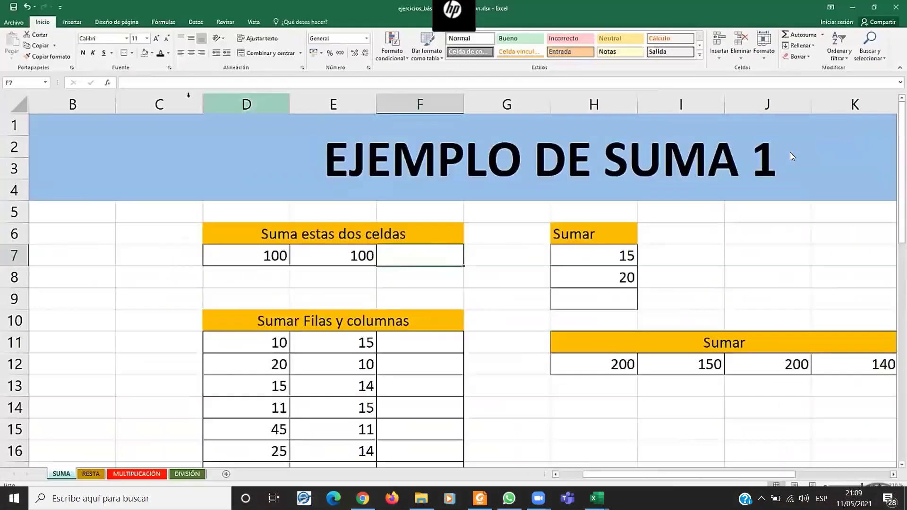
Rebuild =D7+E7 in F7 by referencing D7 and E7, giving 200.
click(143, 82)
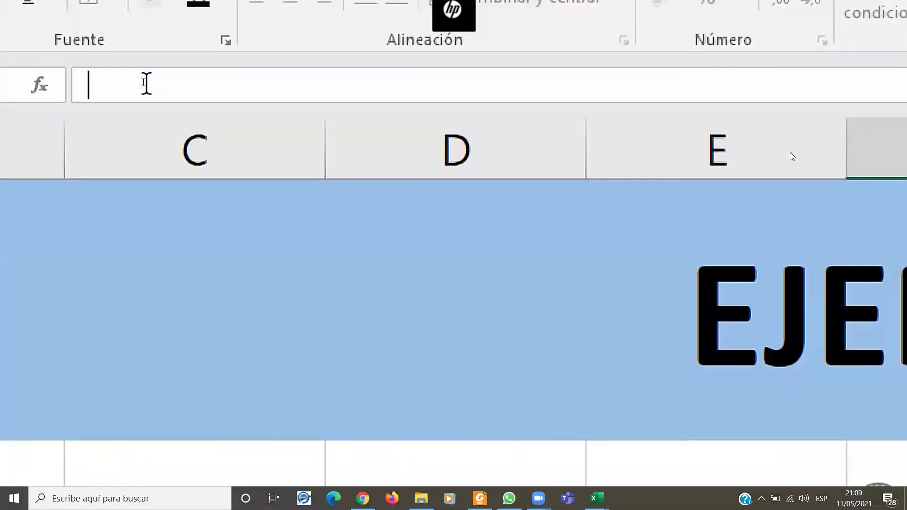
text(=)
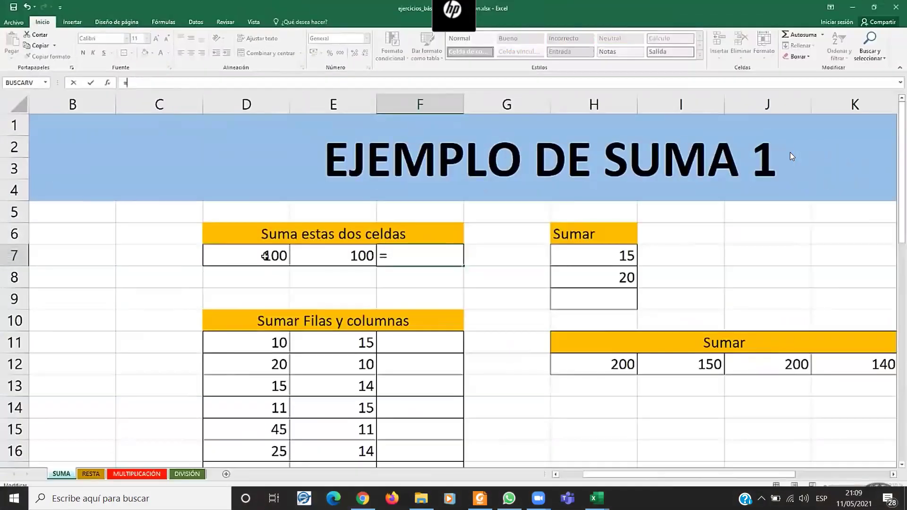
click(265, 256)
text(+)
click(334, 249)
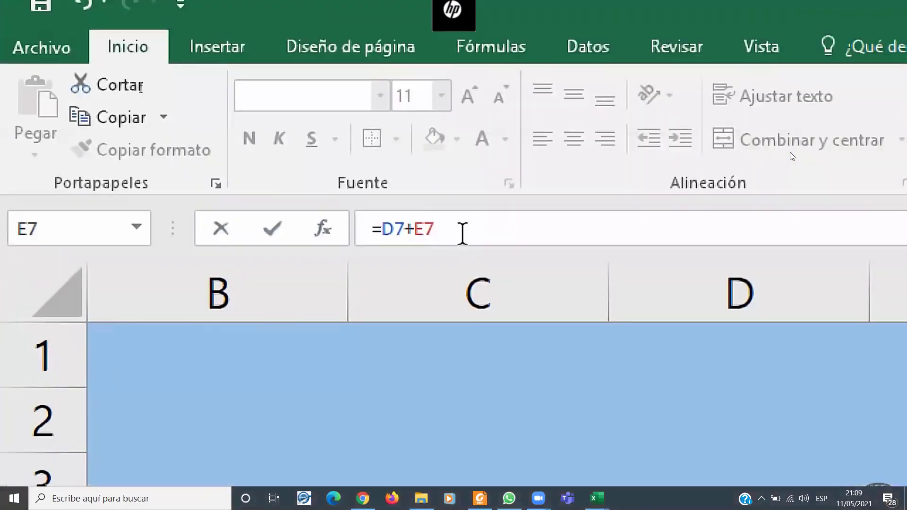
click(392, 229)
click(439, 225)
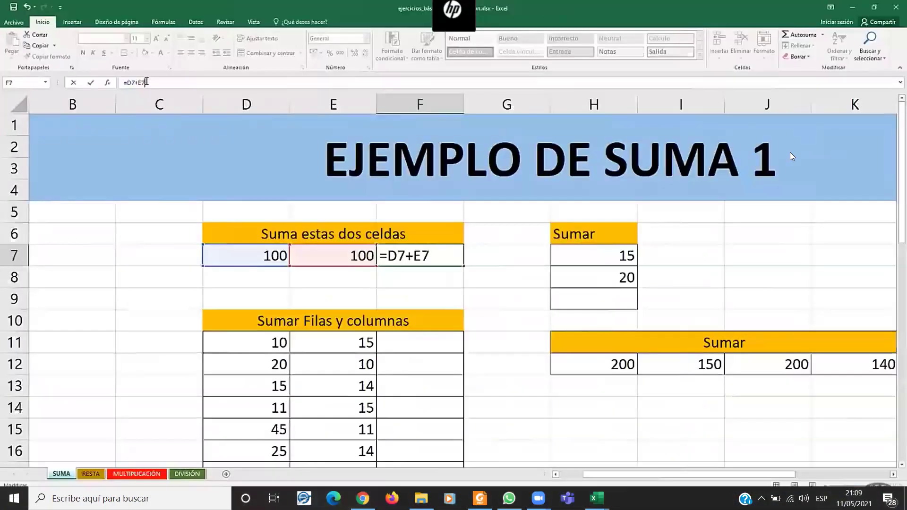
key(Return)
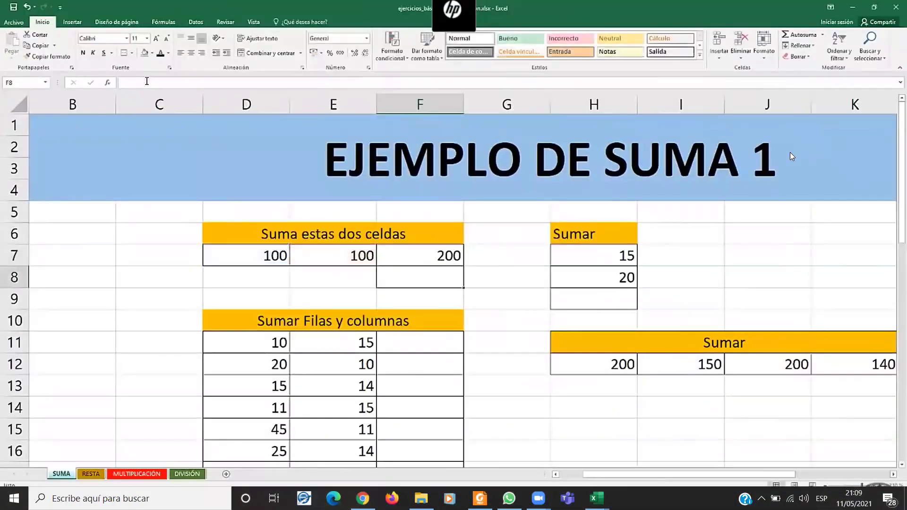
Try Moneda, Número and General formats on F7, then open Más formatos de número.
click(411, 251)
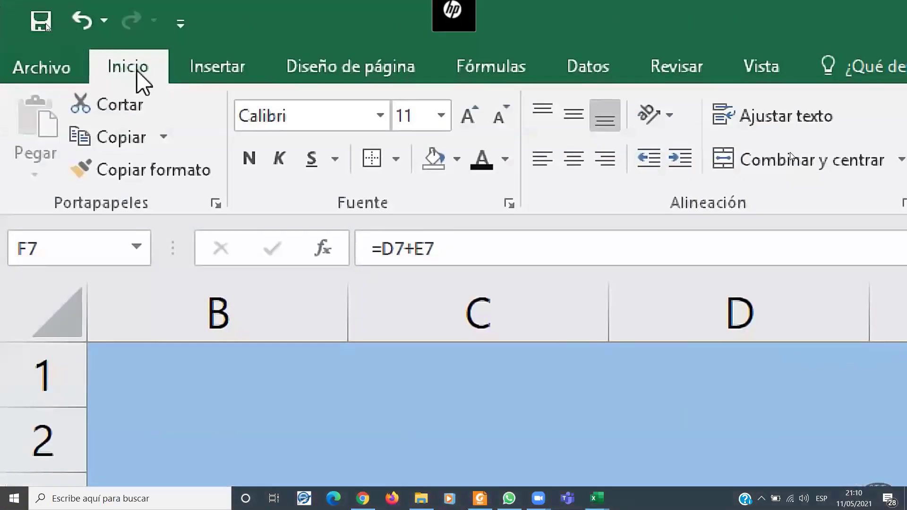
click(710, 113)
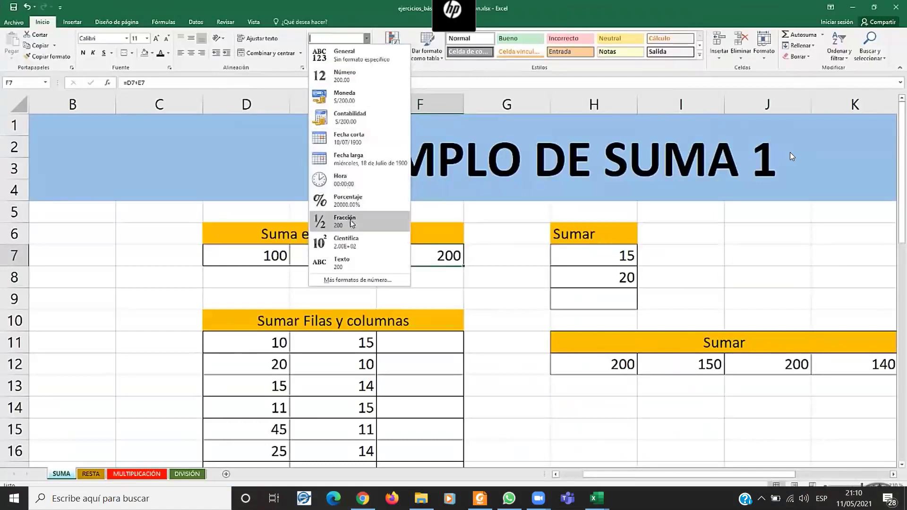
click(357, 100)
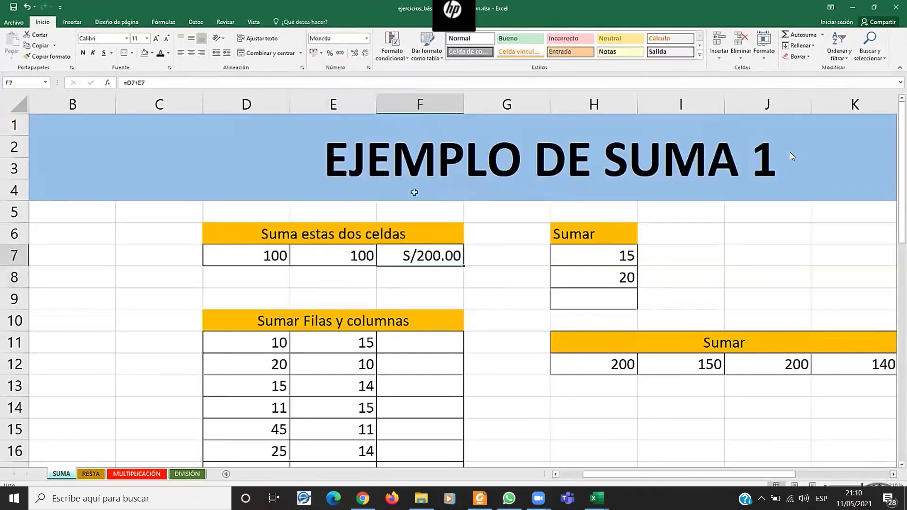
click(366, 38)
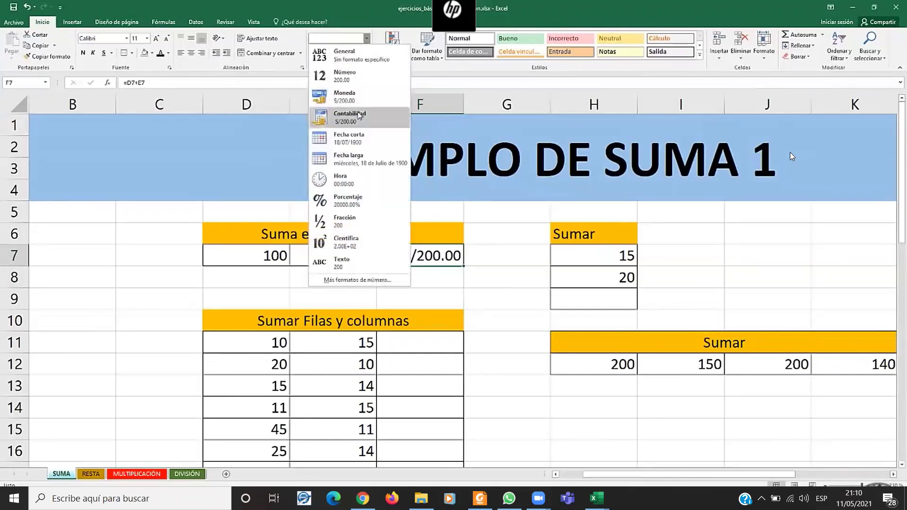
click(345, 76)
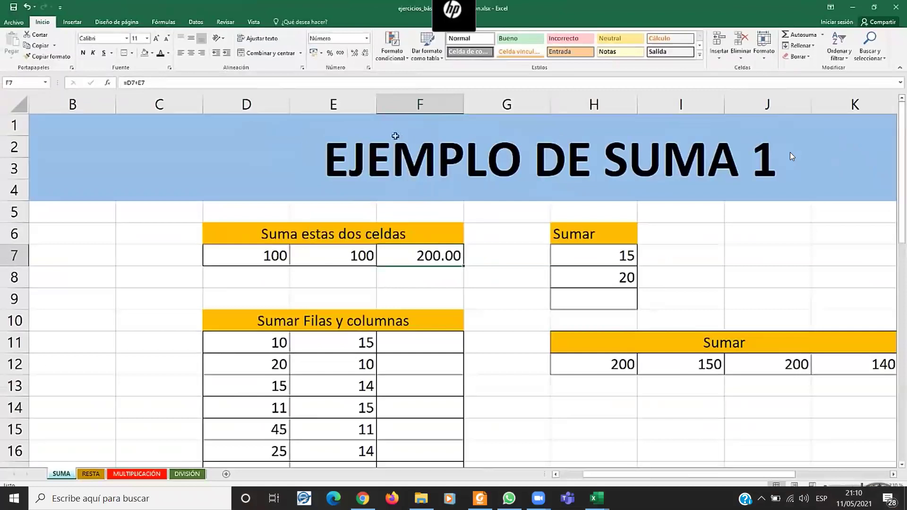
click(367, 39)
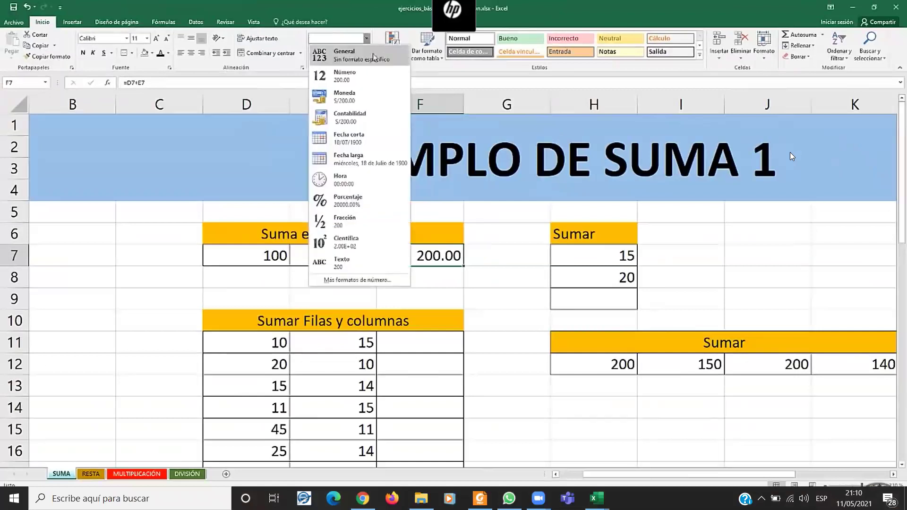
click(357, 53)
click(367, 39)
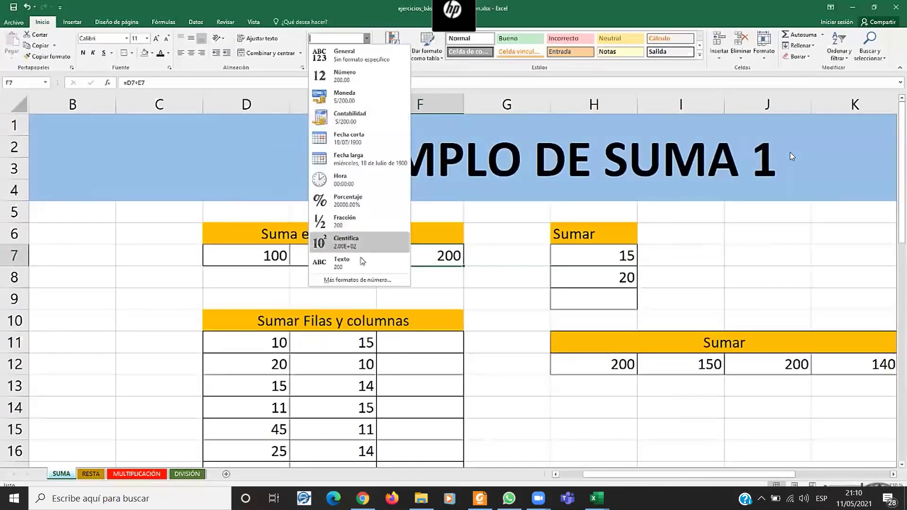
click(347, 281)
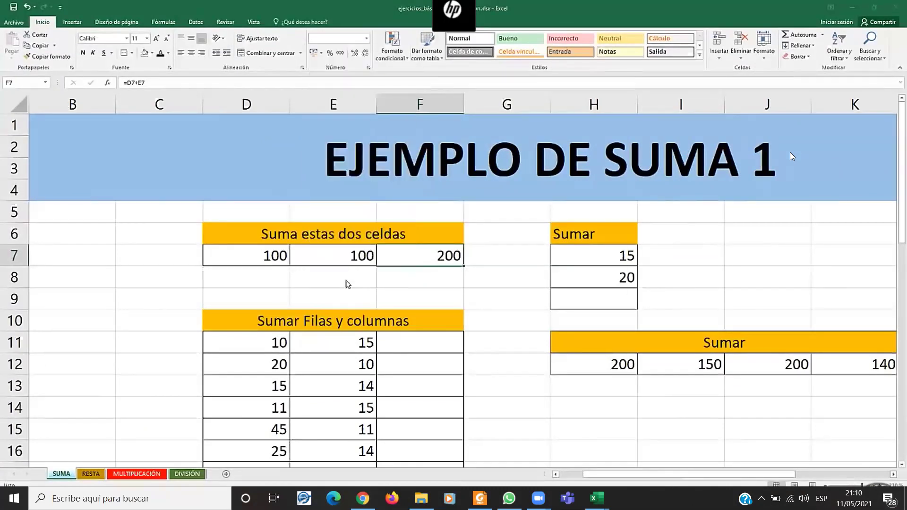
Browse the Formato de celdas categories, then apply Número with 2 decimals so F7 shows 200.00.
drag(454, 136, 154, 132)
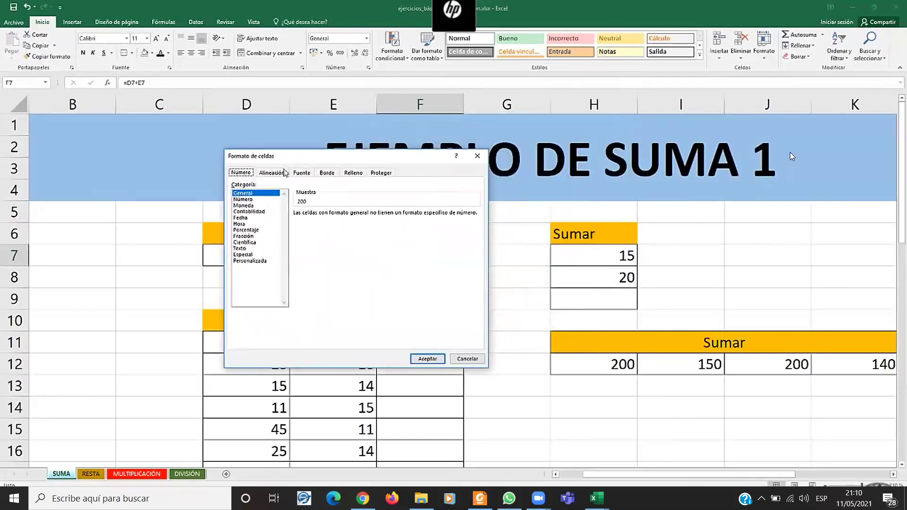
click(90, 171)
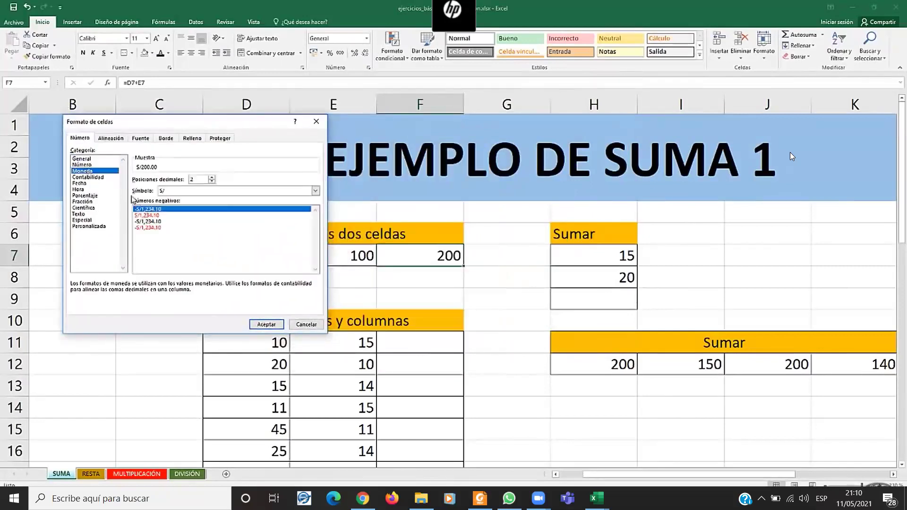
click(93, 178)
click(90, 183)
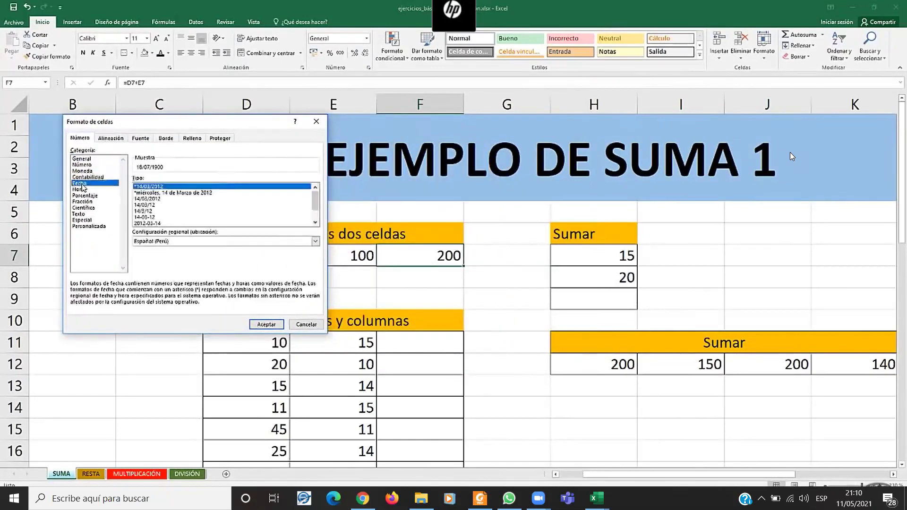
click(81, 189)
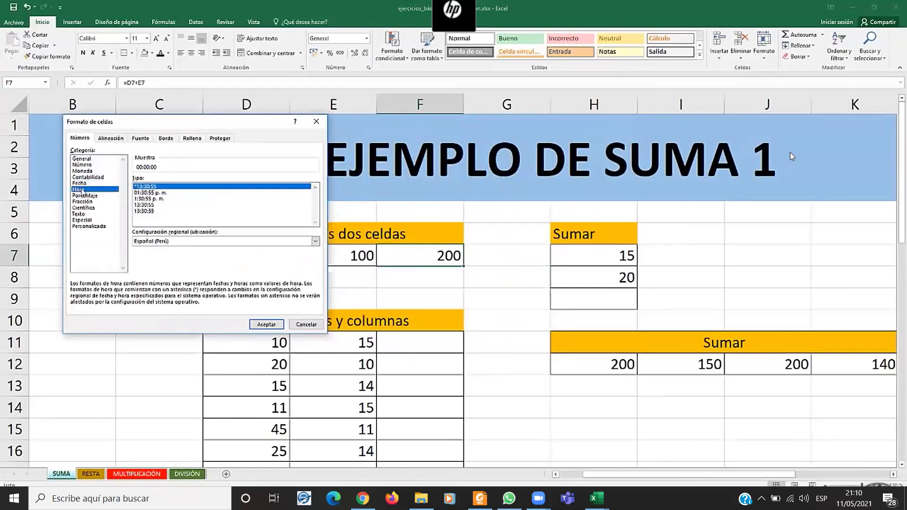
click(85, 196)
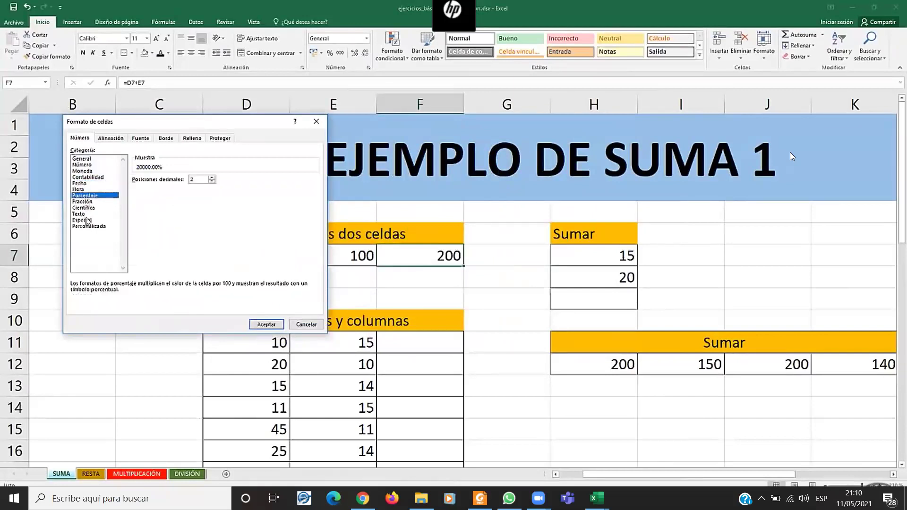
click(88, 226)
click(80, 183)
click(83, 165)
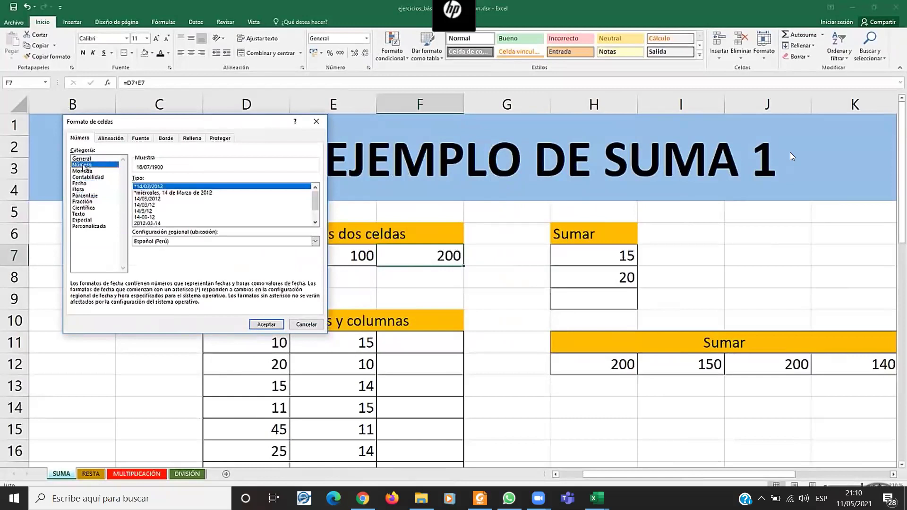
click(266, 324)
click(367, 40)
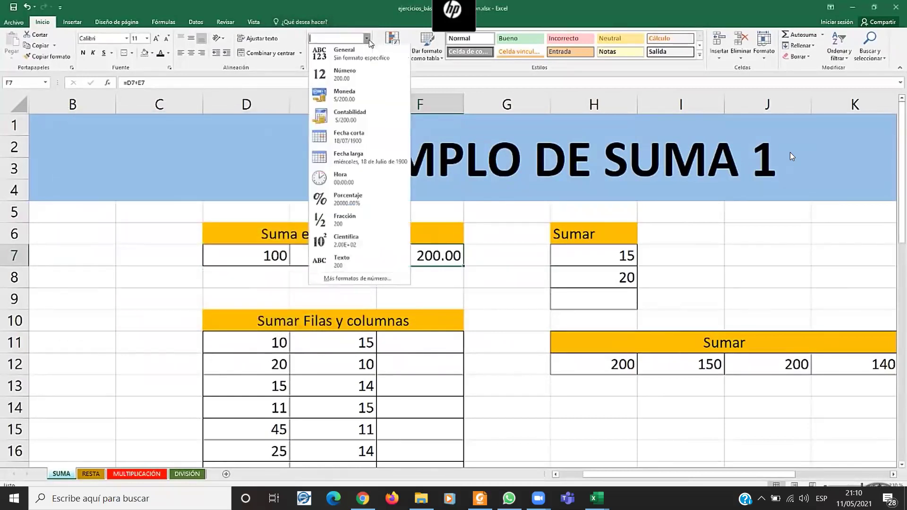
click(345, 74)
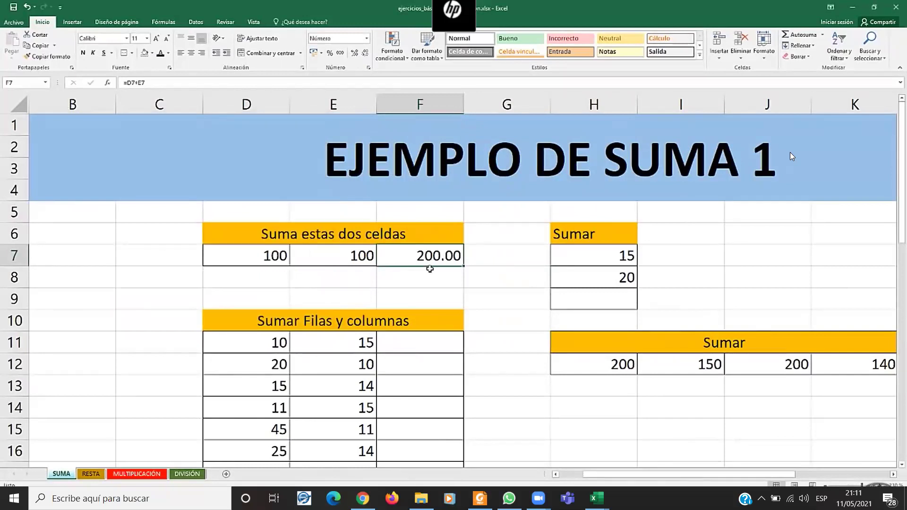
Check the values in E7 and F7 and the format of the F7 sum, then select row 7.
click(350, 256)
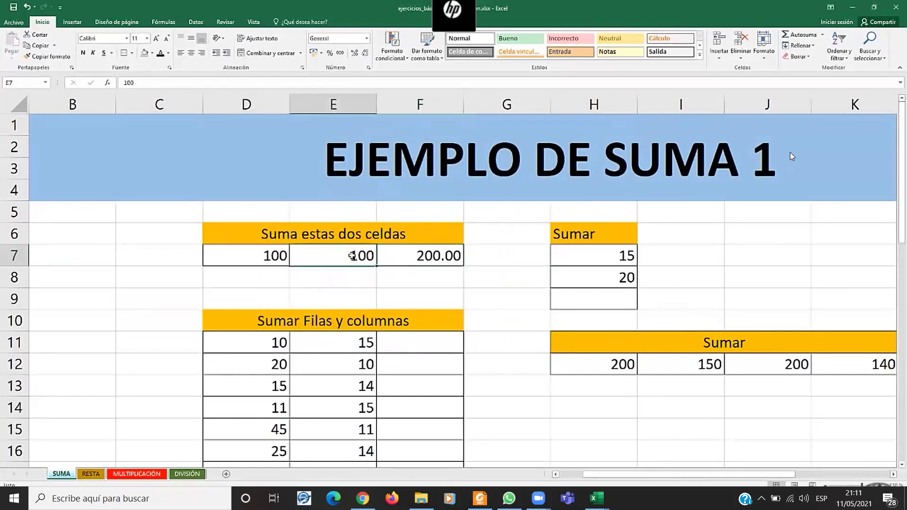
click(418, 256)
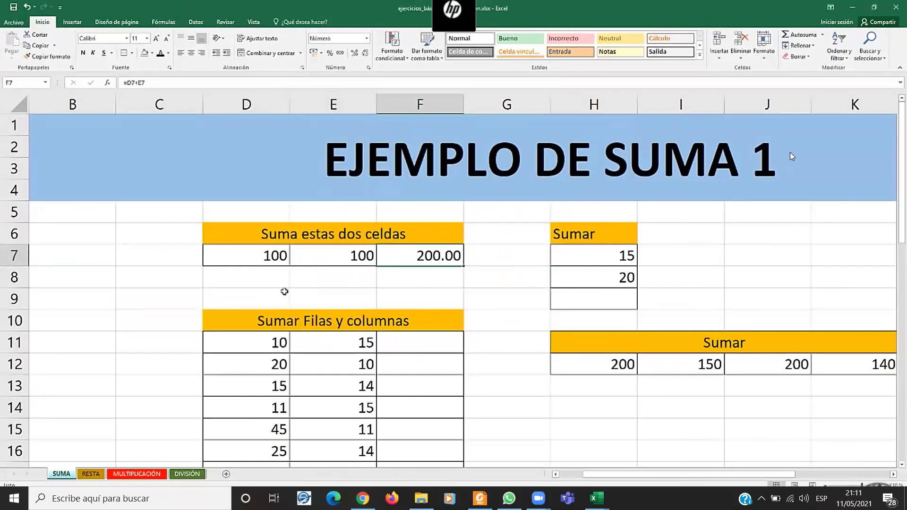
click(270, 260)
click(331, 260)
click(19, 262)
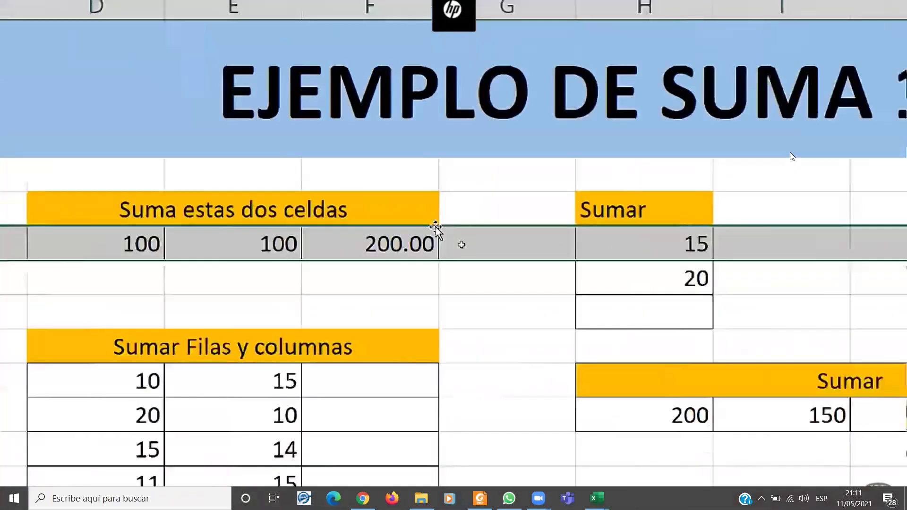
Select H9 and the 15 and 20 values above it, cancelling a formula started in H9.
click(599, 298)
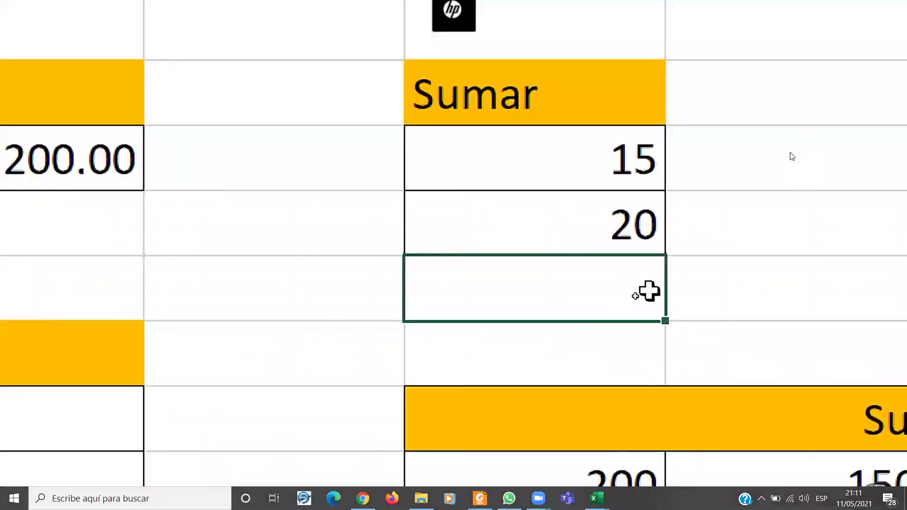
drag(582, 240, 583, 260)
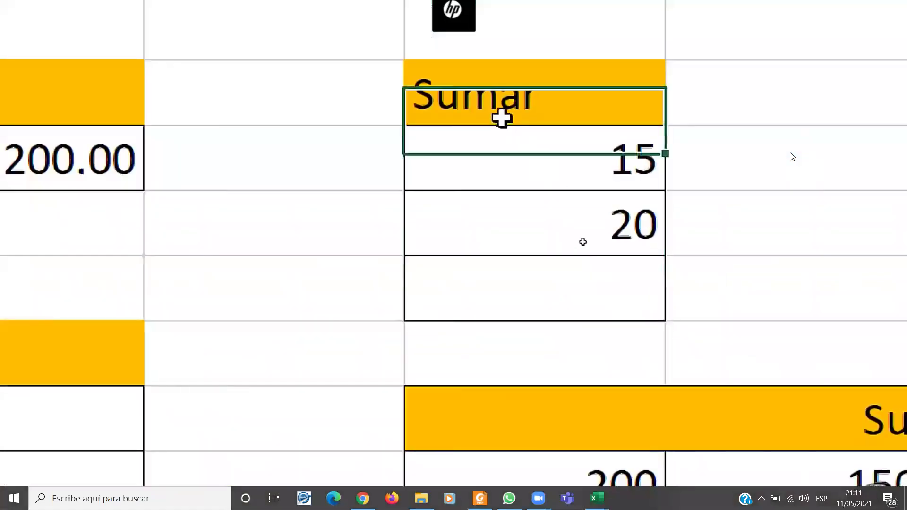
click(598, 284)
mouse_move(545, 151)
mouse_down()
mouse_move(542, 218)
mouse_move(518, 293)
mouse_up()
click(517, 316)
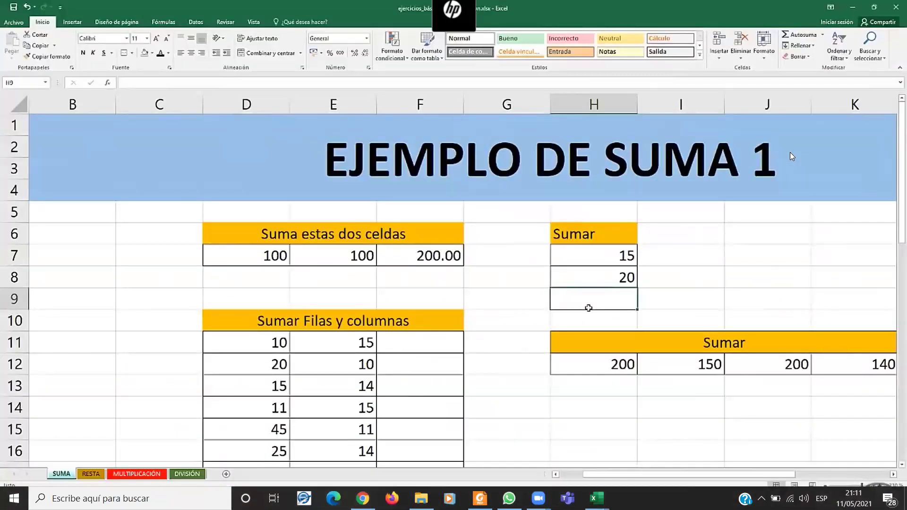
text(=)
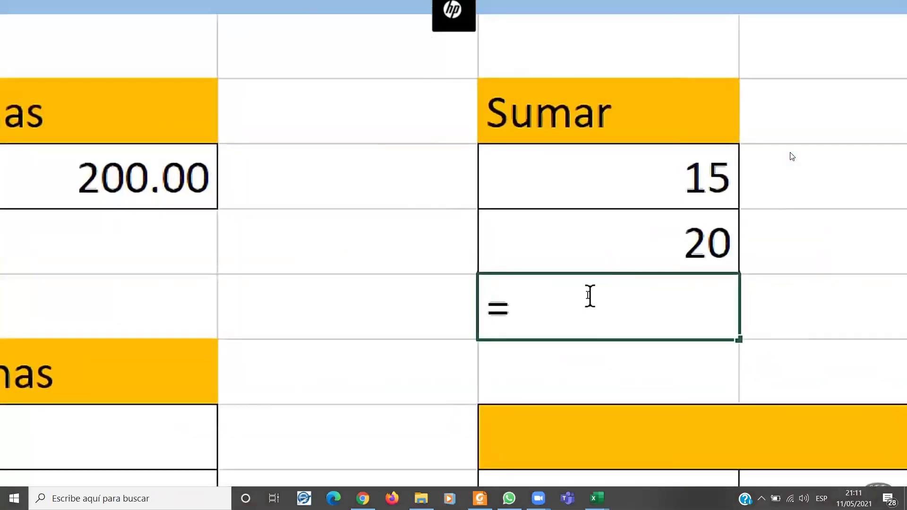
key(Escape)
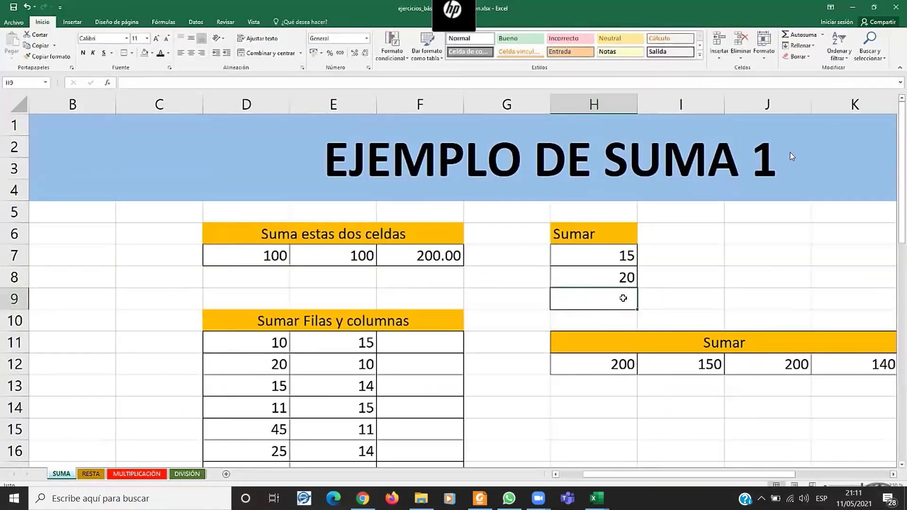
Build the formula =H7+H8 in H9 by referencing H7 and H8.
text(=)
click(623, 255)
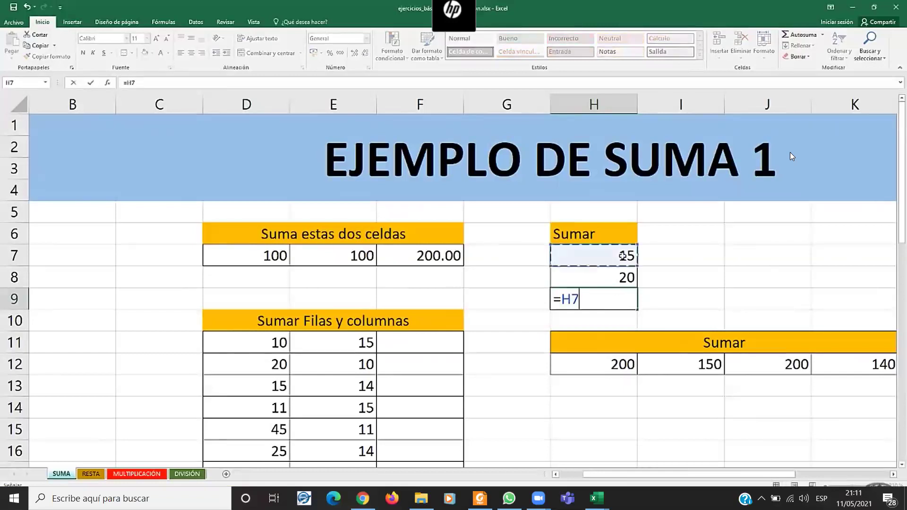
text(+)
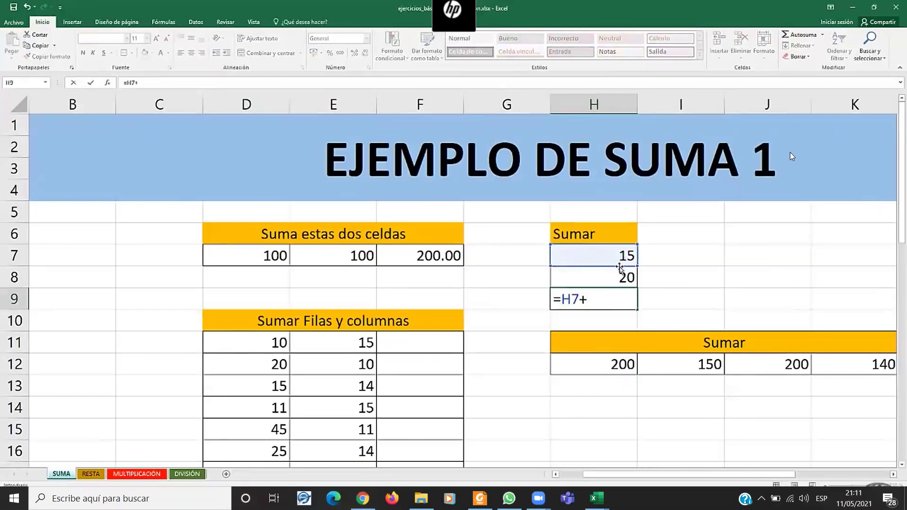
click(620, 272)
Re-edit H9's entry and commit the sum so H9 shows 35.
click(556, 299)
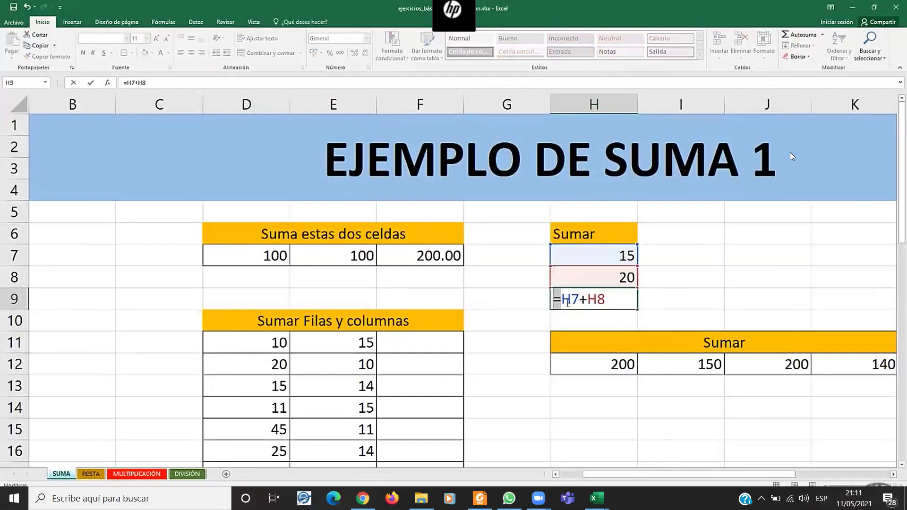
key(BackSpace)
key(Return)
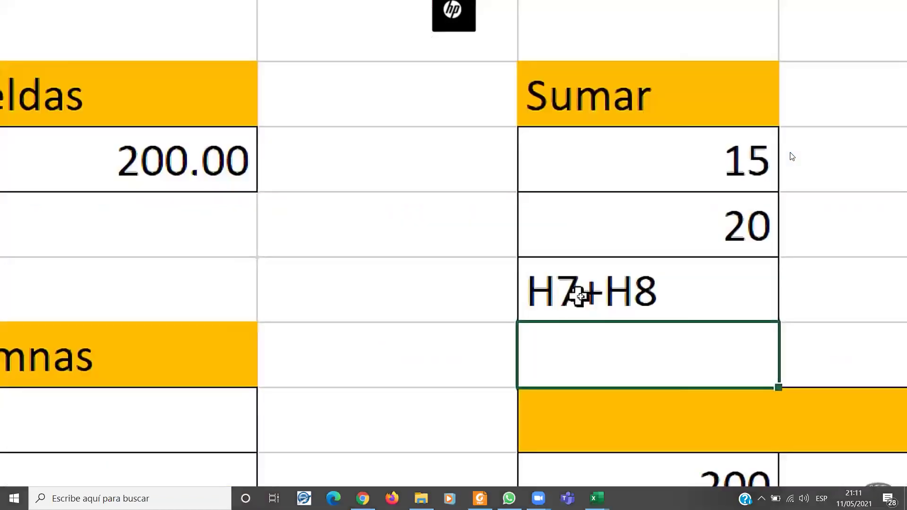
click(586, 301)
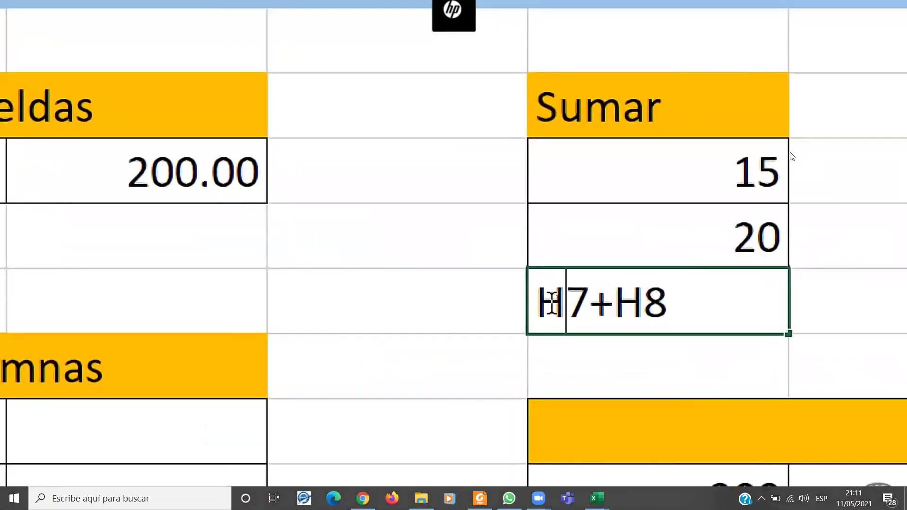
double_click(554, 299)
key(Return)
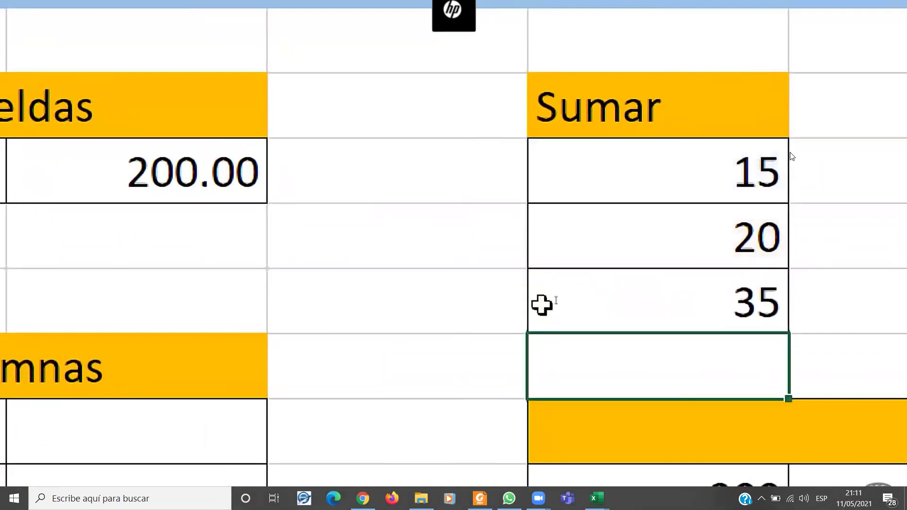
click(600, 303)
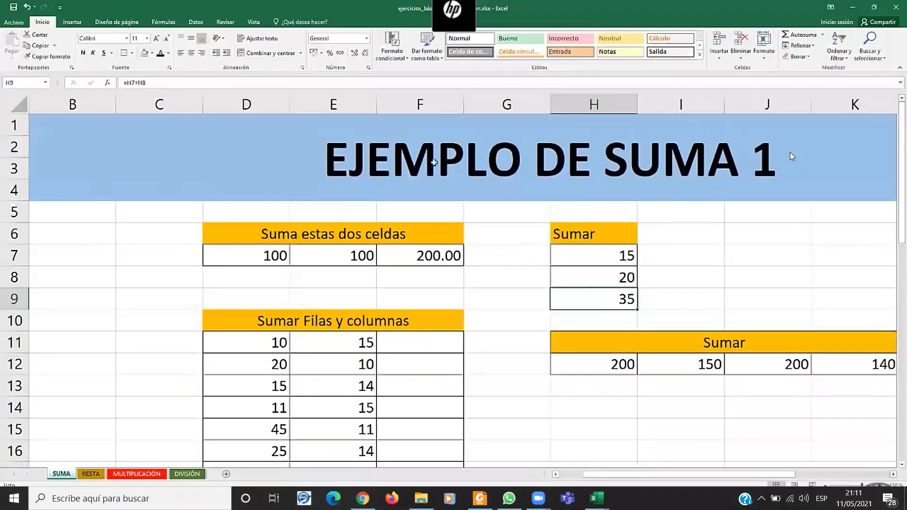
Apply the Moneda (soles currency) number format to H7:H9.
click(367, 38)
click(340, 99)
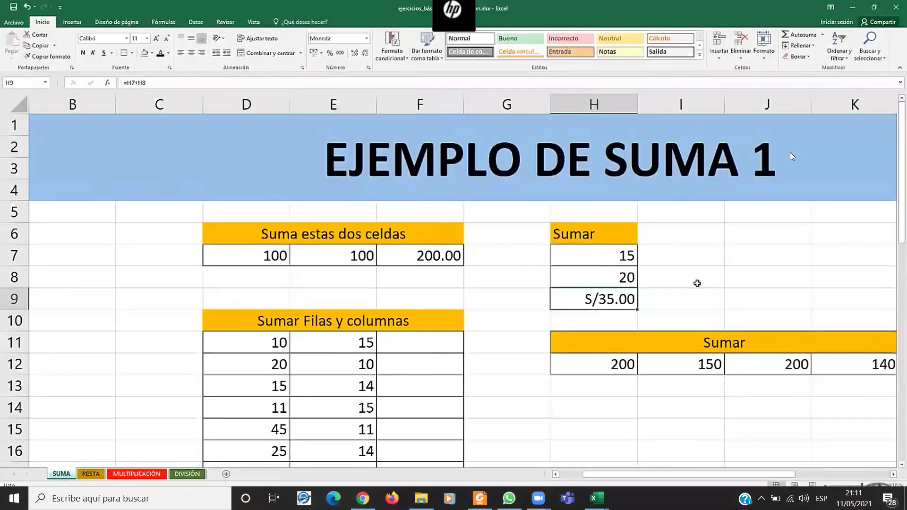
drag(594, 260, 597, 294)
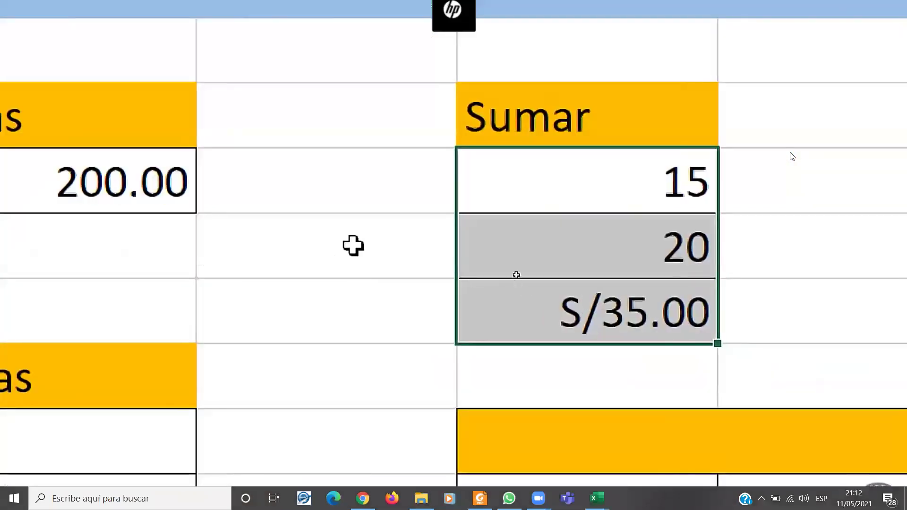
click(515, 277)
mouse_move(611, 252)
mouse_down()
mouse_move(601, 276)
mouse_move(607, 300)
mouse_up()
click(367, 38)
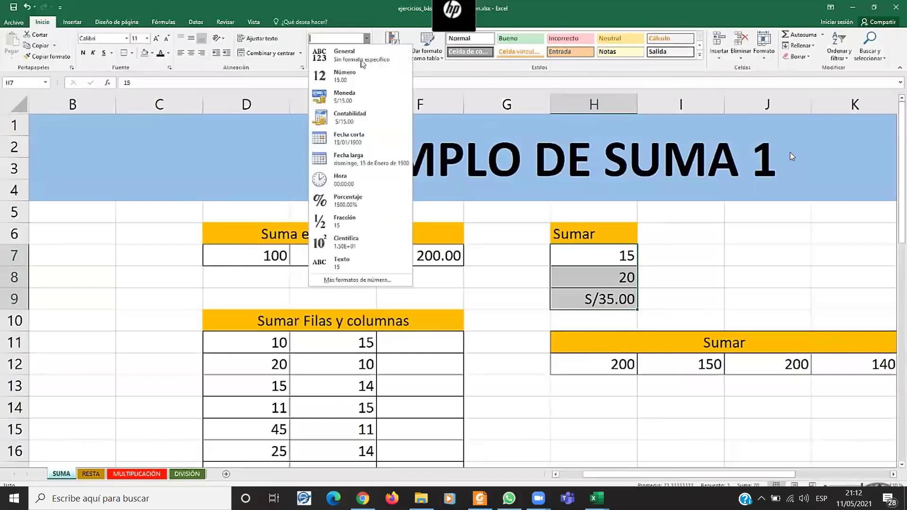
click(344, 96)
click(691, 283)
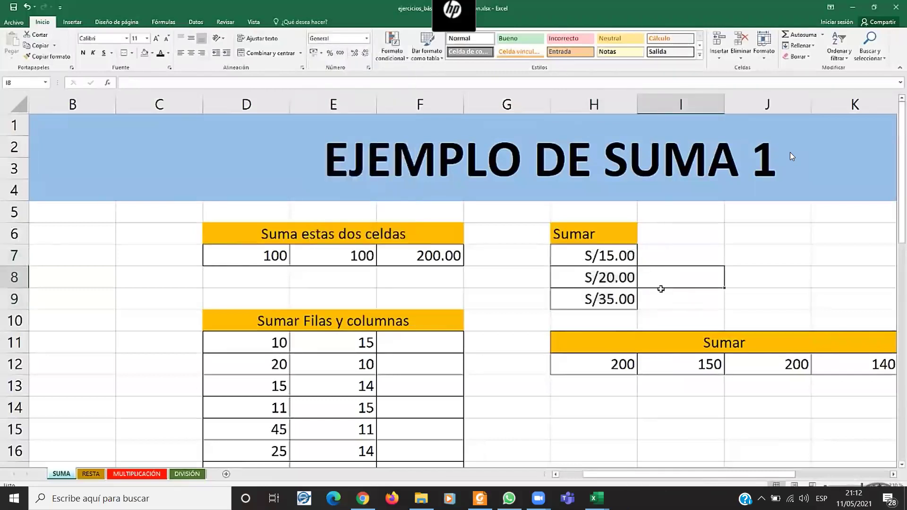
Fill the H9 total cell with light orange.
click(624, 265)
click(619, 279)
click(610, 299)
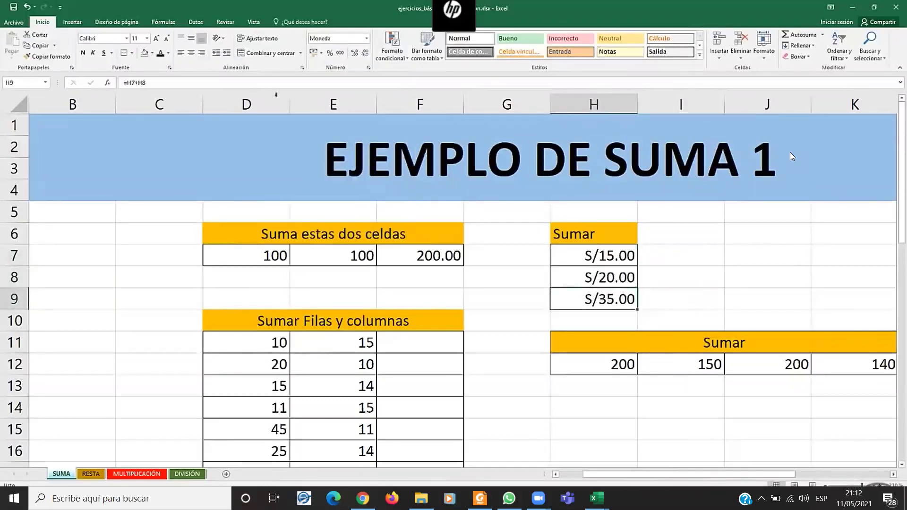
click(152, 52)
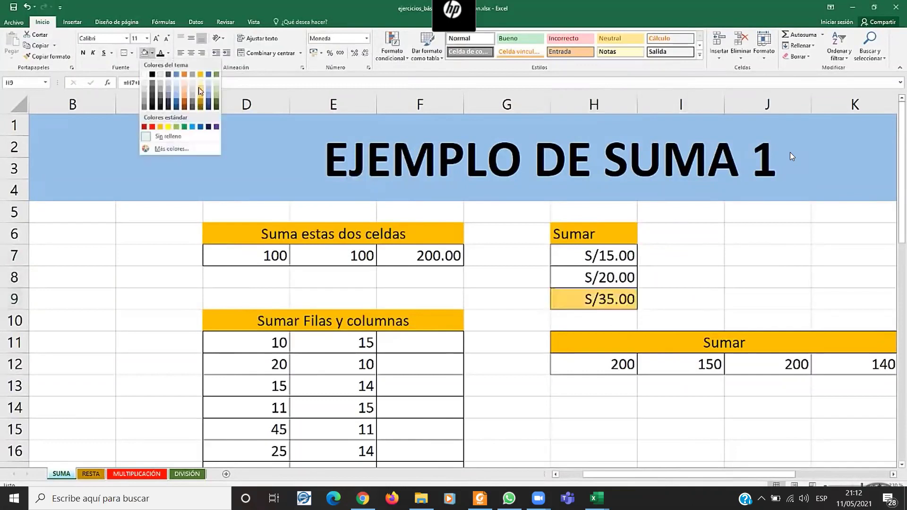
click(185, 76)
click(614, 297)
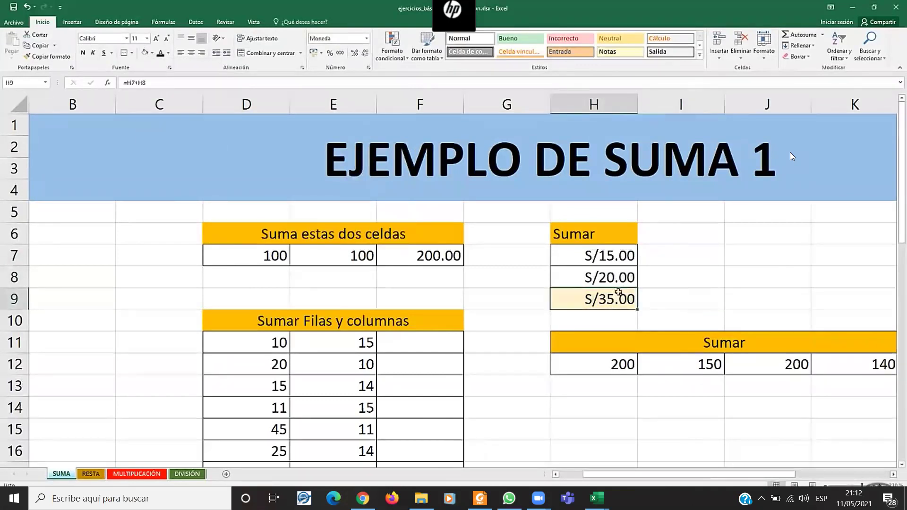
Enter 100 in H7 and H8 so H9 totals S/200.00.
click(602, 258)
text(100)
key(Return)
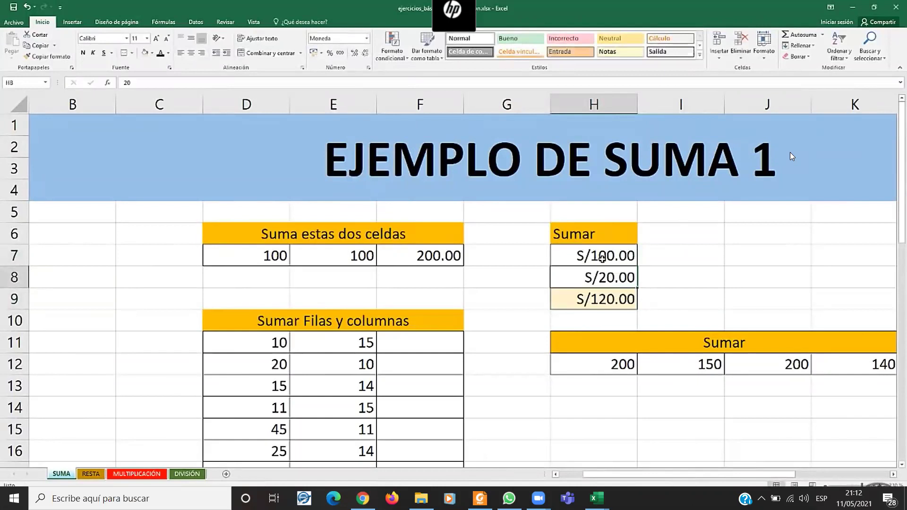
key(Return)
key(Up)
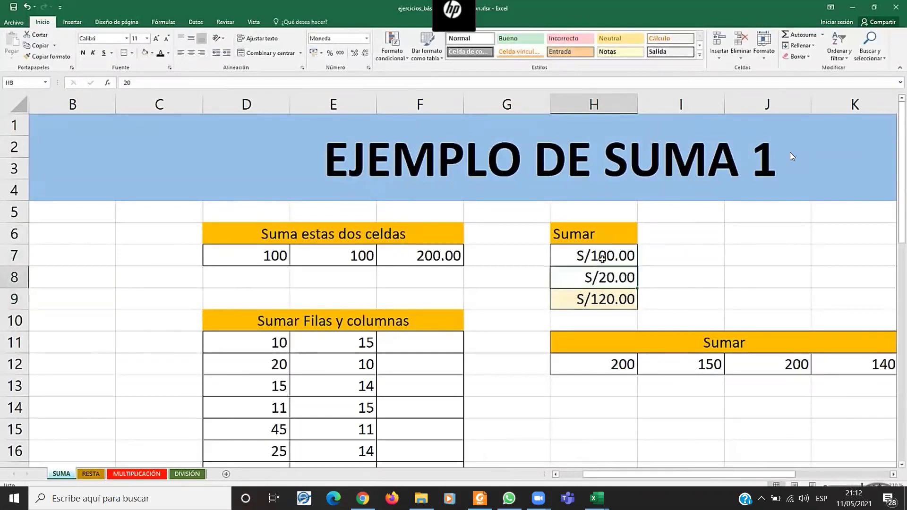
key(Delete)
text(100)
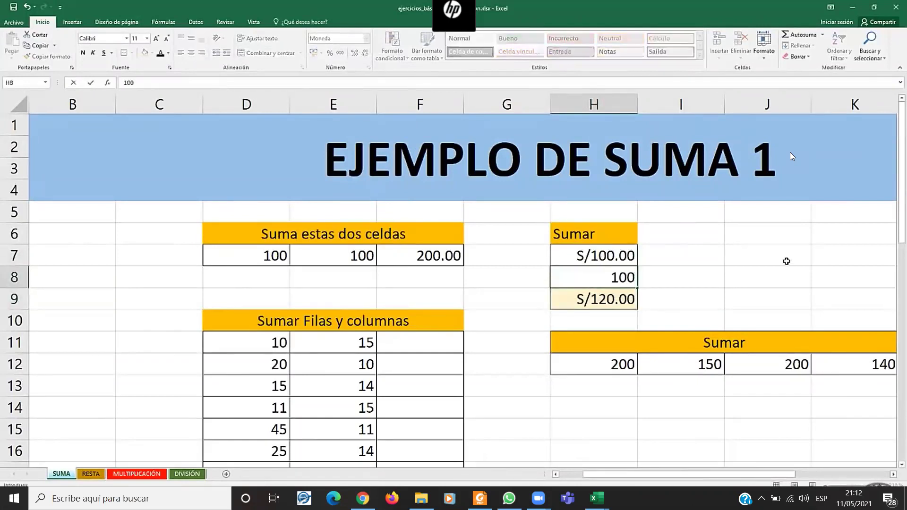
key(Return)
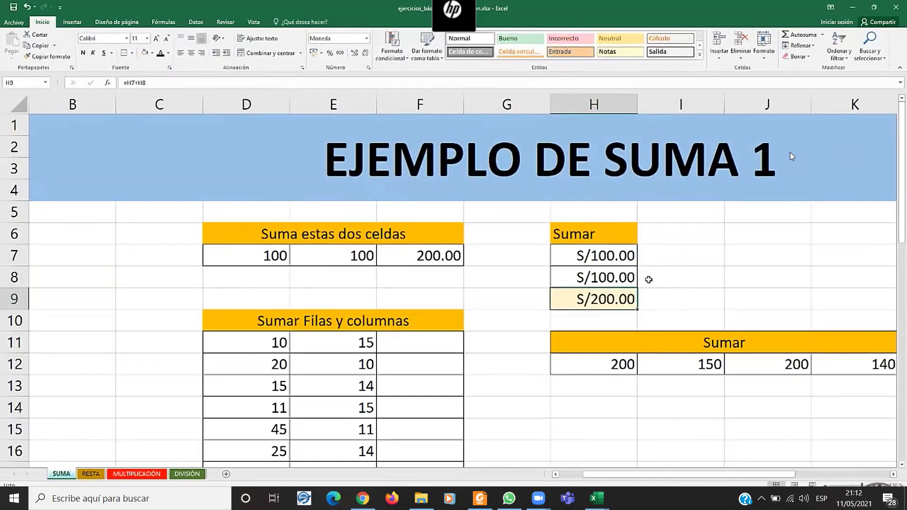
Enter =D11+E11 in F11 by referencing D11 and E11, giving 25.
scroll(405, 372, down, 1)
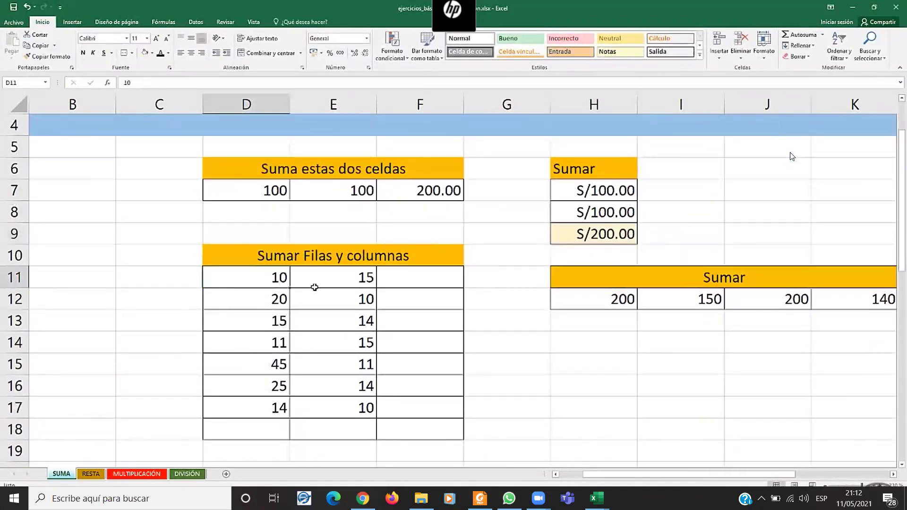
click(327, 285)
click(277, 270)
click(303, 275)
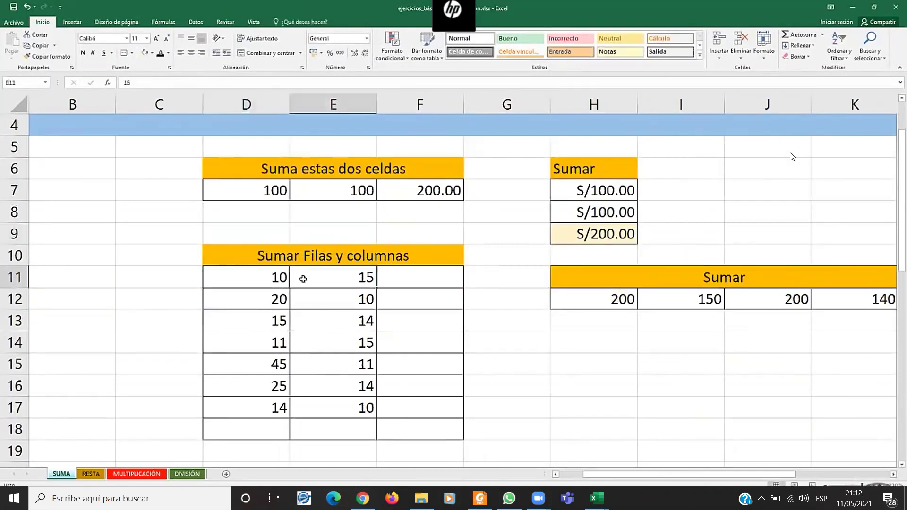
click(420, 281)
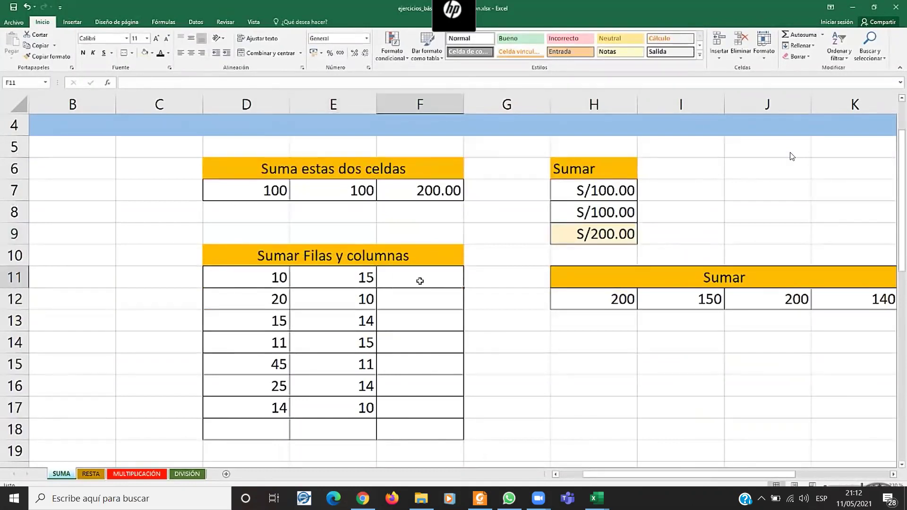
text(=)
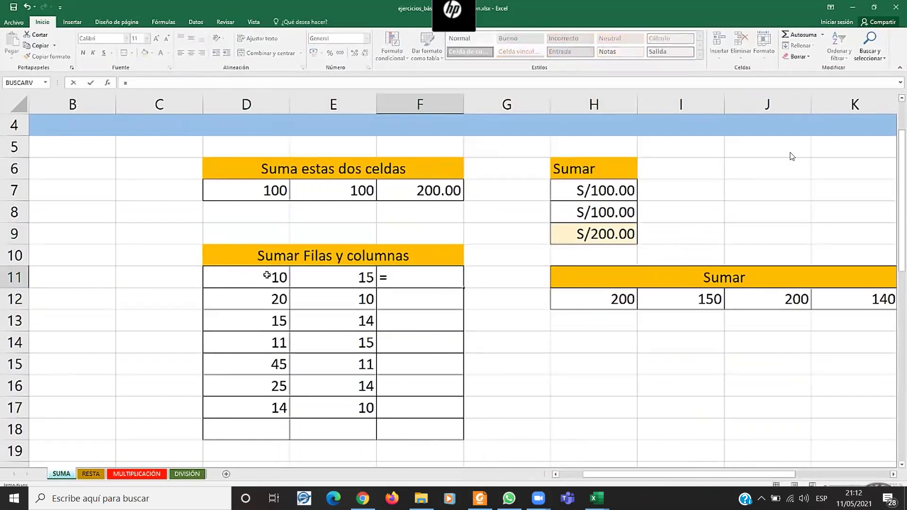
click(267, 275)
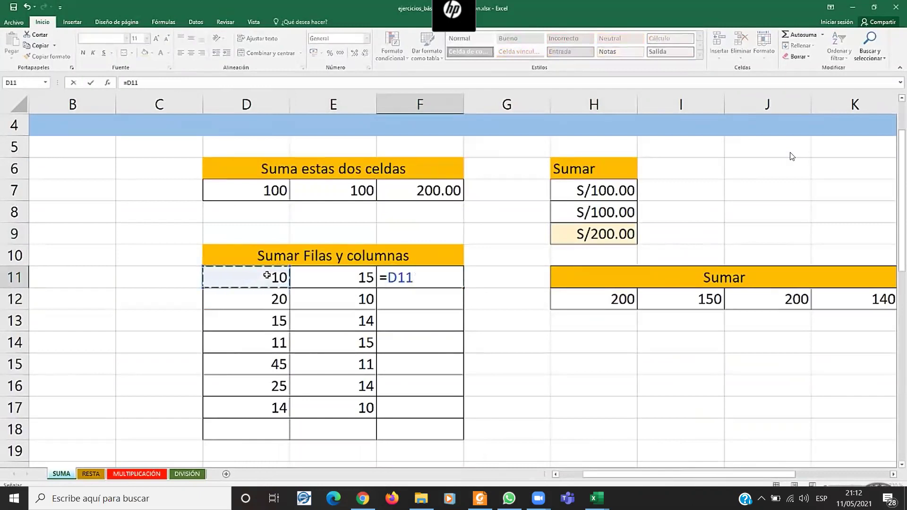
text(+)
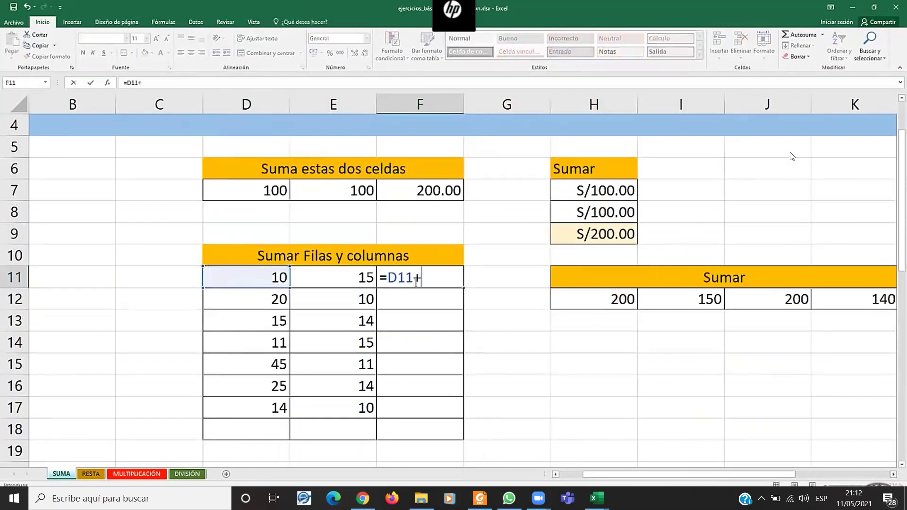
click(348, 277)
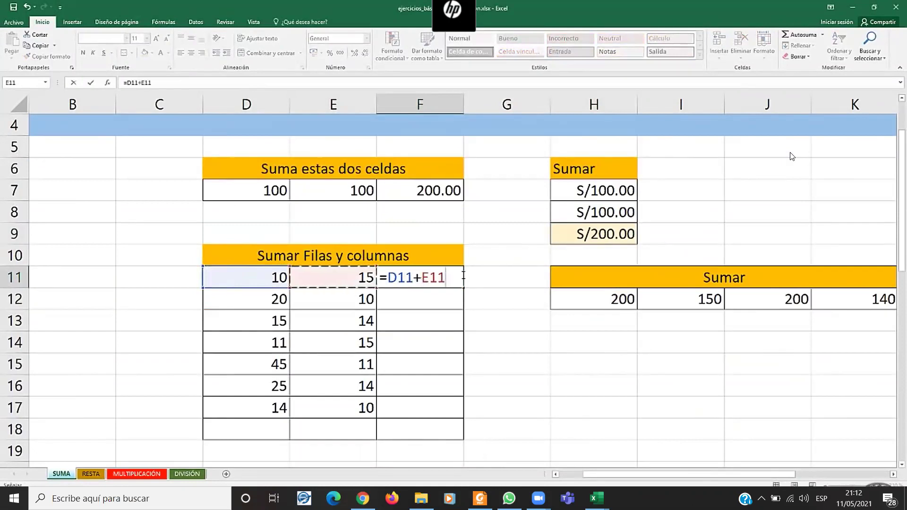
key(Return)
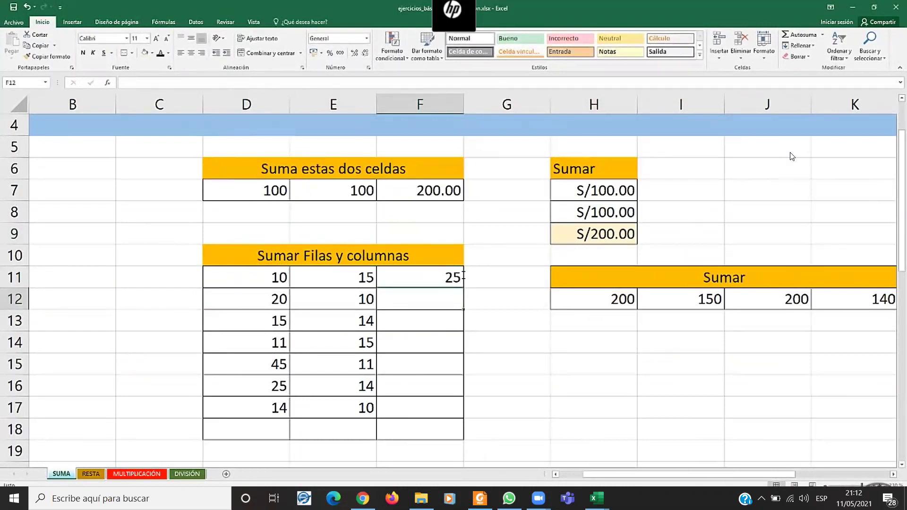
click(458, 277)
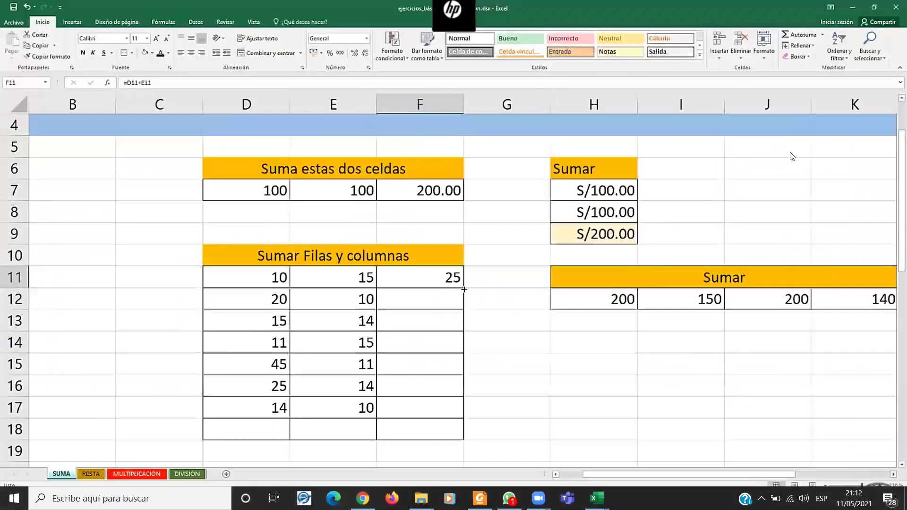
Fill the row-sum formula from F11 down to F17.
drag(464, 289, 458, 409)
click(437, 320)
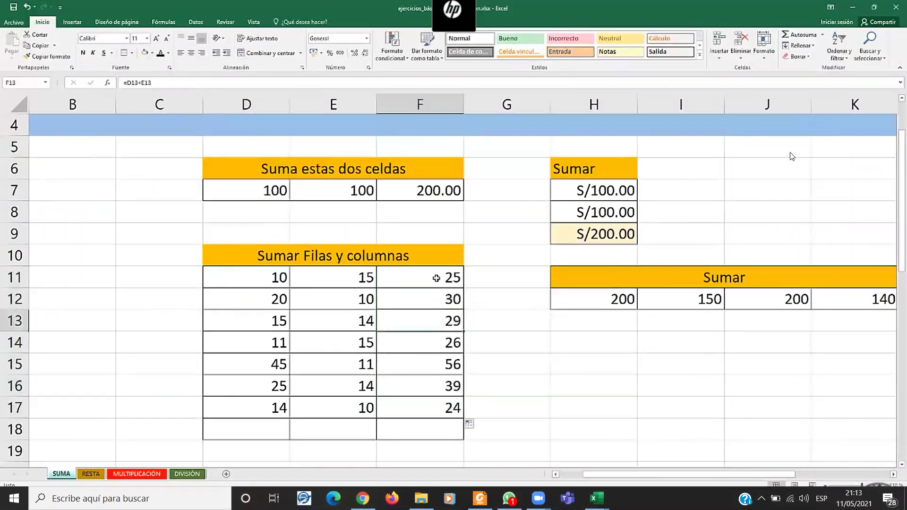
drag(436, 278, 455, 407)
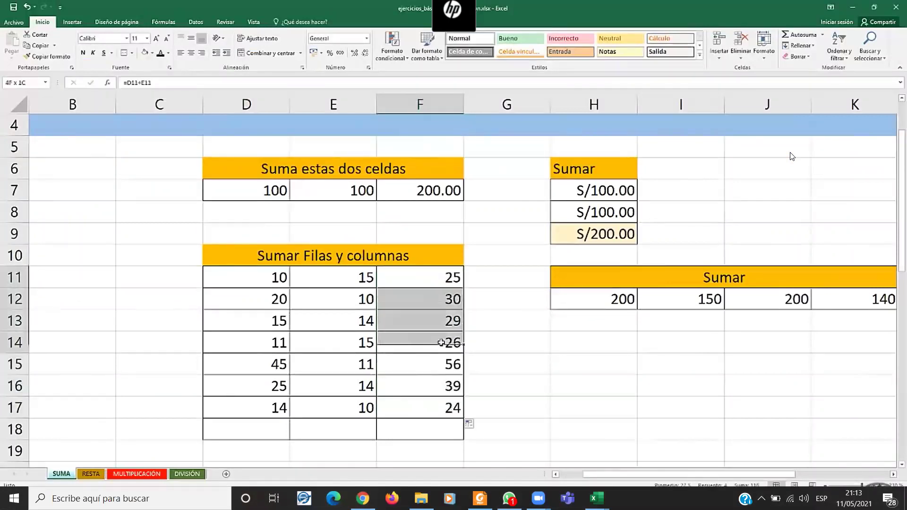
Check the row-sum formulas in F11 through F13, e.g. =D11+E11.
double_click(427, 285)
key(Escape)
click(421, 295)
double_click(421, 295)
click(430, 320)
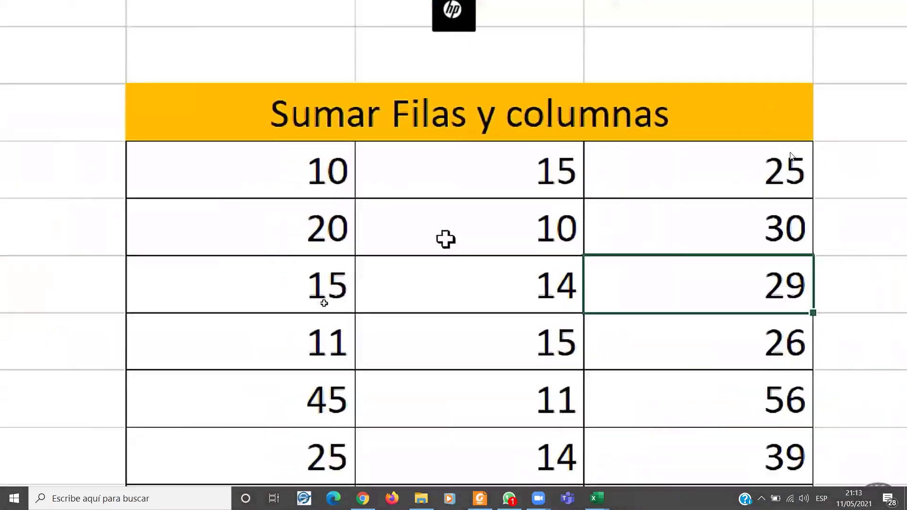
click(645, 188)
double_click(645, 188)
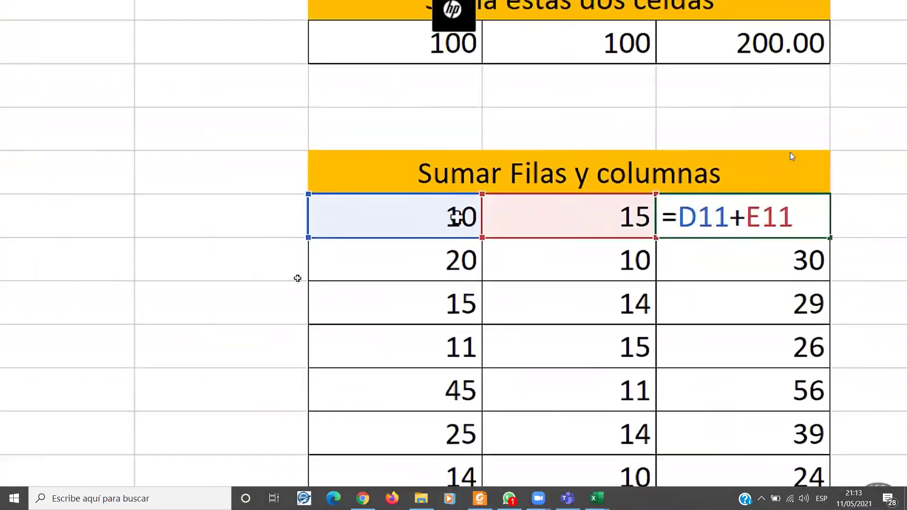
key(ctrl+Return)
double_click(705, 250)
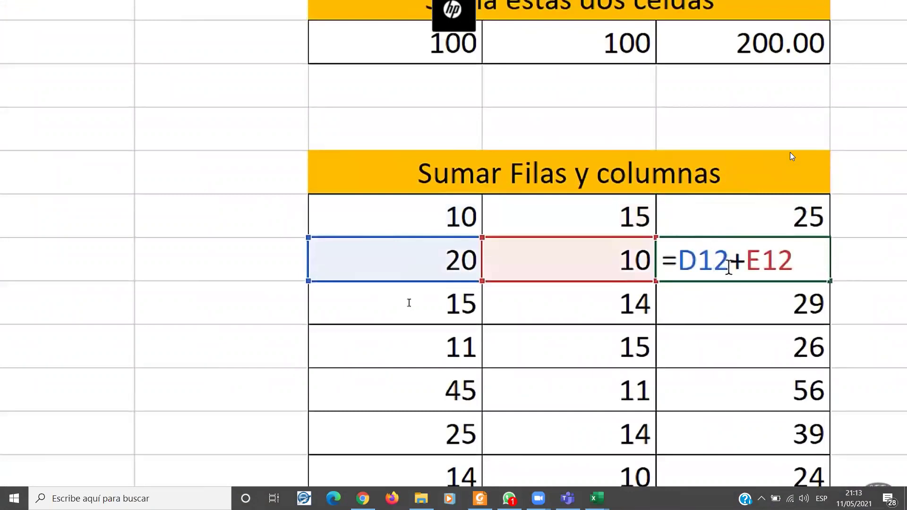
key(ctrl+Return)
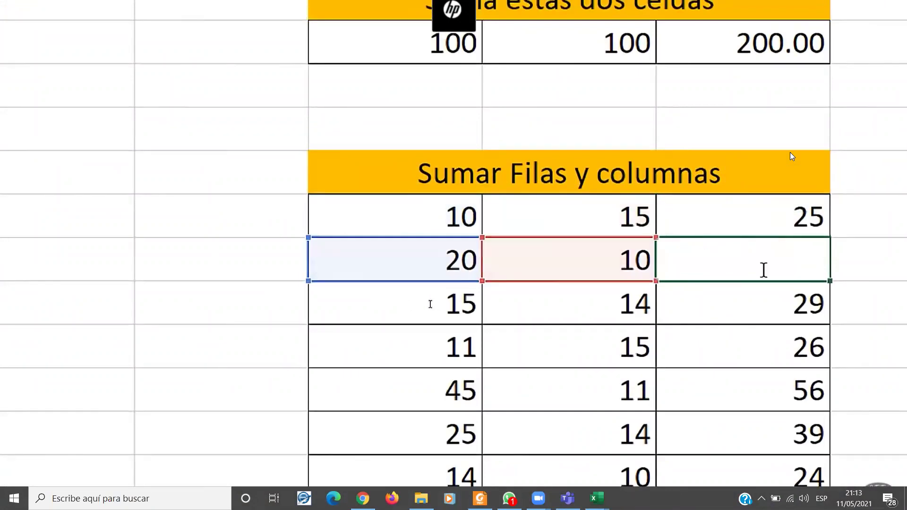
double_click(701, 312)
drag(763, 307, 794, 307)
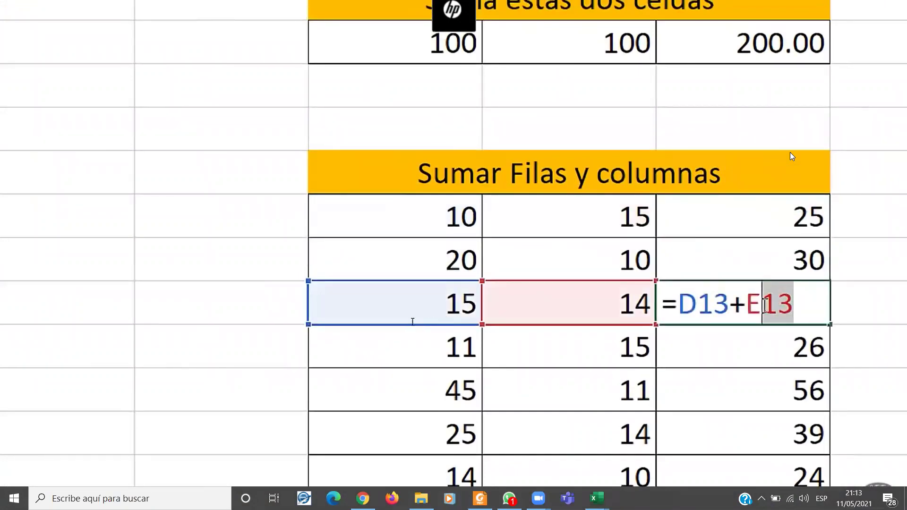
drag(729, 305, 699, 299)
key(Return)
Check the row-sum formulas in F14 through F17.
double_click(706, 352)
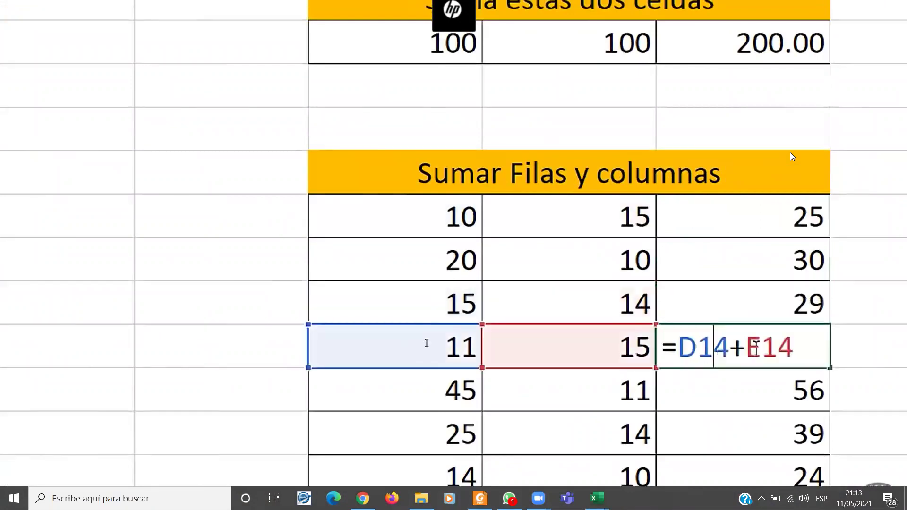
key(ctrl+Return)
double_click(721, 379)
scroll(709, 373, down, 3)
key(Return)
key(F2)
key(ctrl+Return)
double_click(701, 368)
key(ctrl+Return)
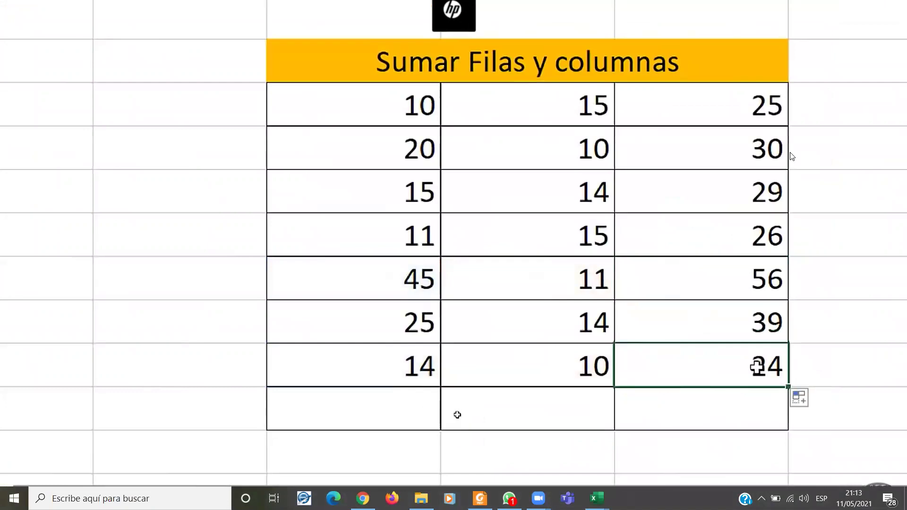
Extend the row-sum formula into F18 as =D18+E18.
drag(789, 388, 788, 419)
click(587, 404)
double_click(704, 403)
click(378, 411)
Enter 100 in D18 and E18 so F18 shows 200.
click(530, 411)
click(429, 416)
text(100)
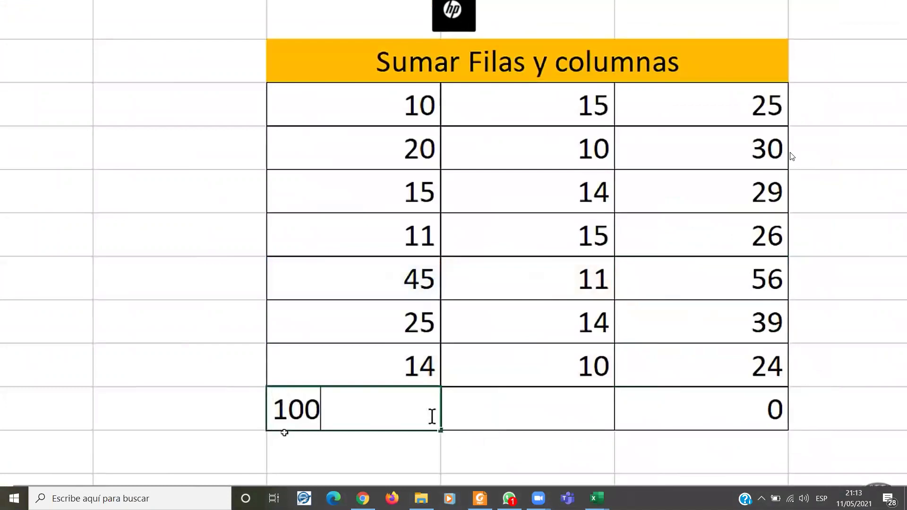
click(542, 401)
text(100)
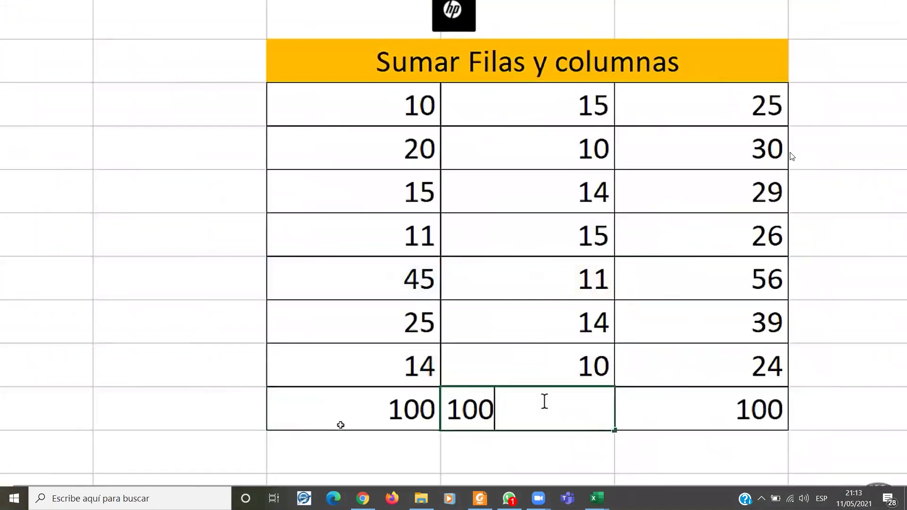
key(Return)
click(685, 399)
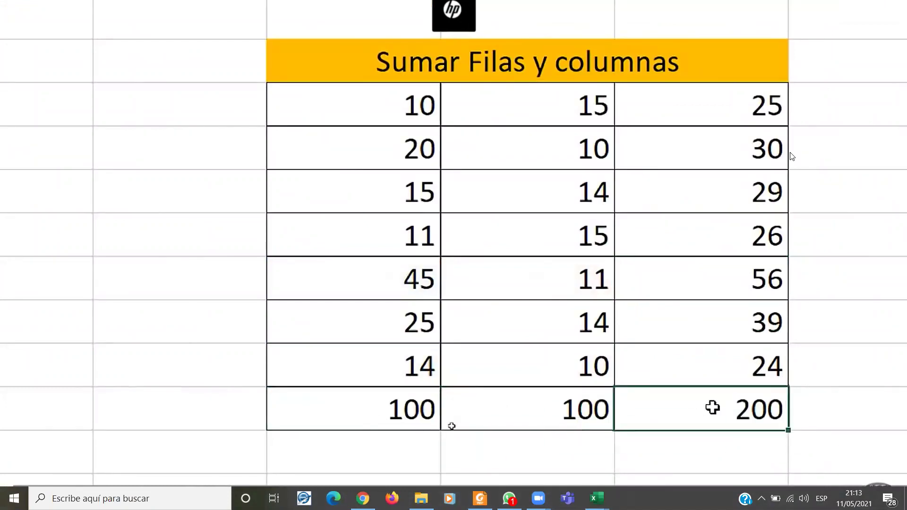
double_click(745, 392)
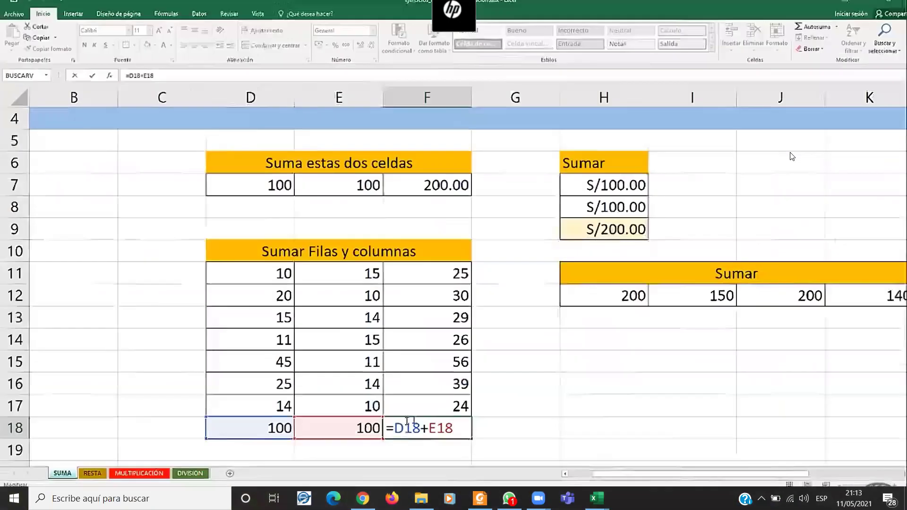
key(Escape)
drag(755, 474, 792, 472)
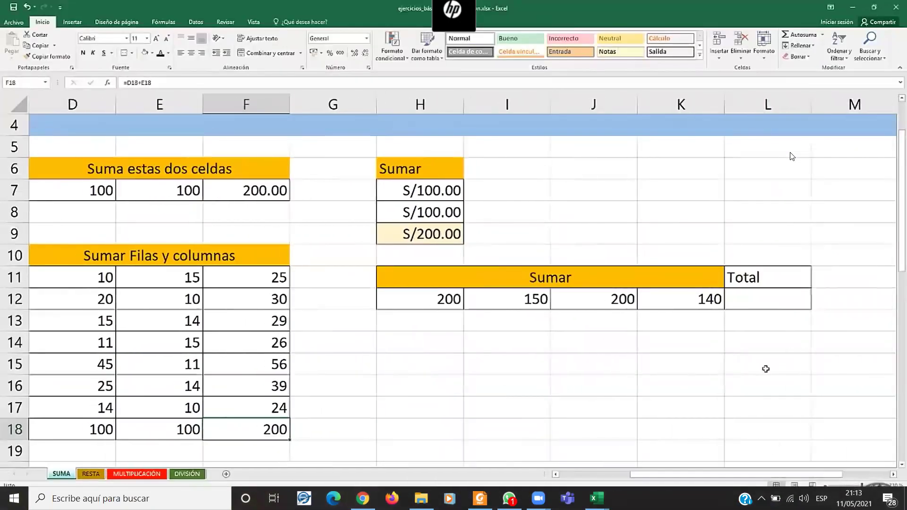
Enter =H12+I12+J12+K12 in L12 to total the Sumar row as 690.
click(763, 303)
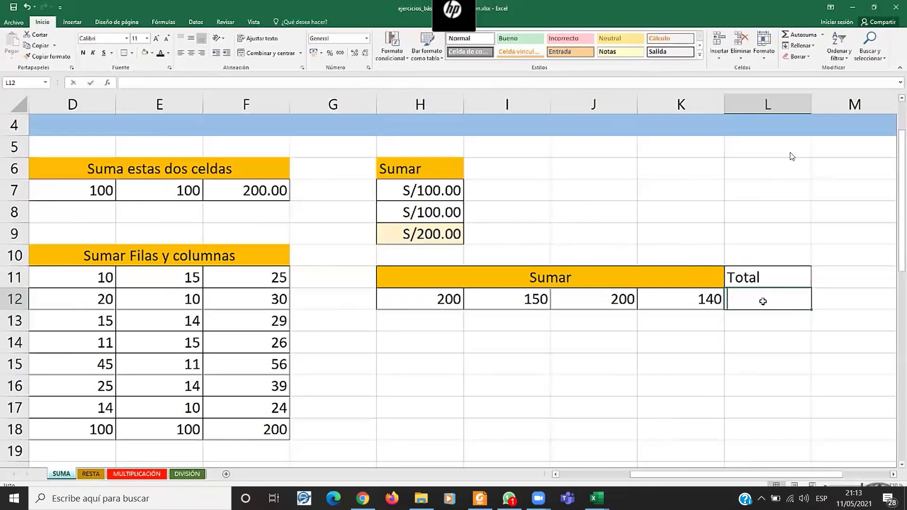
text(=)
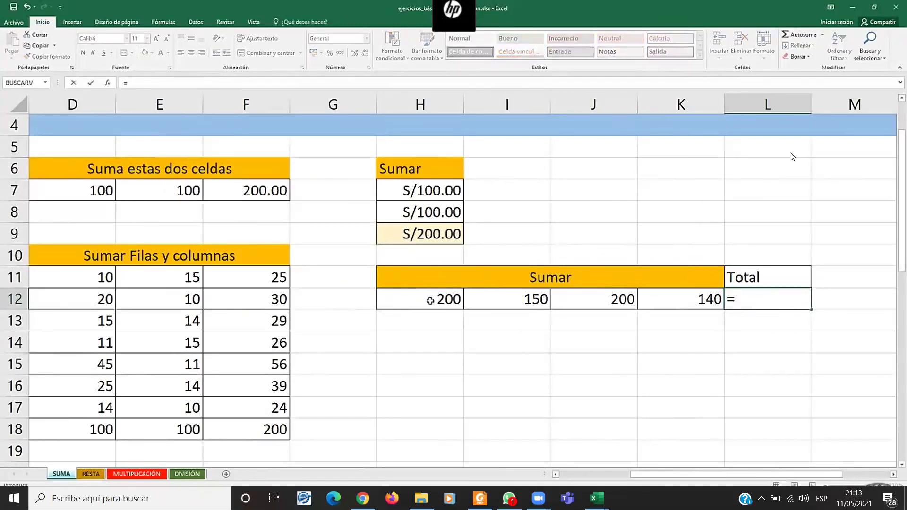
click(430, 300)
text(+)
click(548, 291)
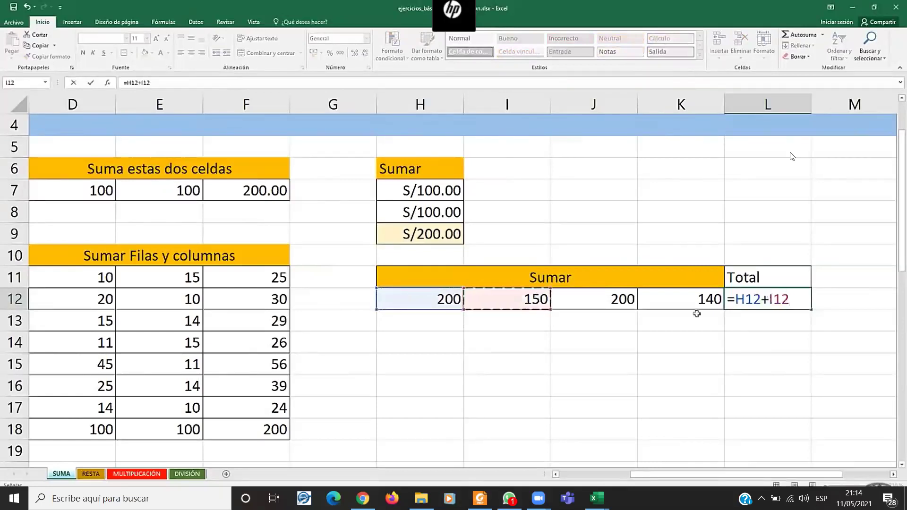
text(+)
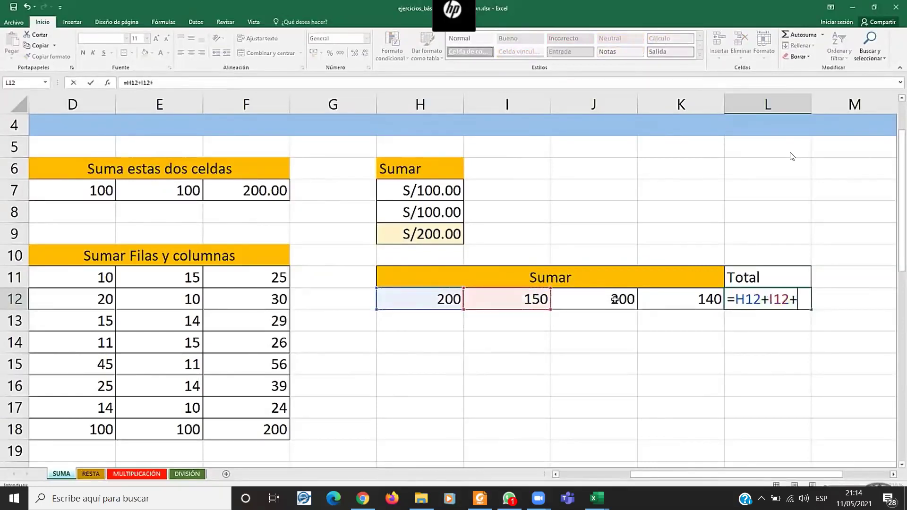
click(614, 300)
text(+)
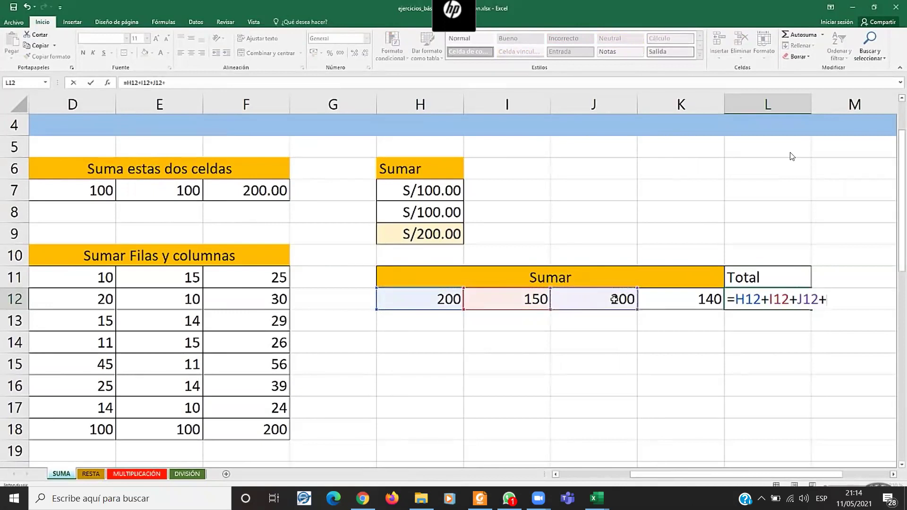
click(663, 292)
key(Return)
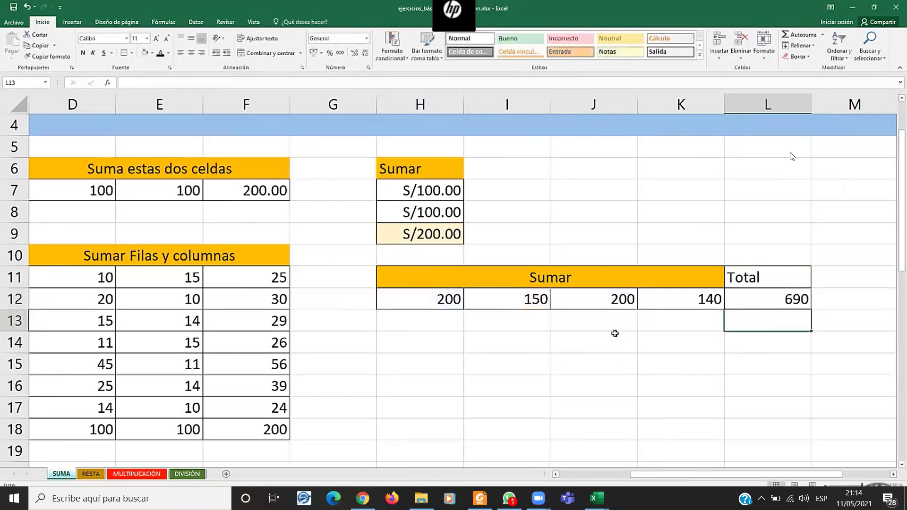
Cancel the stray minus entry in L13.
scroll(401, 385, down, 1)
scroll(400, 385, up, 1)
text(-)
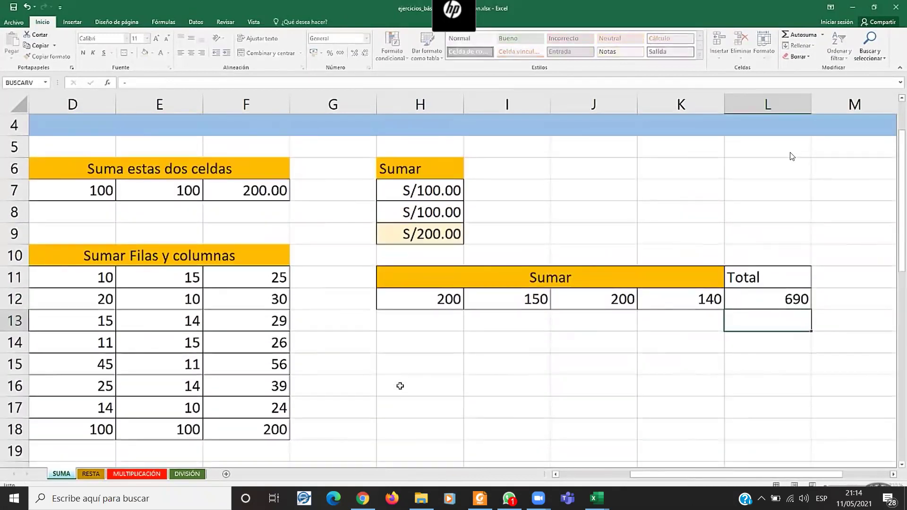
key(Escape)
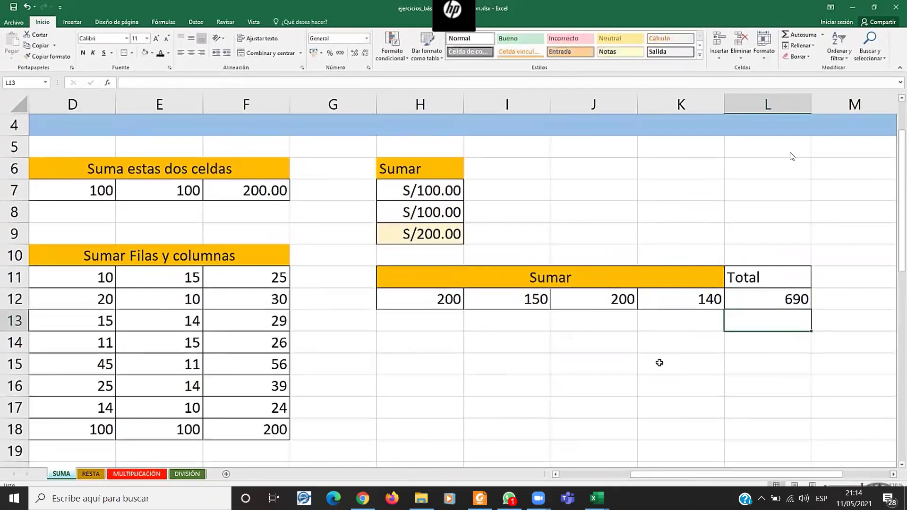
Give D19:F19 under the sums table all borders.
scroll(378, 367, left, 1)
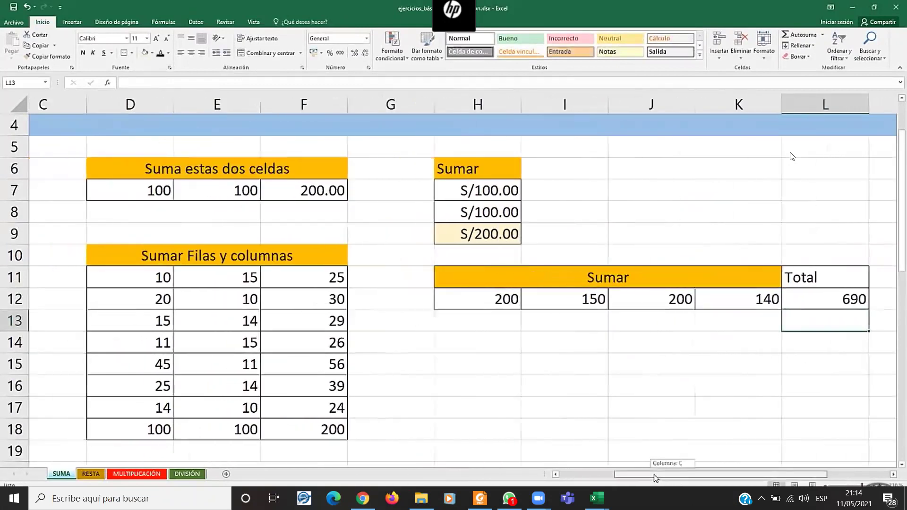
scroll(378, 367, down, 1)
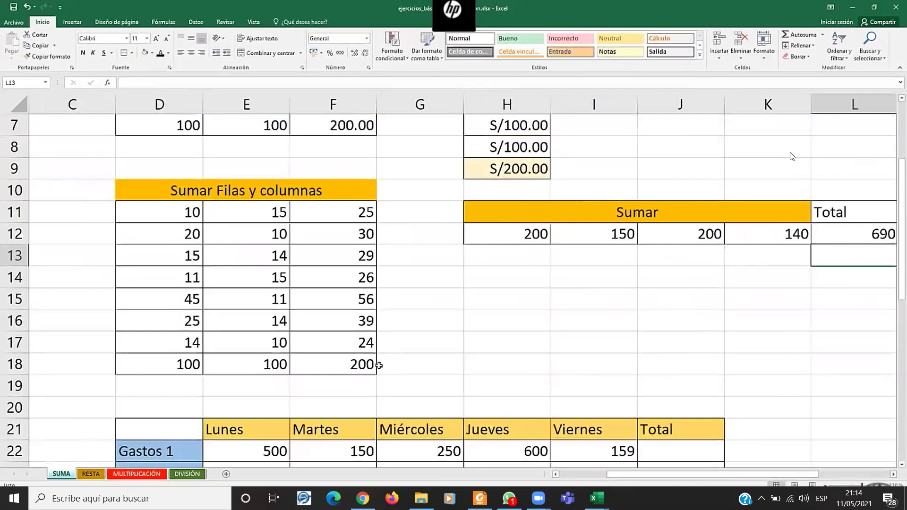
click(174, 369)
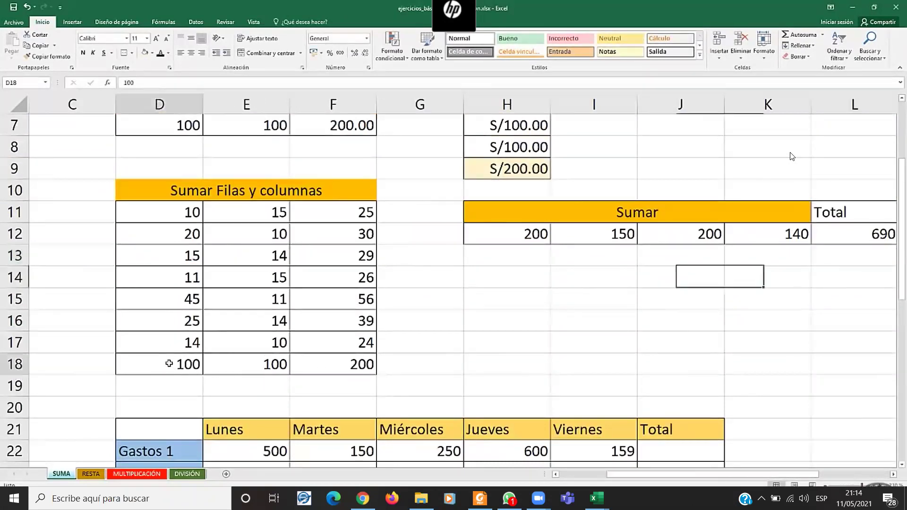
click(182, 384)
click(246, 389)
drag(247, 389, 303, 382)
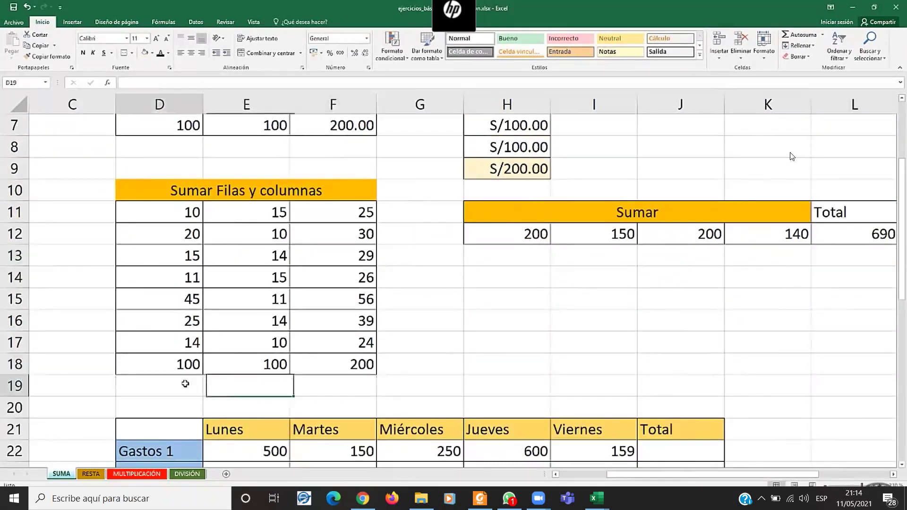
drag(184, 384, 335, 392)
click(132, 53)
click(138, 135)
click(333, 320)
Shade D19 and E19 light yellow.
click(172, 380)
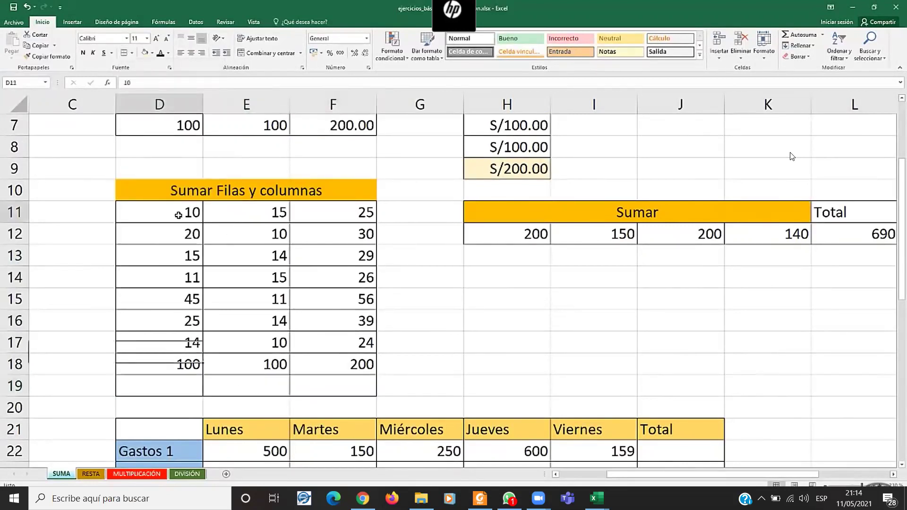
drag(178, 212, 192, 363)
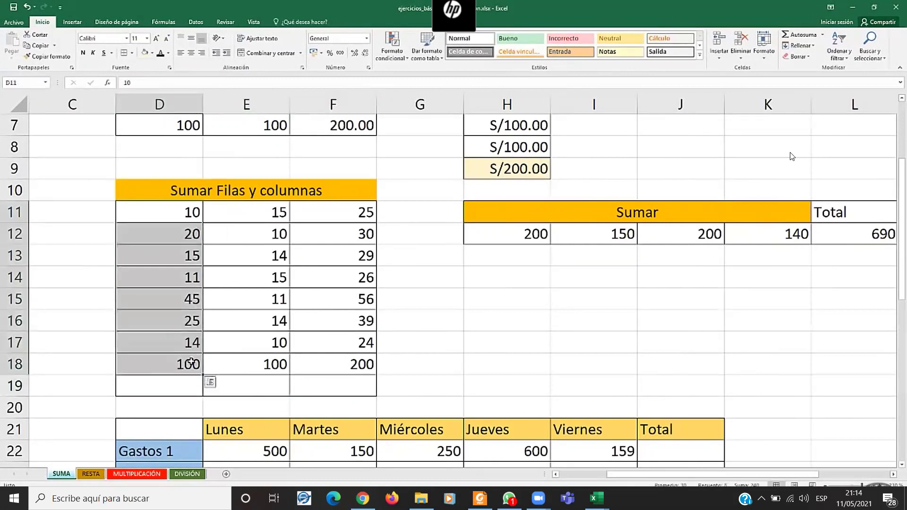
click(189, 386)
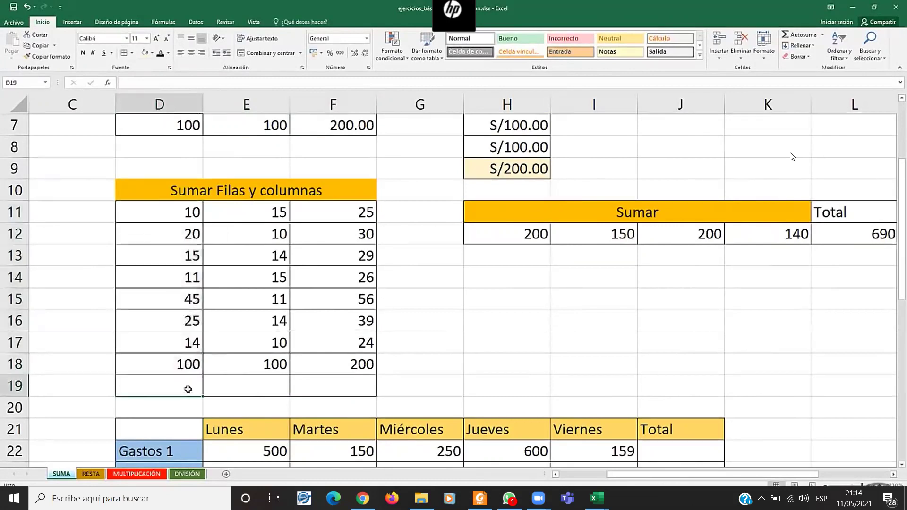
click(145, 53)
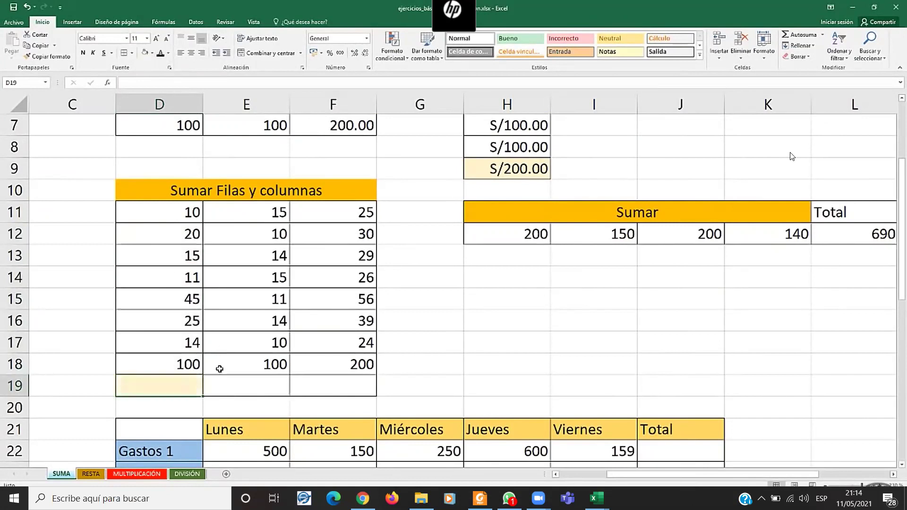
click(279, 386)
Finish the yellow fill on E19 and begin the D19 total as =D11+D12+D13+D14.
click(146, 52)
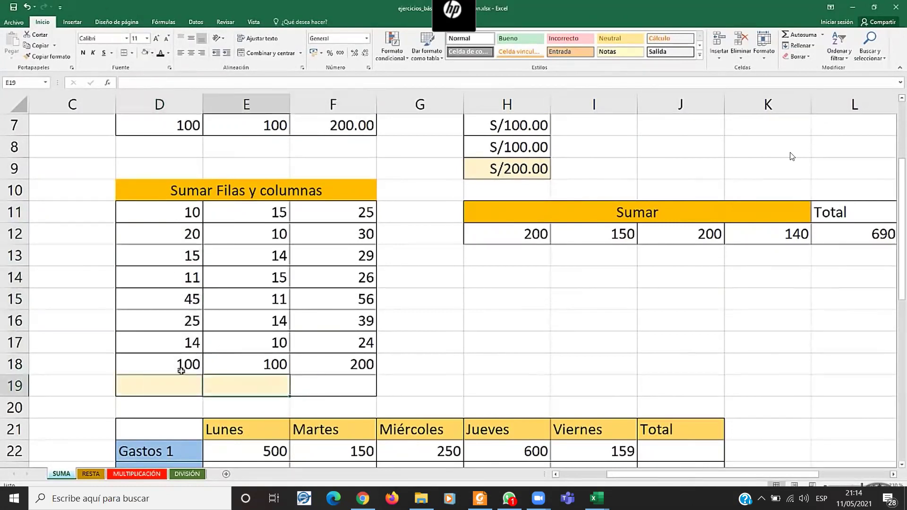
click(162, 389)
text(=)
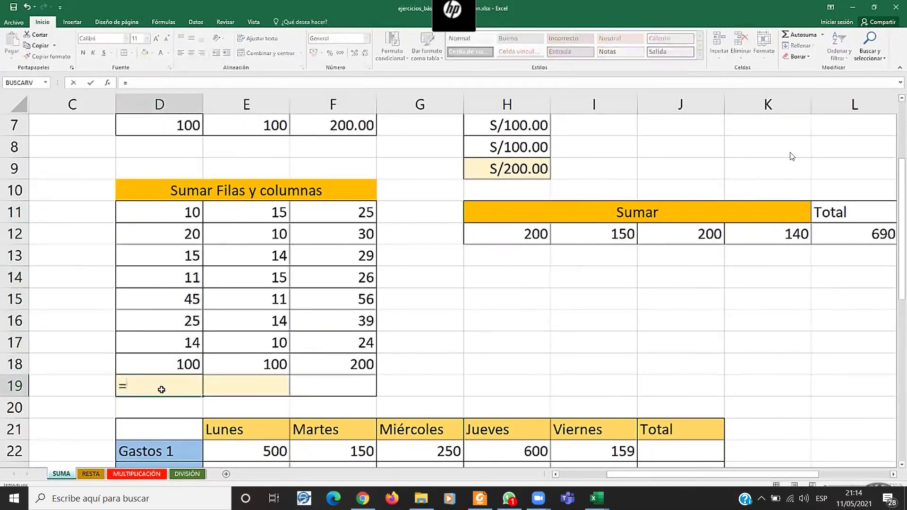
click(183, 210)
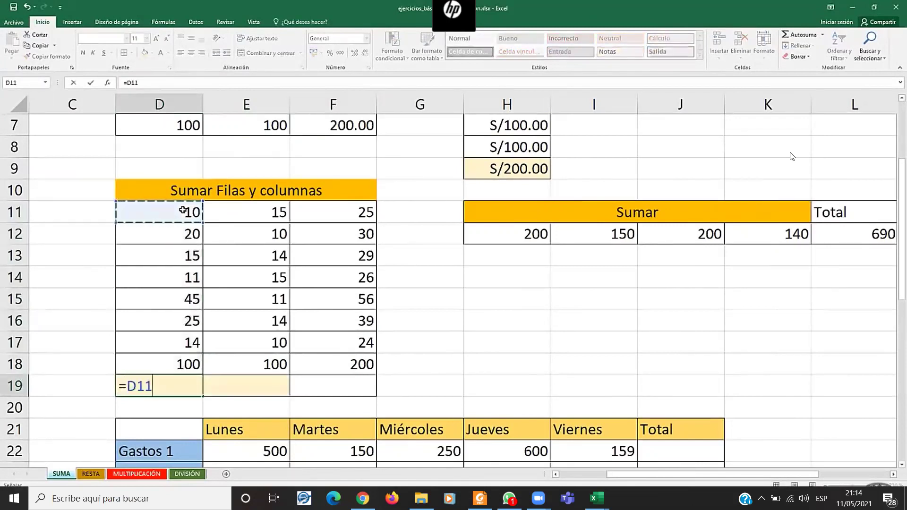
click(180, 240)
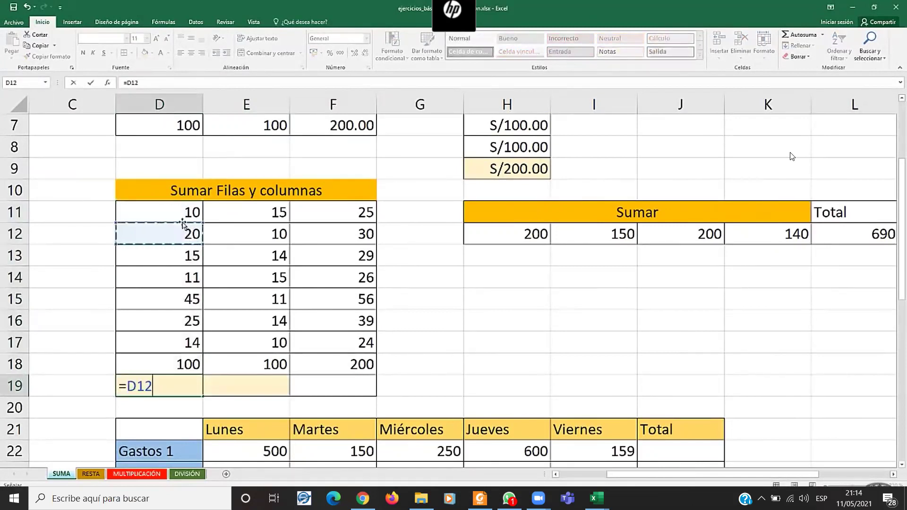
click(183, 221)
text(+)
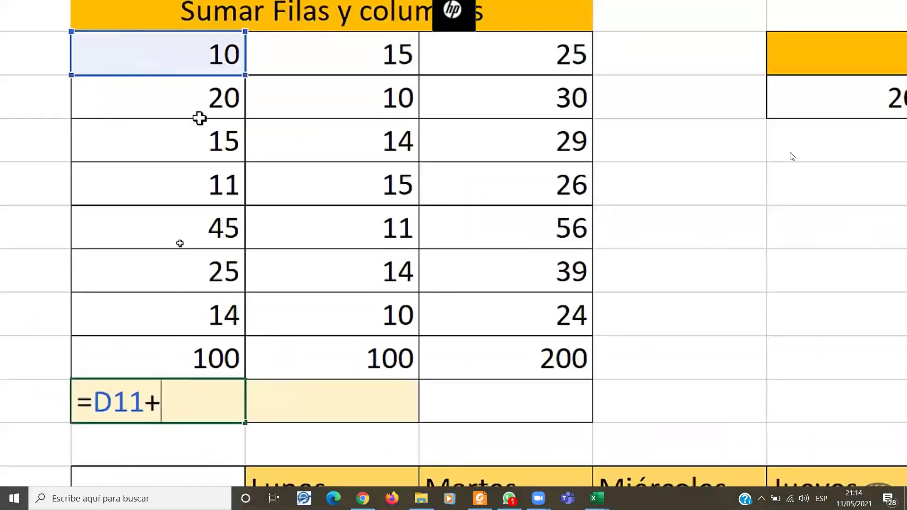
click(179, 235)
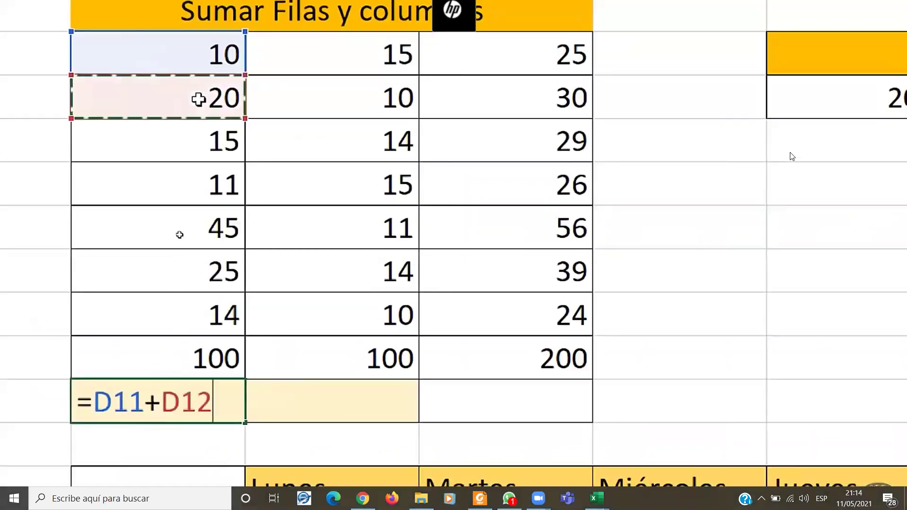
text(+)
click(187, 141)
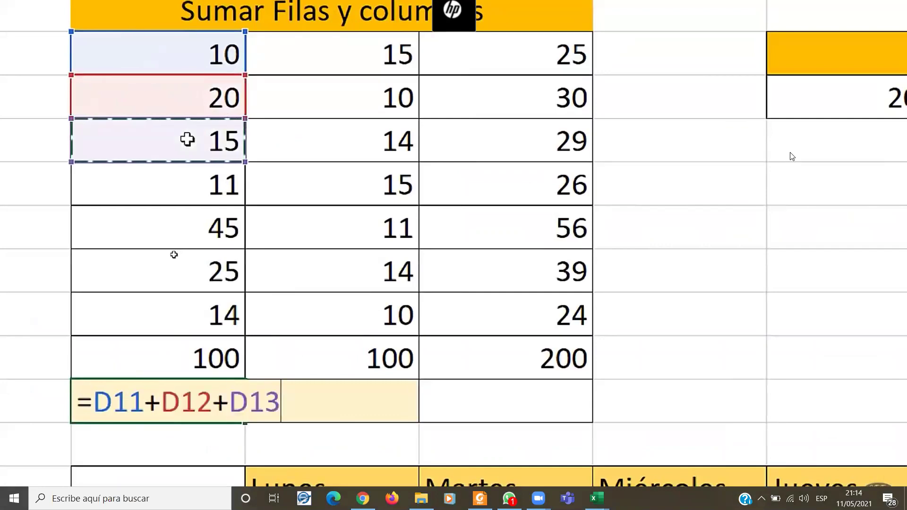
click(189, 187)
click(189, 184)
click(202, 143)
text(+)
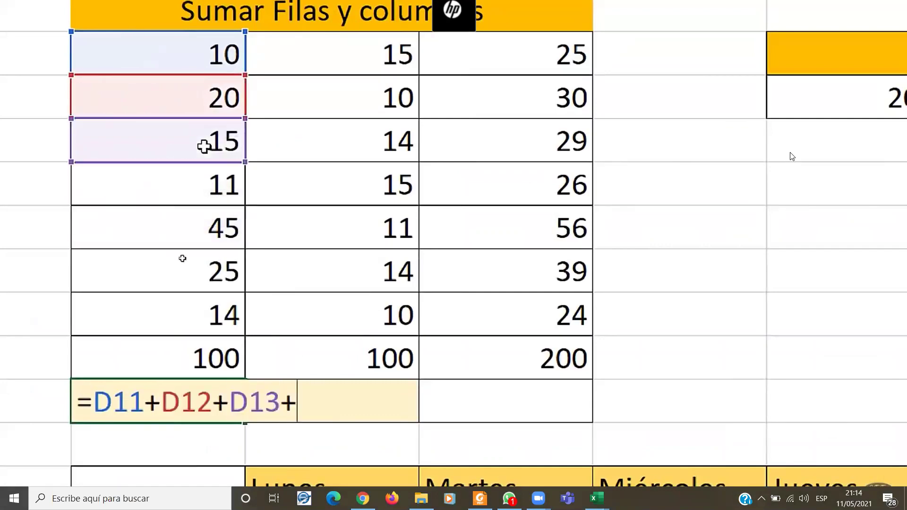
click(213, 200)
Add D15 through D18 to the D19 total for 240, then start =sumar in E19.
text(+)
click(208, 232)
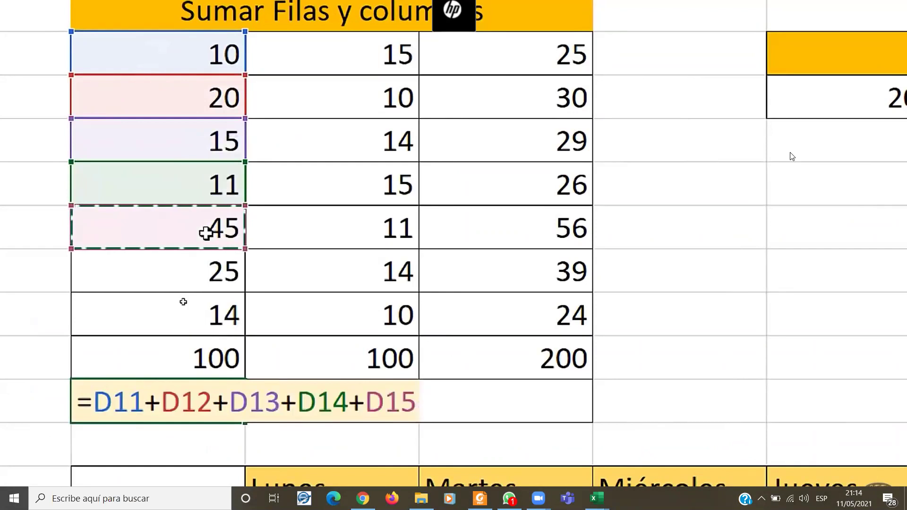
text(+)
click(205, 264)
text(+)
click(196, 313)
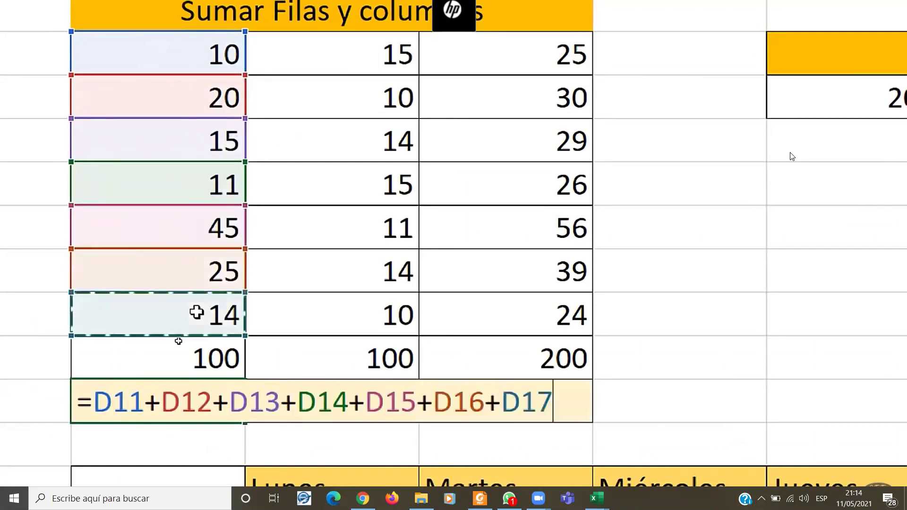
text(+)
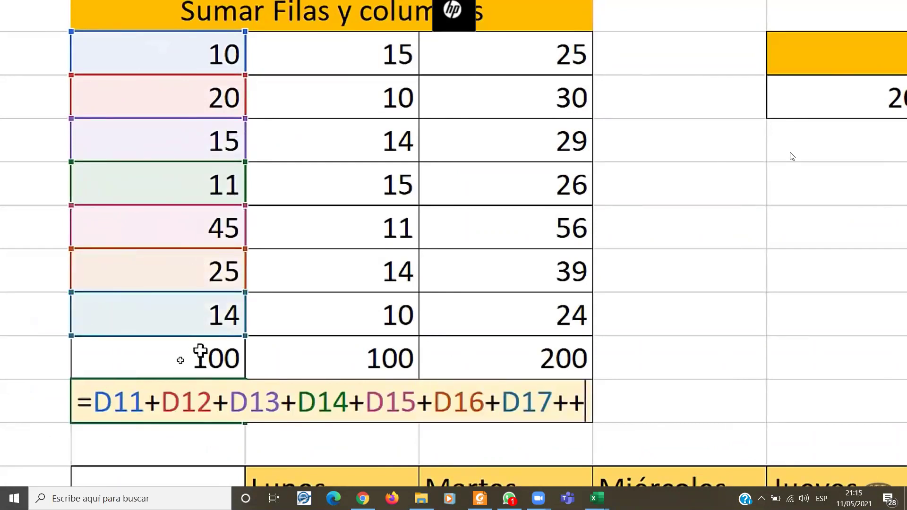
click(198, 361)
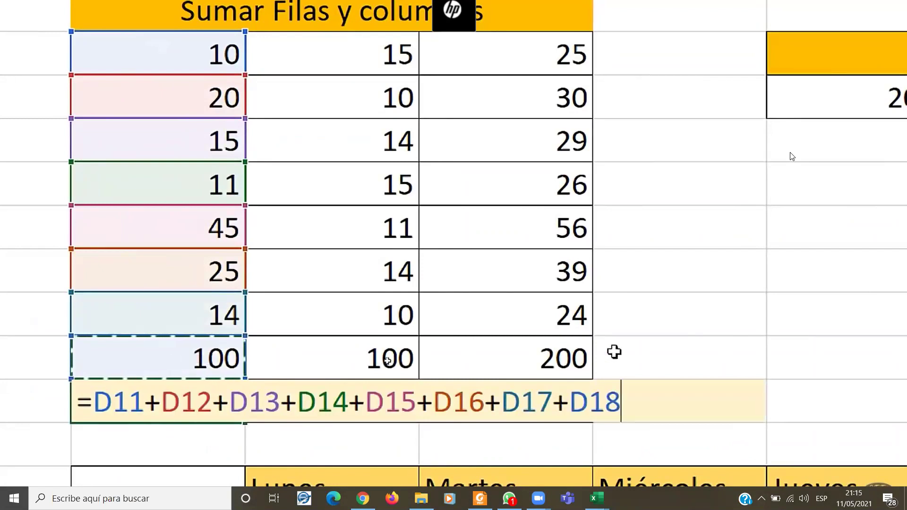
key(Return)
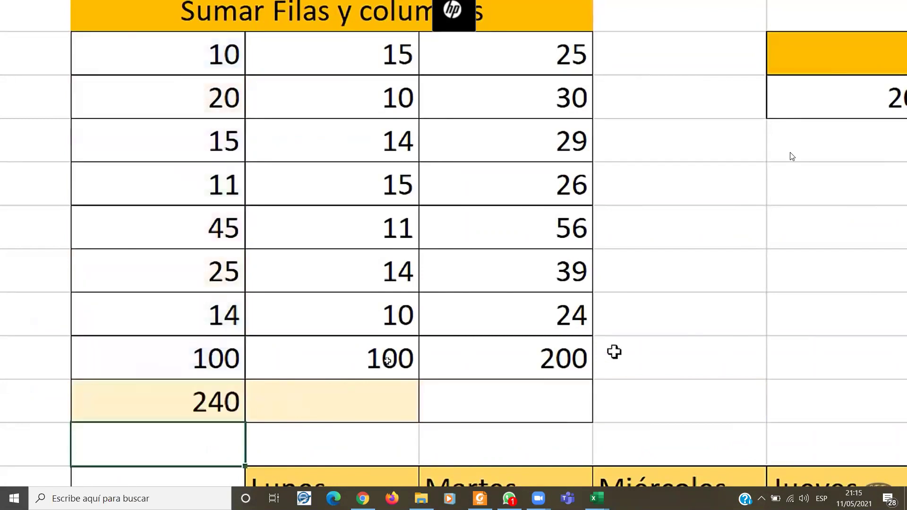
click(352, 402)
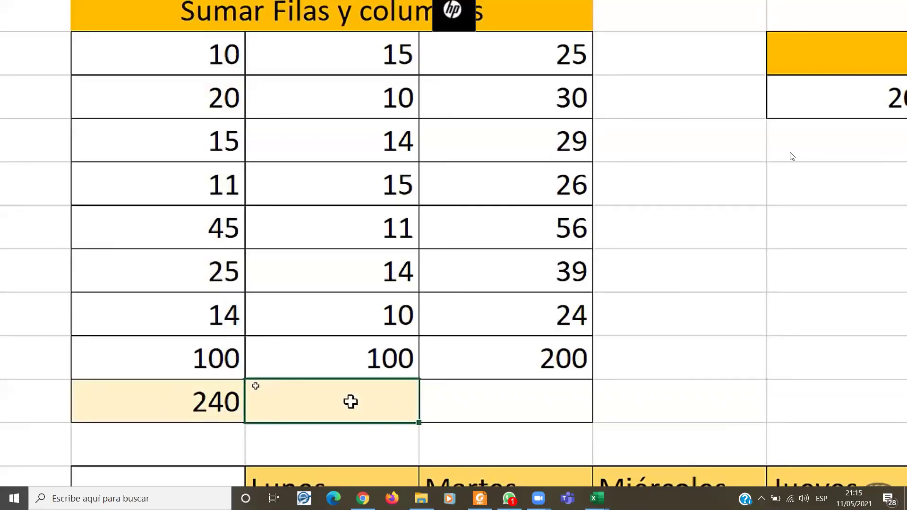
text(=)
text(sumar)
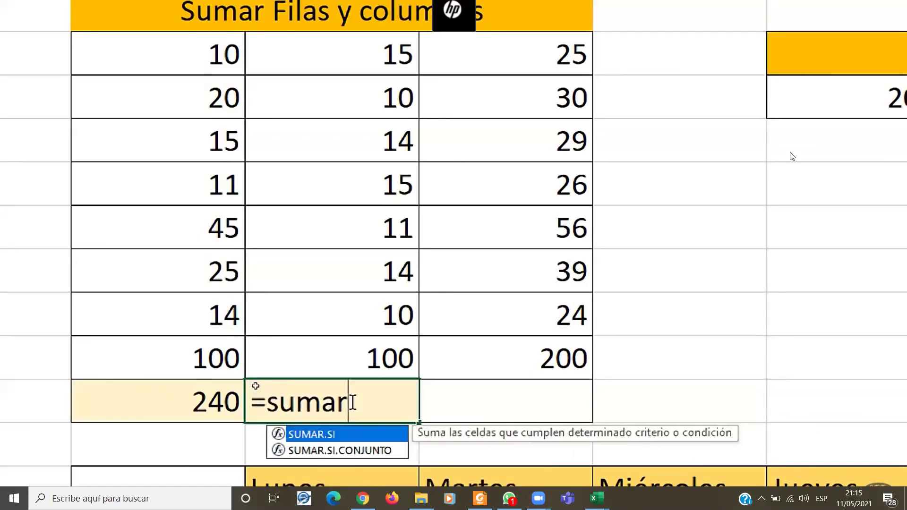
Insert the SUMA function in E19 with the range E11:E18.
key(BackSpace)
key(BackSpace)
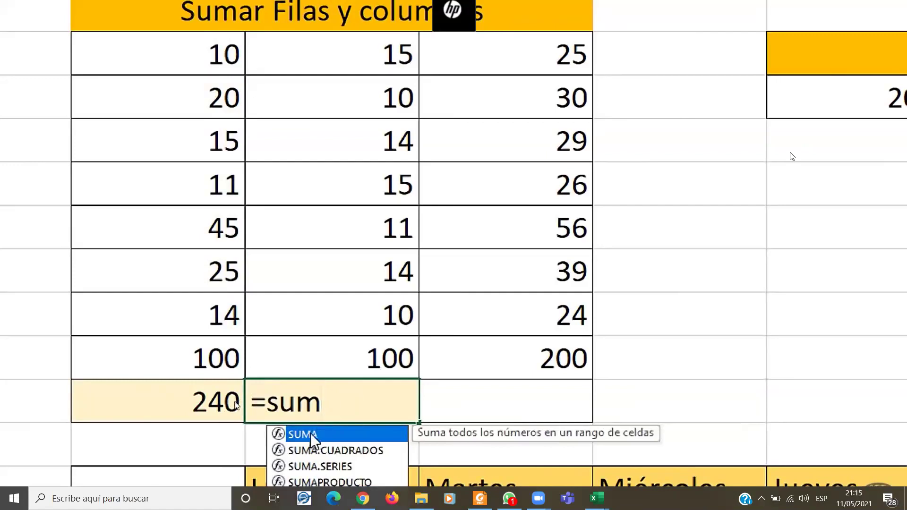
double_click(309, 432)
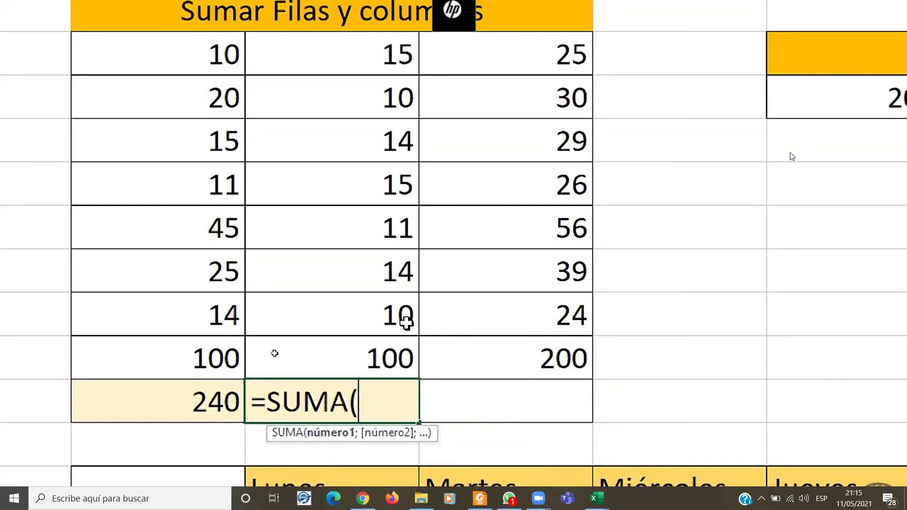
click(357, 363)
drag(357, 363, 368, 44)
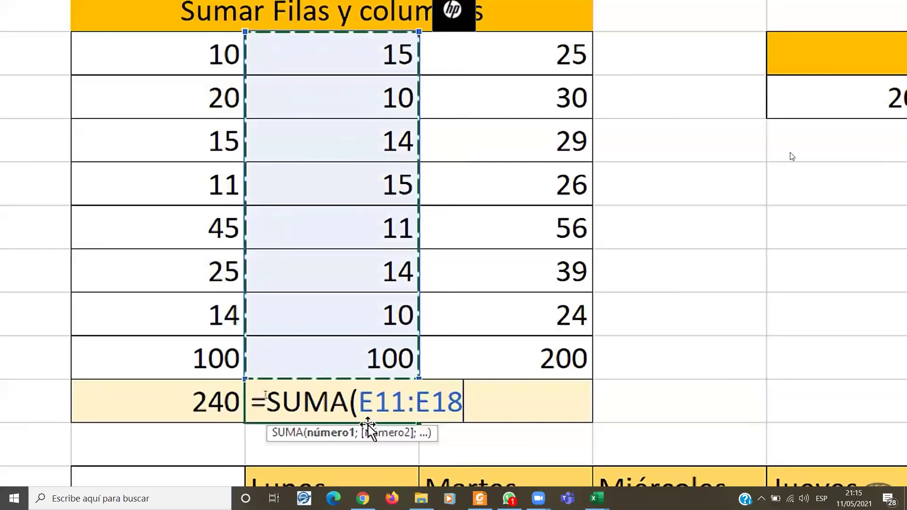
click(375, 402)
drag(405, 401, 359, 401)
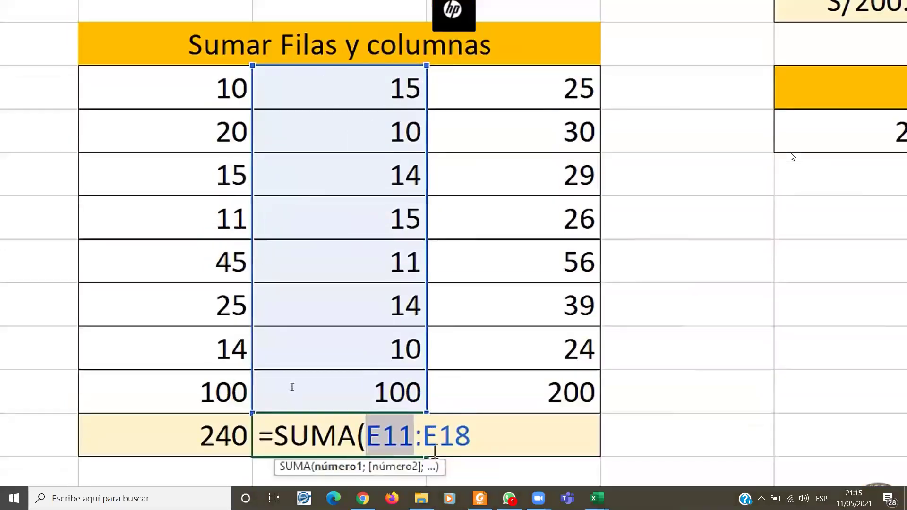
click(420, 433)
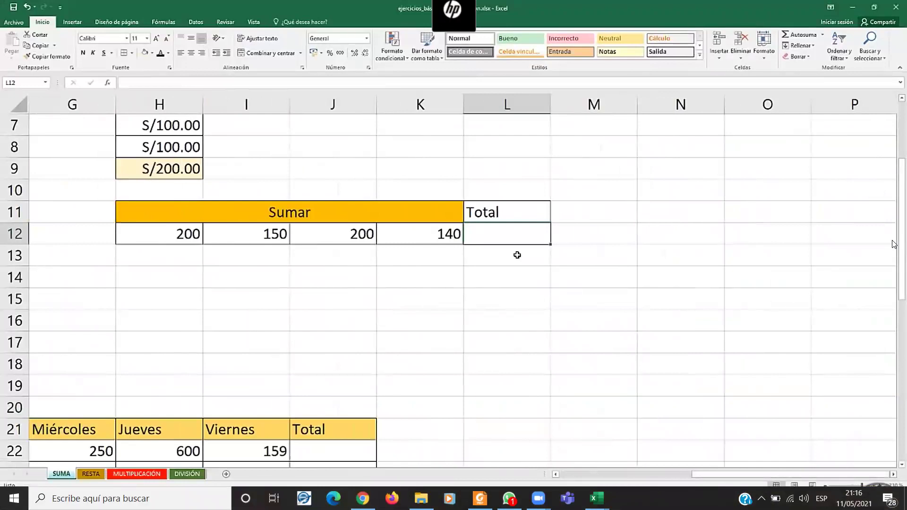
Enter =SUMA(H12:K12) in the Total cell L12, giving 690.
text(=suma)
key(Tab)
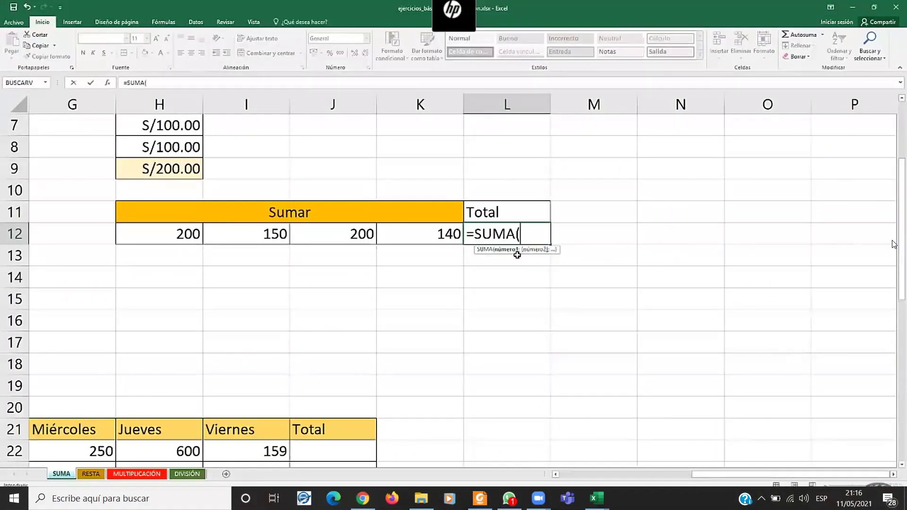
key(Escape)
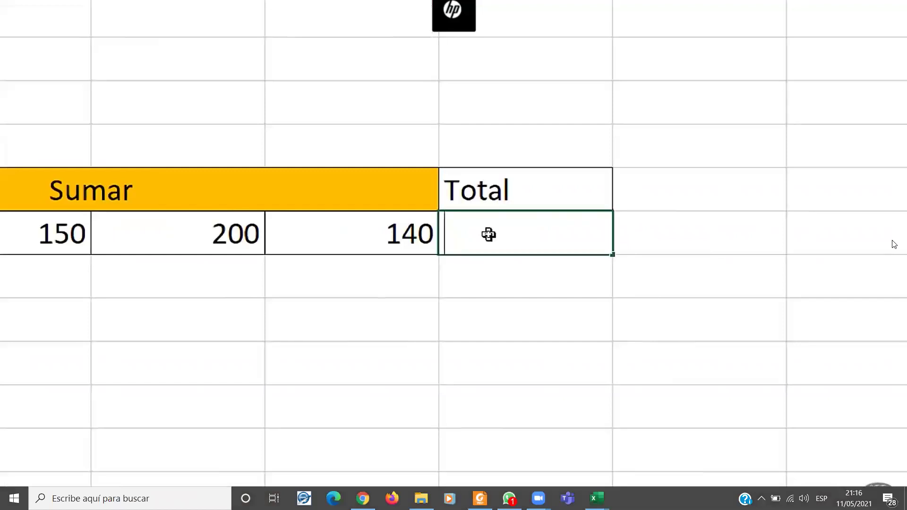
text(=)
text(sumar)
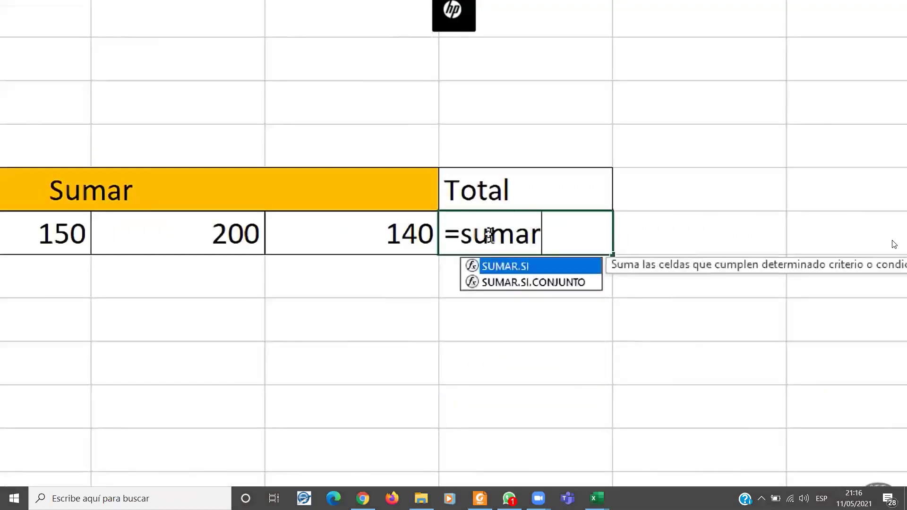
key(BackSpace)
key(BackSpace)
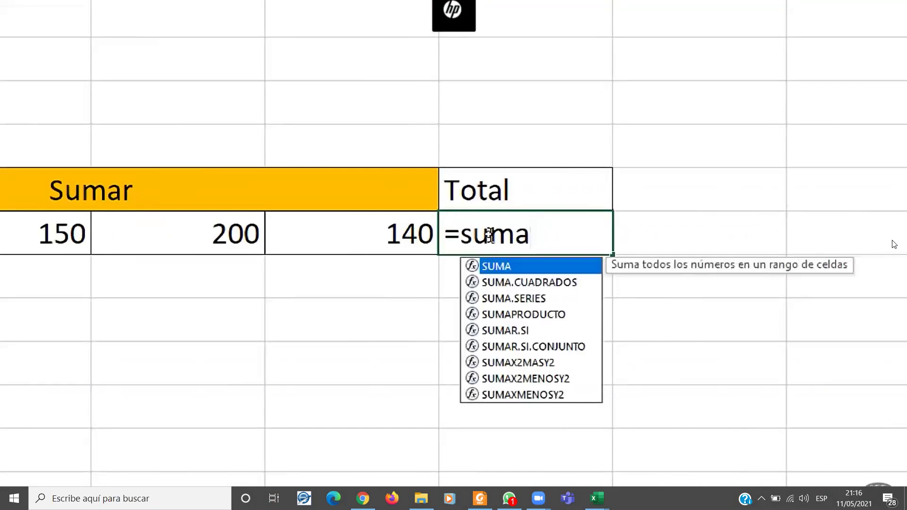
key(Tab)
mouse_move(384, 233)
mouse_down()
mouse_move(45, 231)
mouse_move(49, 218)
mouse_up()
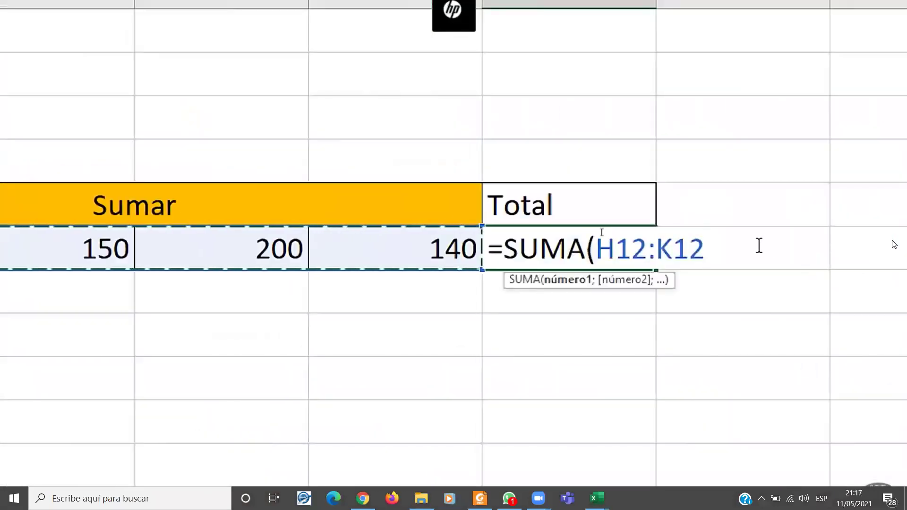
text())
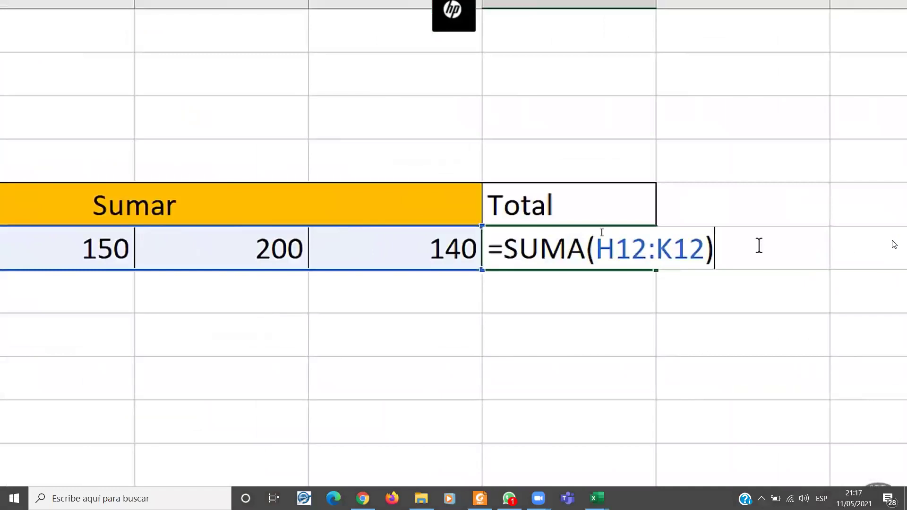
key(Return)
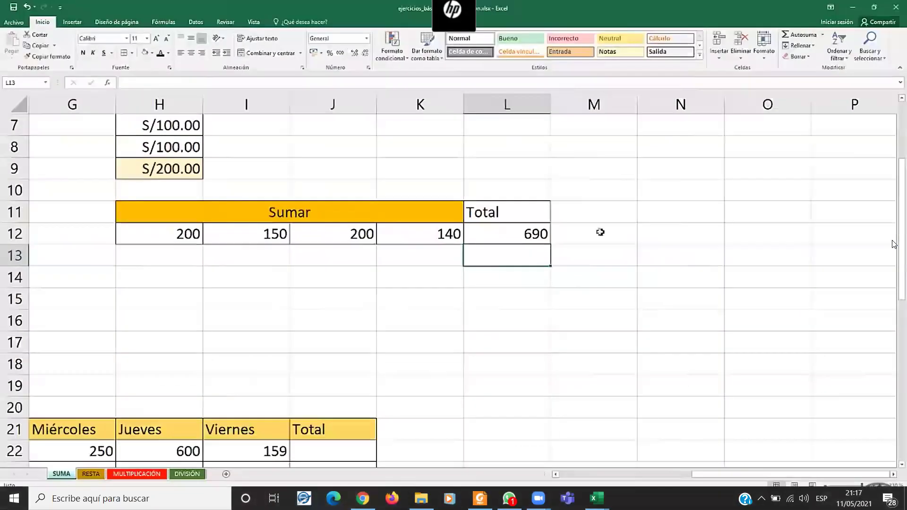
Try Moneda, Fecha corta and Fecha larga on L12, settle on Número (690.00), and resize column L.
click(489, 229)
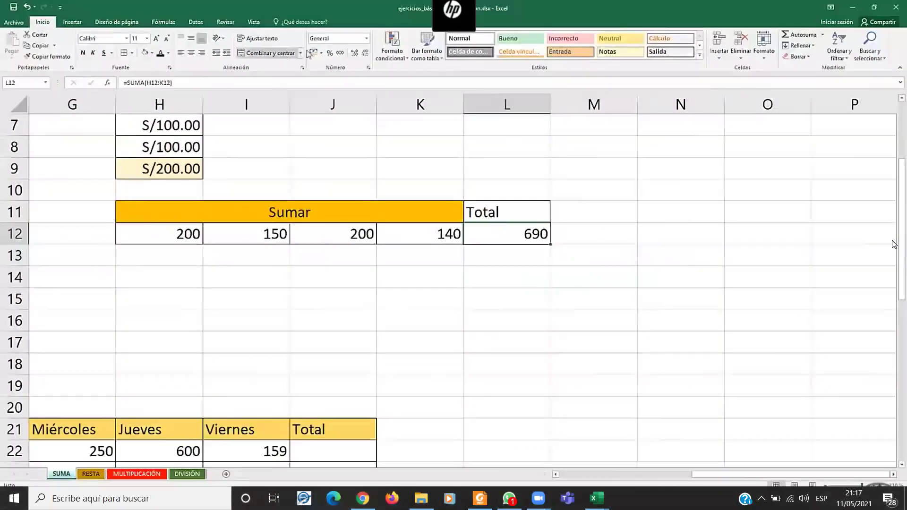
click(366, 37)
click(350, 96)
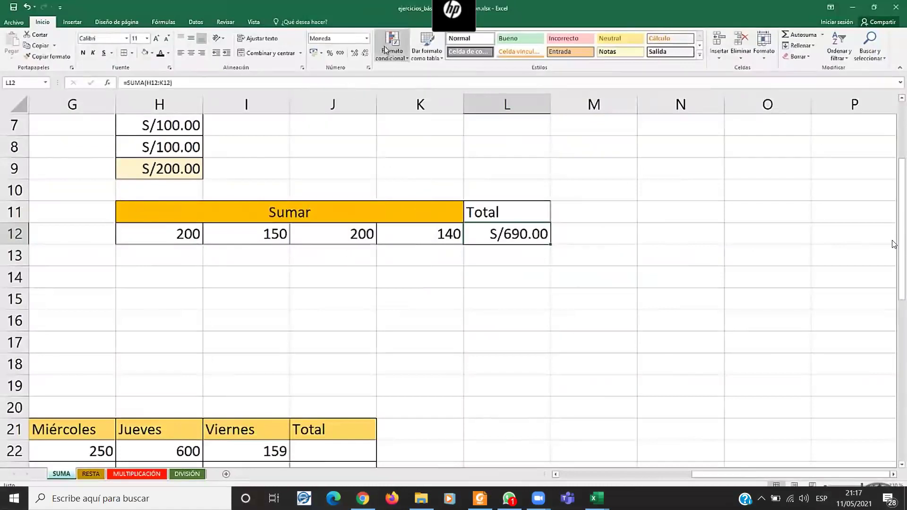
click(367, 37)
click(352, 73)
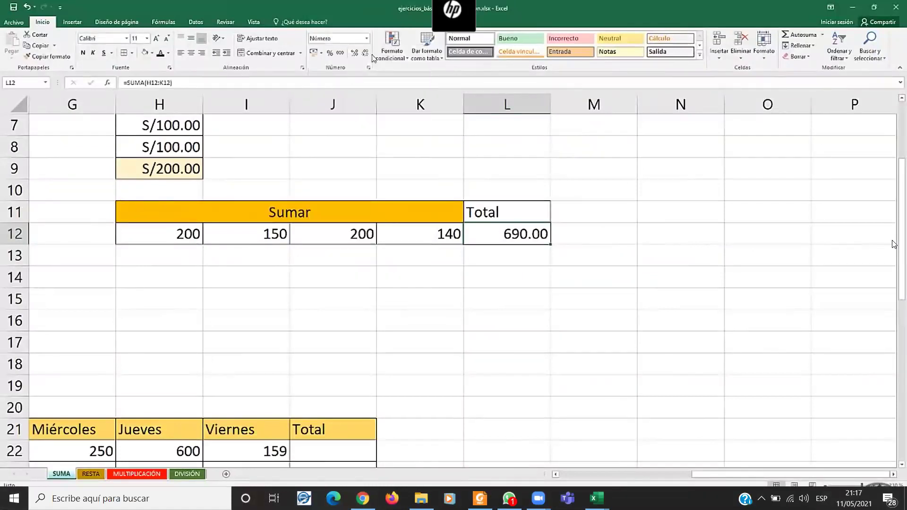
click(367, 39)
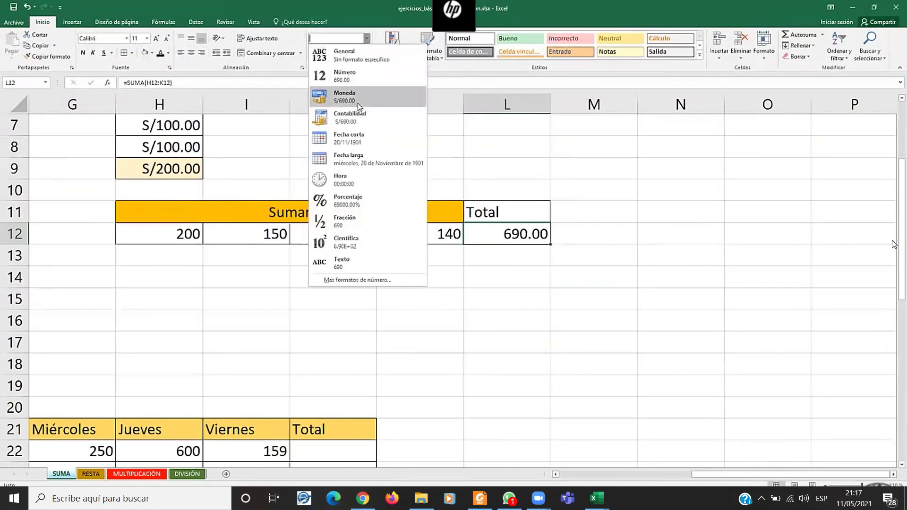
click(358, 138)
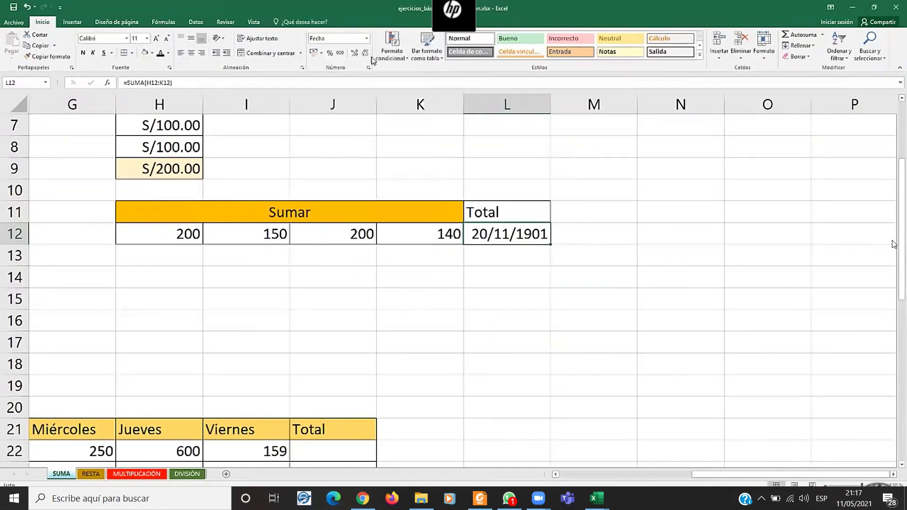
click(367, 38)
click(357, 161)
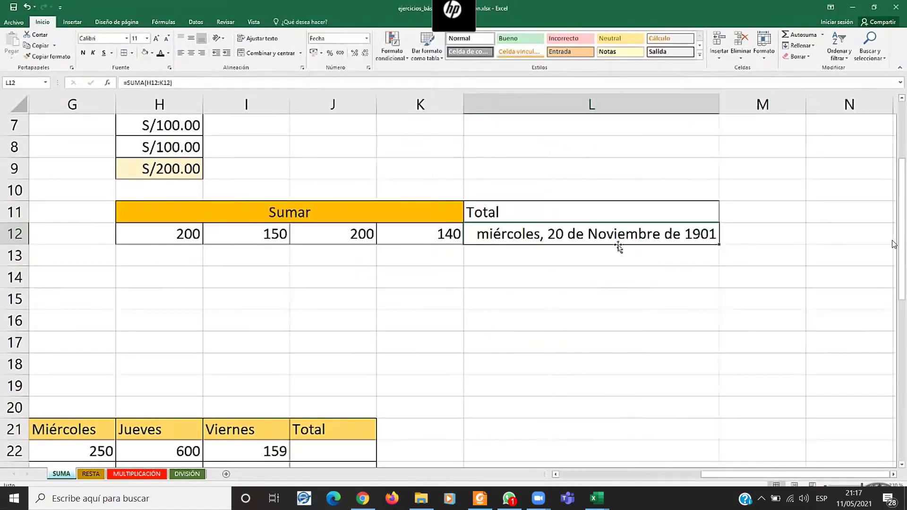
click(366, 39)
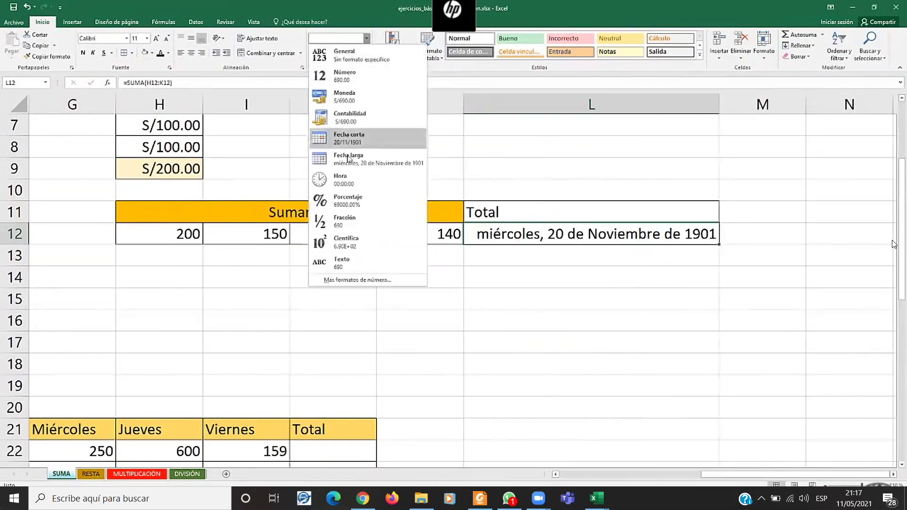
click(346, 77)
click(652, 262)
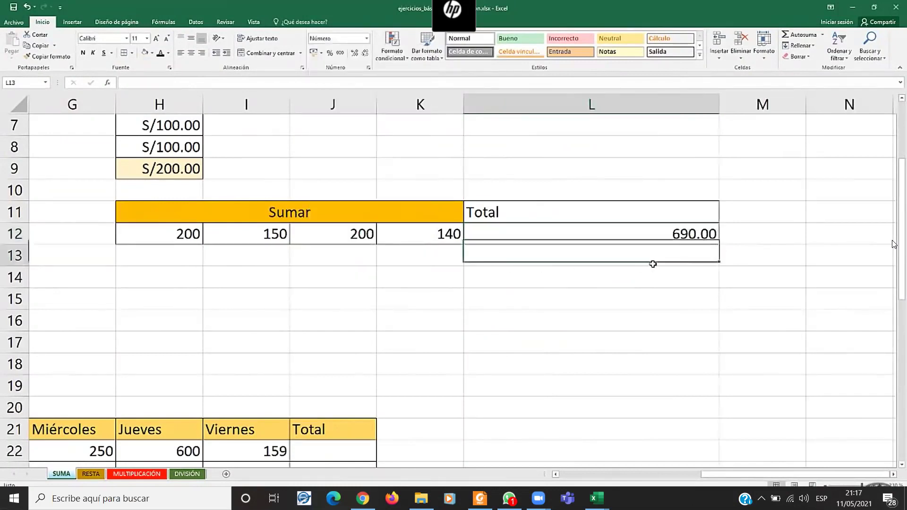
drag(720, 104, 585, 104)
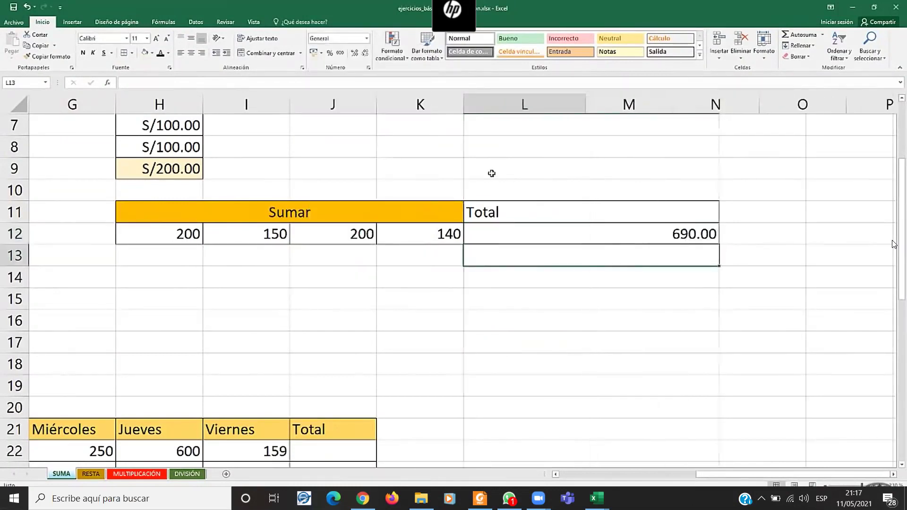
key(Up)
Enter =SUMA(E22:I22) in J22 so the Gastos 1 total reads 1659.
click(461, 280)
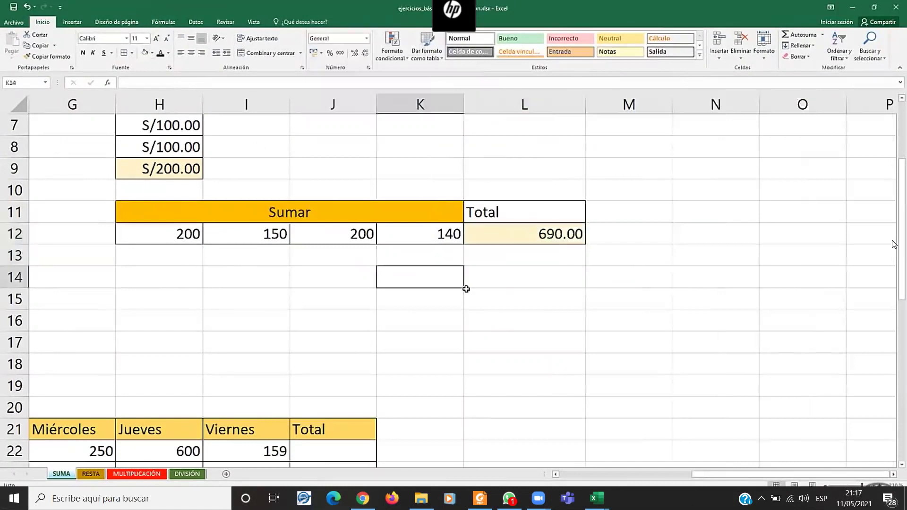
scroll(472, 293, down, 3)
scroll(446, 284, down, 1)
scroll(446, 285, down, 1)
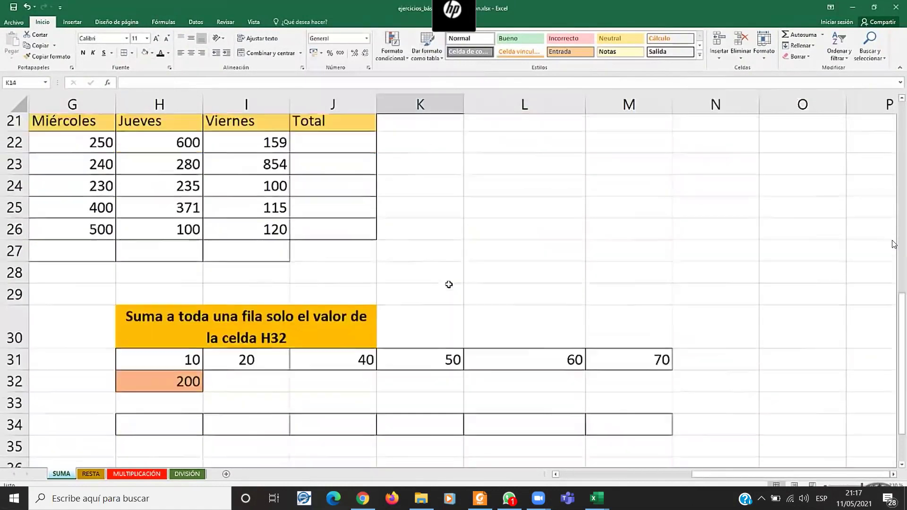
scroll(361, 306, up, 2)
drag(697, 474, 612, 475)
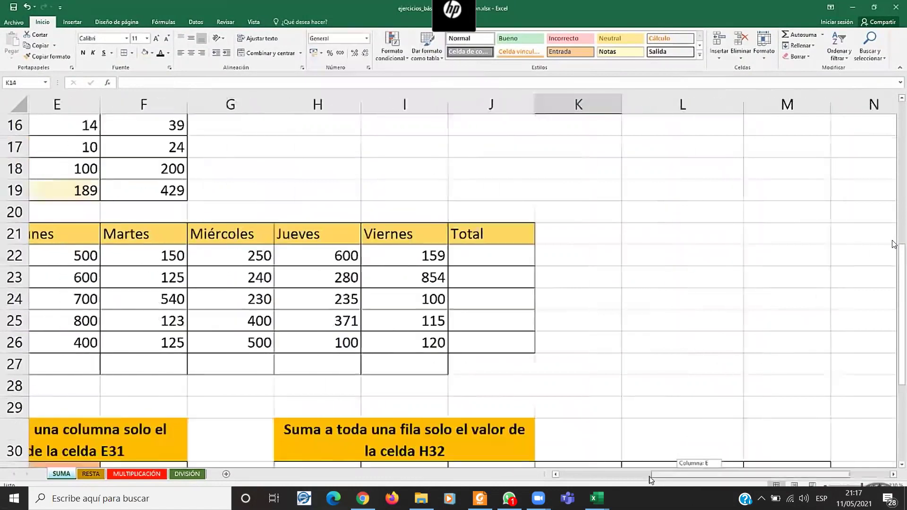
click(665, 259)
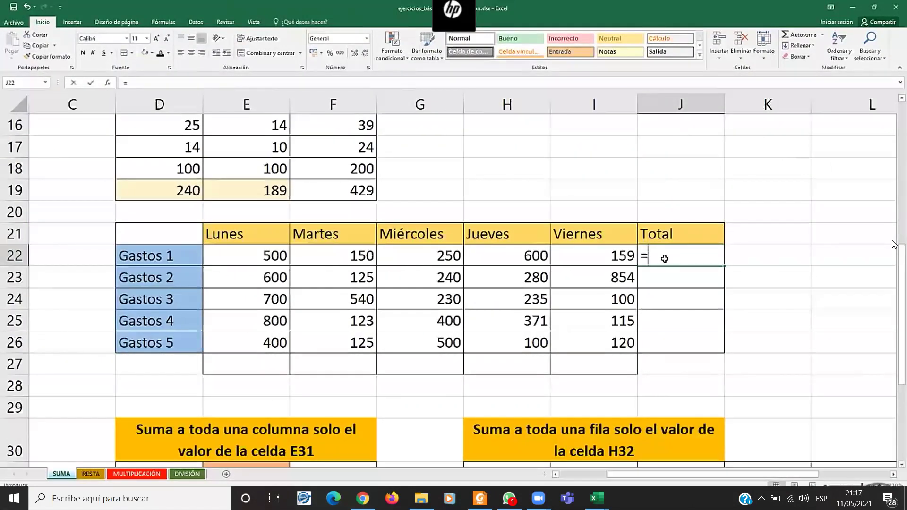
text(SUMAR.SI()
key(BackSpace)
key(BackSpace)
key(BackSpace)
key(BackSpace)
text(()
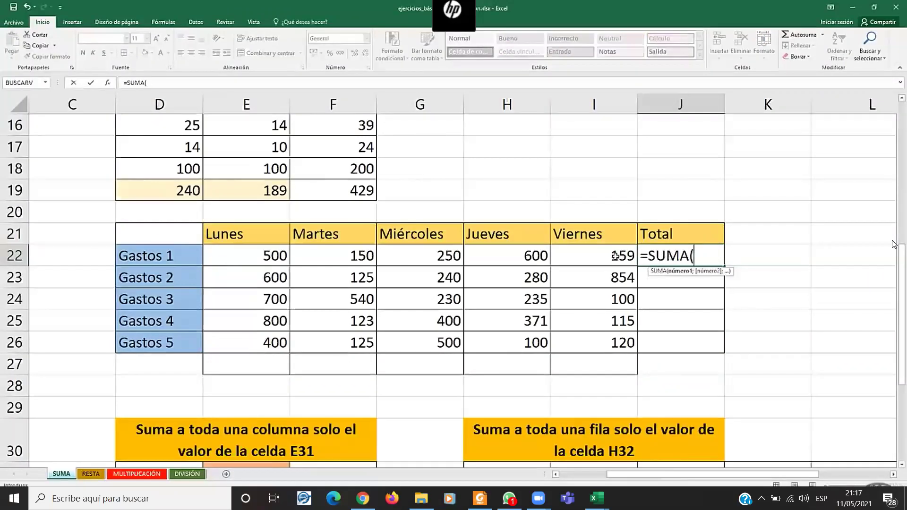
drag(615, 255, 255, 255)
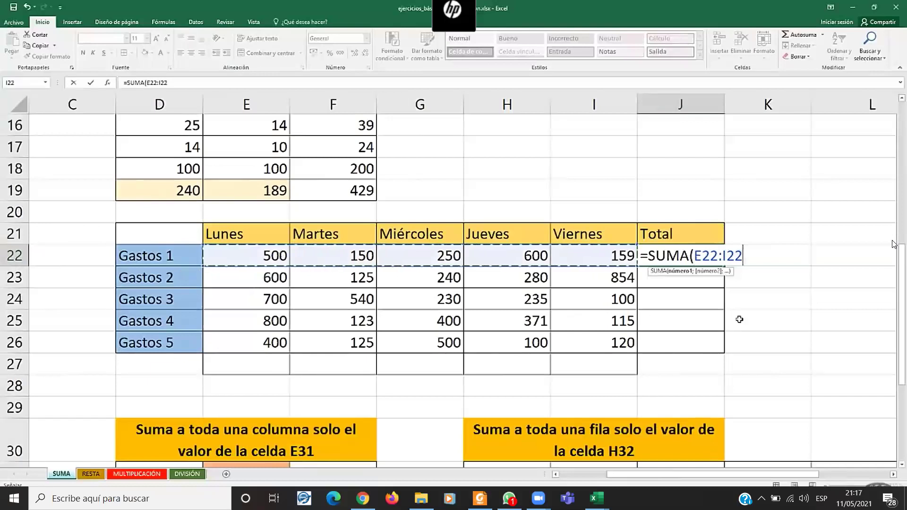
key(Return)
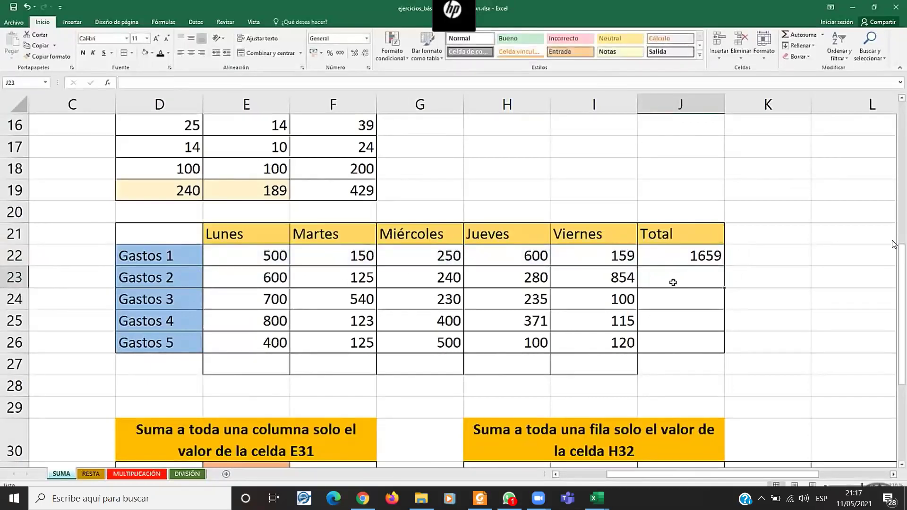
Verify J22's range and copy the total formula down through J26.
click(695, 255)
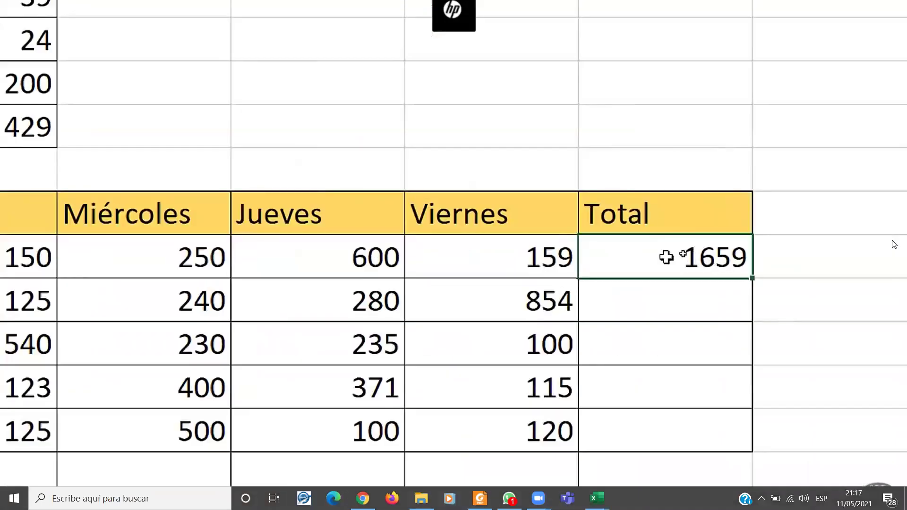
double_click(682, 255)
key(Escape)
drag(753, 279, 732, 442)
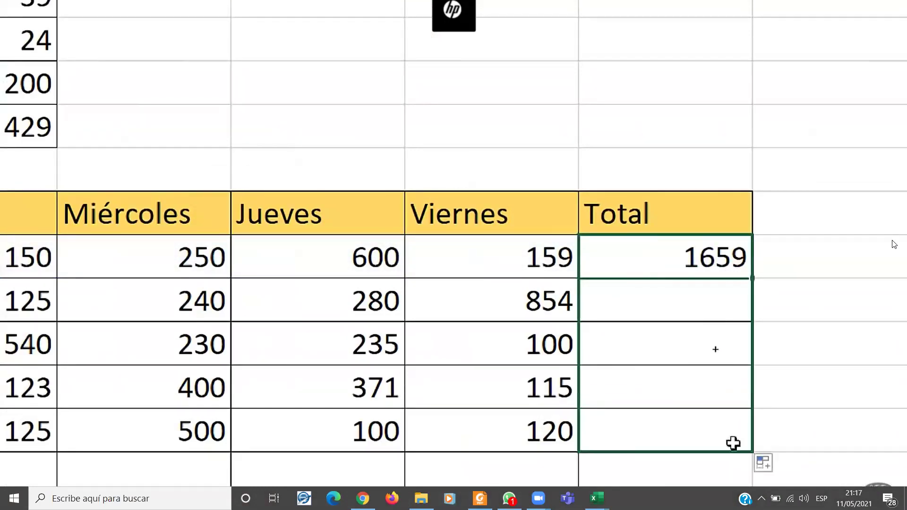
Check the copied totals for Gastos 2 to 5: 2099, 1805, 1809 and 1245.
double_click(692, 303)
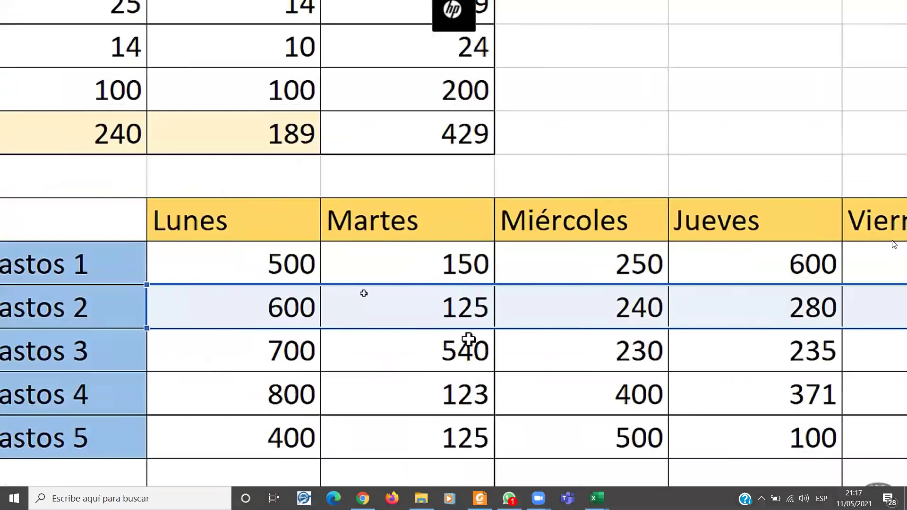
key(super)
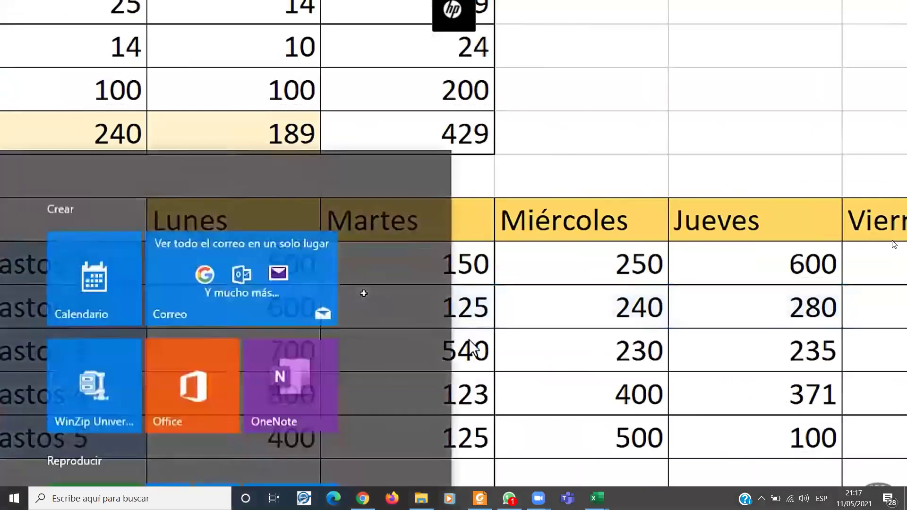
key(super)
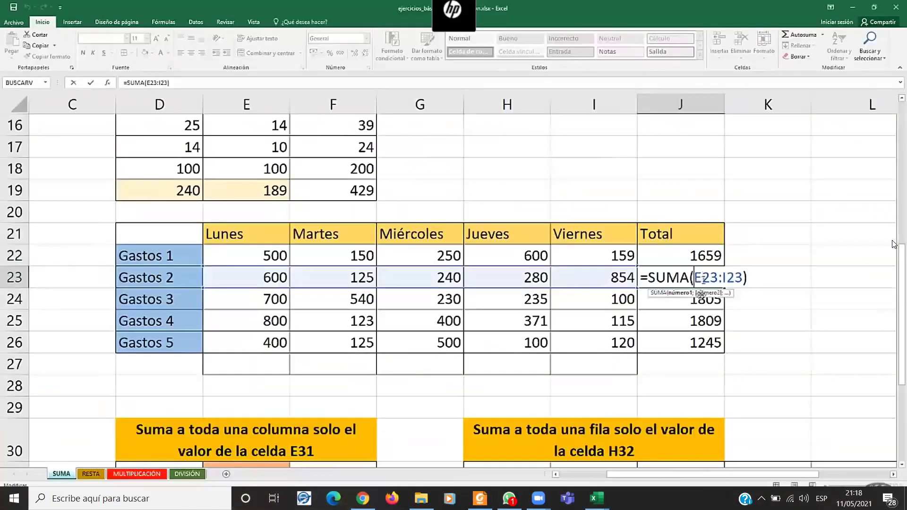
click(682, 305)
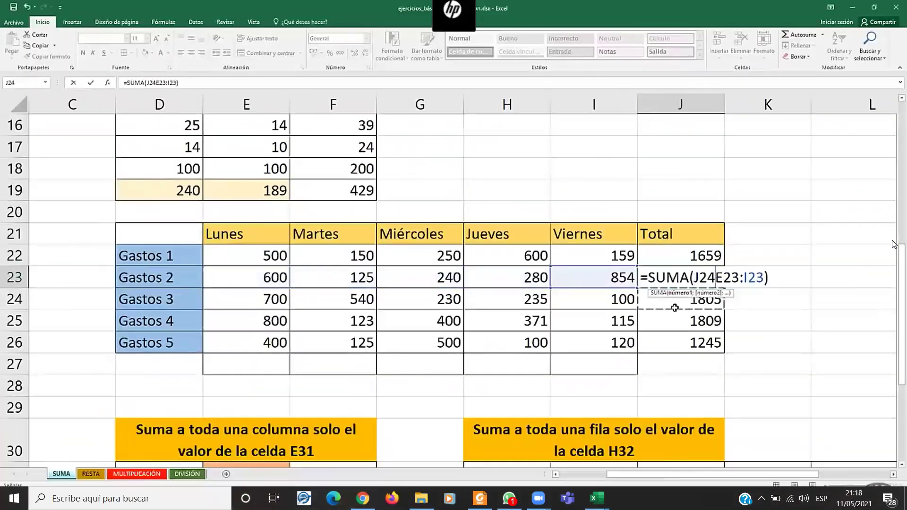
key(Escape)
double_click(680, 299)
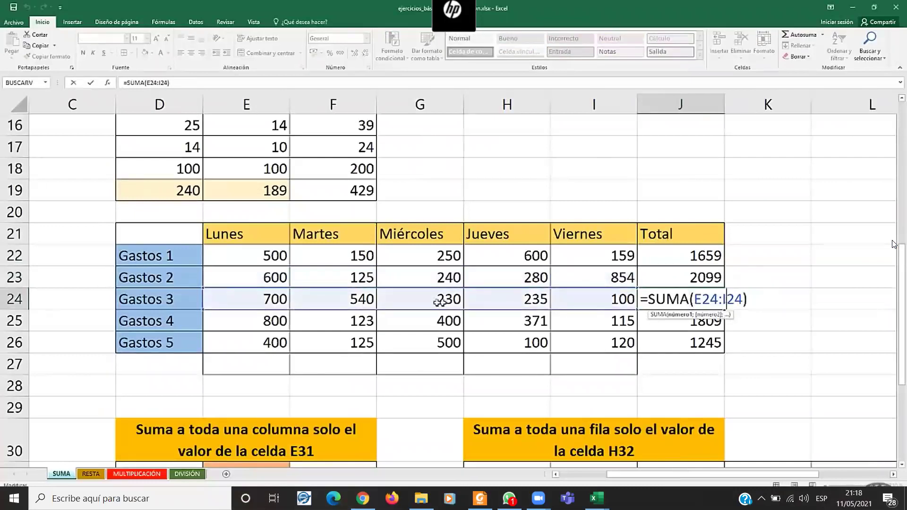
key(Return)
double_click(680, 321)
key(Return)
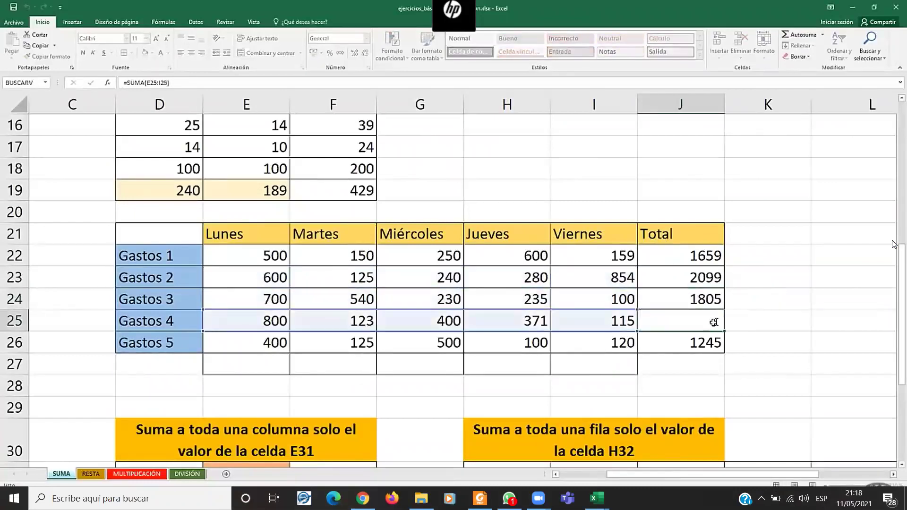
double_click(687, 342)
key(Return)
click(242, 364)
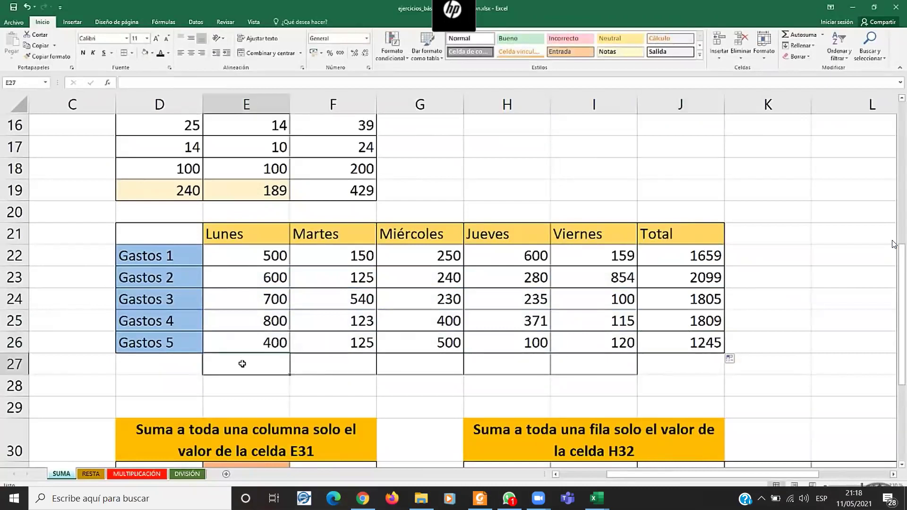
Sum each day's column in row 27 with SUMA: 3000, 1063, 1620, 1586, 1348.
text(=SUMAR.SI()
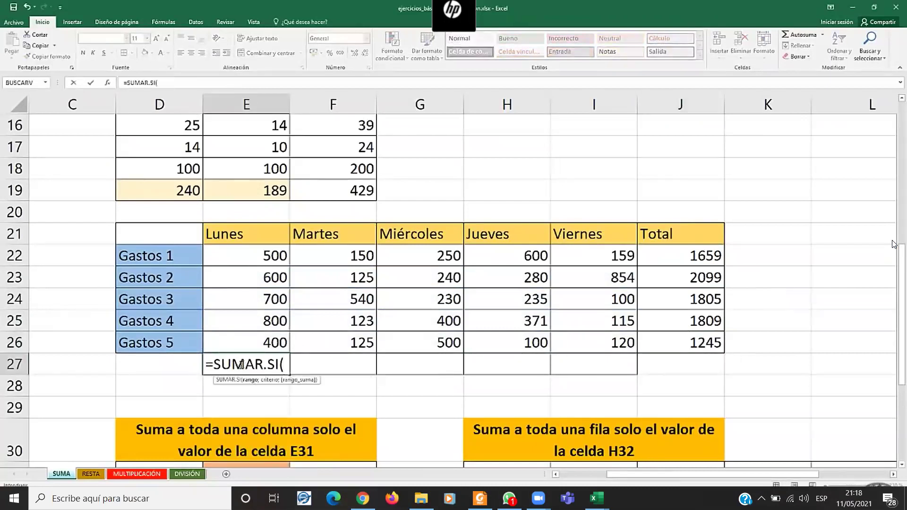
key(BackSpace)
key(BackSpace)
key(BackSpace)
key(BackSpace)
key(BackSpace)
text(()
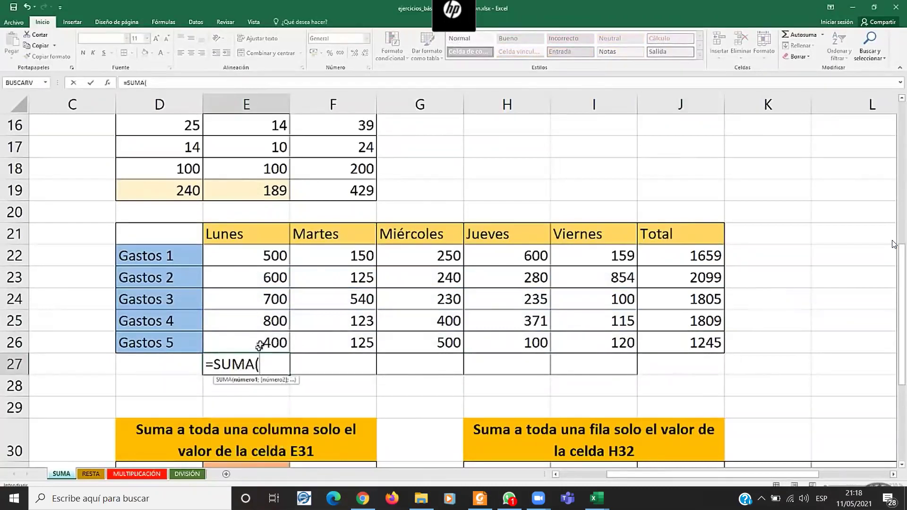
drag(259, 346, 253, 258)
text())
key(Return)
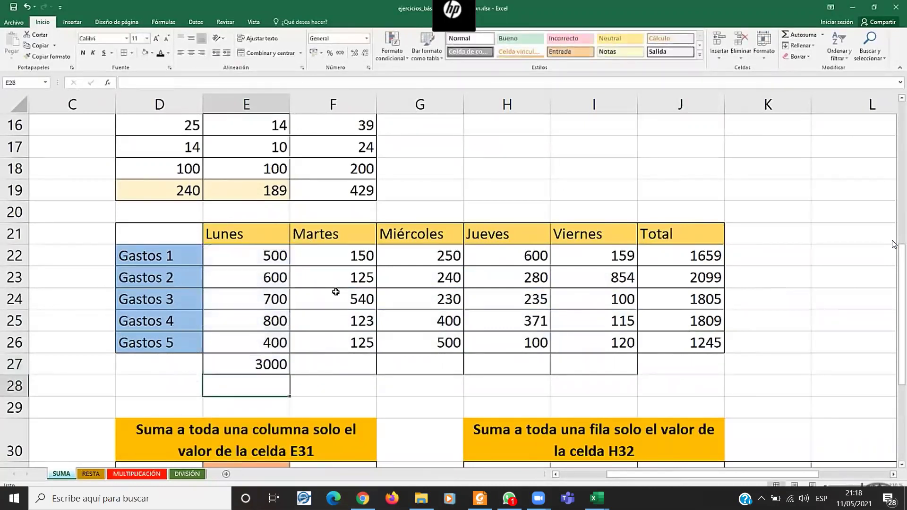
click(268, 363)
drag(289, 374, 612, 375)
click(489, 388)
Give the row totals J22:J26 a light orange fill.
drag(256, 369, 612, 366)
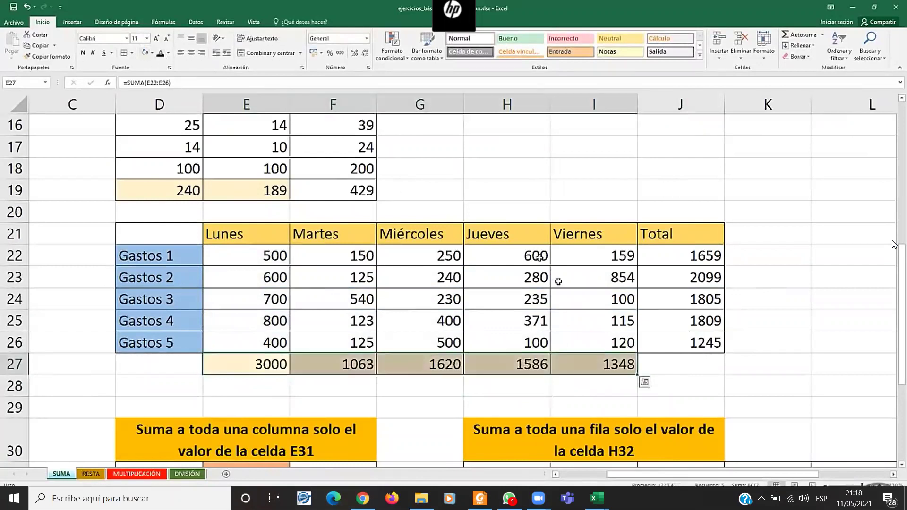
drag(678, 256, 673, 341)
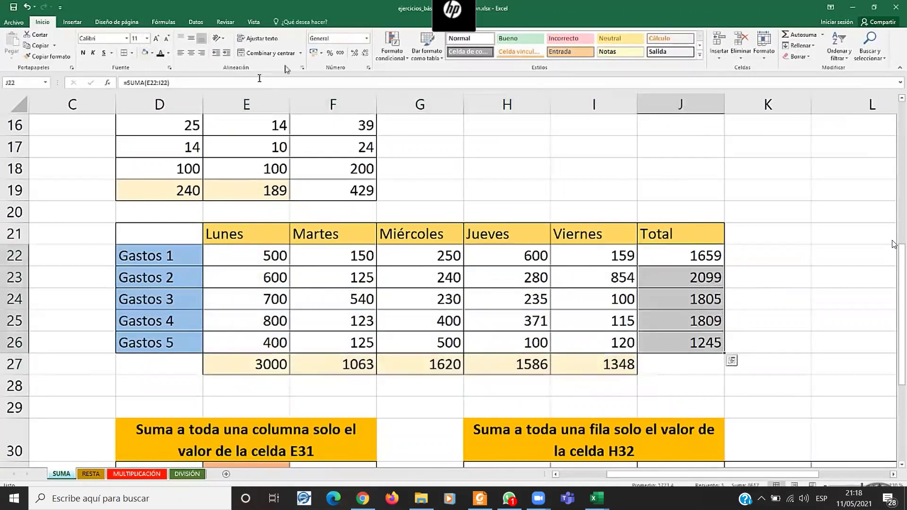
click(141, 55)
click(683, 363)
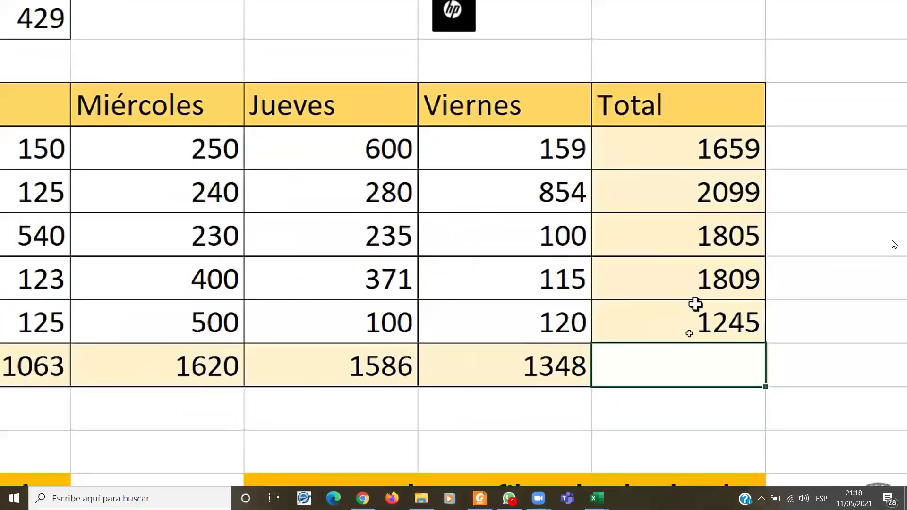
Enter a SUMA grand total in J27 over the column J row totals.
text(=sum)
key(Down)
key(Down)
key(Down)
key(Tab)
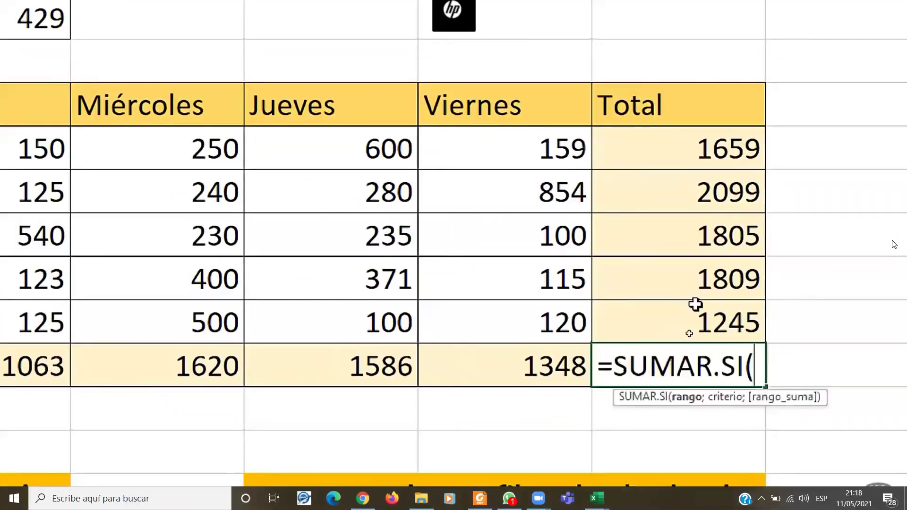
key(BackSpace)
key(BackSpace)
key(BackSpace)
key(BackSpace)
key(BackSpace)
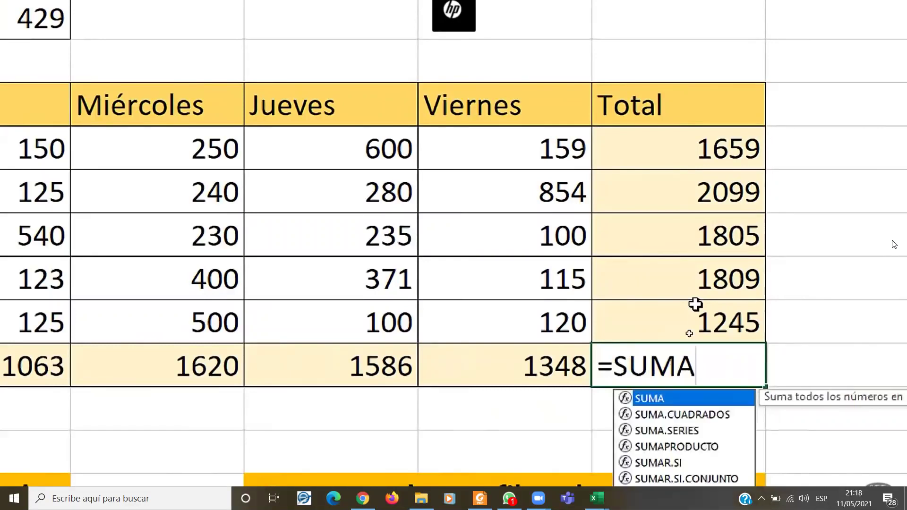
text(()
drag(698, 148, 702, 321)
text())
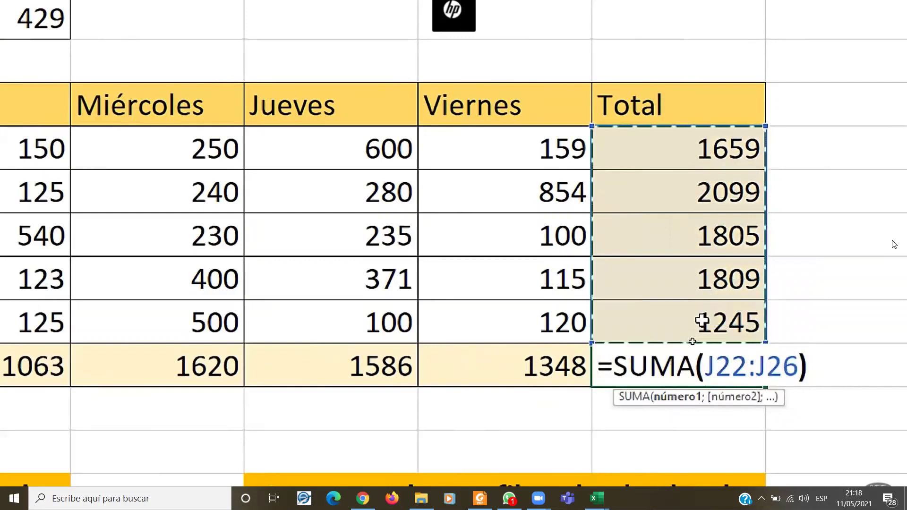
key(Return)
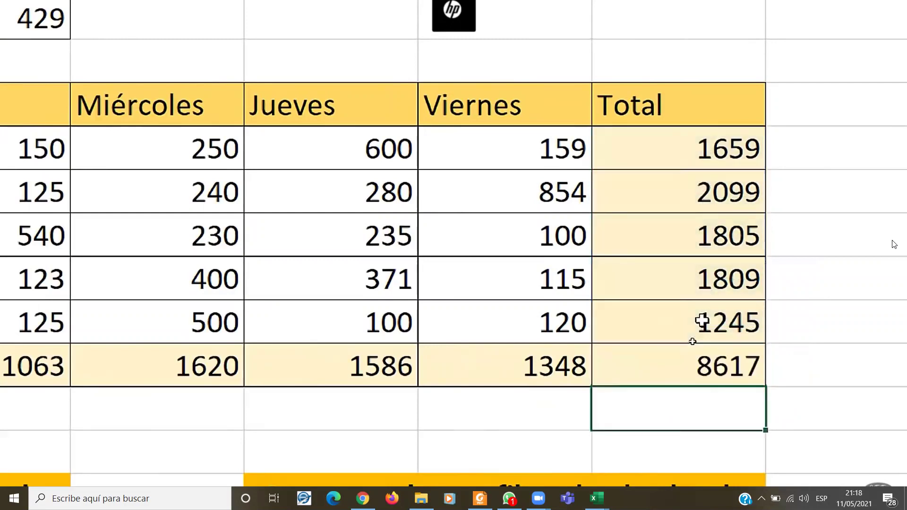
Replace J27 with =SUMA(E27:I27) so the daily totals add to 8617.
click(658, 370)
key(Delete)
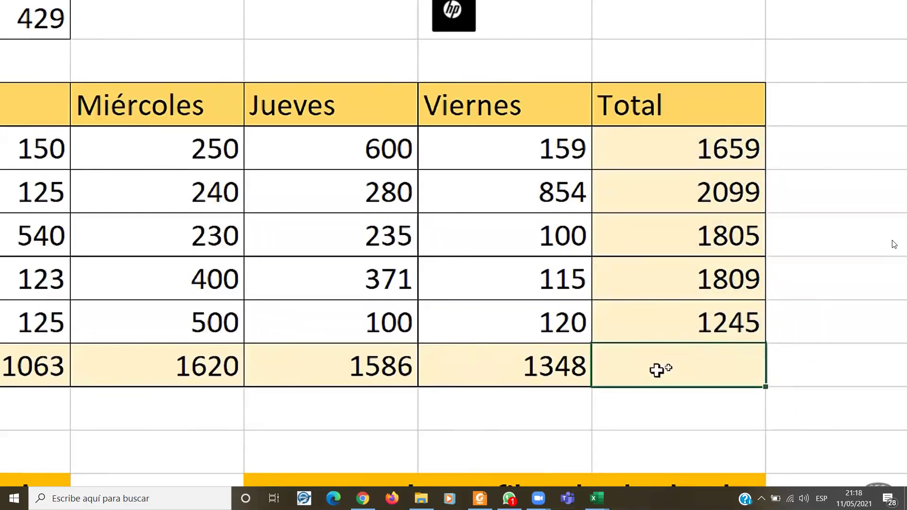
text(=sum)
key(Tab)
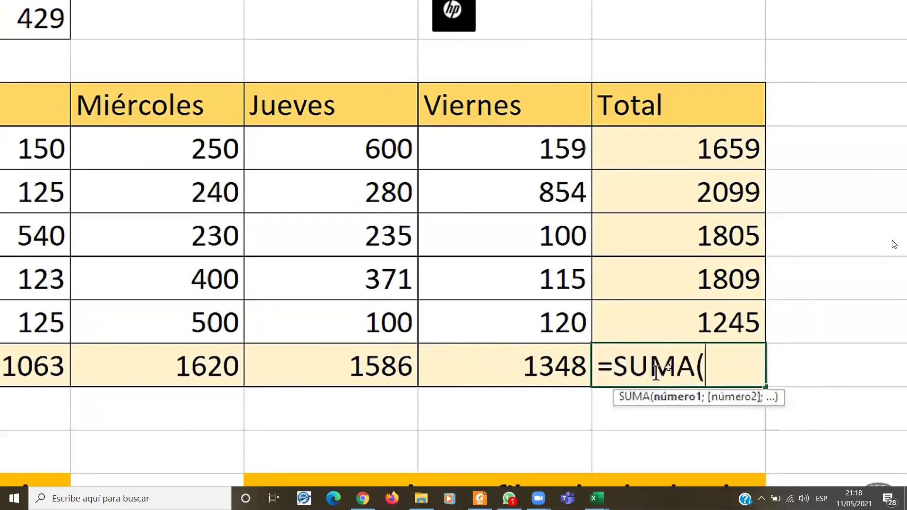
mouse_move(557, 366)
mouse_down()
mouse_move(44, 375)
mouse_move(124, 372)
mouse_up()
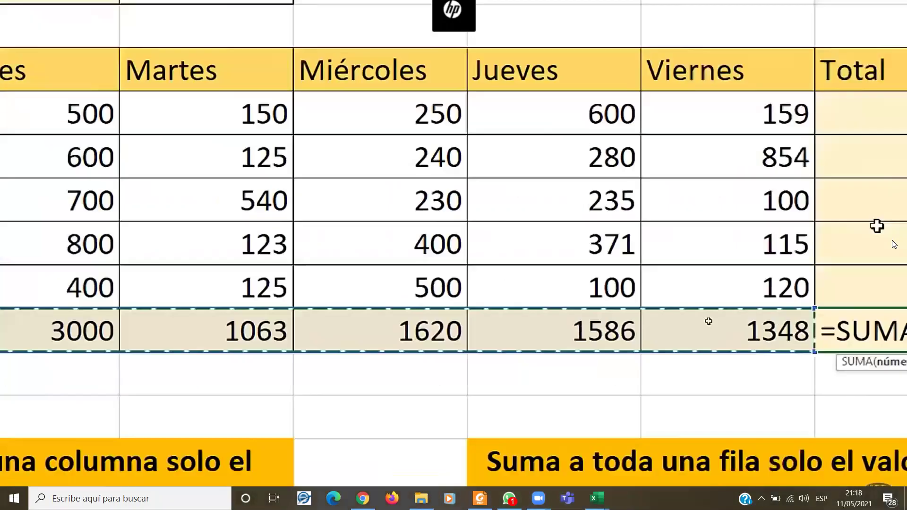
text())
key(Return)
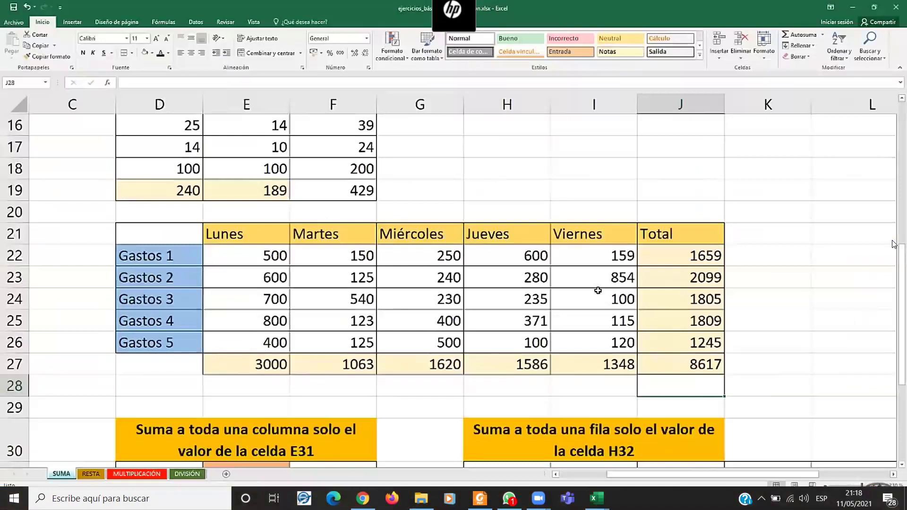
Scroll to the column exercise and point out title D30 and the value 100 in E31.
scroll(597, 291, down, 2)
scroll(588, 289, down, 2)
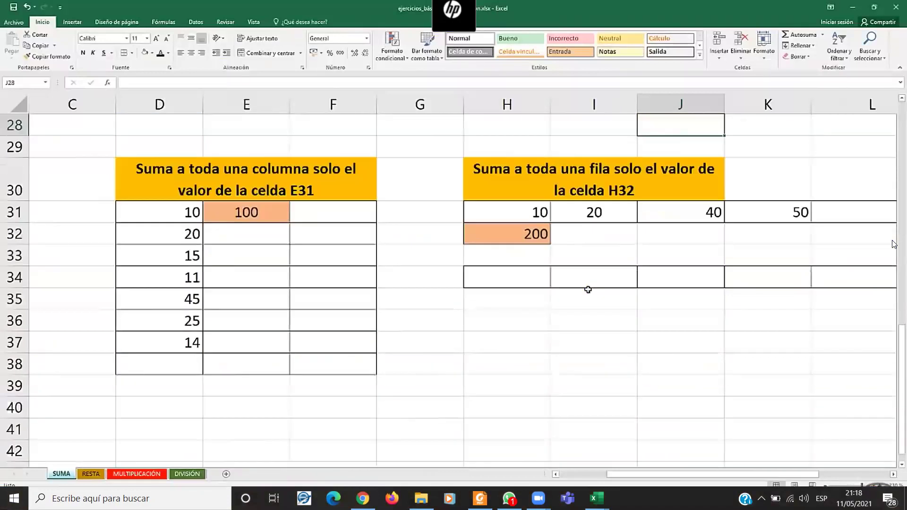
click(248, 280)
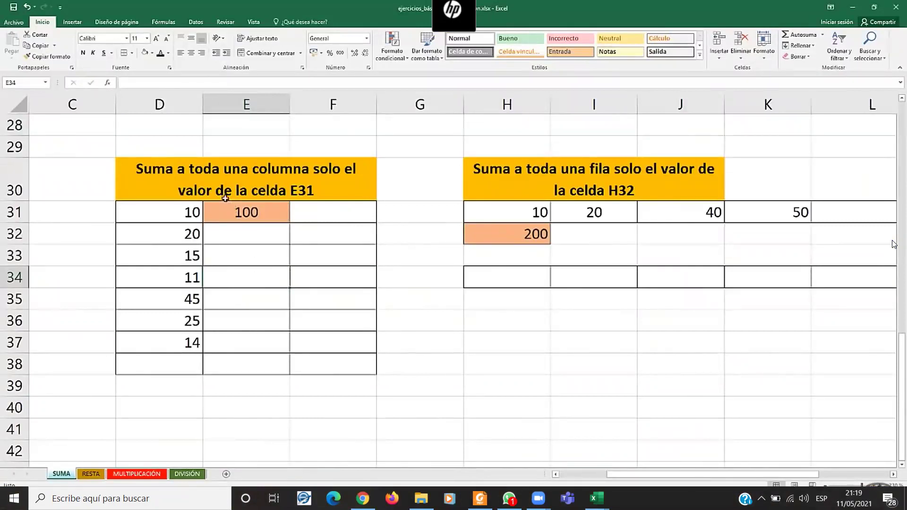
click(212, 181)
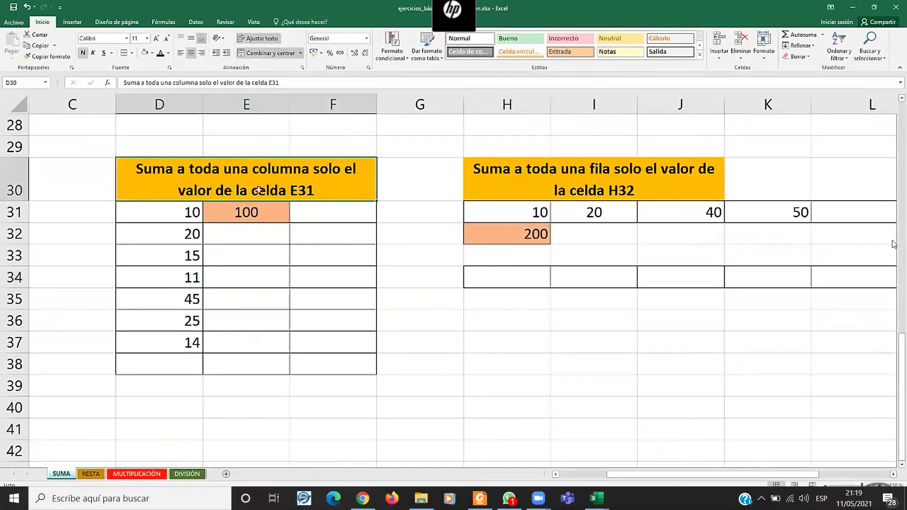
click(250, 210)
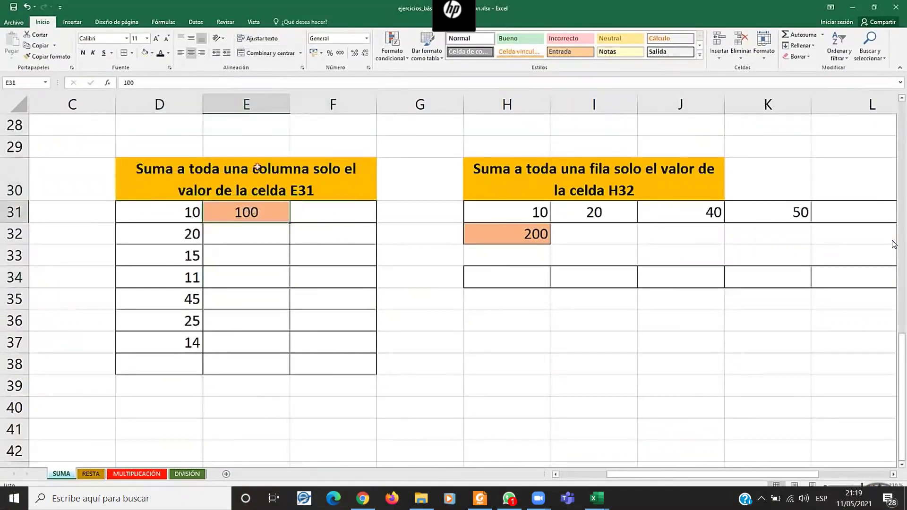
click(245, 105)
click(235, 209)
Select result cells F31:F37 and shade them light yellow.
click(15, 211)
click(245, 212)
click(333, 213)
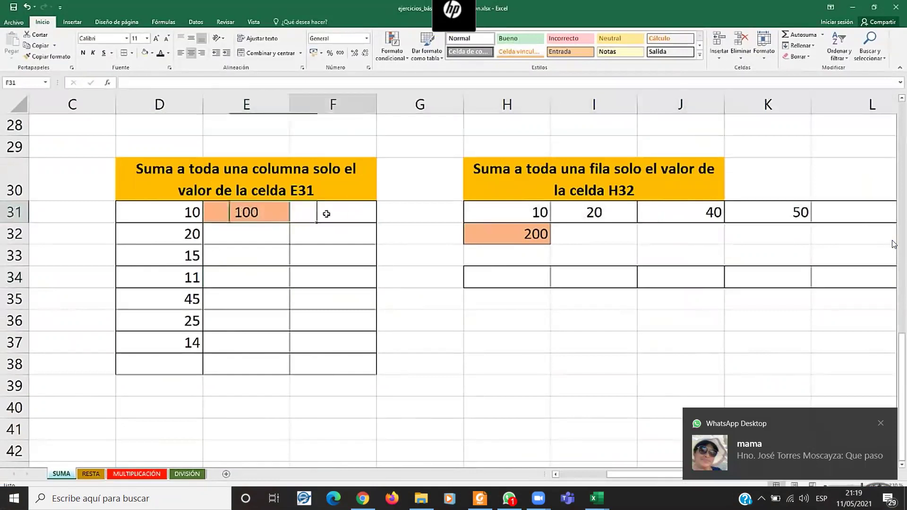
drag(328, 345, 304, 275)
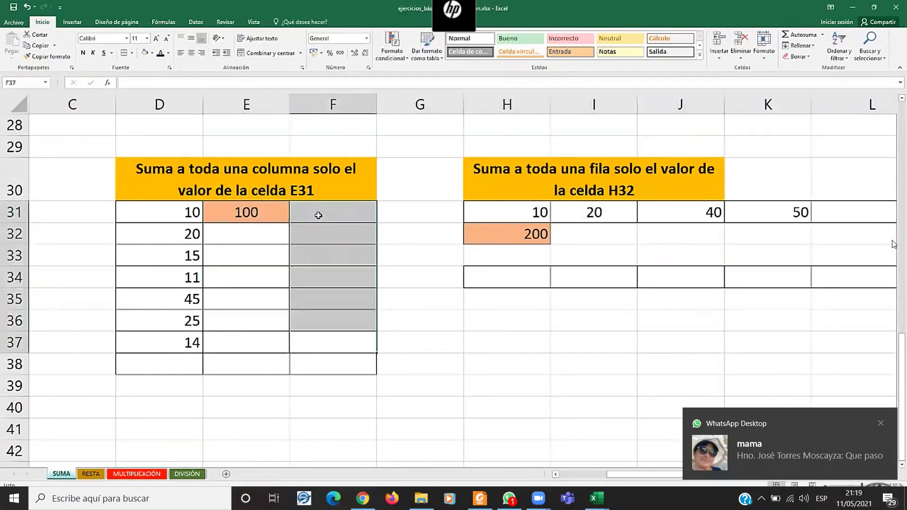
click(321, 213)
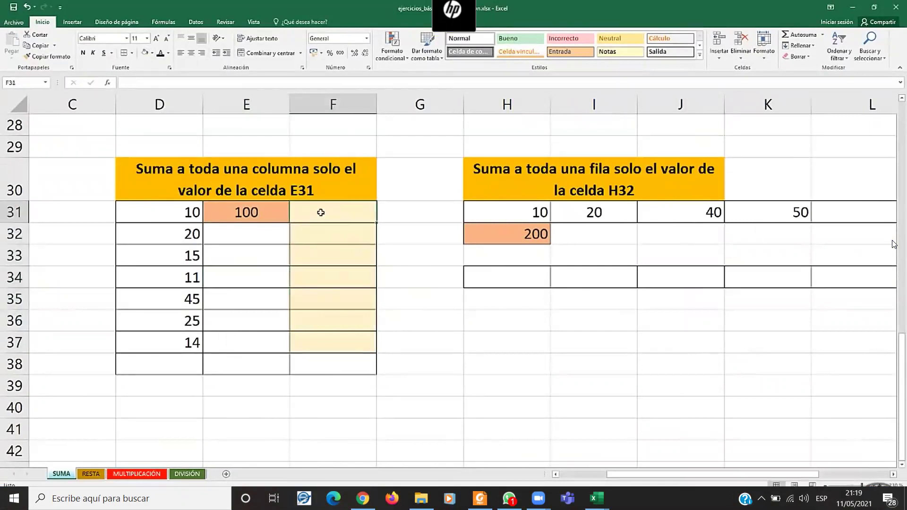
Enter =D31+E31 in F31, giving 110.
text(=)
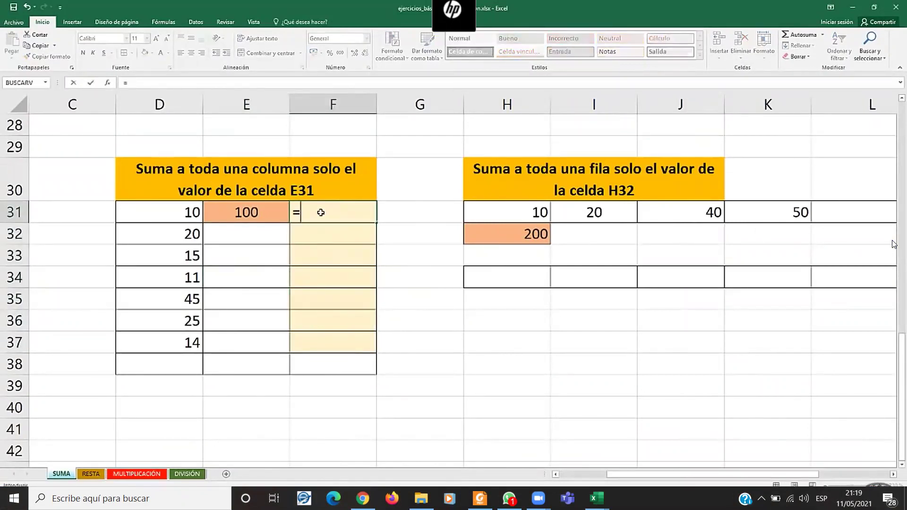
click(185, 210)
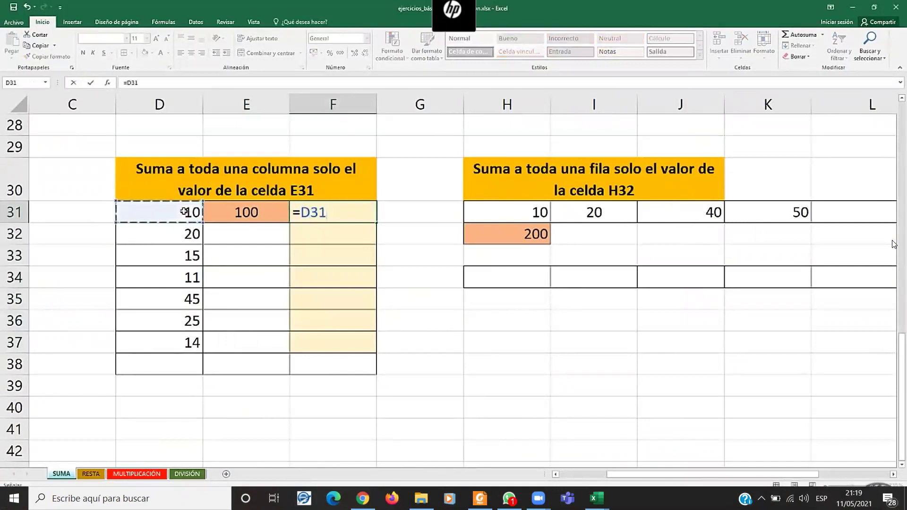
text(+)
click(229, 212)
key(Return)
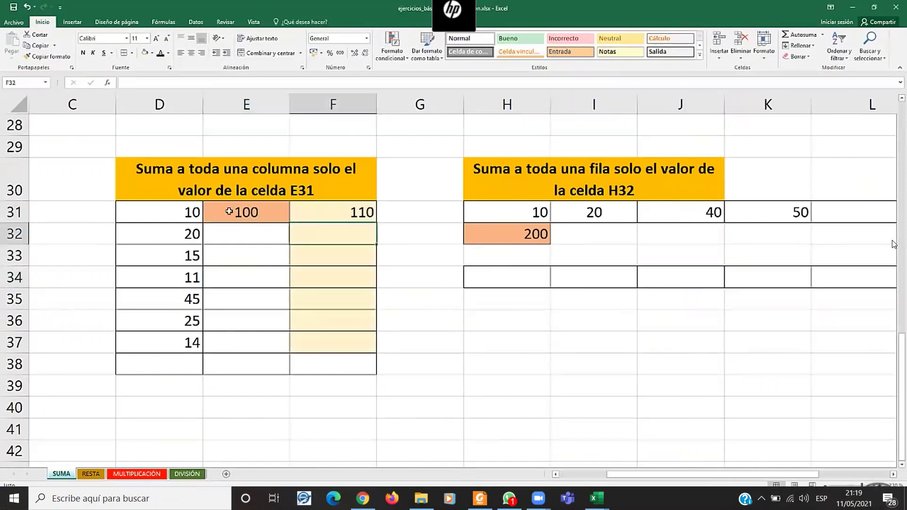
Copy F31's formula down to F37, giving 20, 15, 11, 45, 25, 14.
click(299, 211)
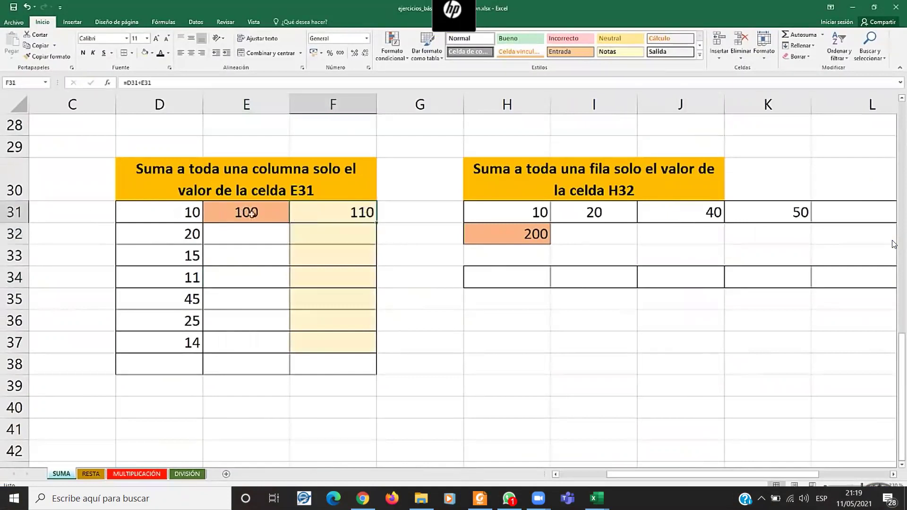
click(14, 211)
click(333, 218)
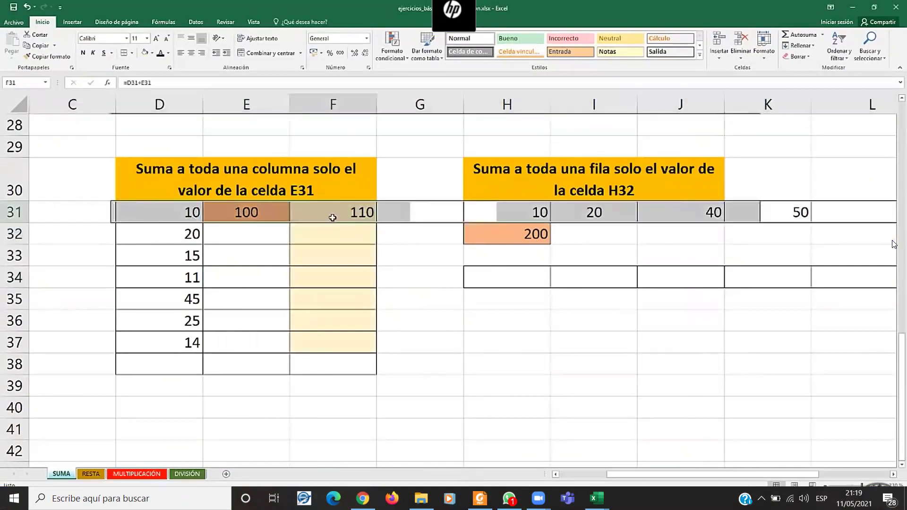
drag(377, 223, 369, 348)
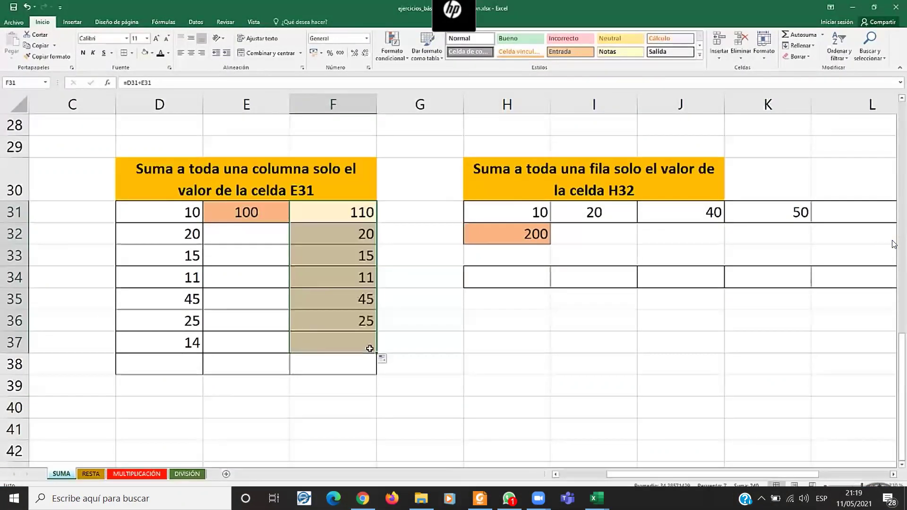
click(353, 301)
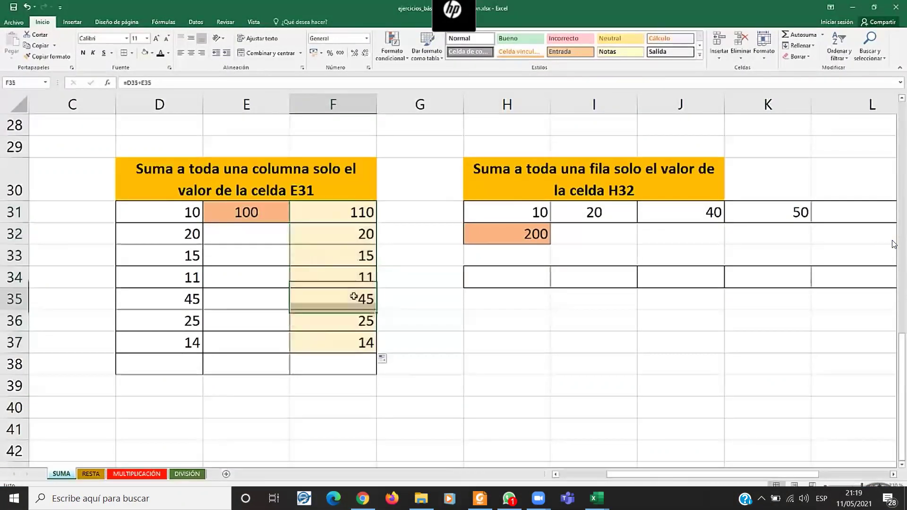
click(349, 233)
click(350, 231)
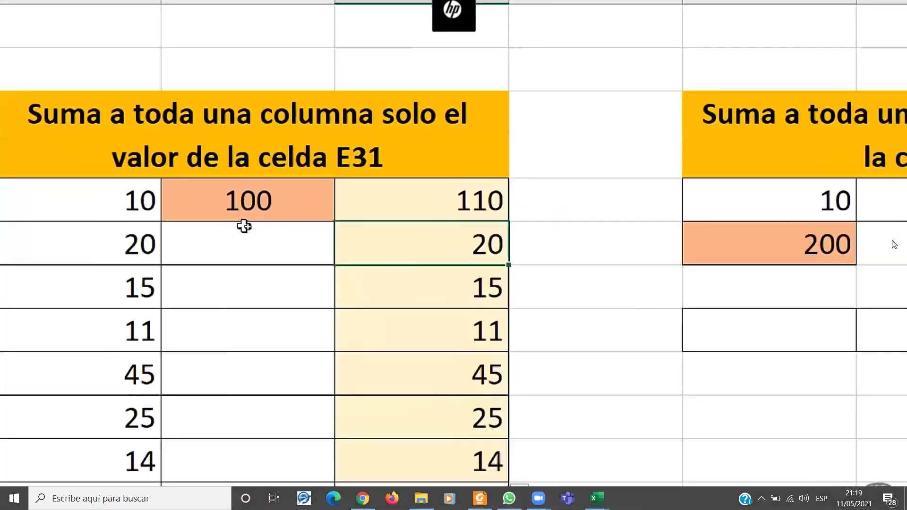
click(260, 215)
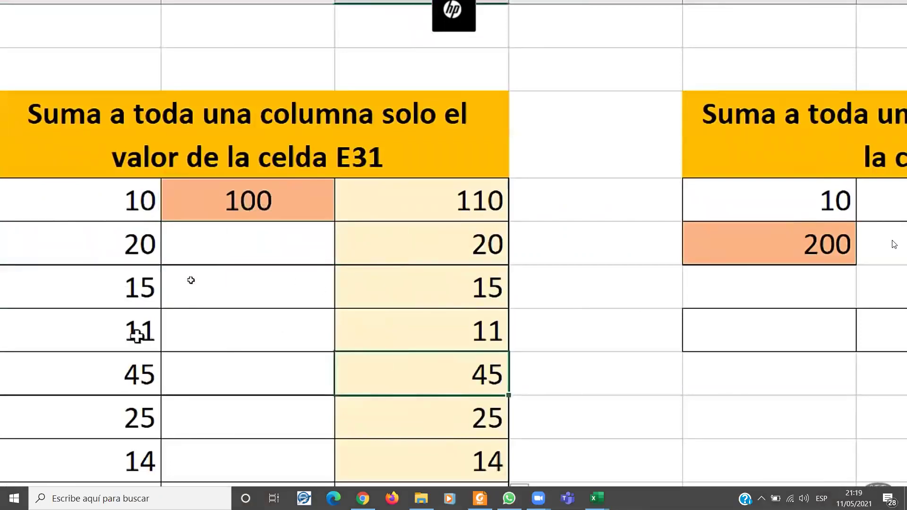
double_click(431, 238)
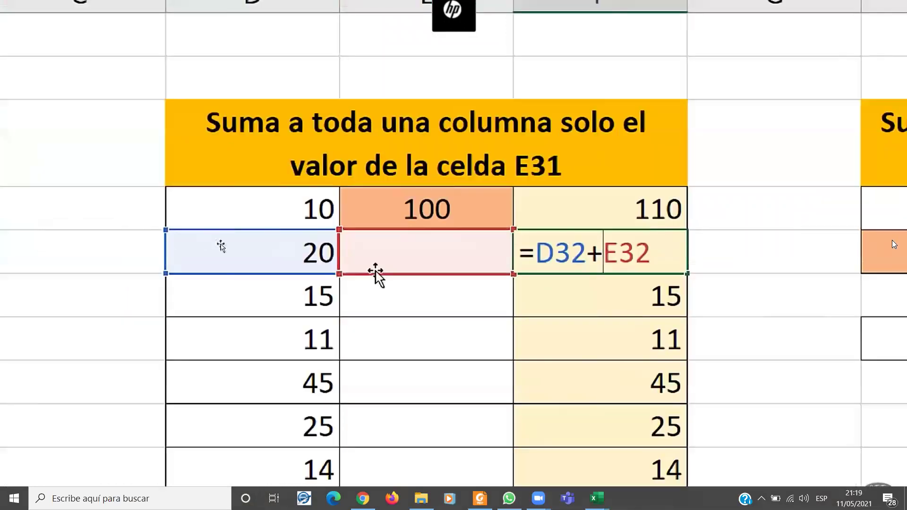
click(276, 255)
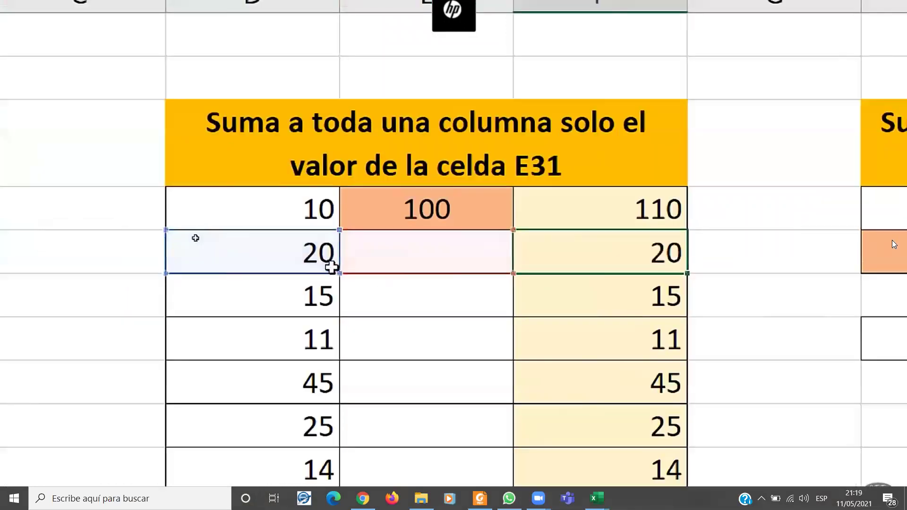
click(419, 251)
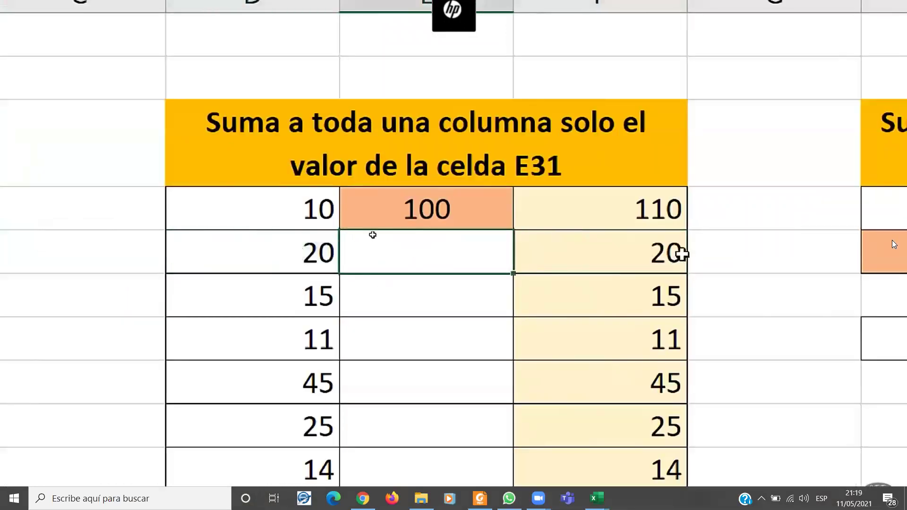
double_click(616, 297)
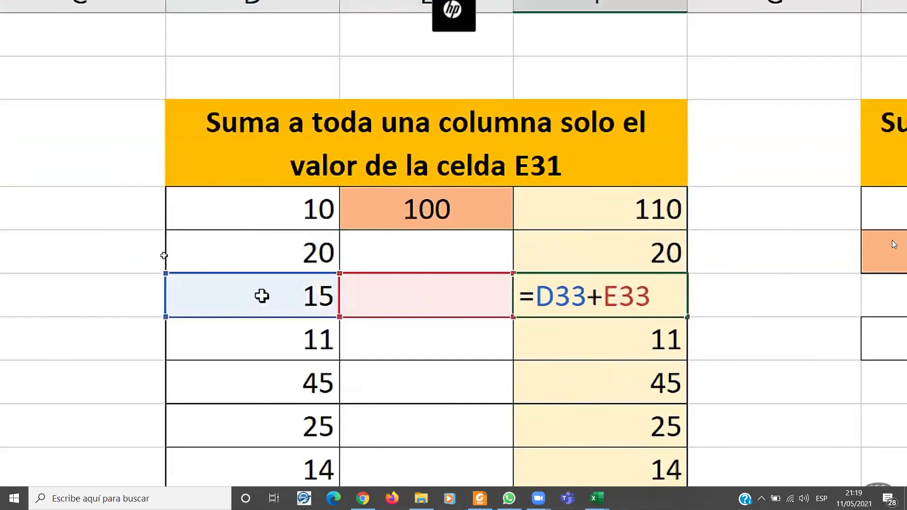
click(261, 296)
click(416, 295)
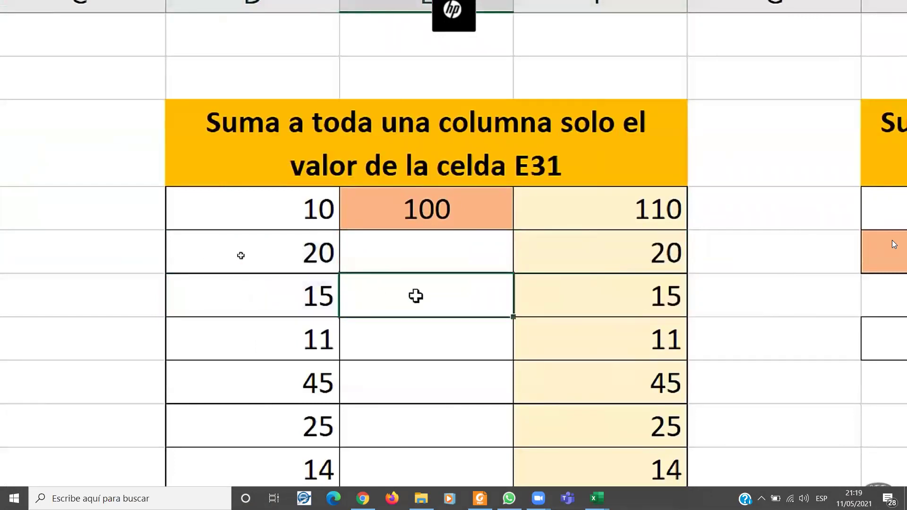
text(100)
key(BackSpace)
text(00)
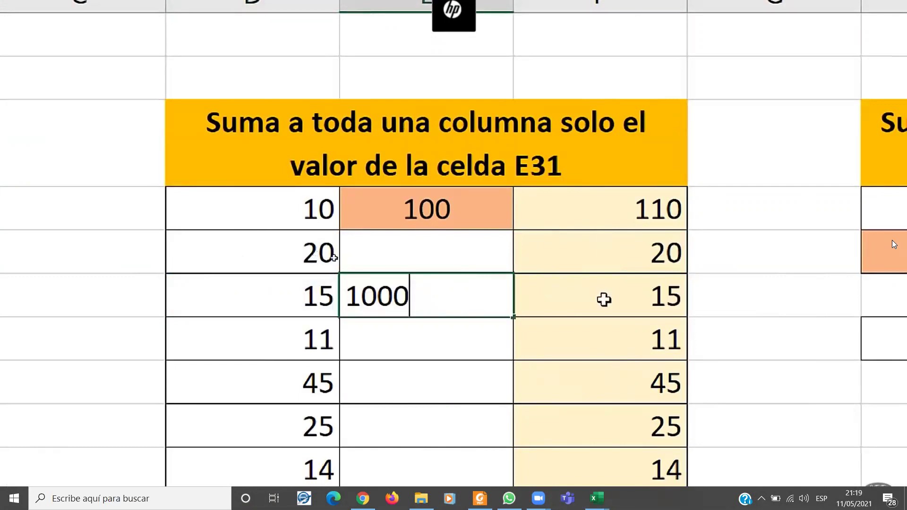
key(Return)
click(405, 294)
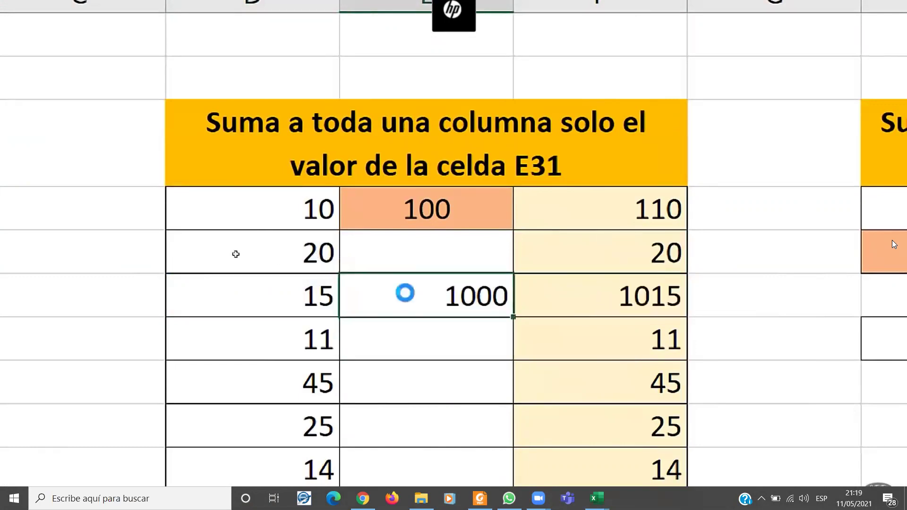
key(Delete)
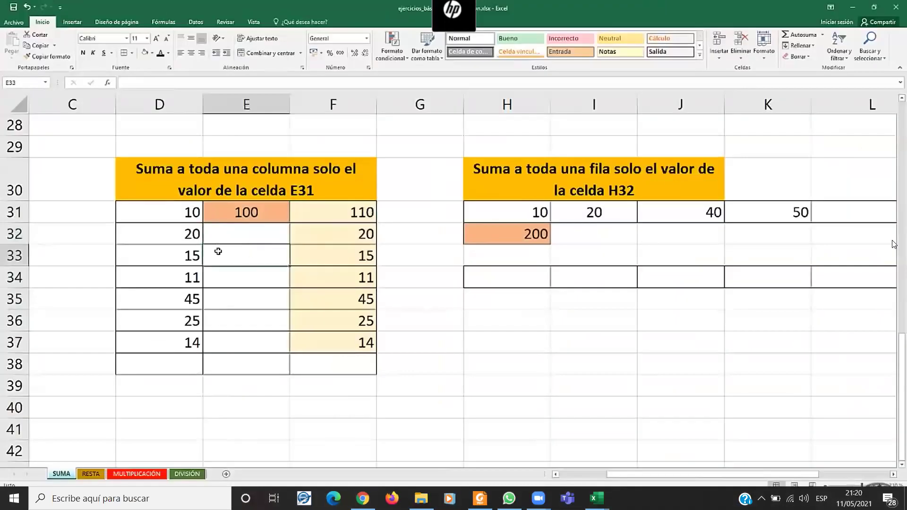
click(181, 233)
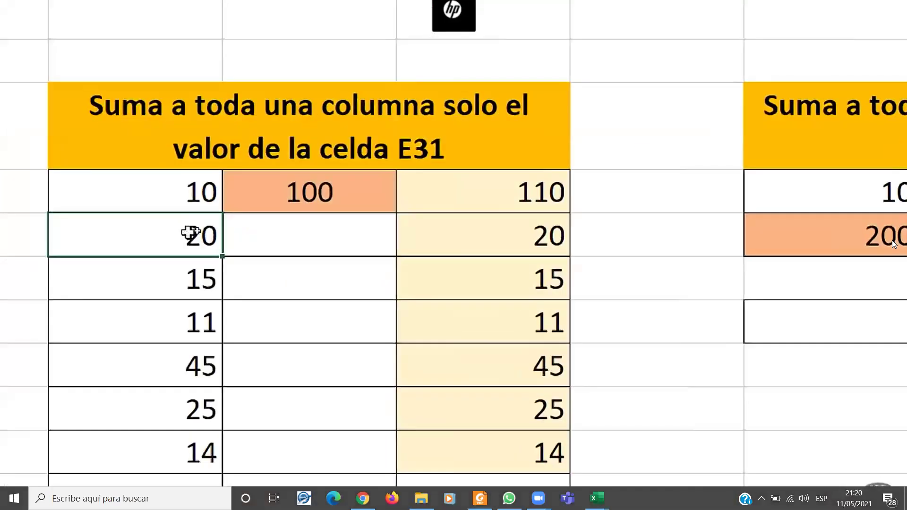
drag(484, 242, 504, 439)
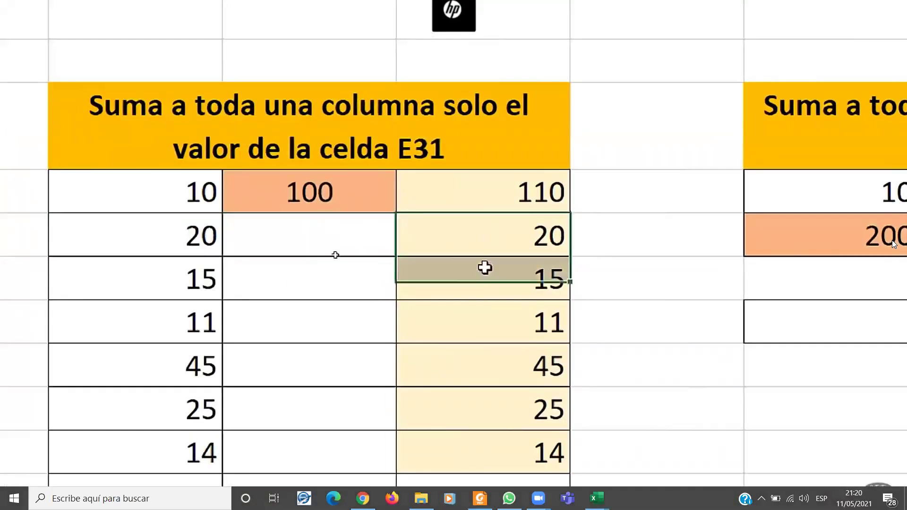
double_click(537, 453)
drag(545, 450, 401, 453)
click(534, 453)
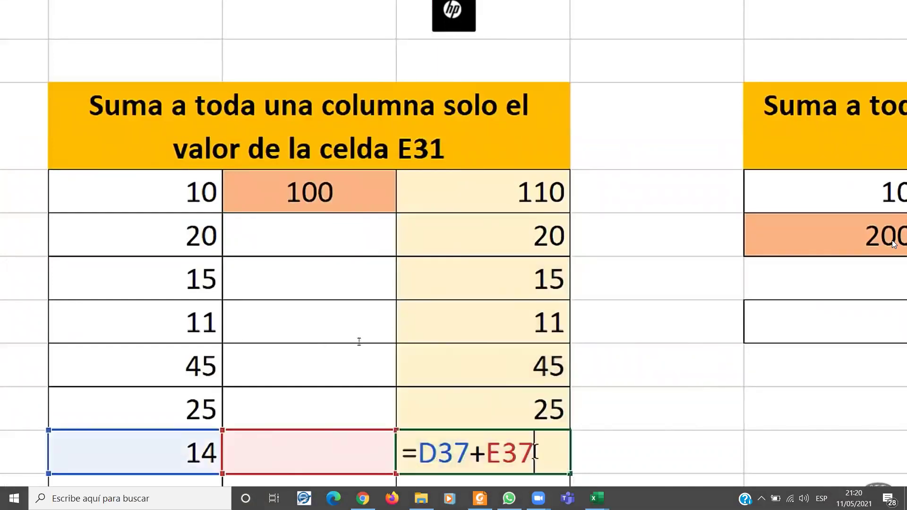
drag(536, 450, 510, 451)
key(Escape)
click(515, 378)
double_click(505, 409)
drag(535, 409, 502, 409)
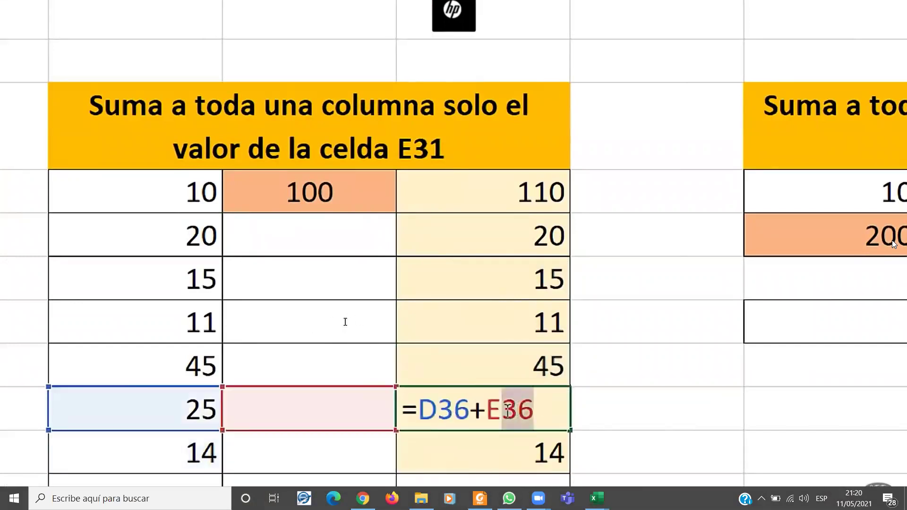
key(Escape)
double_click(548, 363)
drag(535, 366, 506, 367)
key(Escape)
click(301, 192)
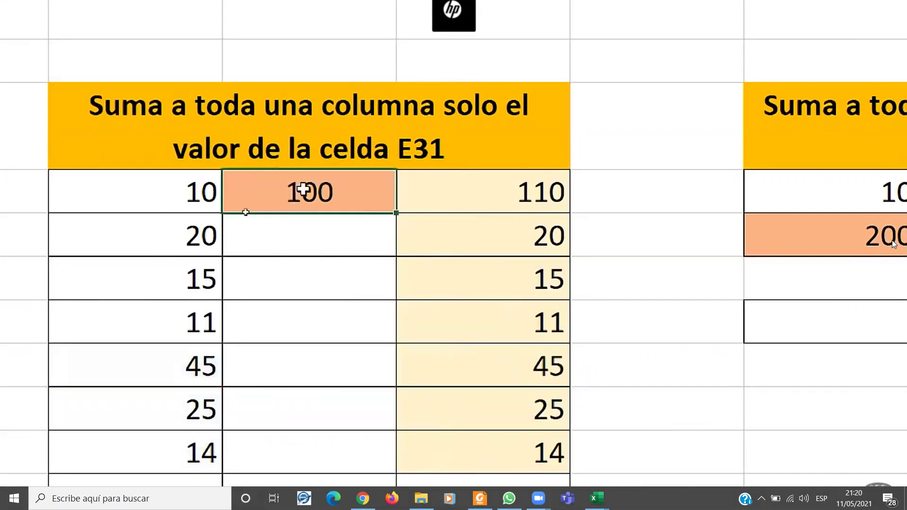
double_click(523, 193)
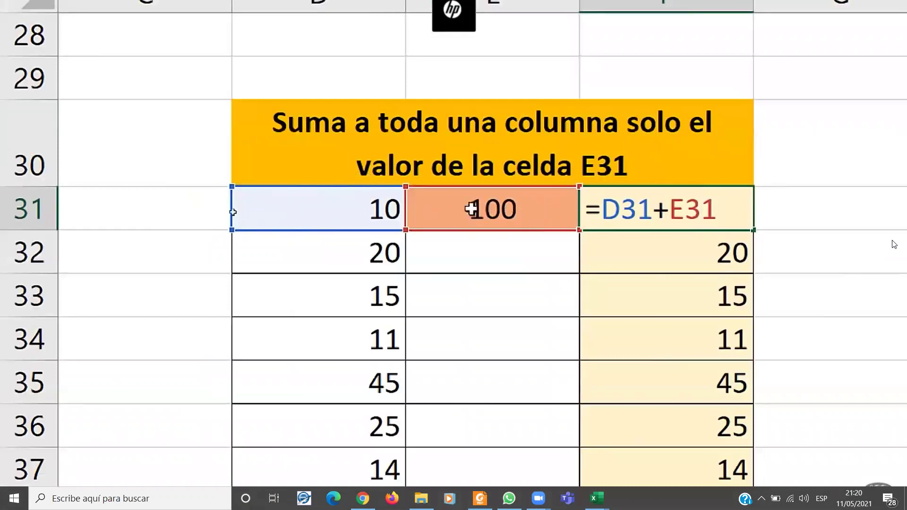
key(ctrl+Return)
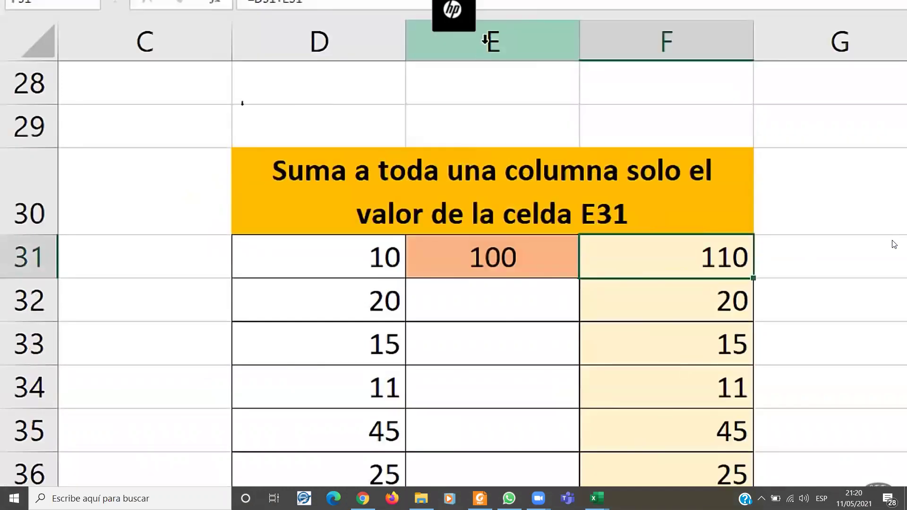
click(485, 44)
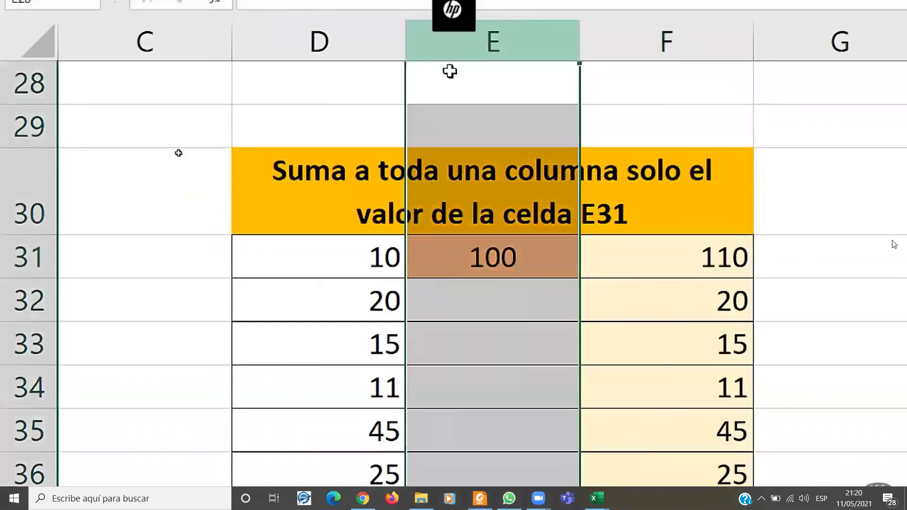
click(19, 258)
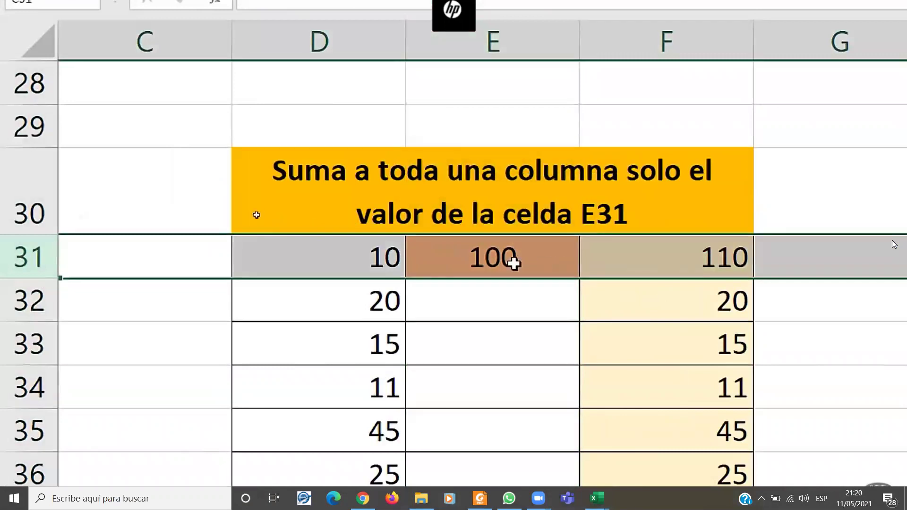
click(512, 260)
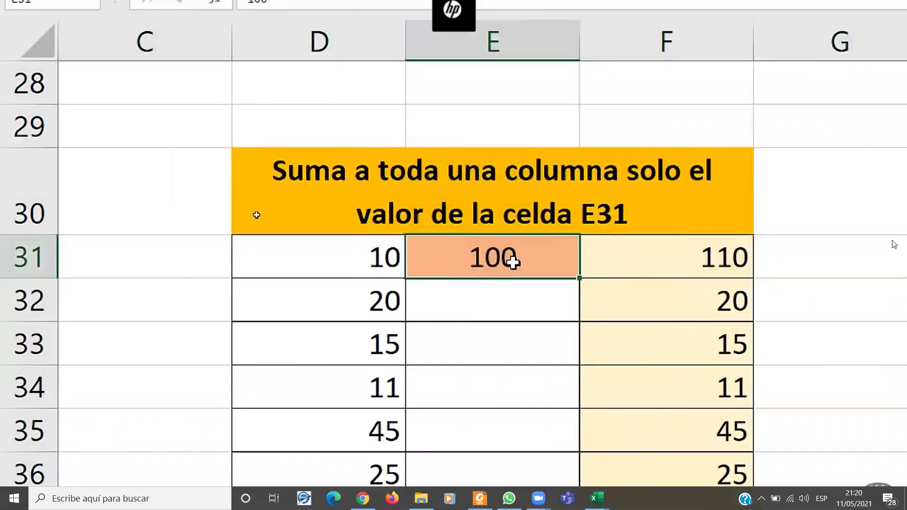
click(707, 249)
double_click(707, 253)
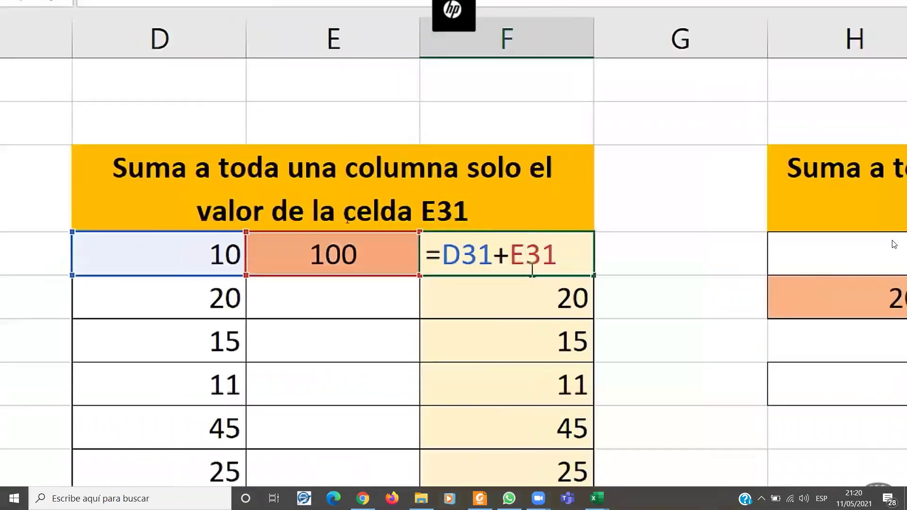
Change F31's formula to =D31+E$31 to lock the row of E31.
text($)
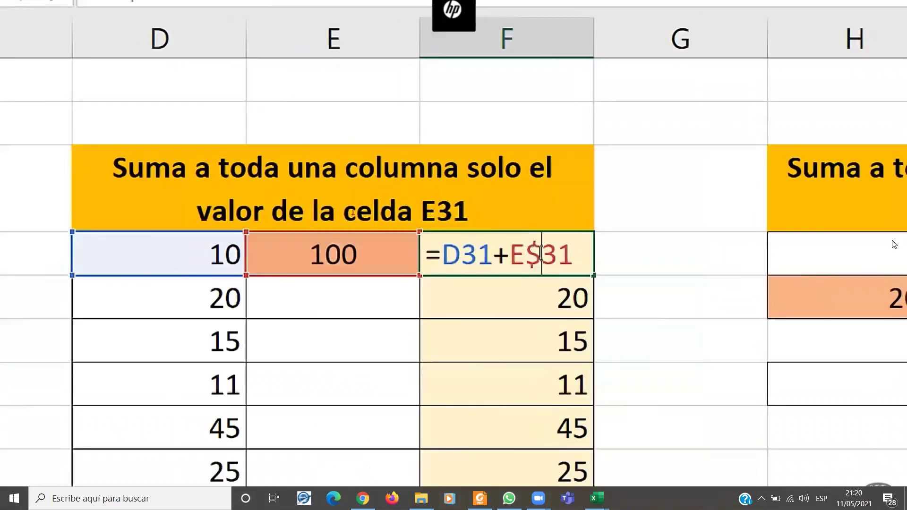
drag(544, 251, 526, 250)
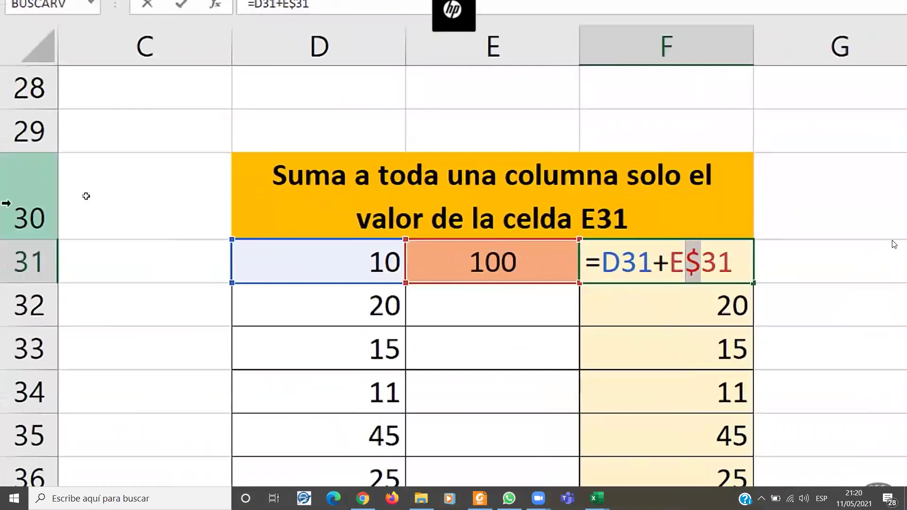
click(698, 269)
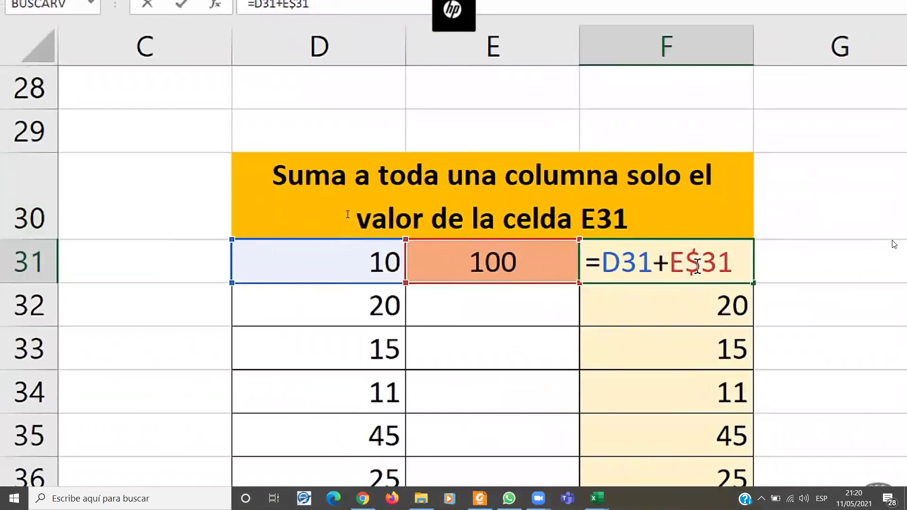
drag(697, 265, 693, 267)
key(Delete)
key(Return)
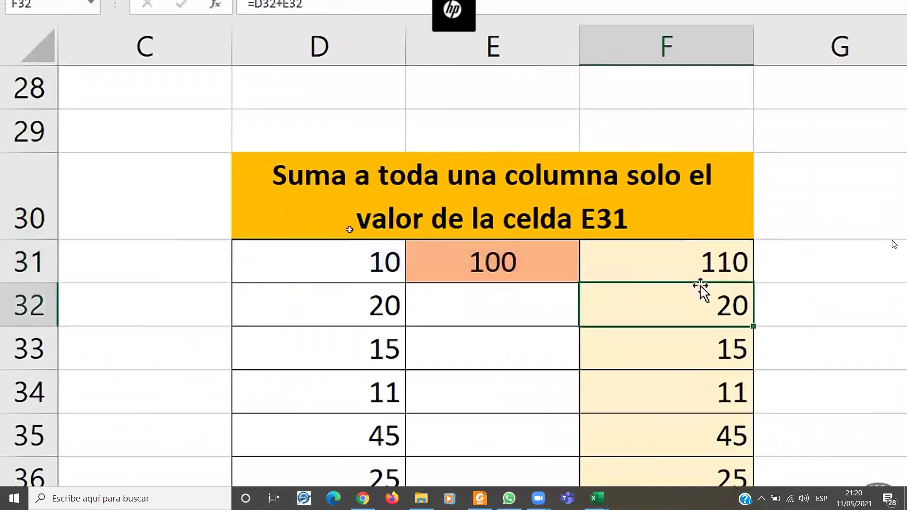
Review the formulas in F32 to F35 and F31's =D31+E$31 without changes.
double_click(697, 305)
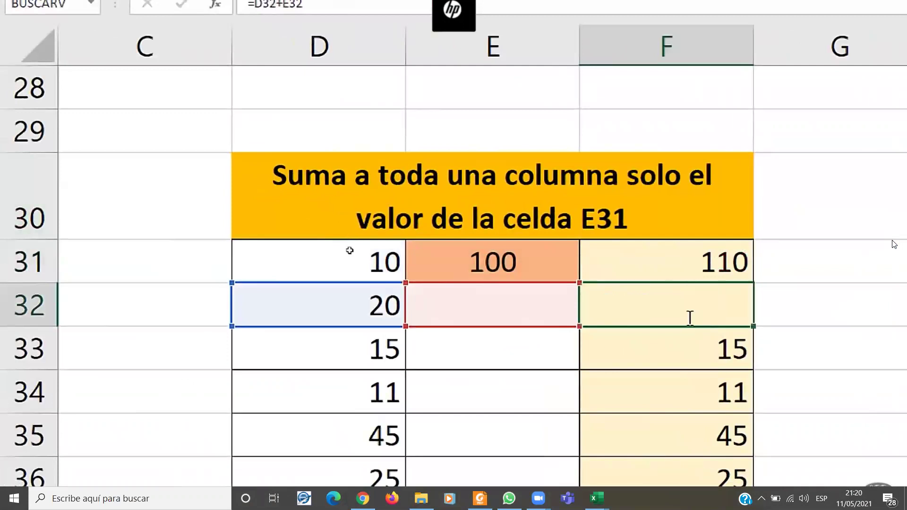
key(Return)
double_click(701, 348)
key(Escape)
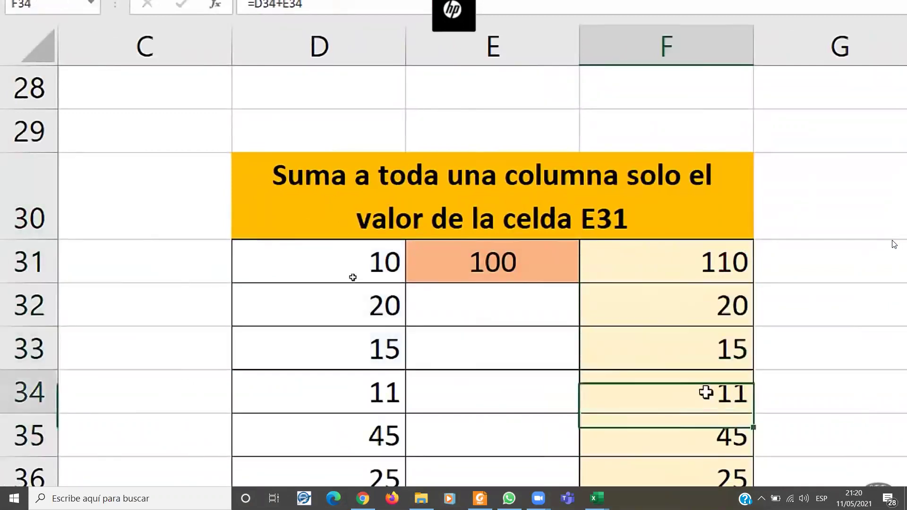
double_click(704, 393)
drag(725, 392, 687, 391)
key(Escape)
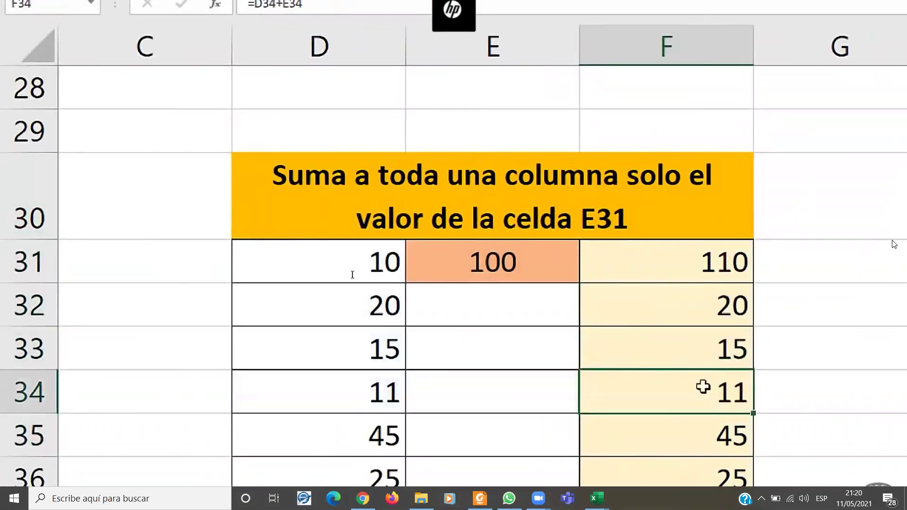
click(706, 435)
double_click(706, 435)
drag(751, 434, 686, 434)
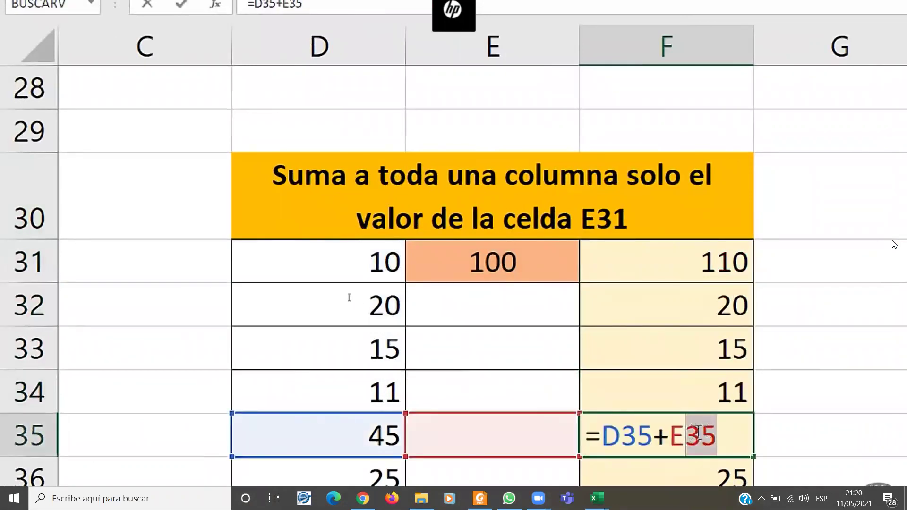
key(Escape)
click(709, 259)
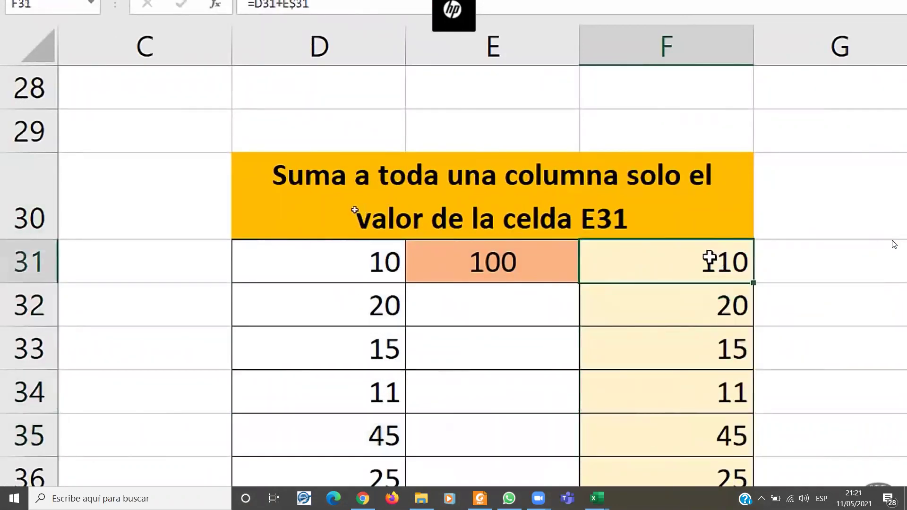
double_click(710, 259)
key(Escape)
Copy F31's formula down through F37, comparing D values plus the fixed 100 with results 110, 120, 115.
drag(754, 285, 754, 467)
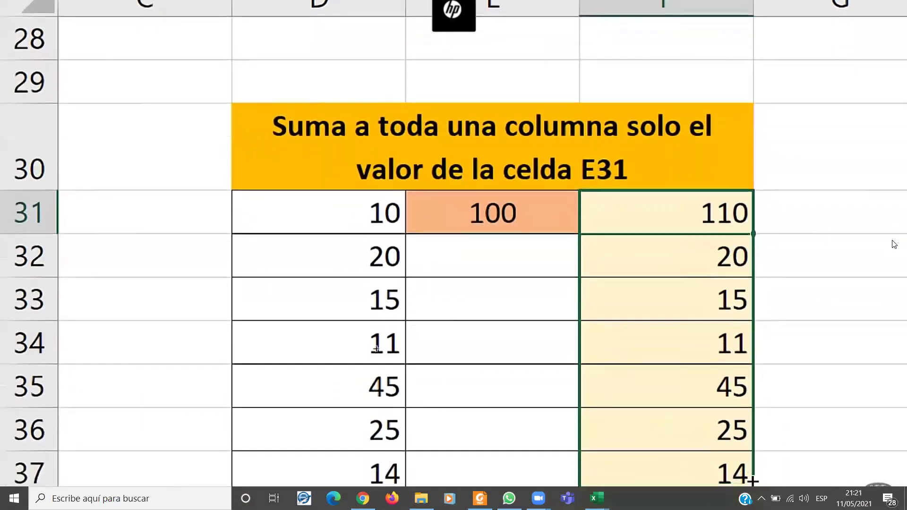
drag(753, 468, 722, 463)
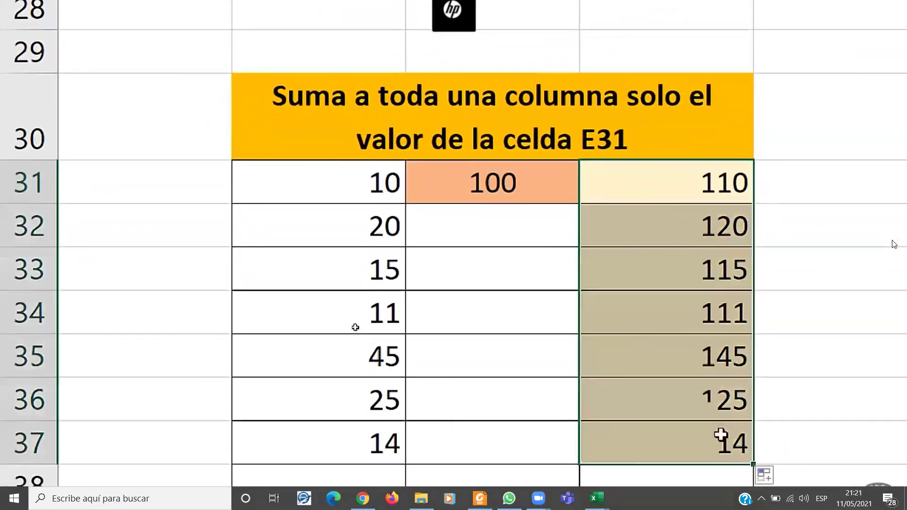
click(678, 307)
click(358, 184)
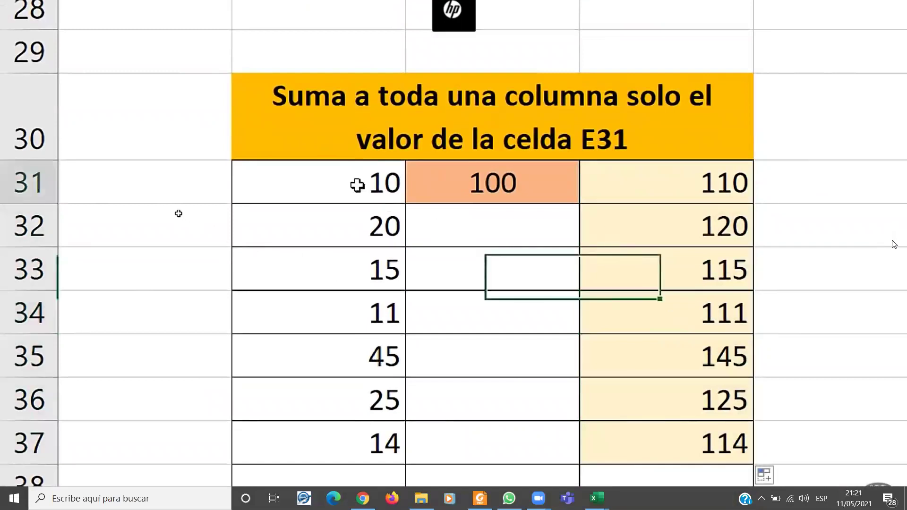
click(746, 184)
click(375, 218)
click(486, 178)
click(736, 236)
click(336, 279)
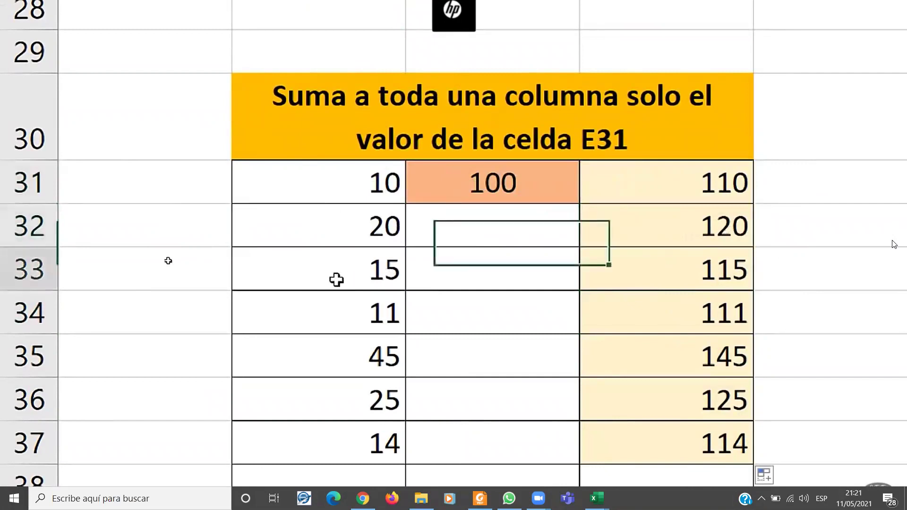
click(478, 194)
click(737, 261)
click(362, 314)
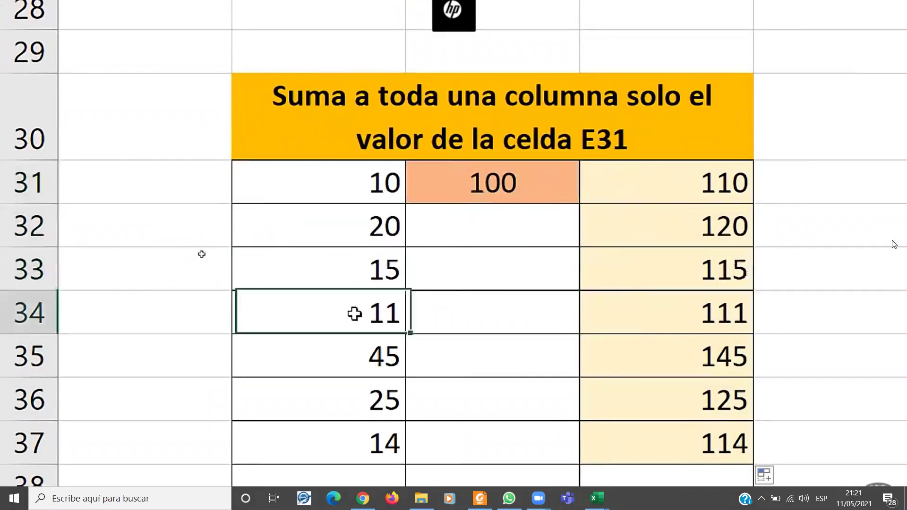
click(465, 176)
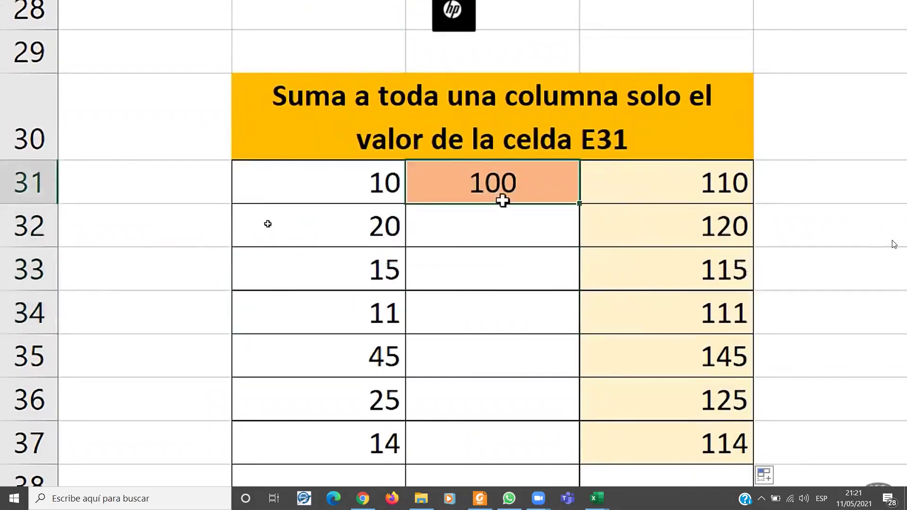
Show the locked $31 reference in the F31, F32 and F33 formulas.
double_click(716, 174)
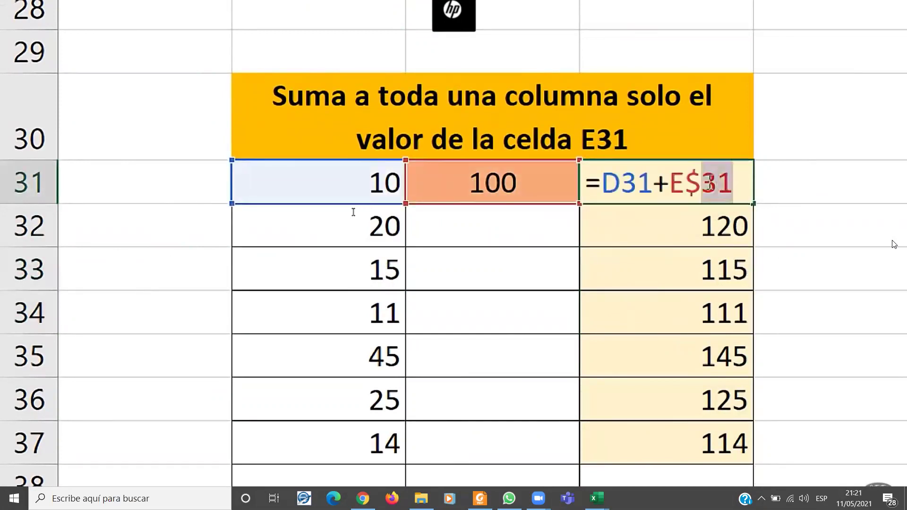
drag(733, 184, 703, 184)
key(Return)
double_click(723, 222)
drag(737, 226, 686, 227)
key(Escape)
double_click(721, 276)
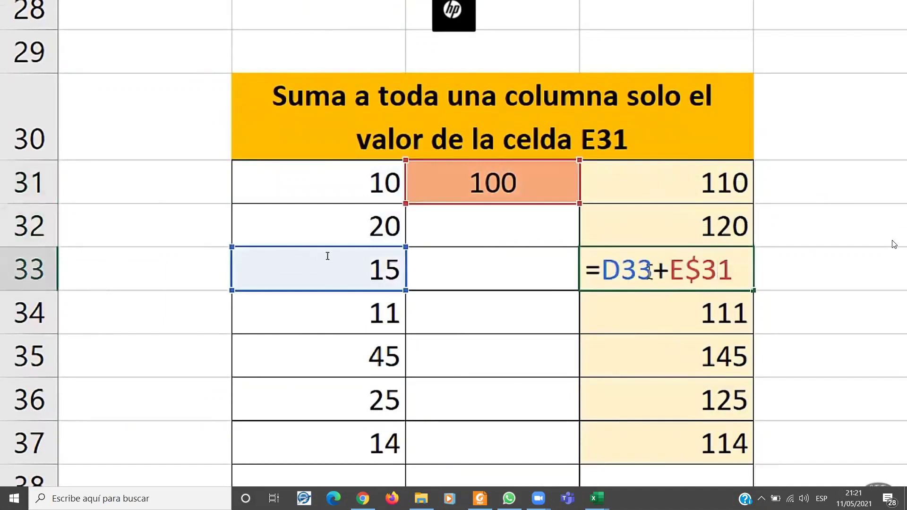
key(shift+Left)
key(shift+Left)
Compare the column D numbers and confirm F34 to F37 all use E$31.
click(357, 192)
click(360, 226)
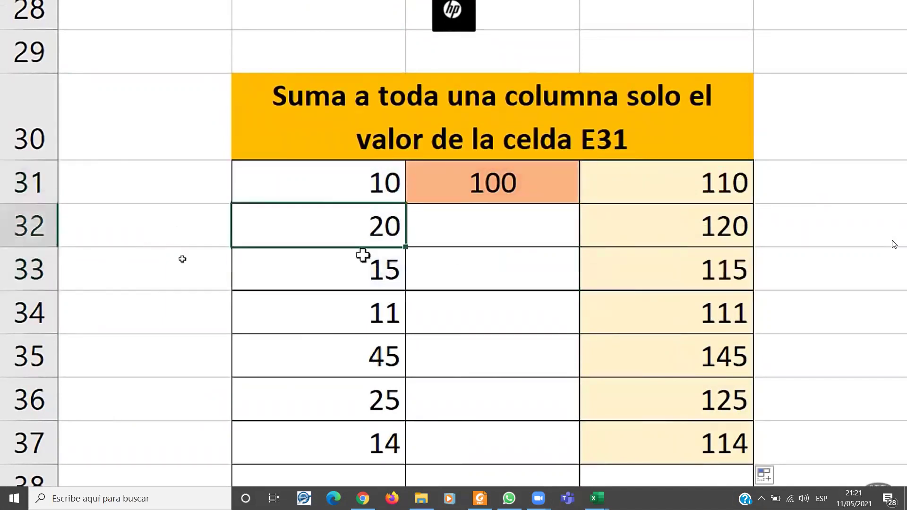
click(354, 352)
double_click(737, 312)
drag(735, 316, 687, 315)
key(Escape)
double_click(729, 352)
drag(733, 357, 680, 354)
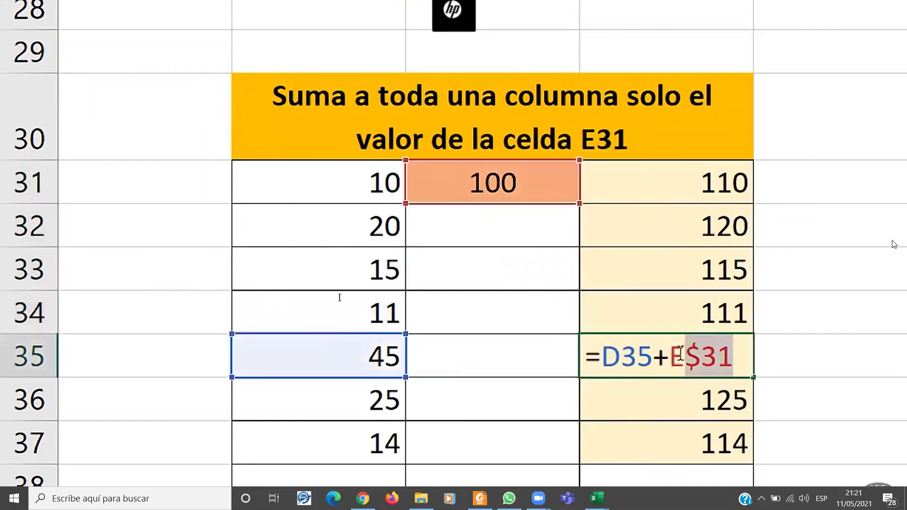
key(Escape)
double_click(737, 397)
drag(735, 399, 686, 399)
key(Escape)
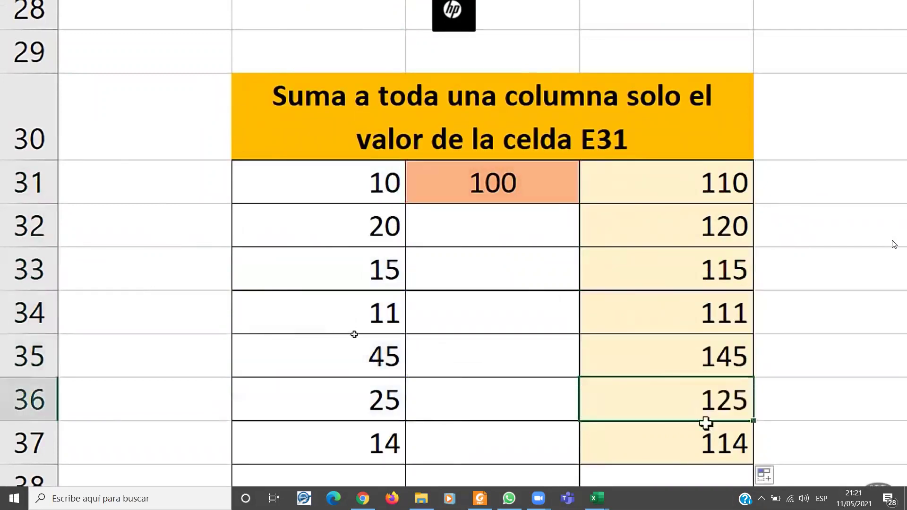
double_click(706, 432)
drag(735, 434, 676, 435)
key(Escape)
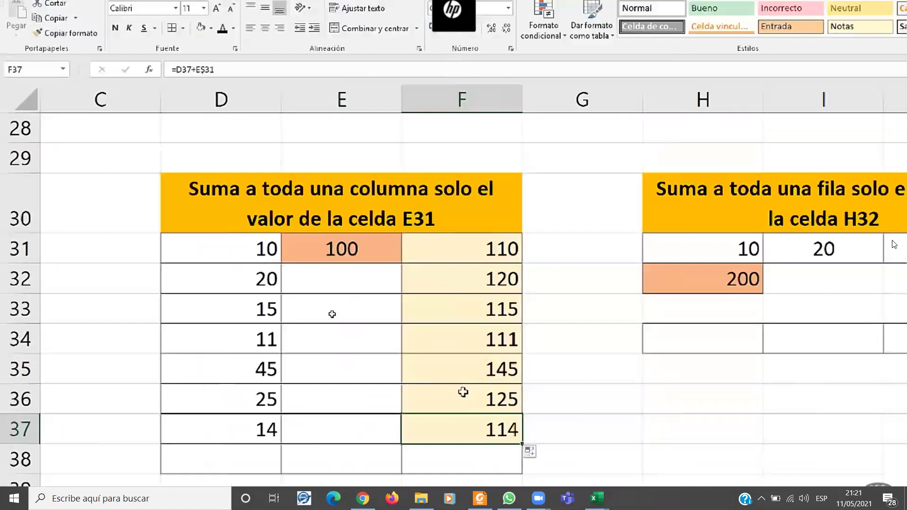
Select the row exercise's result cells H34:M34 for light yellow shading.
click(580, 246)
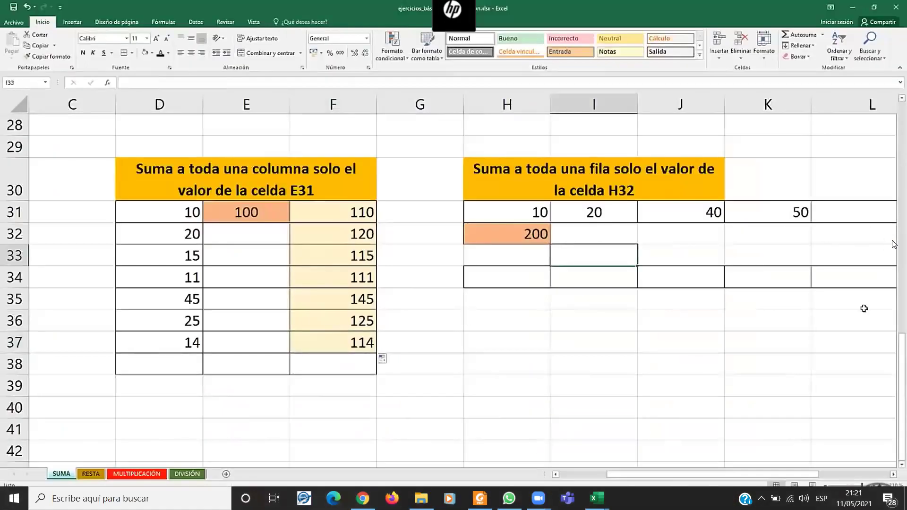
scroll(540, 293, right, 2)
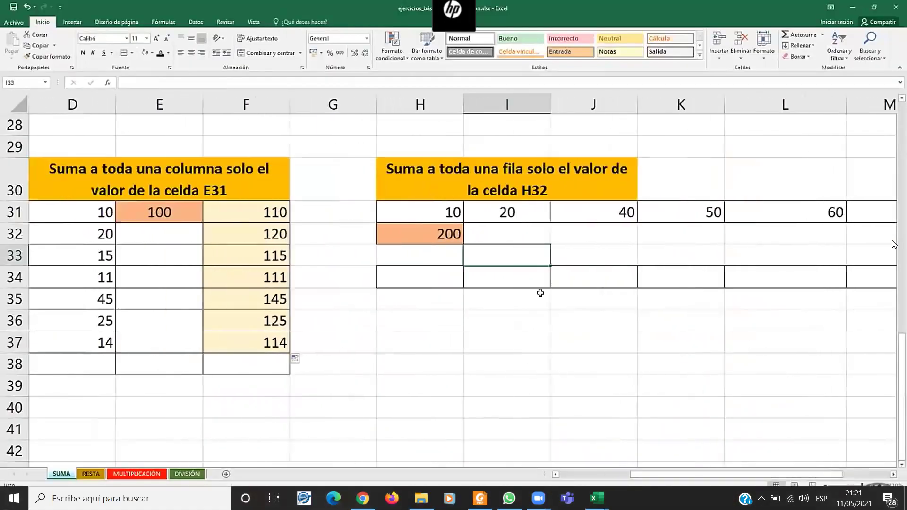
click(428, 275)
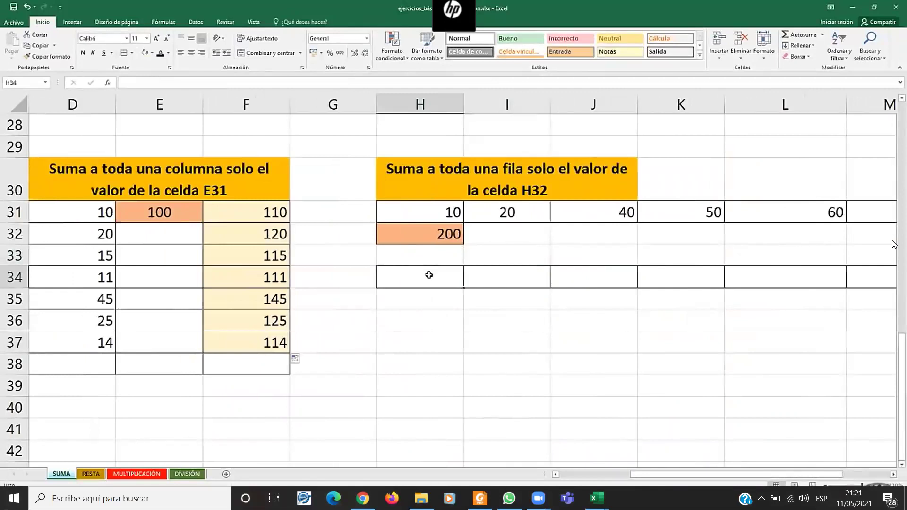
drag(416, 281, 869, 286)
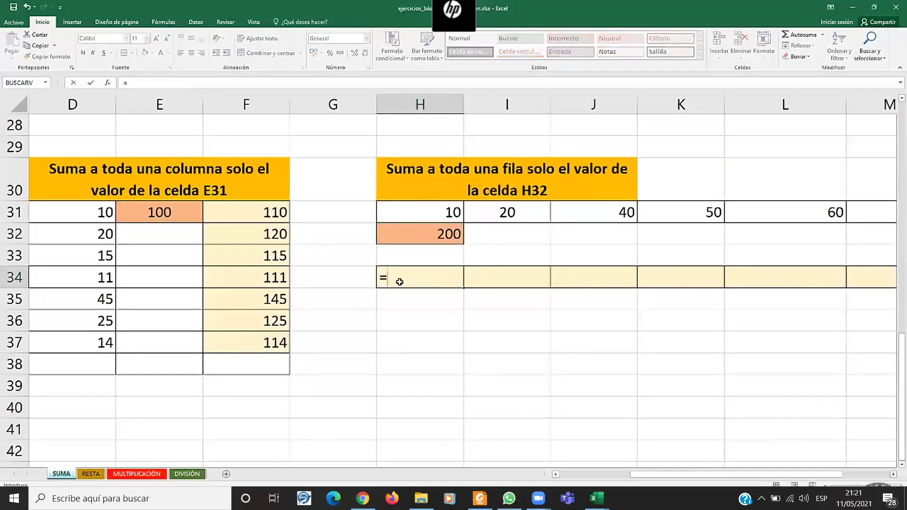
Enter =H31+H32 in H34, adding 10 and 200 to get 210.
click(438, 211)
text(+)
click(433, 237)
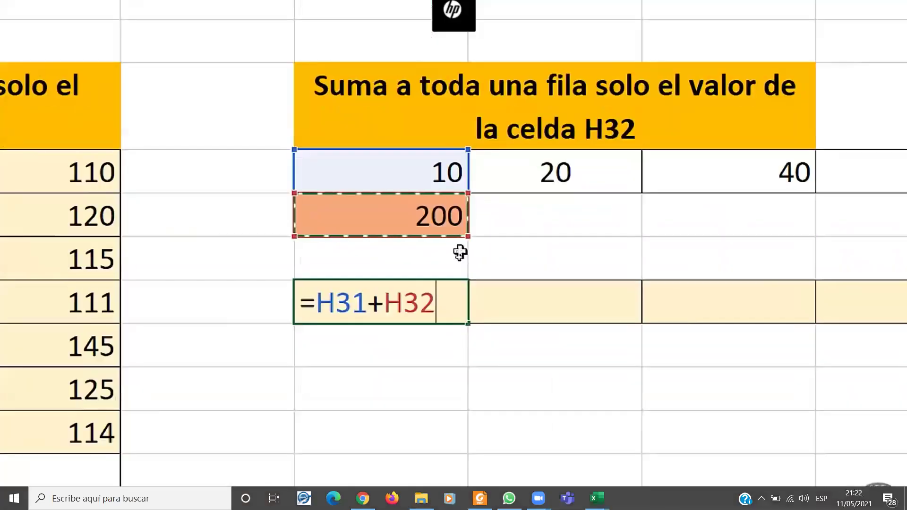
click(436, 274)
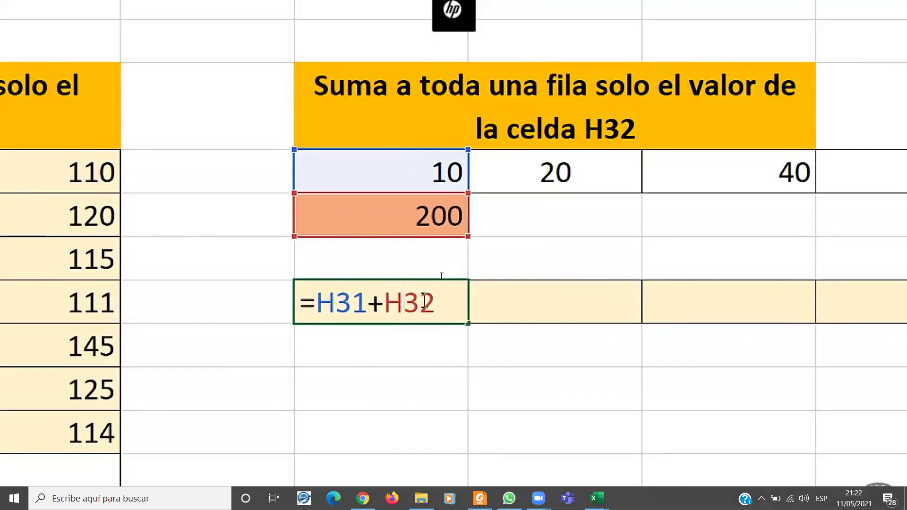
key(Return)
Review H34's formula and copy it along row 34, which gives 20, 40, 50.
key(Up)
key(Up)
key(Up)
double_click(424, 304)
key(Escape)
drag(467, 325, 899, 324)
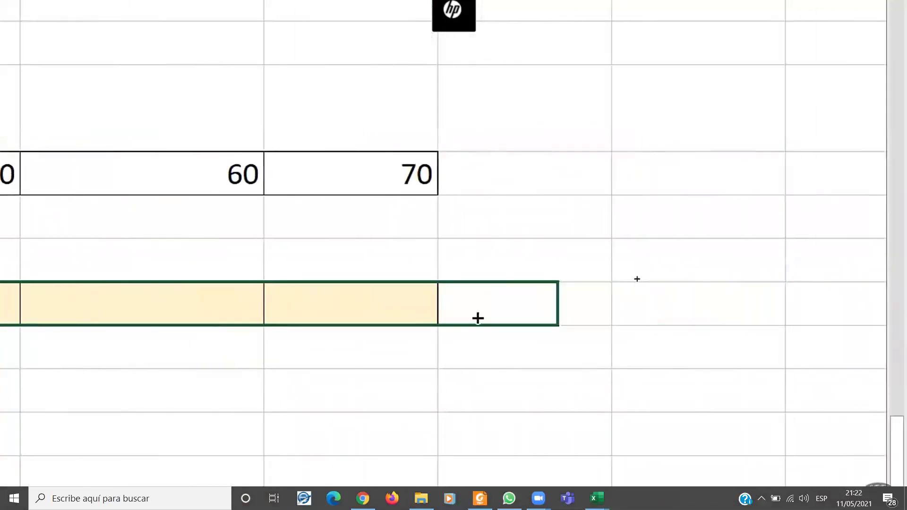
drag(898, 324, 478, 318)
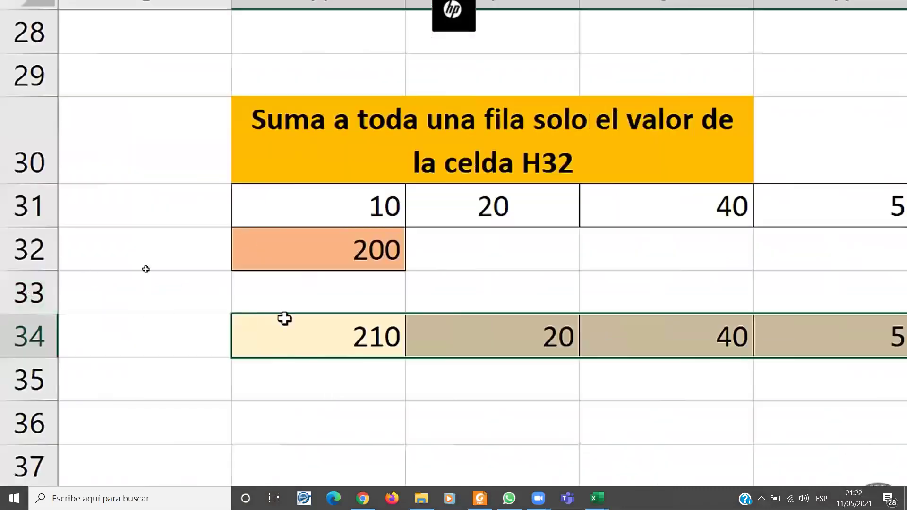
Lock the row of H32 in H34's formula, making it =H31+H$32.
click(381, 207)
click(367, 247)
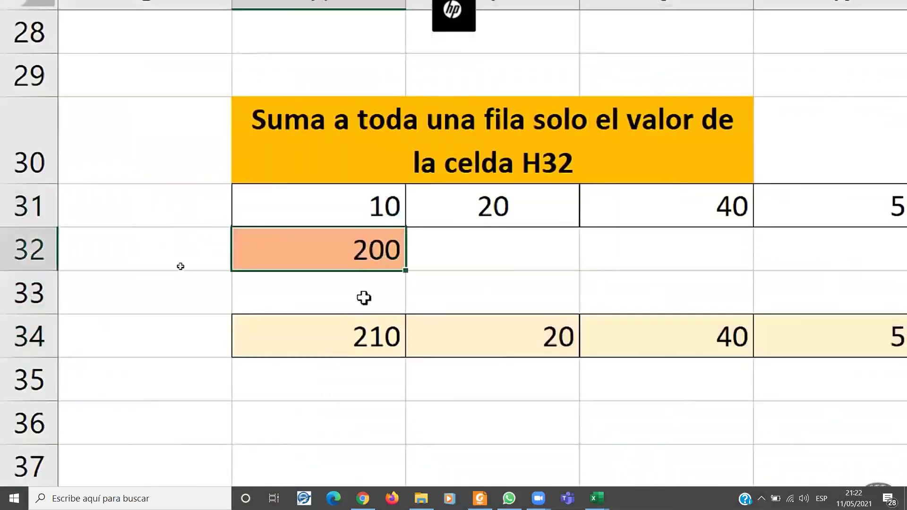
click(353, 339)
double_click(354, 341)
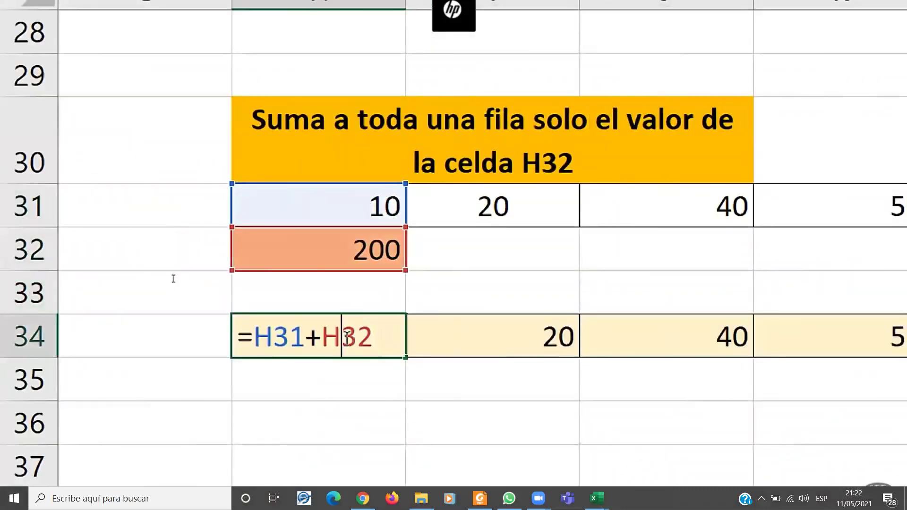
text($)
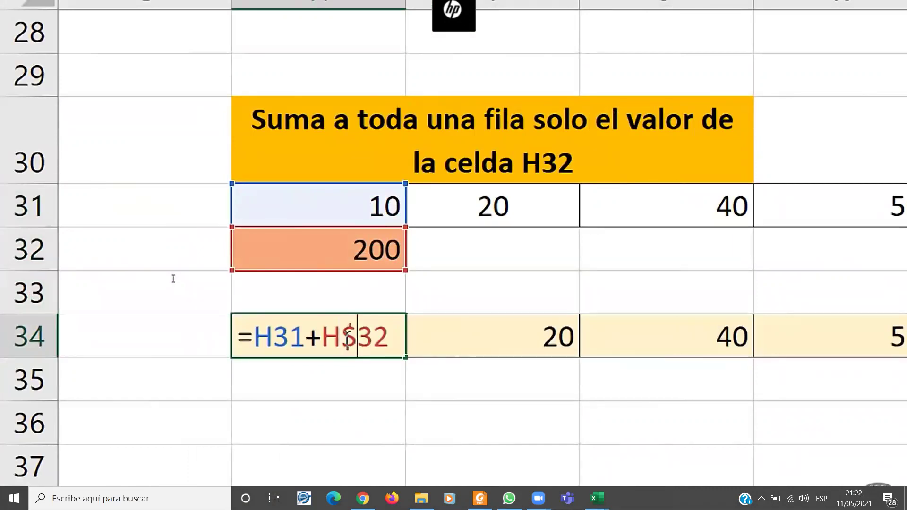
key(Return)
click(340, 338)
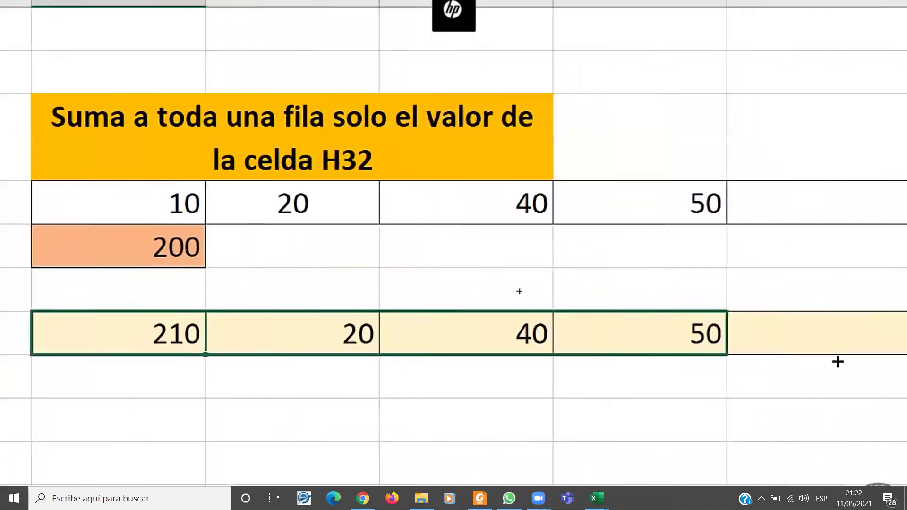
Copy the revised formula across to M34 and walk through columns H to K explaining the results.
drag(673, 357, 857, 359)
scroll(857, 359, left, 3)
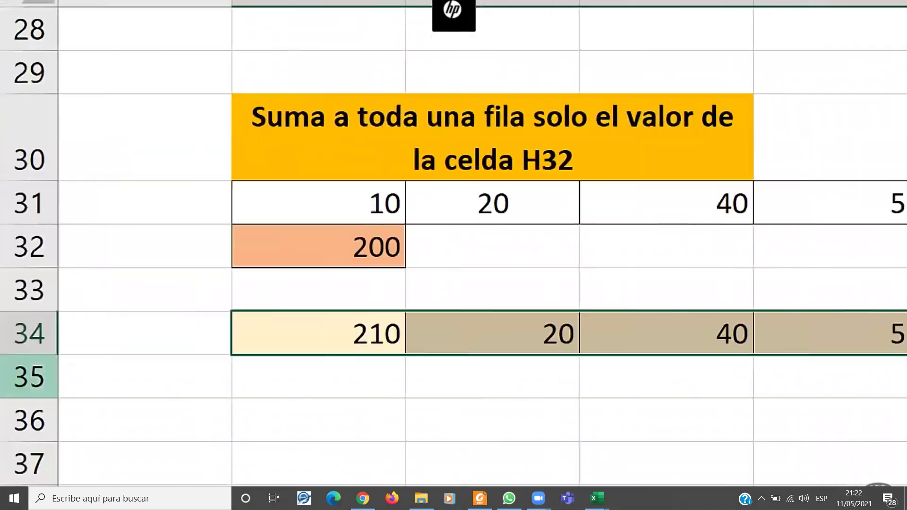
click(402, 331)
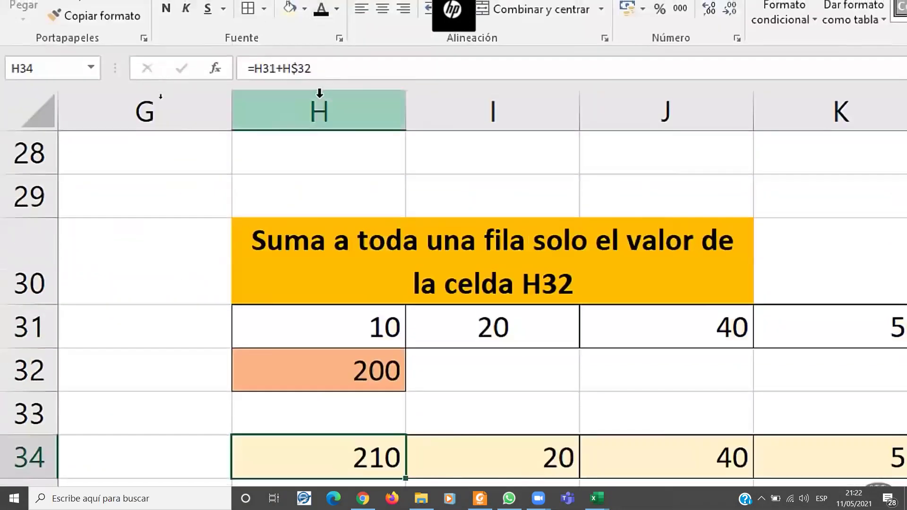
click(322, 102)
click(414, 100)
click(397, 101)
click(472, 101)
click(662, 102)
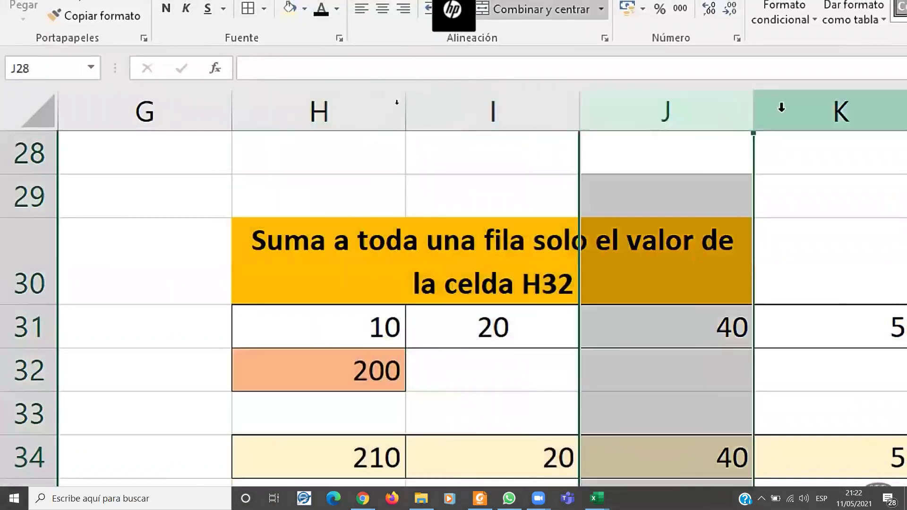
click(781, 108)
click(293, 232)
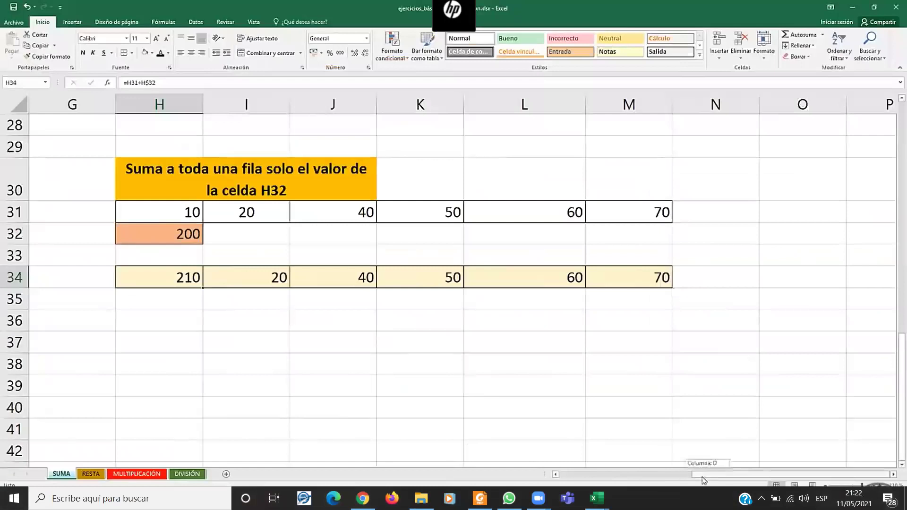
drag(699, 474, 566, 474)
click(368, 229)
click(495, 221)
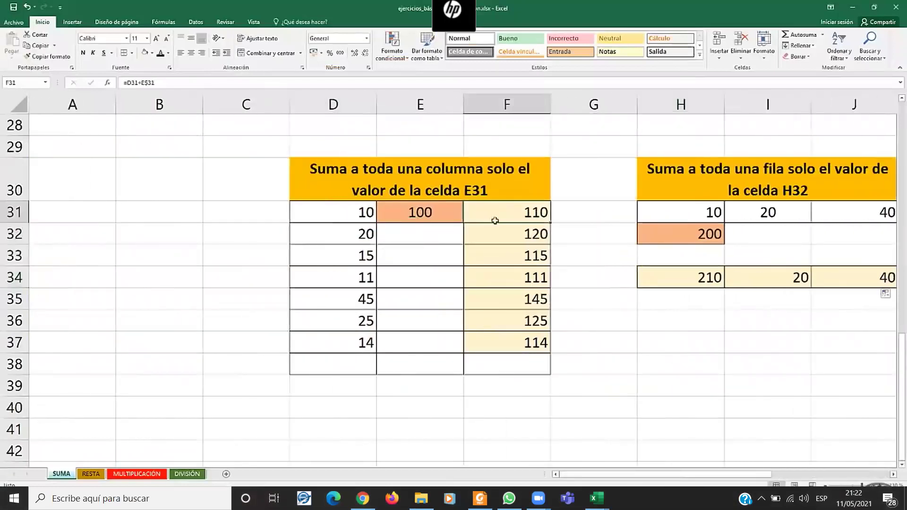
click(11, 212)
click(11, 234)
click(11, 321)
click(11, 343)
click(11, 321)
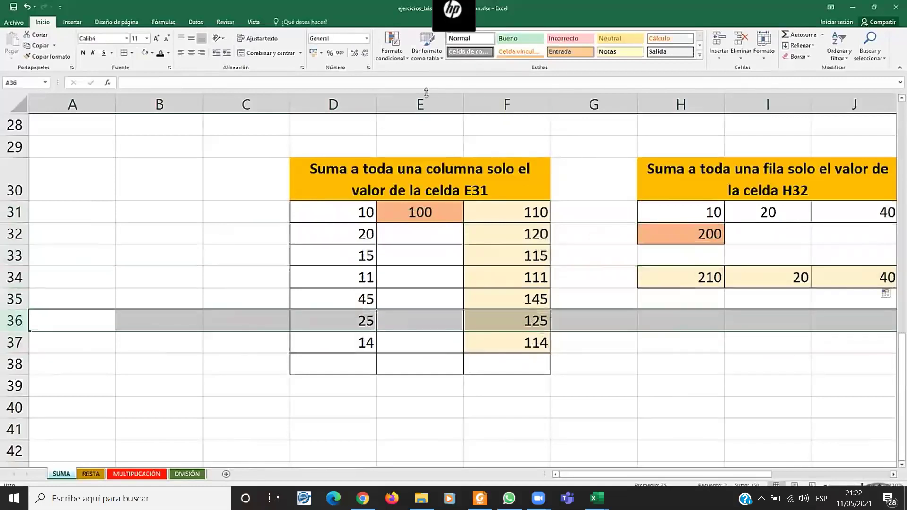
click(571, 103)
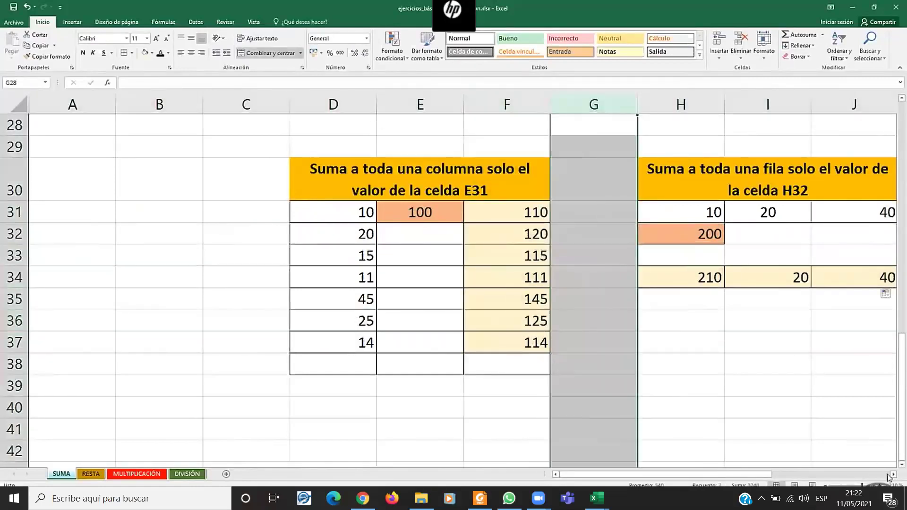
scroll(888, 474, right, 4)
click(421, 103)
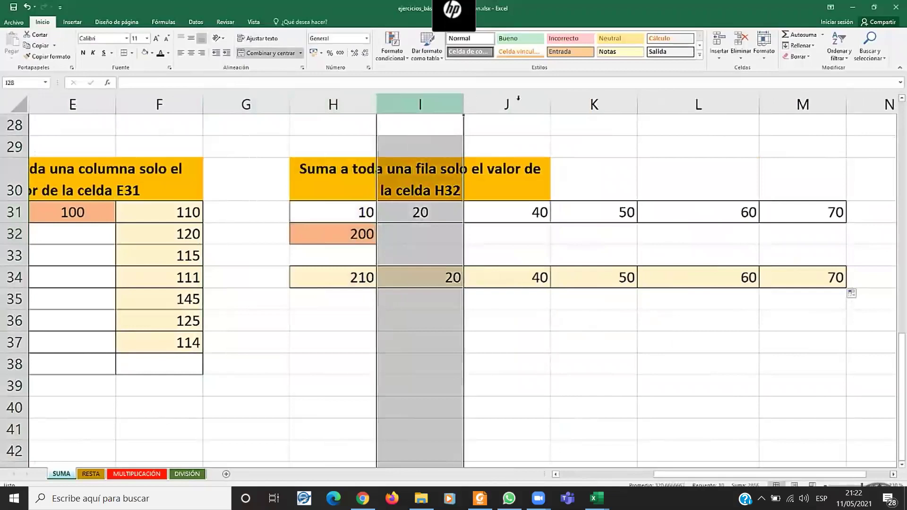
click(507, 103)
click(333, 103)
click(420, 103)
click(506, 103)
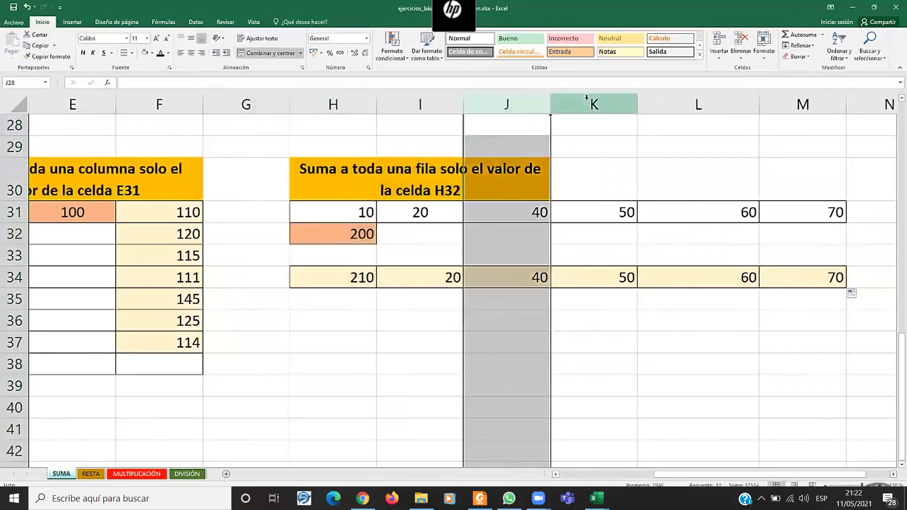
click(698, 104)
click(10, 278)
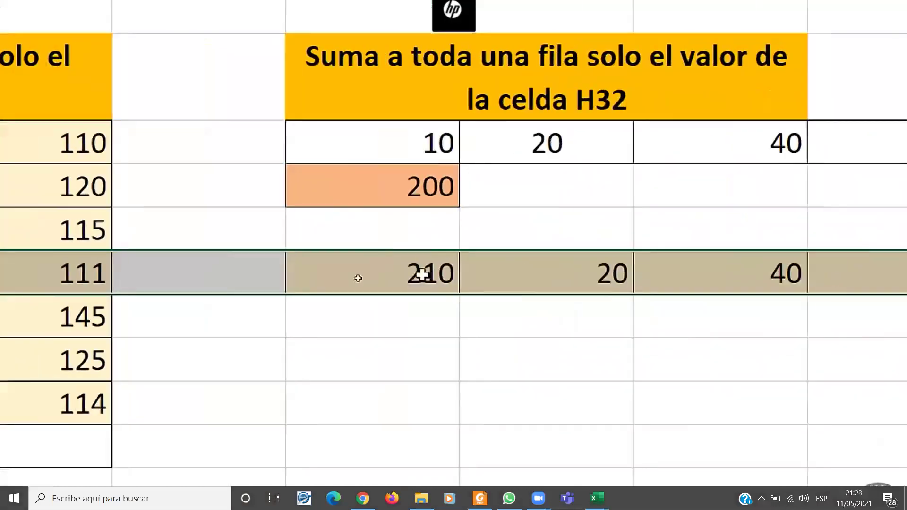
Point out the wrong 20–50 totals and remove the $ from H34's H$32 reference.
click(563, 279)
click(614, 298)
click(773, 278)
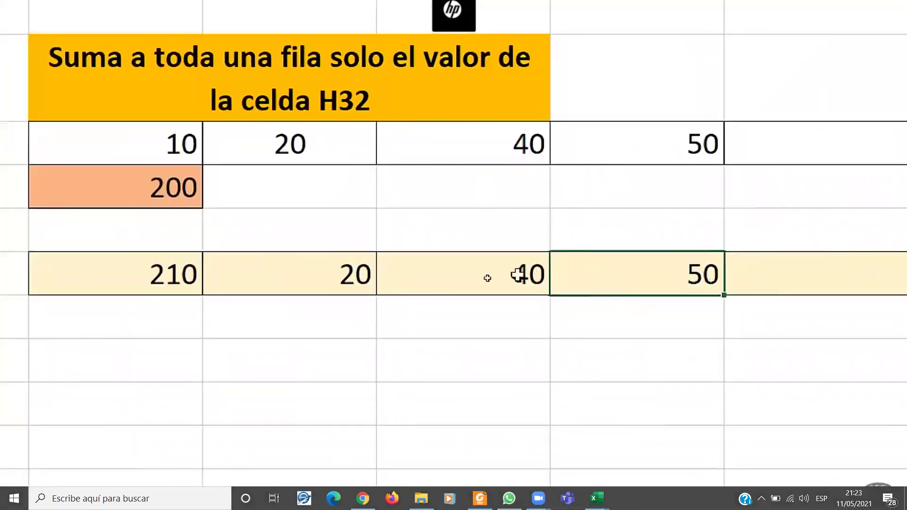
click(676, 276)
double_click(352, 295)
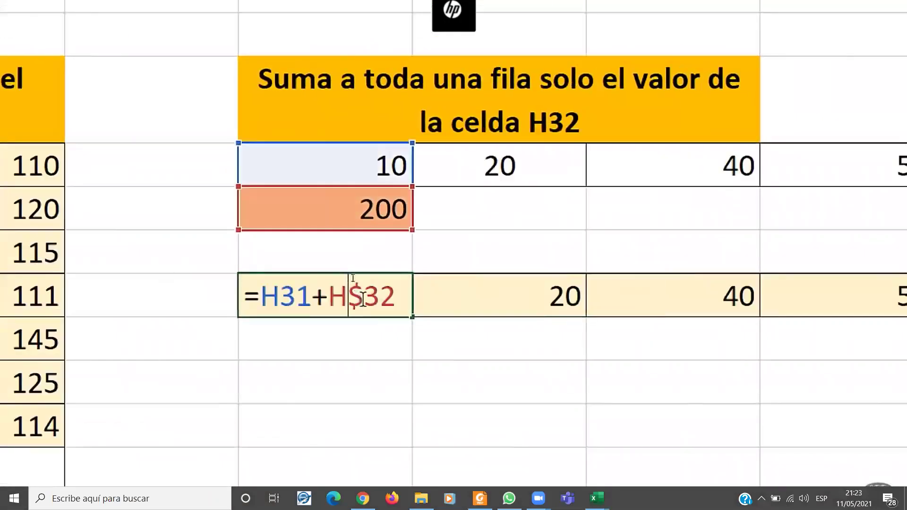
key(BackSpace)
click(331, 299)
key(Return)
Inspect each row 34 formula from I34 through M34, leaving them unchanged.
double_click(468, 297)
key(Return)
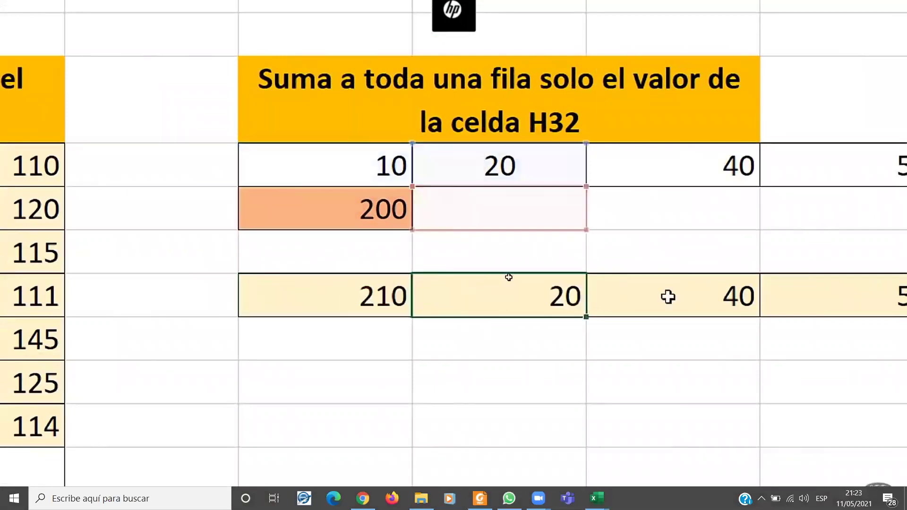
double_click(677, 296)
key(Return)
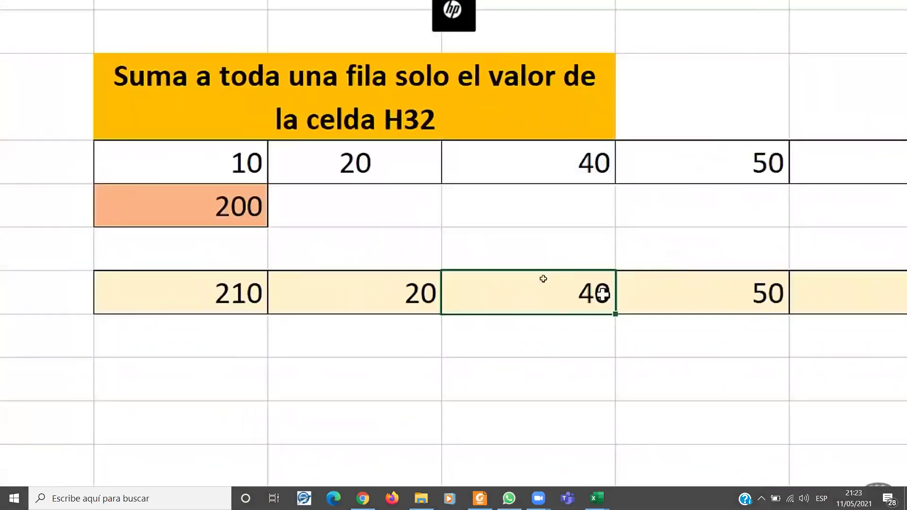
double_click(748, 305)
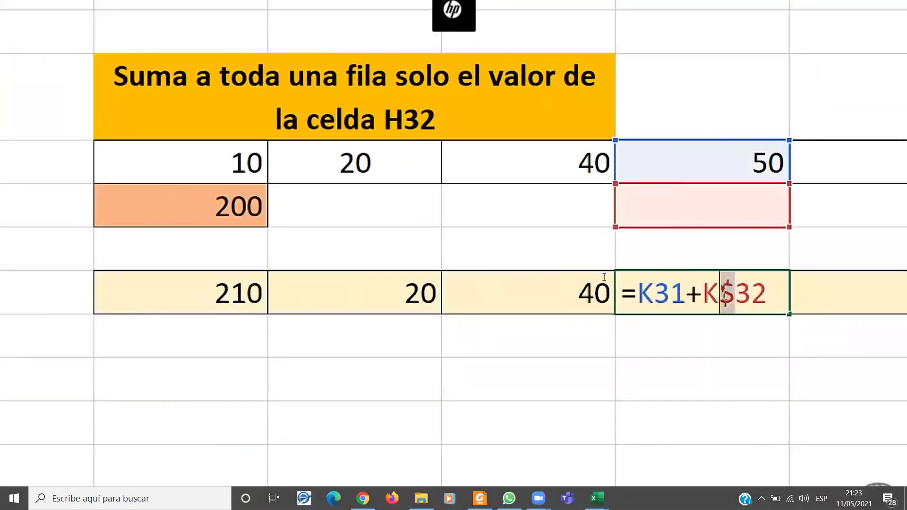
key(Return)
double_click(168, 296)
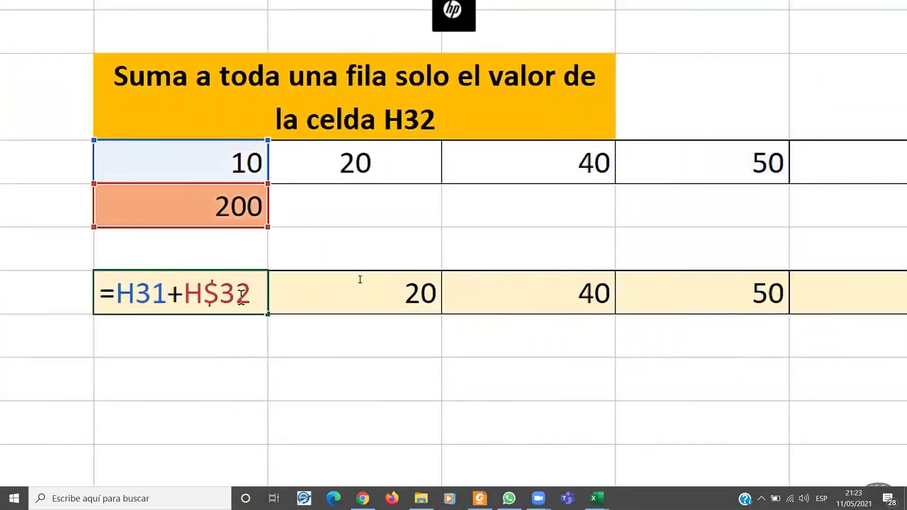
key(Return)
double_click(429, 291)
key(Return)
double_click(623, 292)
click(515, 294)
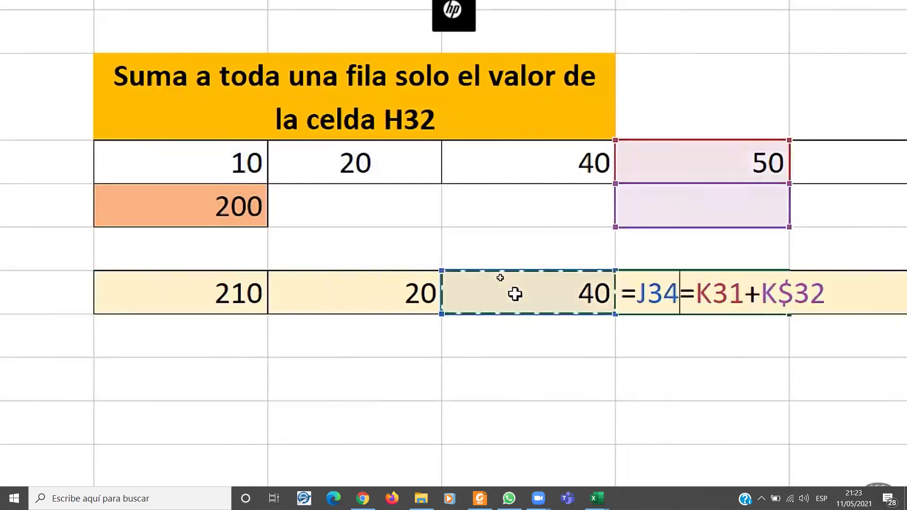
key(Escape)
double_click(739, 302)
click(718, 359)
double_click(733, 334)
key(Escape)
scroll(89, 349, left, 5)
scroll(494, 344, left, 3)
Rewrite H34 as =H31+$H32 and copy it to M34, giving totals 210 to 270.
double_click(524, 314)
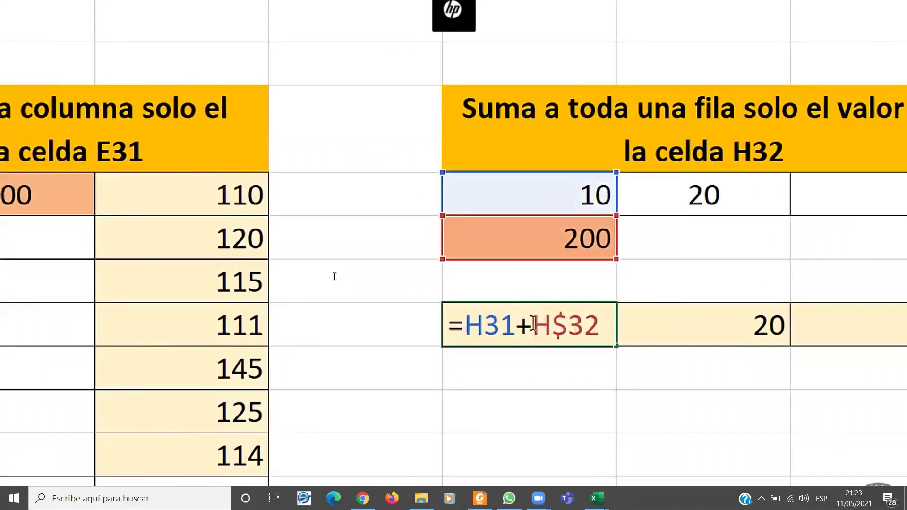
text($)
key(BackSpace)
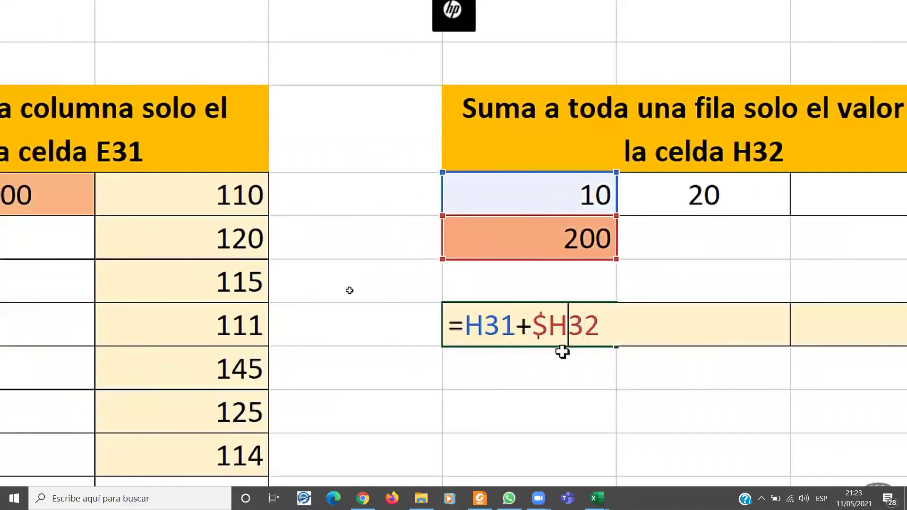
key(shift+Left)
key(shift+Left)
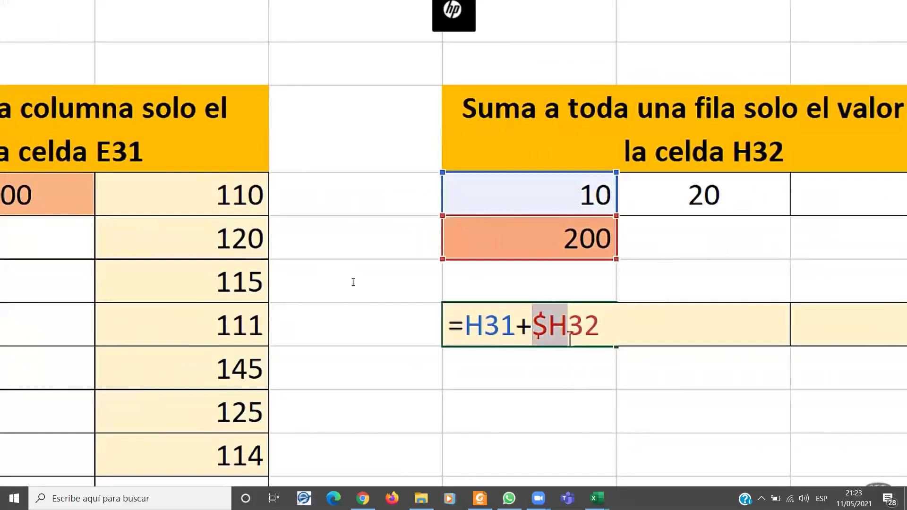
click(569, 324)
key(Return)
key(Up)
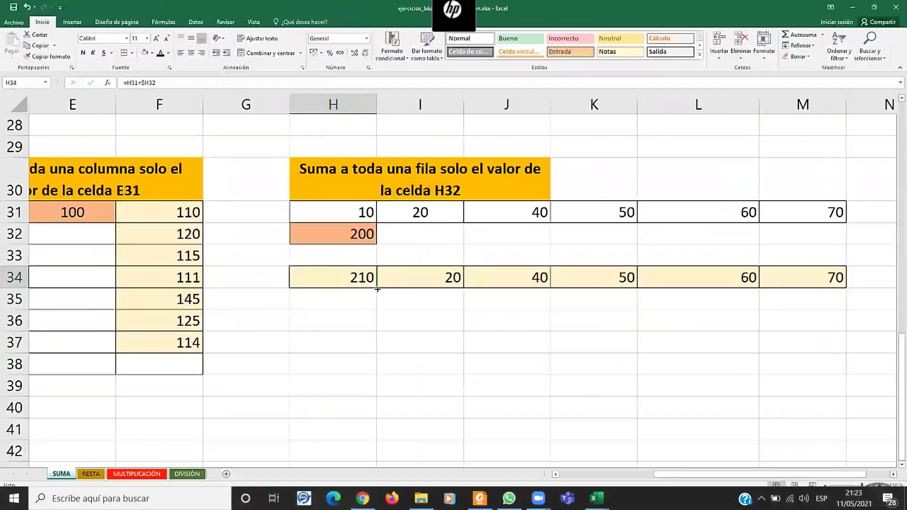
drag(377, 289, 810, 284)
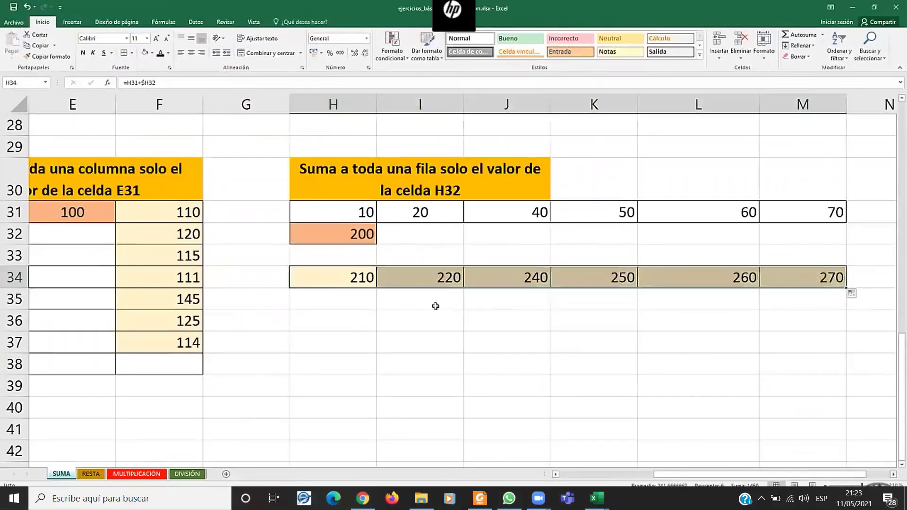
click(351, 277)
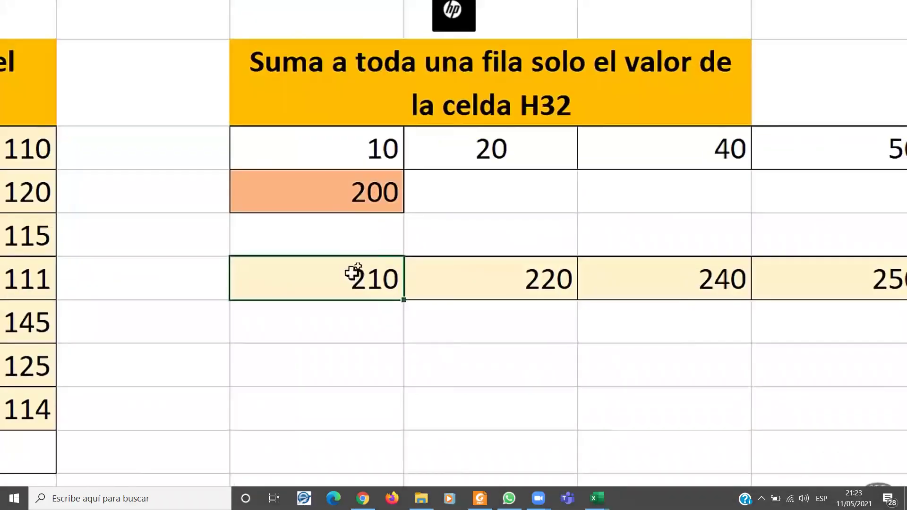
Change I31 to 500 after briefly trying 30, so its total becomes 700.
click(353, 255)
click(449, 279)
click(480, 135)
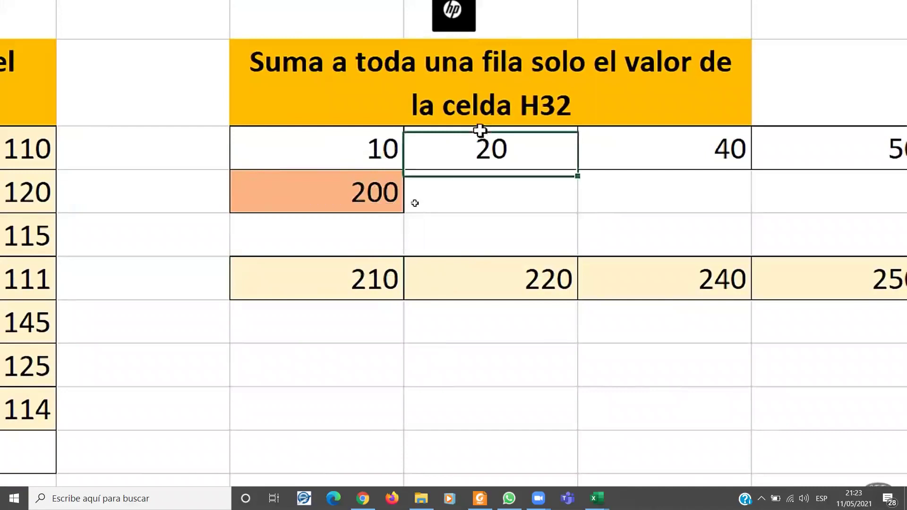
text(30)
key(Return)
click(509, 146)
text(0)
click(562, 279)
click(514, 143)
text(500)
key(Return)
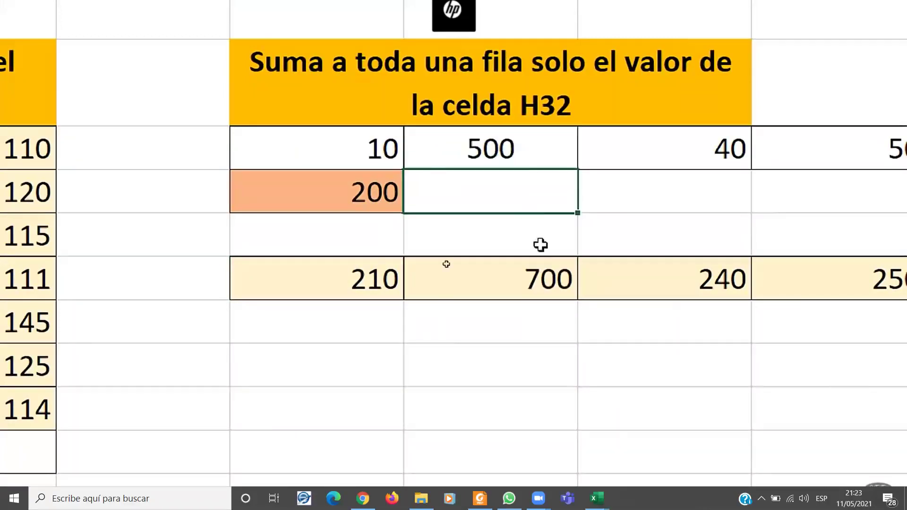
Set J31 to 100, point out the fixed 200 and 100 values, and go to RESTA.
click(692, 152)
text(100)
key(Return)
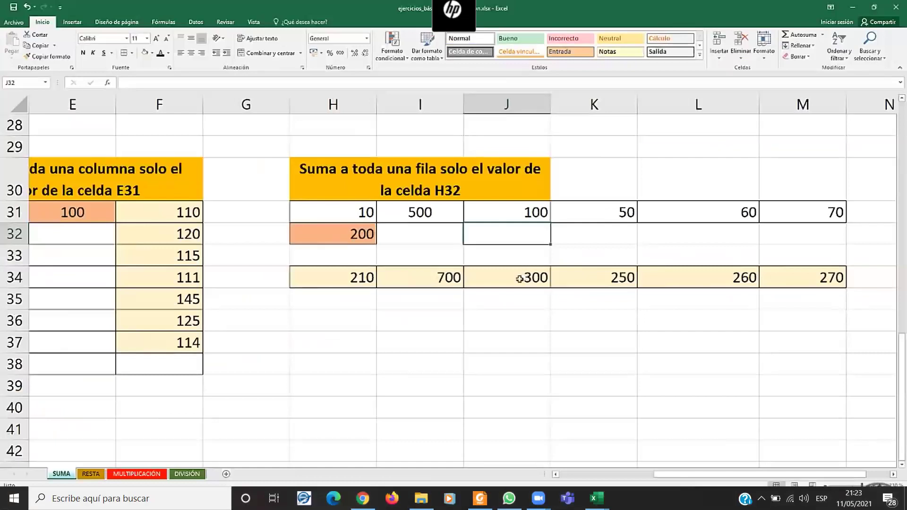
drag(676, 474, 582, 474)
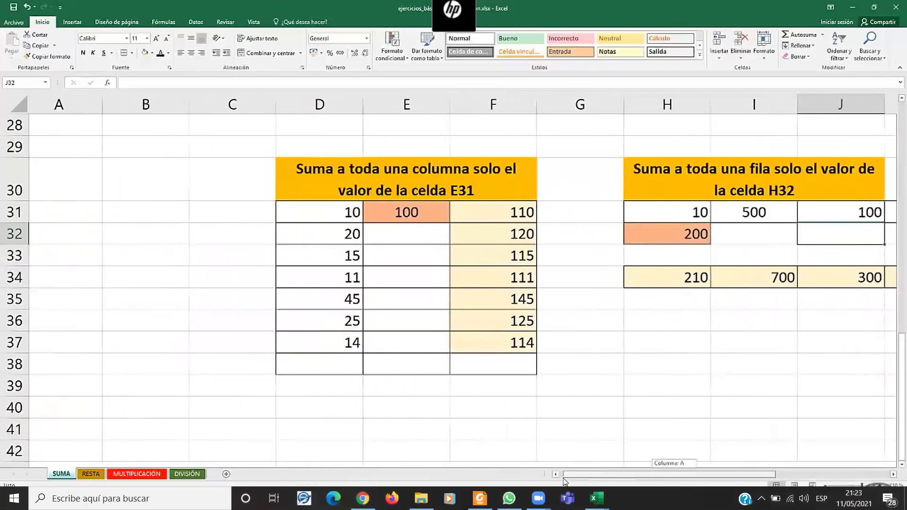
click(686, 237)
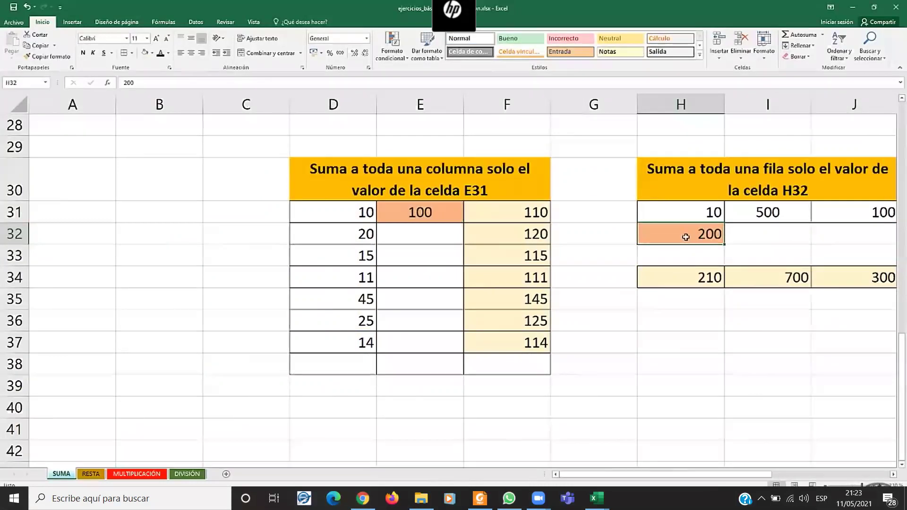
drag(384, 211, 359, 233)
click(395, 218)
click(89, 475)
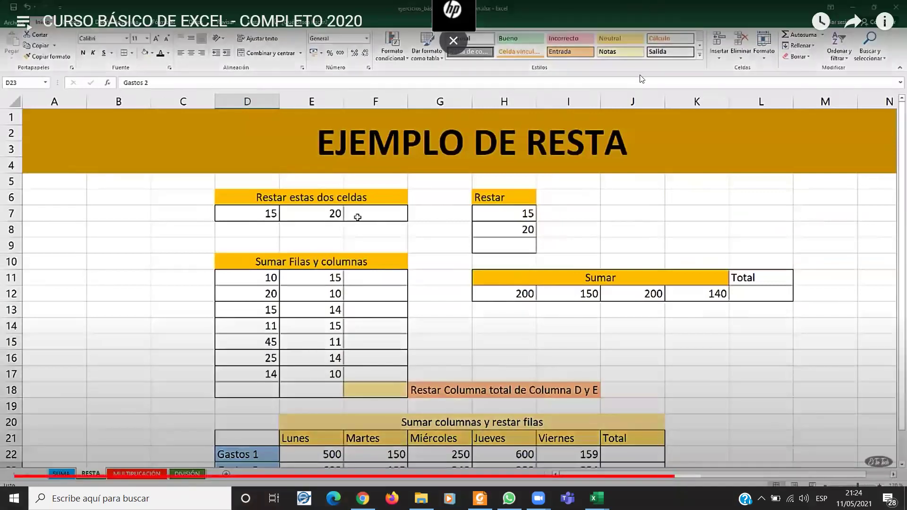
Select the empty cell beside 20 in row 7 on the RESTA sheet.
click(361, 218)
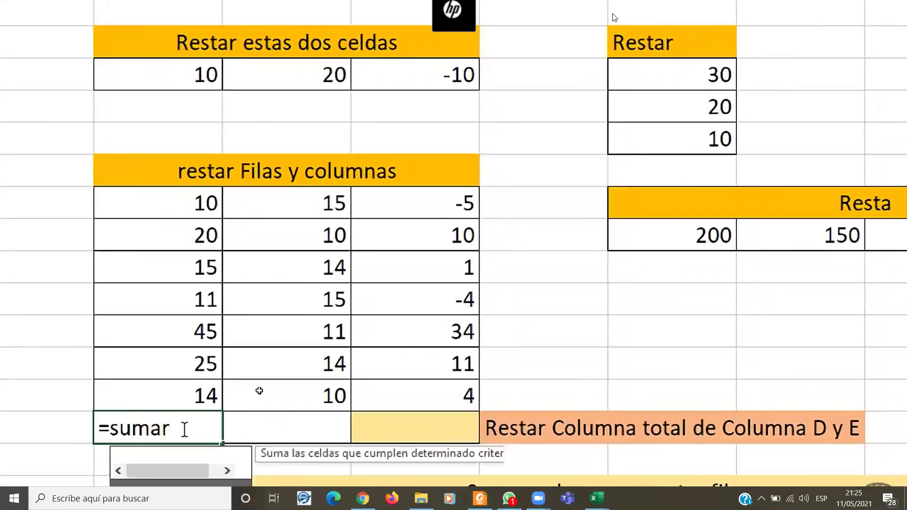
Sum D11:D17 in D18 (140) and copy the total to E18 (89).
drag(190, 378, 192, 193)
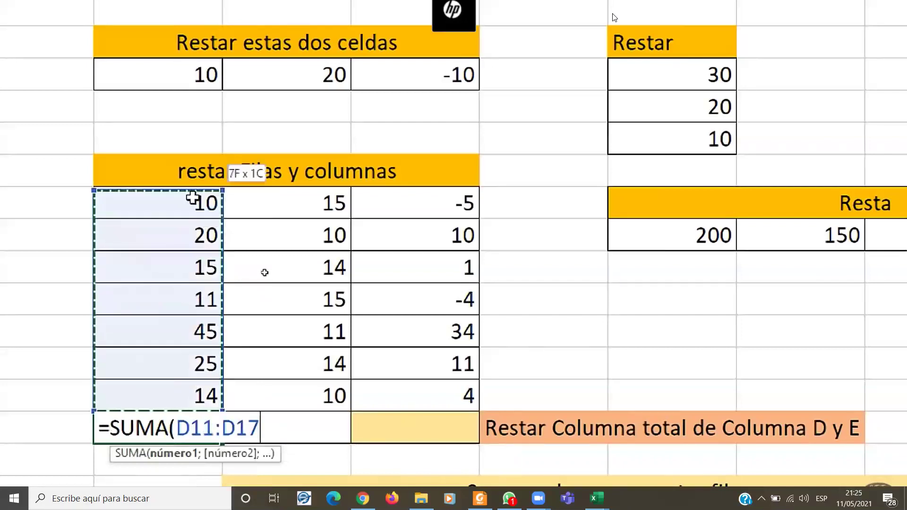
text())
key(Return)
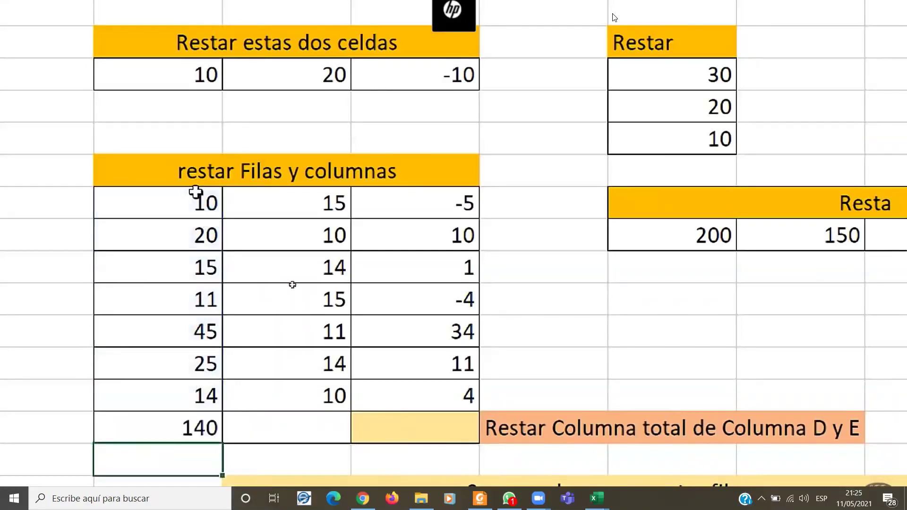
click(179, 429)
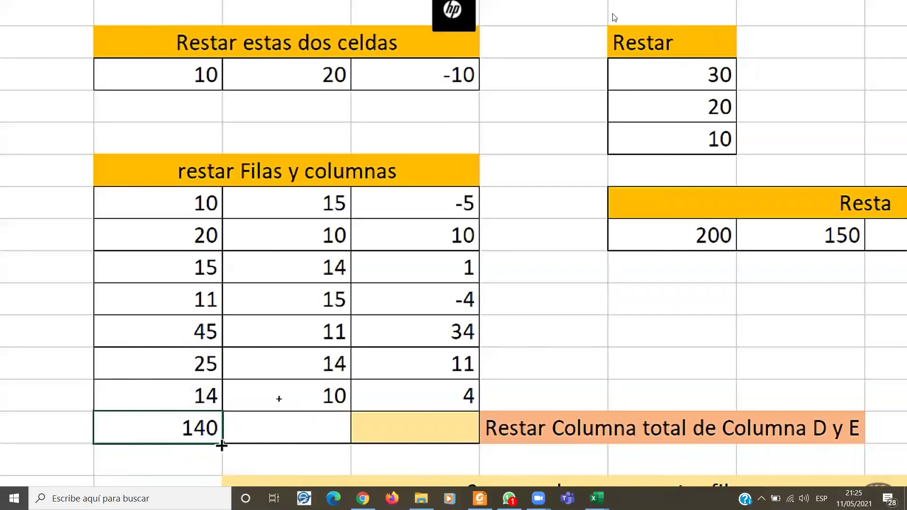
drag(223, 445, 314, 442)
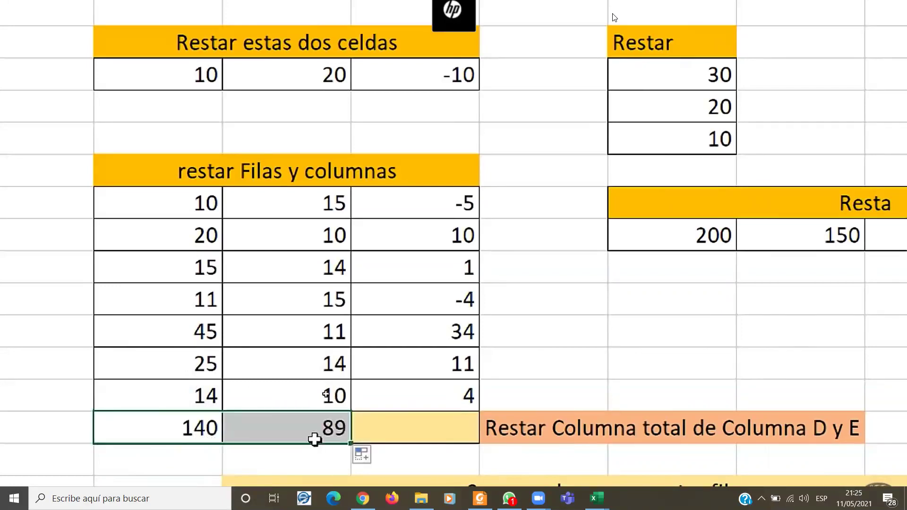
Enter =D18-E18 in F18 to show the difference of 51.
click(425, 427)
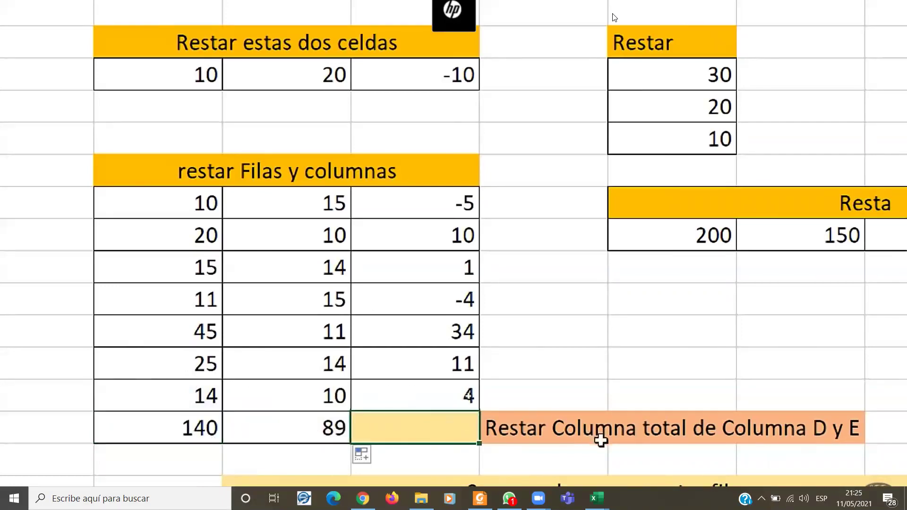
text(=)
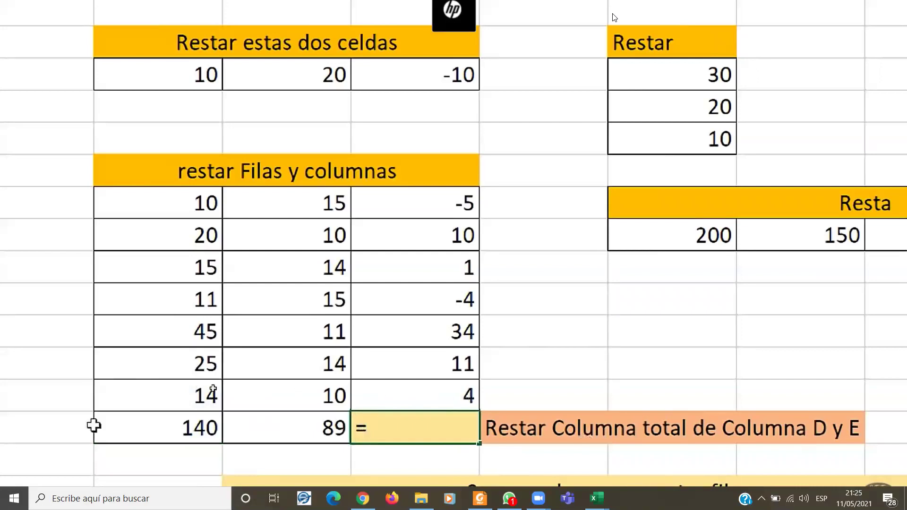
click(189, 428)
text(-)
click(333, 428)
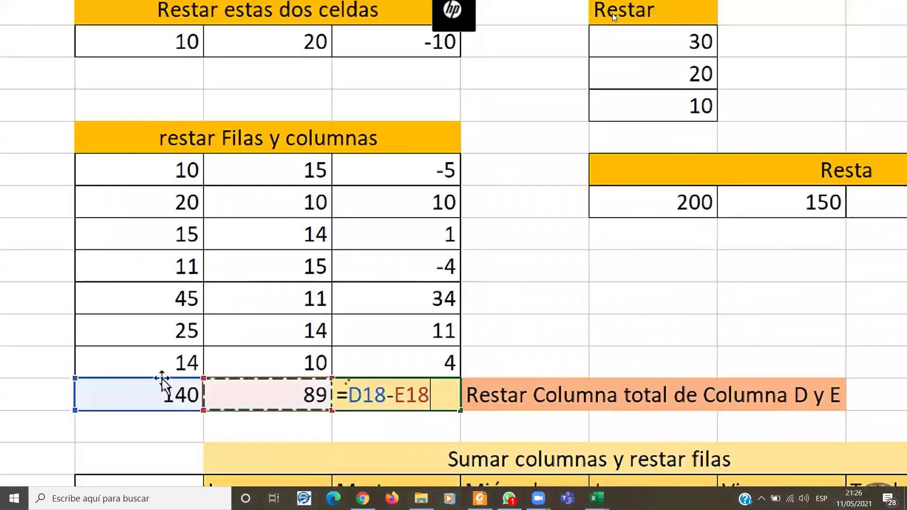
key(Return)
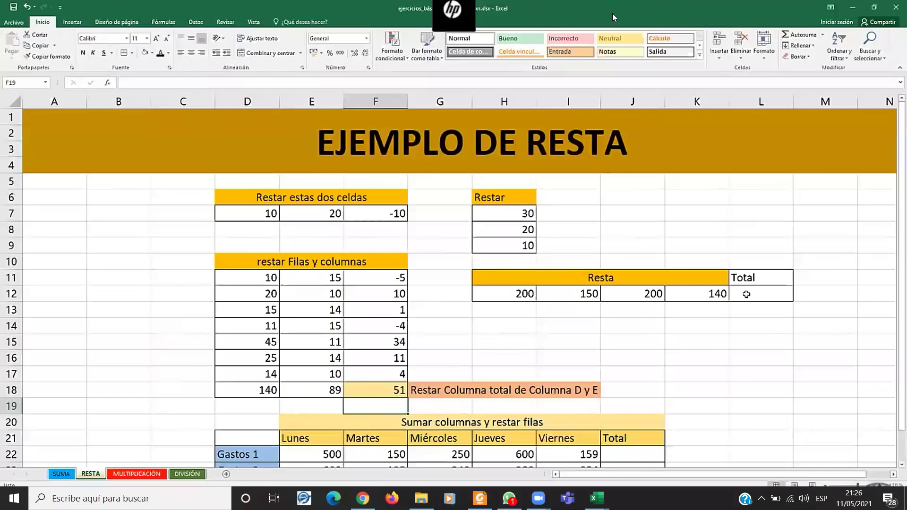
click(786, 293)
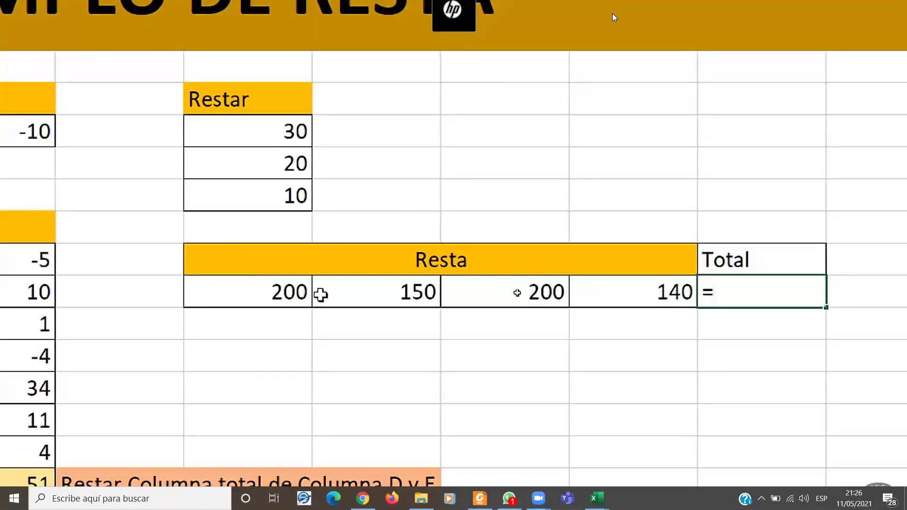
Build =H12-I12-J12-K12 in the Resta Total cell L12, giving -290.
click(246, 291)
text(-)
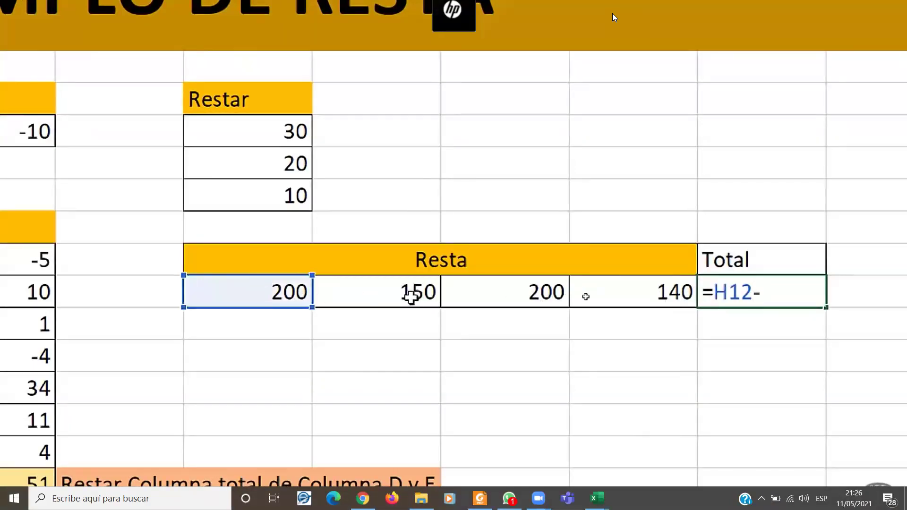
click(406, 291)
text(-)
click(512, 298)
text(-)
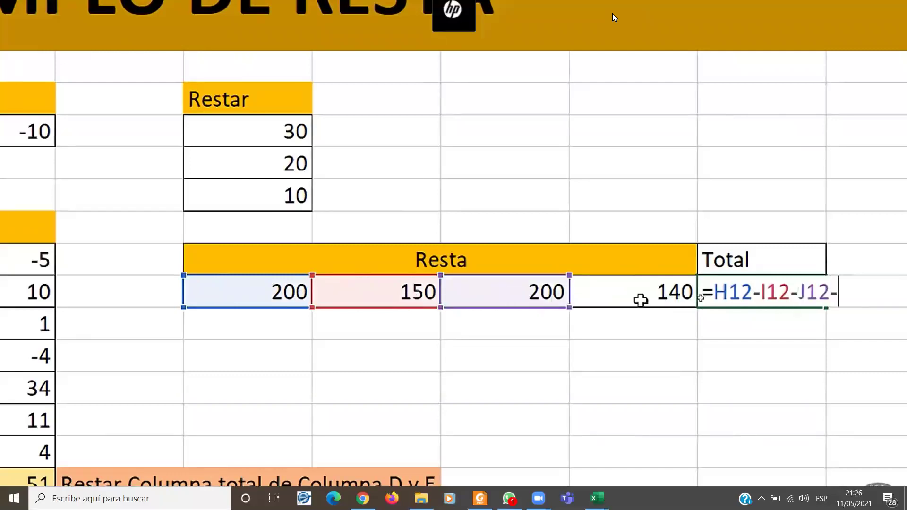
click(640, 300)
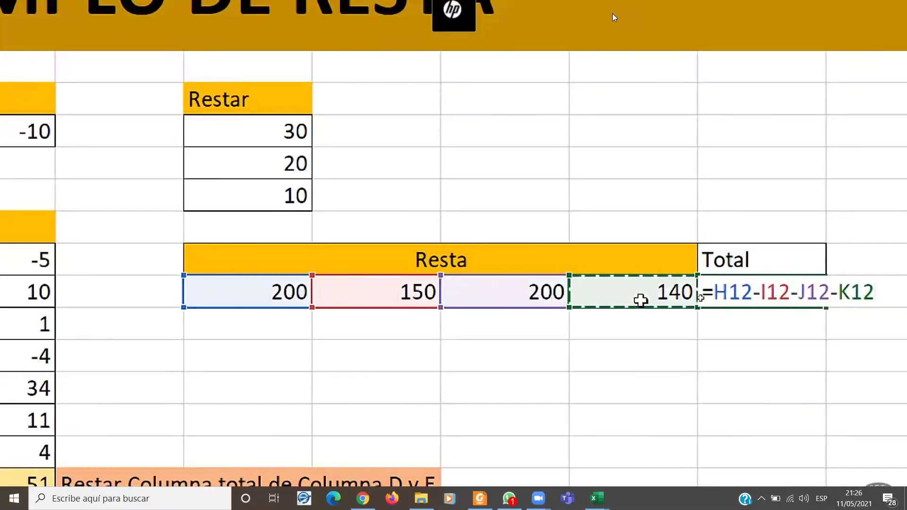
key(Return)
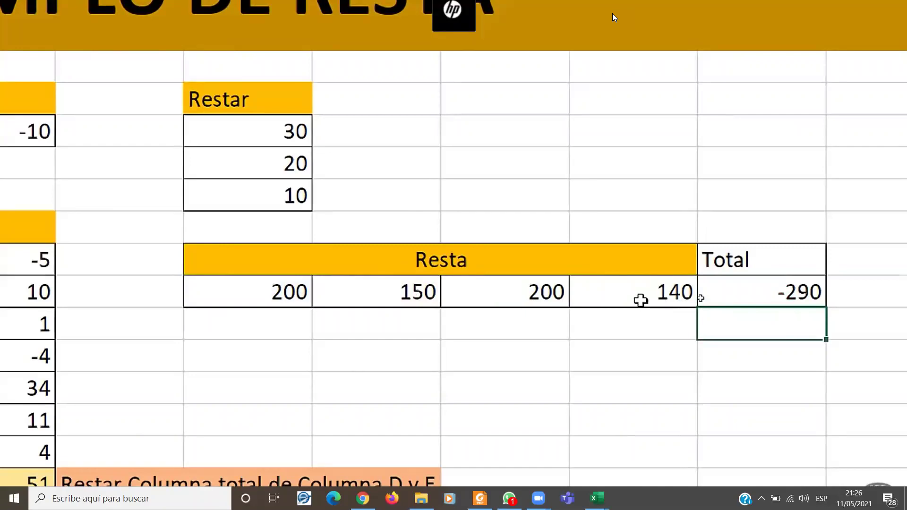
Reopen the L12 formula to review its cell references.
click(772, 293)
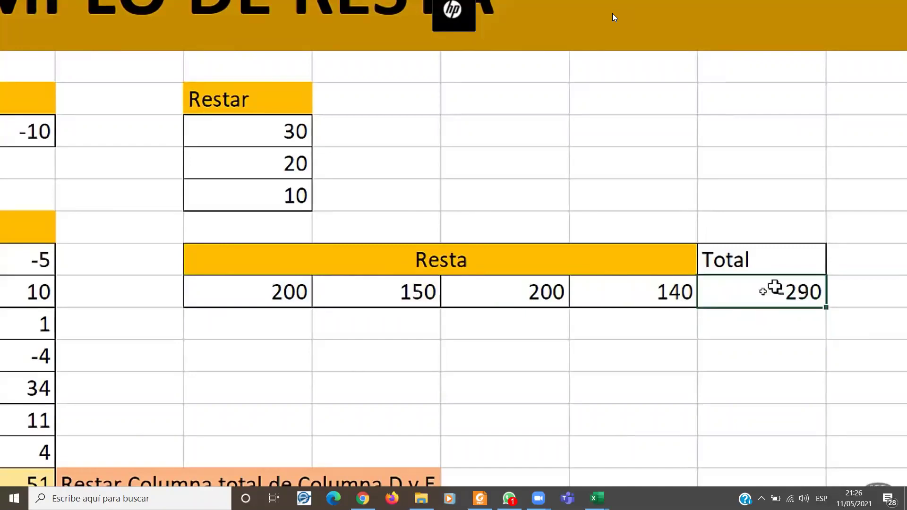
click(278, 293)
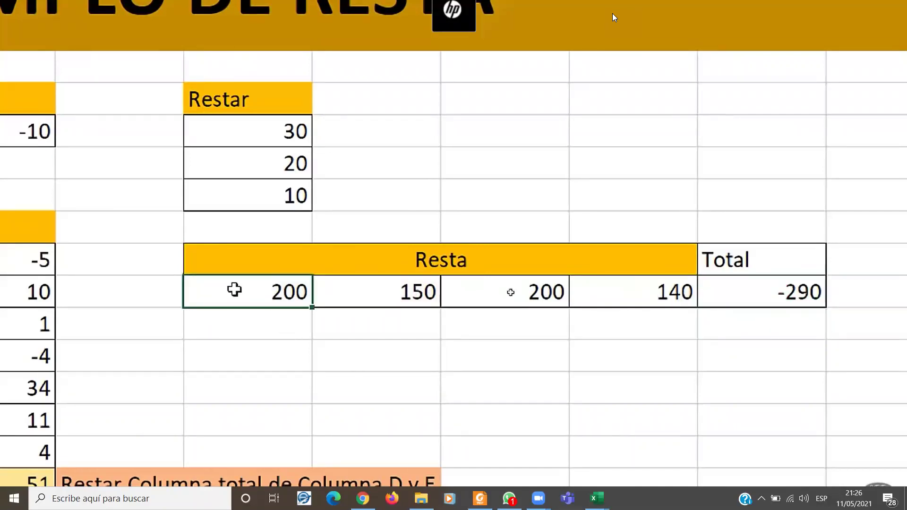
double_click(609, 294)
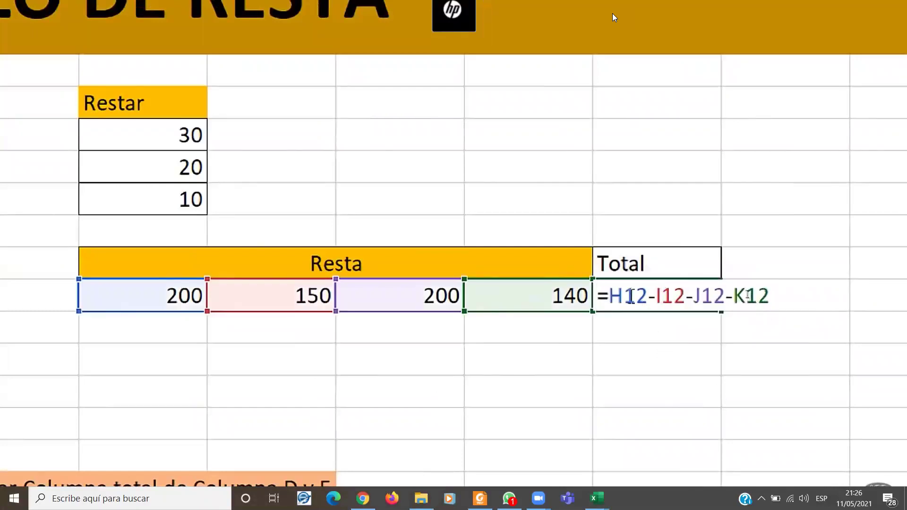
drag(649, 296, 612, 298)
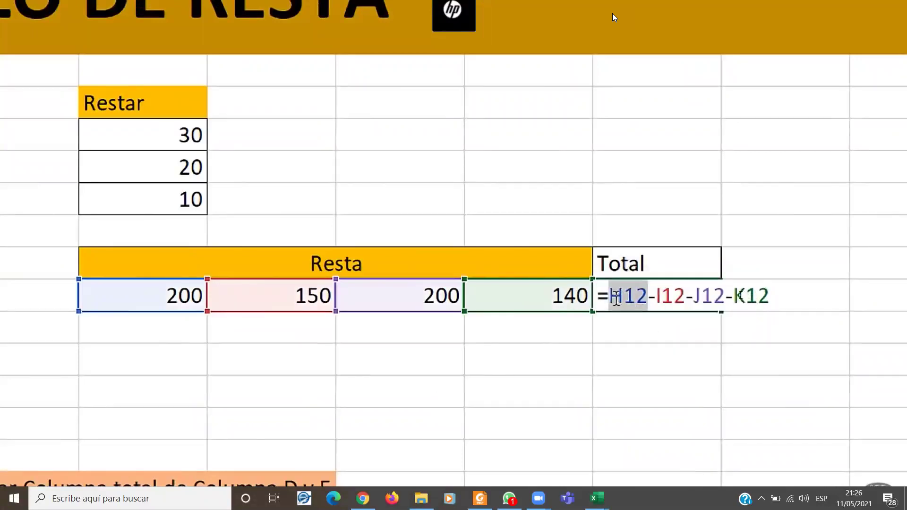
click(616, 298)
Commit the Resta total and move down to the Sumar columnas y restar filas table.
key(Return)
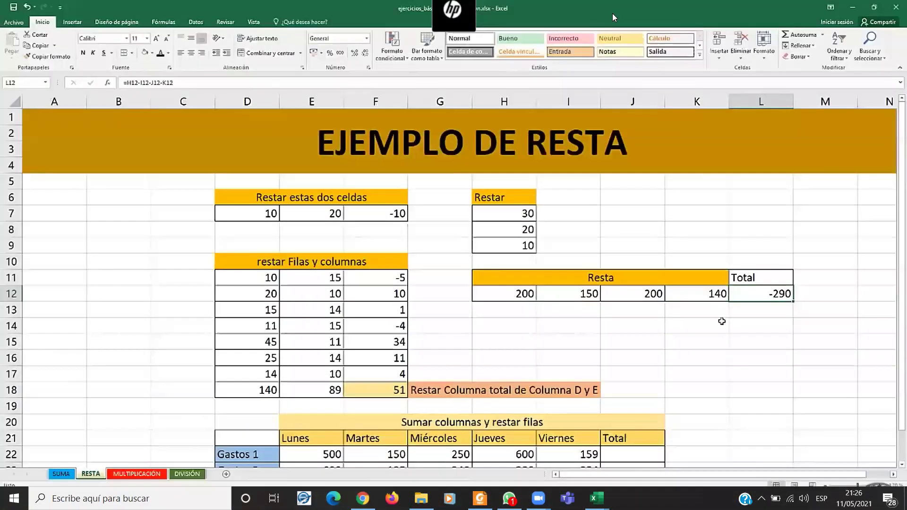
scroll(453, 321, down, 2)
click(453, 321)
click(433, 282)
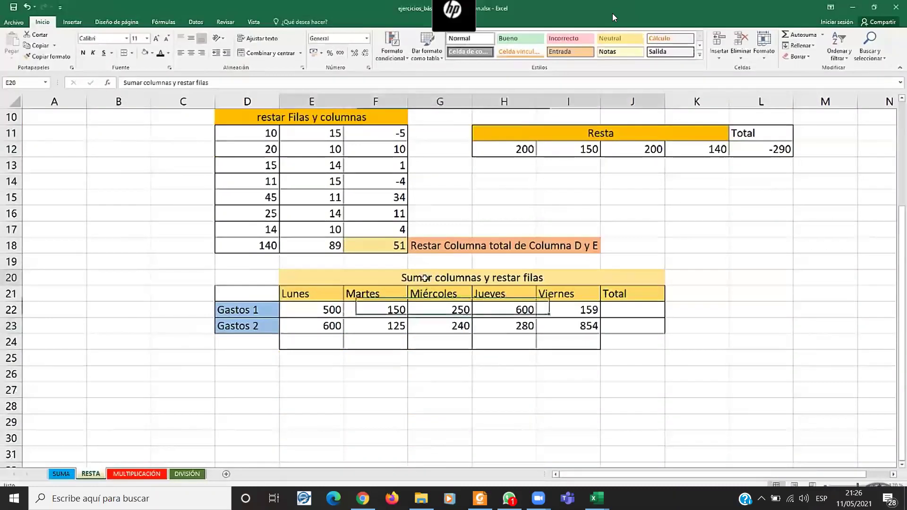
click(312, 102)
click(375, 102)
click(449, 101)
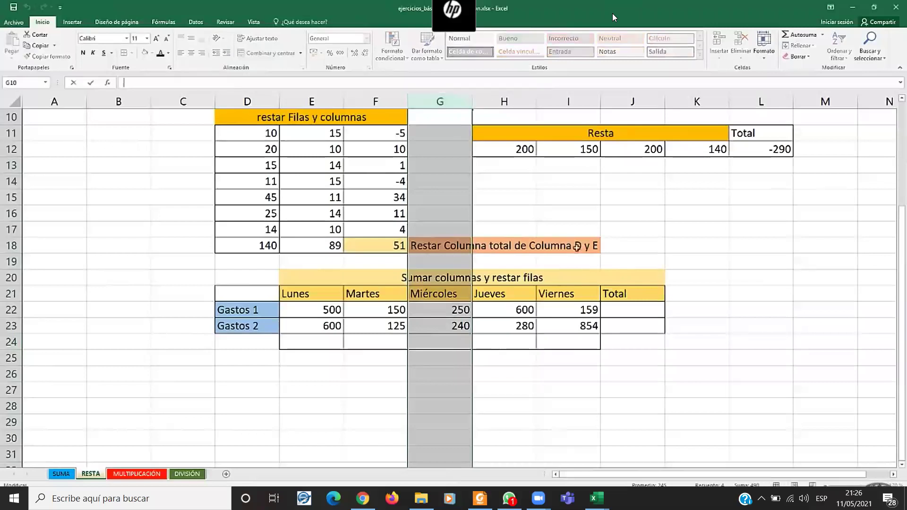
click(630, 312)
Enter =E22+E23 under the Lunes expenses, adding 500 and 600 to give 1100.
click(313, 335)
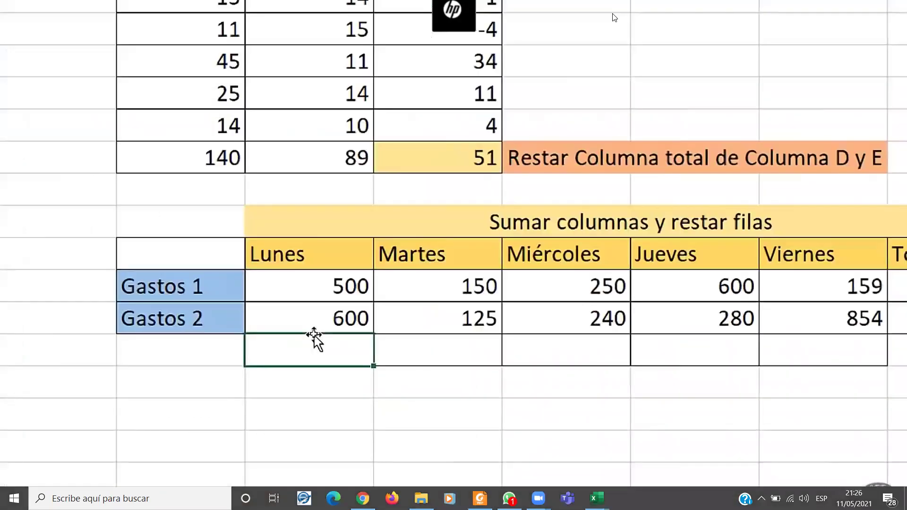
text(=)
click(371, 263)
click(335, 291)
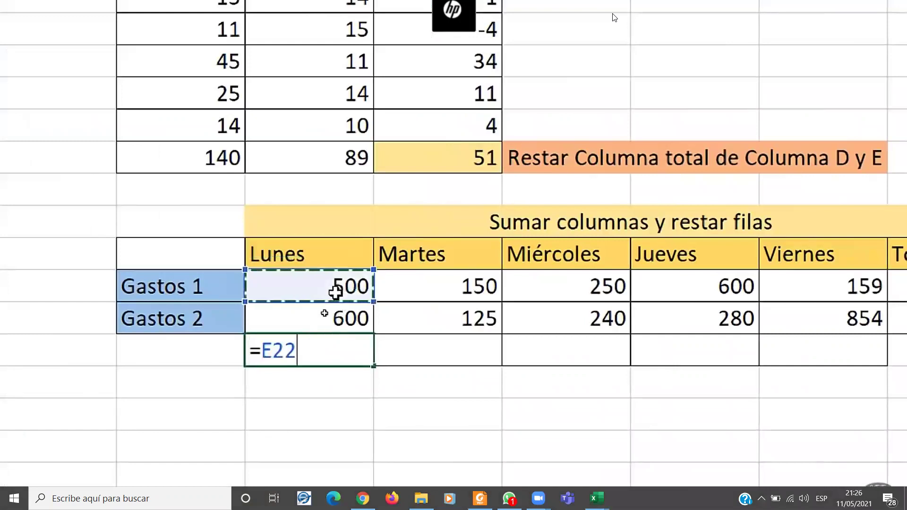
text(++)
click(321, 324)
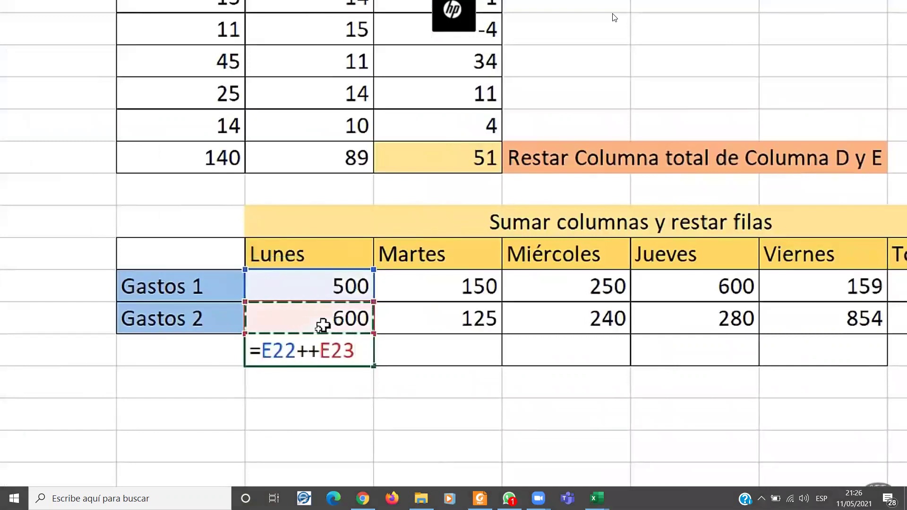
key(BackSpace)
key(BackSpace)
key(BackSpace)
click(322, 325)
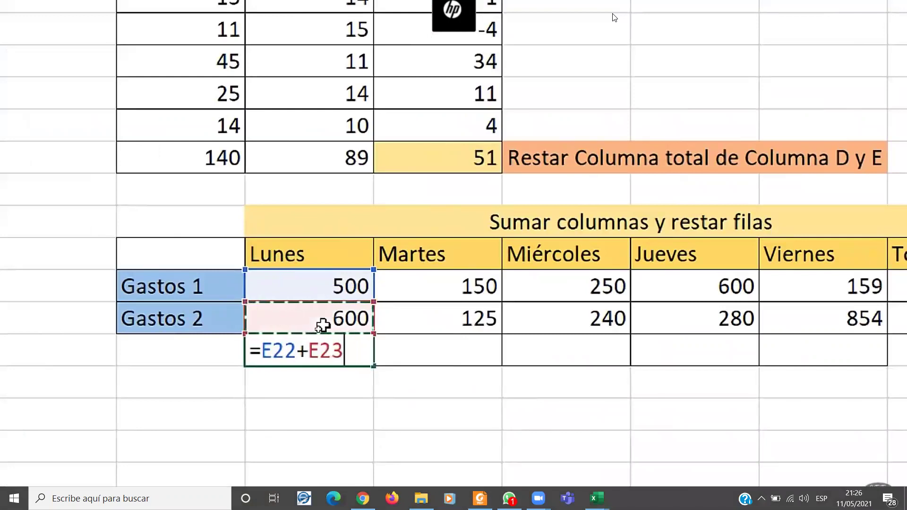
key(Return)
Copy the Lunes sum across to Viernes, giving 275, 490, 880 and 1013.
click(324, 346)
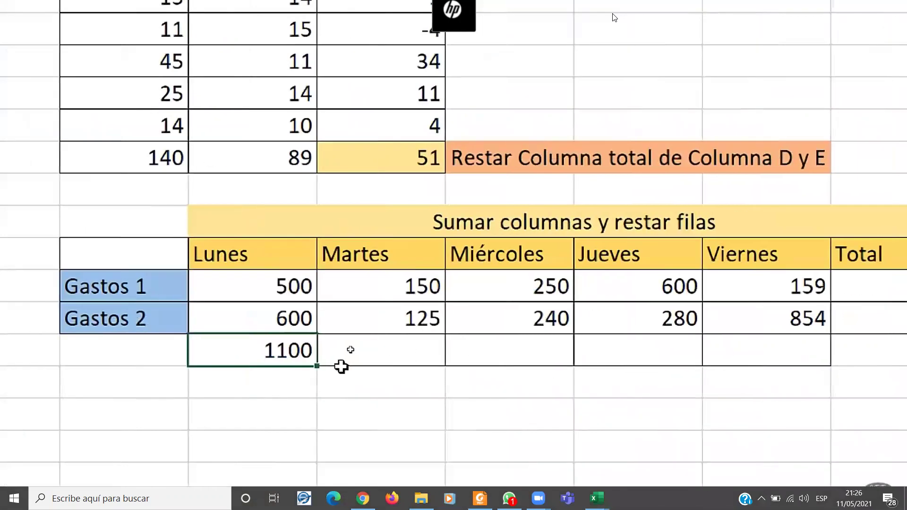
drag(318, 367, 832, 364)
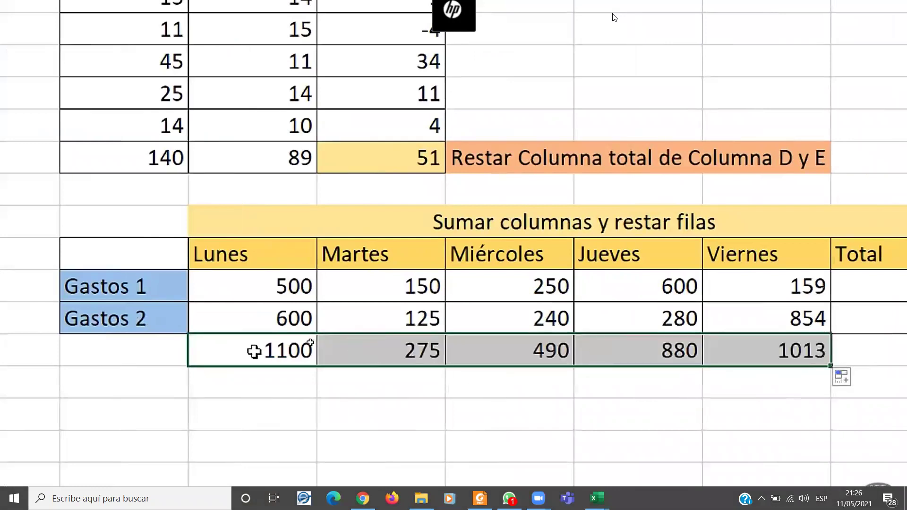
double_click(251, 352)
key(Escape)
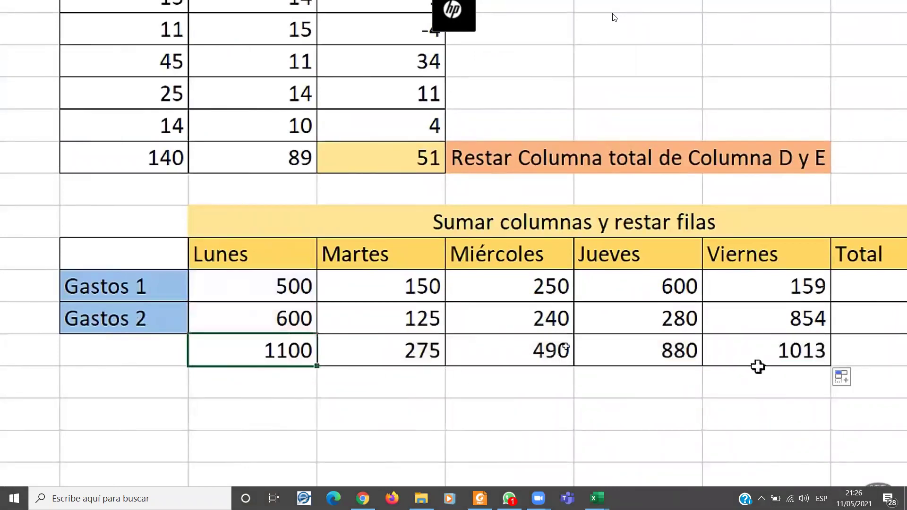
drag(755, 367, 263, 355)
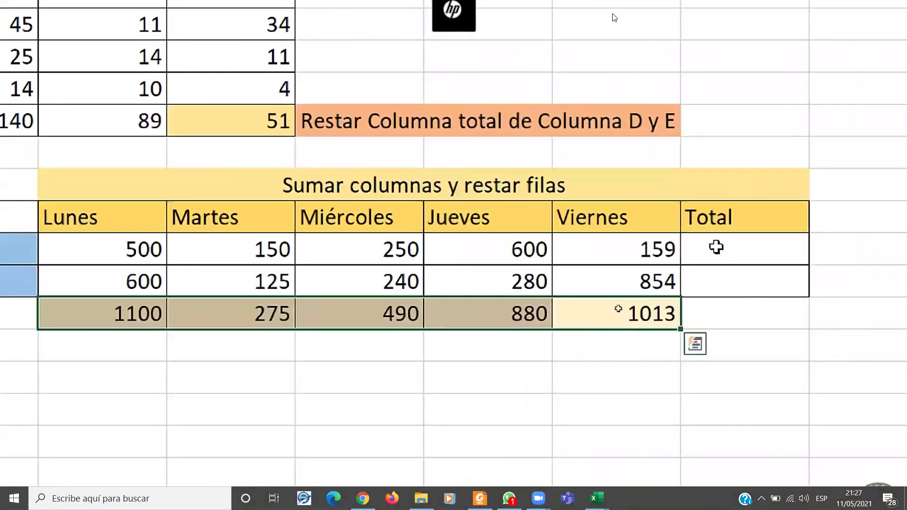
Enter =E22-F22-G22-H22-I22 in J22 to get the Gastos 1 total of -659.
click(717, 246)
text(=)
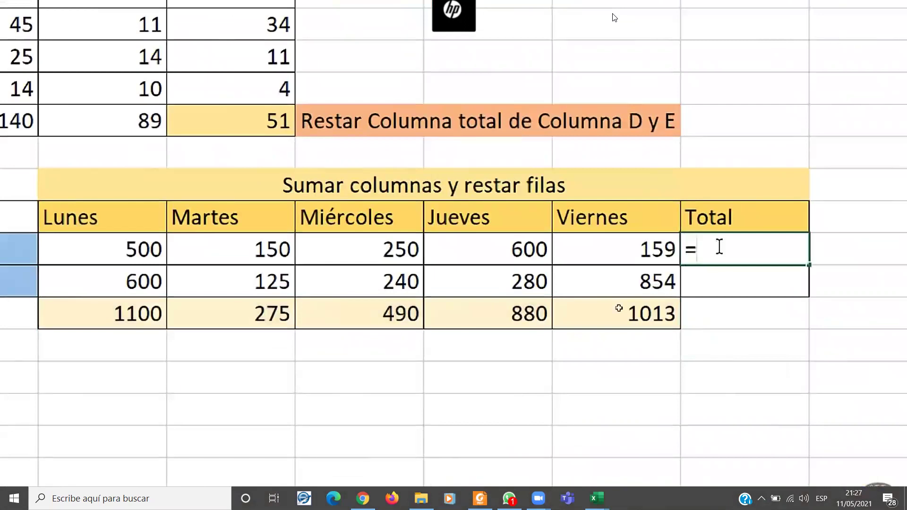
click(196, 249)
text(-)
click(302, 249)
text(-)
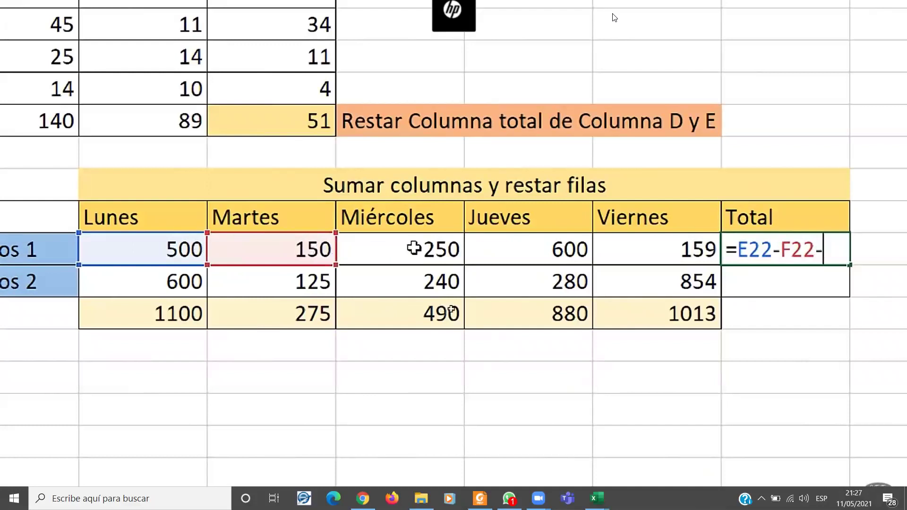
click(414, 248)
text(-)
click(503, 252)
text(-)
click(670, 251)
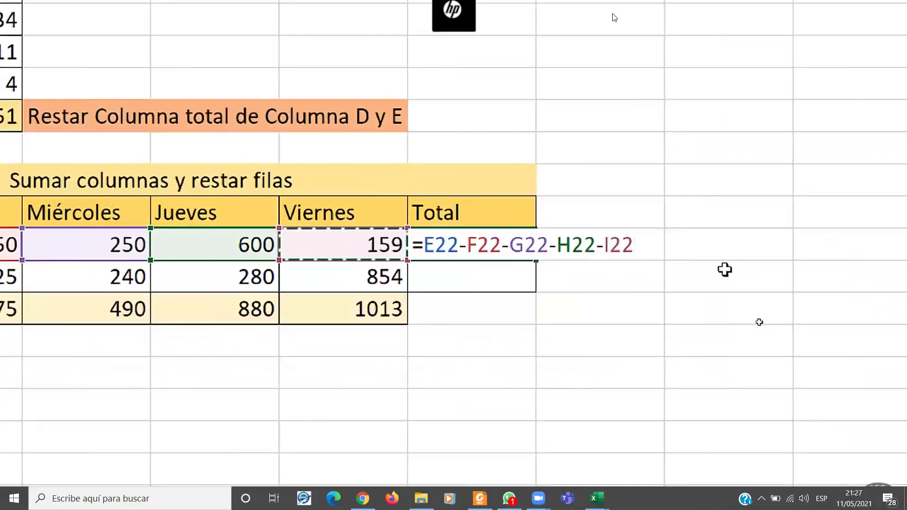
key(Return)
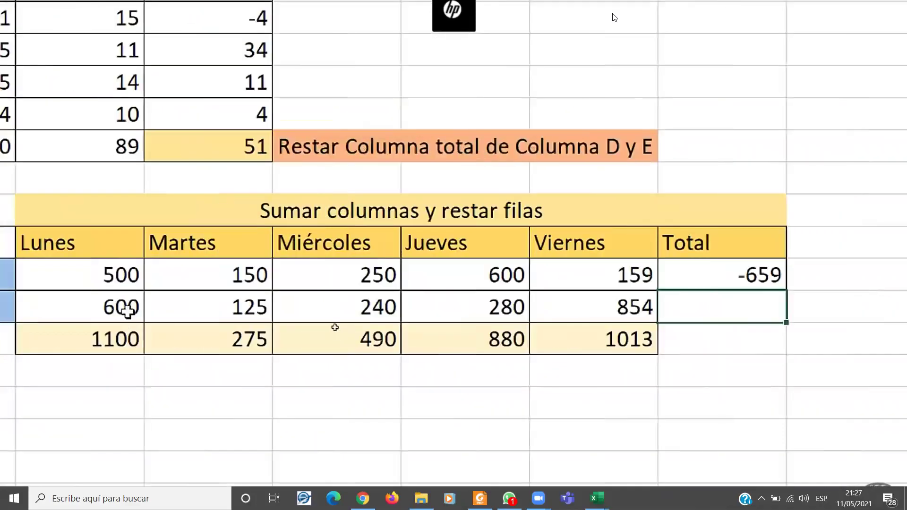
Copy the total formula down to J23, giving -899 for Gastos 2, and verify it.
click(751, 281)
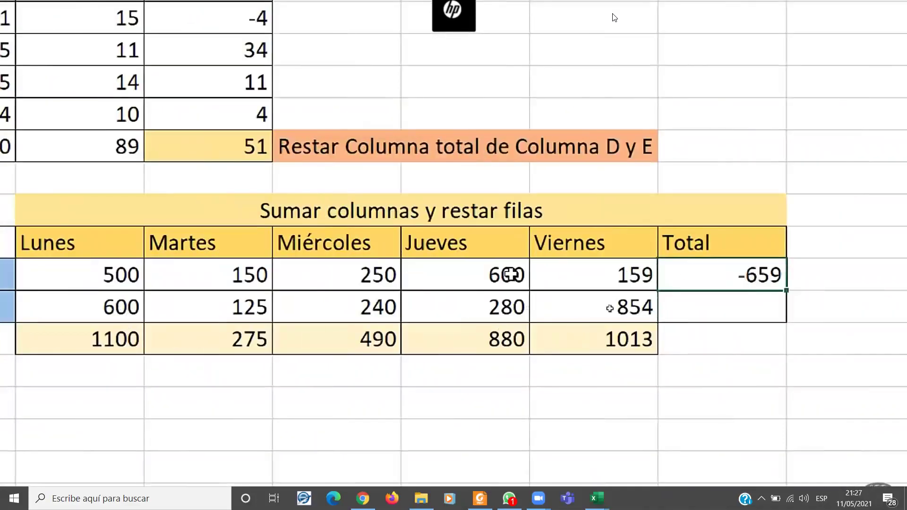
double_click(687, 274)
key(Escape)
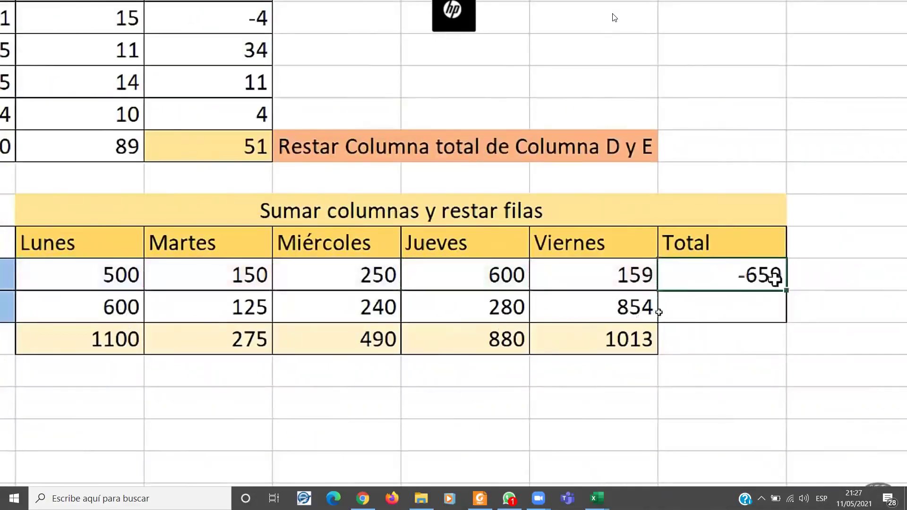
drag(787, 297, 787, 326)
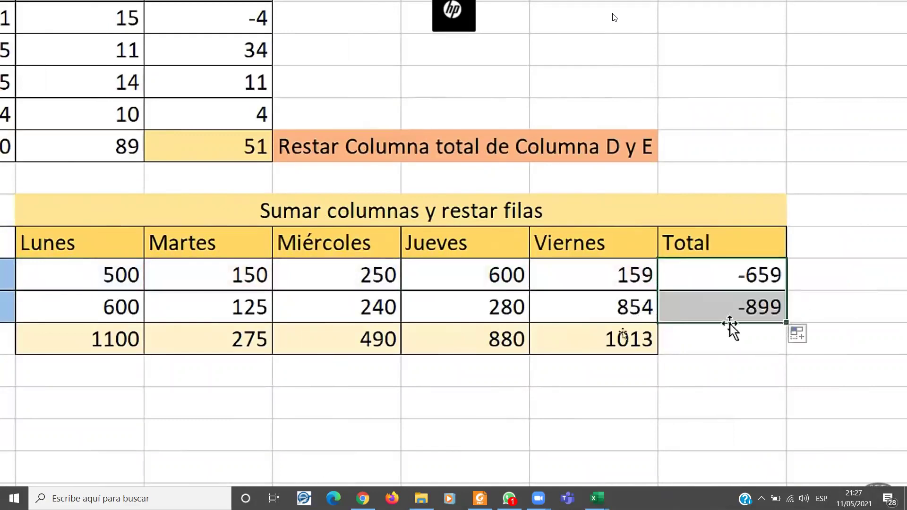
drag(771, 295, 745, 300)
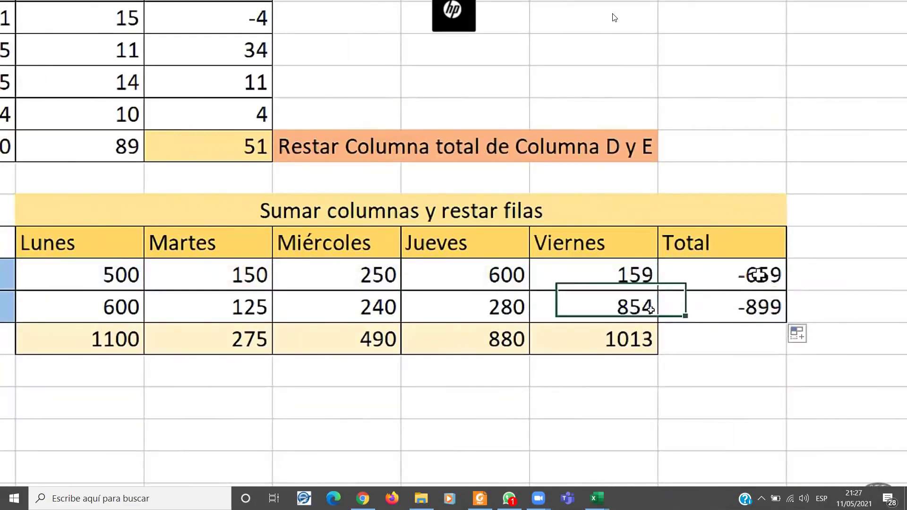
double_click(722, 307)
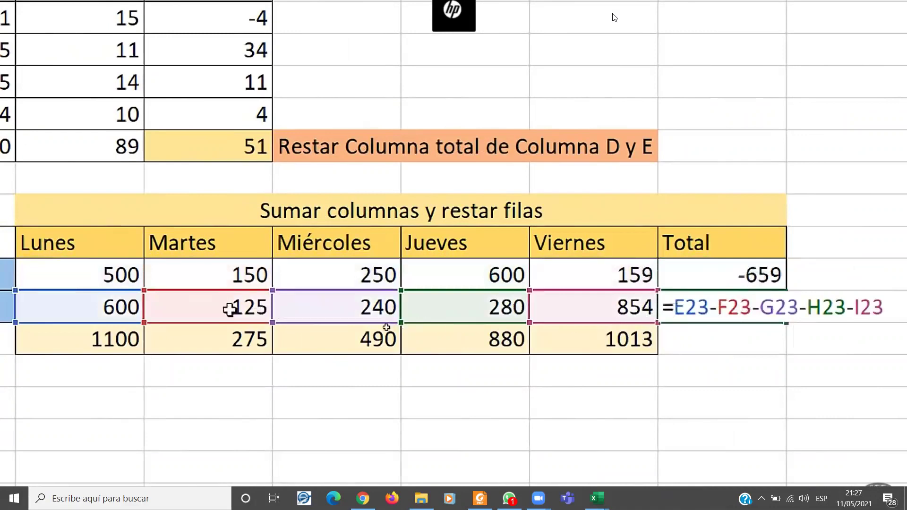
scroll(601, 326, right, 1)
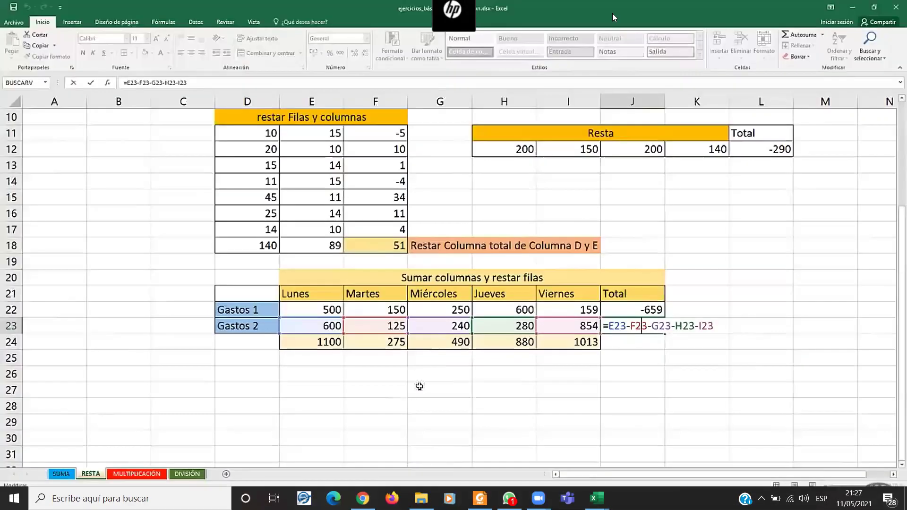
key(Escape)
scroll(311, 423, down, 3)
scroll(378, 387, up, 4)
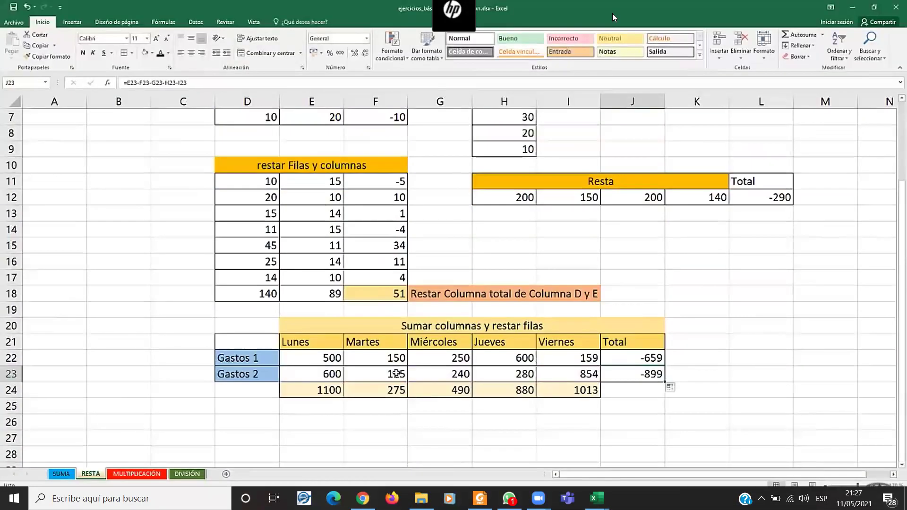
scroll(396, 378, up, 2)
scroll(404, 373, down, 1)
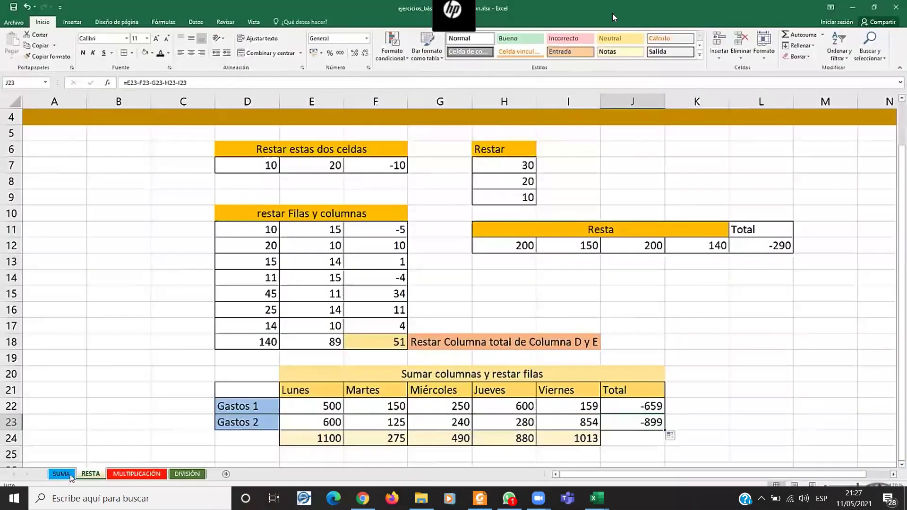
Glance at the SUMA sheet, then return to RESTA and scroll below the table.
click(70, 476)
click(91, 474)
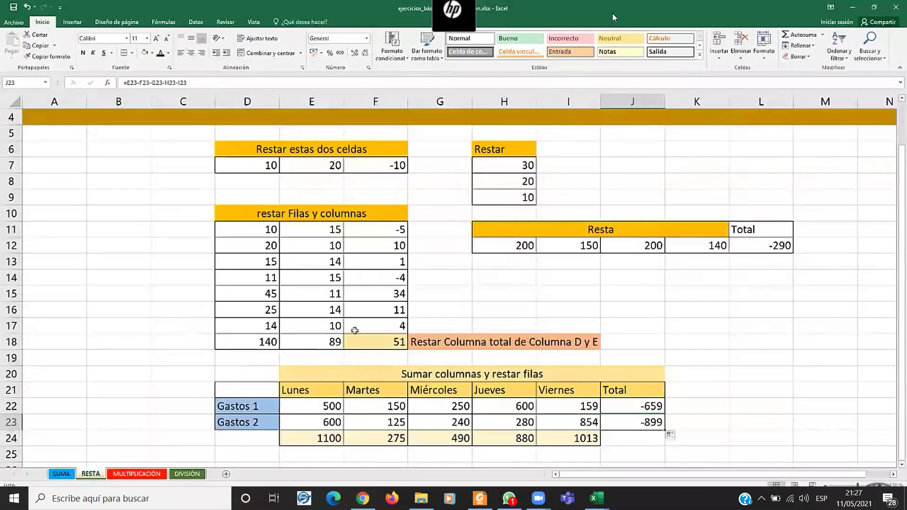
scroll(121, 324, down, 1)
scroll(172, 310, down, 3)
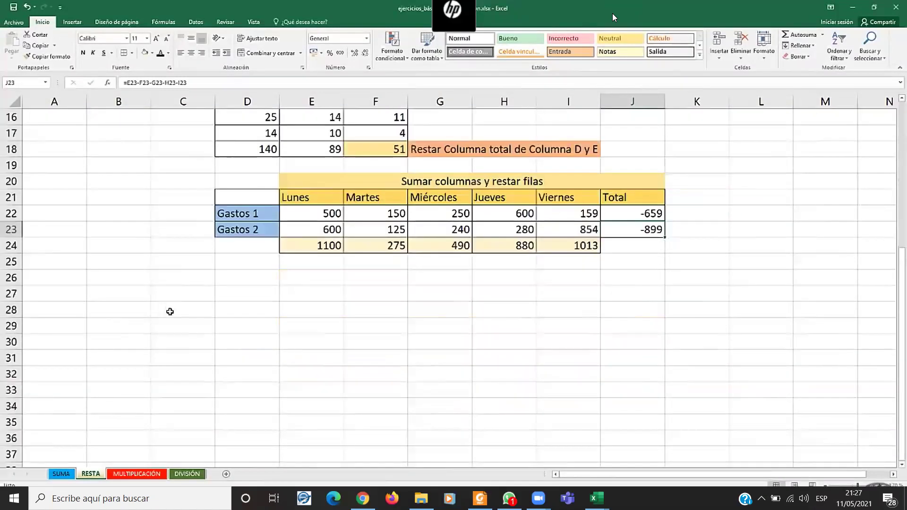
scroll(199, 288, down, 1)
Enter the values 100, 200 and 300 across D29:F29 below the Gastos table.
click(234, 278)
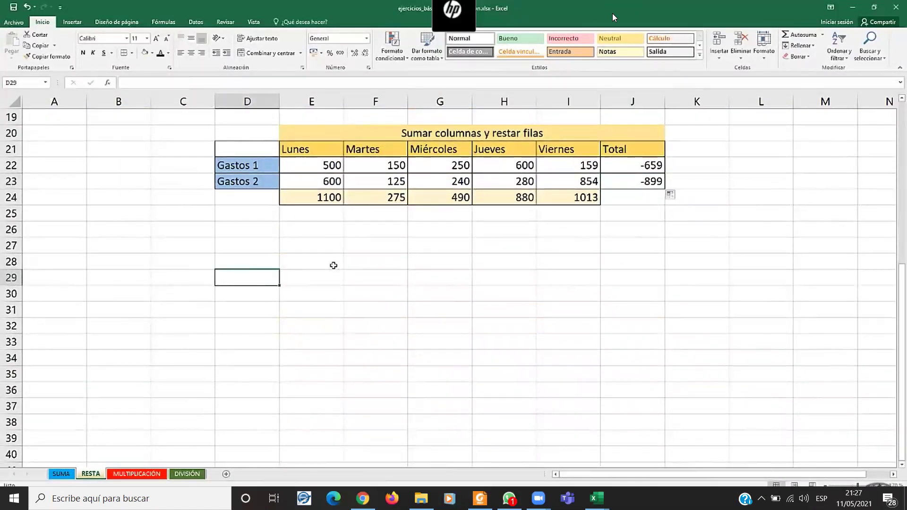
text(100)
key(Tab)
text(200)
key(Down)
key(Up)
key(Right)
text(300)
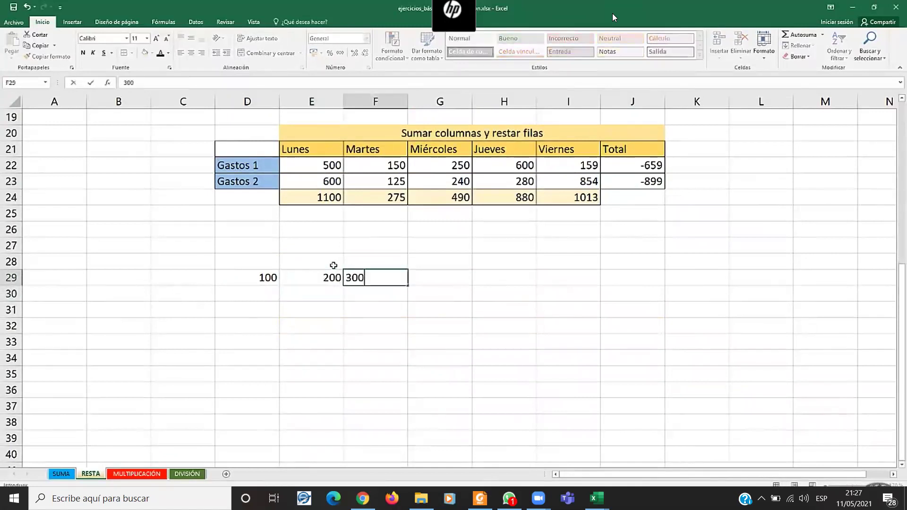
key(Return)
key(Right)
key(Right)
key(Up)
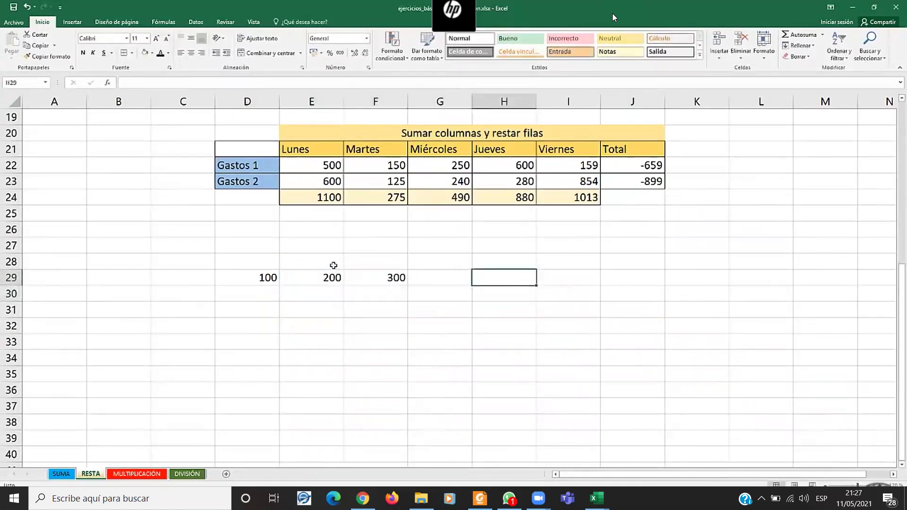
key(Left)
Check the values 100, 200 and 300 in D29, E29 and F29.
drag(273, 276, 439, 277)
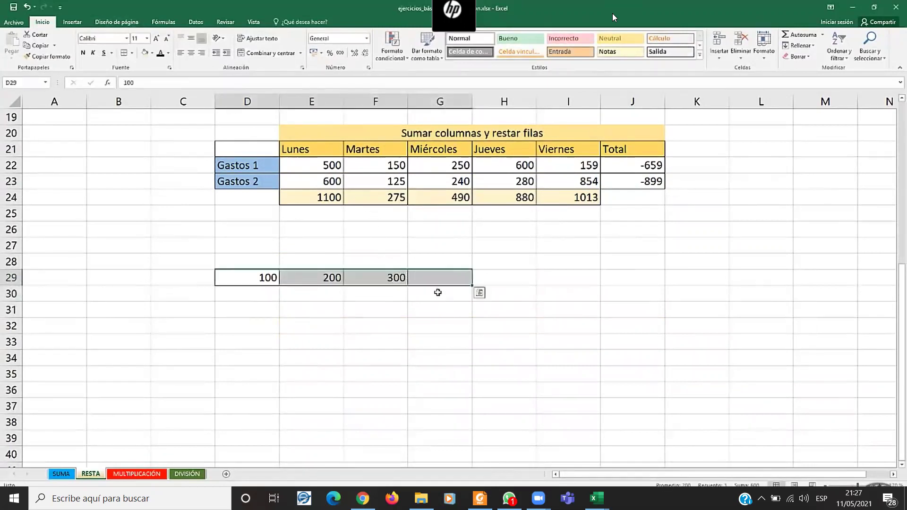
click(433, 279)
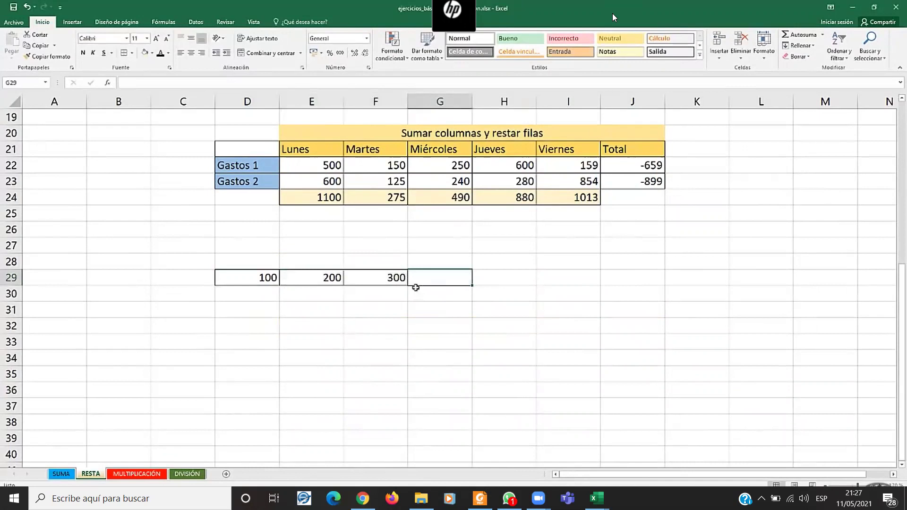
click(275, 279)
click(340, 277)
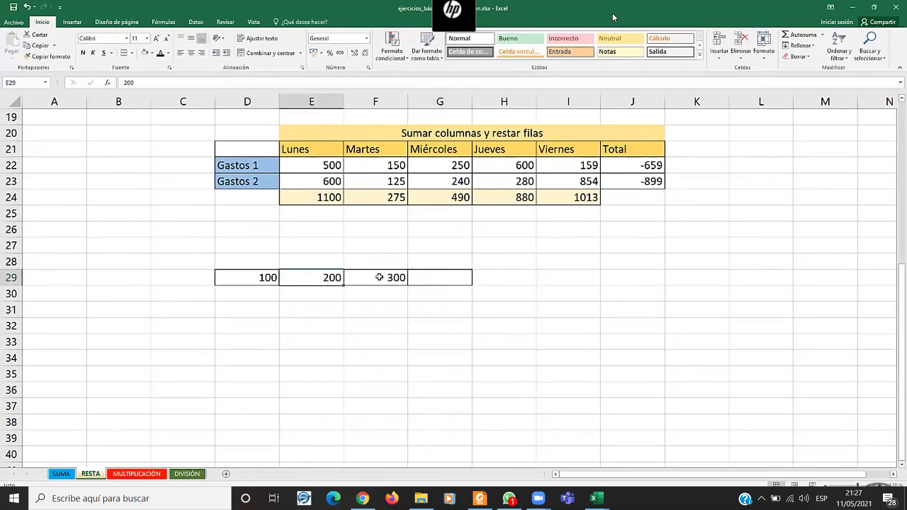
click(404, 277)
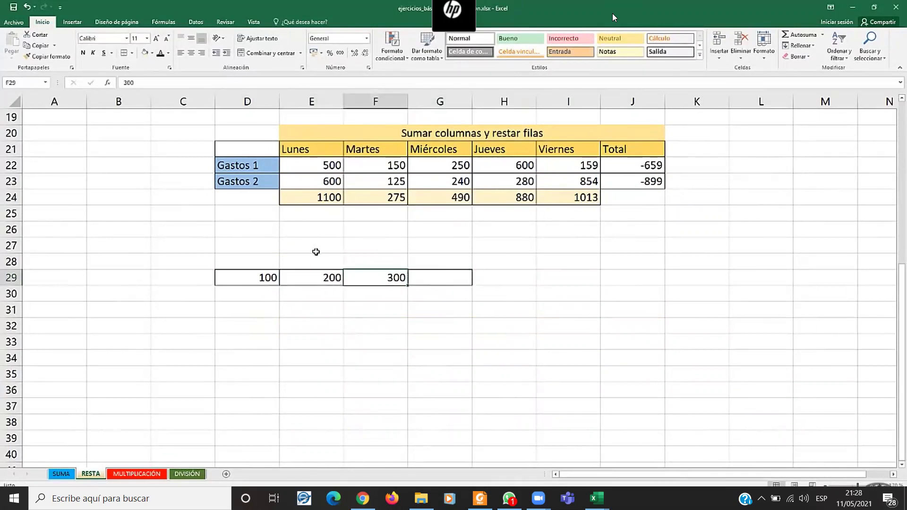
Enter the multiplier 10 in F28.
click(324, 247)
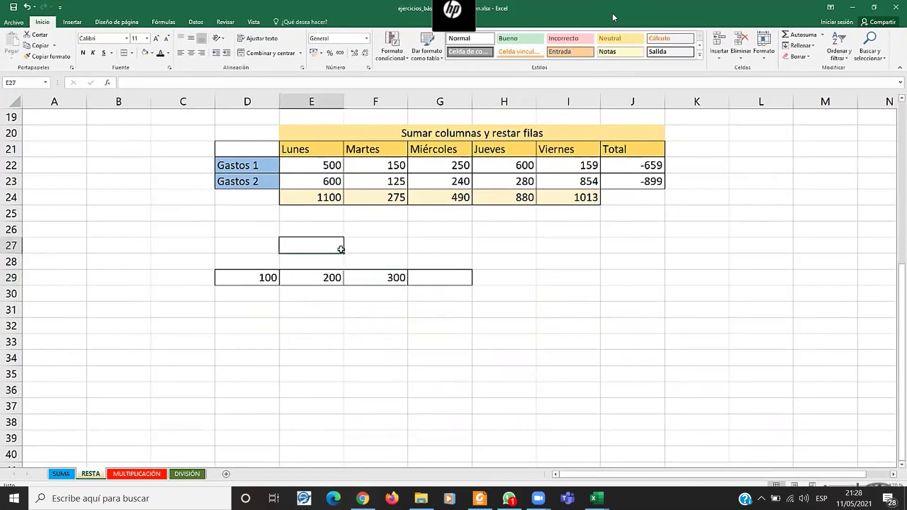
click(374, 259)
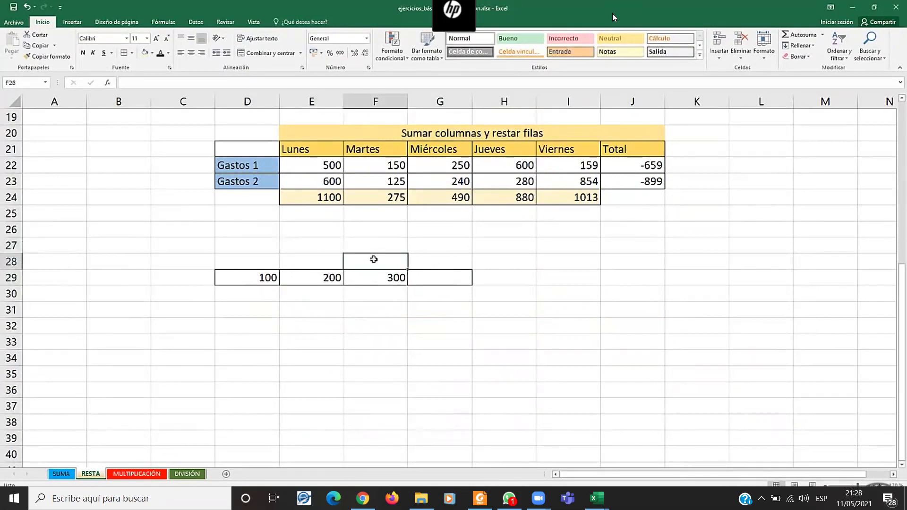
text(10)
key(ctrl+Return)
Give D27:G27 a light-yellow fill and merge and center it as a title band.
drag(274, 245, 446, 246)
click(144, 53)
click(262, 53)
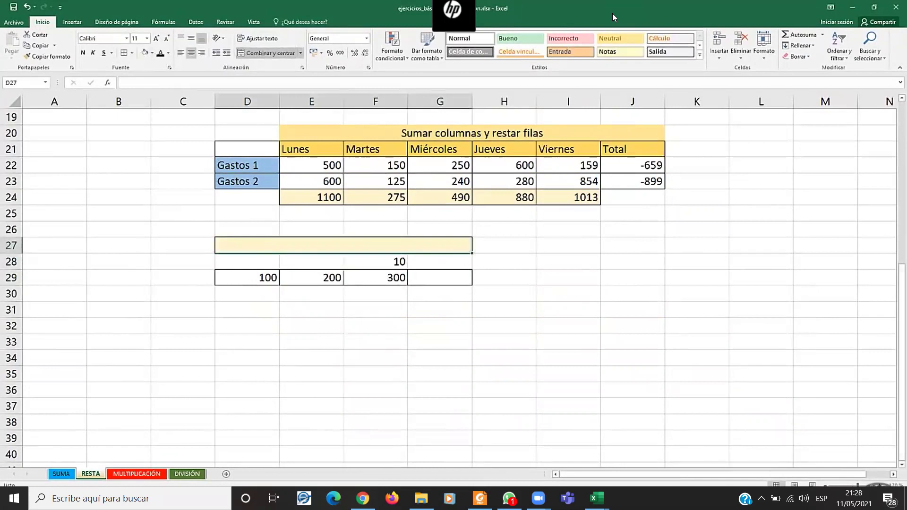
Type the title 'Multiplicar por 10 a la suma D29 hasta la F29' into the merged band.
scroll(613, 13, up, 3)
scroll(612, 14, down, 1)
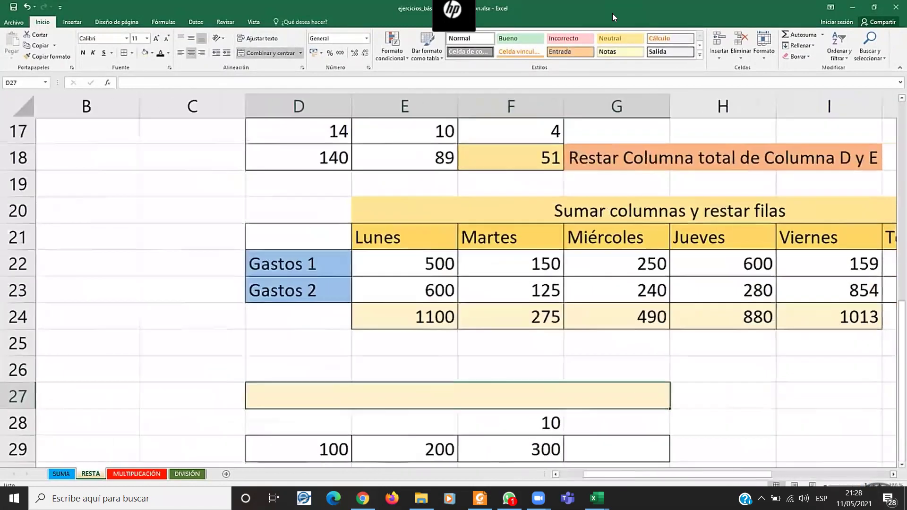
scroll(558, 372, down, 2)
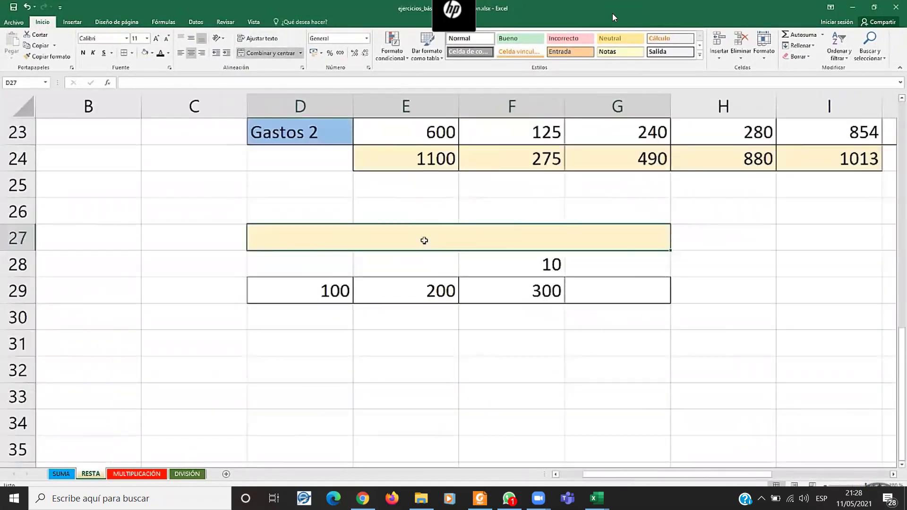
text(Multiplicar a la)
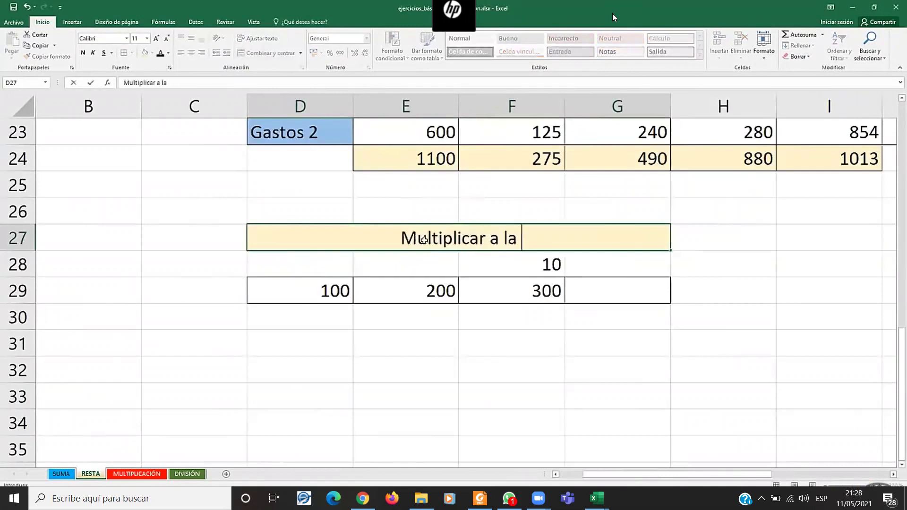
text( su)
key(BackSpace)
key(BackSpace)
key(BackSpace)
key(BackSpace)
key(BackSpace)
key(BackSpace)
text(por 10 a la suma)
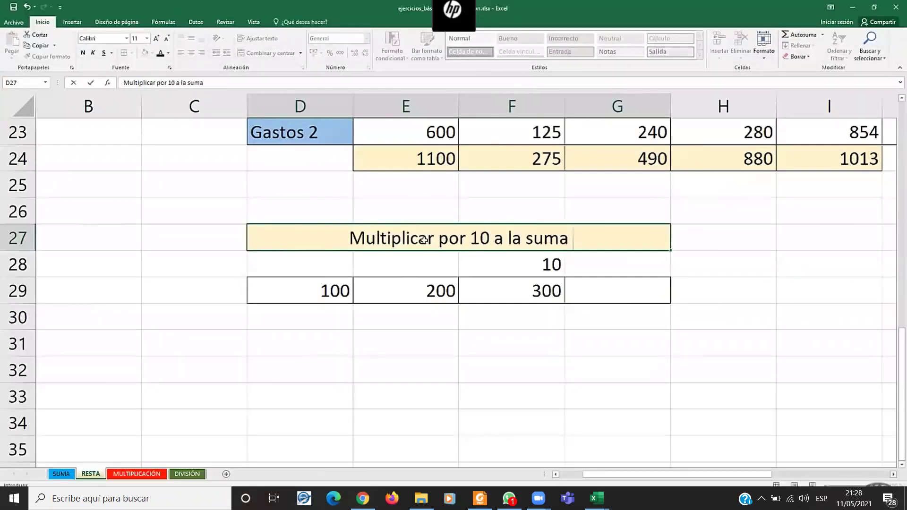
text( de)
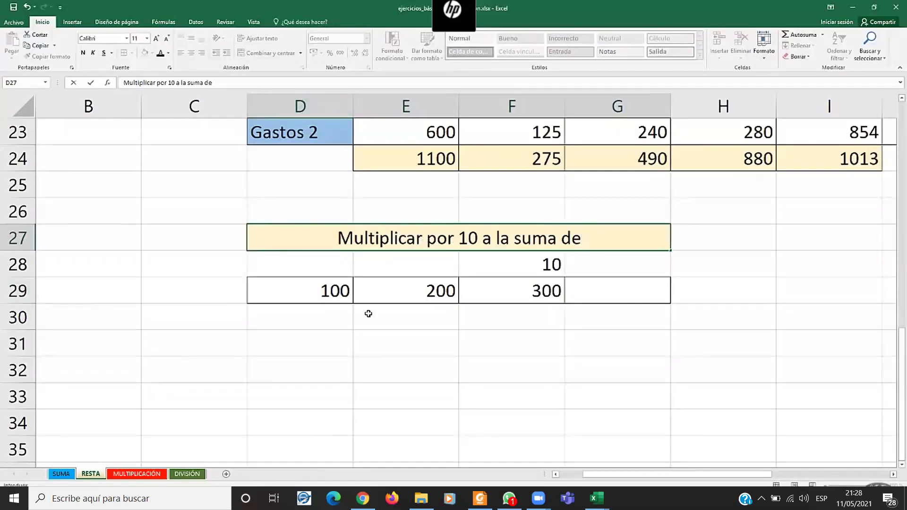
text(de 29)
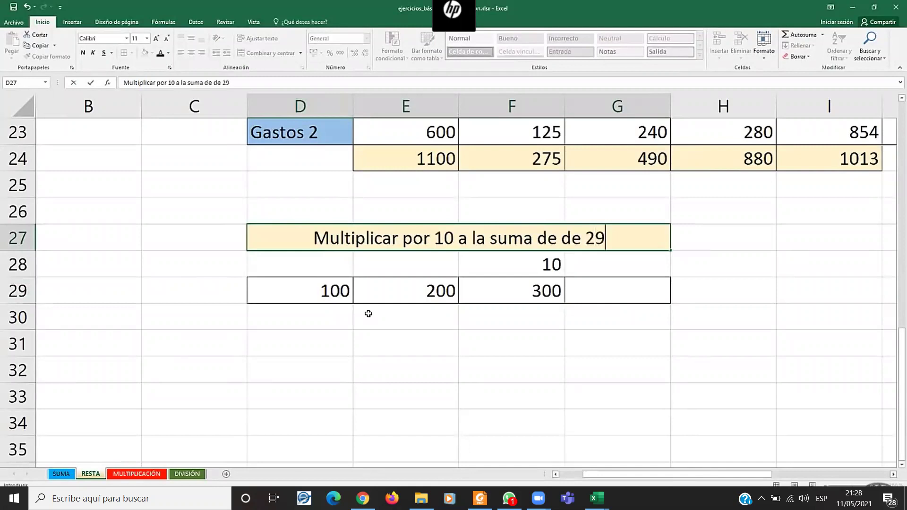
key(BackSpace)
key(BackSpace)
key(BackSpace)
key(BackSpace)
key(BackSpace)
key(BackSpace)
key(BackSpace)
key(BackSpace)
text(D)
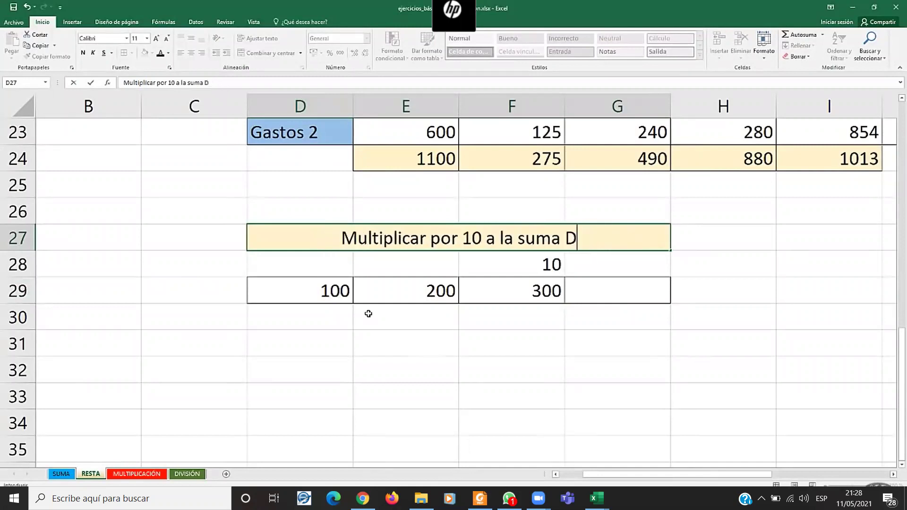
text(29 hasta la F29)
key(Return)
Edit the title so the 10 is replaced by the cell reference F28.
click(406, 265)
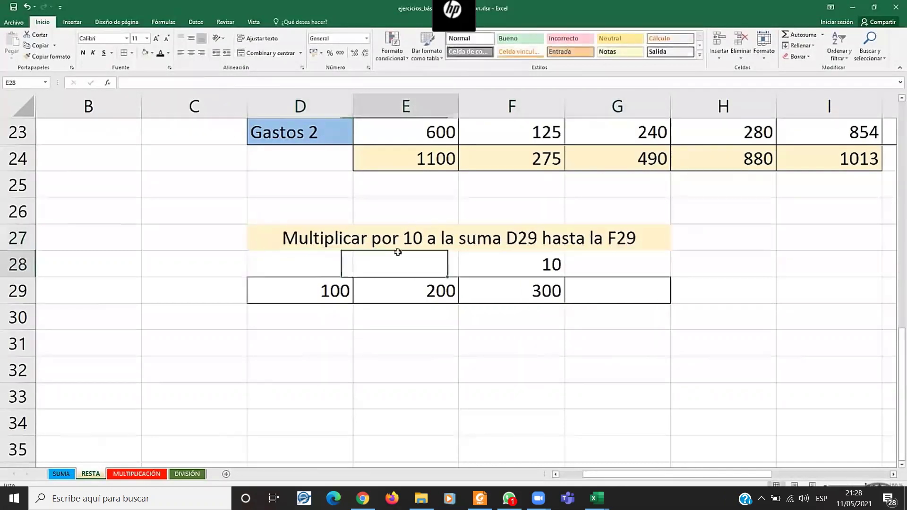
click(425, 238)
click(531, 267)
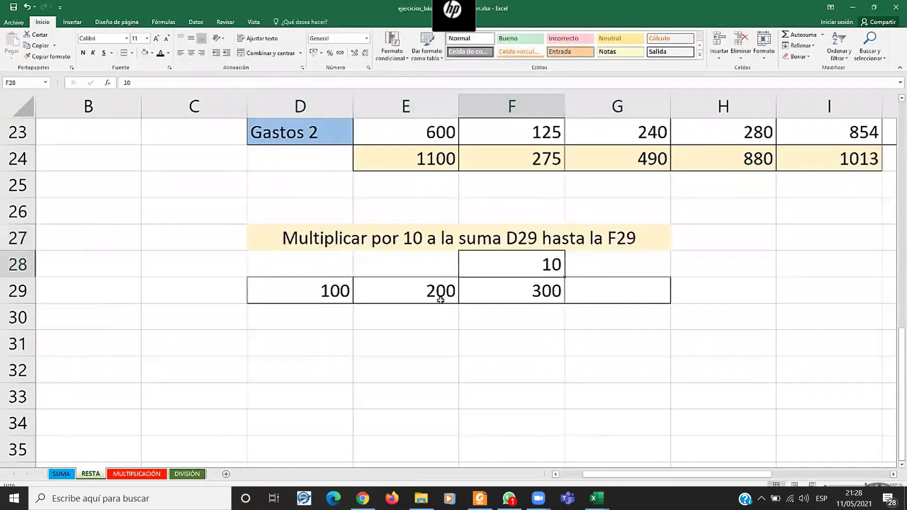
click(413, 237)
double_click(414, 238)
double_click(414, 237)
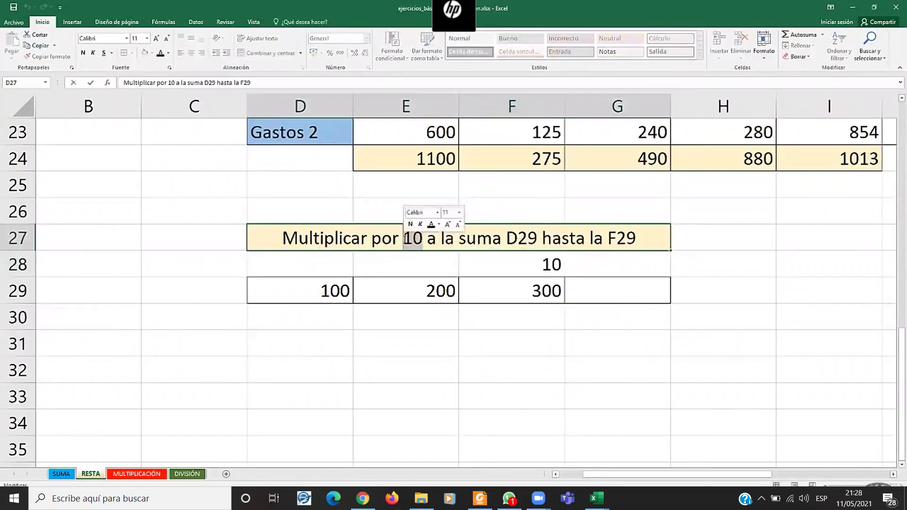
text(f28)
key(BackSpace)
key(BackSpace)
key(BackSpace)
text(F28)
key(Return)
Fill the multiplier cell F28 and the values D29:F29 with green.
click(591, 274)
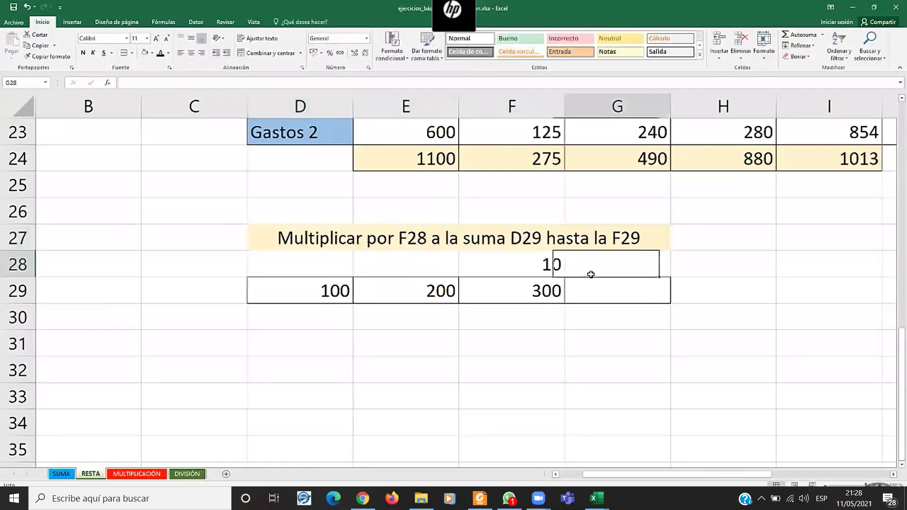
click(529, 264)
click(144, 53)
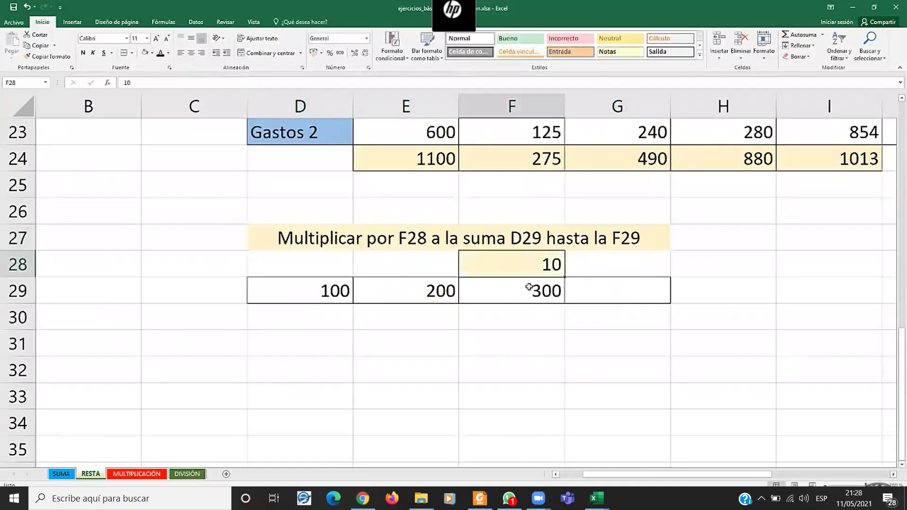
drag(530, 290, 345, 290)
click(153, 53)
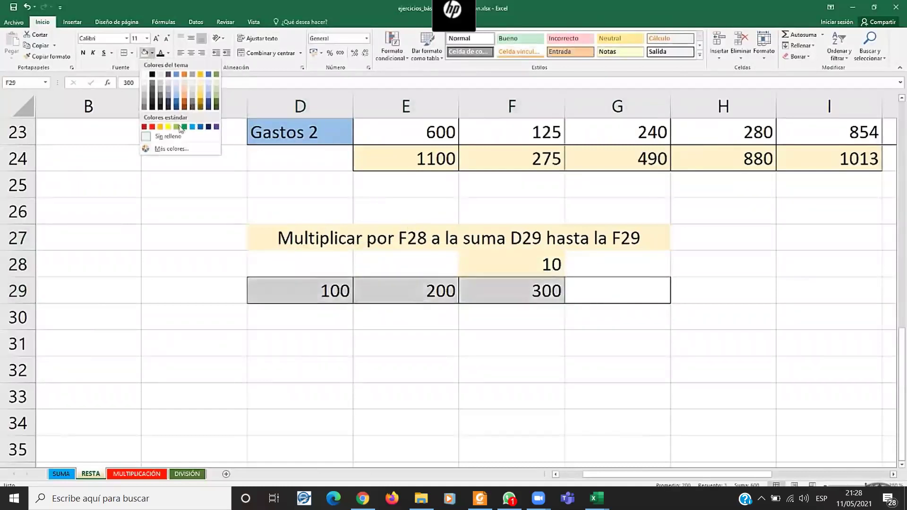
click(177, 129)
click(517, 262)
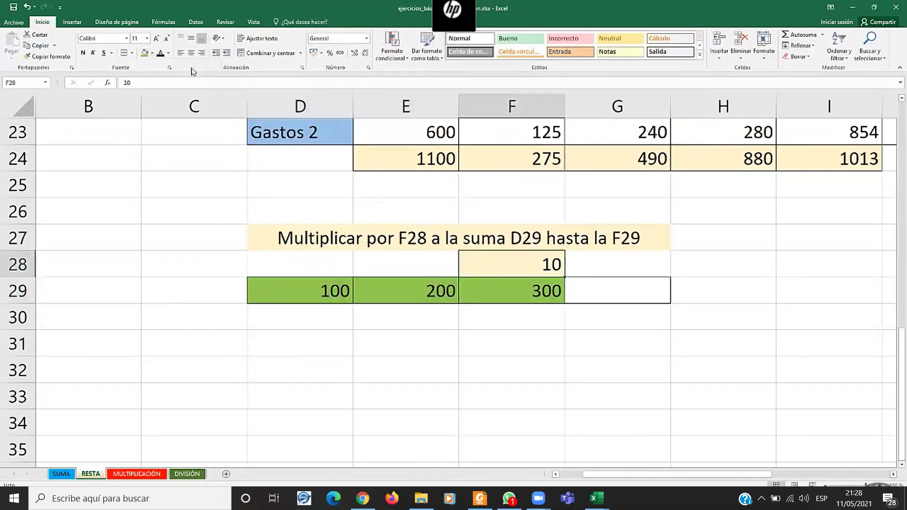
click(144, 53)
click(593, 332)
Start the result formula in G29 with =.
click(313, 241)
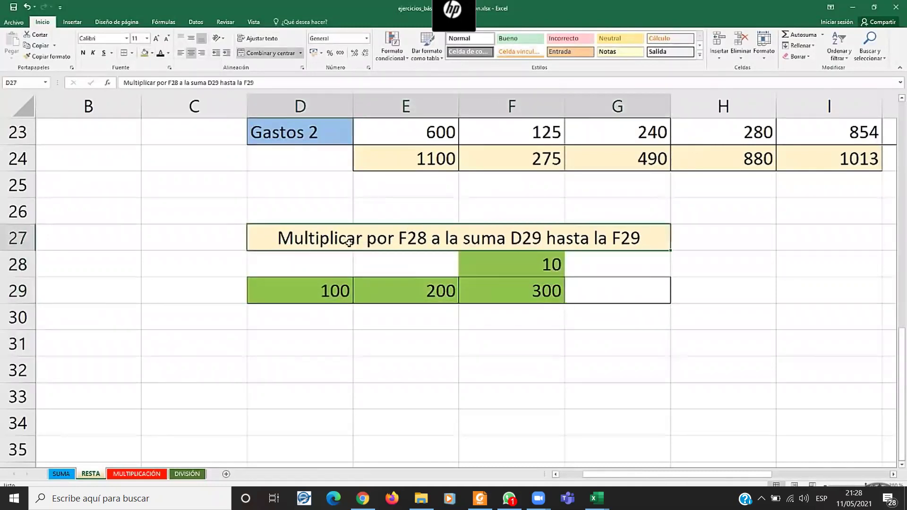
click(536, 266)
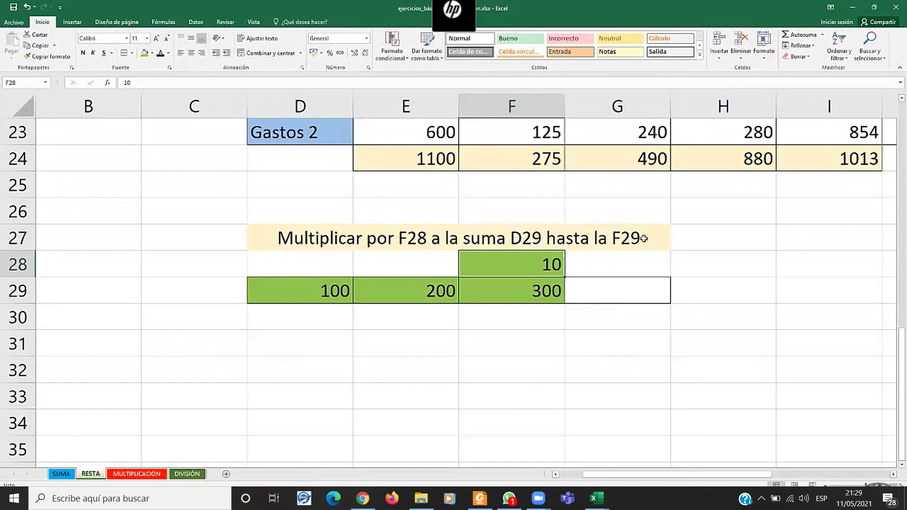
click(619, 289)
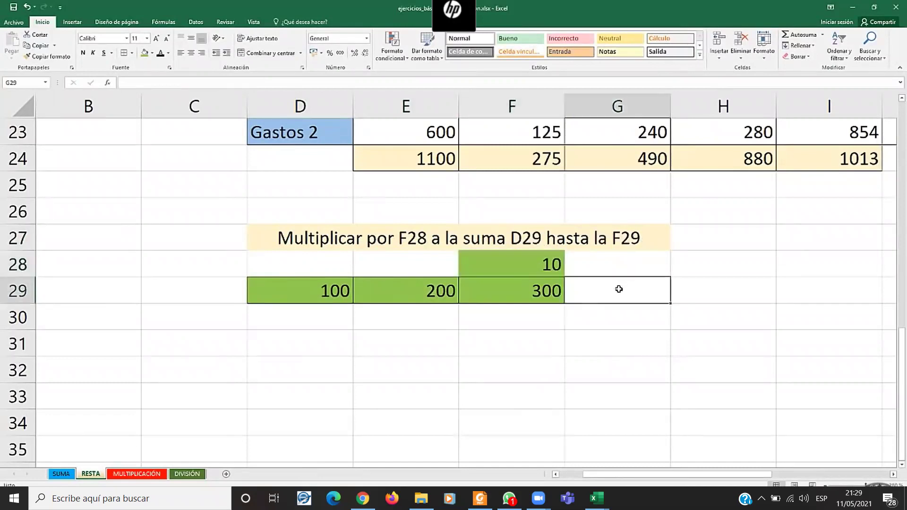
text(=)
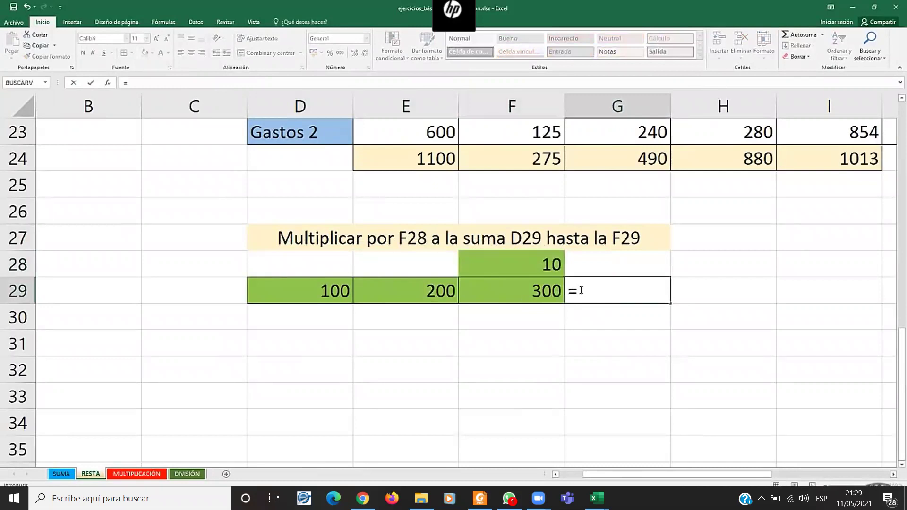
Build =F28*(D29+E29+F29) in G29 by pointing at F28, D29, E29 and F29.
click(536, 260)
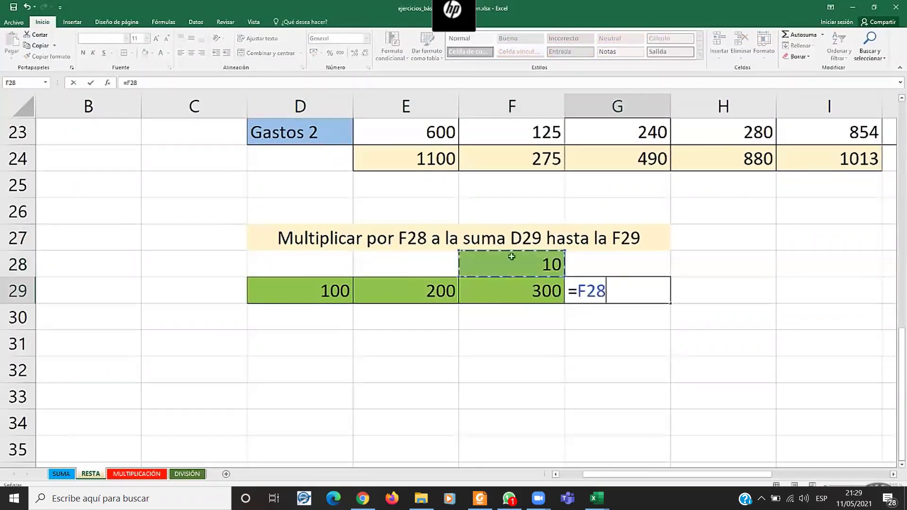
text(*)
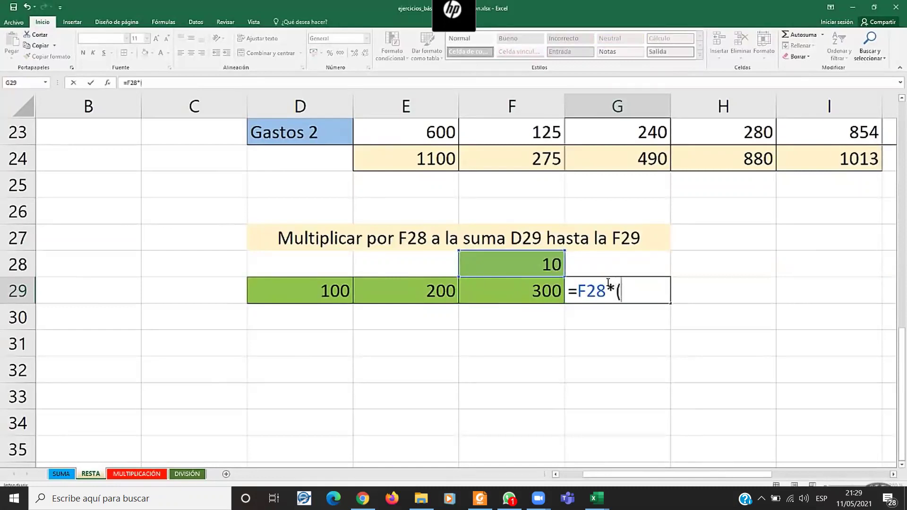
click(326, 286)
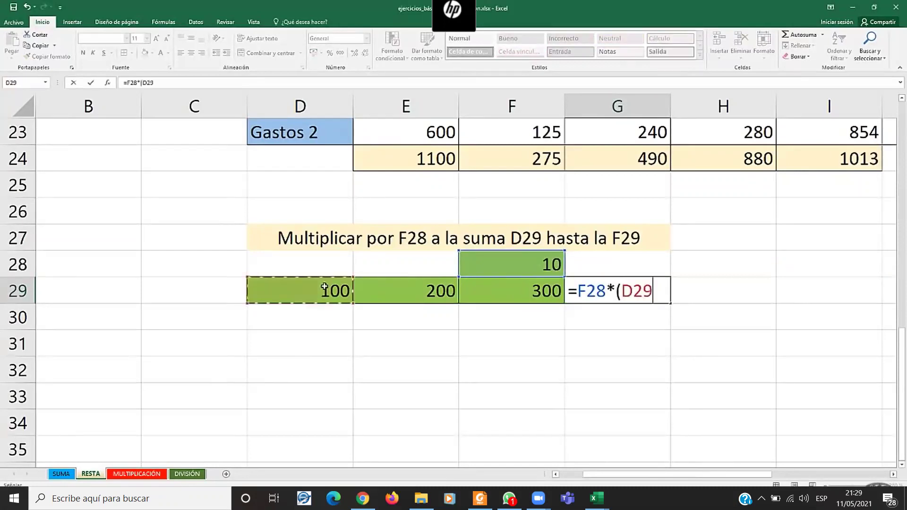
text(+)
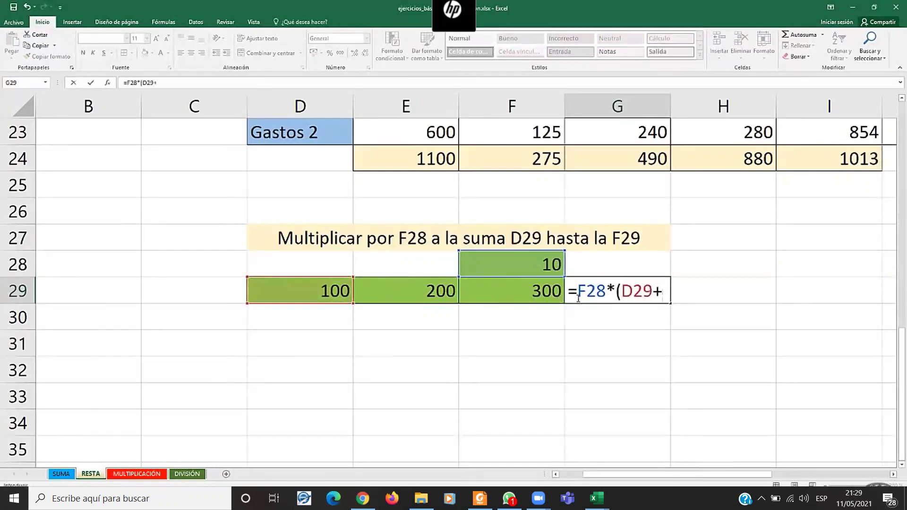
click(432, 290)
text(+)
click(534, 292)
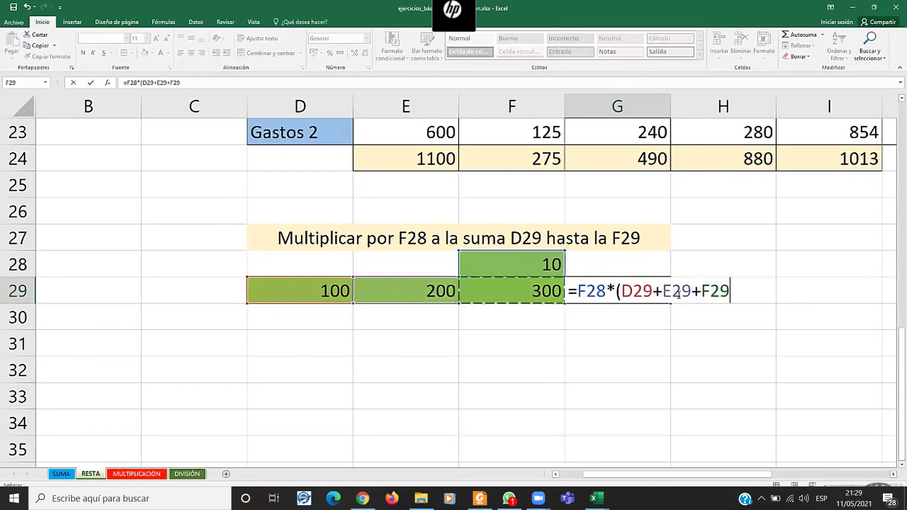
text())
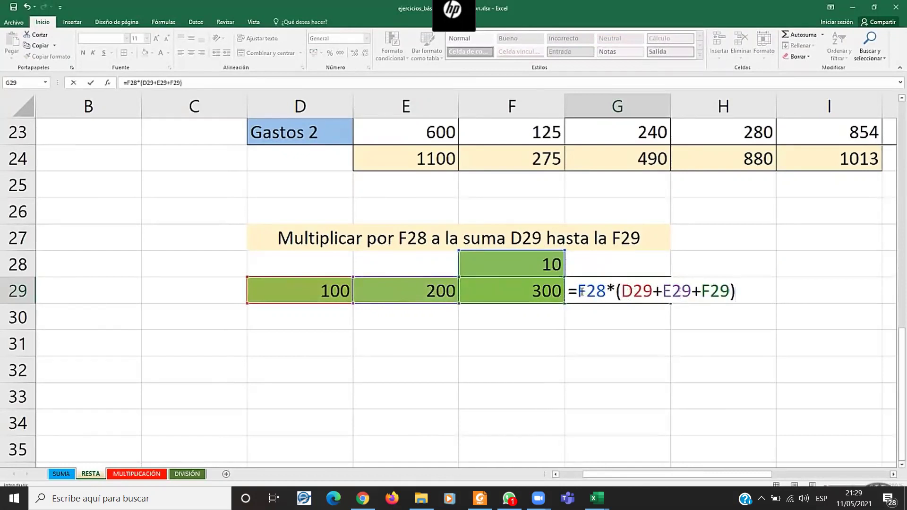
click(617, 292)
Commit the G29 formula =F28*(D29+E29+F29), giving 6000, and check it.
click(642, 290)
drag(638, 290, 734, 293)
click(736, 295)
key(Return)
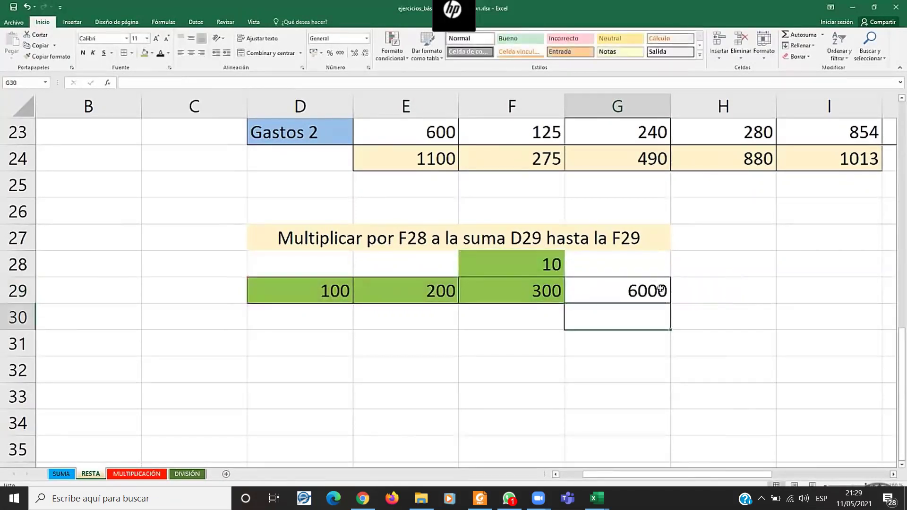
click(644, 290)
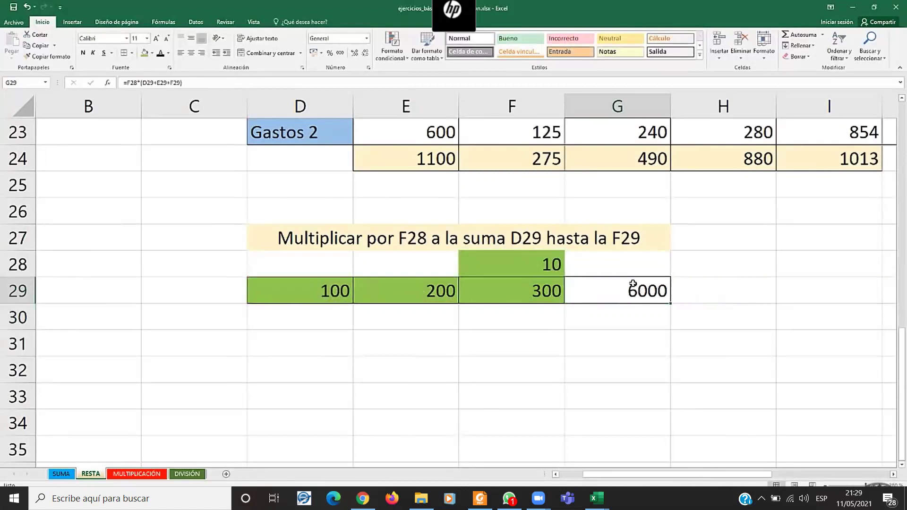
Test G29 by changing F28 to 2, then 1, and checking D29 and E29.
click(524, 266)
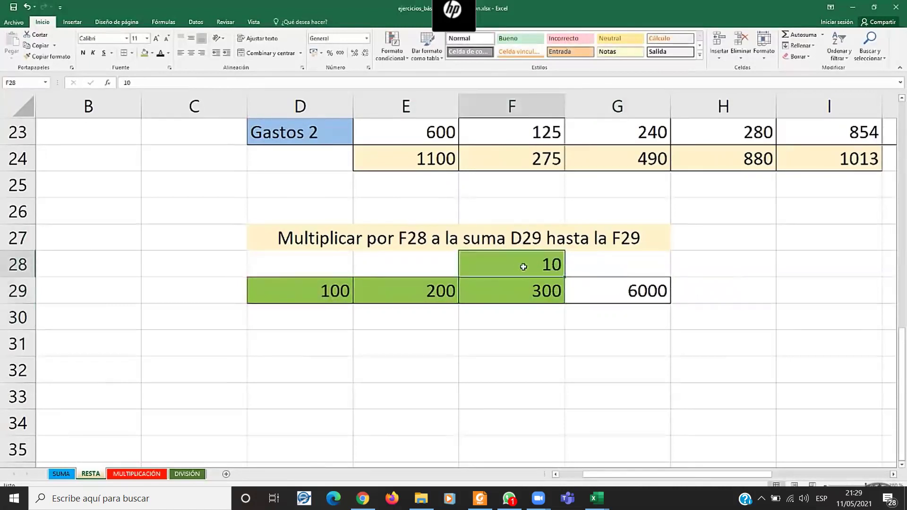
text(2)
key(Return)
click(524, 267)
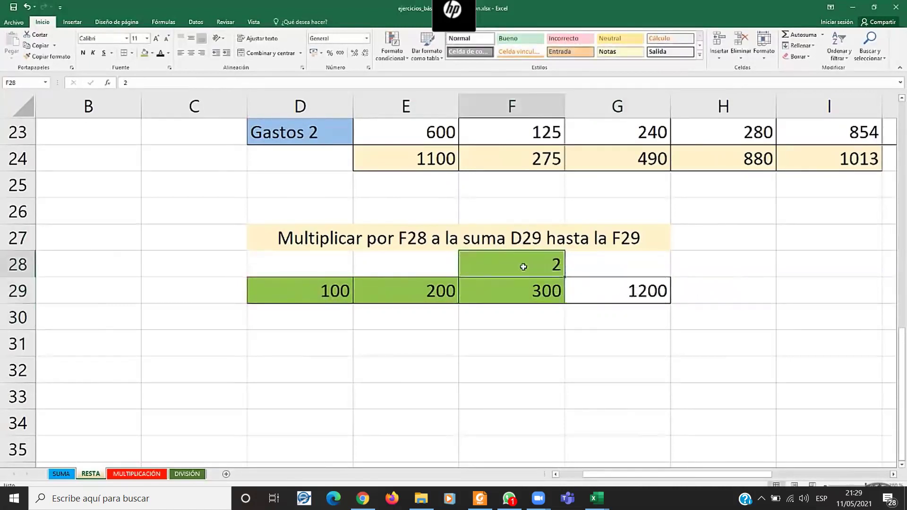
text(1)
key(Return)
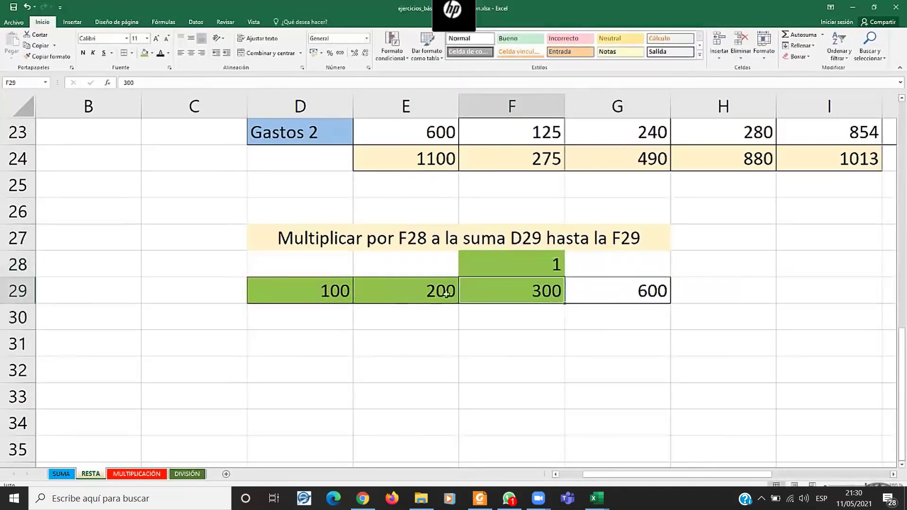
click(435, 290)
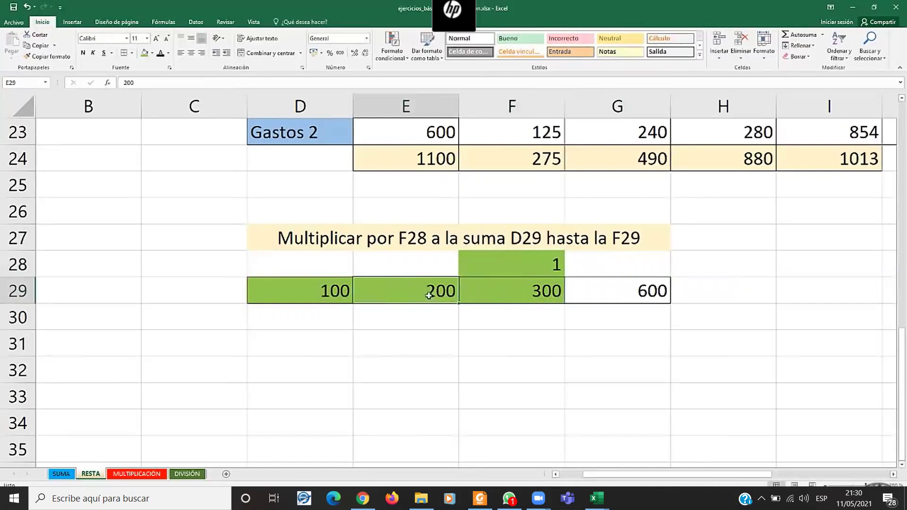
click(315, 293)
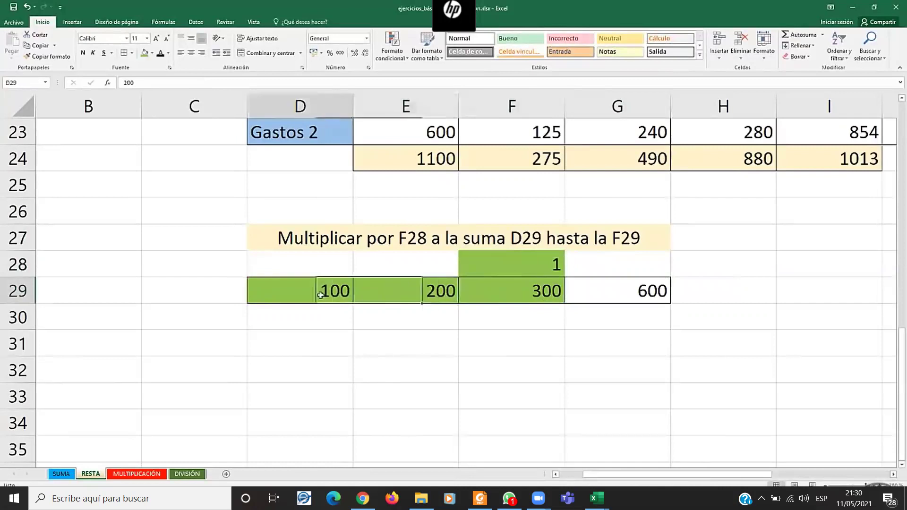
Set F28 back to 2 so G29 shows 1200, cancelling stray entries in F29.
click(544, 265)
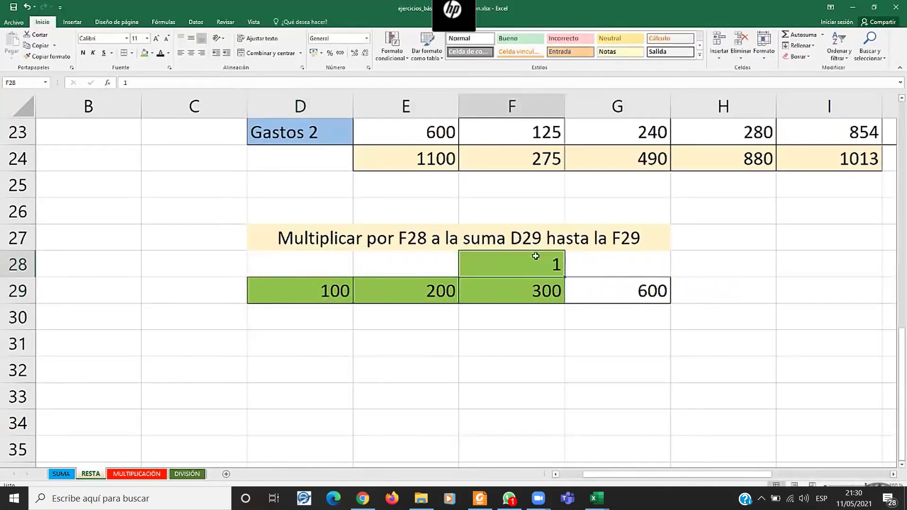
text(2)
key(Return)
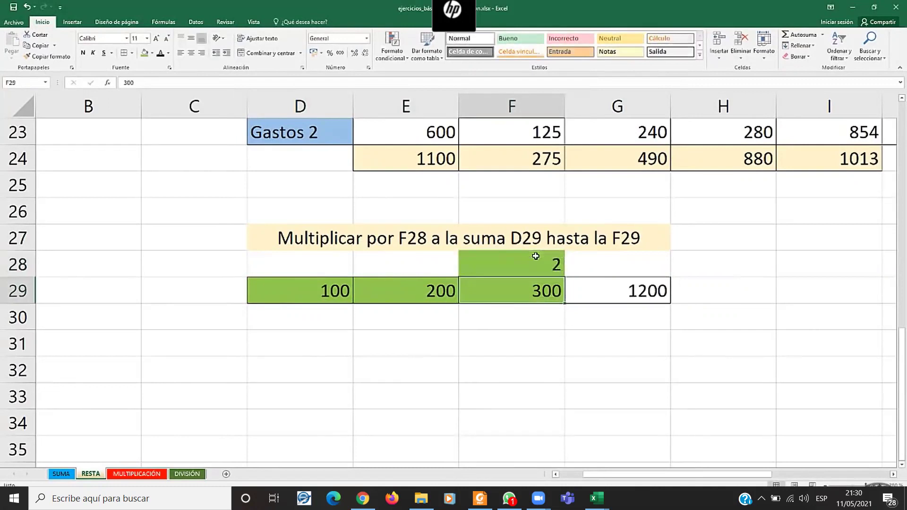
text(-)
key(Escape)
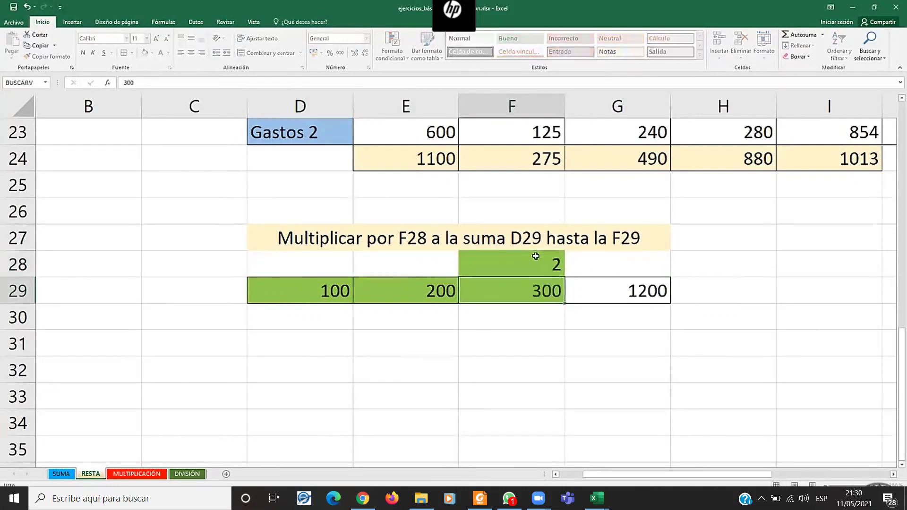
text(-)
key(Escape)
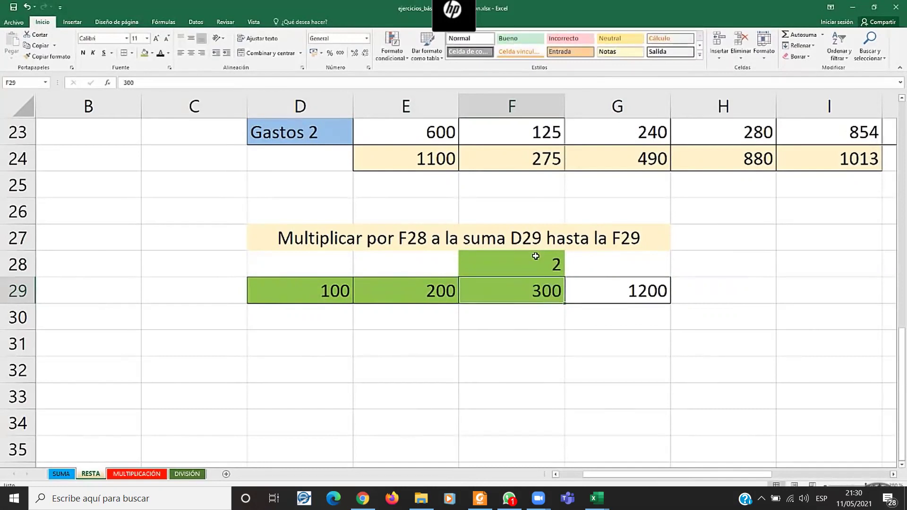
On the MULTIPLICACIÓN sheet, enter =D7*E7 in F7 to get 300.
click(137, 474)
scroll(215, 347, up, 4)
scroll(215, 347, up, 2)
click(359, 214)
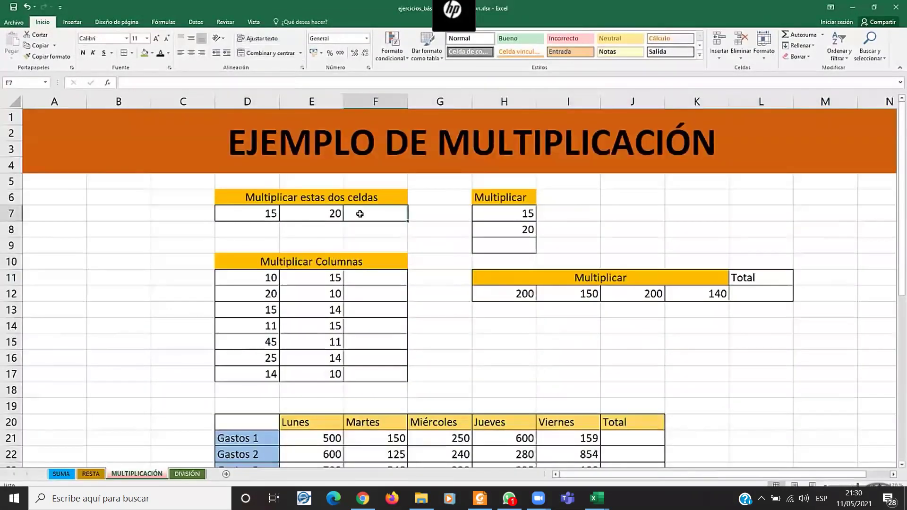
text(=)
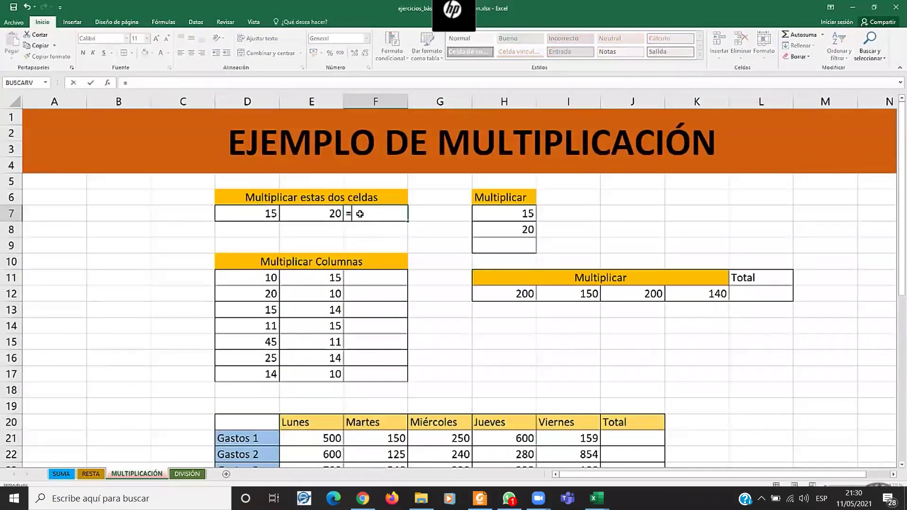
click(248, 215)
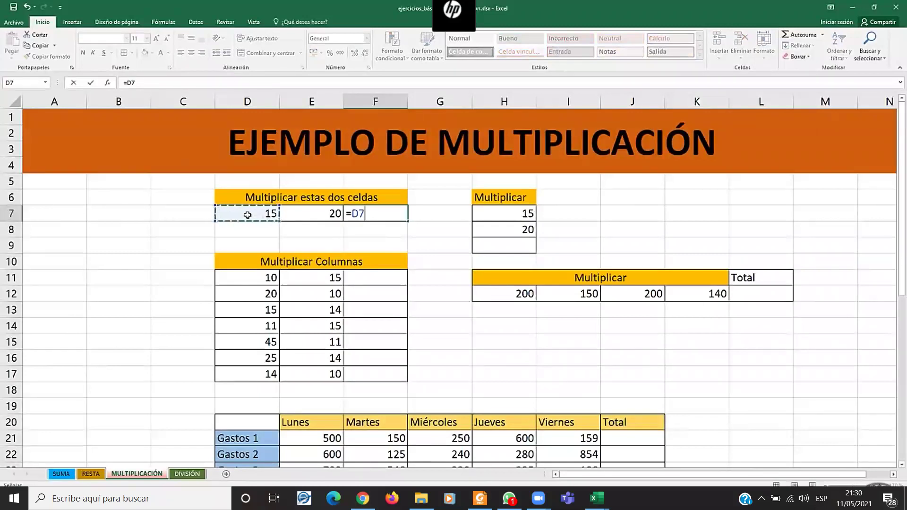
text(*)
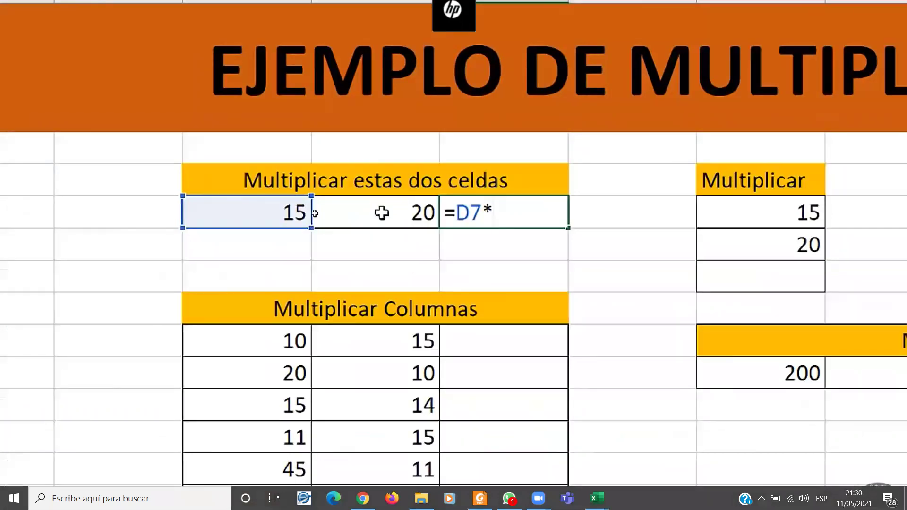
click(382, 213)
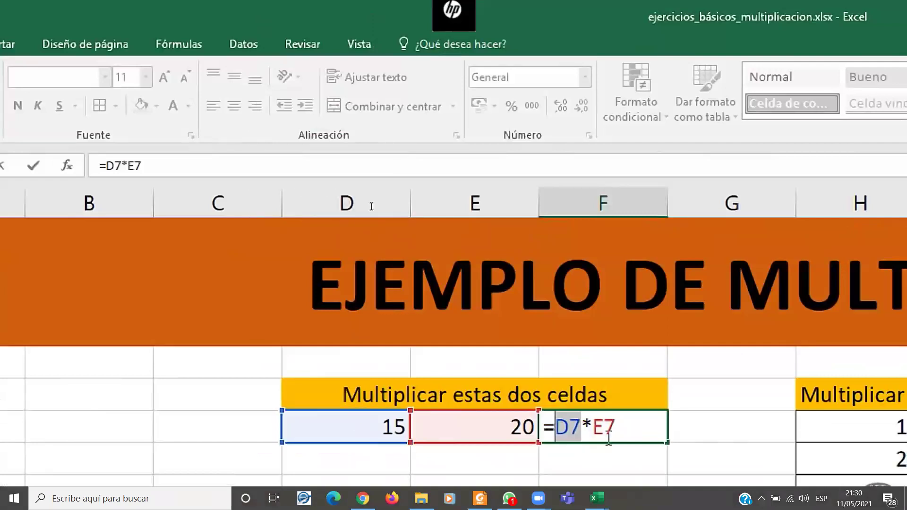
key(Return)
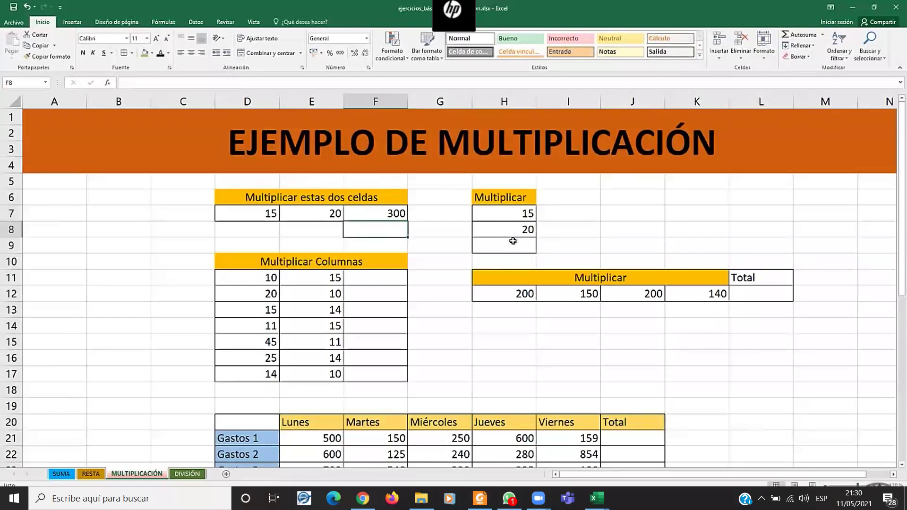
Enter =H7*H8 in H9 to multiply the vertical values, giving 300.
click(515, 243)
text(=)
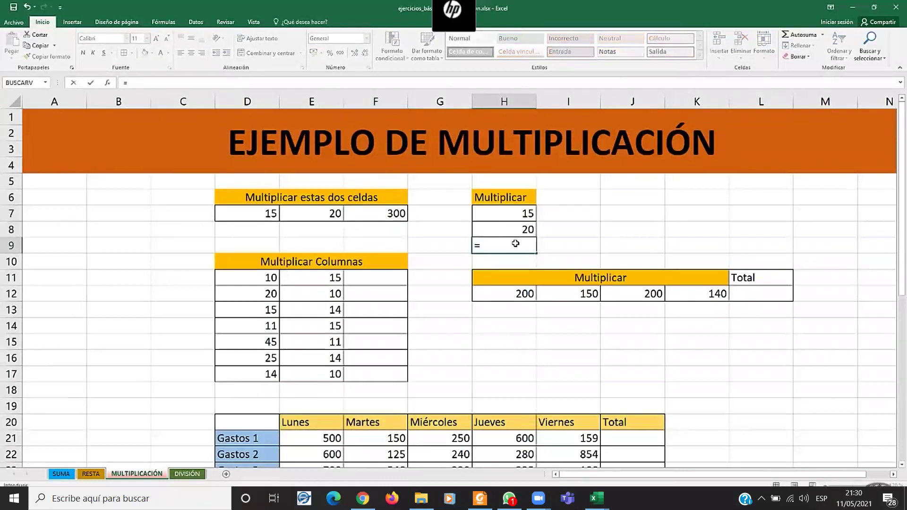
click(517, 217)
text(*)
click(521, 229)
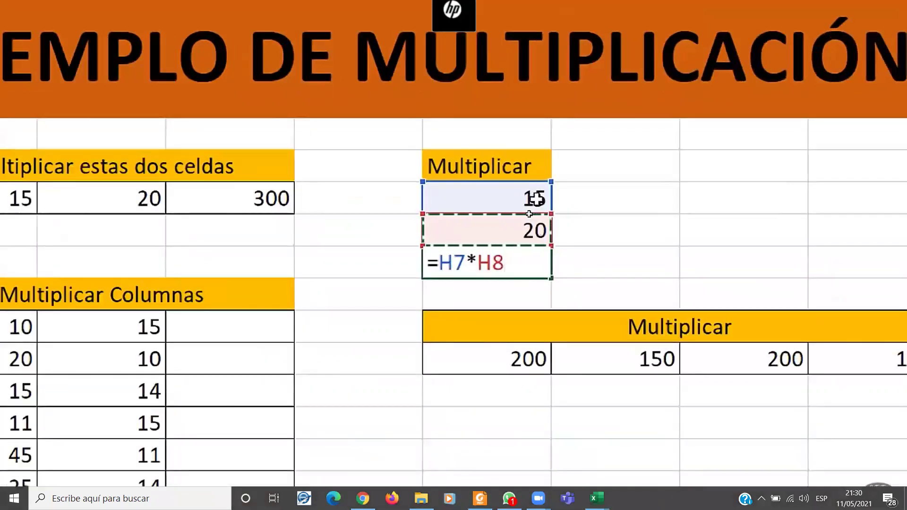
key(Return)
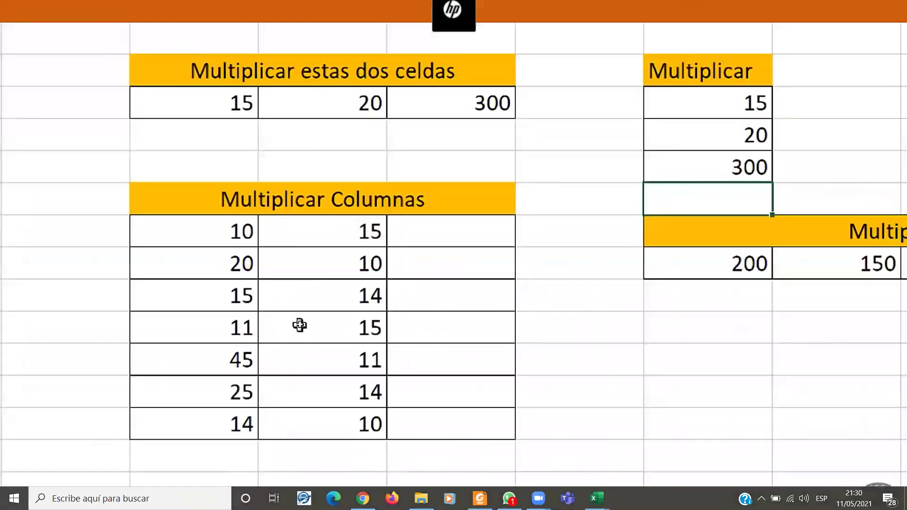
Build =D11*E11 in F11, redoing the stray E11 reference.
click(436, 236)
text(=)
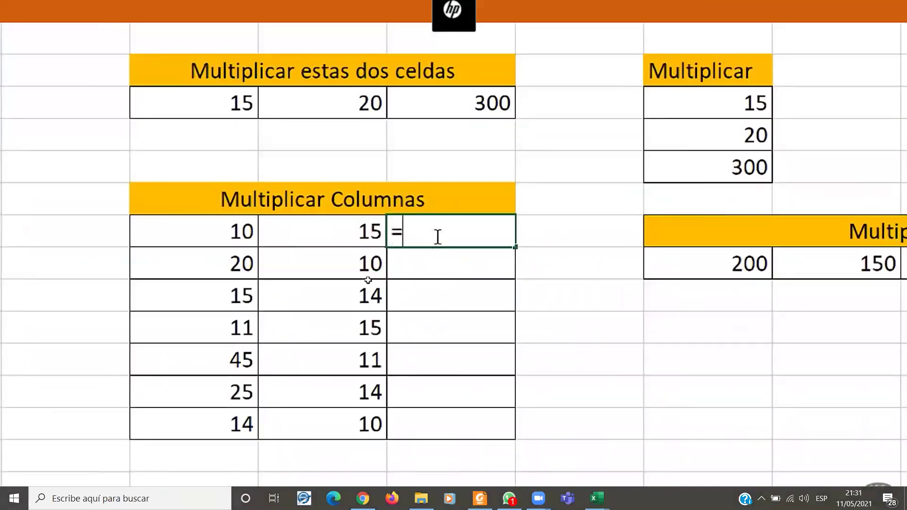
click(207, 237)
text(*)
click(361, 219)
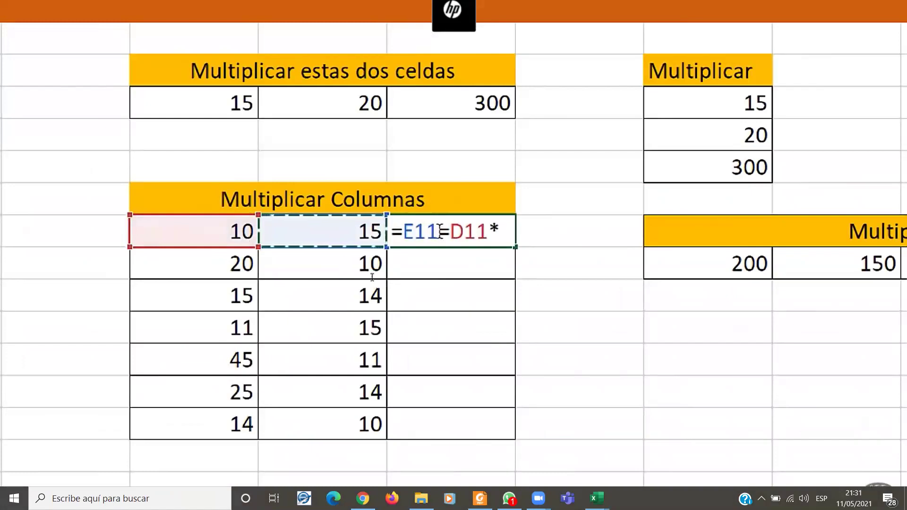
drag(439, 234, 510, 228)
key(BackSpace)
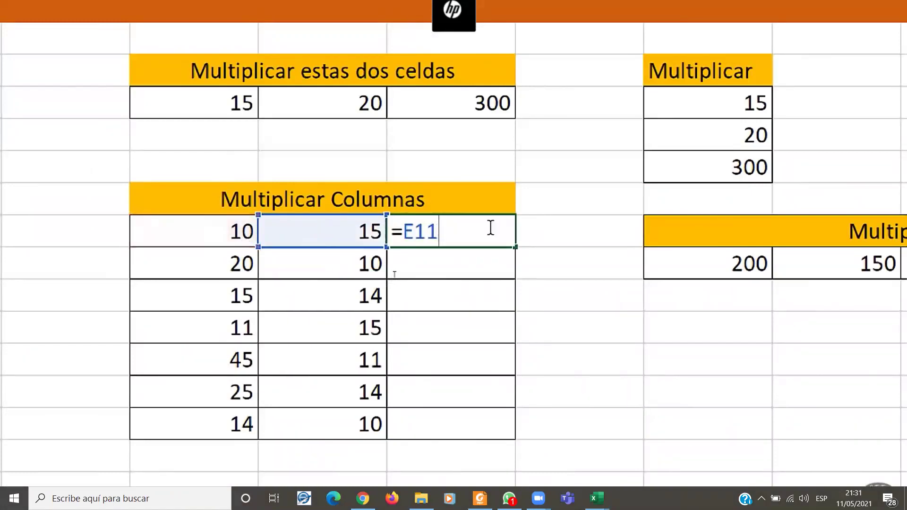
key(BackSpace)
key(BackSpace)
key(BackSpace)
click(242, 226)
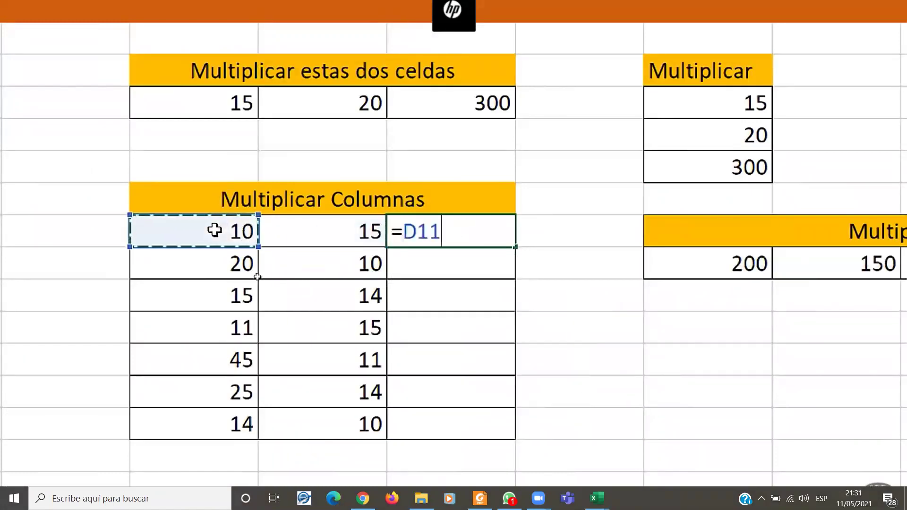
text(*)
click(310, 233)
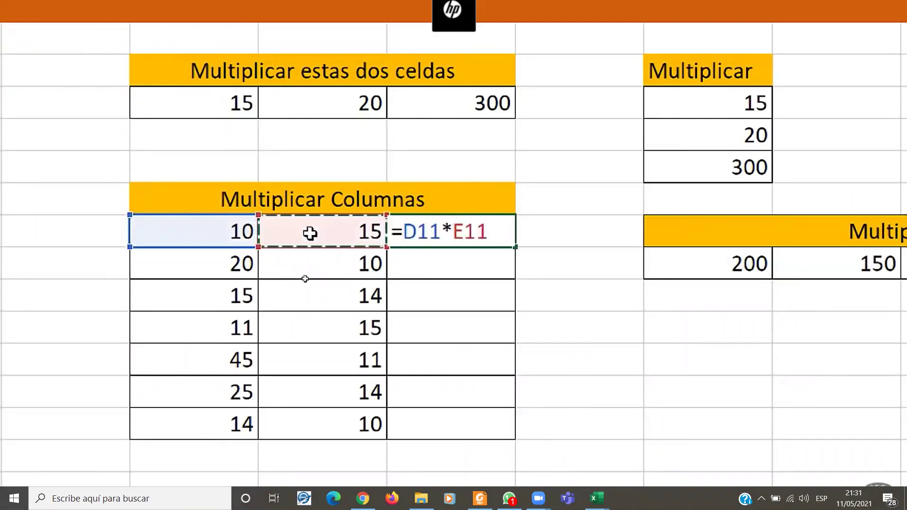
Commit =D11*E11 in F11 and fill it down to F17, giving 150 through 140.
click(423, 231)
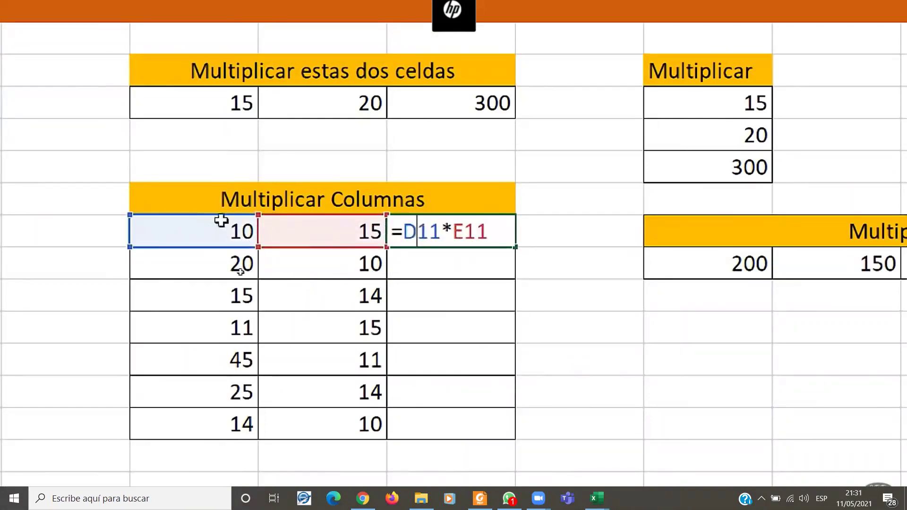
mouse_move(437, 230)
mouse_down()
mouse_move(402, 230)
mouse_move(440, 230)
mouse_up()
key(shift+Left)
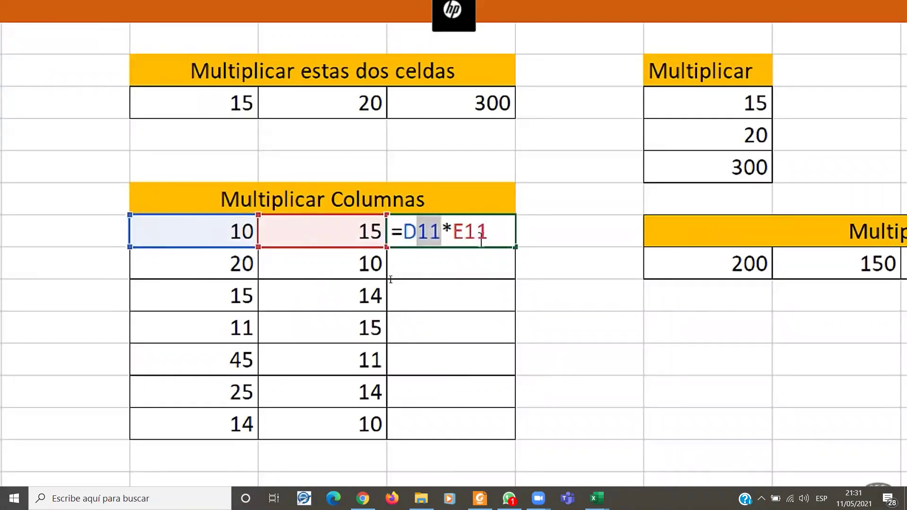
key(Right)
key(Right)
key(shift+Right)
key(shift+Right)
key(shift+Right)
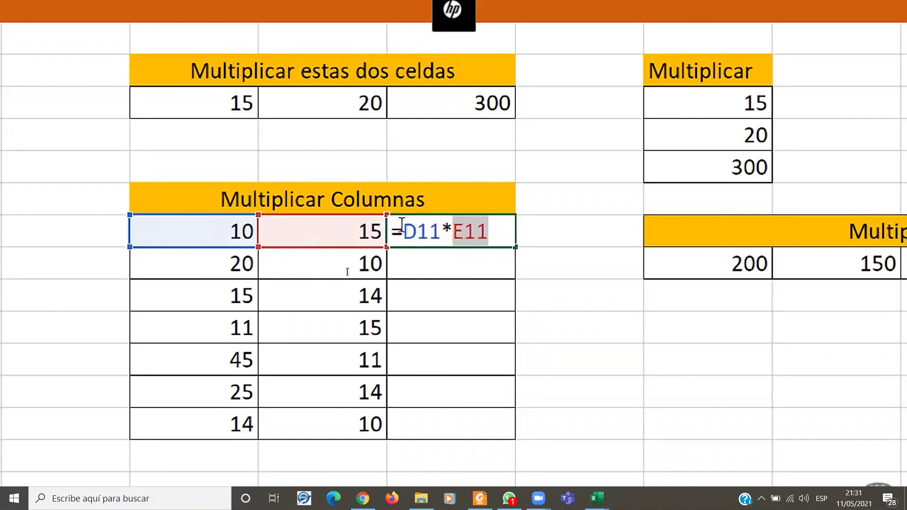
key(Right)
key(shift+Left)
key(shift+Left)
key(shift+Left)
key(Right)
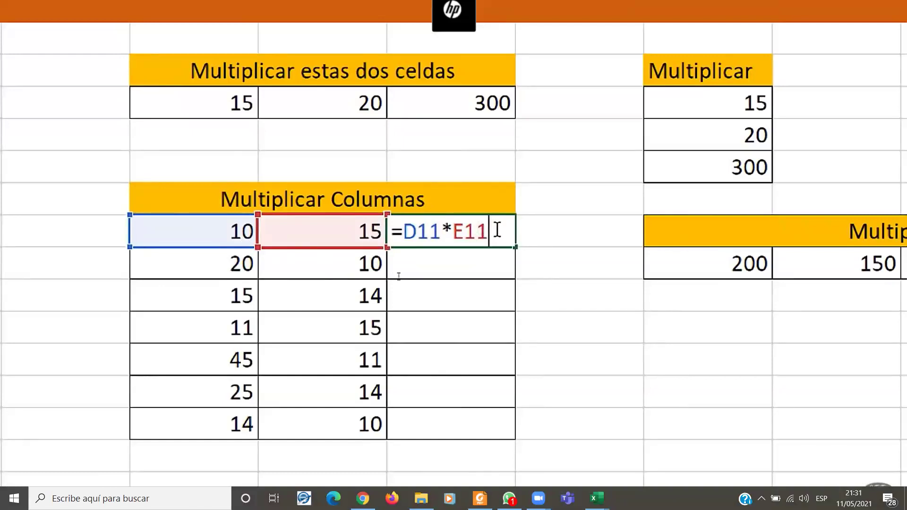
key(Return)
click(515, 237)
drag(514, 259, 497, 427)
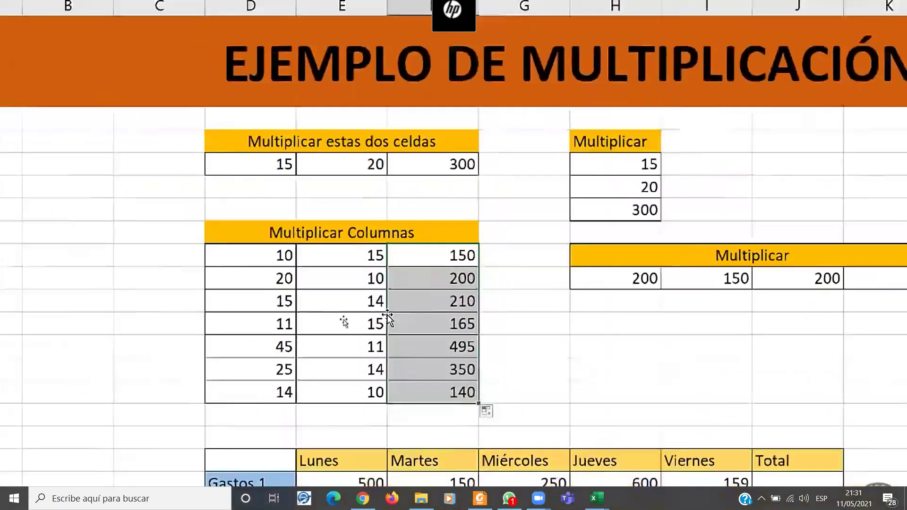
Enter =H12*I12*J12*K12 in the Total cell L12, giving 840000000.
click(780, 295)
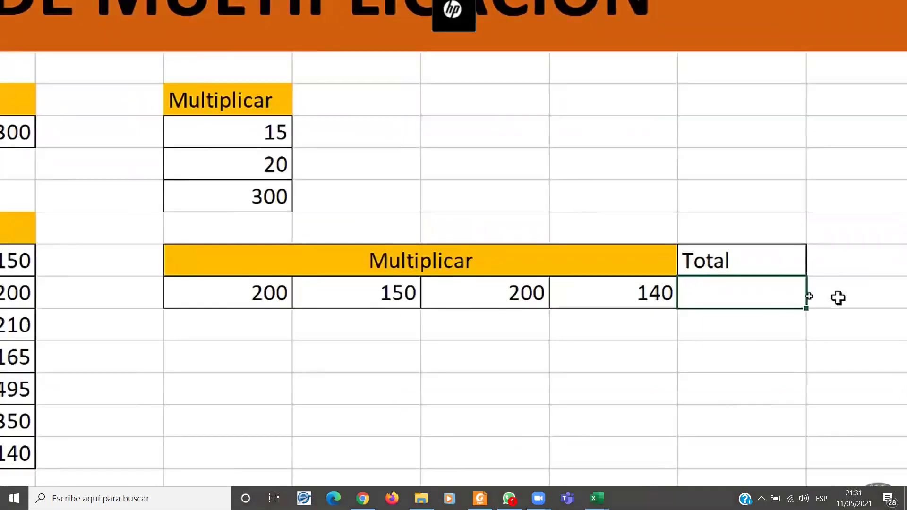
click(208, 292)
text(*)
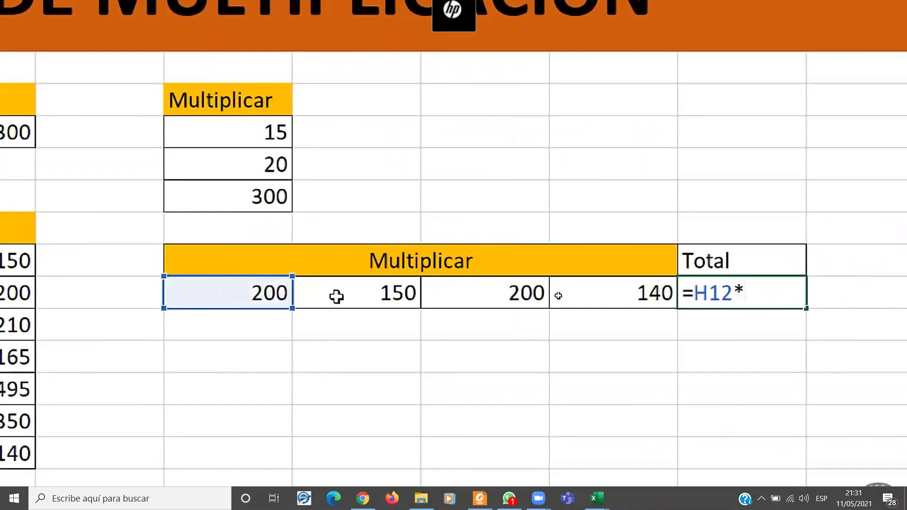
click(336, 296)
text(*)
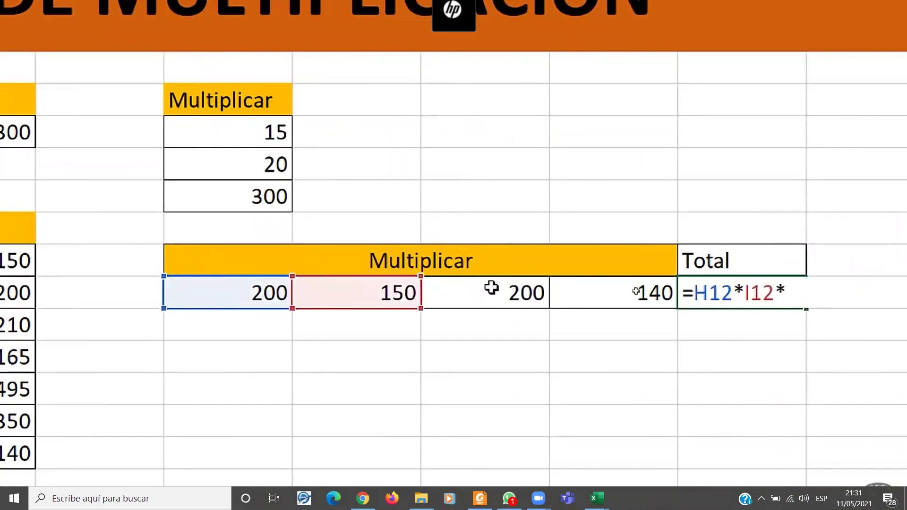
click(491, 287)
text(*)
click(619, 290)
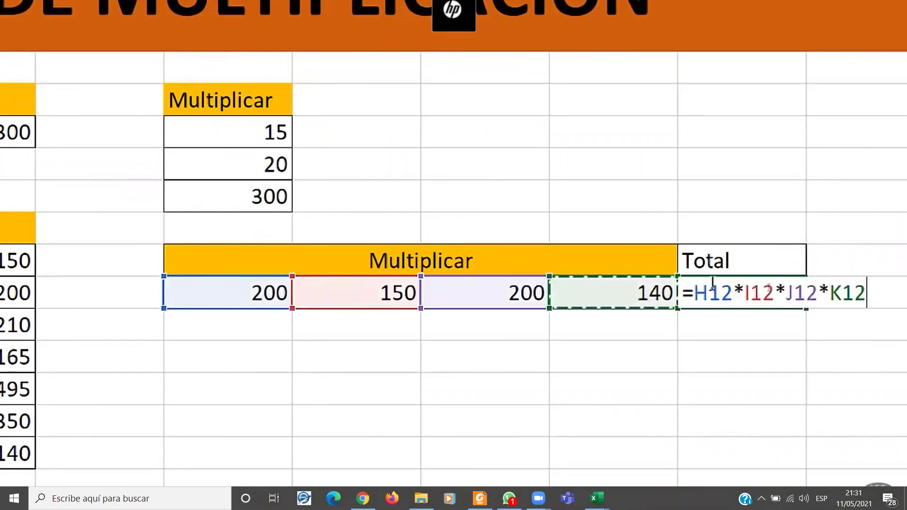
key(Return)
Review the factor cells H12 to K12 used in the L12 product.
click(771, 280)
click(263, 286)
click(334, 284)
click(488, 283)
click(622, 285)
click(308, 296)
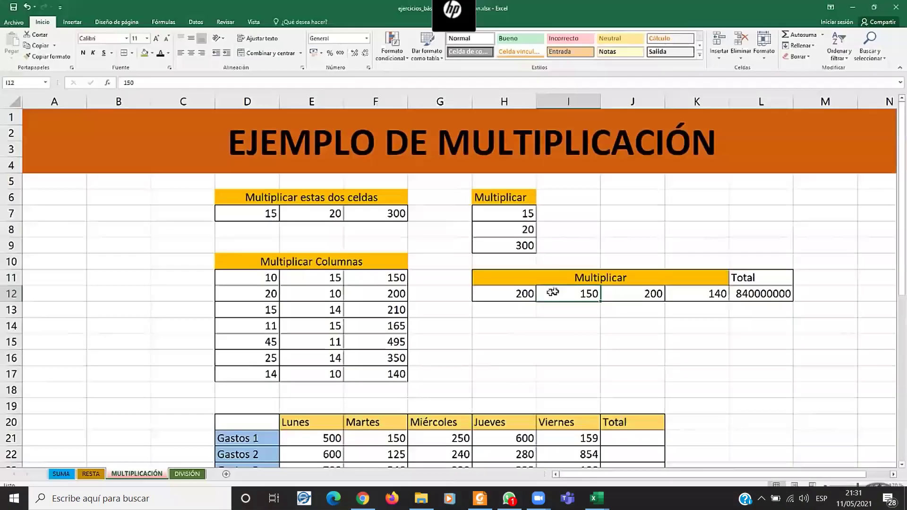
Enter =E21*F21*G21*H21*I21 in J21, the Gastos 1 total of Lunes to Viernes.
scroll(553, 292, down, 2)
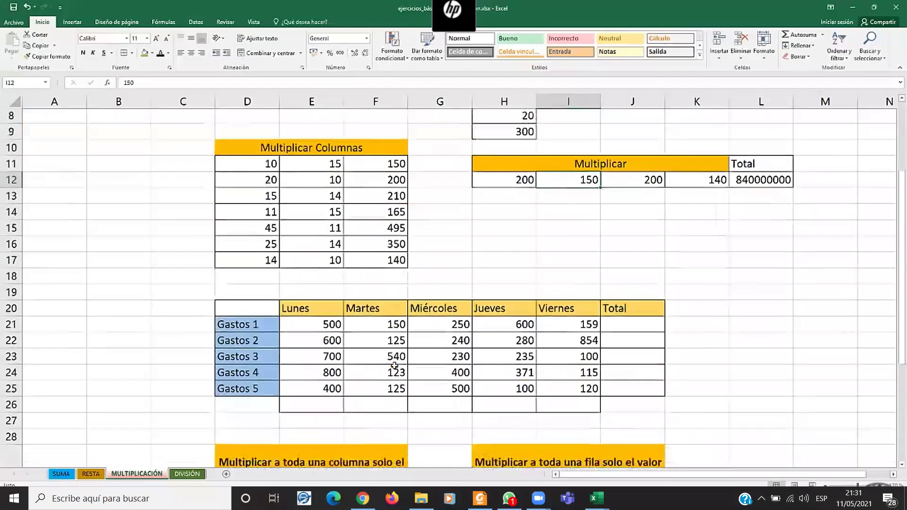
scroll(591, 269, down, 2)
click(635, 243)
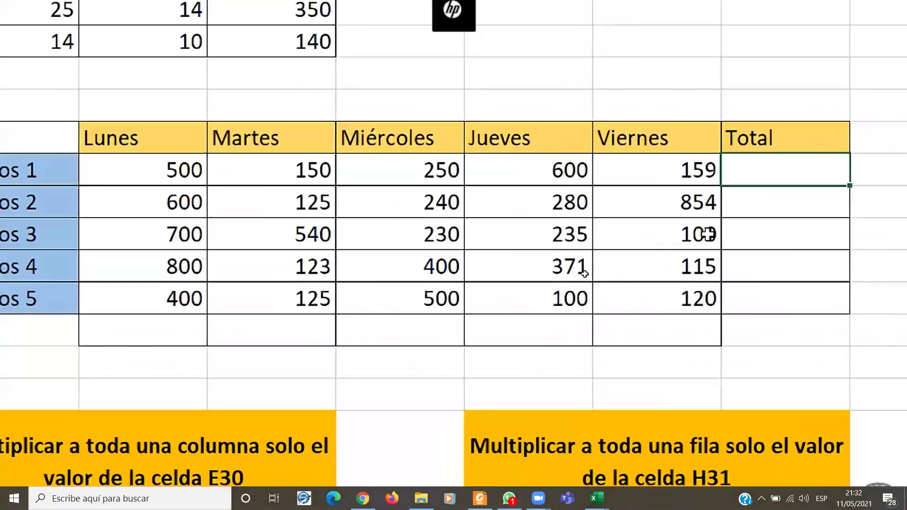
text(=)
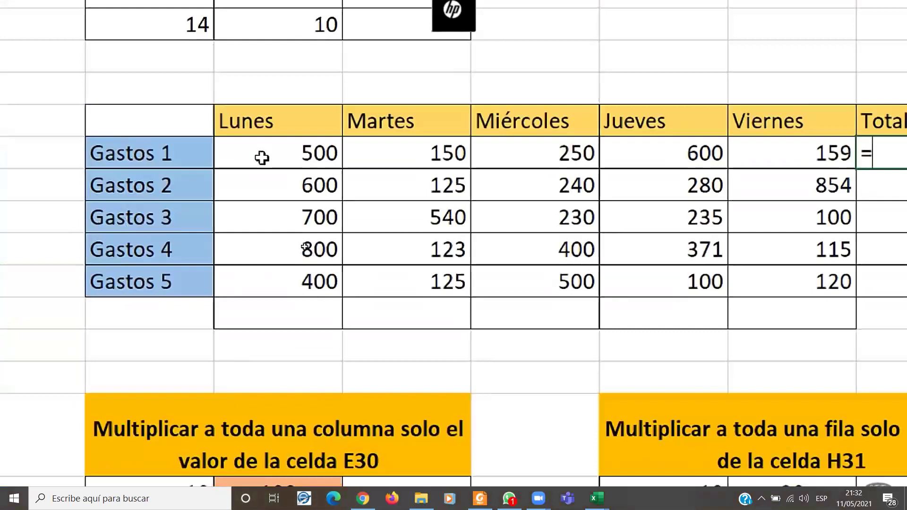
click(163, 166)
click(403, 153)
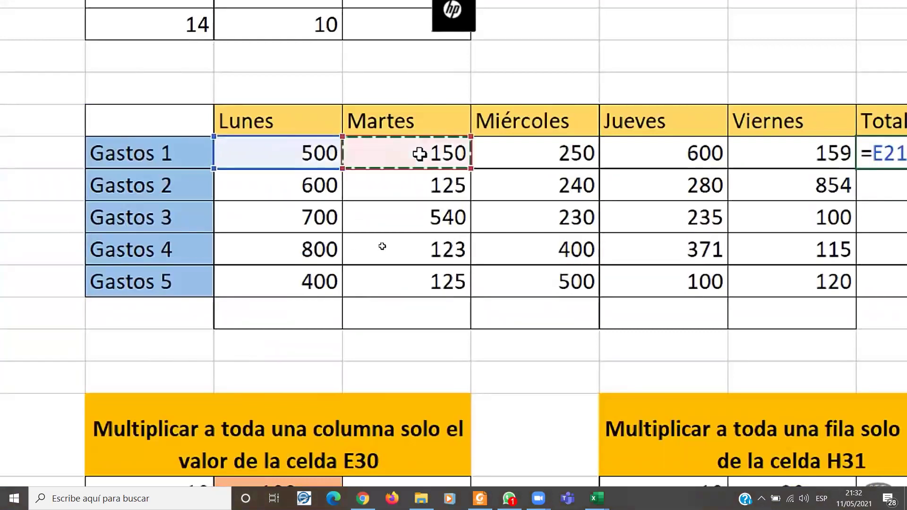
click(538, 153)
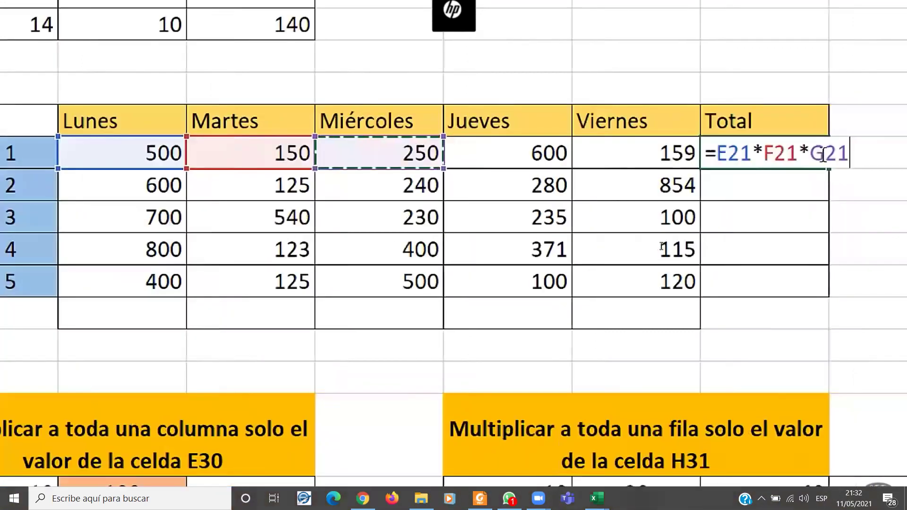
text(*)
click(461, 150)
text(*)
click(636, 154)
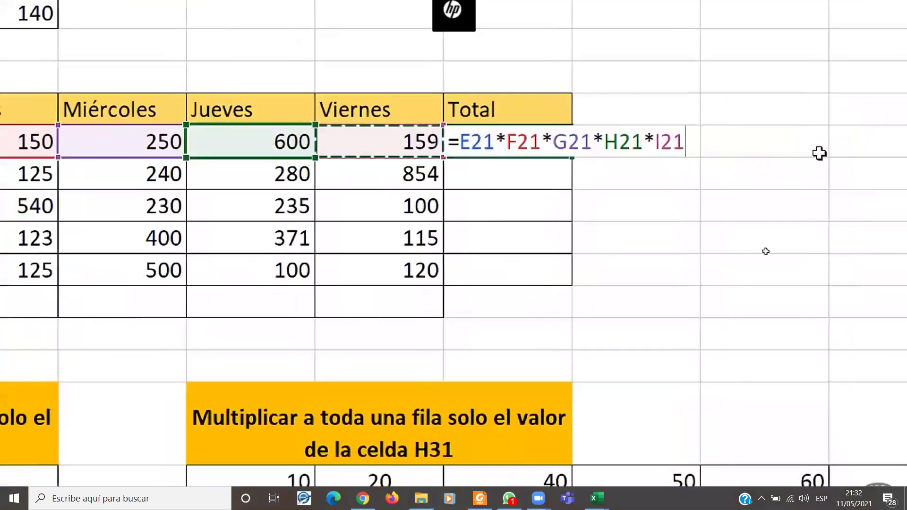
key(Return)
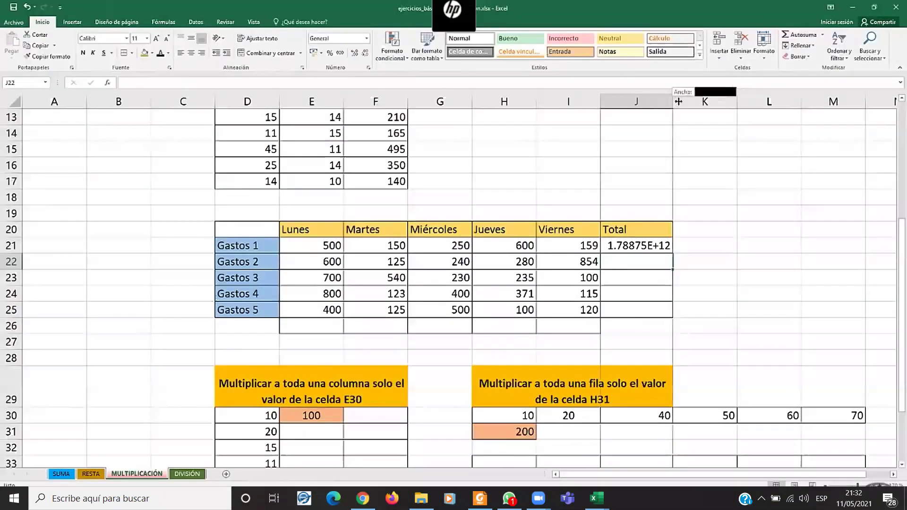
Widen column J and adjust the Gastos 1 total's decimal places in scientific format.
drag(685, 101, 733, 101)
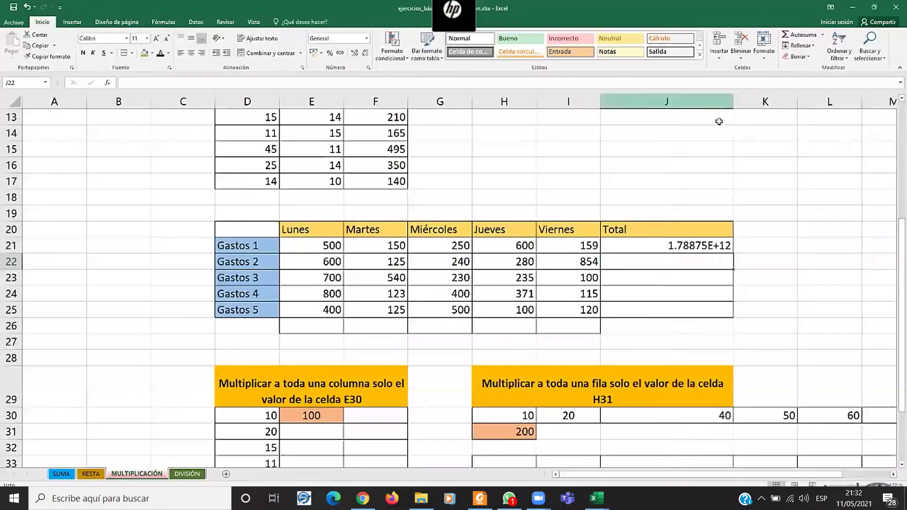
click(717, 247)
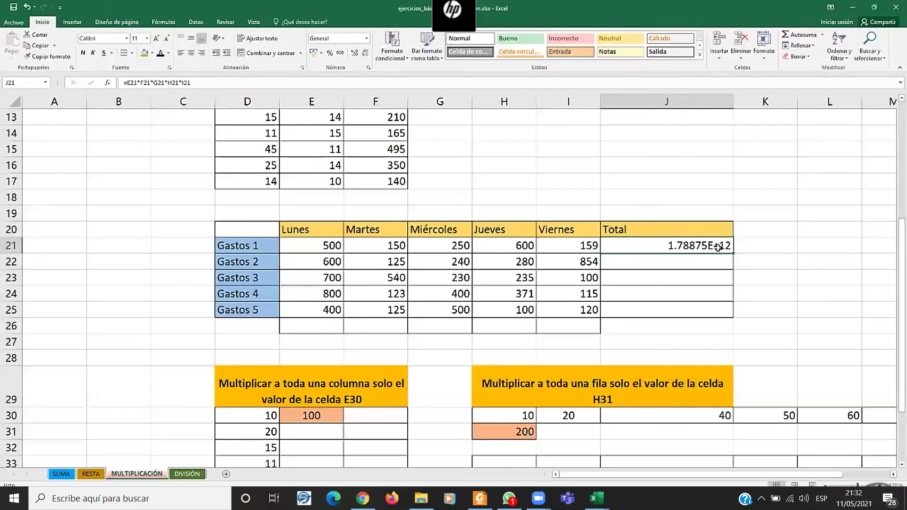
click(363, 53)
click(362, 53)
click(361, 55)
click(360, 54)
click(361, 54)
click(361, 55)
click(363, 54)
click(365, 55)
click(365, 54)
click(366, 54)
click(365, 55)
click(366, 54)
click(365, 54)
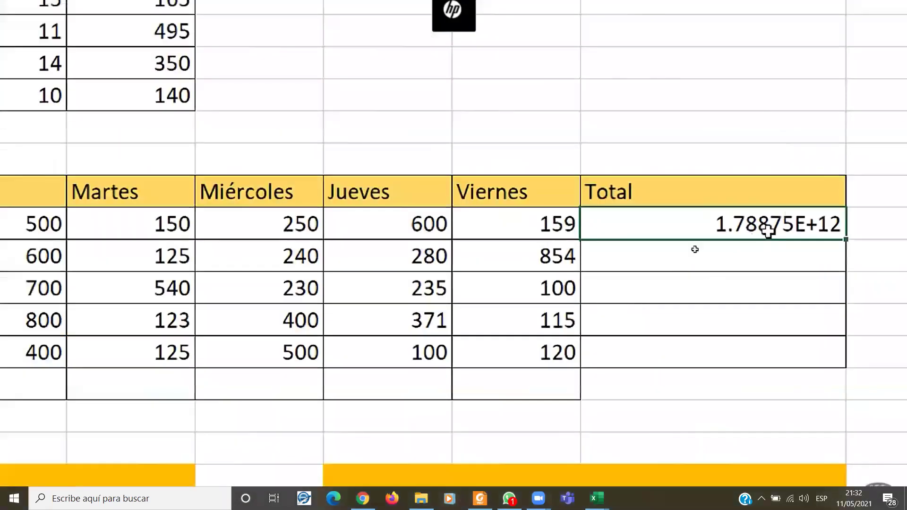
Fill the total formula down to J25 and inspect the Gastos 1 formula.
drag(846, 239, 857, 360)
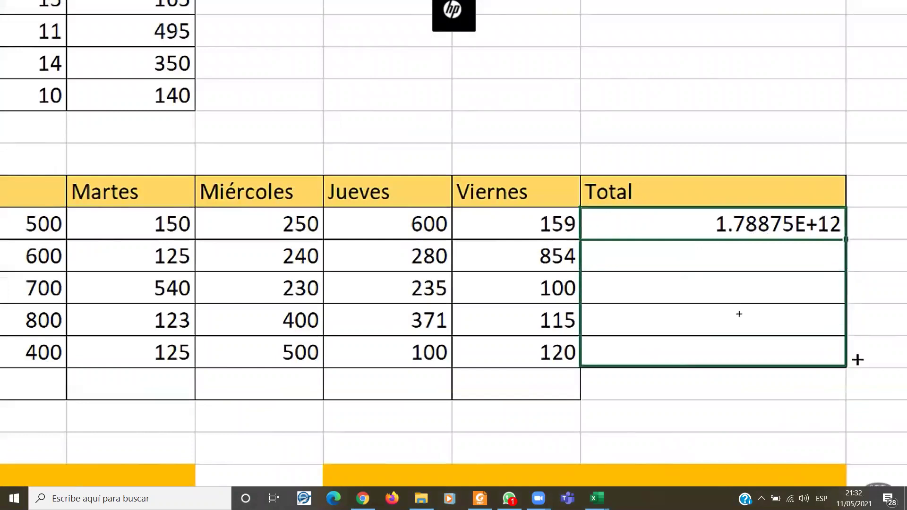
click(758, 347)
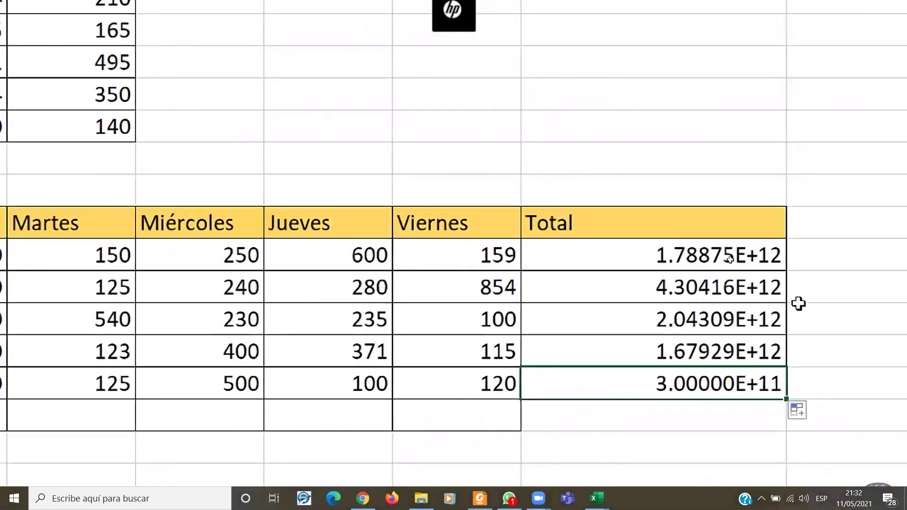
click(721, 251)
double_click(721, 256)
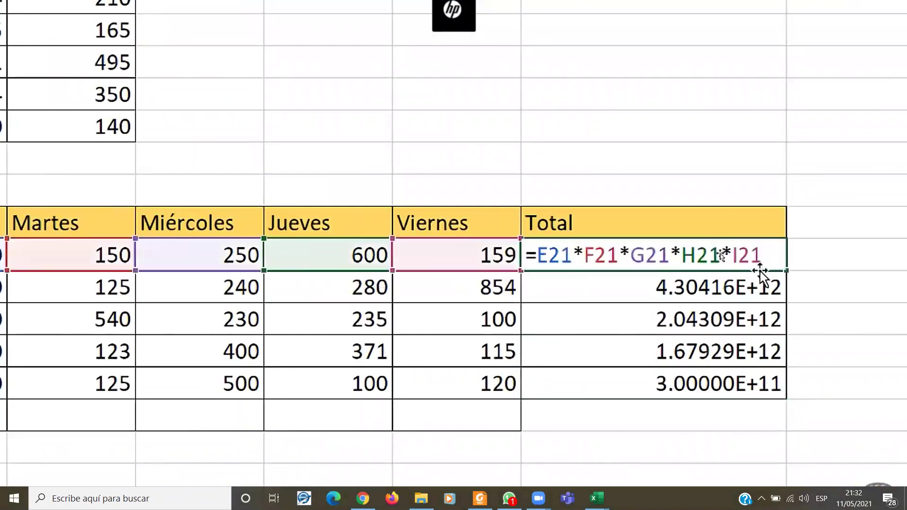
key(Escape)
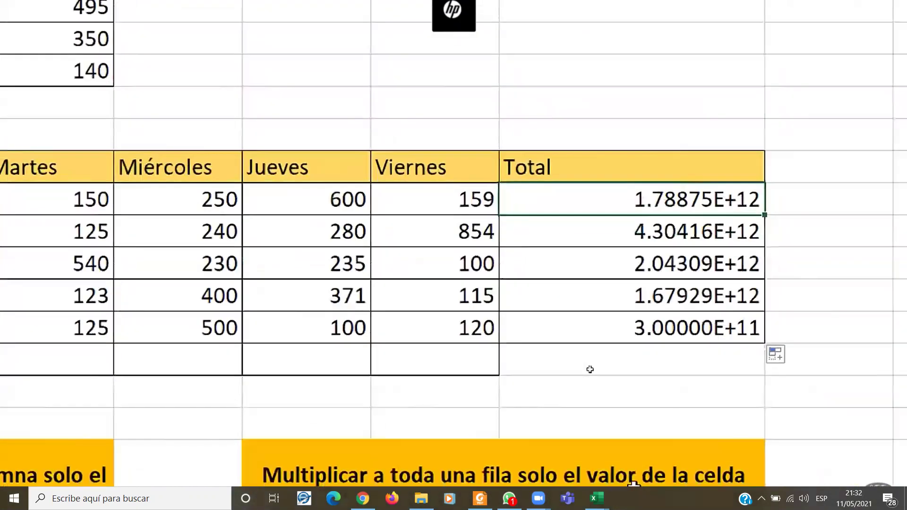
Show the Gastos 1 formula again, then start a new formula in E26 below Lunes.
click(233, 359)
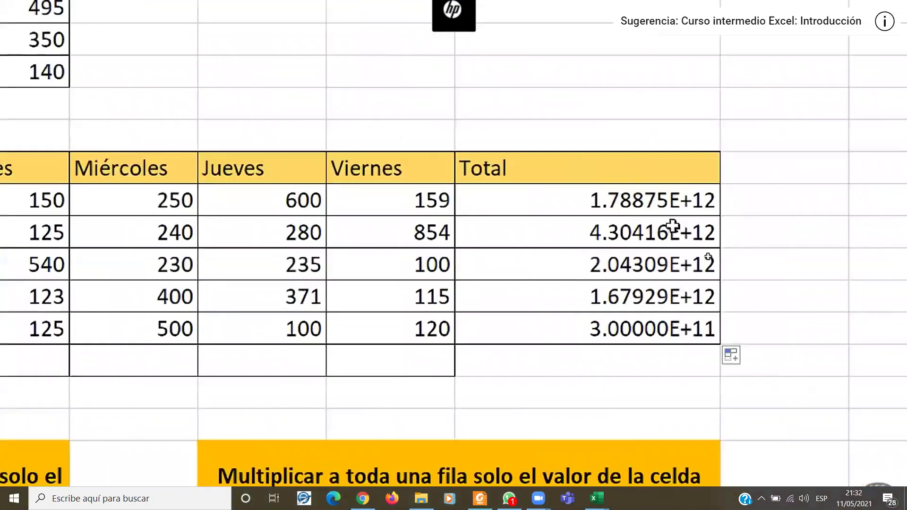
double_click(677, 200)
key(Escape)
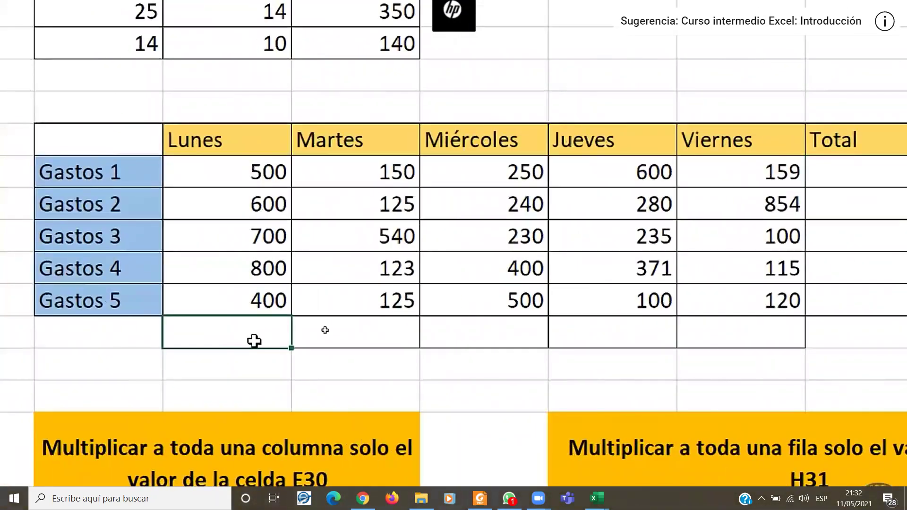
double_click(254, 341)
text(=)
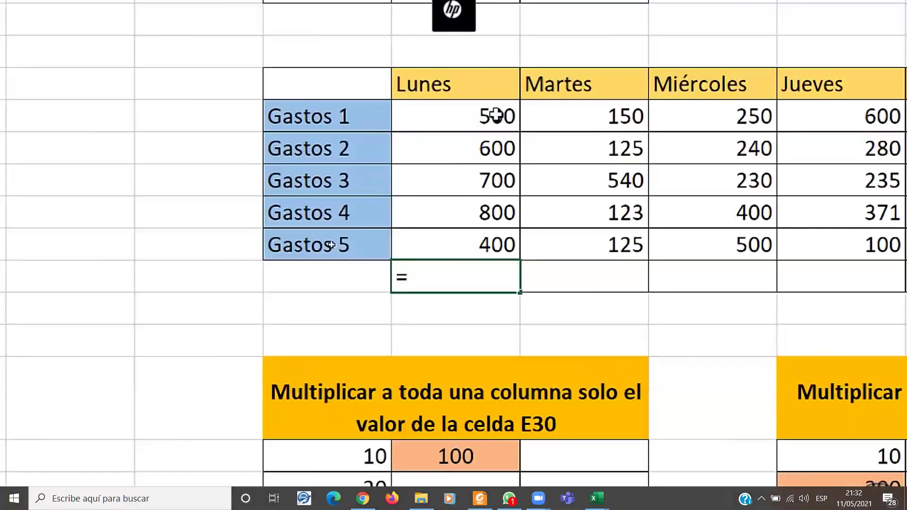
Enter =E21*E22*E23*E24*E25 in E26 and fill it right to I26 (6.72E+13 to 1.874E+11).
click(500, 59)
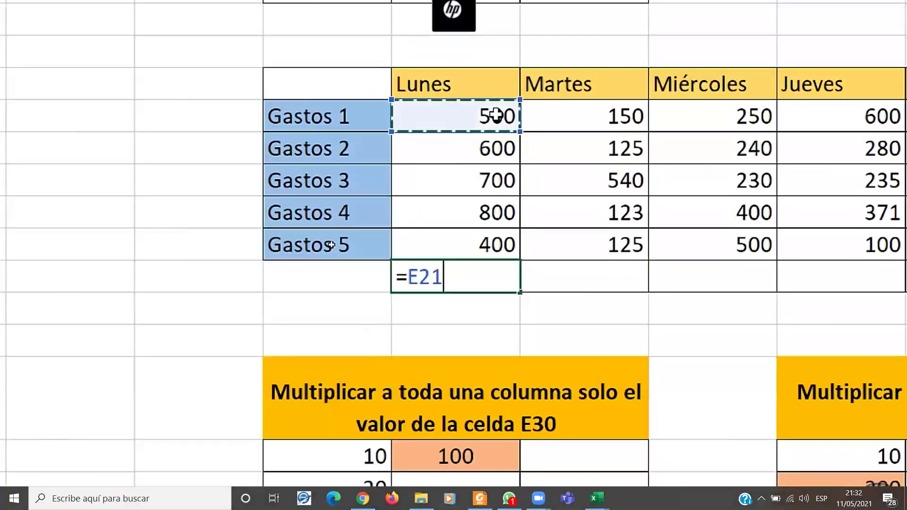
text(*)
click(498, 148)
text(*)
click(497, 180)
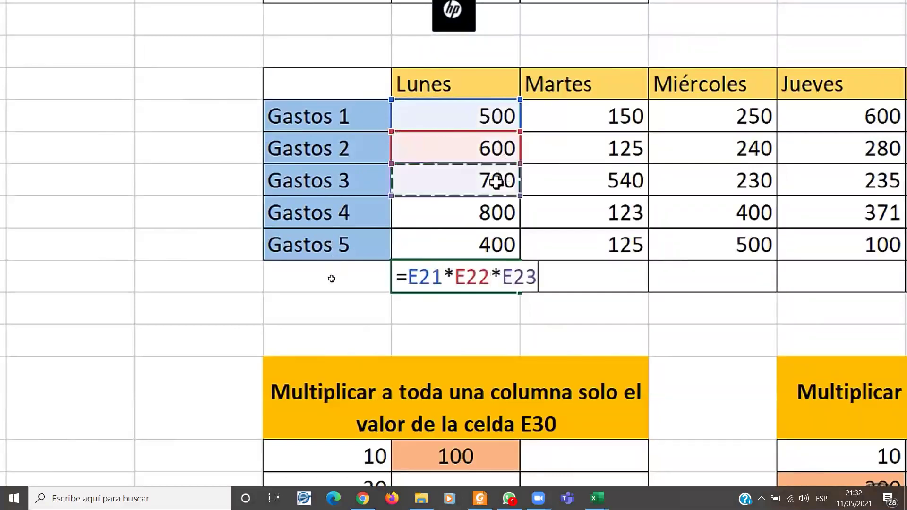
text(*)
click(494, 207)
text(*)
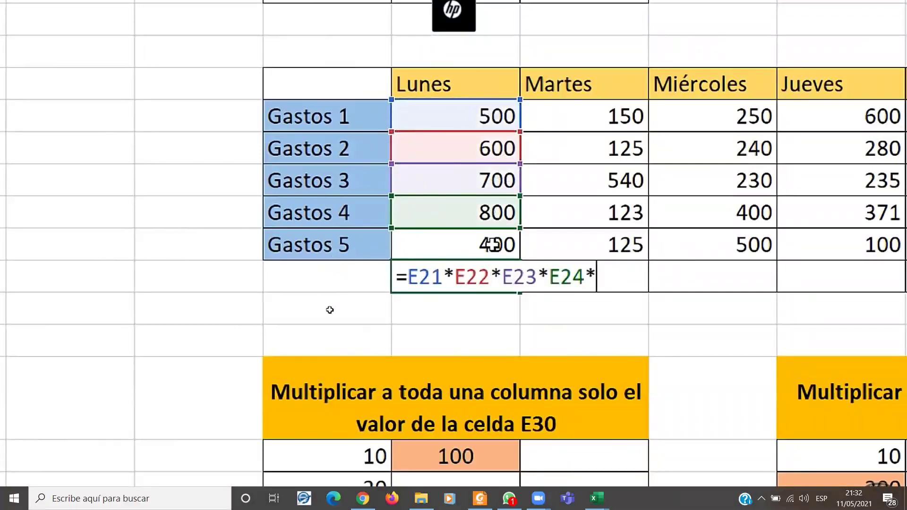
click(492, 241)
key(Return)
click(501, 281)
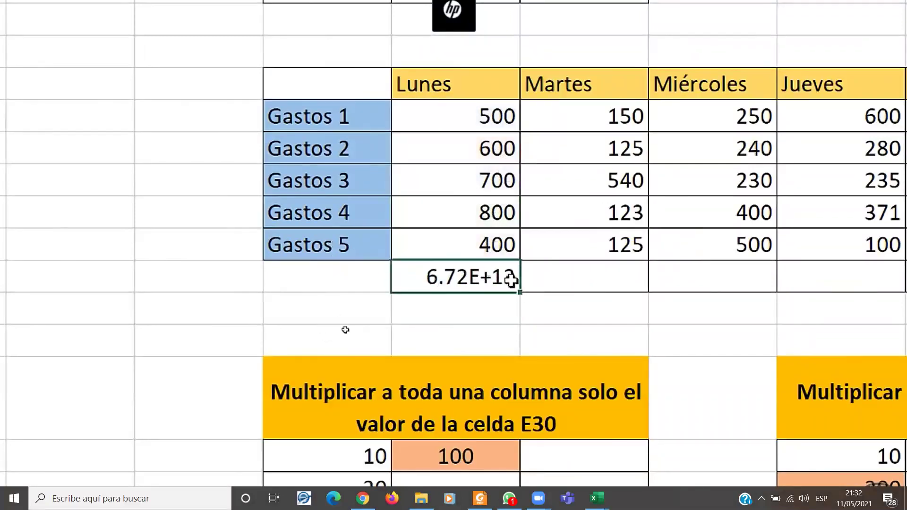
mouse_move(520, 293)
mouse_down()
mouse_move(873, 290)
mouse_move(635, 265)
mouse_up()
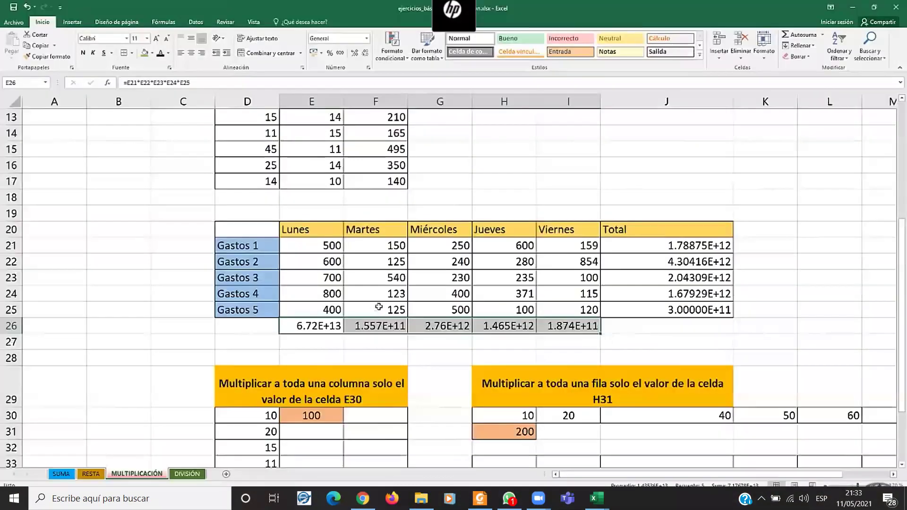
Enter =D30*E30 in F30 so it returns 1000.
scroll(377, 304, down, 3)
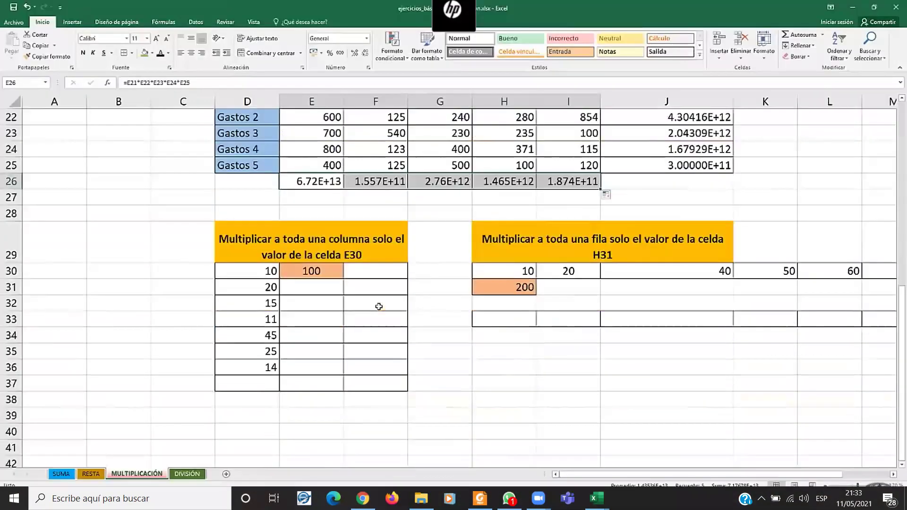
click(368, 273)
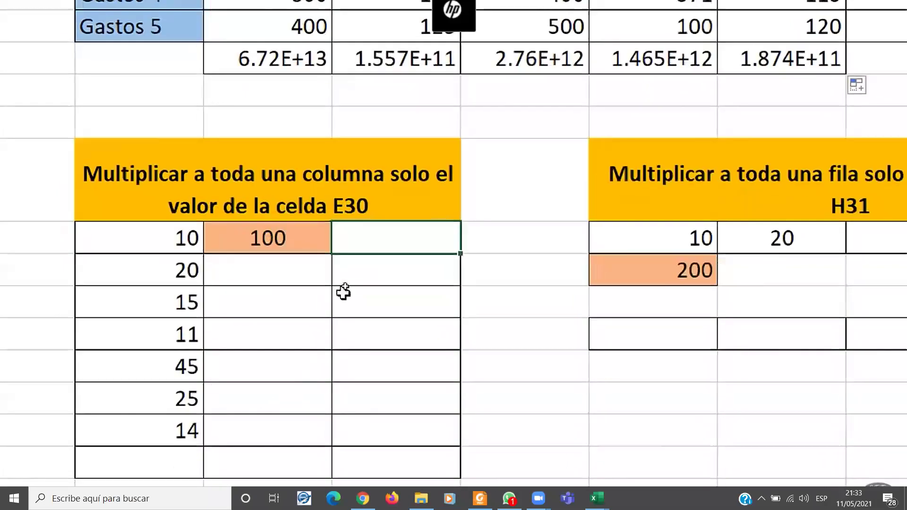
click(328, 228)
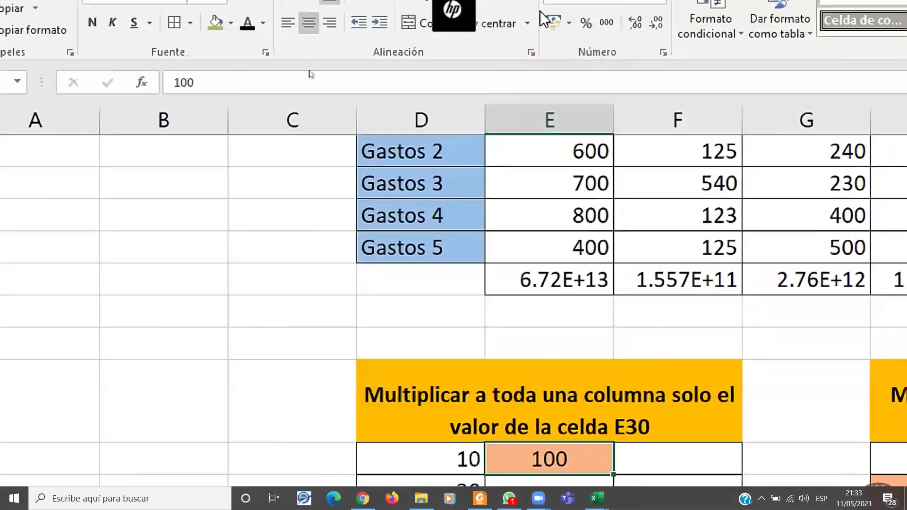
click(539, 117)
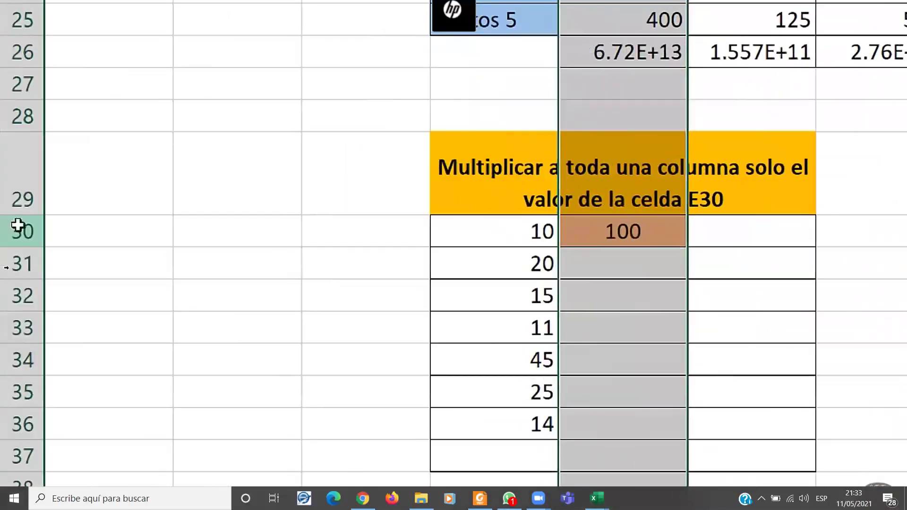
click(0, 234)
click(688, 234)
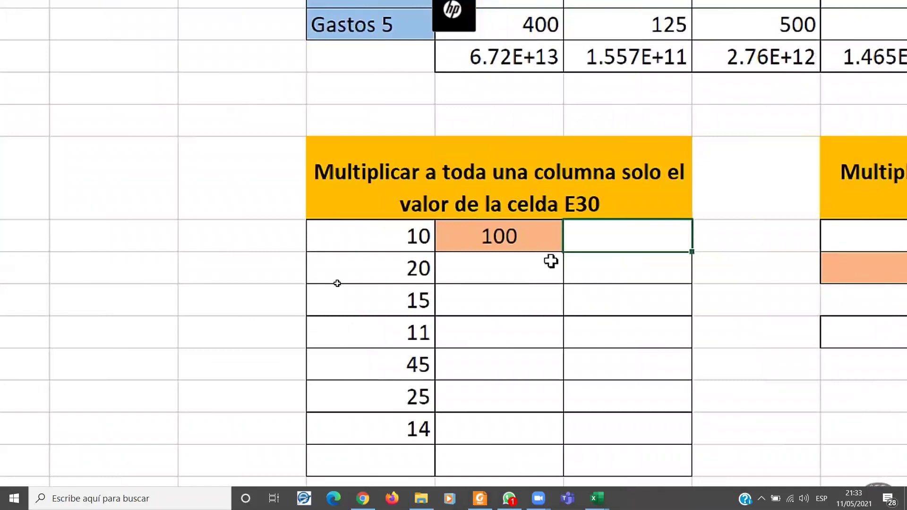
text(=)
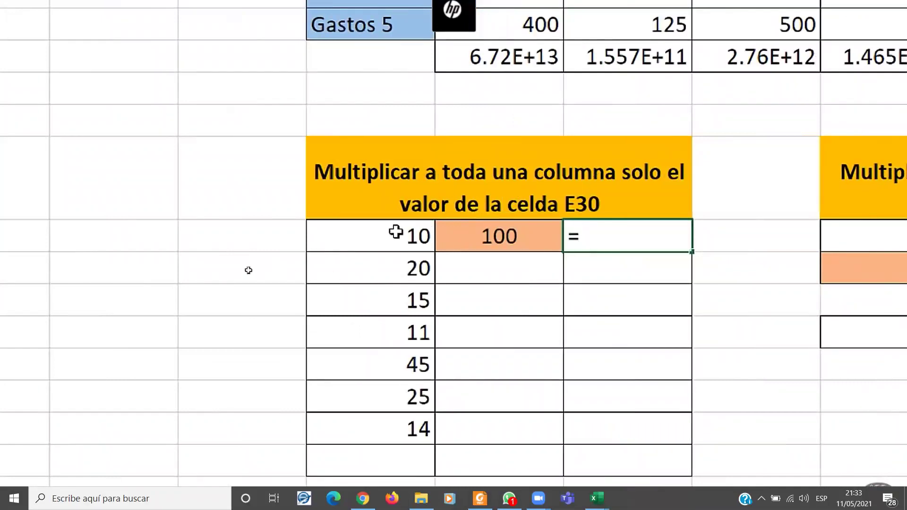
click(373, 237)
text(*)
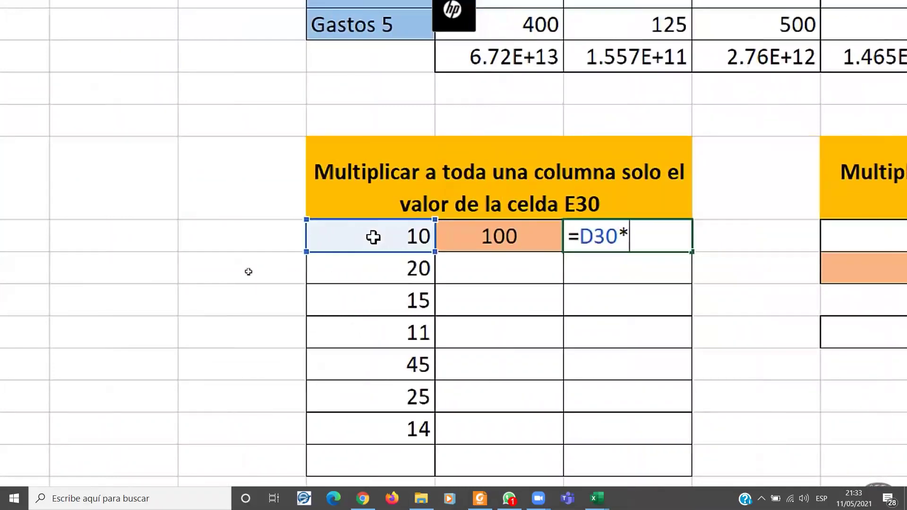
click(491, 241)
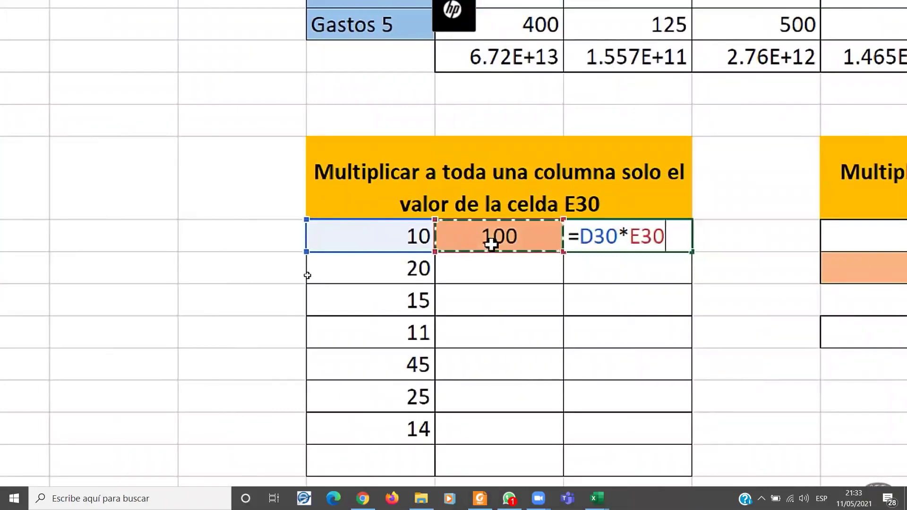
key(Return)
Fill the F30 formula down to F36.
click(630, 226)
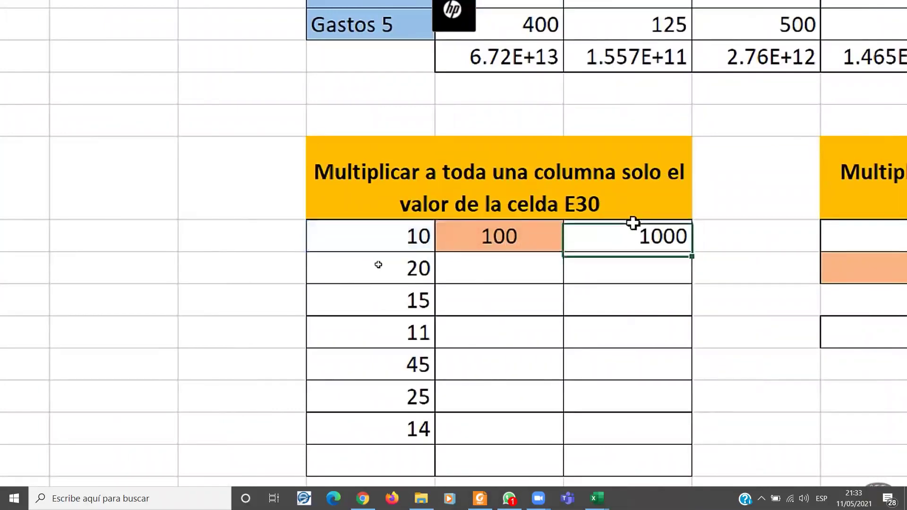
drag(693, 253, 676, 443)
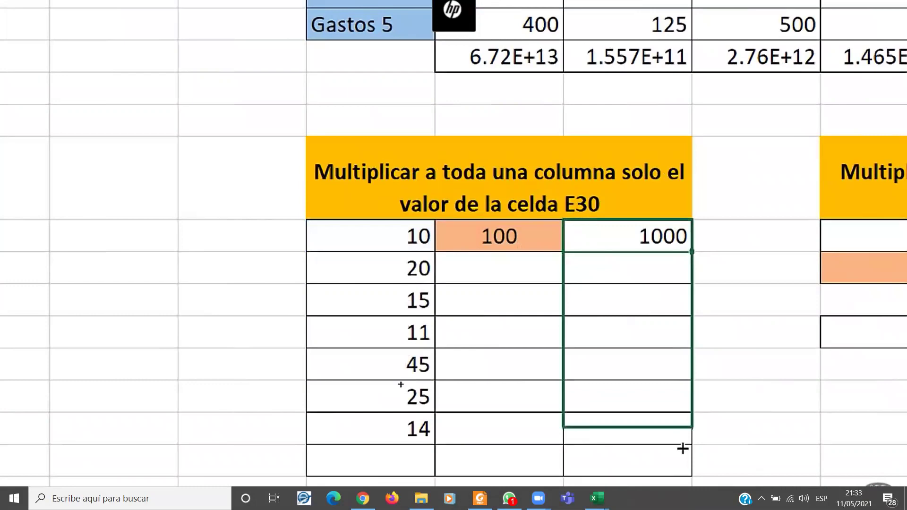
click(643, 347)
click(659, 269)
Inspect the copied formulas in F30–F33 to see the E30 reference shift row by row.
double_click(664, 242)
double_click(647, 236)
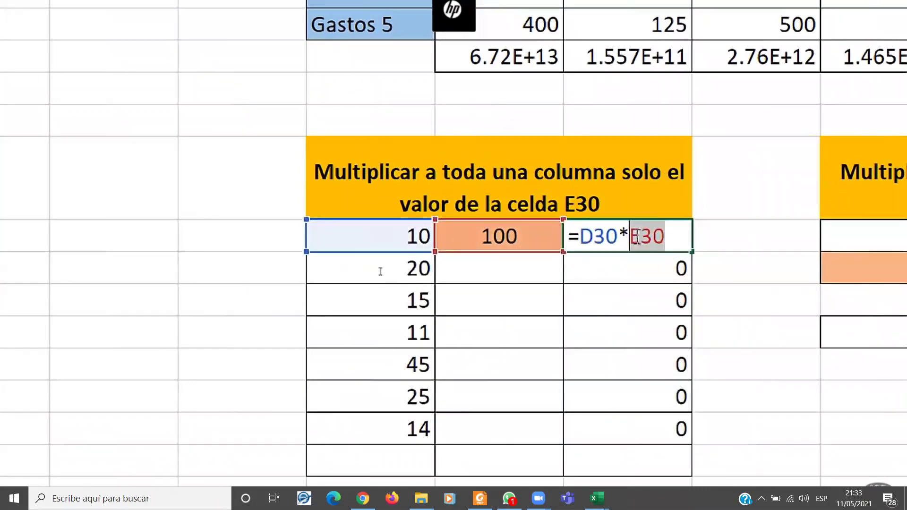
key(Return)
double_click(642, 270)
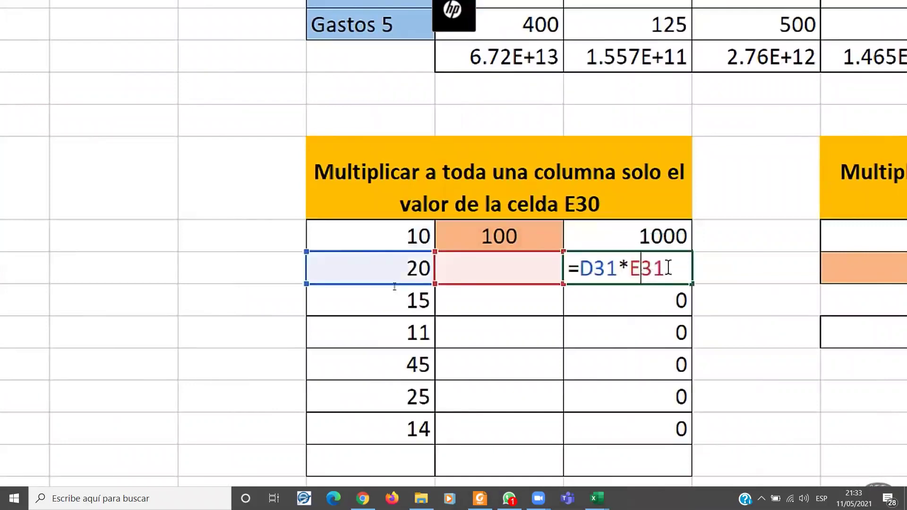
key(Return)
double_click(647, 300)
drag(642, 300, 652, 304)
key(Return)
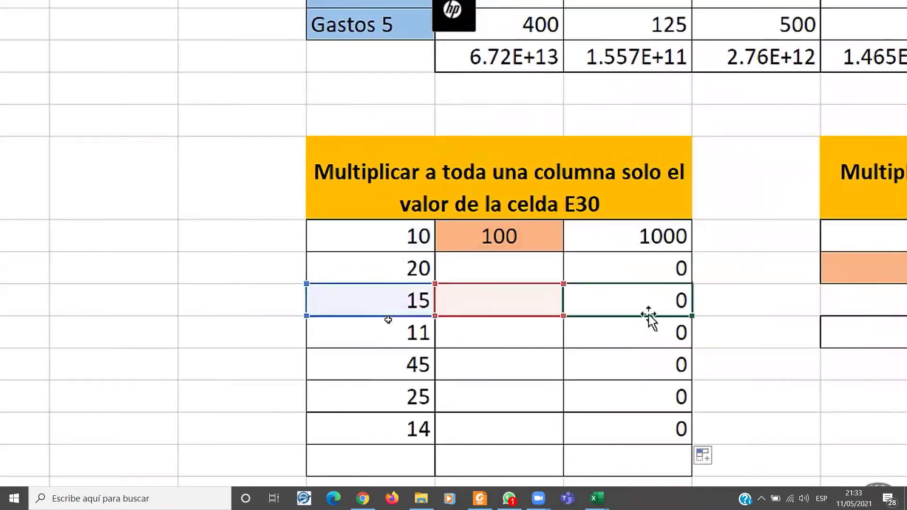
double_click(651, 330)
key(Escape)
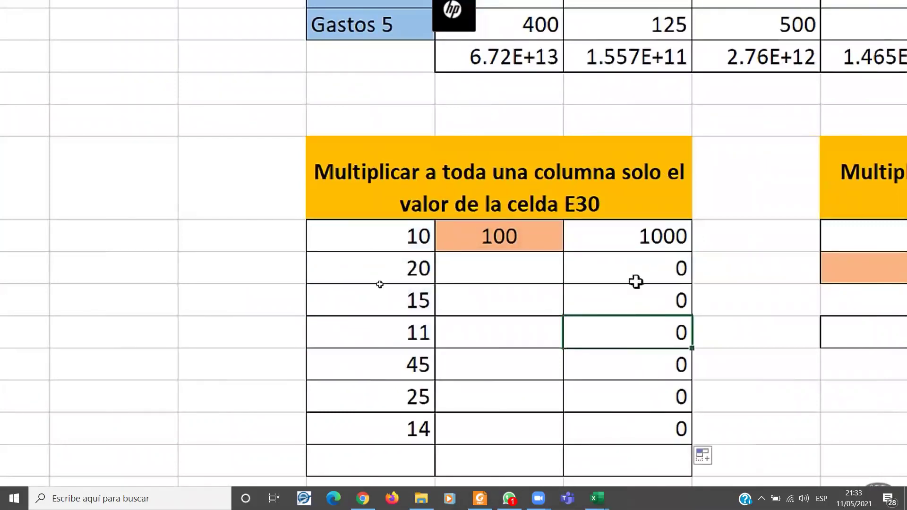
double_click(645, 237)
drag(664, 236, 643, 231)
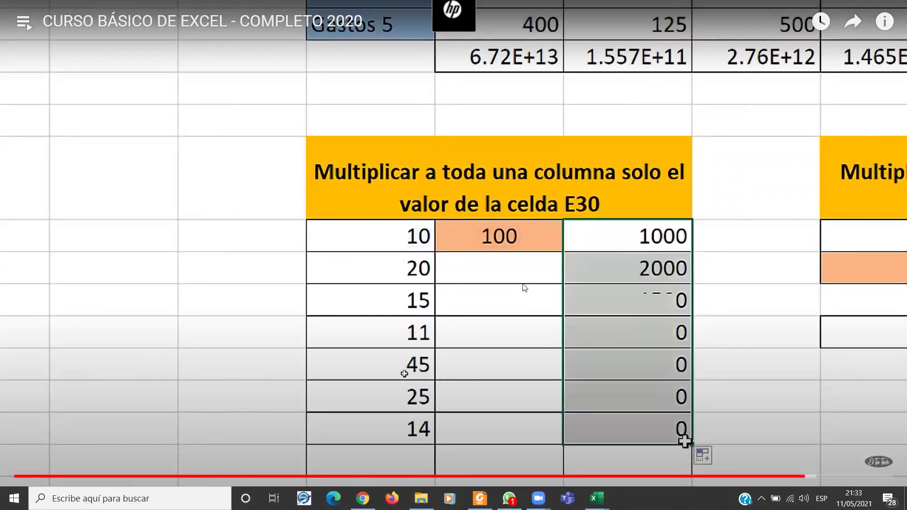
Pause the course video, leave fullscreen and expand its description.
click(474, 245)
key(Escape)
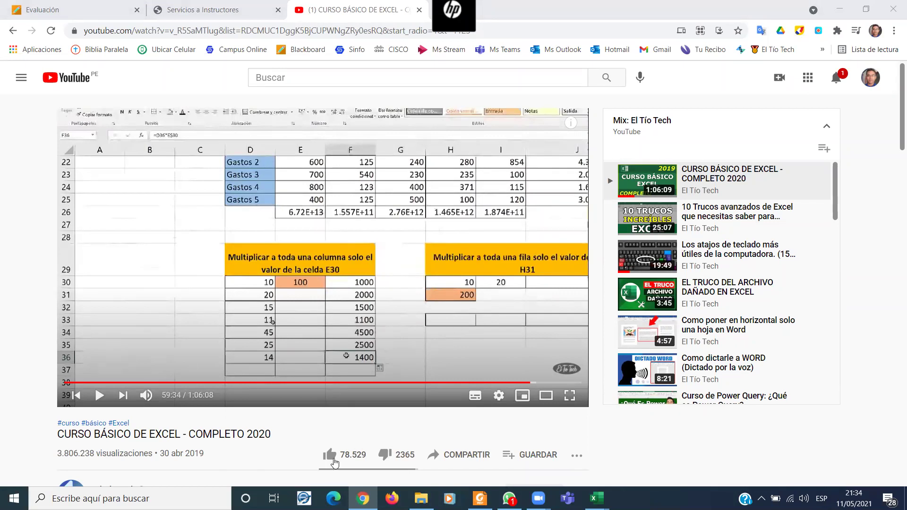
scroll(303, 444, down, 3)
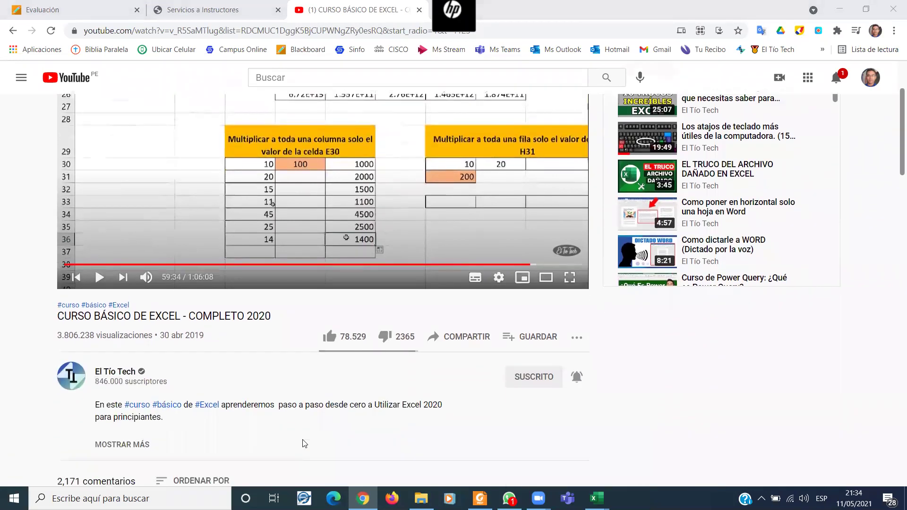
scroll(305, 443, down, 1)
click(128, 392)
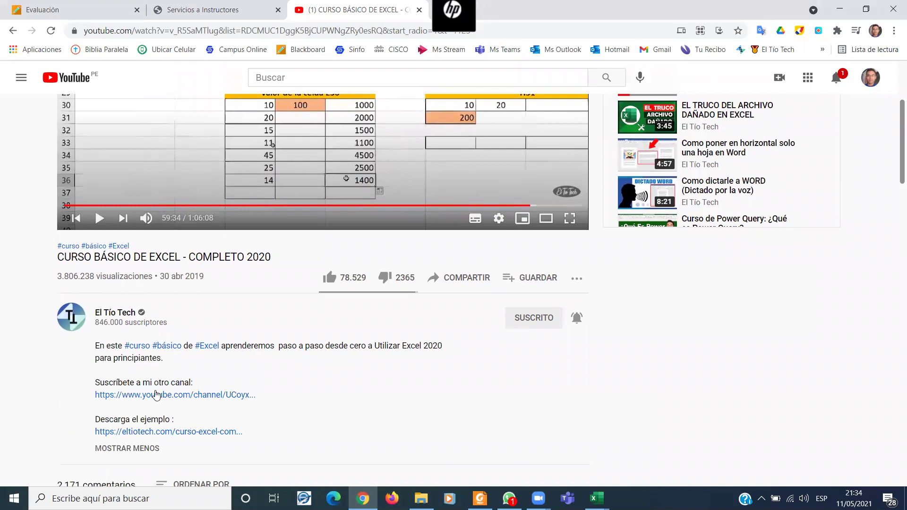
Open the description's example-download link in a new tab and switch to it.
scroll(415, 425, down, 1)
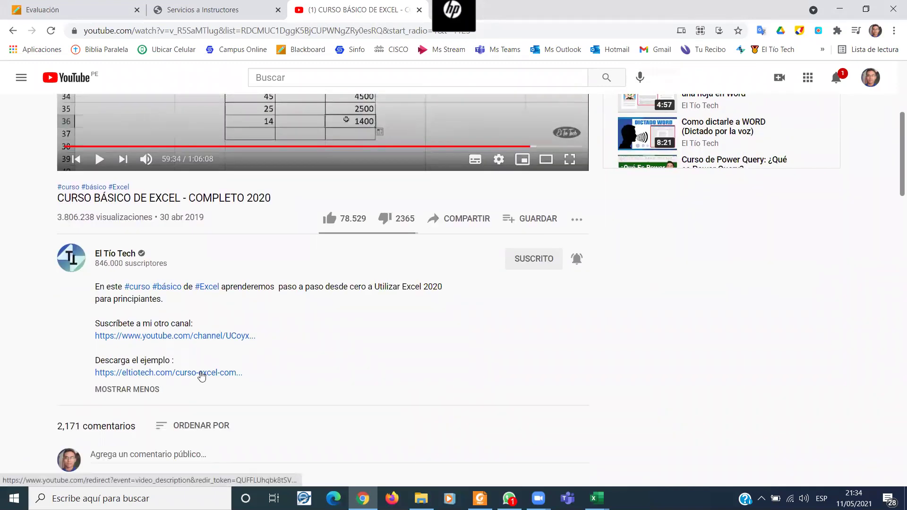
right_click(201, 375)
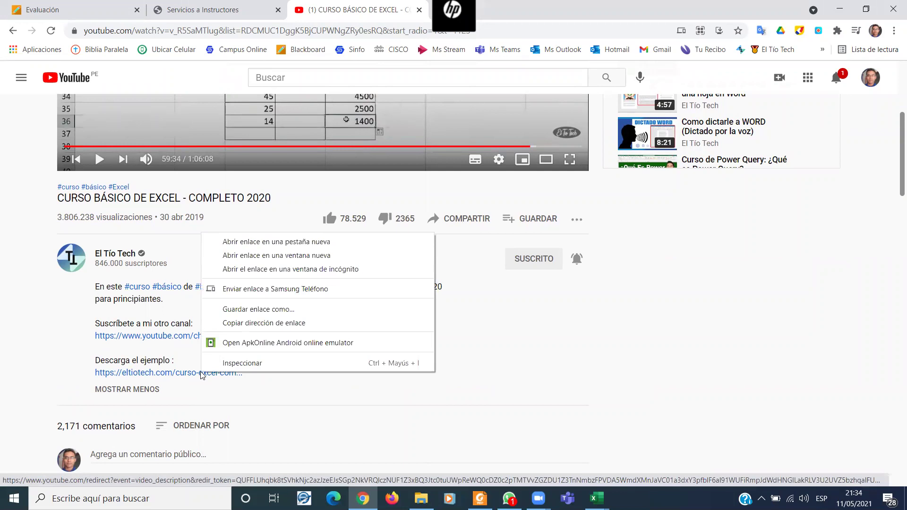
click(287, 244)
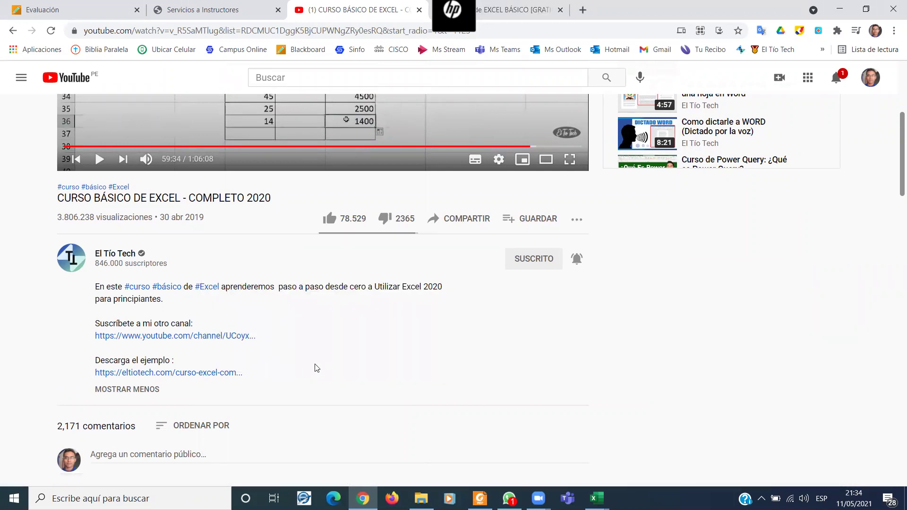
scroll(458, 307, up, 5)
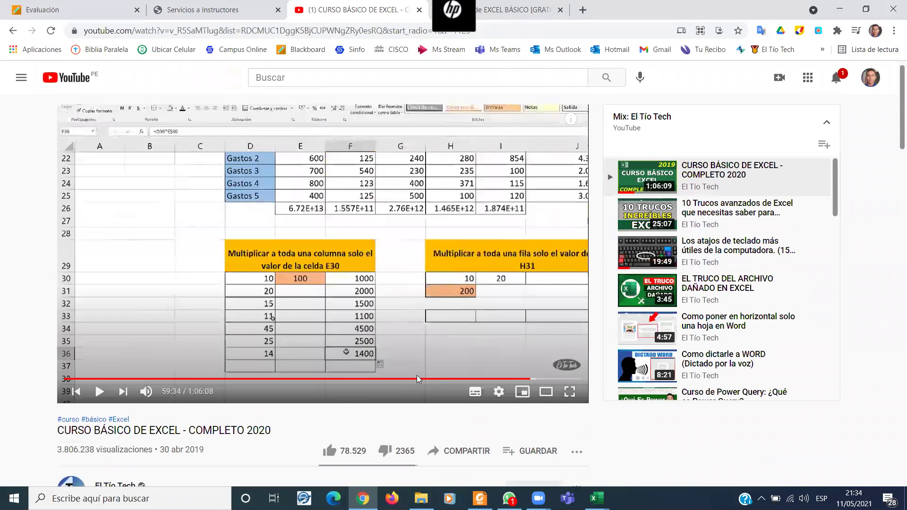
key(ctrl+Tab)
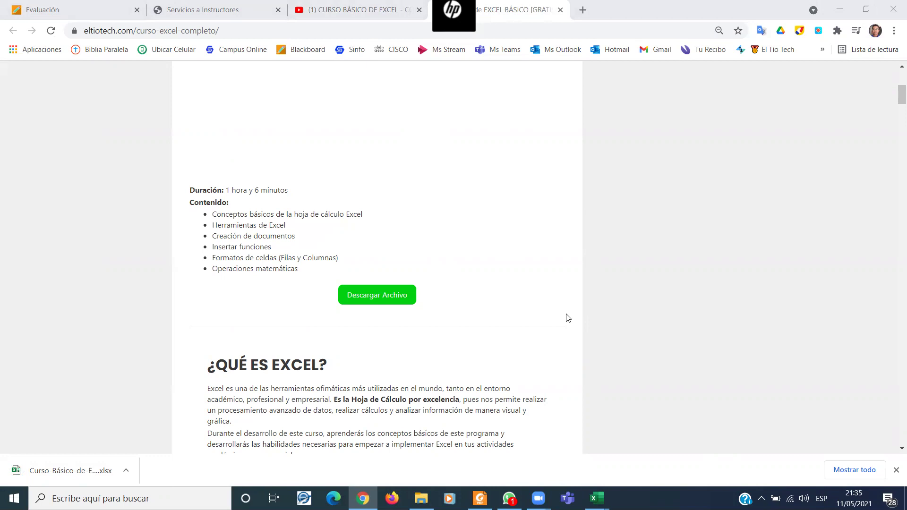
Show Curso-Básico-de-Excel-Ejercicios-El-Tío-Tech.xlsx in its folder and drag it into the WhatsApp class chat.
click(126, 470)
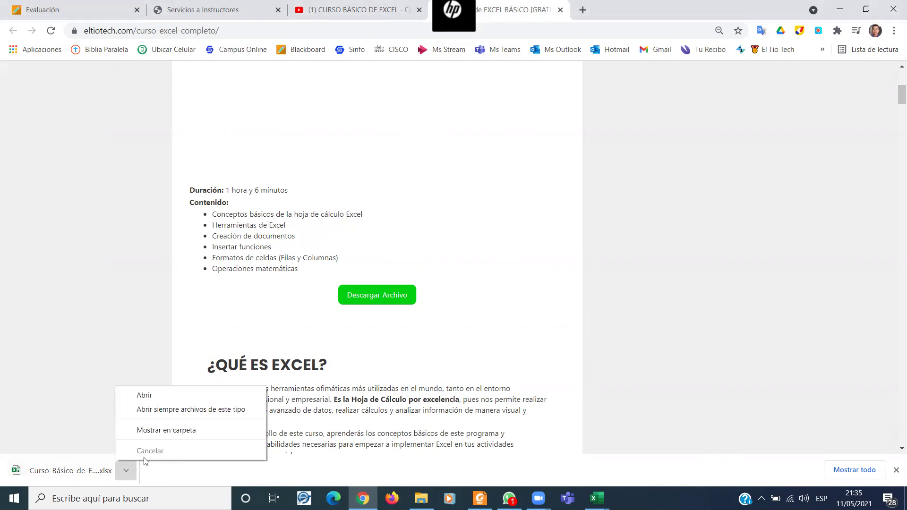
click(196, 413)
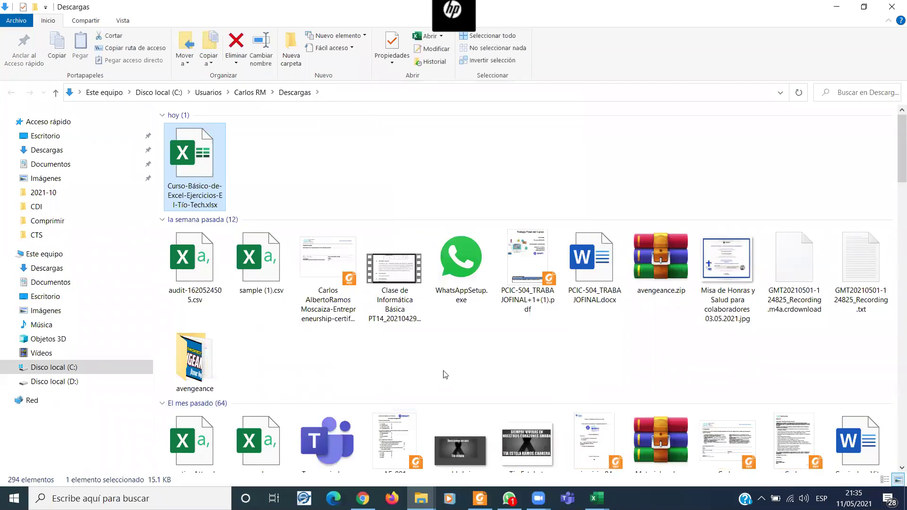
key(alt+Tab)
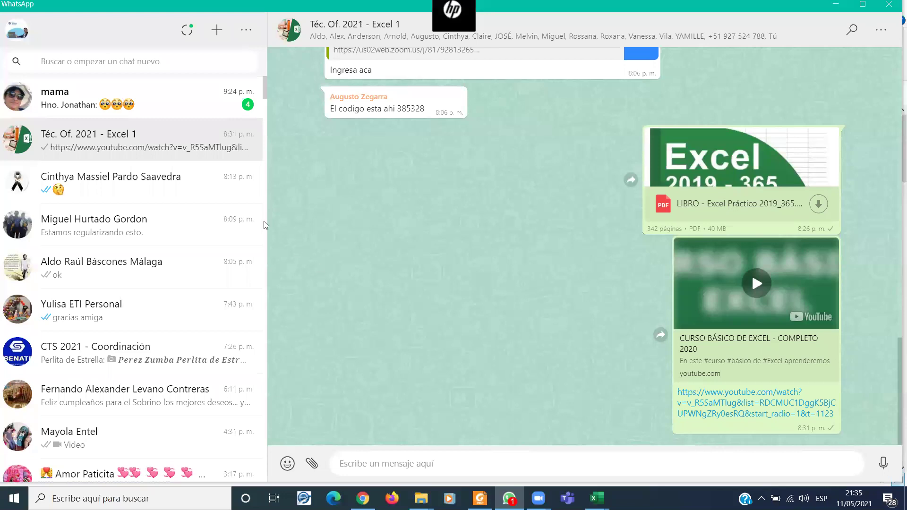
key(alt+Tab)
mouse_move(401, 366)
mouse_down()
mouse_move(510, 496)
mouse_move(670, 401)
mouse_up()
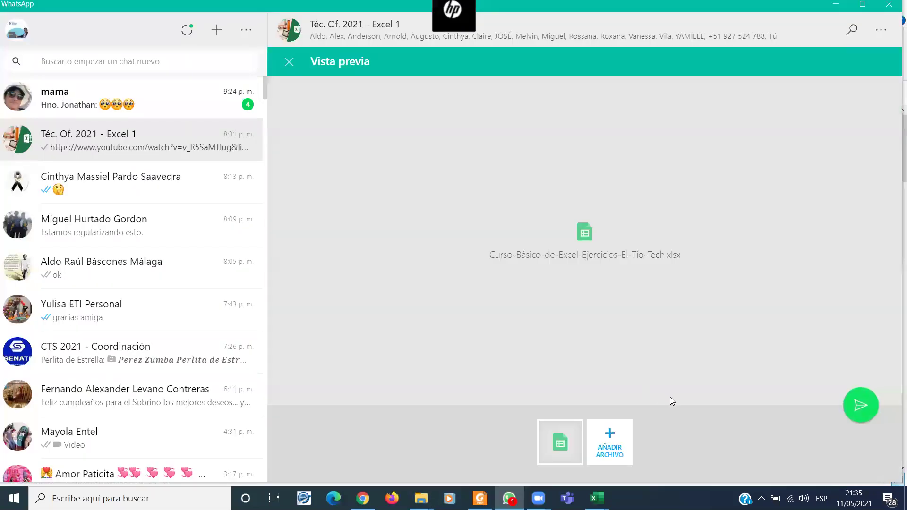
Send the attached exercise workbook to the Téc. Of. 2021 - Excel 1 group.
click(860, 405)
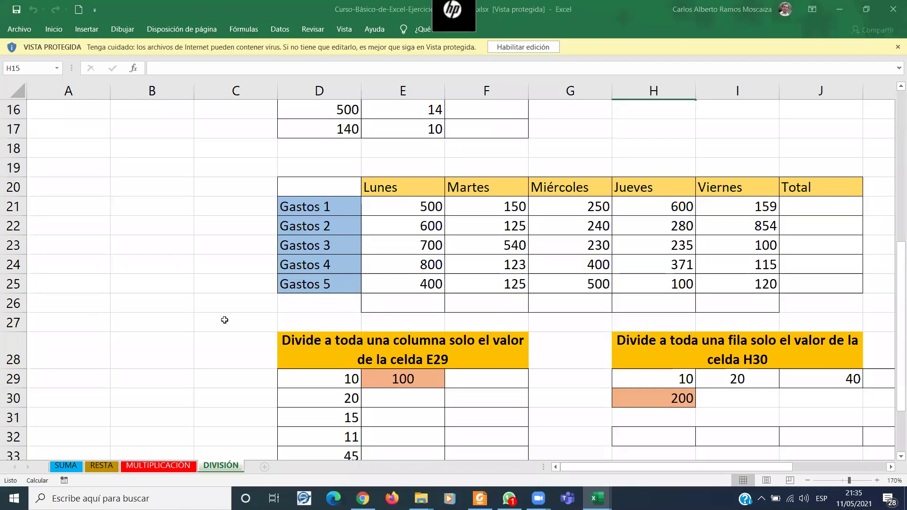
Browse the SUMA, RESTA and MULTIPLICACIÓN sheets over to DIVISIÓN.
click(66, 466)
scroll(502, 324, up, 5)
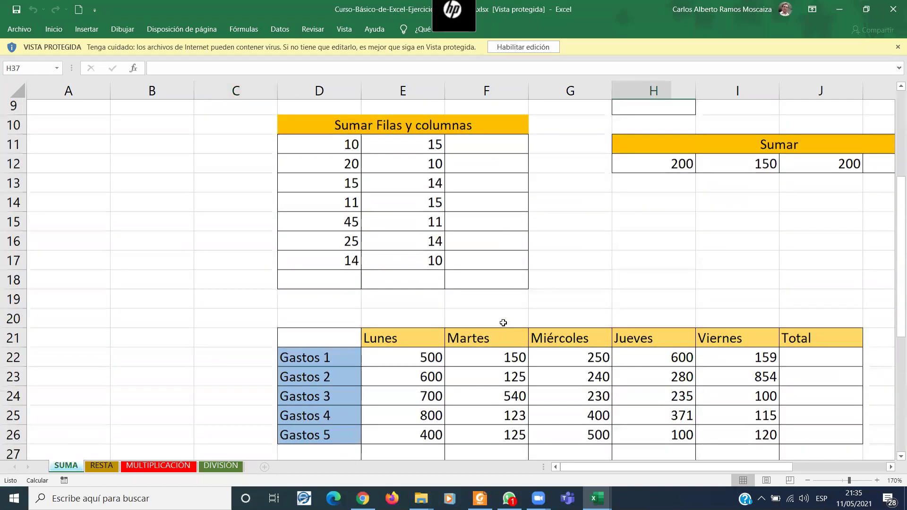
scroll(503, 323, up, 3)
click(101, 466)
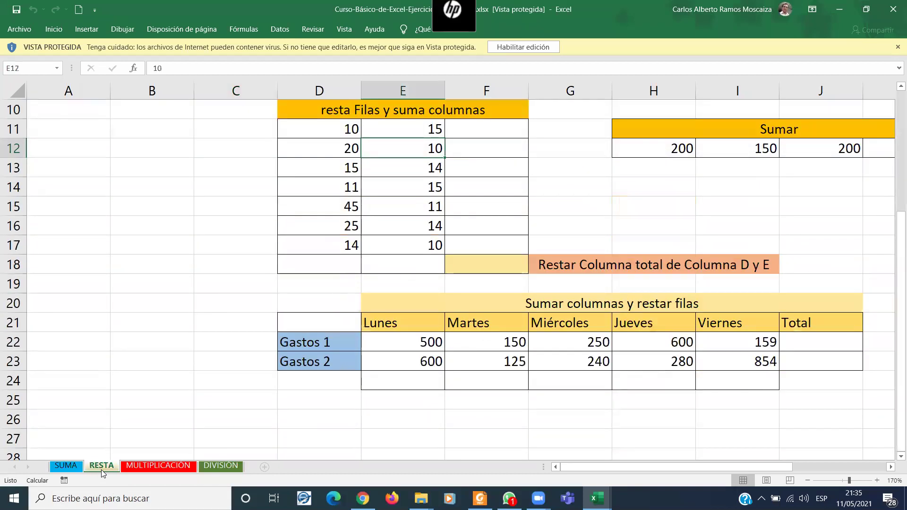
key(ctrl+Page_Down)
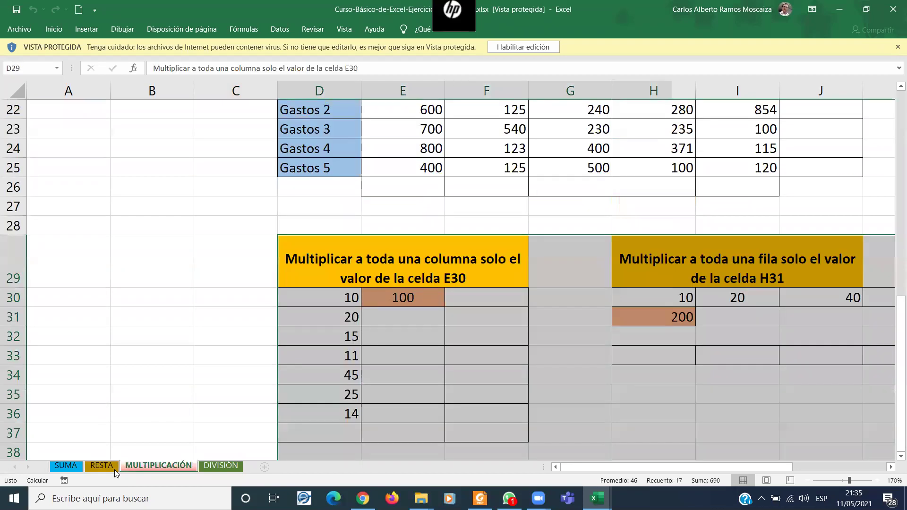
key(ctrl+Page_Down)
Enable editing on the downloaded workbook, then switch to the WhatsApp class chat.
scroll(435, 364, down, 2)
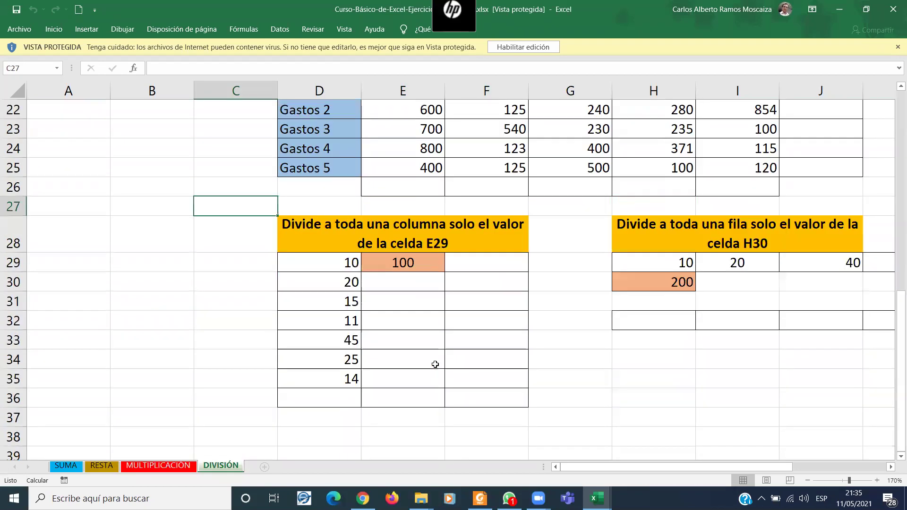
scroll(434, 364, down, 3)
click(523, 47)
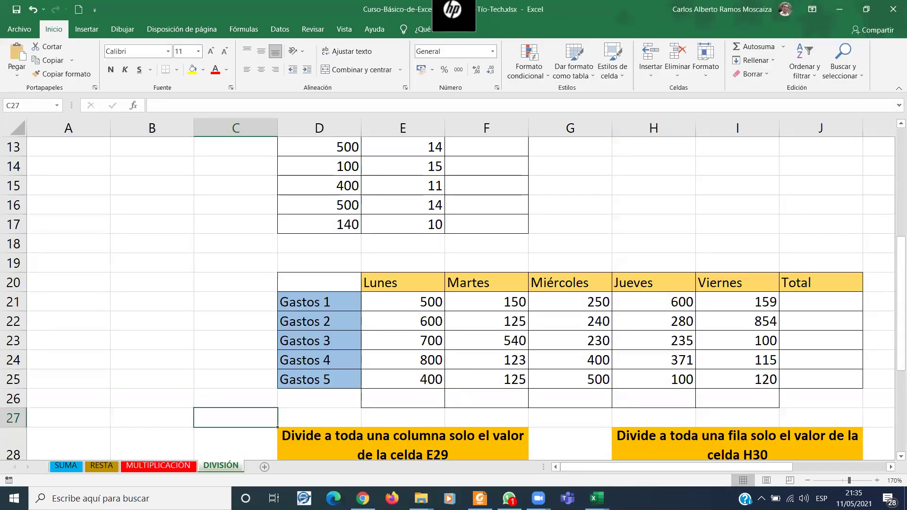
key(alt+Tab)
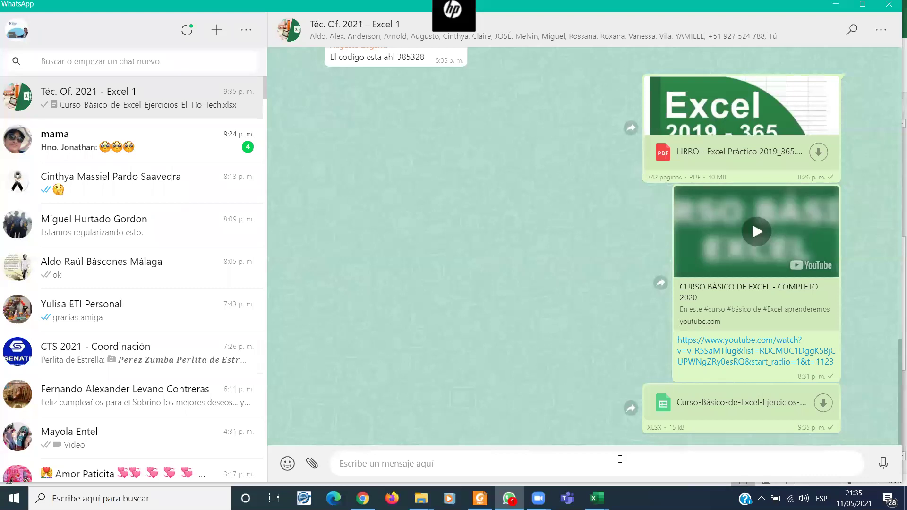
Send the group a reminder to e-mail the solved workbook to the instructor.
text(e)
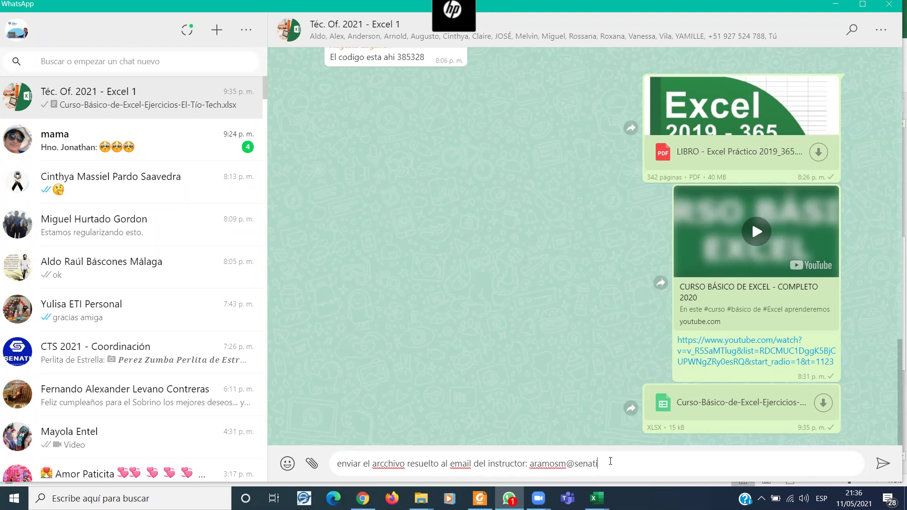
text(.pe)
key(Return)
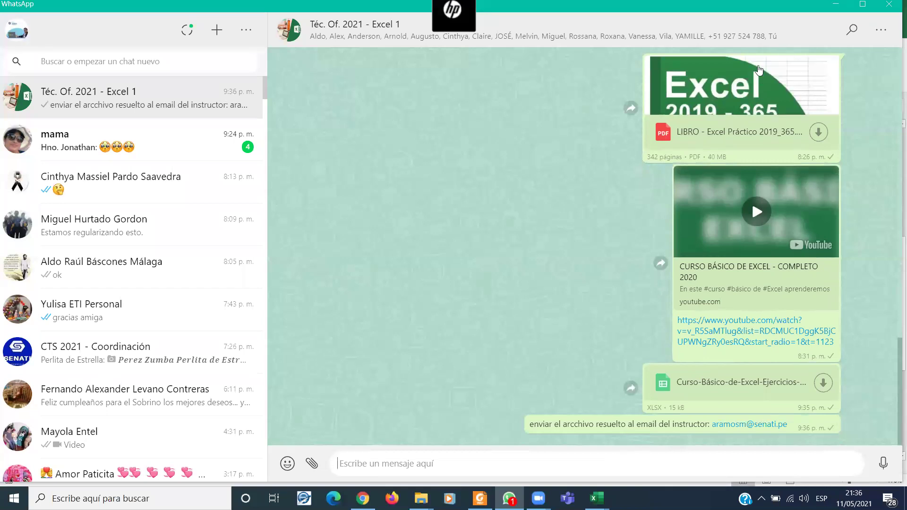
Minimize WhatsApp, return to the course video in Chrome and play it full screen.
click(835, 5)
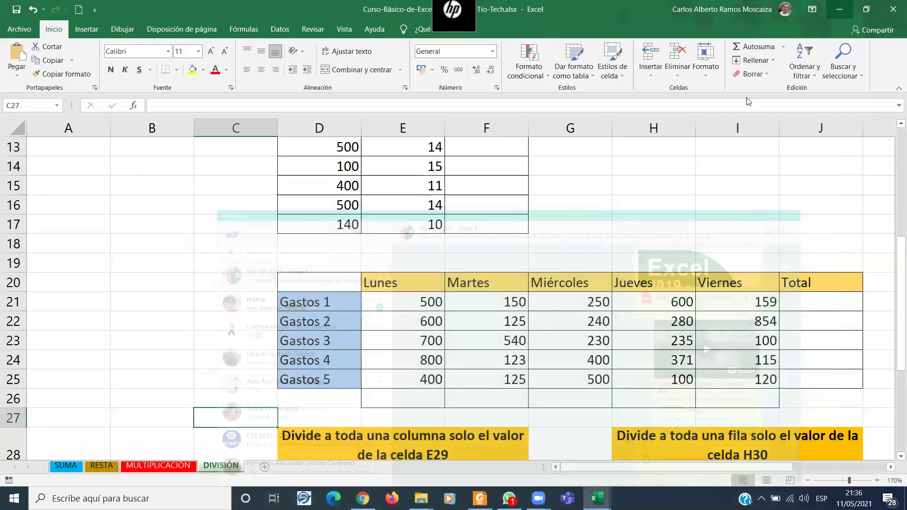
scroll(389, 310, up, 1)
scroll(389, 309, up, 3)
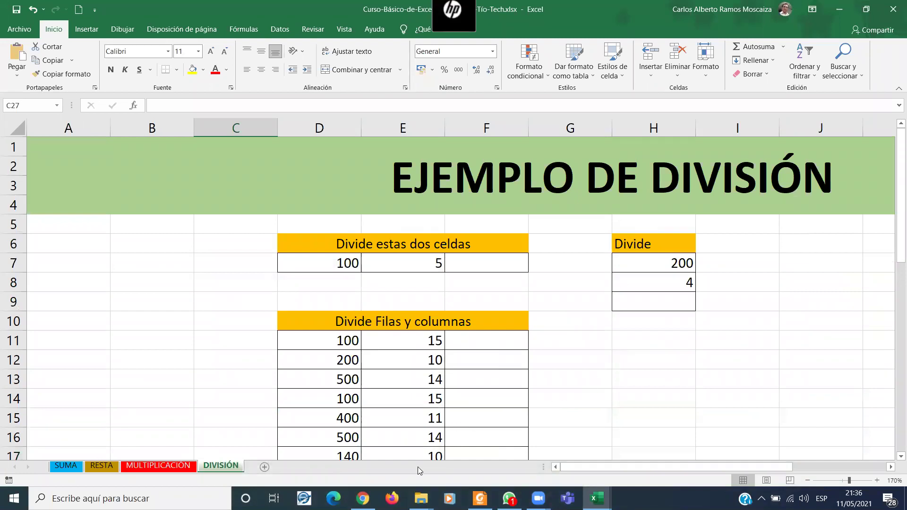
click(363, 498)
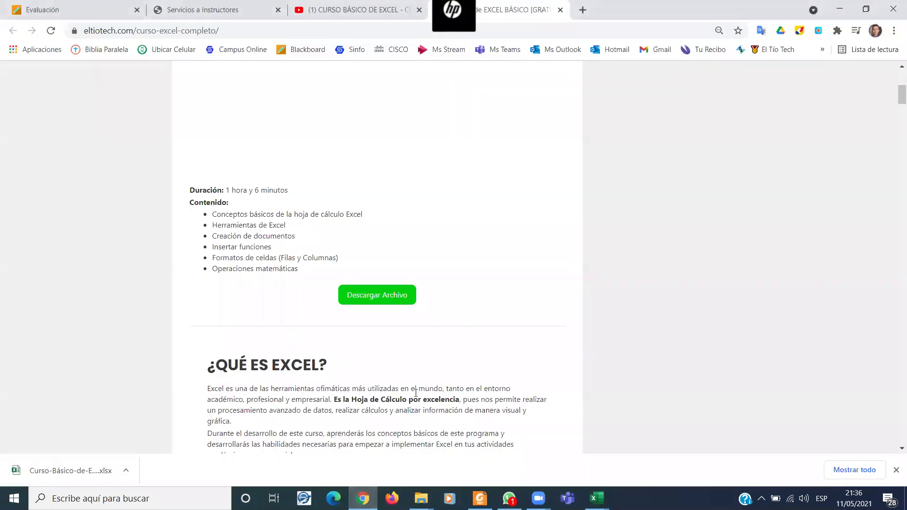
click(316, 13)
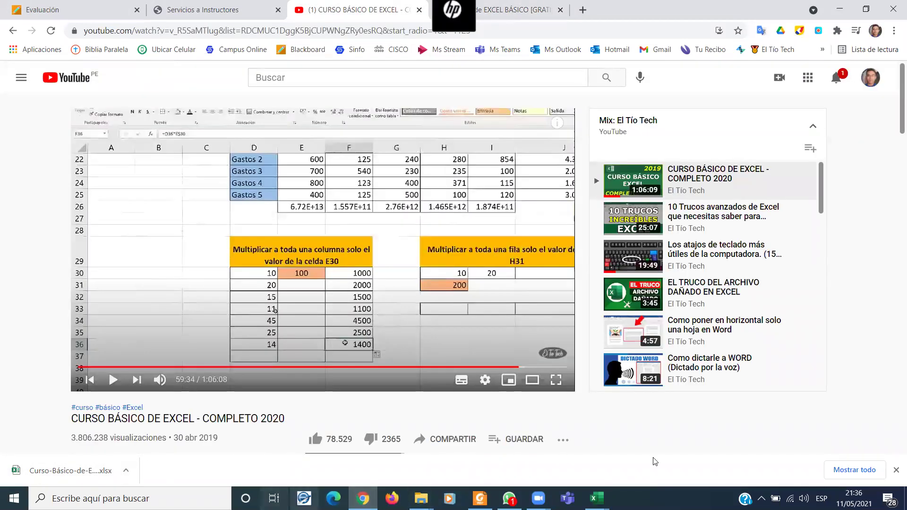
click(895, 470)
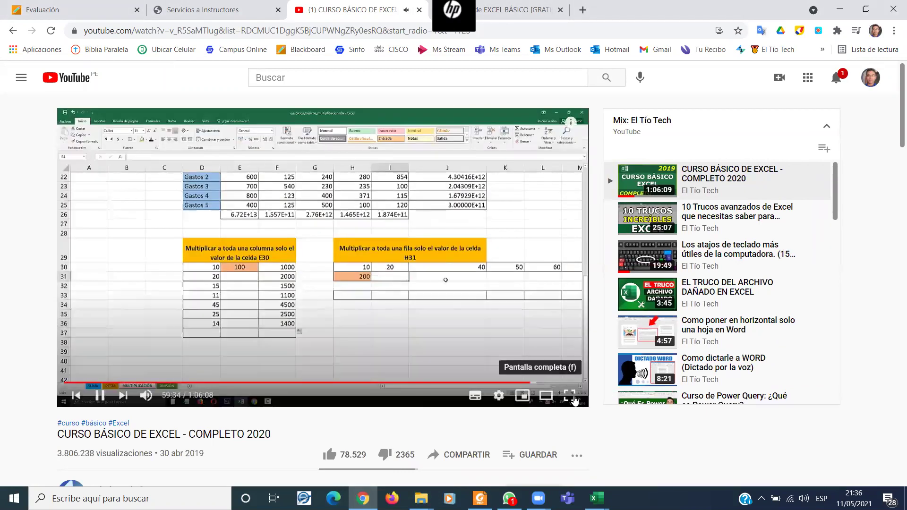
click(569, 395)
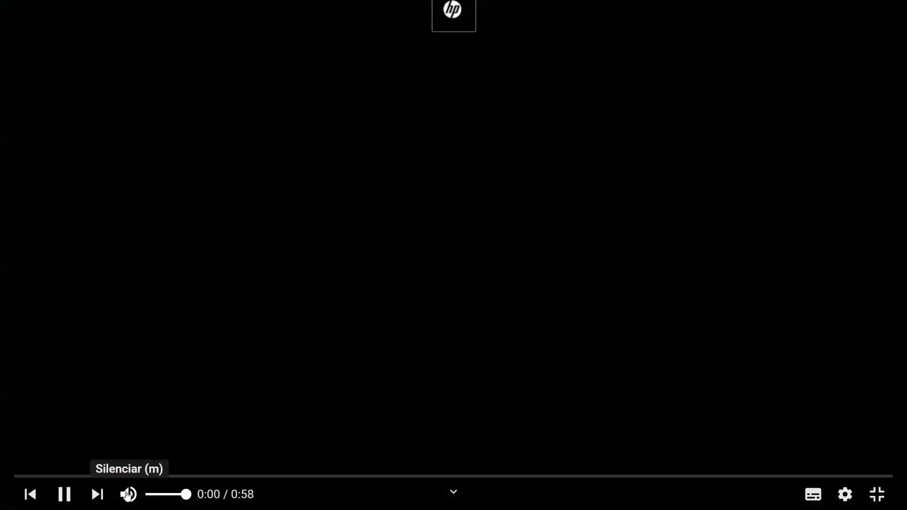
Mute the monday.com ad, skip it, and unmute the course video.
click(127, 495)
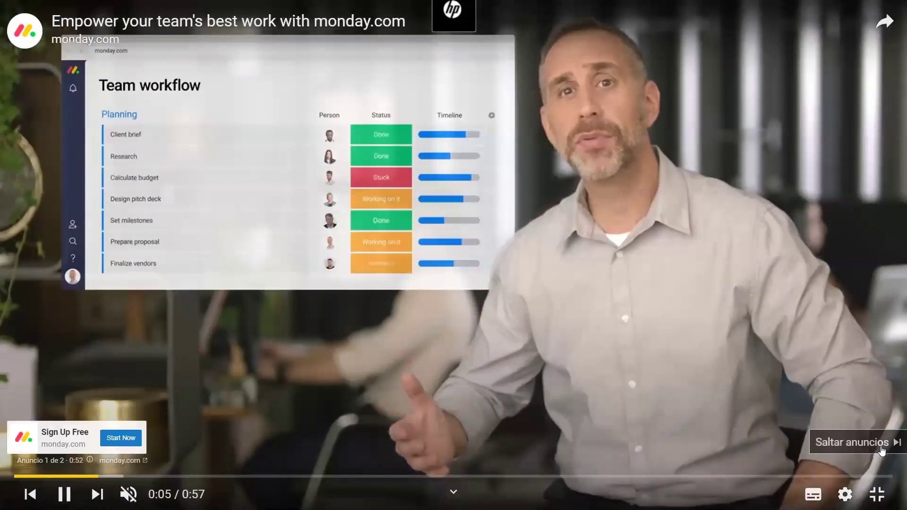
click(880, 445)
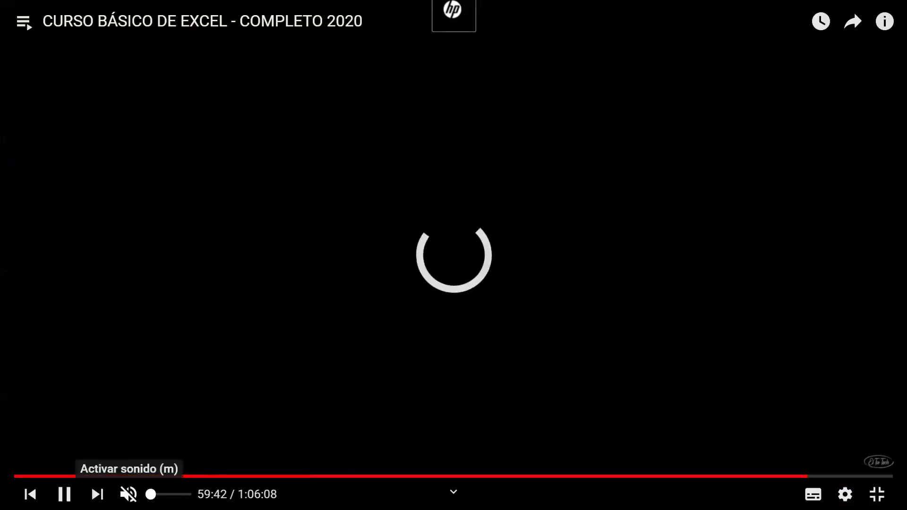
click(133, 494)
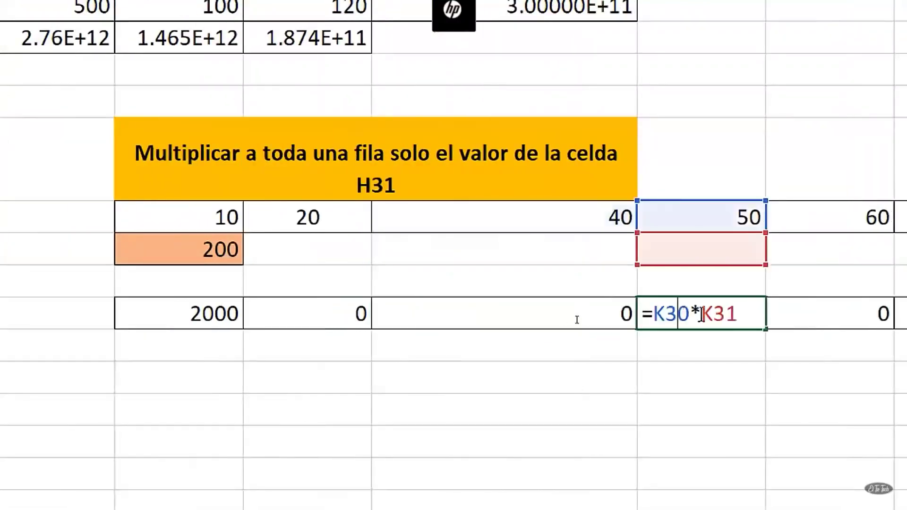
Review the row's =H30*H31 products that return 0 from shifted references.
double_click(802, 309)
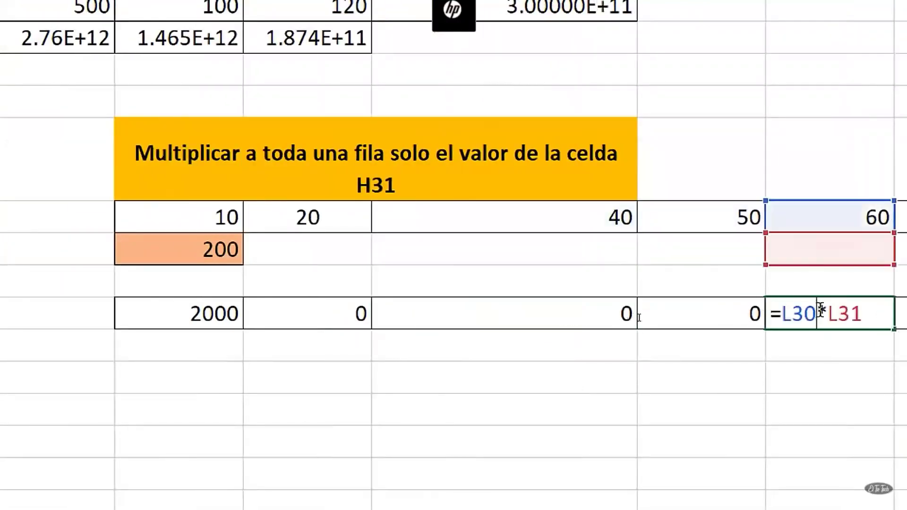
key(Return)
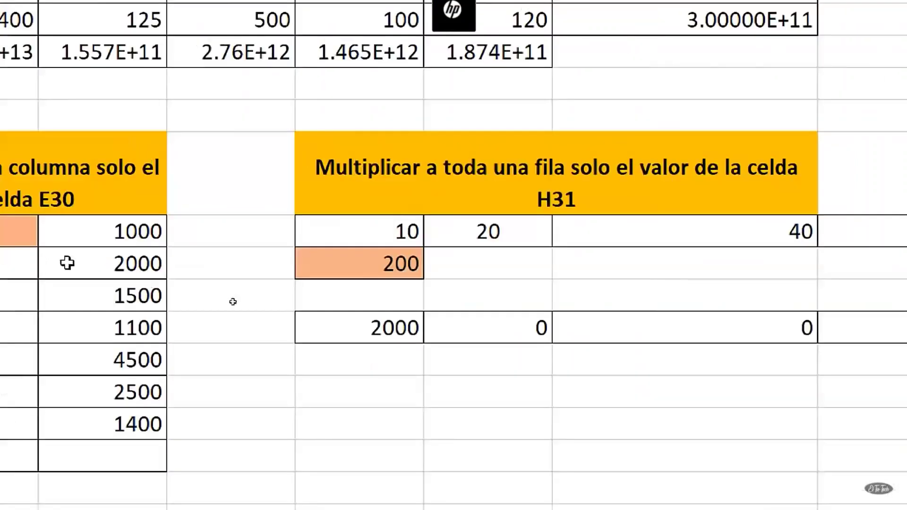
click(465, 327)
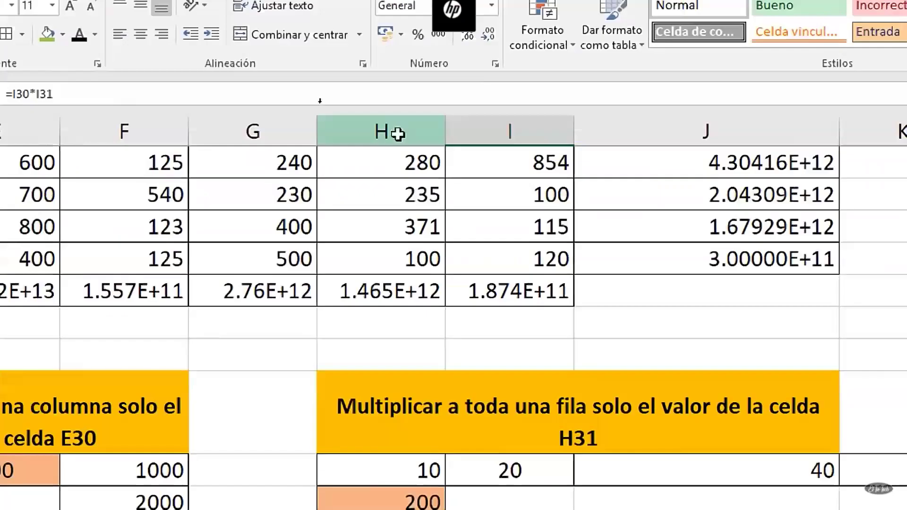
click(500, 47)
click(571, 47)
click(425, 52)
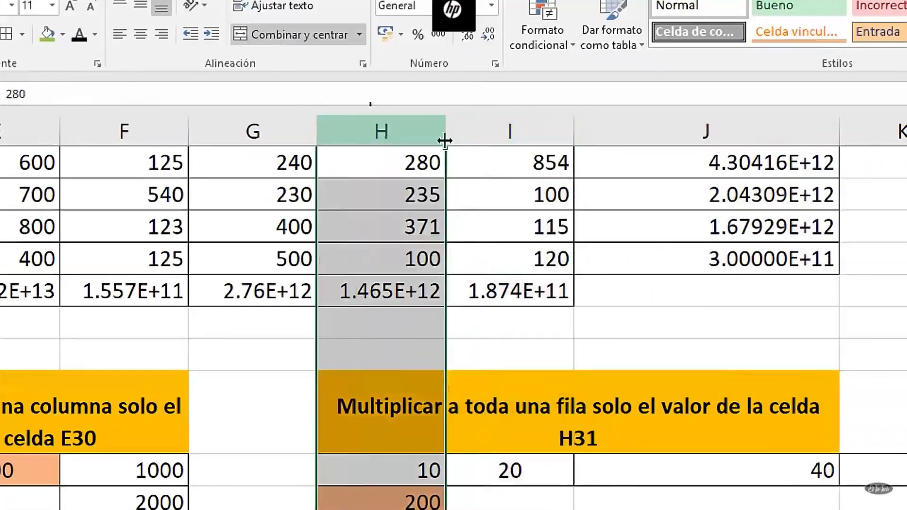
click(448, 132)
Make H31 absolute with $ and fill the formula across the row, giving 2000 through 14000.
double_click(398, 210)
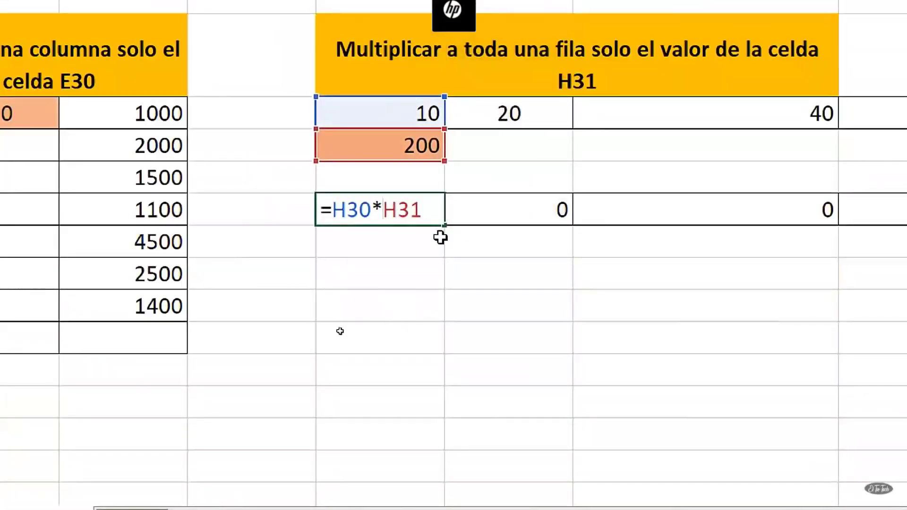
text($)
key(Return)
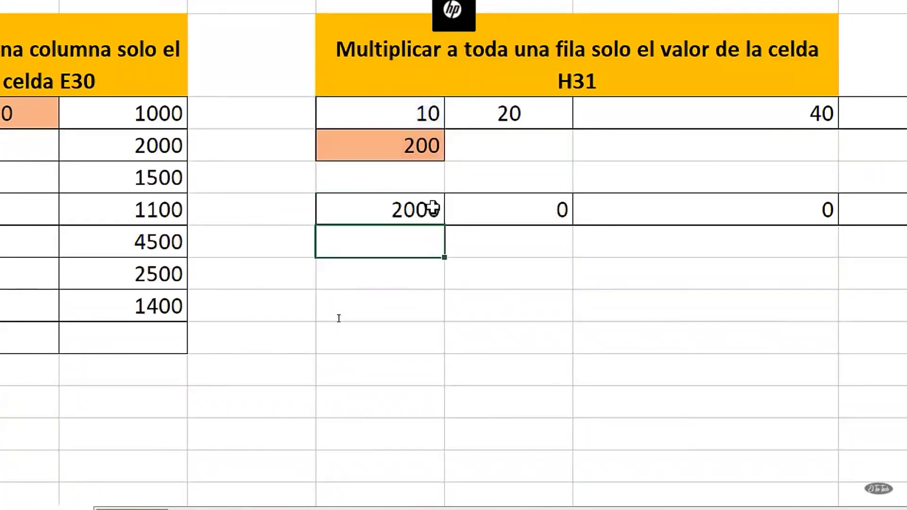
click(433, 208)
drag(444, 225, 904, 234)
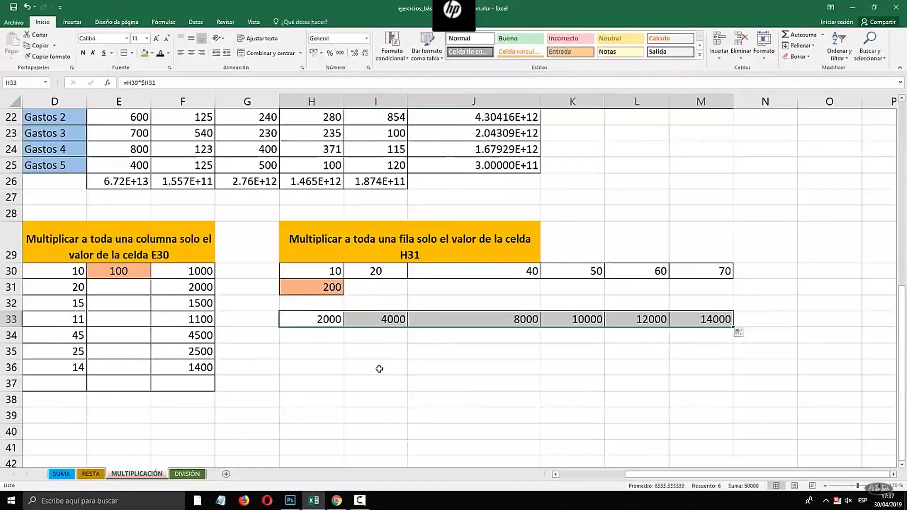
click(188, 474)
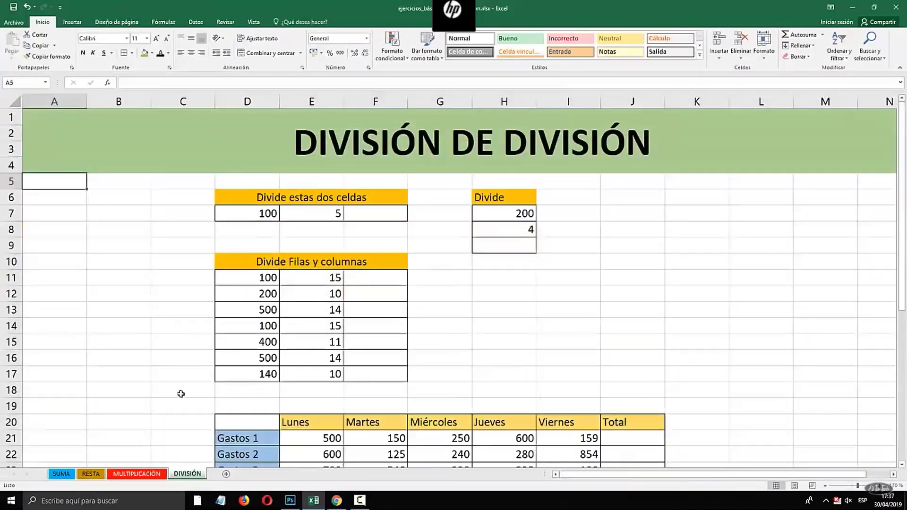
Move through the sheet tabs onto the DIVISIÓN sheet.
click(136, 473)
click(61, 474)
click(91, 475)
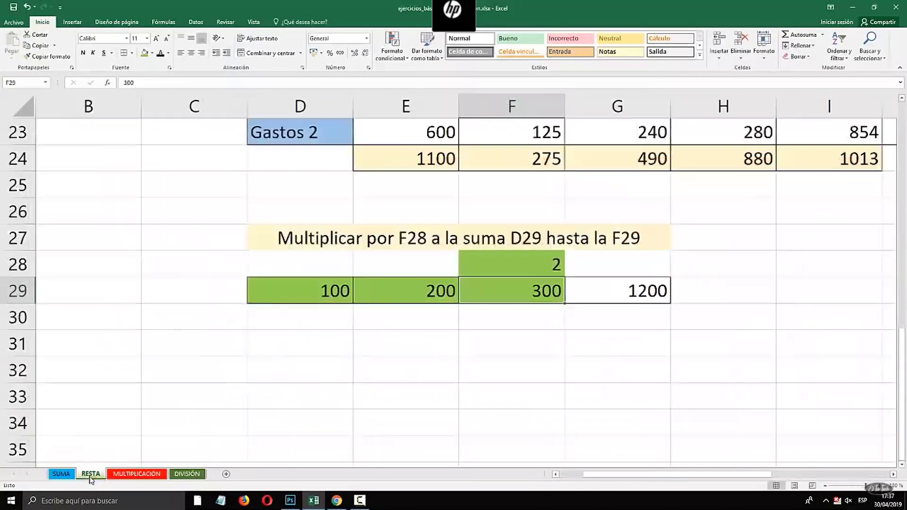
click(124, 475)
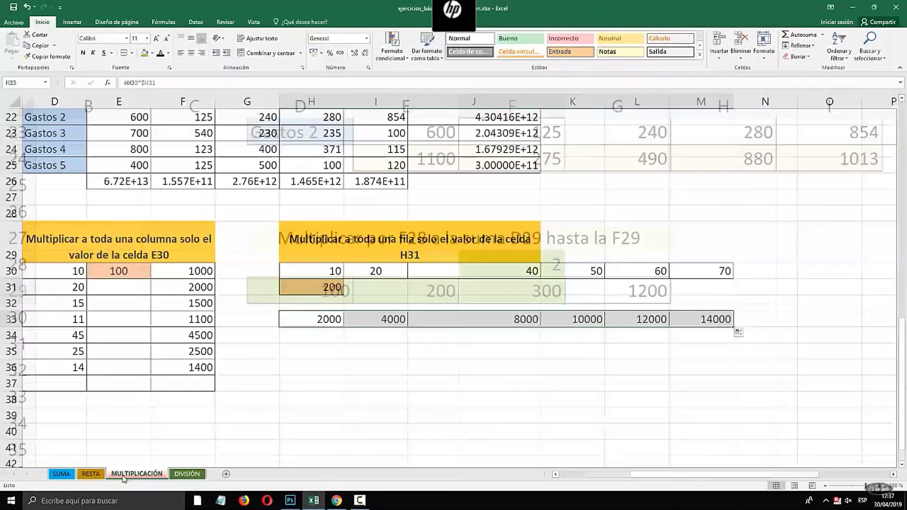
click(187, 474)
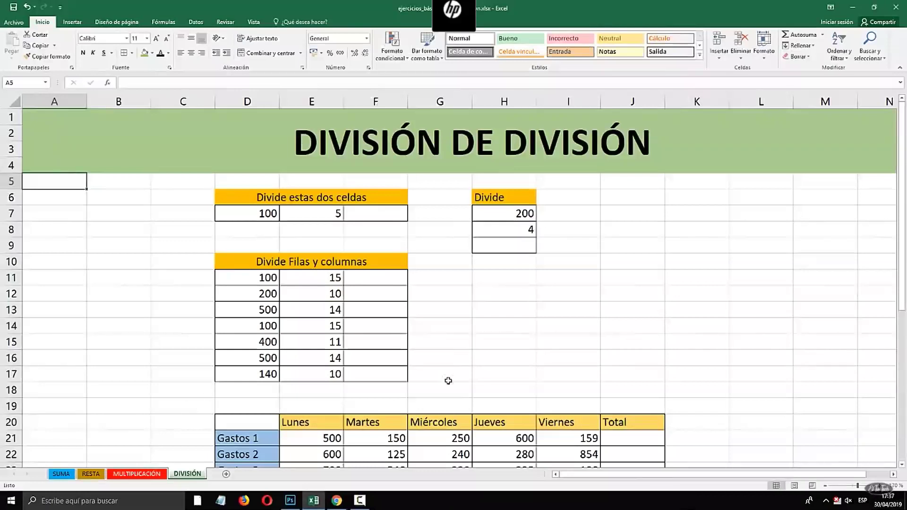
click(367, 210)
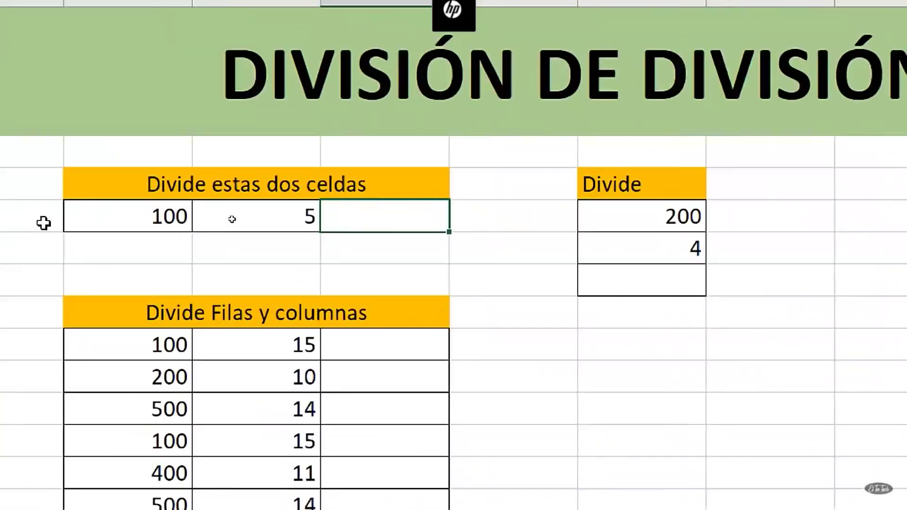
text(=)
Divide 100 by 5 with =D7/E7, giving 20.
click(156, 195)
click(156, 216)
text(/)
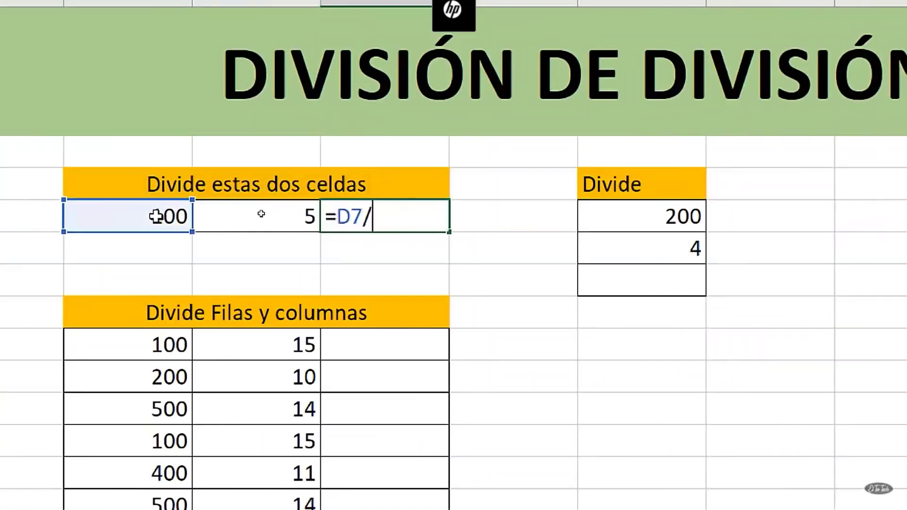
drag(364, 217, 418, 217)
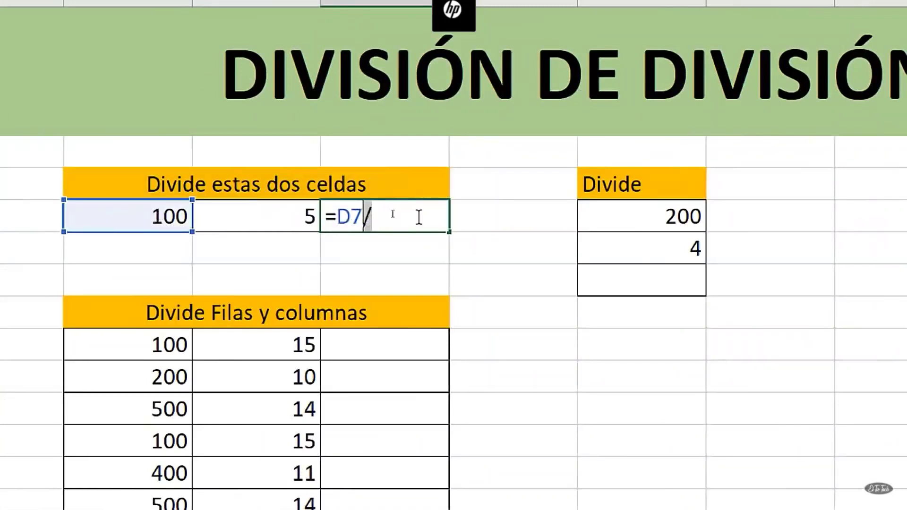
click(257, 223)
key(Return)
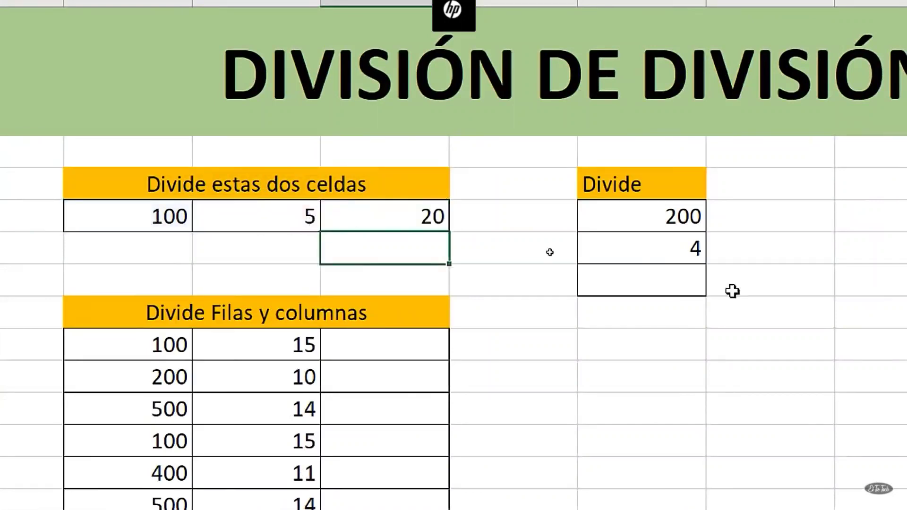
Enter =H7/H8 in H9 for the second division.
click(667, 282)
text(=)
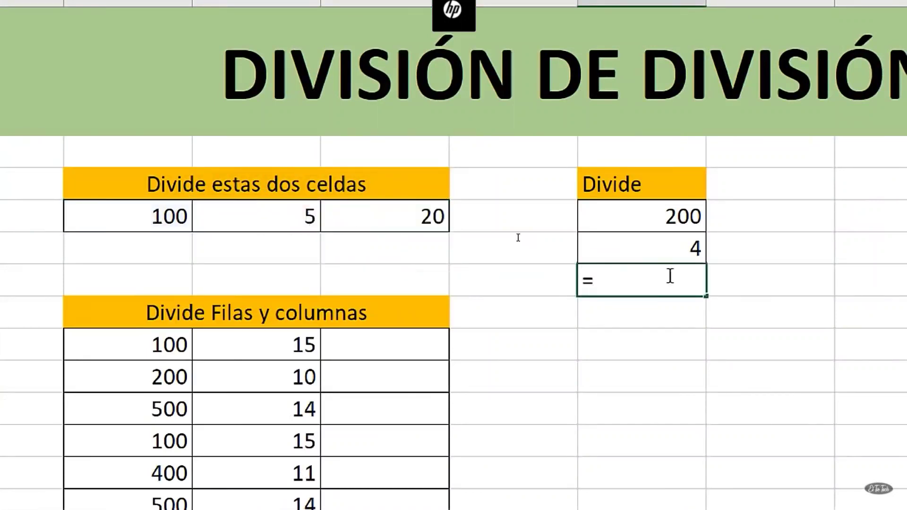
click(664, 213)
text(/)
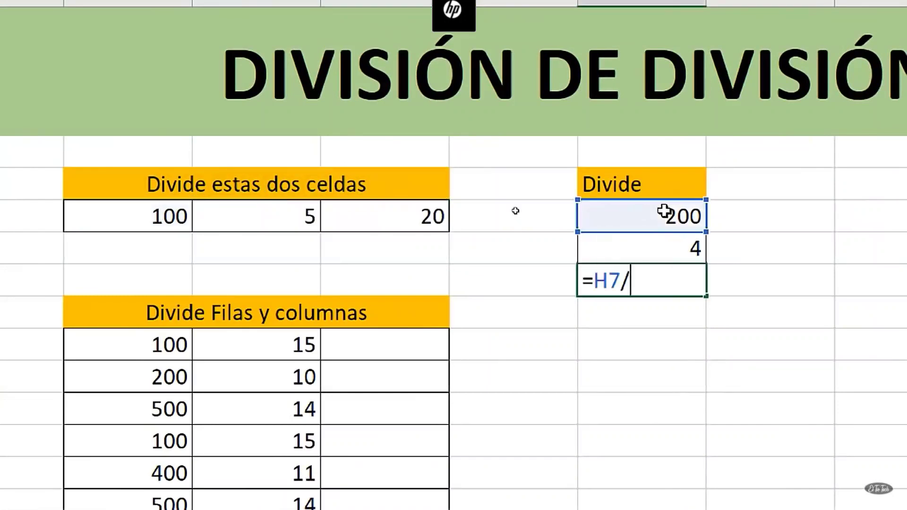
click(659, 259)
key(Return)
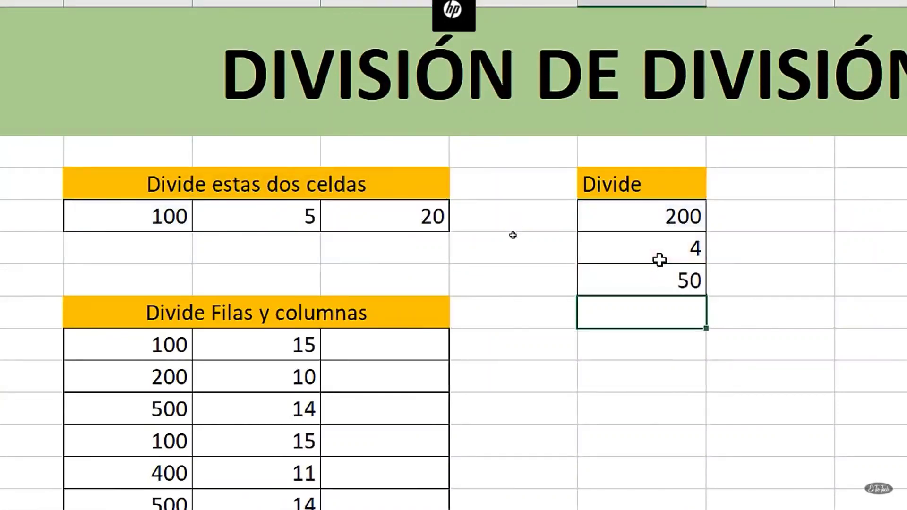
click(669, 254)
text(.5)
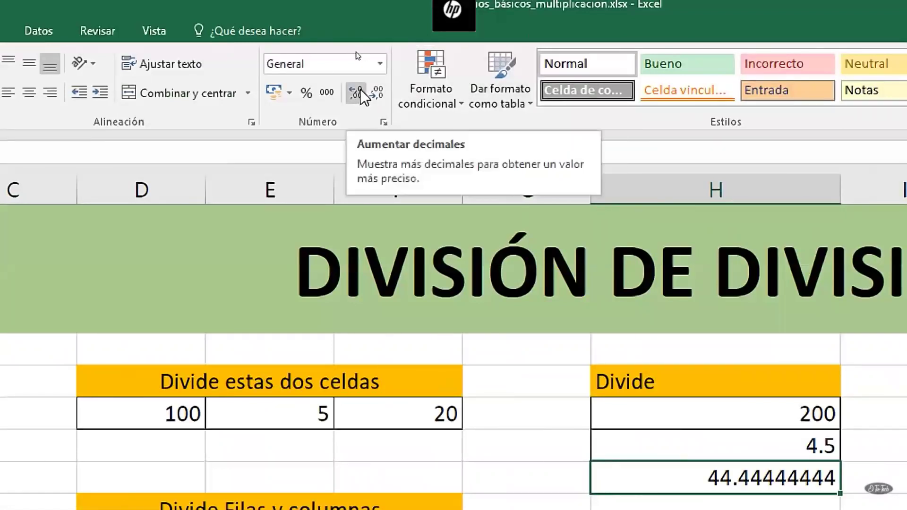
Adjust H9's decimal places until the 200 ÷ 4.5 quotient reads 44.44.
click(376, 94)
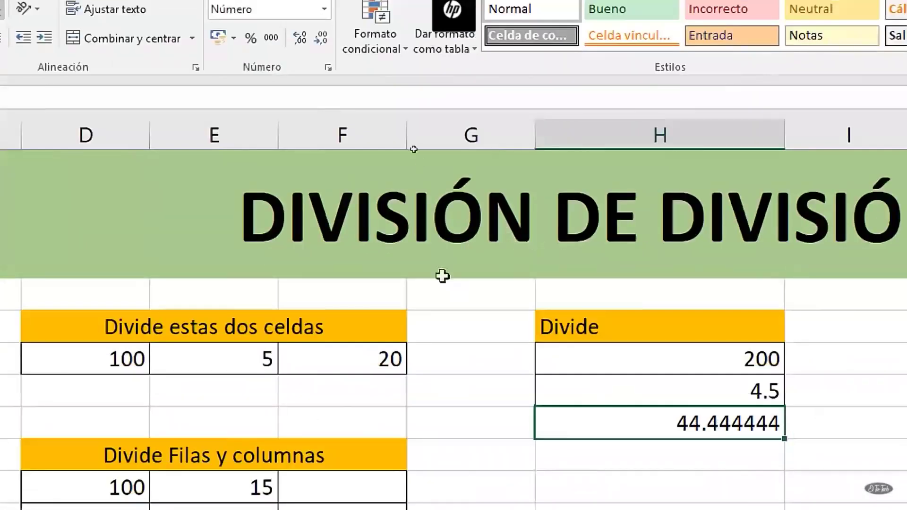
click(323, 34)
click(323, 34)
click(323, 34)
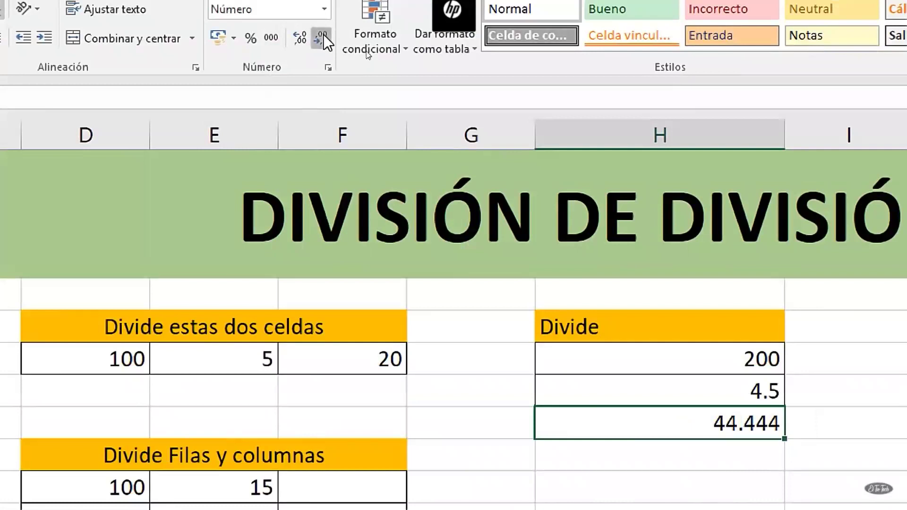
click(323, 34)
click(323, 34)
double_click(299, 38)
double_click(299, 38)
click(299, 38)
double_click(299, 38)
click(299, 38)
double_click(299, 38)
click(299, 38)
double_click(299, 38)
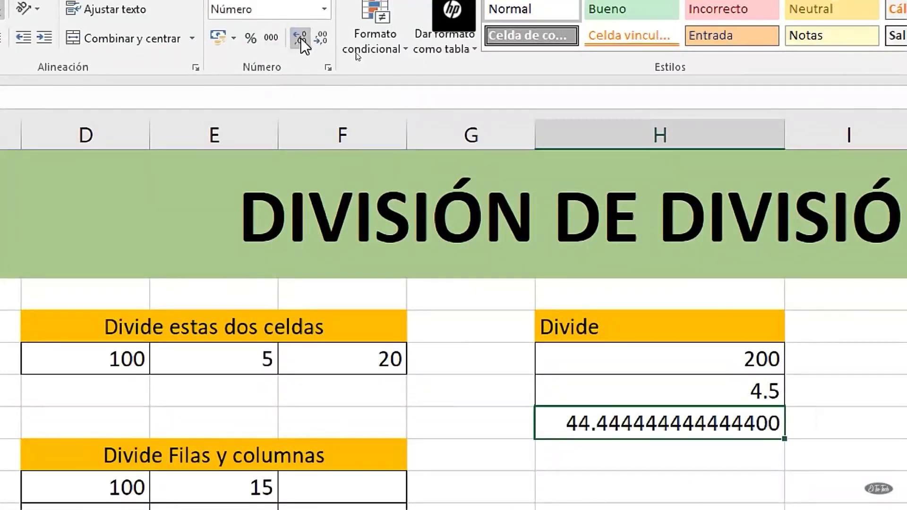
click(322, 37)
double_click(323, 38)
triple_click(323, 36)
triple_click(323, 37)
triple_click(323, 37)
click(323, 37)
click(299, 38)
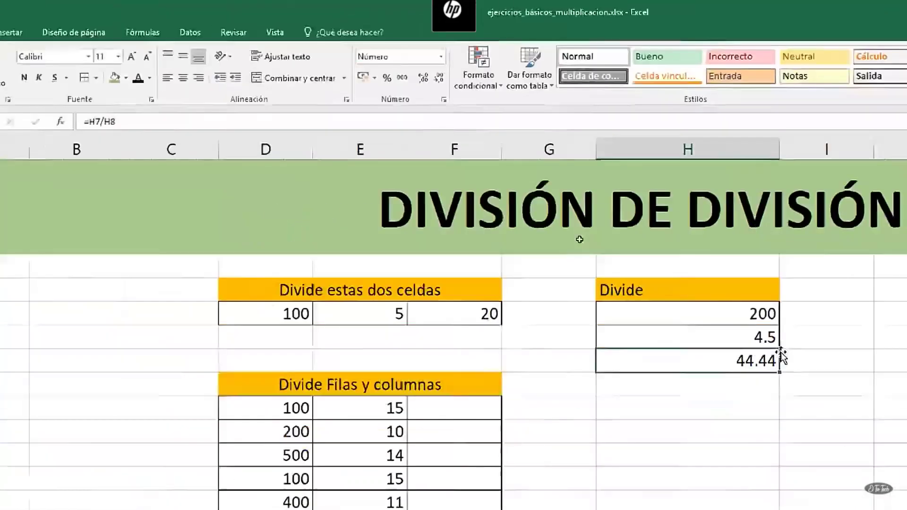
key(Return)
click(362, 280)
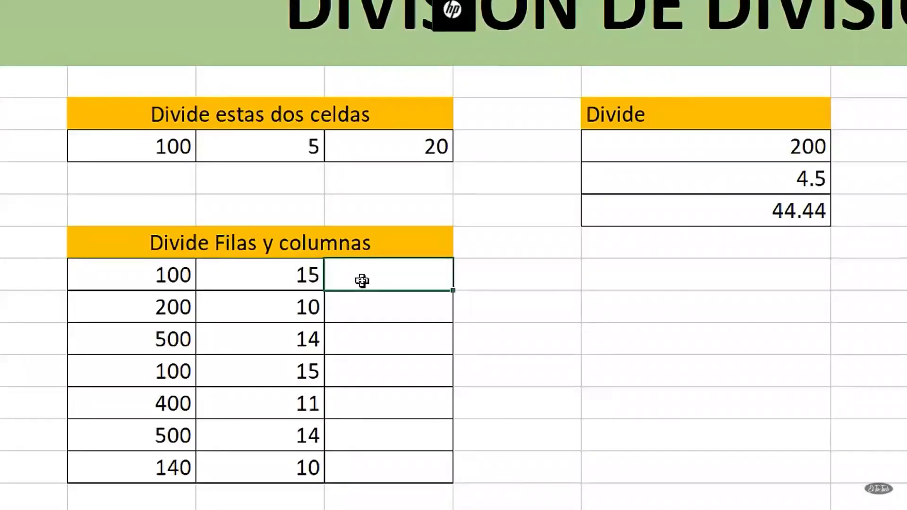
Enter =D11/E11 in F11 and copy it down to F17.
text(=)
click(139, 275)
text(/)
click(271, 277)
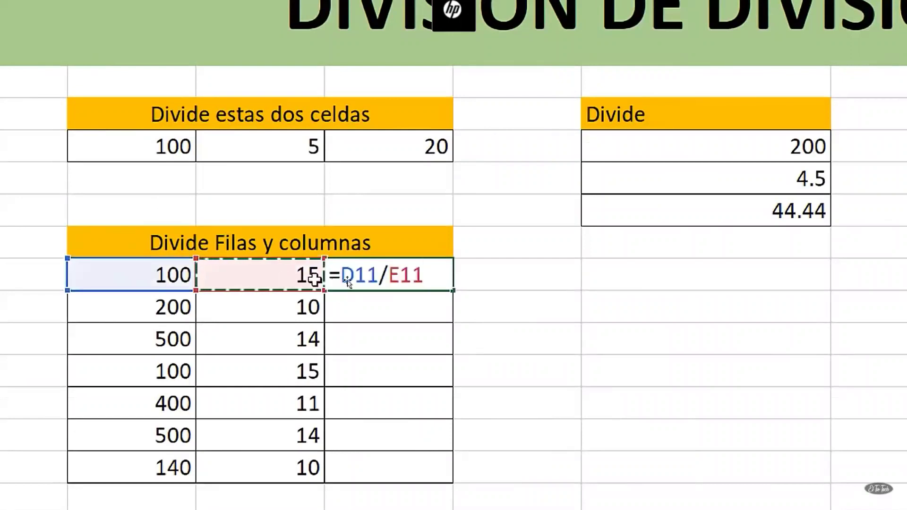
key(Return)
click(432, 285)
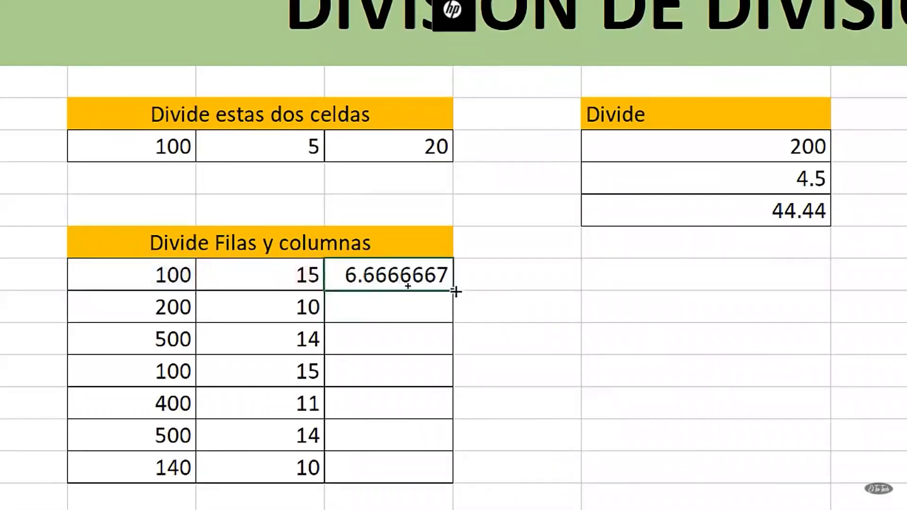
drag(457, 292, 451, 481)
click(484, 370)
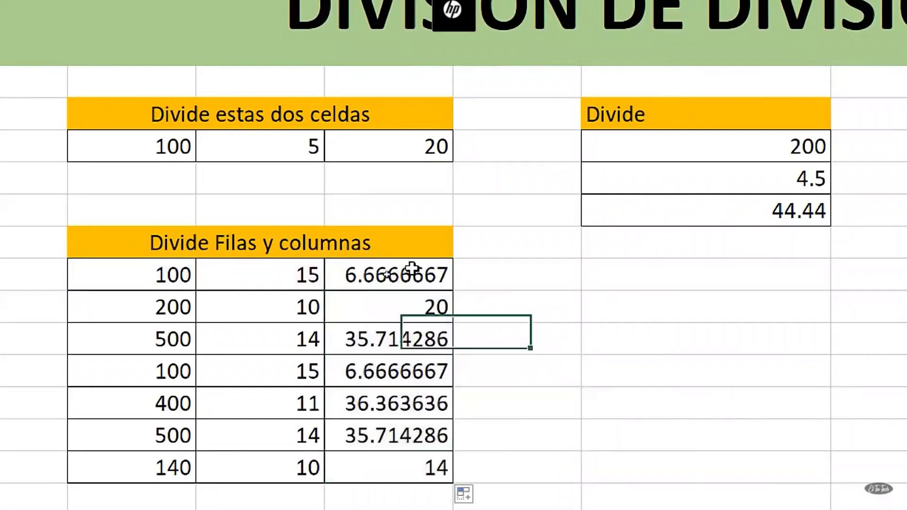
Reduce the F11:F17 quotients to one decimal place.
drag(411, 274, 415, 469)
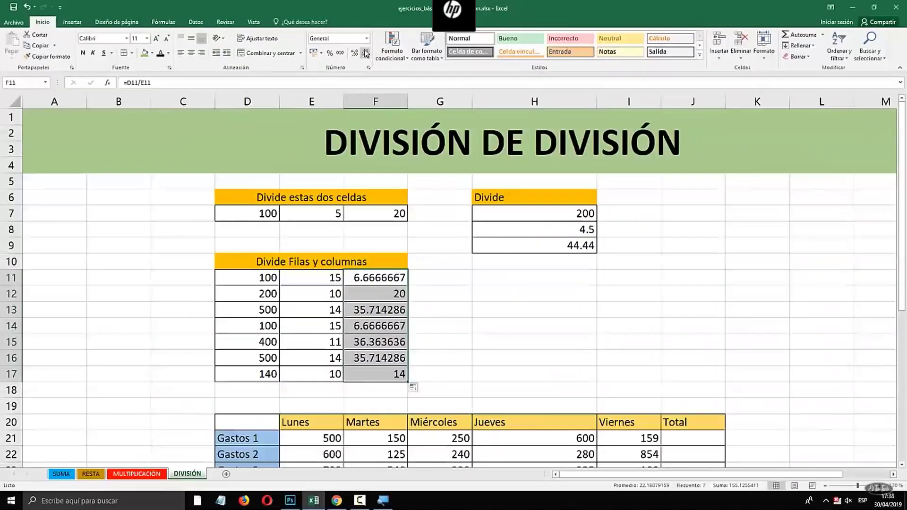
click(366, 53)
click(366, 53)
click(366, 53)
click(366, 53)
click(366, 53)
click(366, 53)
Check the copied formula in F16 and scroll down to the empty Total column.
click(385, 294)
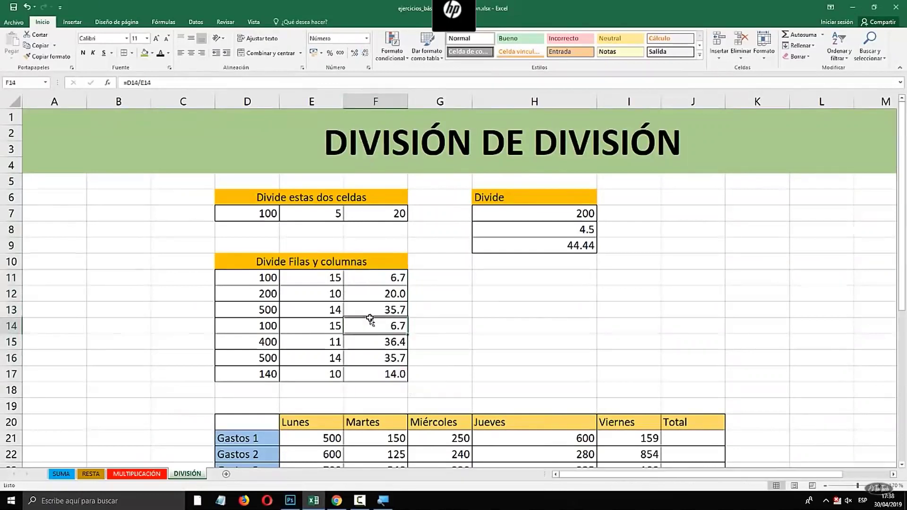
click(399, 357)
scroll(401, 361, down, 2)
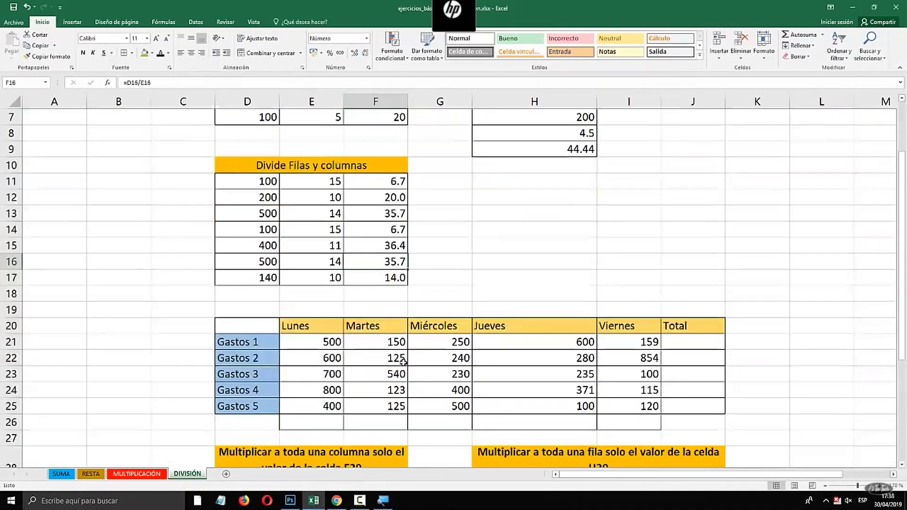
scroll(403, 362, down, 1)
click(543, 342)
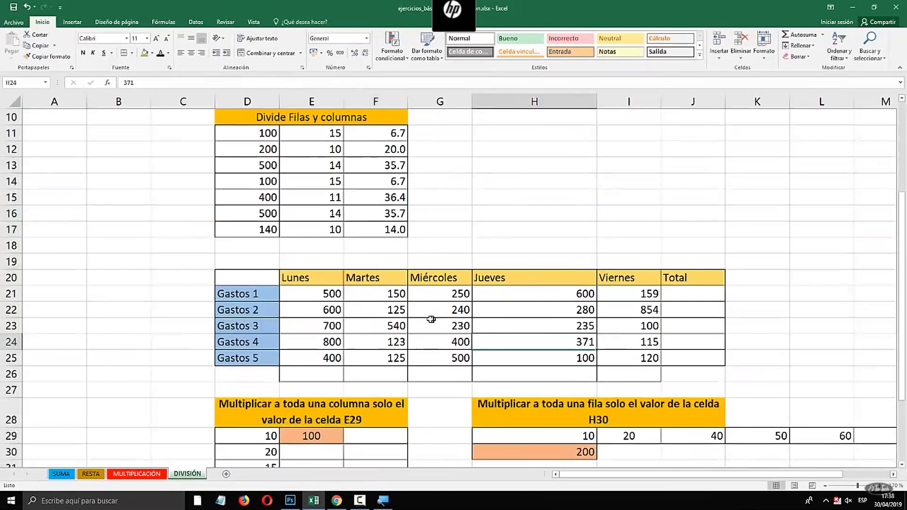
click(699, 307)
click(686, 294)
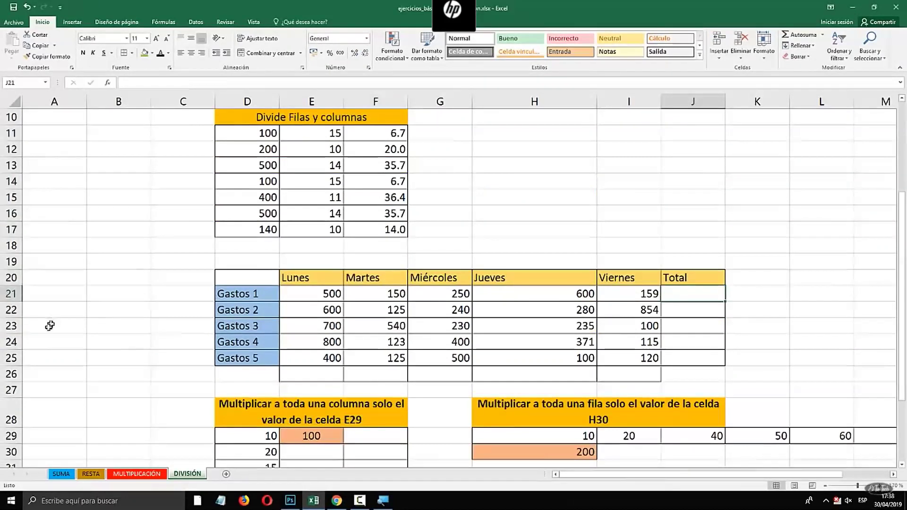
Delete the Gastos 3 to Gastos 5 rows.
drag(9, 325, 5, 355)
right_click(3, 345)
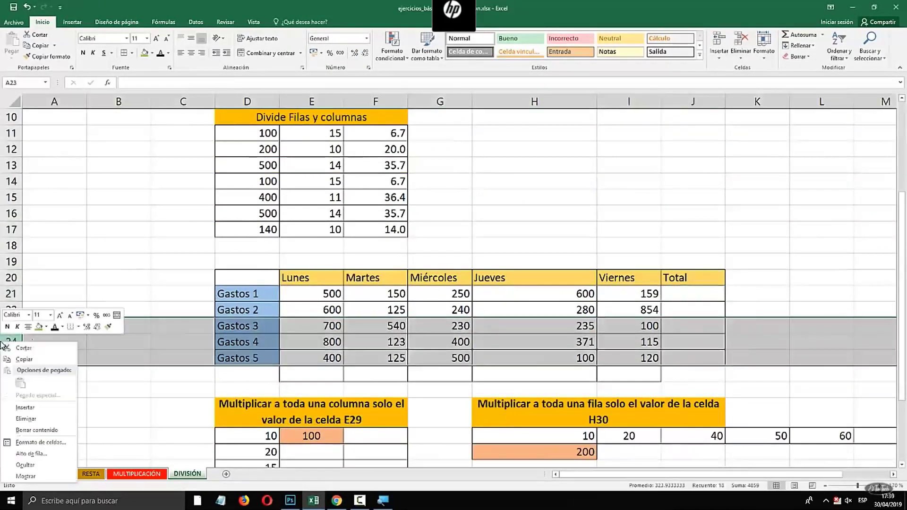
click(26, 418)
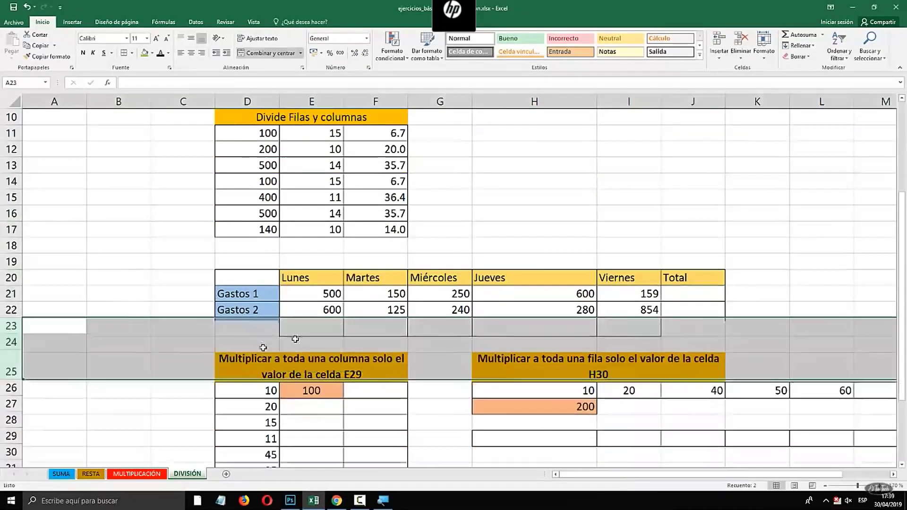
Enter =E21/E22 under Monday's Gastos 2 and copy it across to Viernes.
click(315, 323)
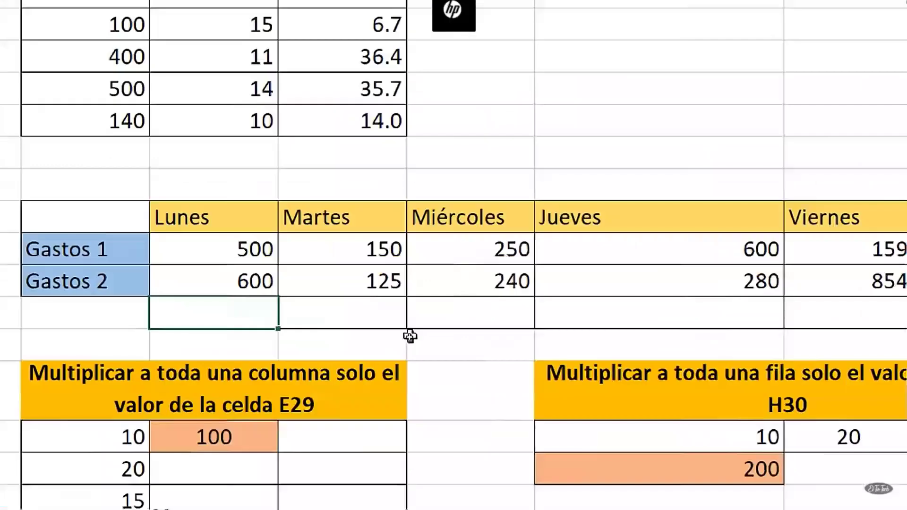
text(=)
click(216, 254)
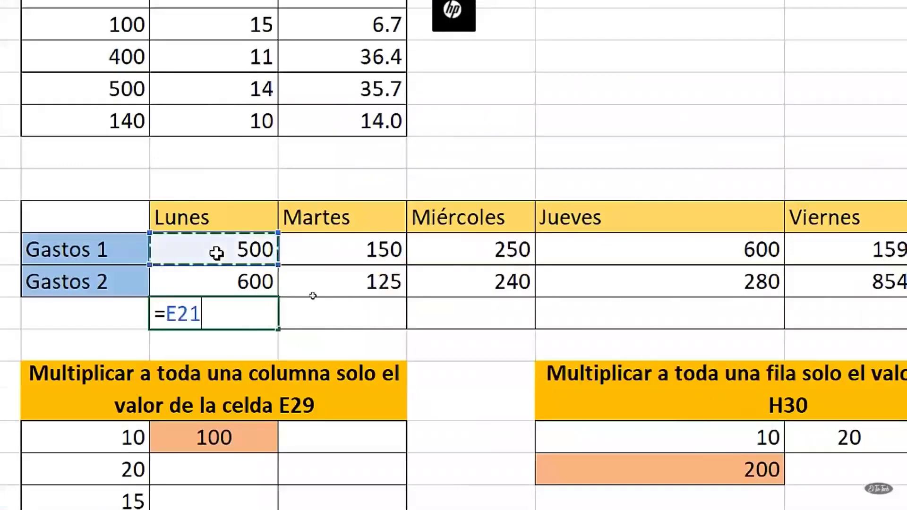
text(/)
click(269, 286)
key(Return)
click(253, 307)
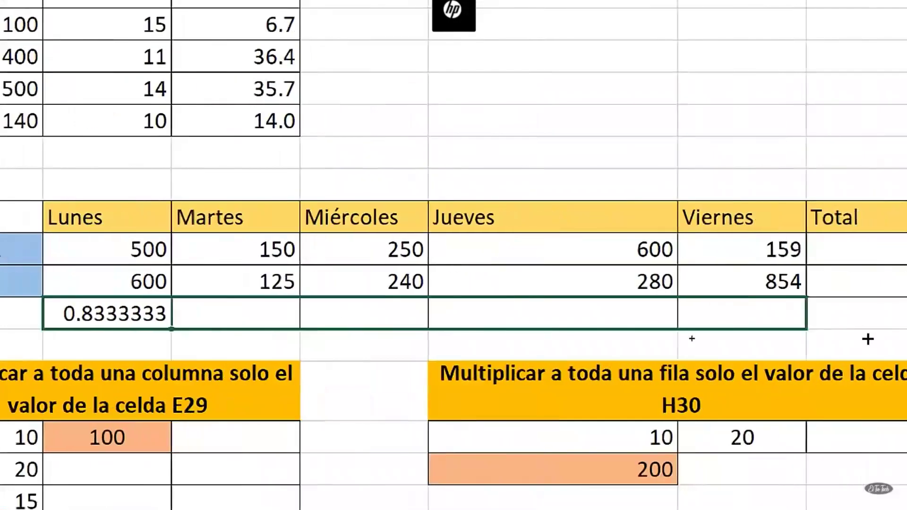
drag(290, 330, 821, 333)
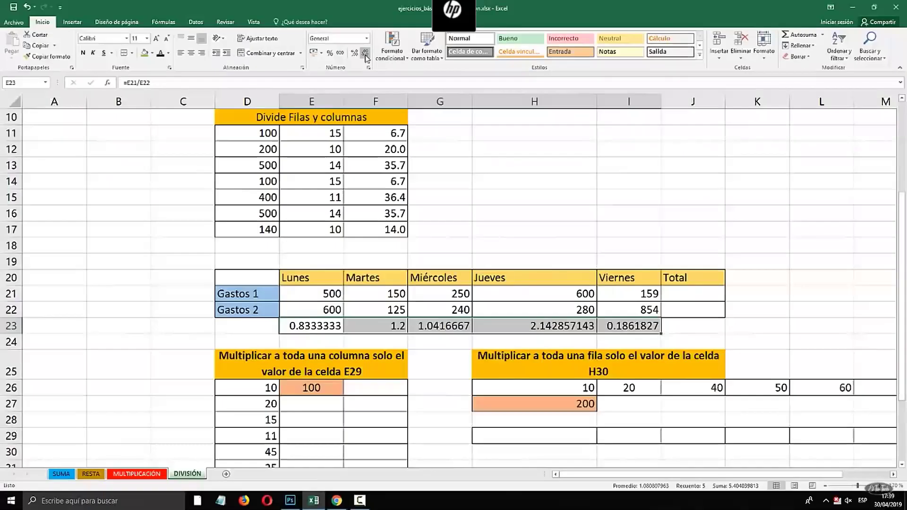
Round the daily quotients to two decimals and give the row a green fill.
click(366, 53)
click(366, 53)
click(366, 53)
click(367, 53)
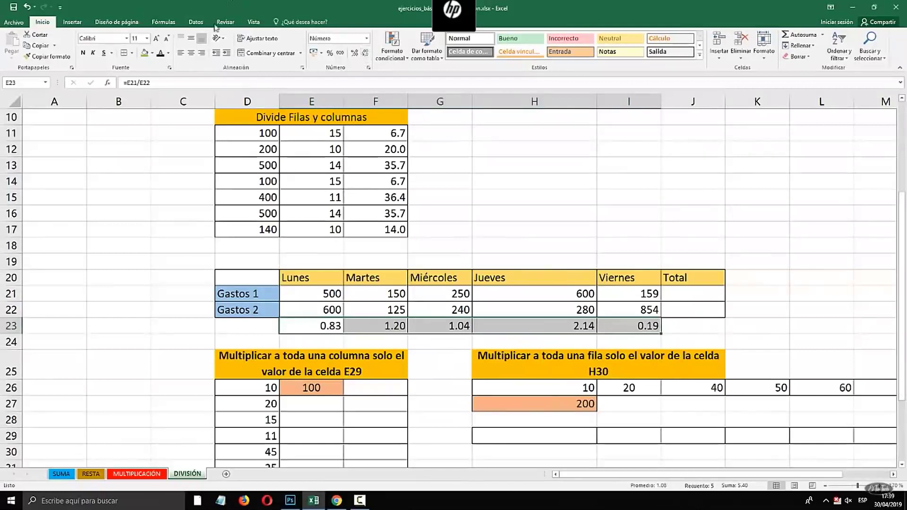
click(147, 54)
scroll(470, 350, down, 2)
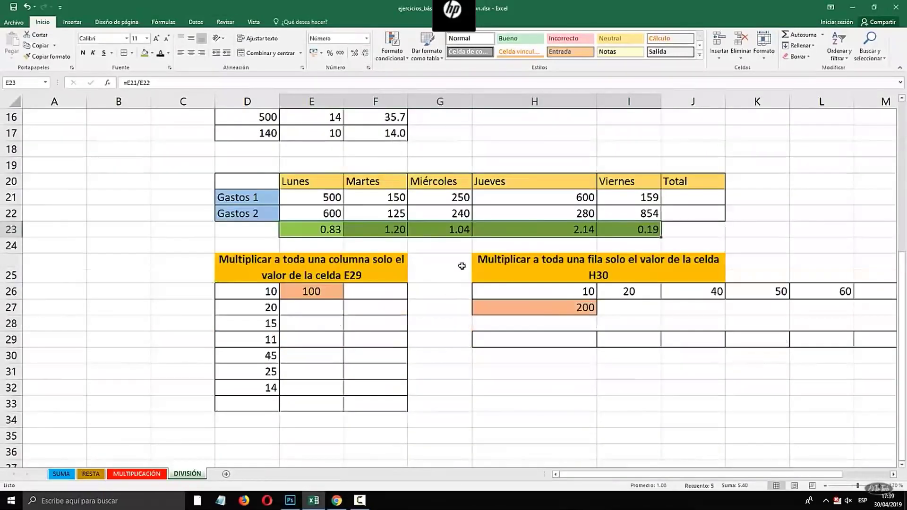
click(311, 310)
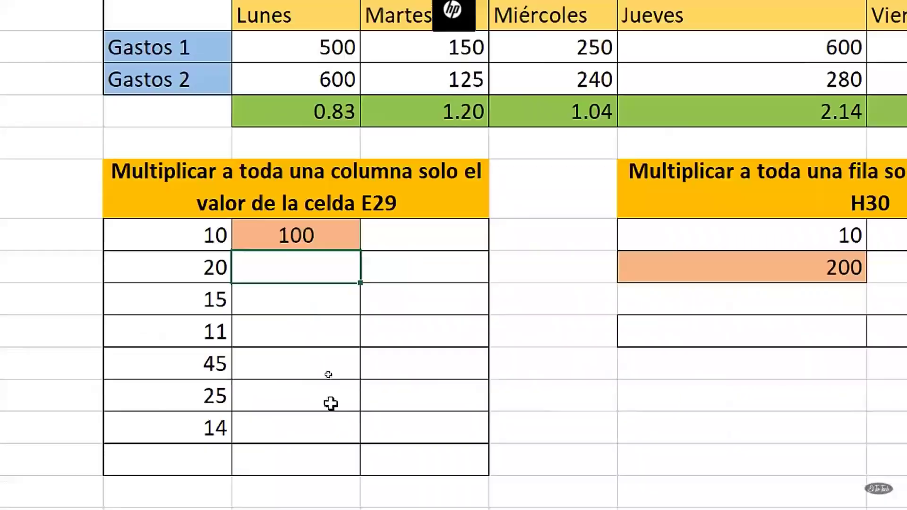
Replace Multiplicar with División in both the column-exercise and row-exercise table titles.
click(376, 290)
text(=)
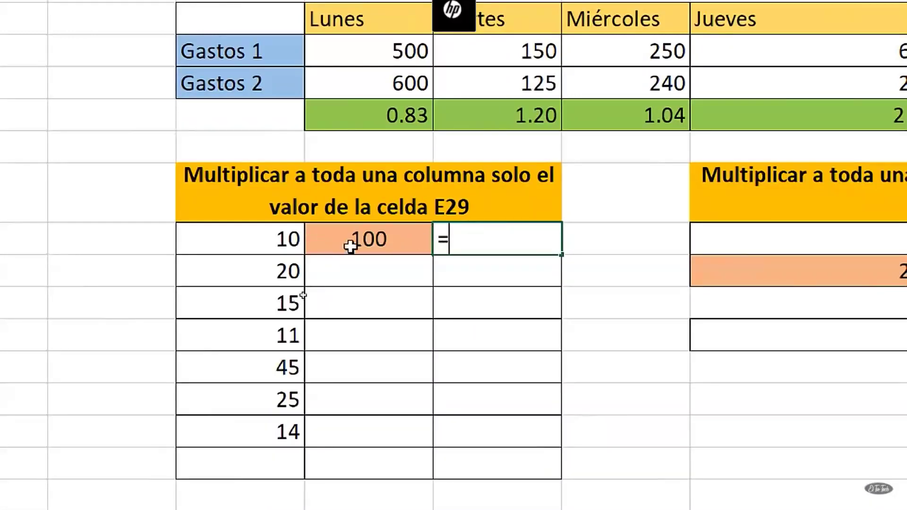
double_click(271, 177)
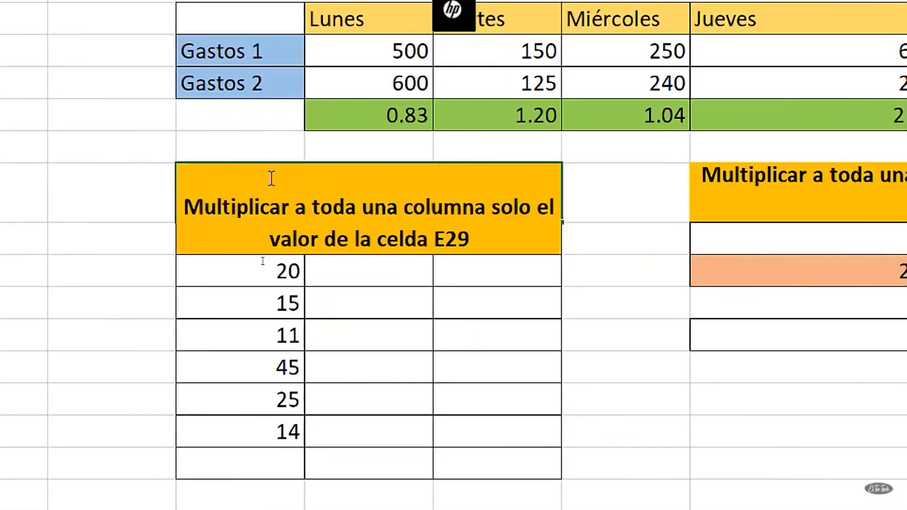
drag(285, 206, 166, 207)
text(dIVISIÓN)
key(Return)
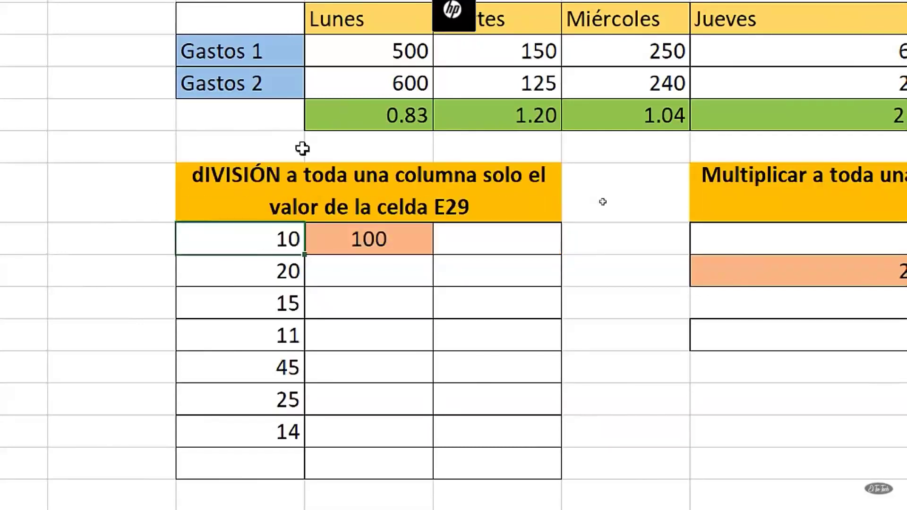
double_click(632, 184)
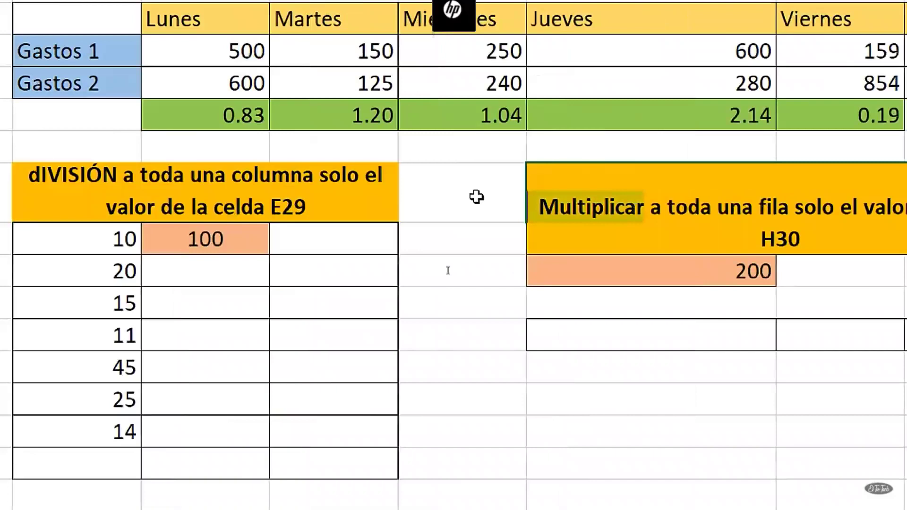
text(División)
key(Return)
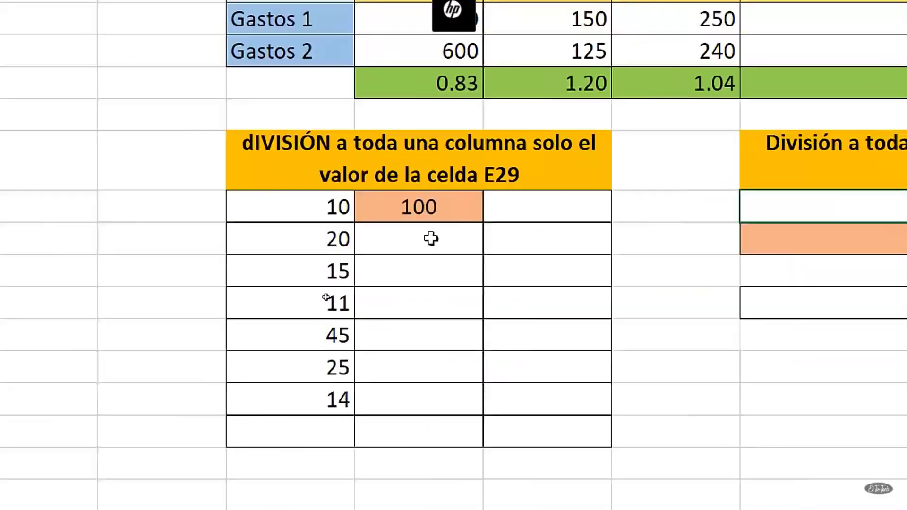
Enter =E26/D26 in F26 so it shows 10, then review the formula.
click(543, 206)
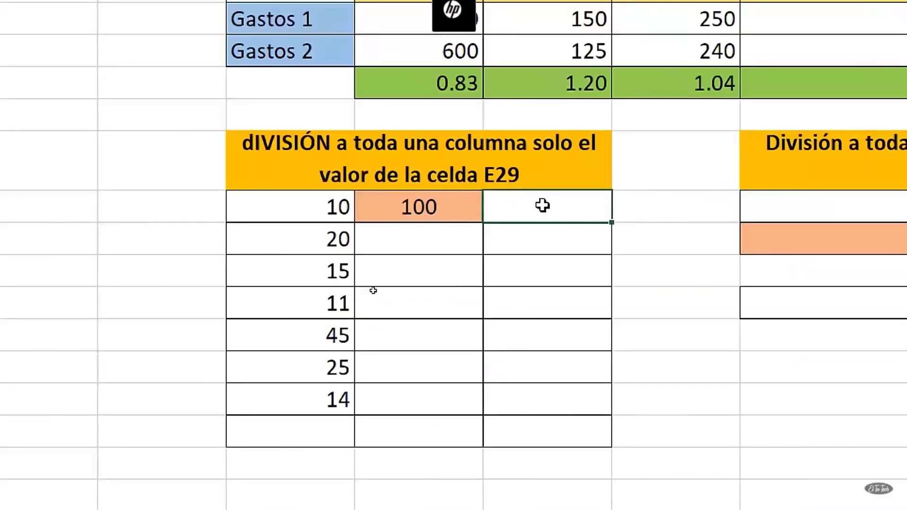
text(=)
click(404, 203)
text(/)
click(312, 213)
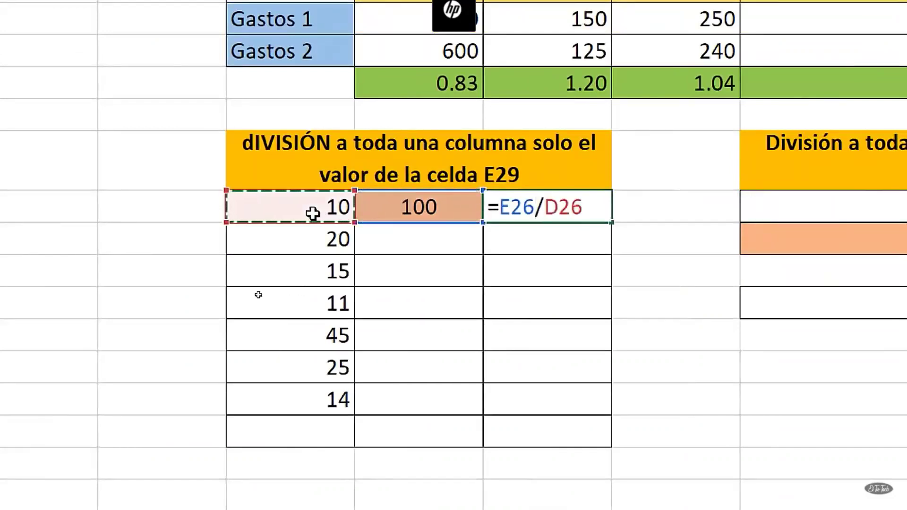
key(Return)
double_click(573, 205)
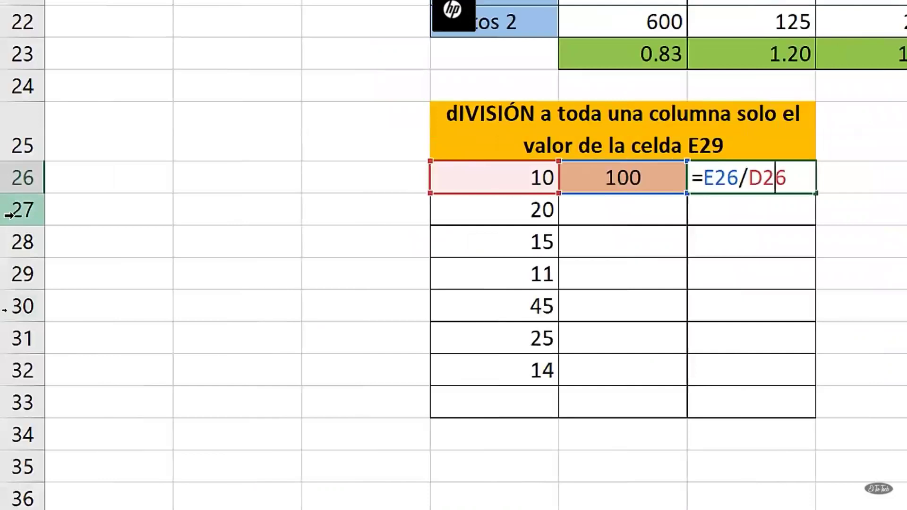
Step through the divisor list rows, ending on the row holding 10 and 100.
click(9, 215)
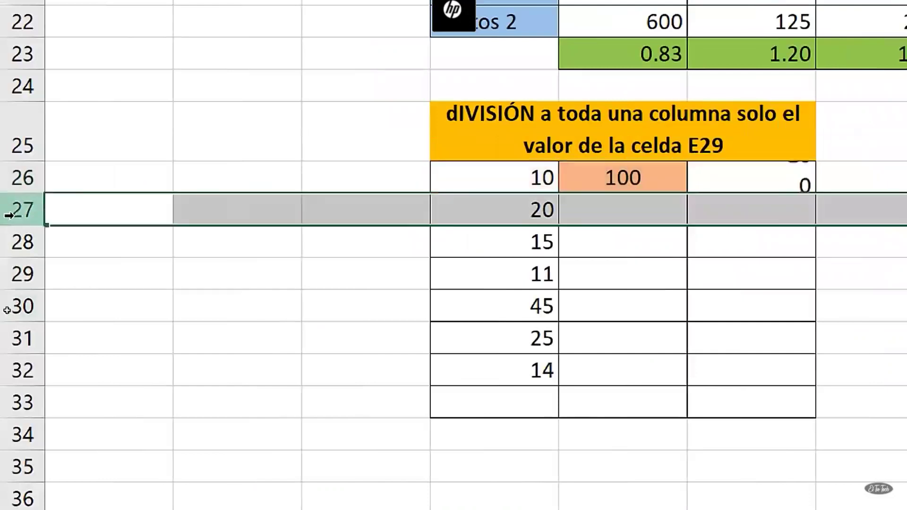
click(8, 242)
click(9, 274)
click(9, 303)
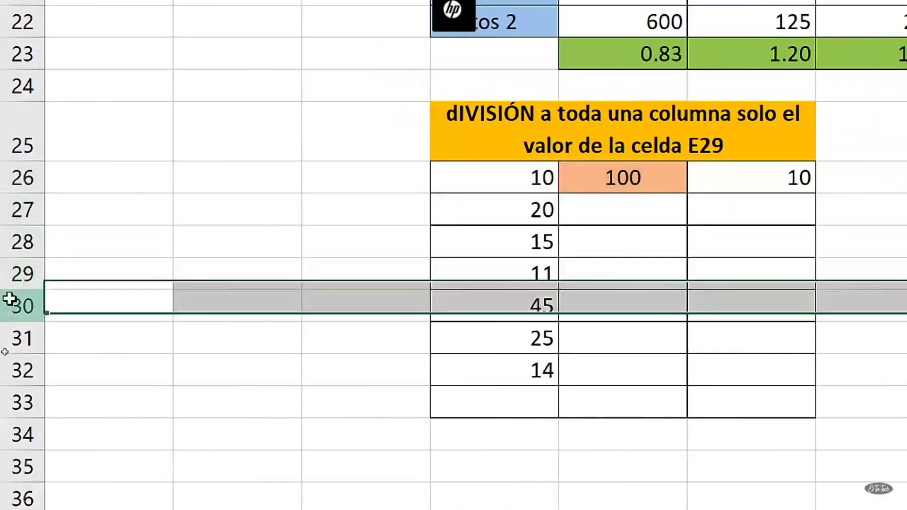
click(5, 338)
click(3, 370)
click(3, 403)
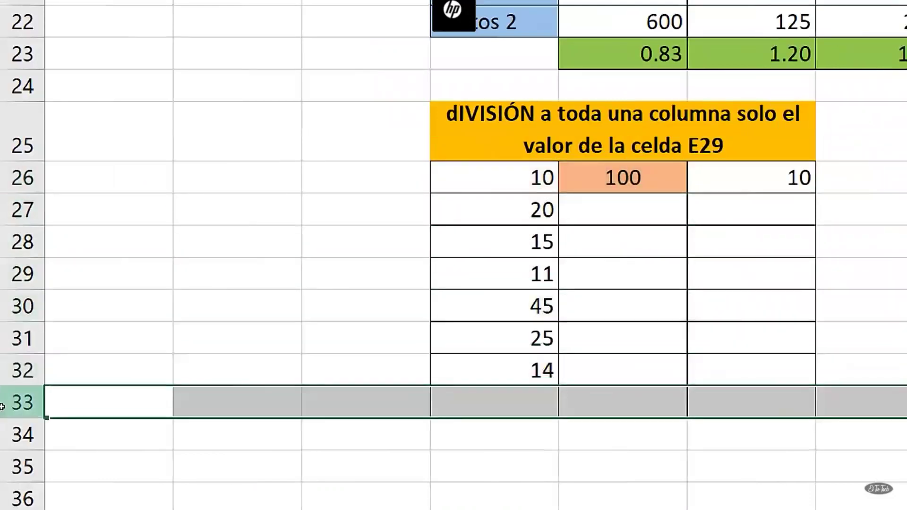
click(7, 371)
click(7, 338)
click(7, 274)
click(13, 242)
click(10, 178)
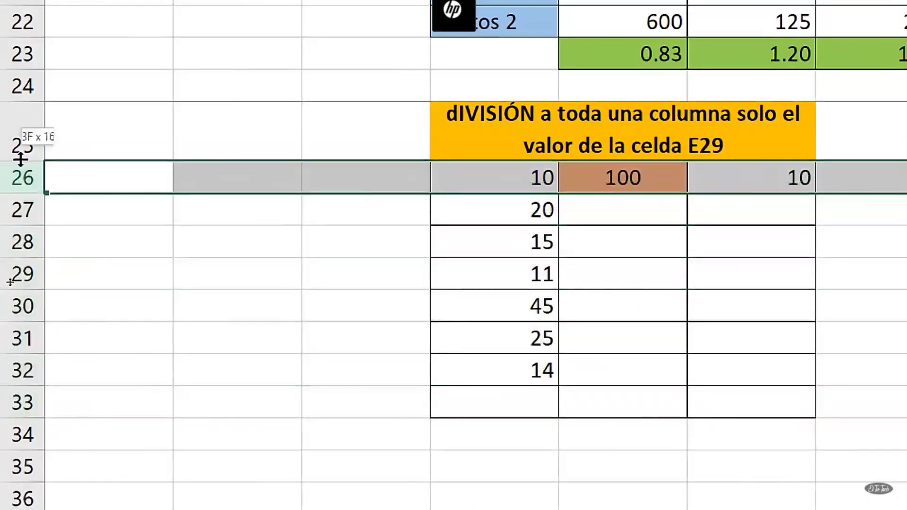
Enter a division formula with a locked divisor row in F26 and copy it down to F32.
click(668, 160)
text(=E26/D26)
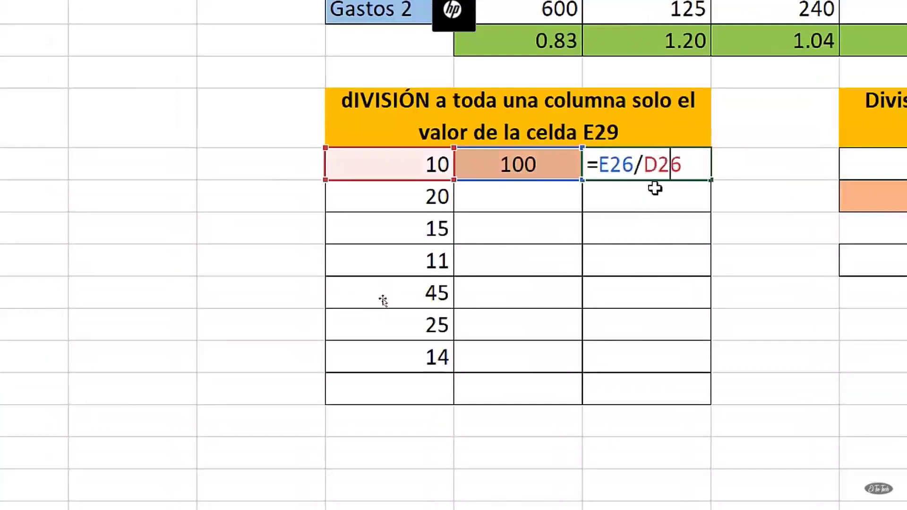
text($)
key(shift+End)
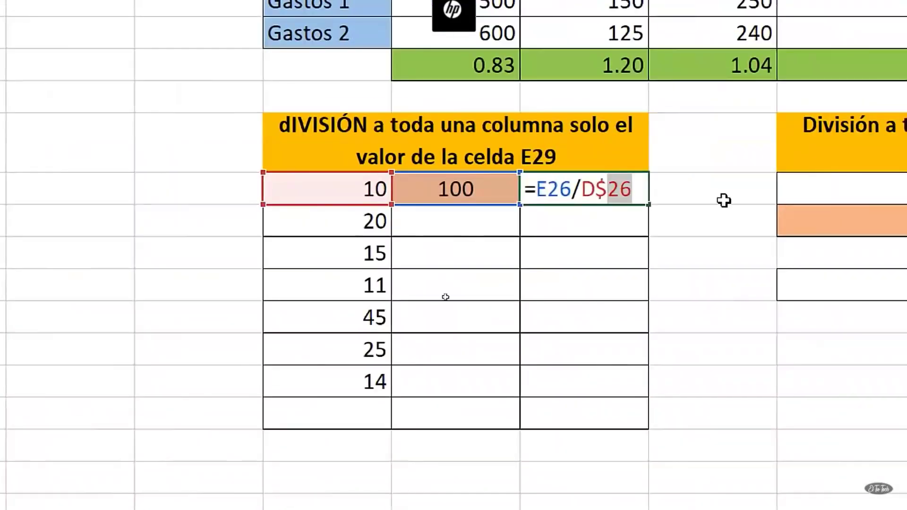
key(Return)
click(616, 189)
drag(648, 207, 649, 398)
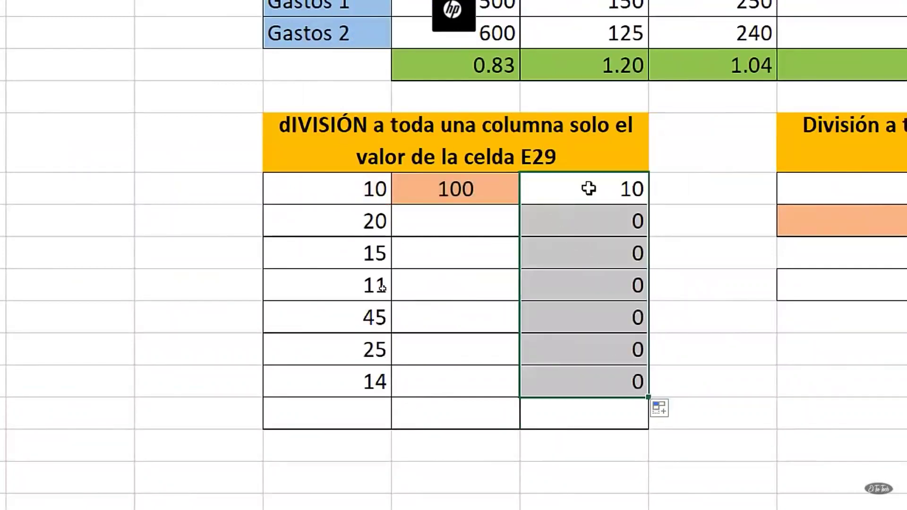
Inspect the formulas in F26, F27 and F28 to check the copied references.
double_click(609, 188)
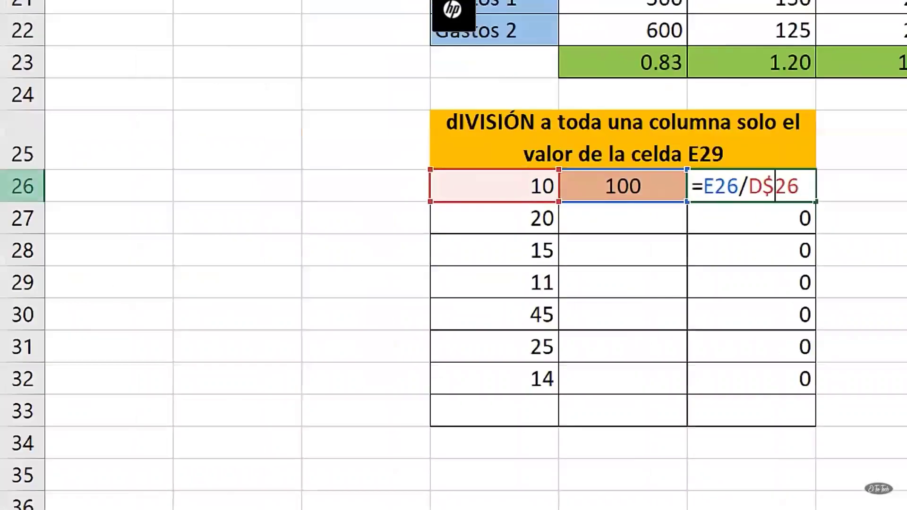
key(Return)
double_click(718, 218)
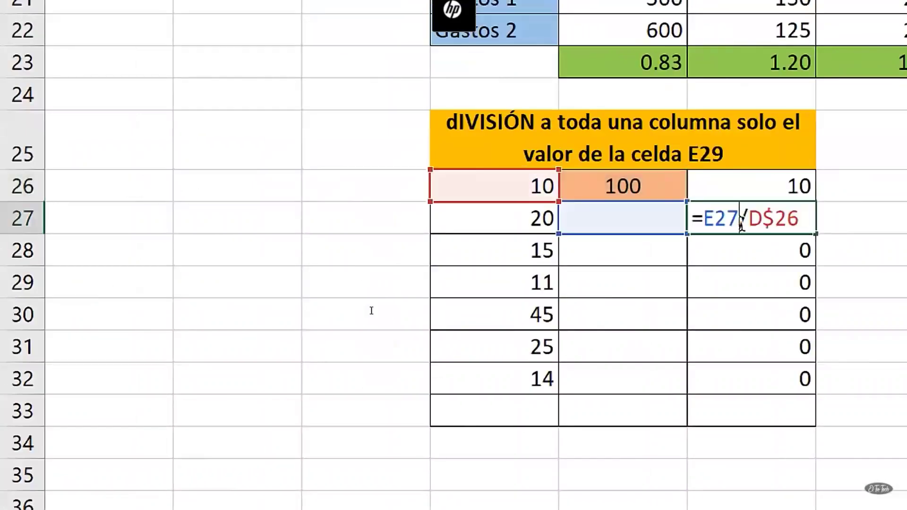
key(Escape)
click(731, 261)
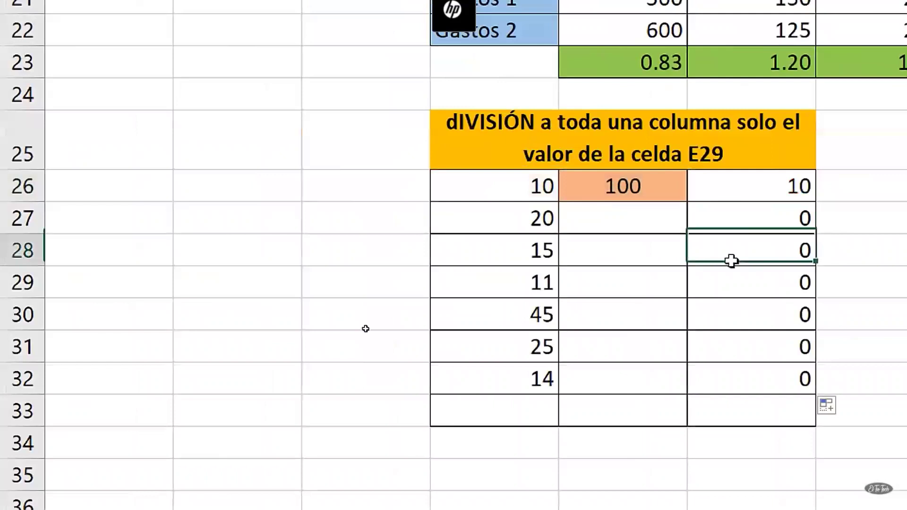
double_click(729, 261)
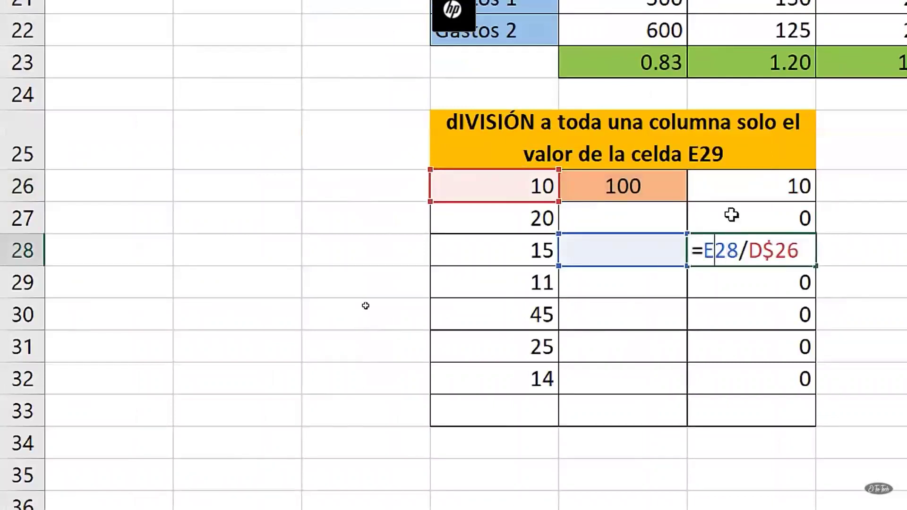
key(Escape)
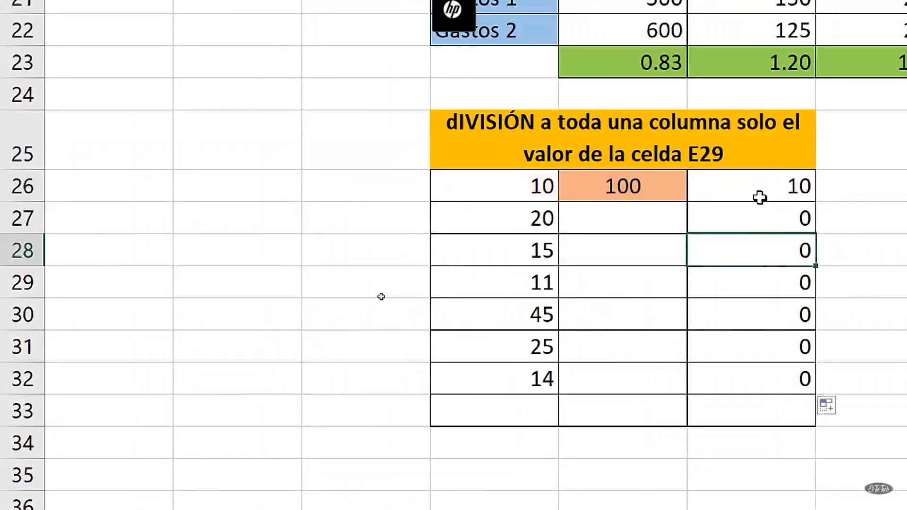
Add a $ after column E in the F26 formula.
double_click(764, 189)
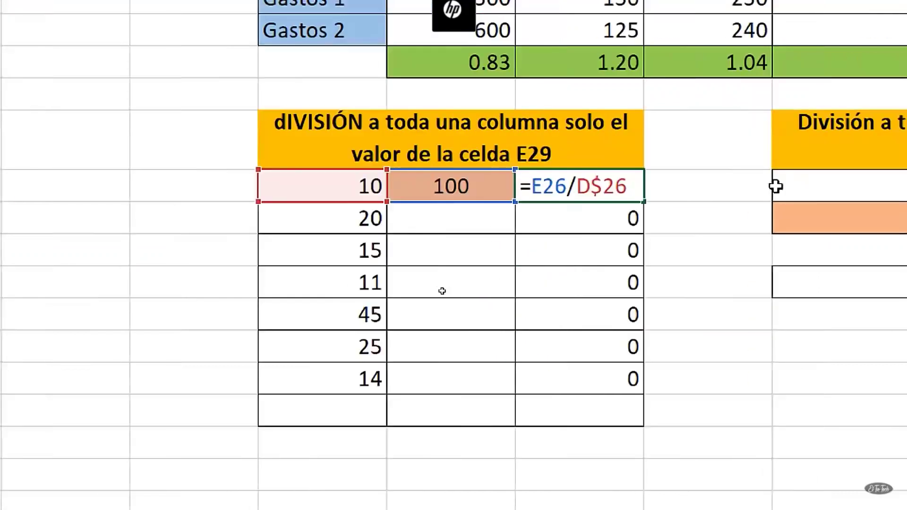
click(545, 186)
text($)
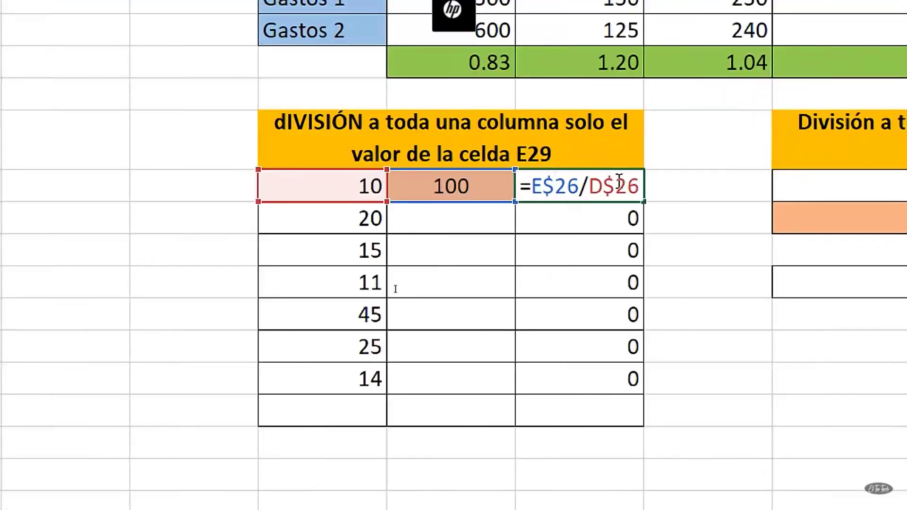
key(Return)
Review the row 27–29 formulas, cancelling an accidental whole-column reference.
double_click(576, 221)
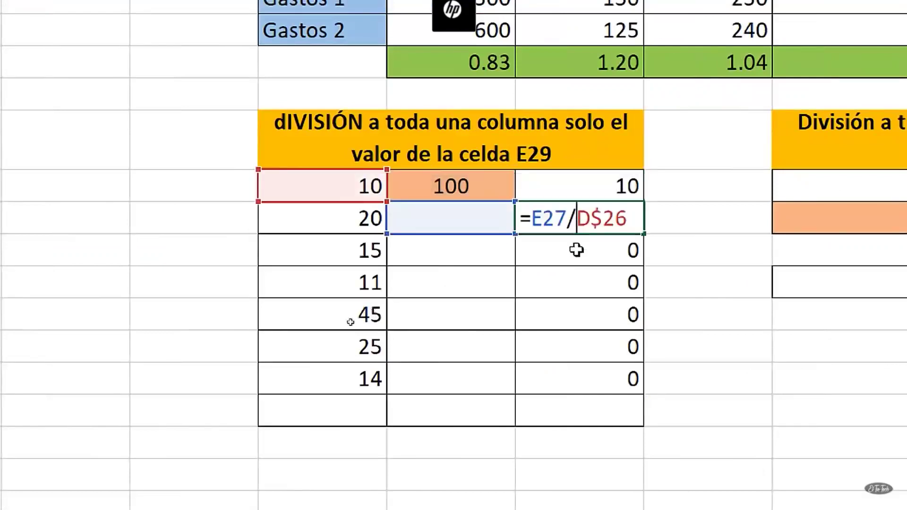
drag(626, 221, 575, 221)
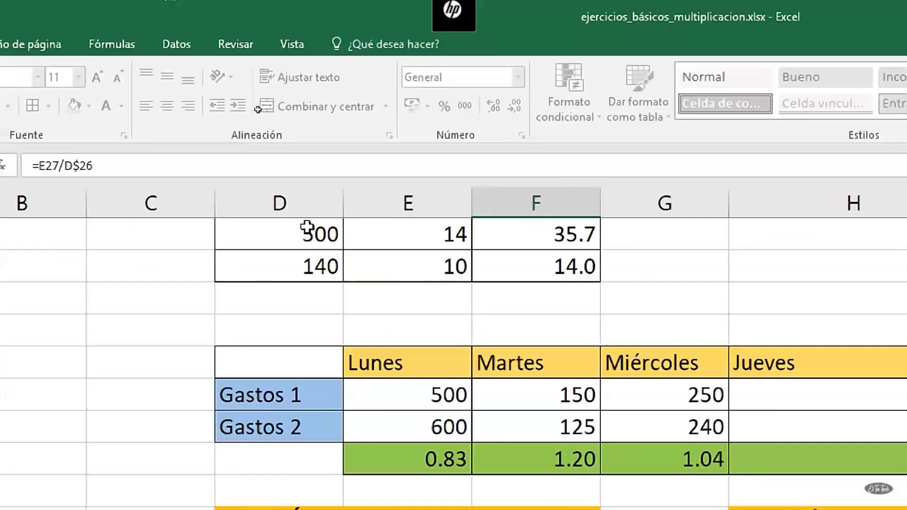
click(323, 58)
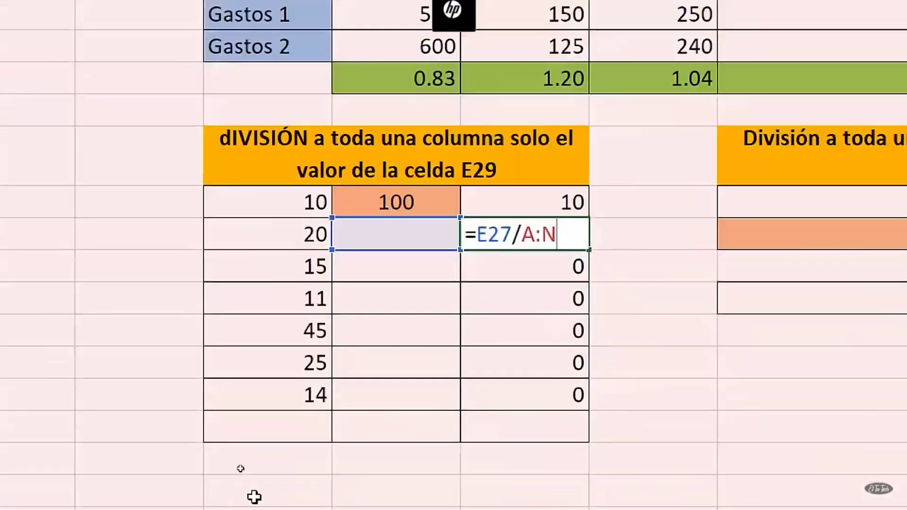
key(Escape)
click(301, 200)
double_click(536, 225)
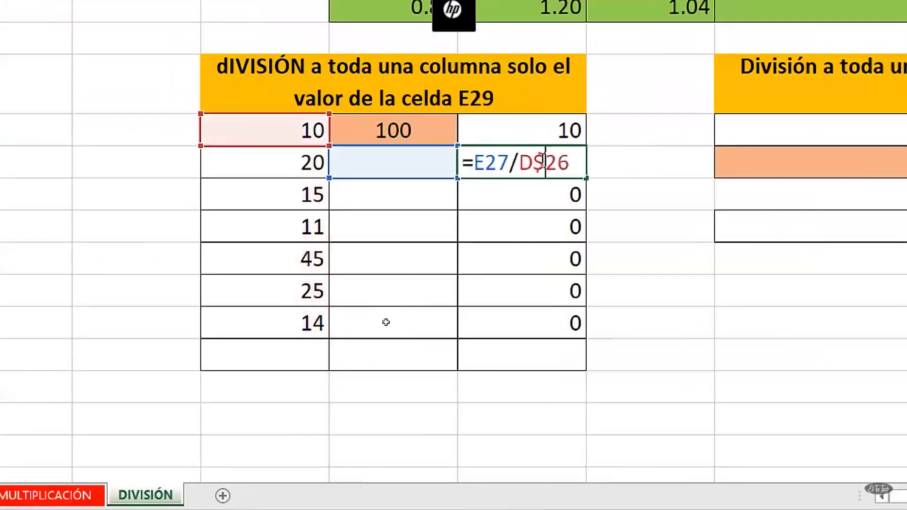
key(Return)
double_click(538, 202)
key(Escape)
double_click(514, 237)
key(Return)
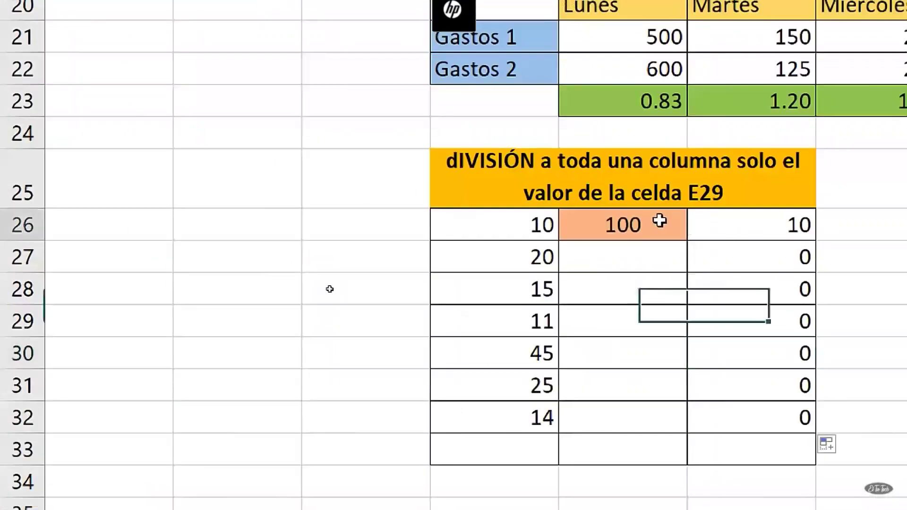
Finalize F26 as =E$26/D26, copy it down to F32, and select the results.
double_click(766, 223)
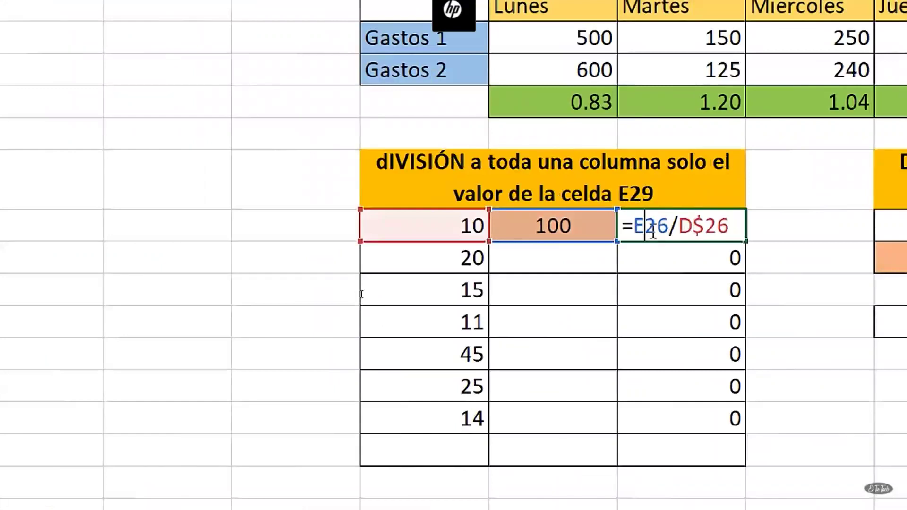
text($)
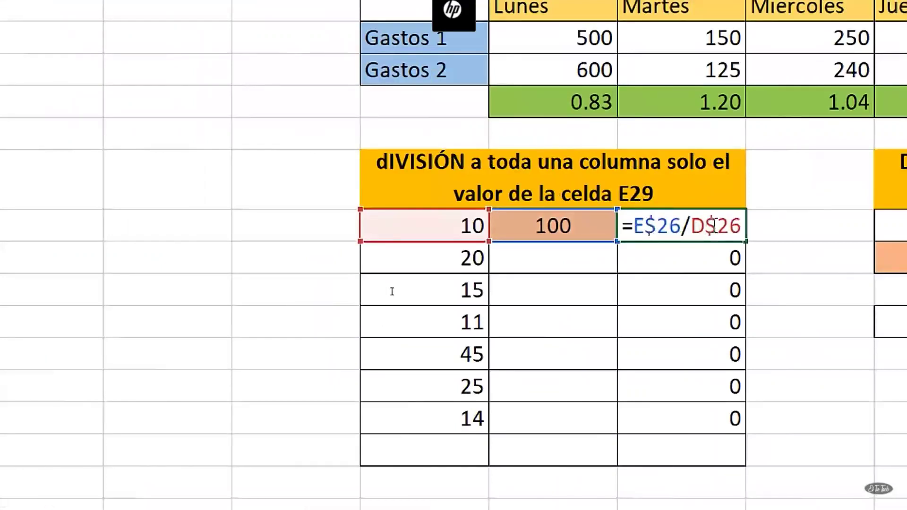
key(BackSpace)
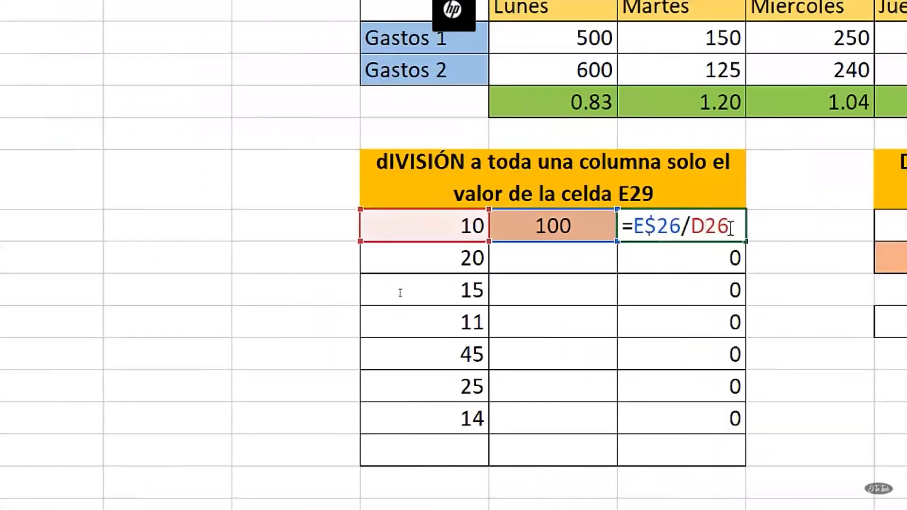
key(Return)
click(685, 227)
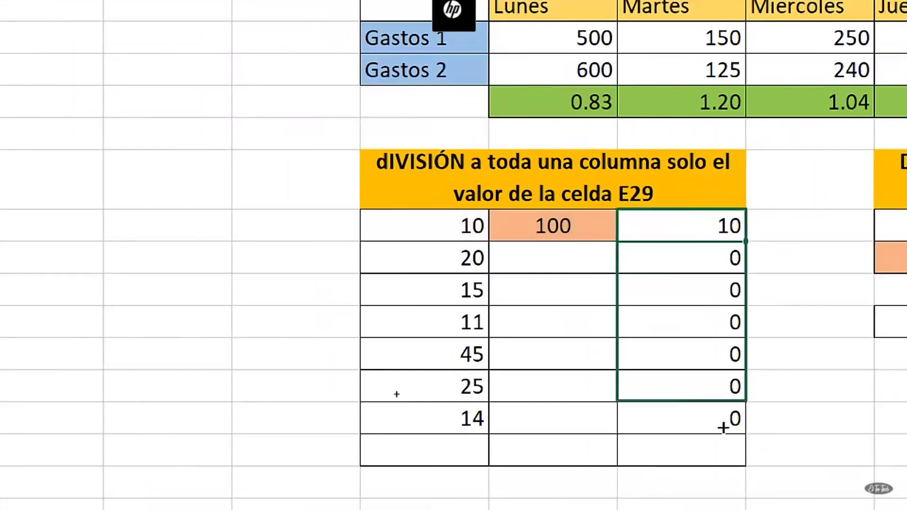
drag(745, 244, 724, 427)
click(714, 386)
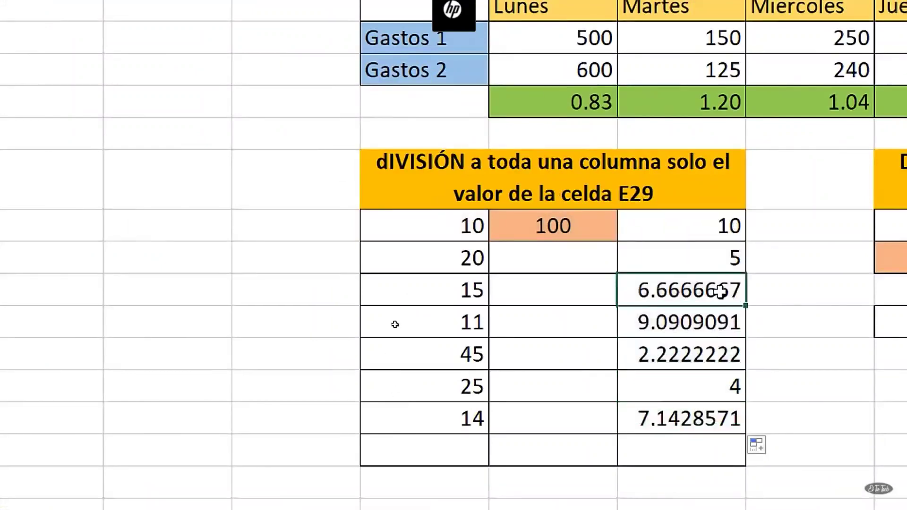
mouse_move(716, 227)
mouse_down()
mouse_move(716, 401)
mouse_move(690, 418)
mouse_up()
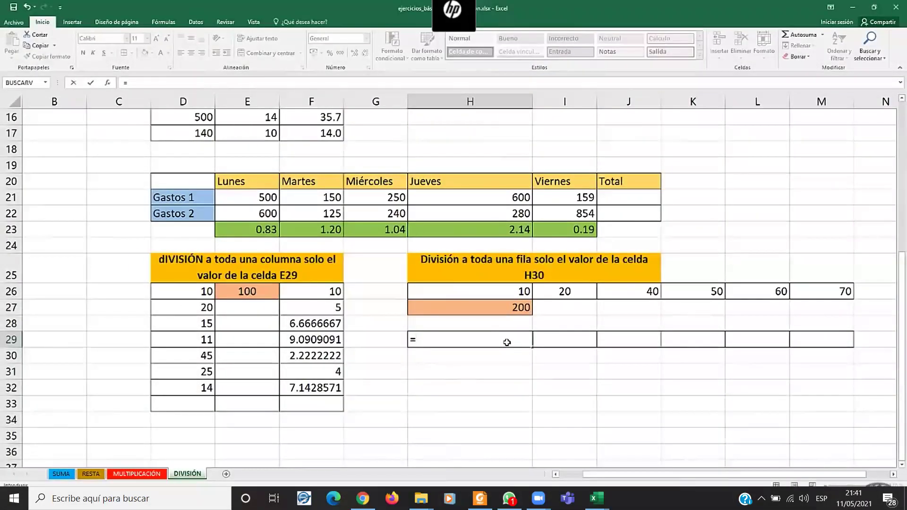
Enter =H27/H26 in H29 and fill it across, then undo the fill that gave zeros.
text(=)
click(509, 311)
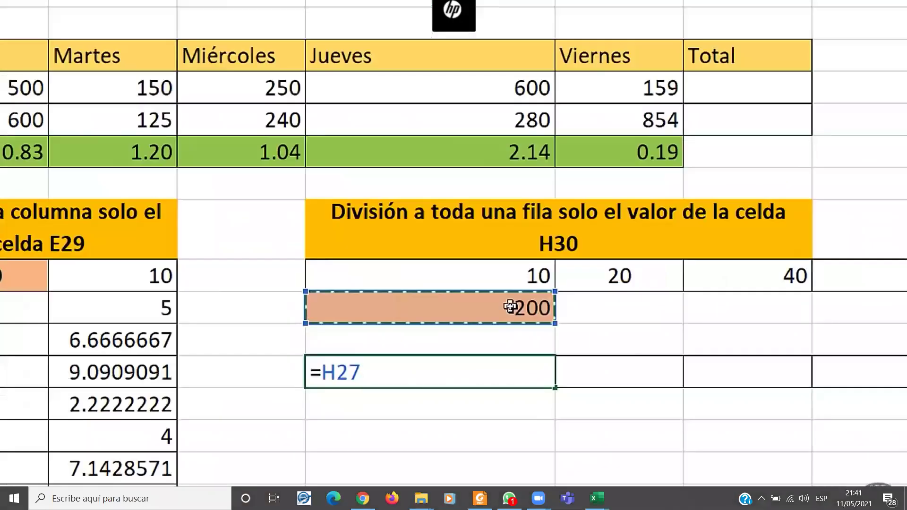
text(/)
click(520, 286)
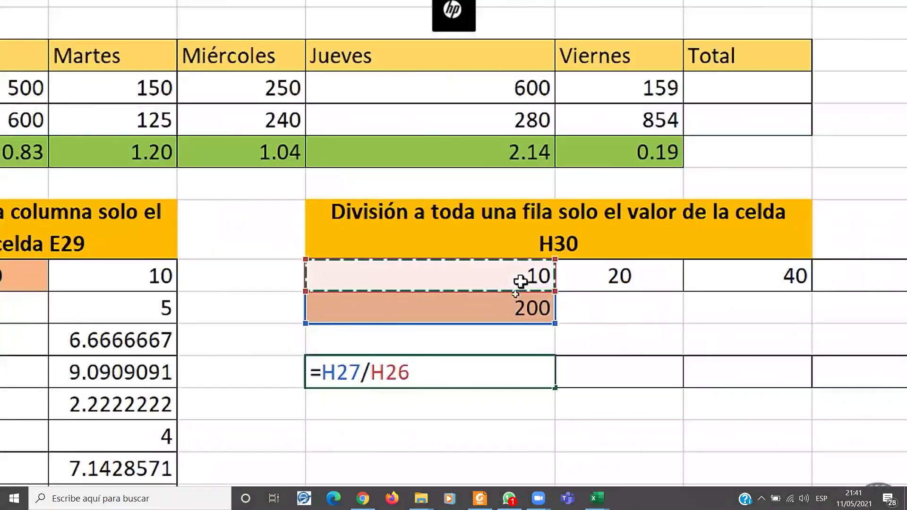
key(Return)
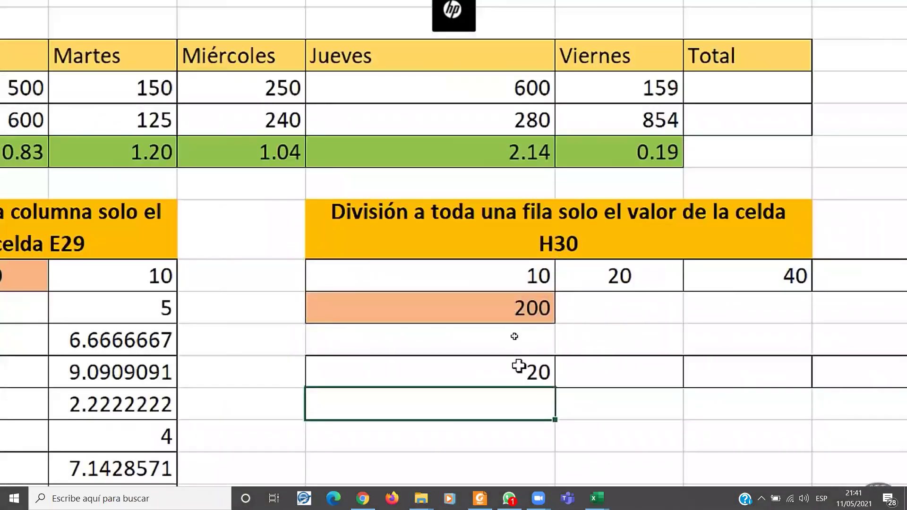
click(520, 368)
drag(561, 387, 798, 383)
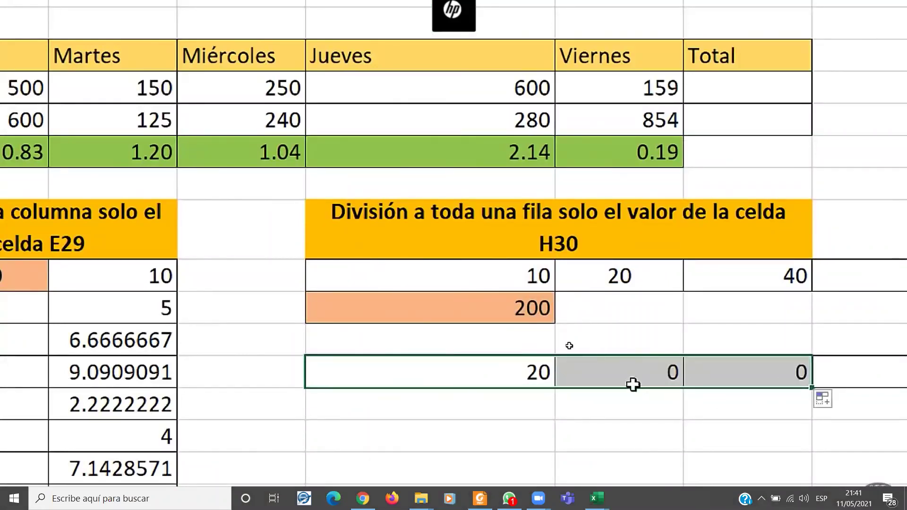
key(ctrl+z)
Inspect the H29 formula, pointing out columns H, I, J and the 200 cell.
double_click(499, 376)
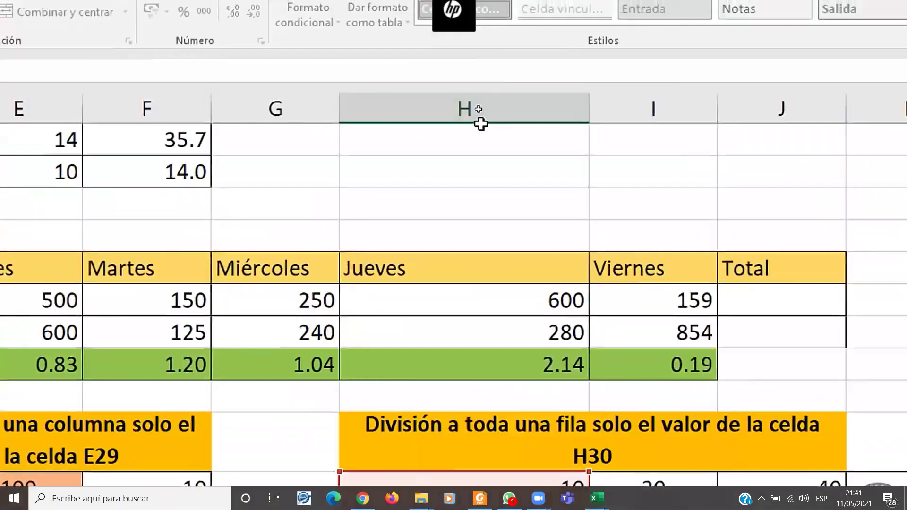
click(482, 104)
click(653, 104)
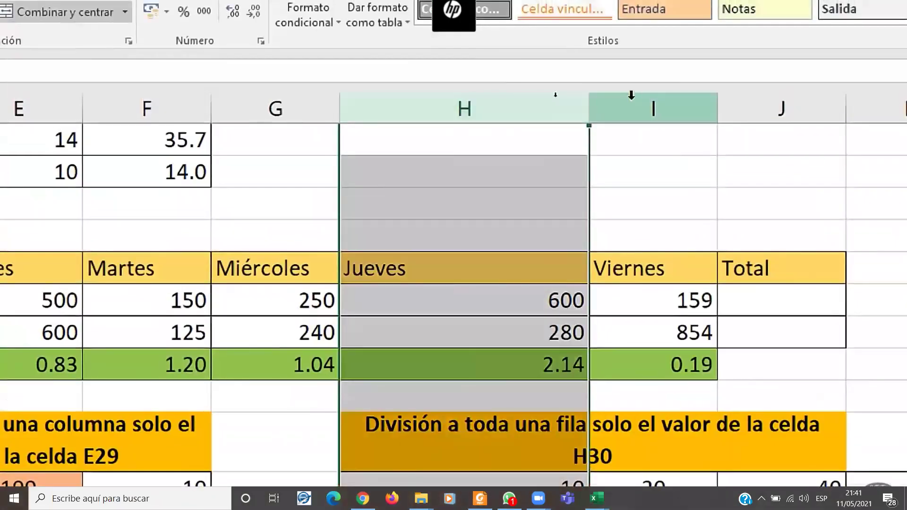
click(782, 104)
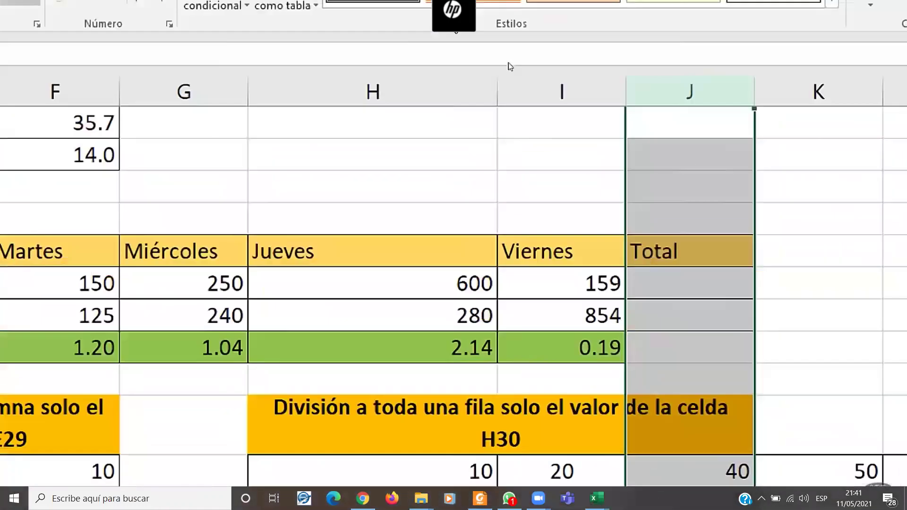
click(371, 89)
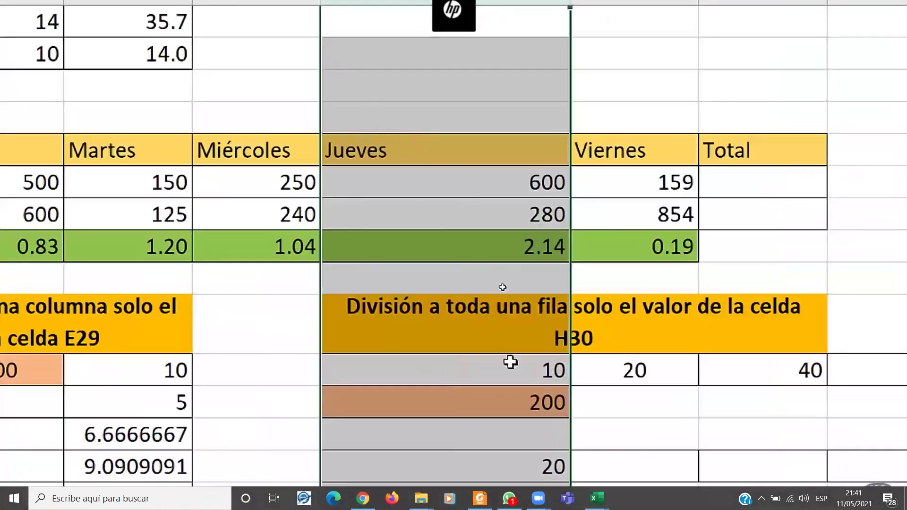
click(359, 170)
click(442, 177)
click(427, 262)
click(433, 239)
Make the dividend $H$27 absolute and fill H29 to M29, giving 20 through 2.8571429.
double_click(437, 247)
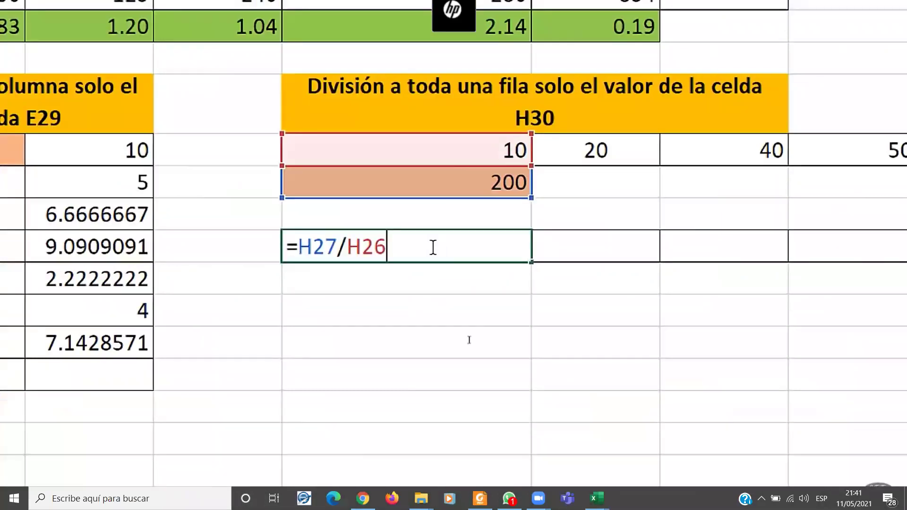
drag(412, 282, 377, 282)
click(402, 282)
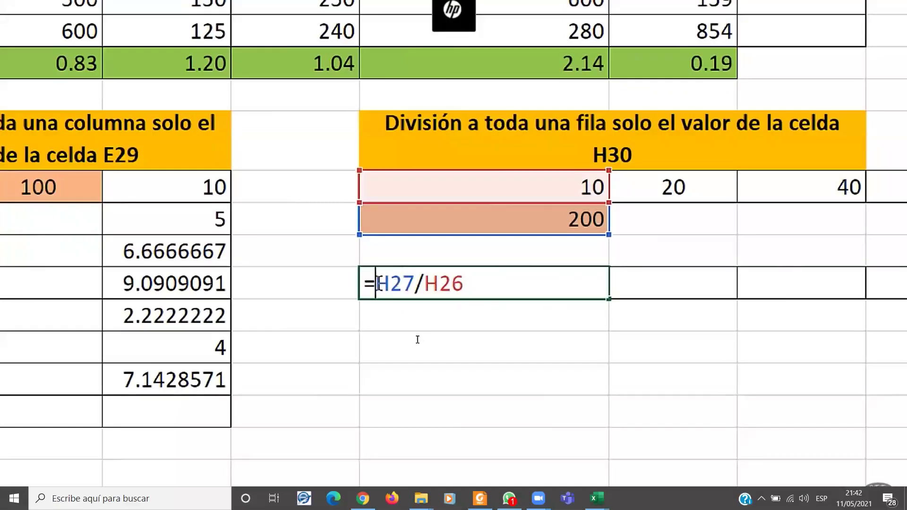
text($)
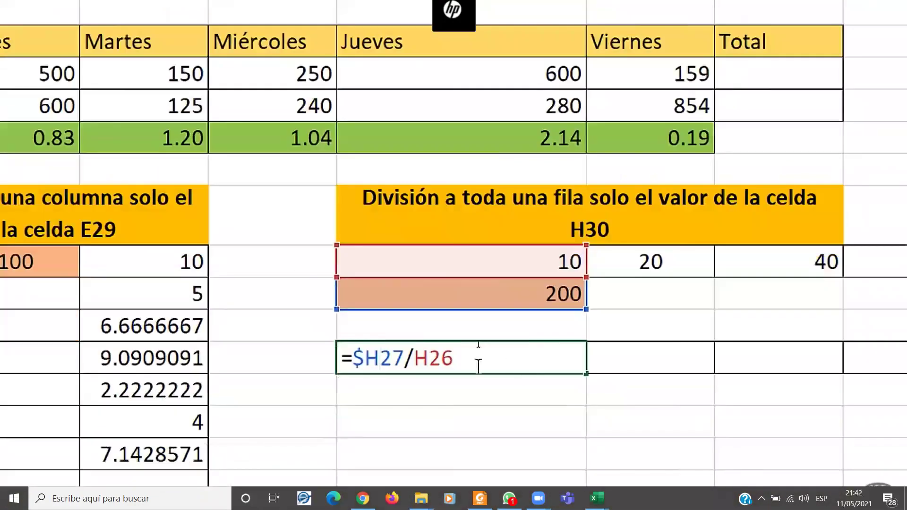
key(Return)
click(476, 366)
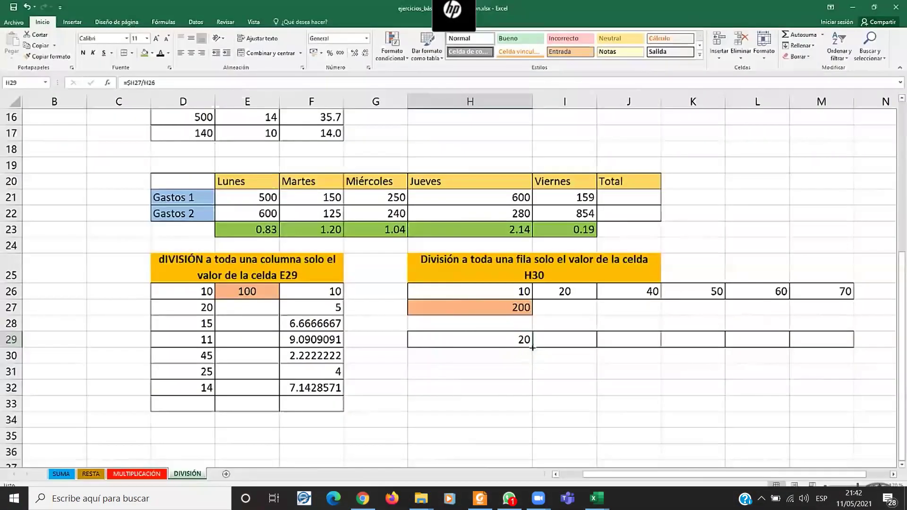
drag(532, 348, 810, 363)
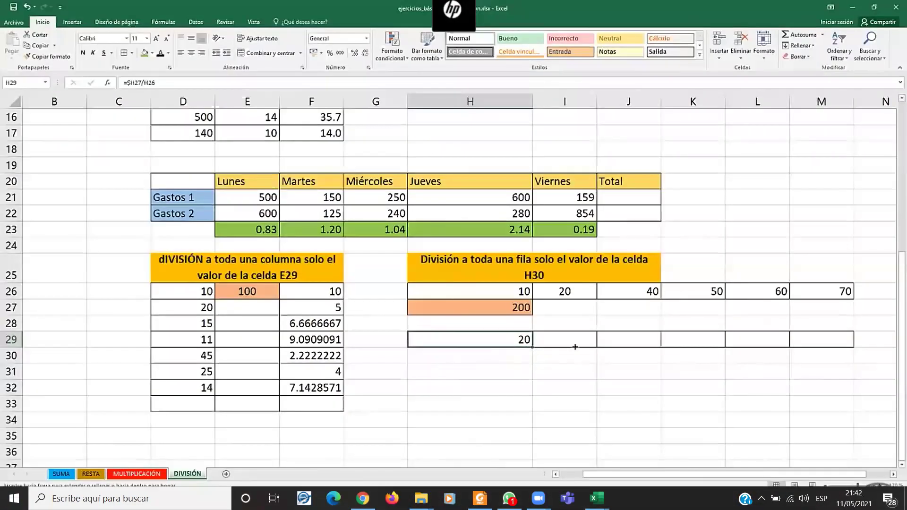
click(674, 367)
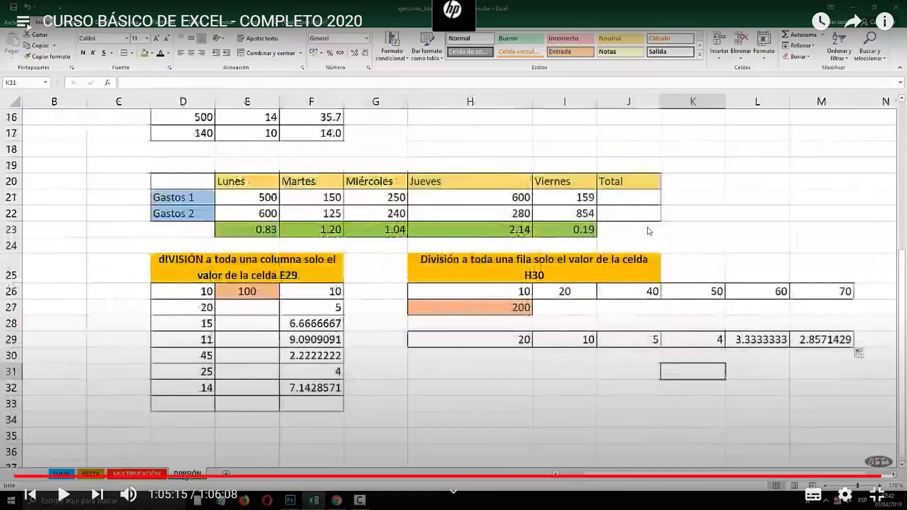
Exit the fullscreen video, close the YouTube tab, switch to the Evaluación tab and minimize Chrome.
key(Escape)
click(419, 10)
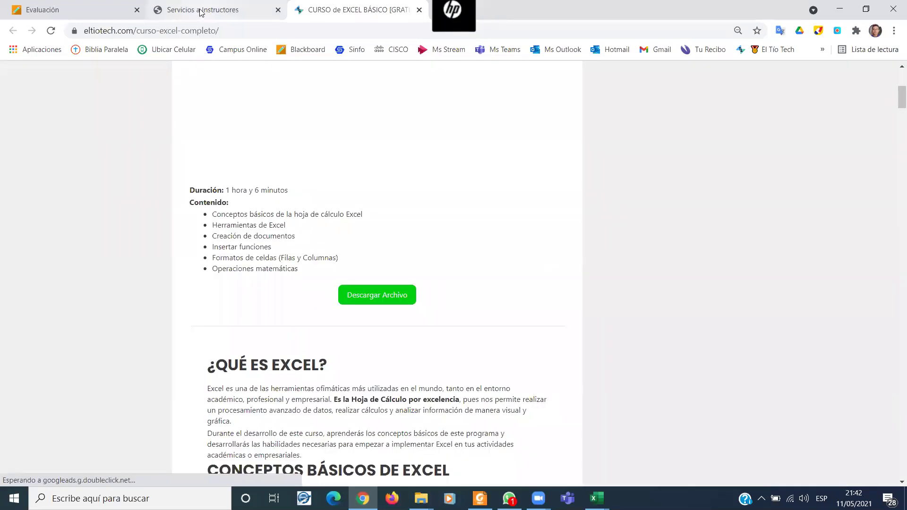
click(186, 14)
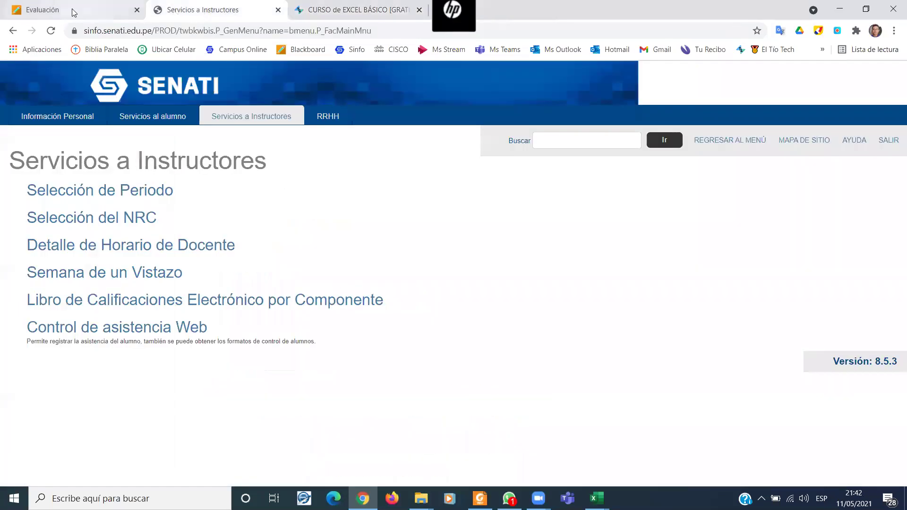
click(71, 11)
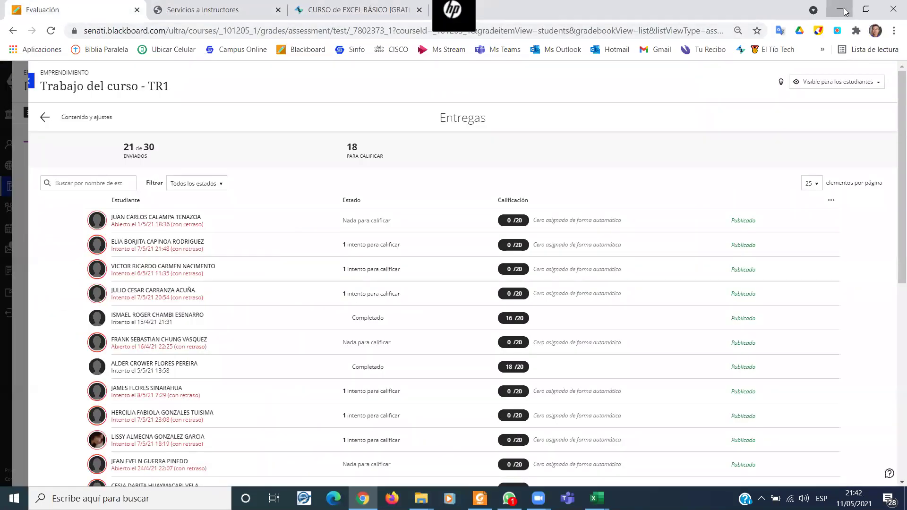
click(839, 9)
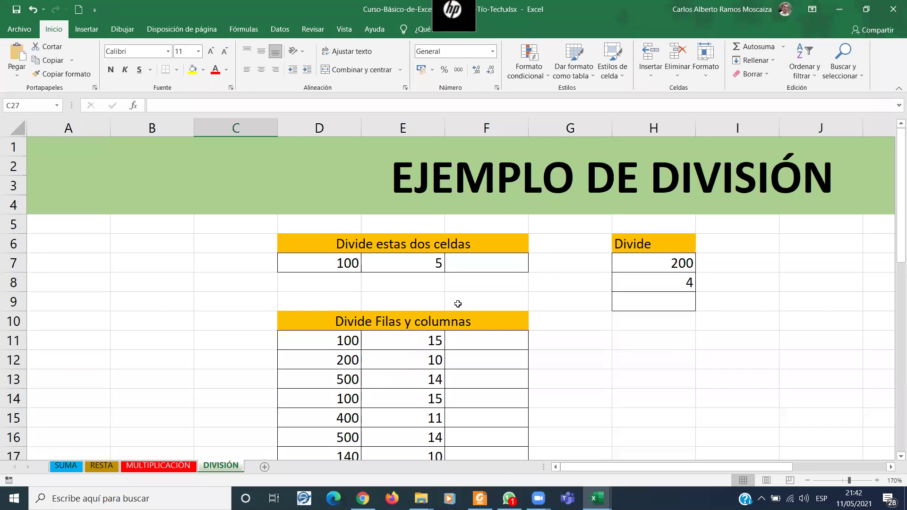
scroll(462, 300, down, 6)
scroll(461, 299, down, 4)
scroll(468, 321, down, 4)
scroll(473, 346, up, 3)
scroll(473, 345, up, 7)
scroll(474, 343, up, 4)
Glance at the curriculum PDF in Foxit, then switch to Excel's Hoja de Prog. schedule.
click(480, 499)
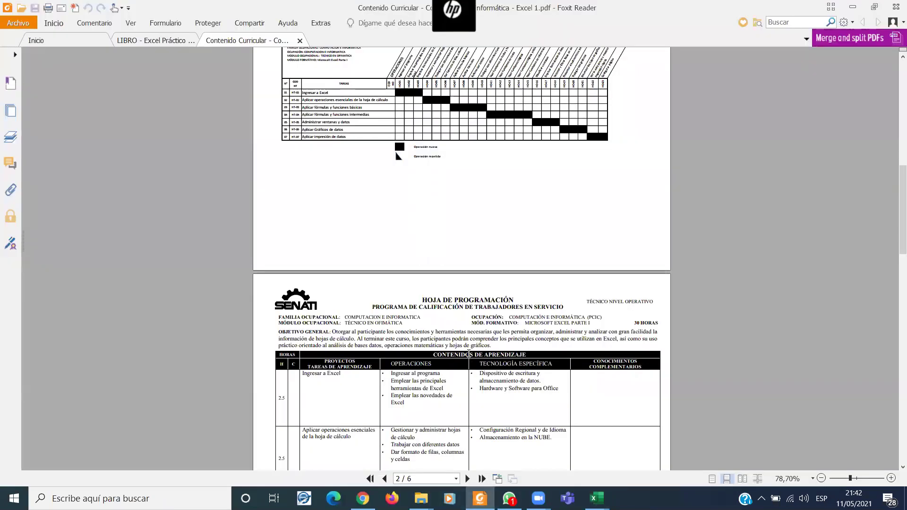
mouse_move(596, 498)
click(592, 466)
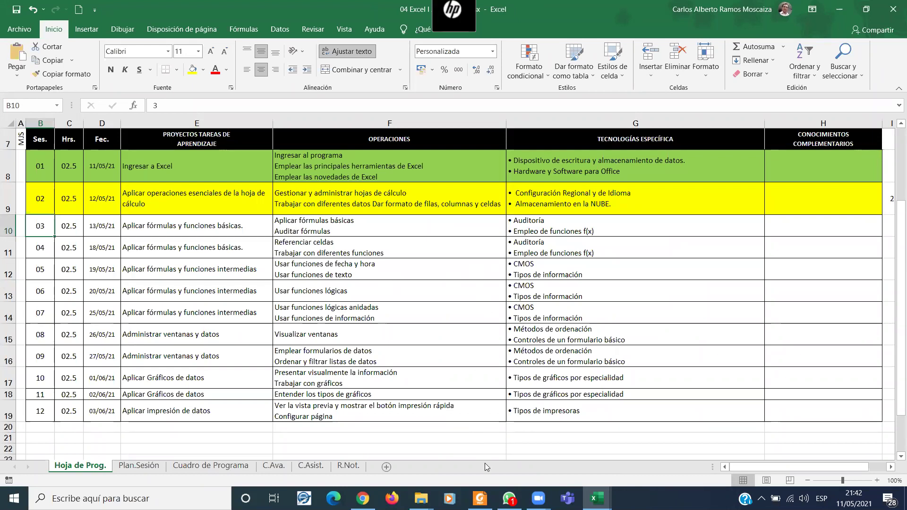
Open the Excel 2019 - 365 book PDF and scroll down through its table of contents.
click(479, 498)
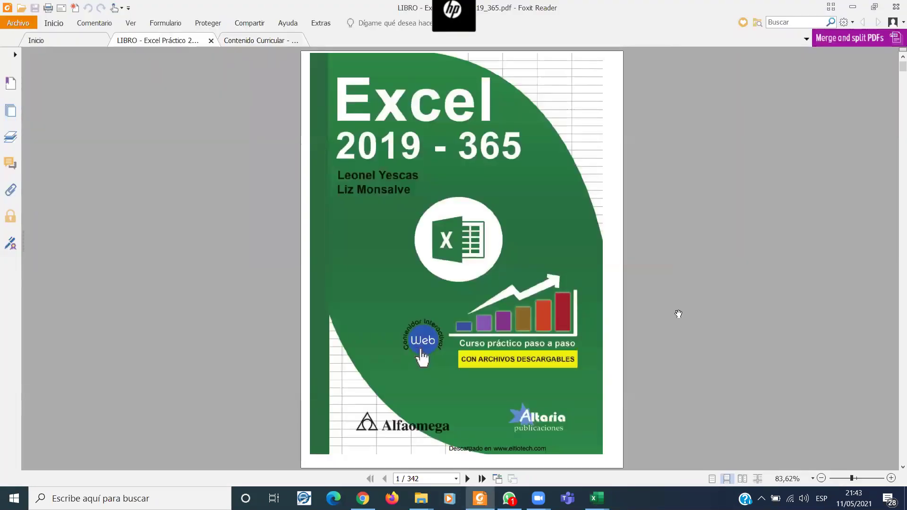
scroll(678, 314, down, 1)
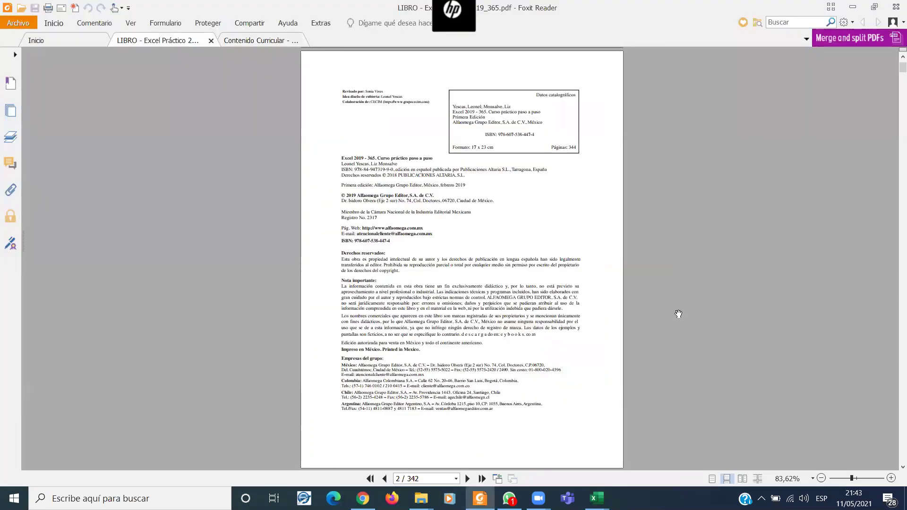
scroll(678, 314, down, 1)
scroll(679, 314, down, 1)
scroll(678, 314, down, 1)
scroll(678, 314, down, 1)
scroll(678, 314, down, 1)
scroll(678, 314, down, 1)
scroll(679, 314, down, 1)
scroll(678, 314, down, 1)
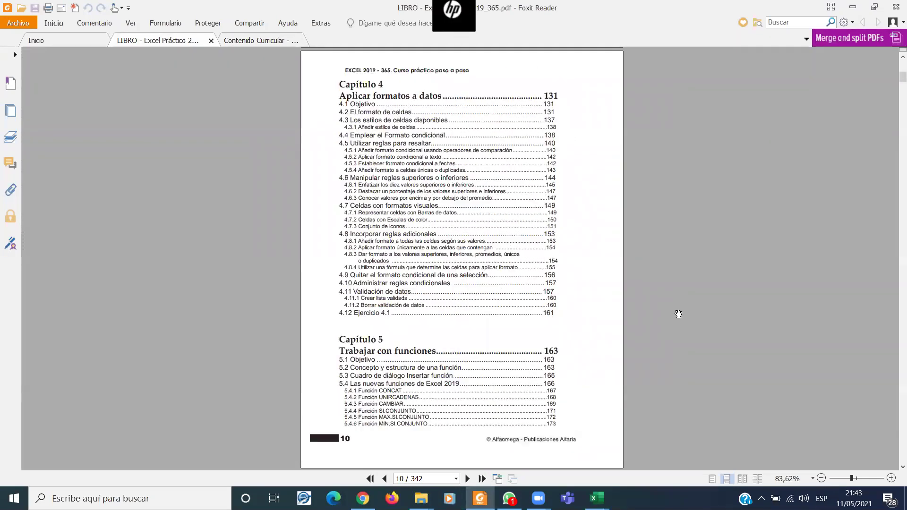
scroll(679, 314, down, 1)
scroll(679, 314, down, 1)
scroll(678, 314, down, 1)
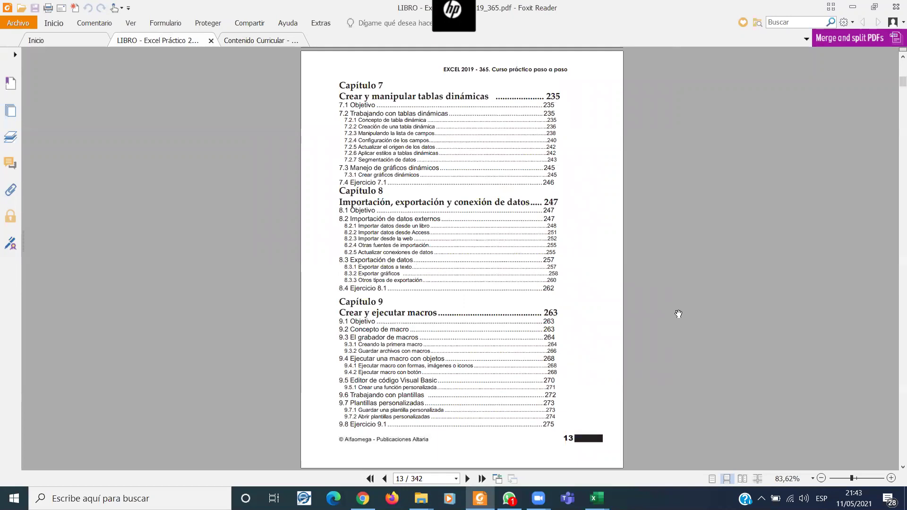
scroll(678, 314, down, 1)
Scroll back up and settle on the Capítulo 3 contents at page 9.
scroll(678, 315, up, 1)
scroll(679, 314, up, 2)
scroll(678, 315, up, 1)
scroll(678, 315, up, 1)
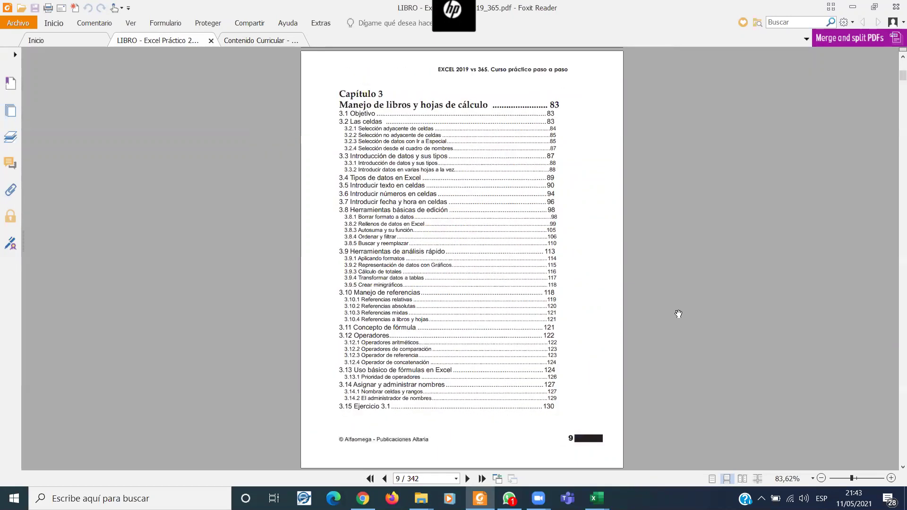
scroll(678, 314, up, 1)
scroll(678, 314, up, 1)
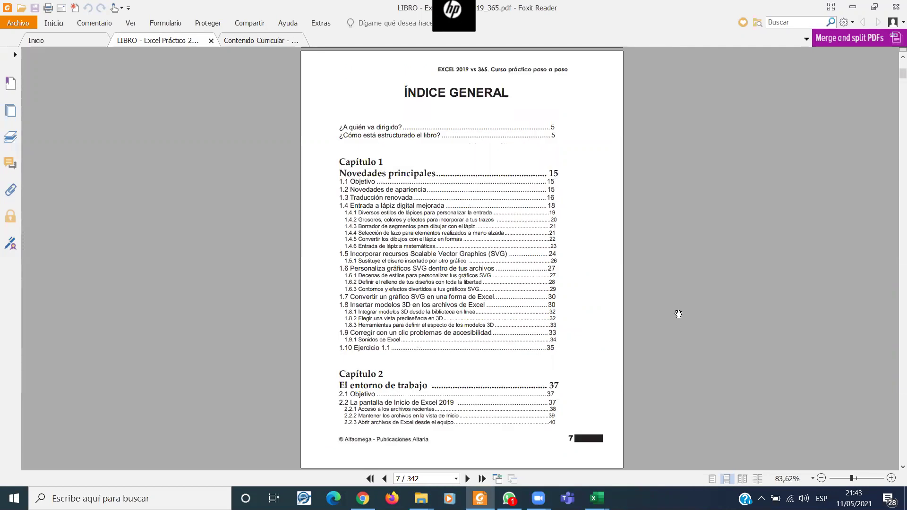
scroll(678, 314, down, 1)
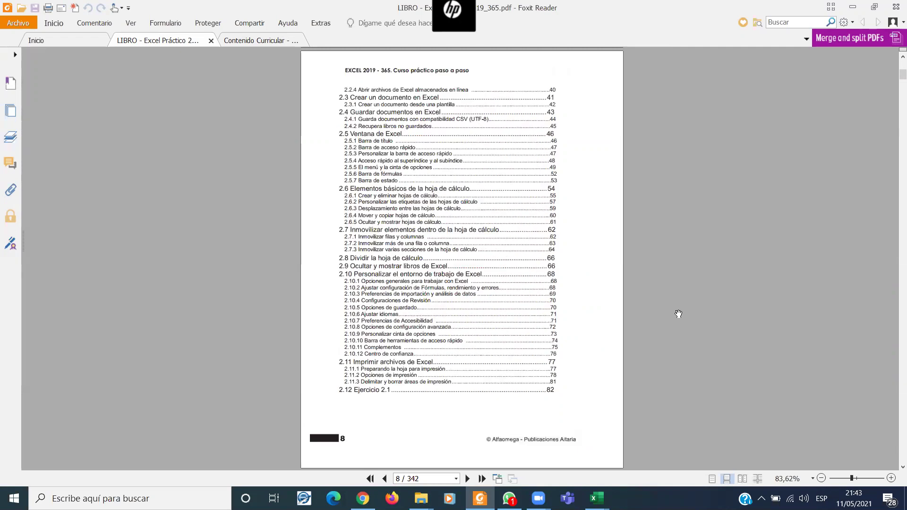
scroll(678, 314, down, 1)
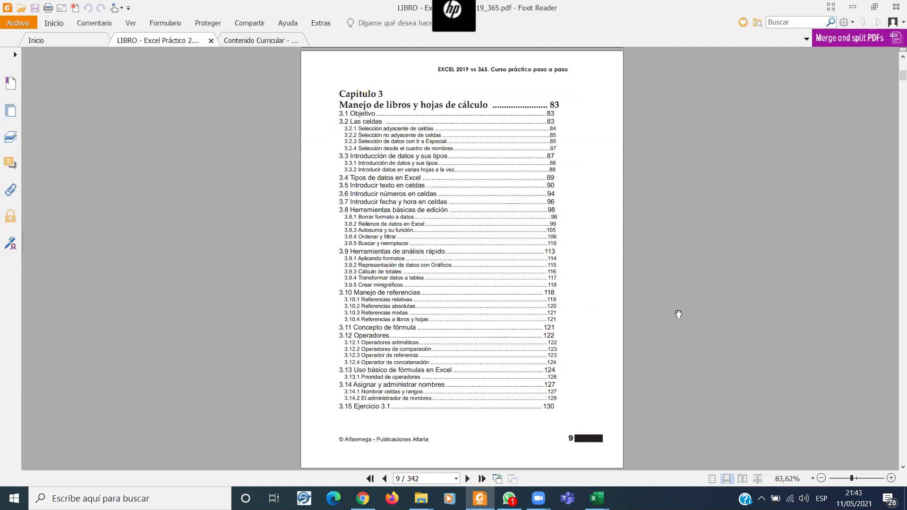
scroll(678, 314, down, 2)
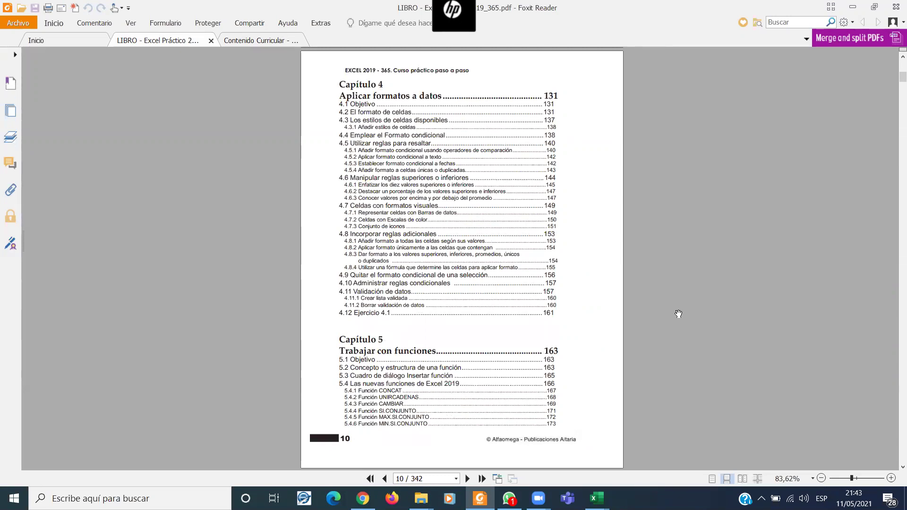
scroll(678, 314, up, 3)
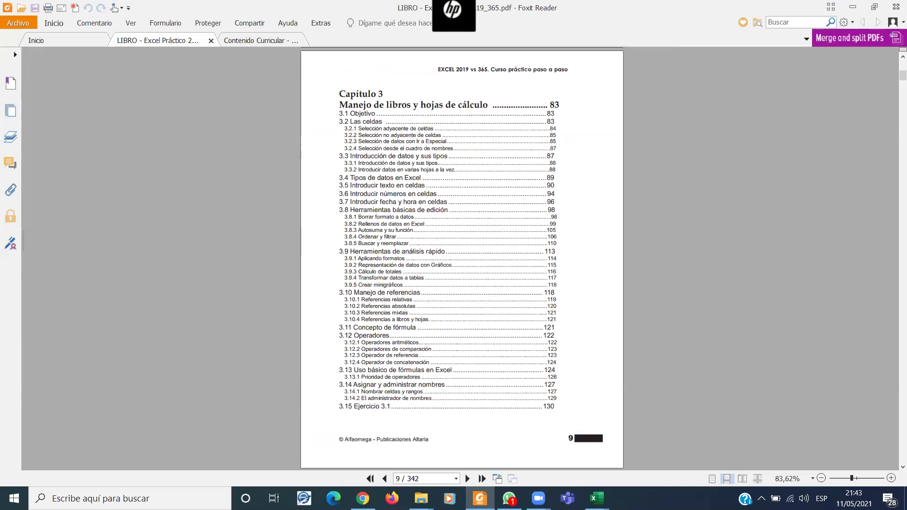
key(alt+Tab)
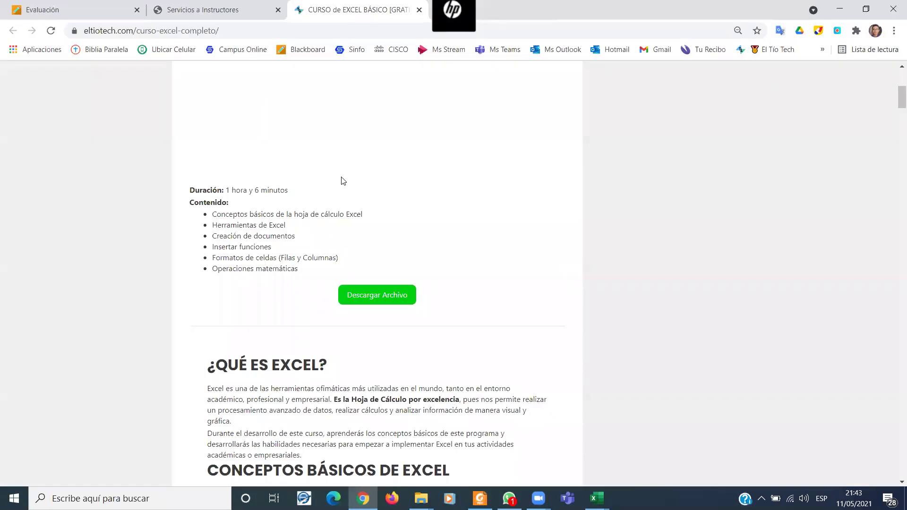
scroll(343, 181, down, 4)
scroll(359, 204, up, 5)
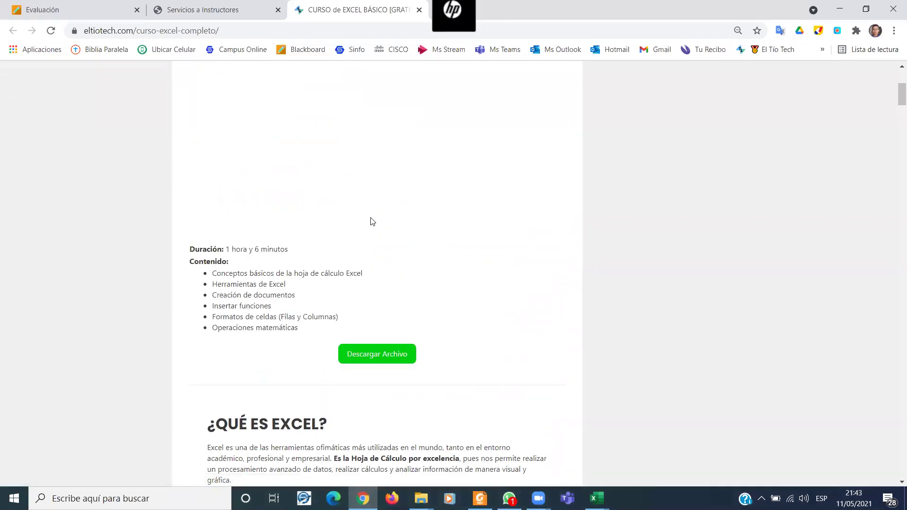
scroll(371, 225, down, 5)
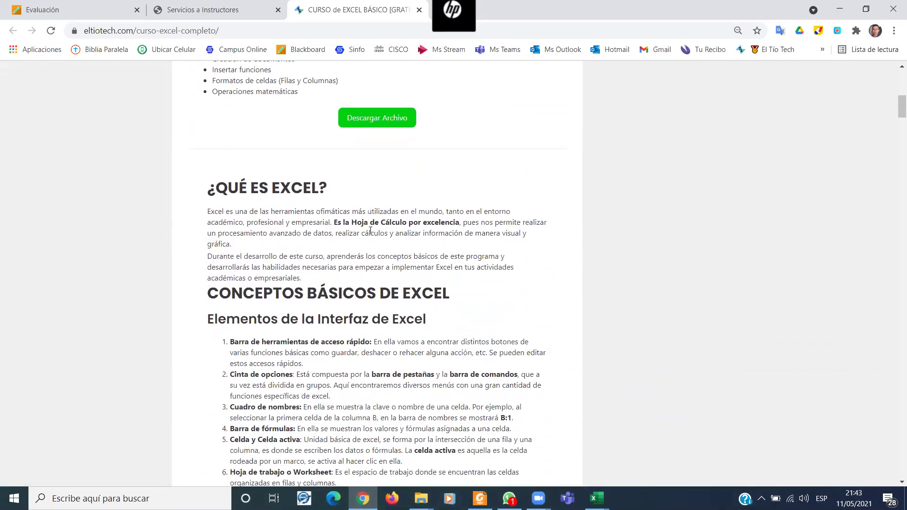
scroll(371, 230, down, 3)
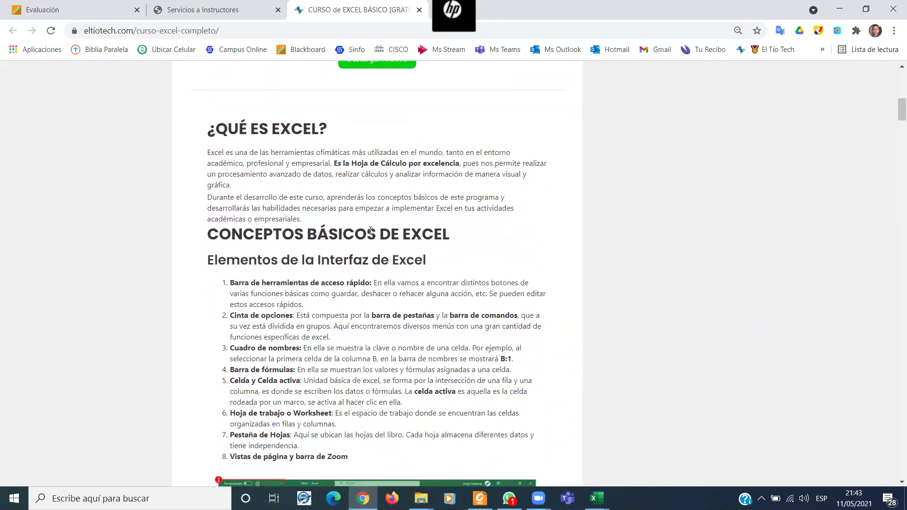
scroll(371, 230, down, 2)
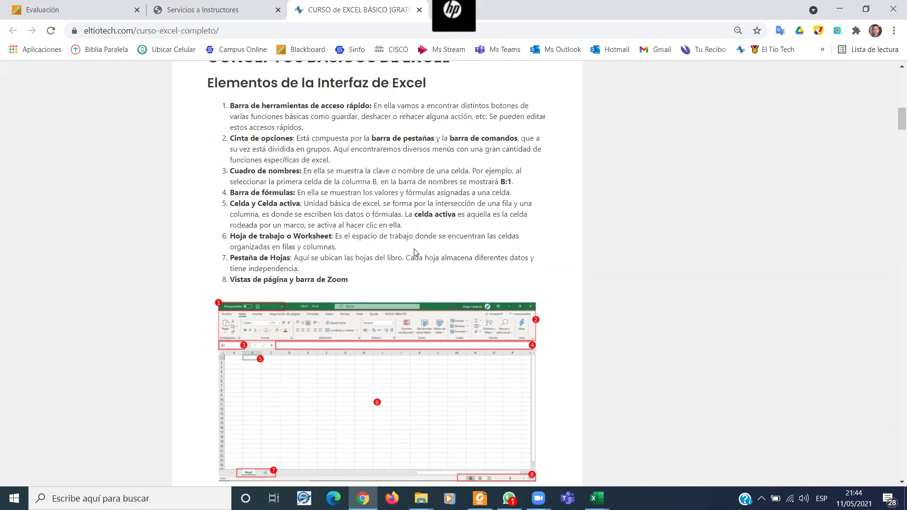
scroll(415, 250, down, 5)
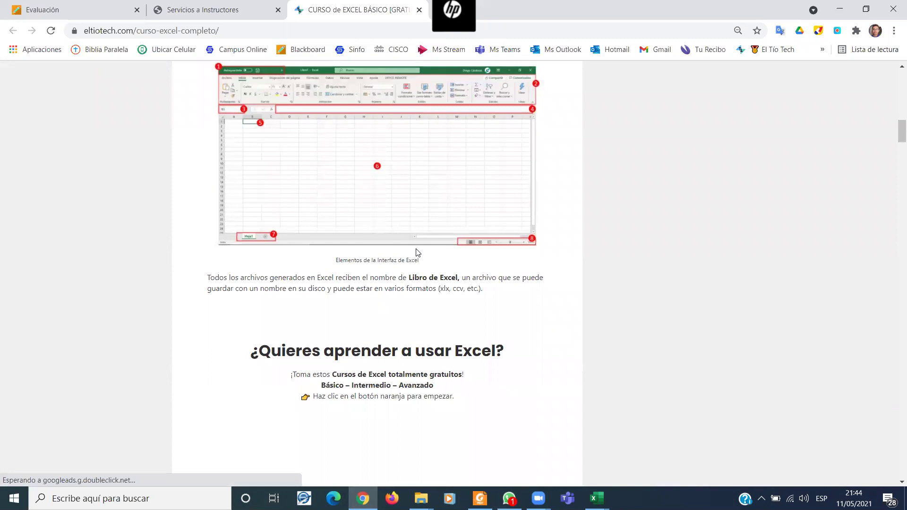
scroll(415, 251, up, 15)
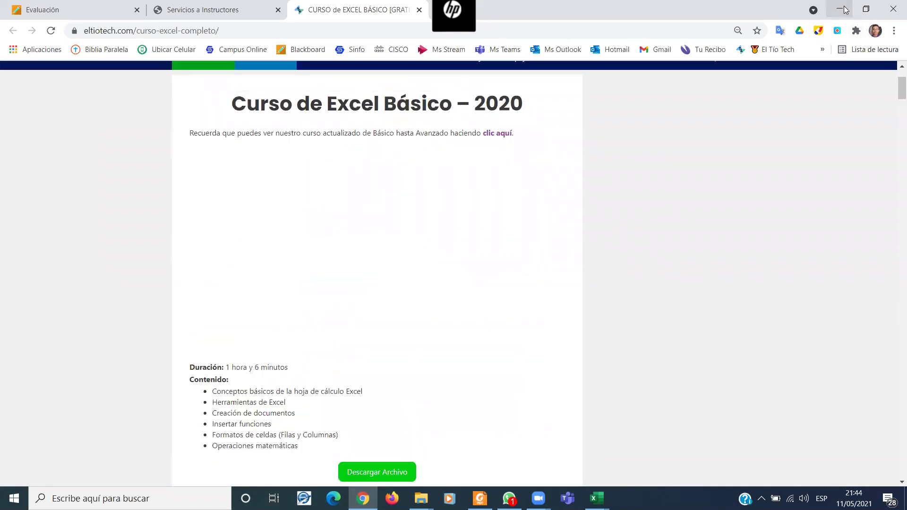
Minimize Chrome, check the class WhatsApp chat, then minimize it to return to the book.
click(840, 9)
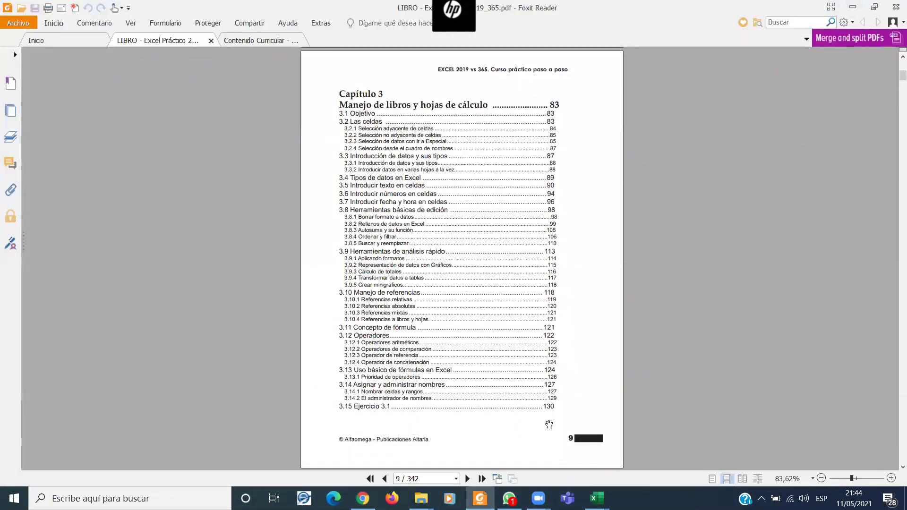
click(508, 498)
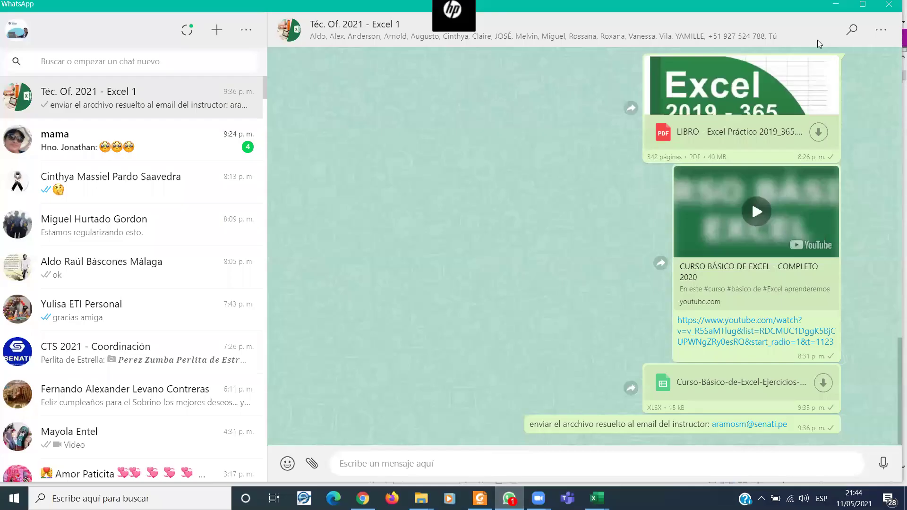
click(836, 5)
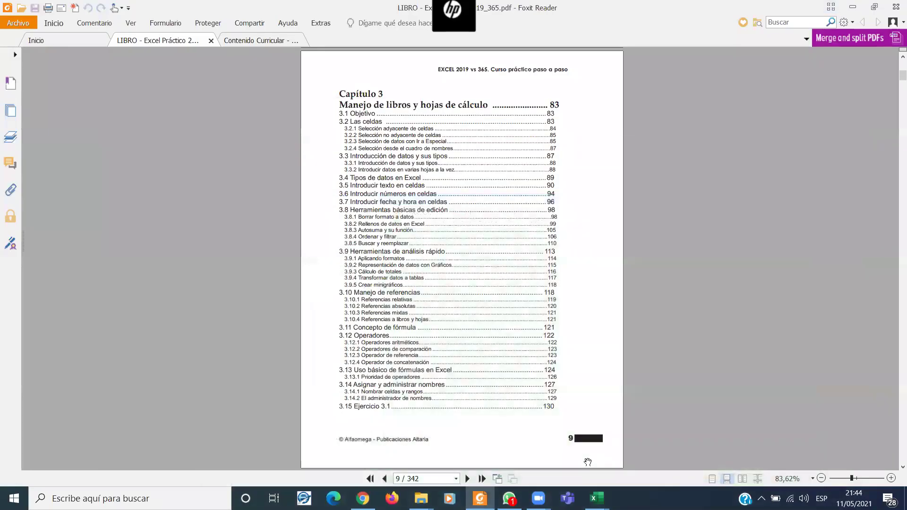